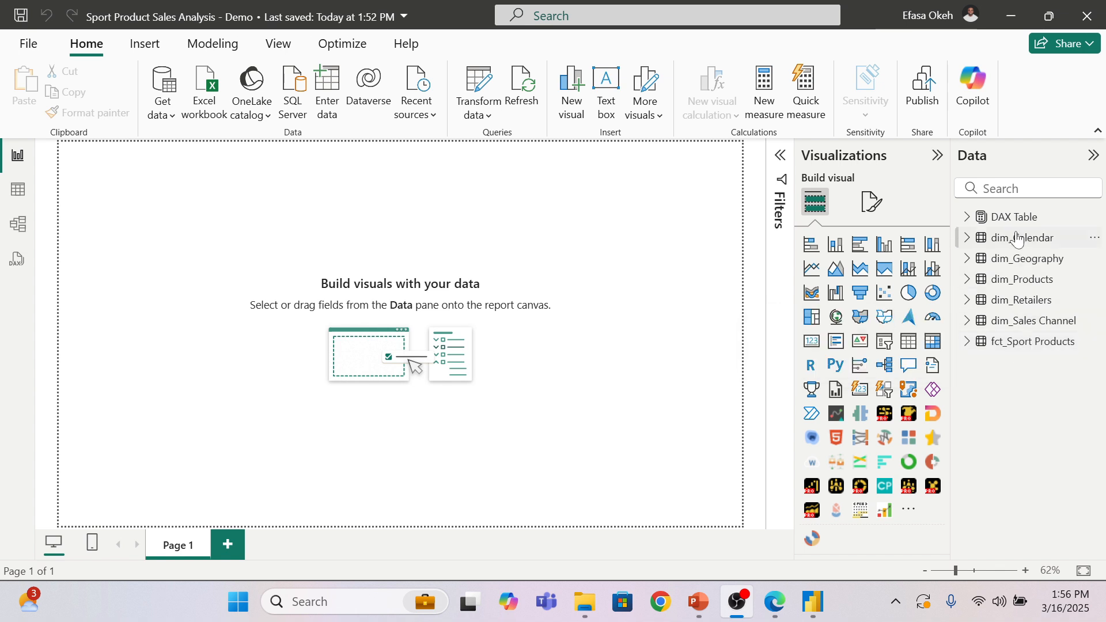
# Step: Look over the measure folders in DAX Table and open the report's queries in the Power Query editor
pyautogui.click(967, 218)
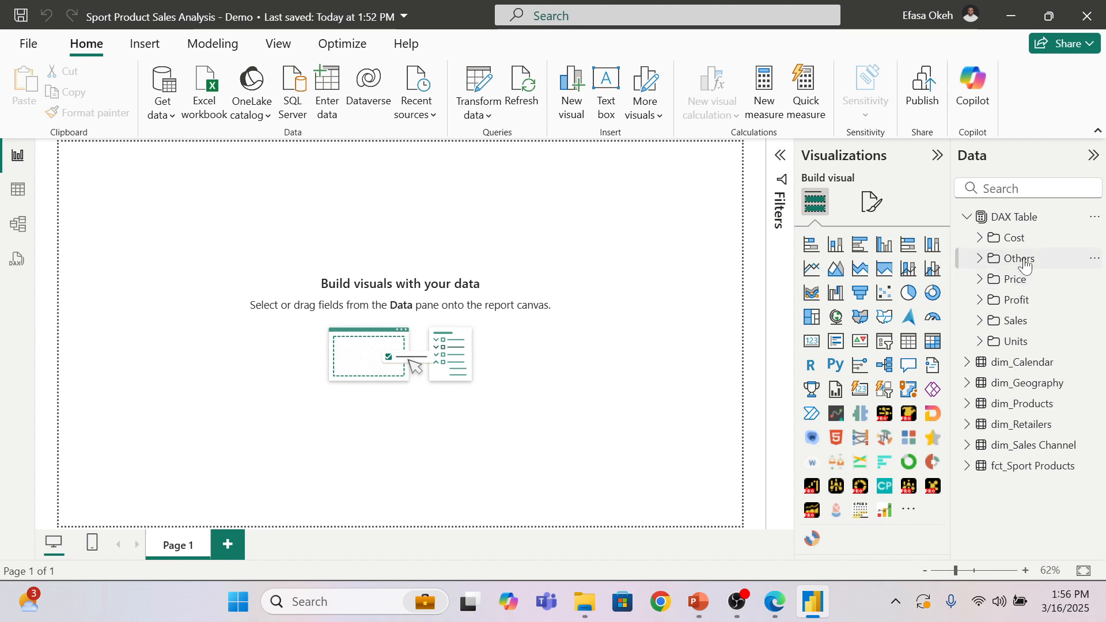
pyautogui.click(963, 220)
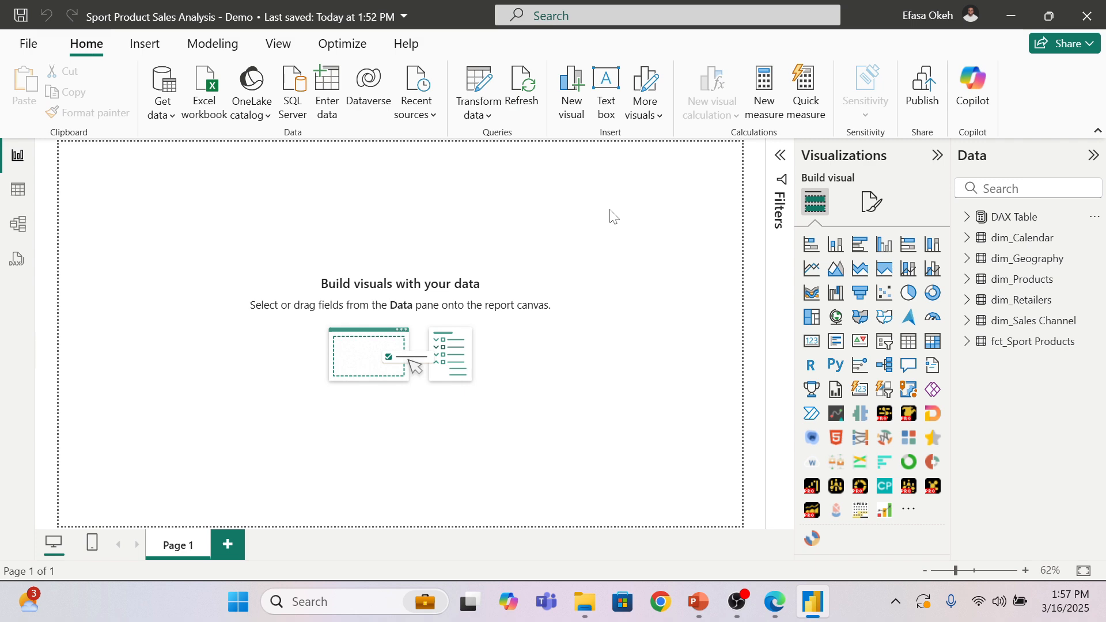
pyautogui.click(481, 116)
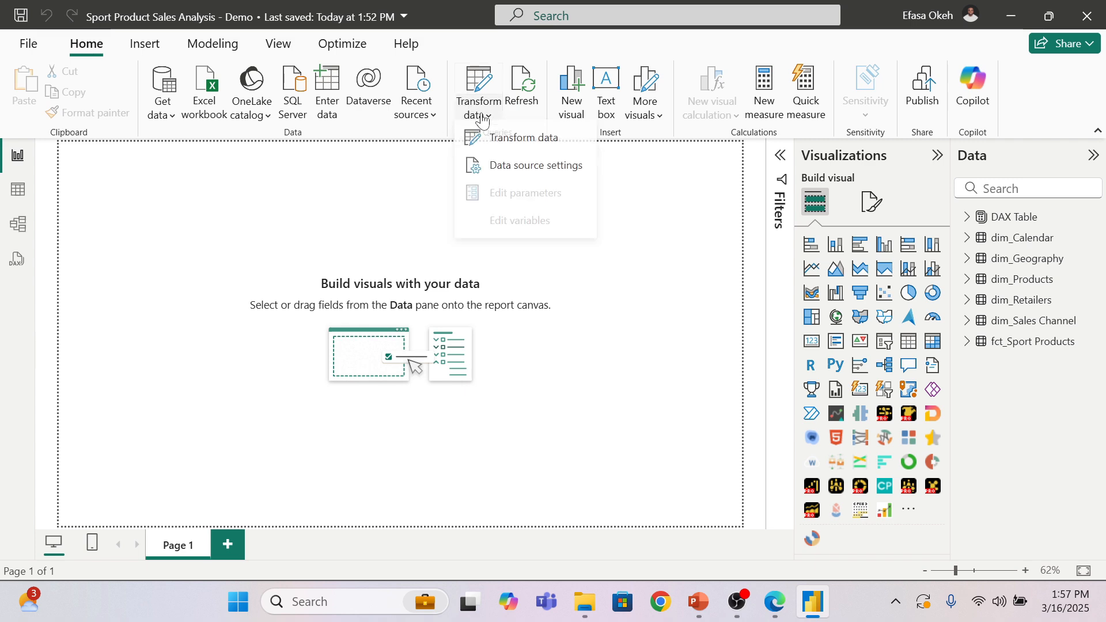
pyautogui.click(525, 147)
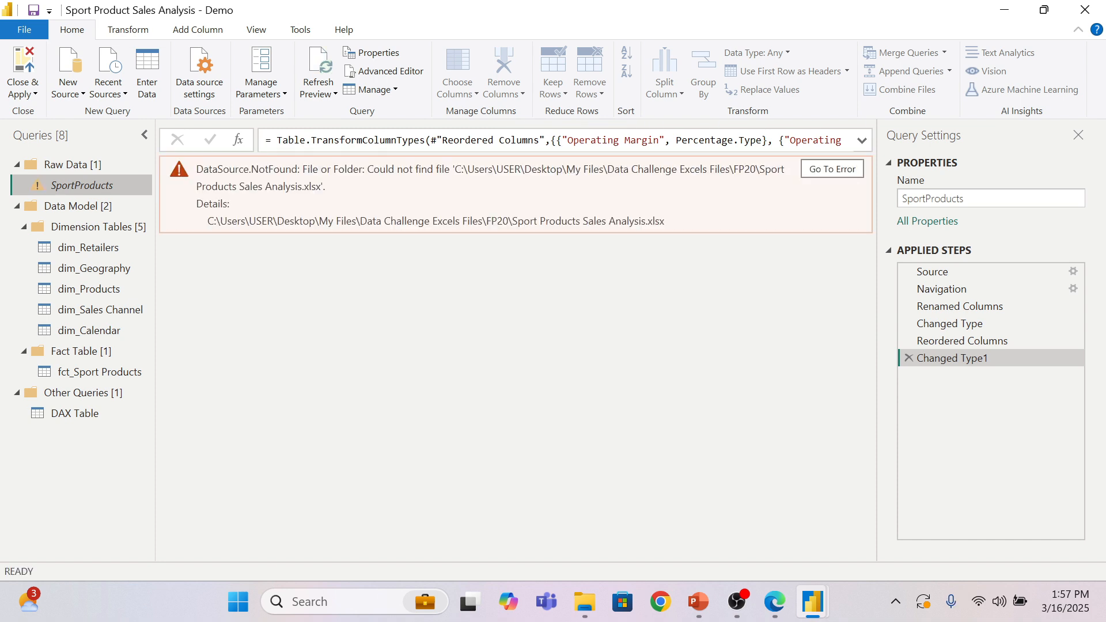
# Step: Collapse the Data Model and Other Queries groups and select the SportProducts raw data query
pyautogui.click(18, 209)
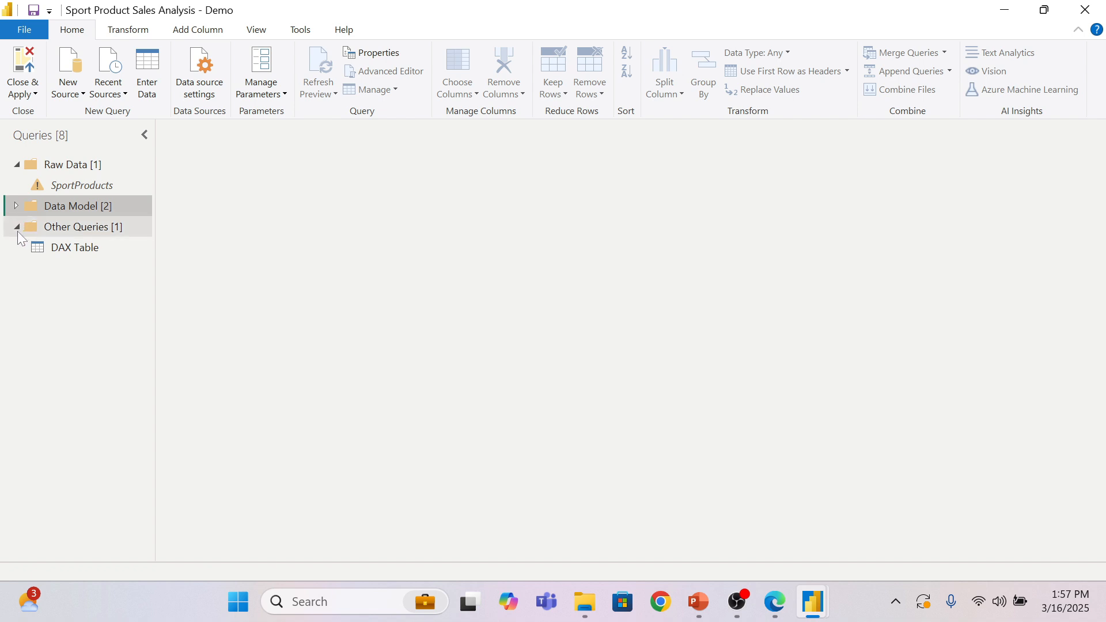
pyautogui.click(16, 228)
pyautogui.click(16, 228)
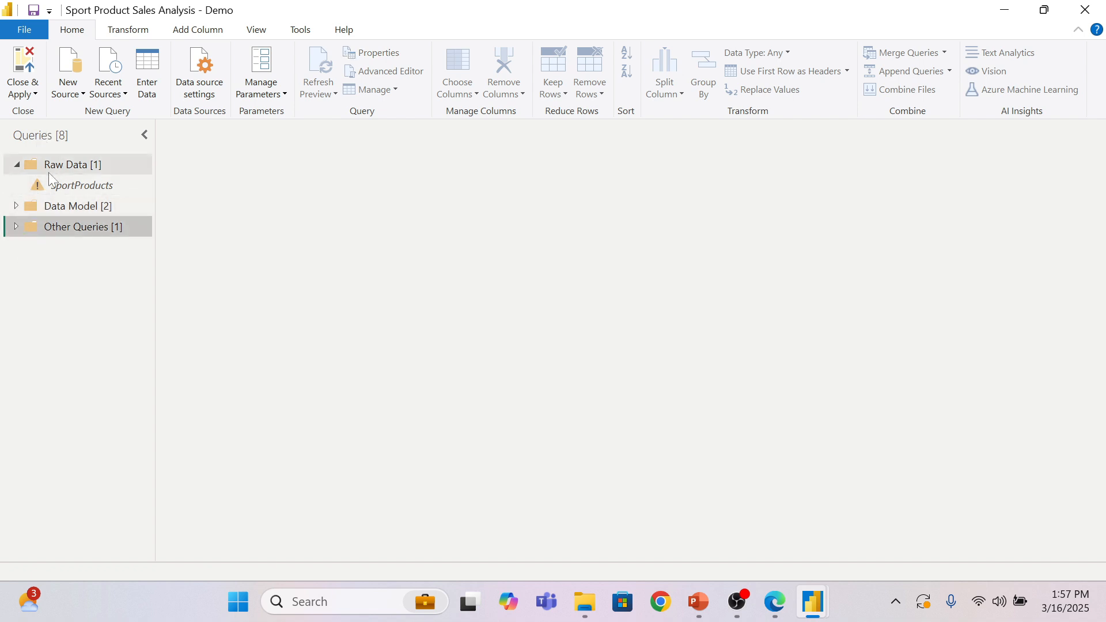
pyautogui.click(69, 166)
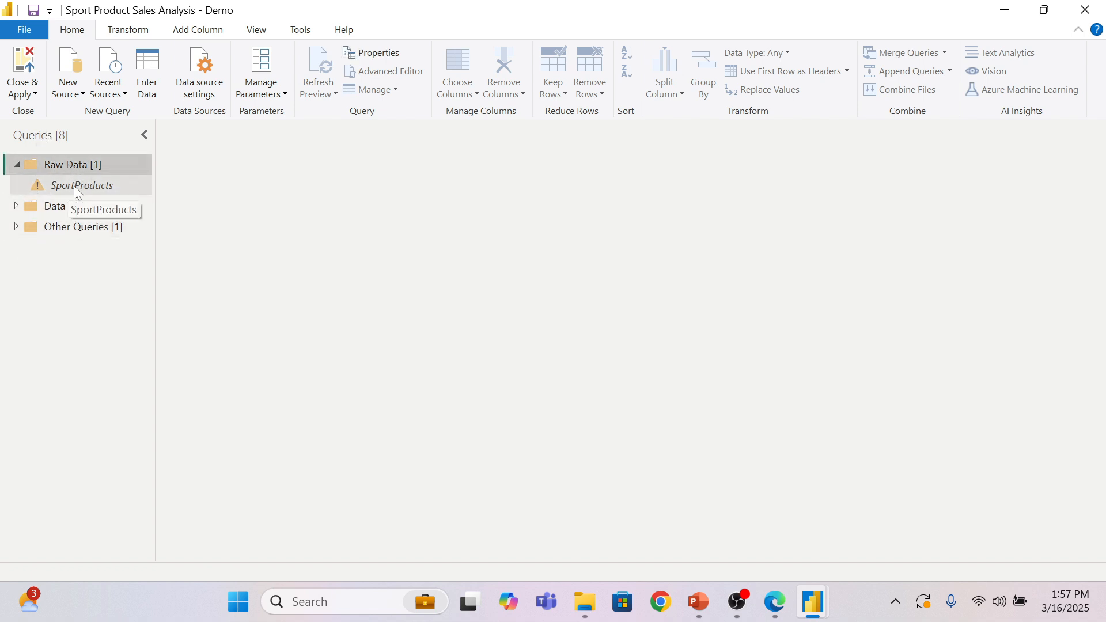
pyautogui.click(80, 185)
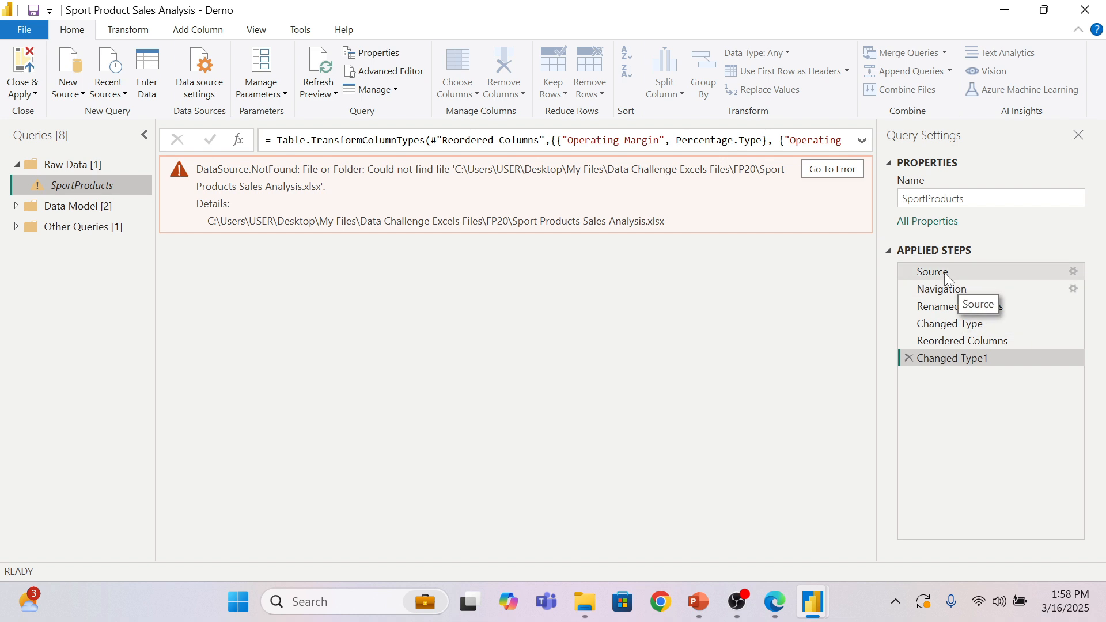
# Step: Repoint the SportProducts source to the Sport Products Sales Analysis workbook on the Desktop and display the Changed Type1 step
pyautogui.click(1065, 270)
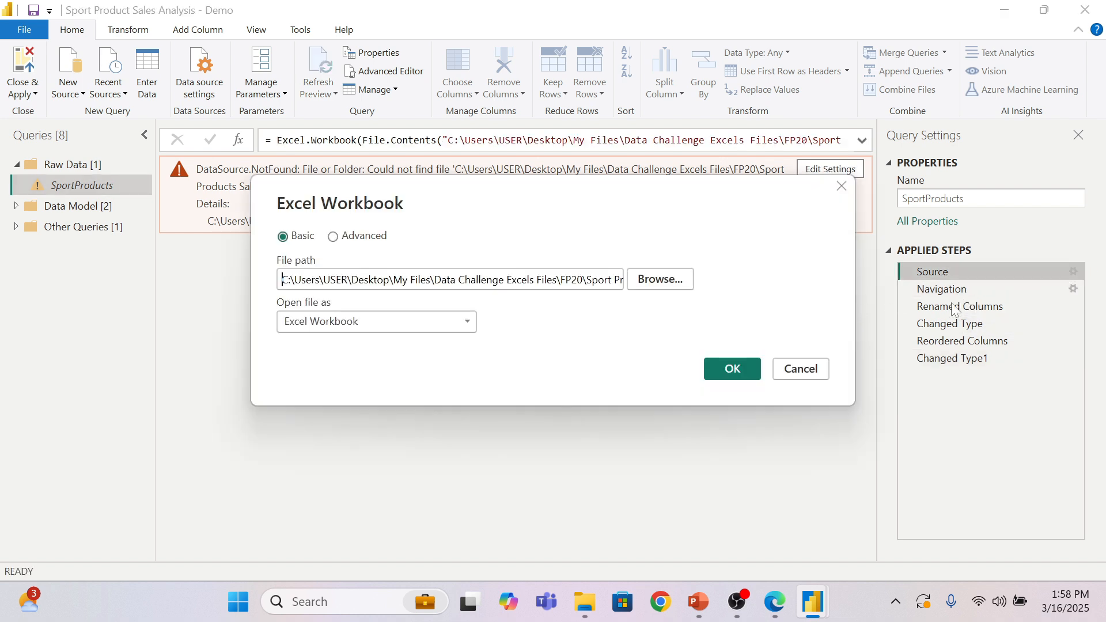
pyautogui.click(656, 284)
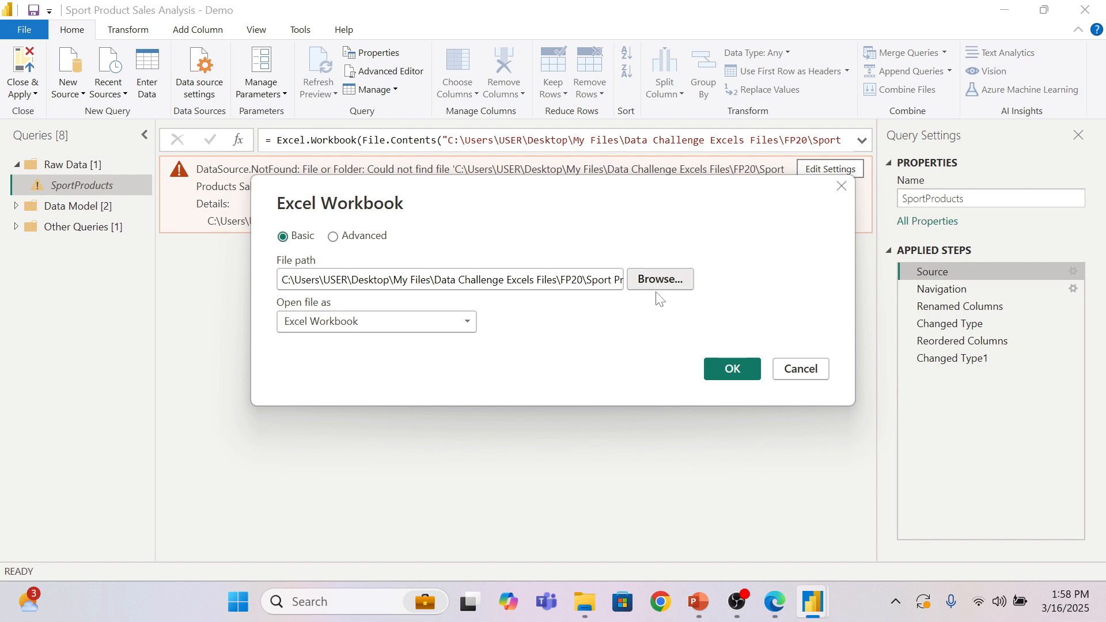
pyautogui.scroll(-1, 288, 282)
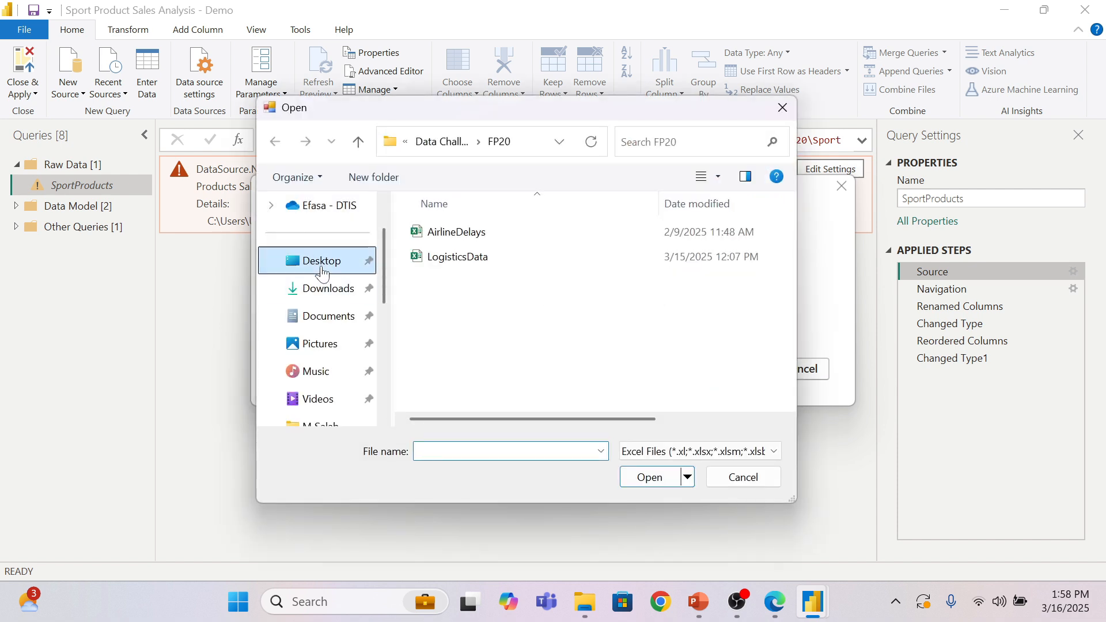
pyautogui.click(306, 262)
pyautogui.scroll(-3, 459, 311)
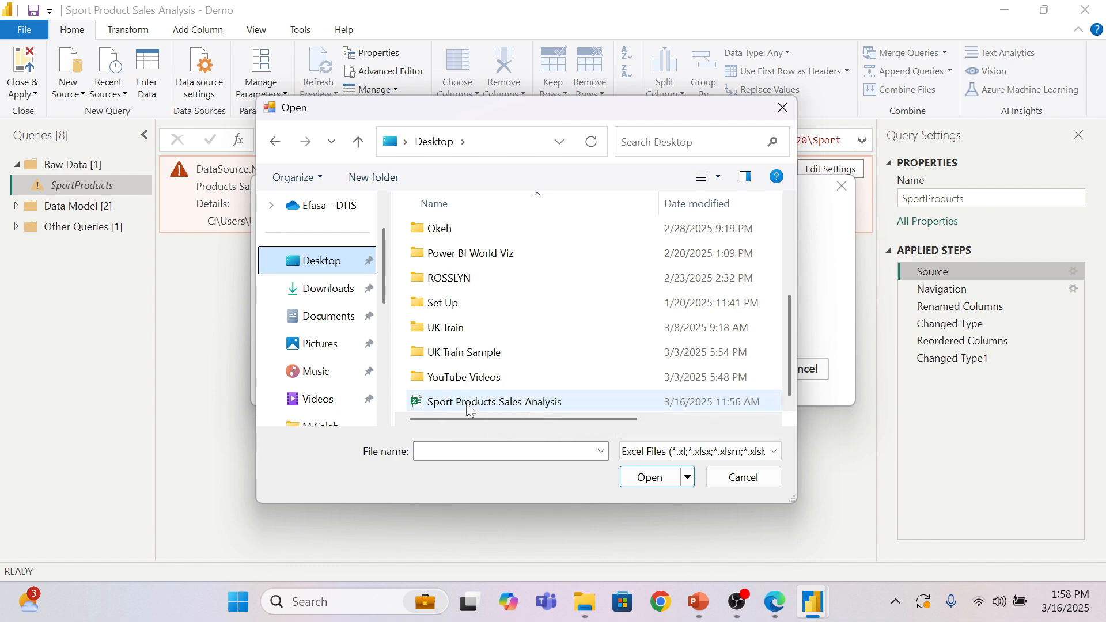
pyautogui.click(529, 403)
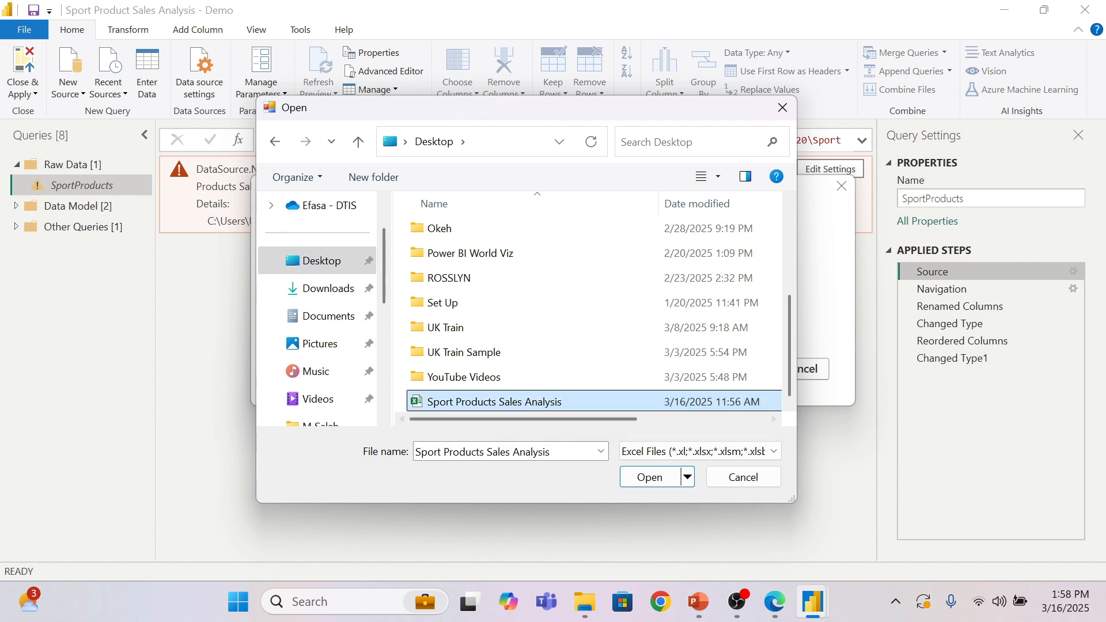
pyautogui.click(642, 478)
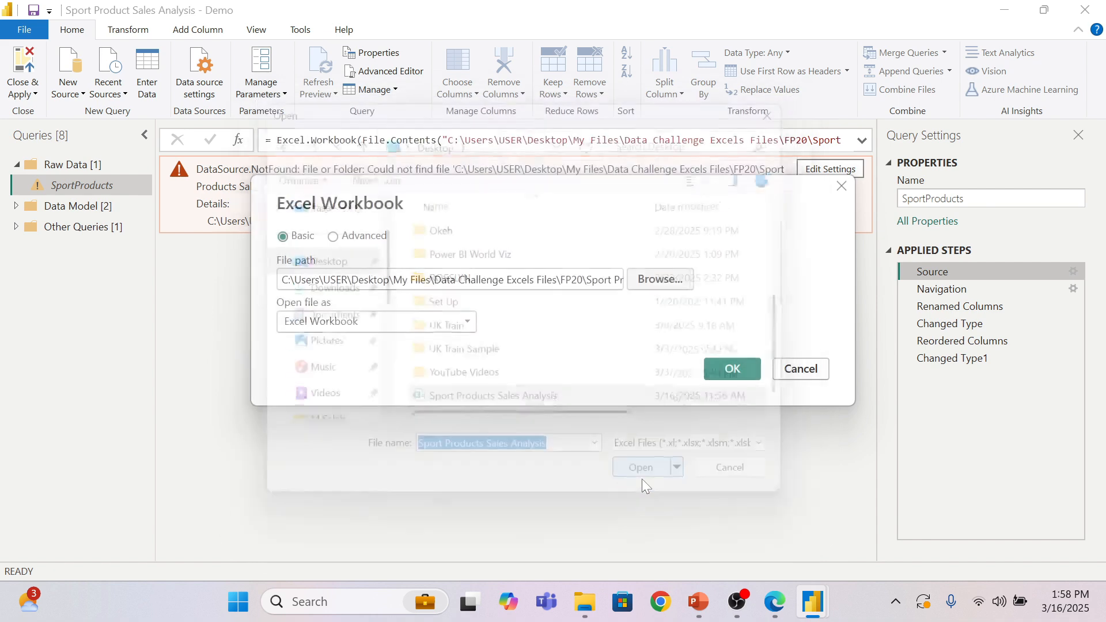
pyautogui.click(728, 373)
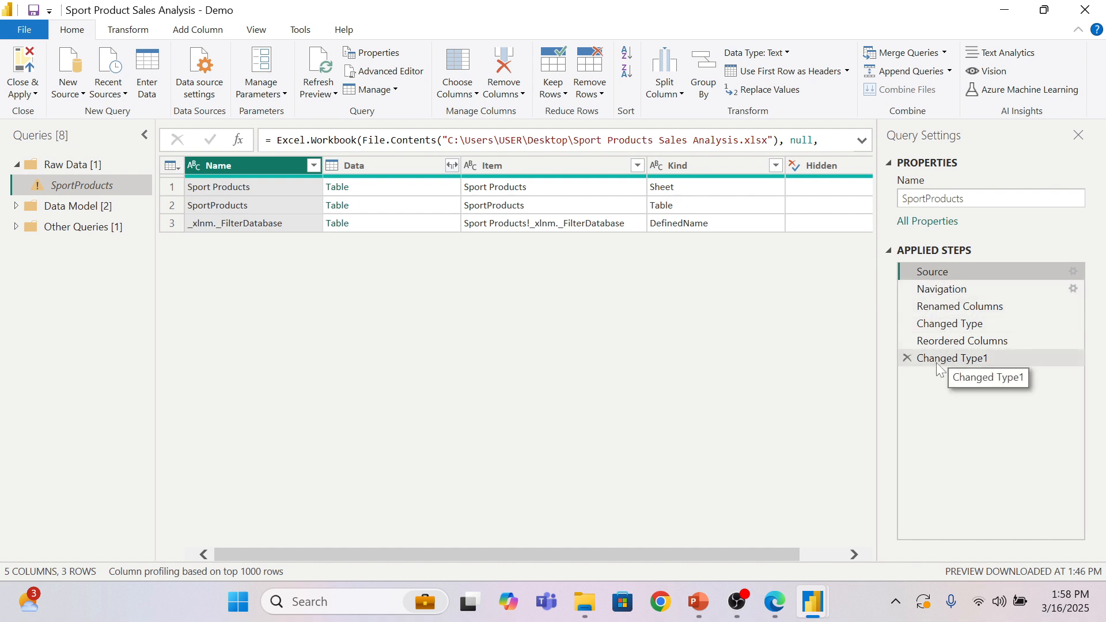
pyautogui.click(954, 359)
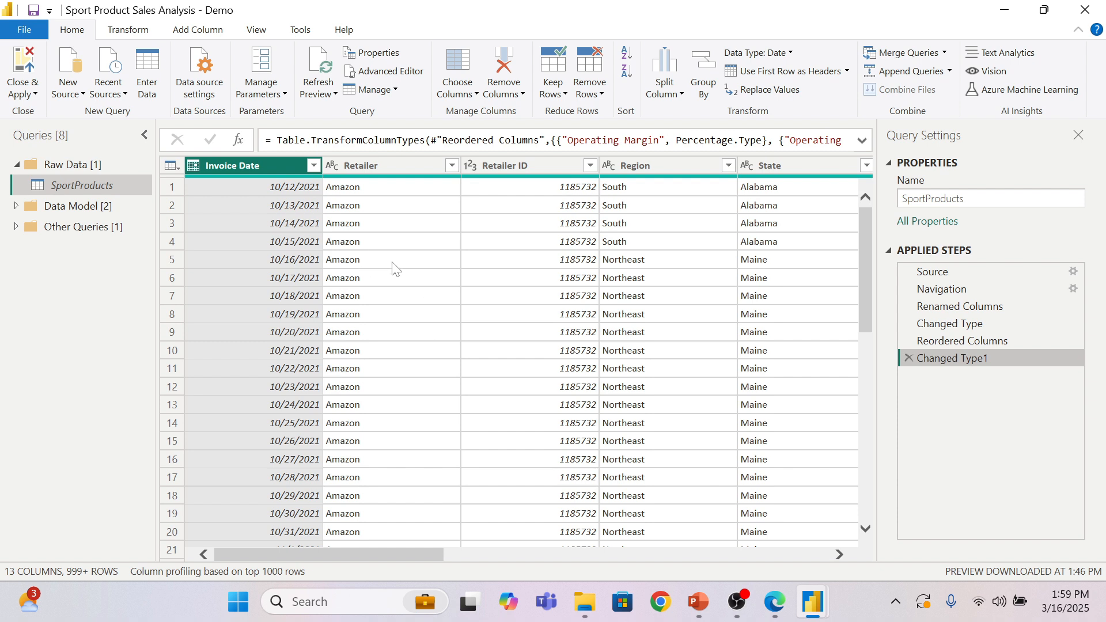
# Step: Examine the SportProducts raw data, the dimension tables in the Data Model group and the fct_Sport Products fact table
pyautogui.click(17, 206)
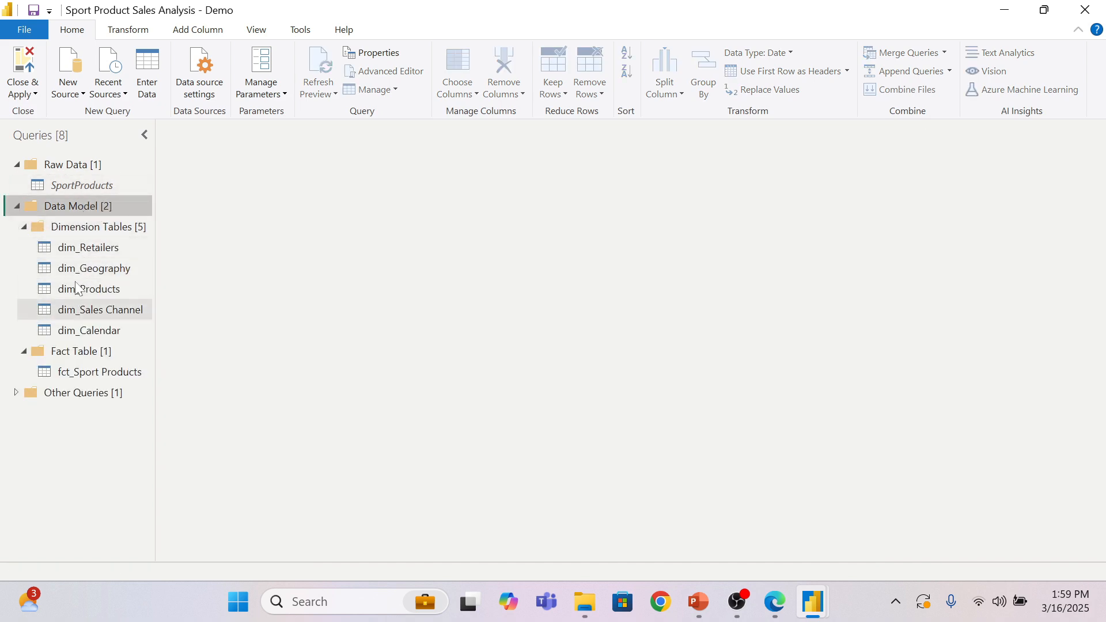
pyautogui.click(74, 187)
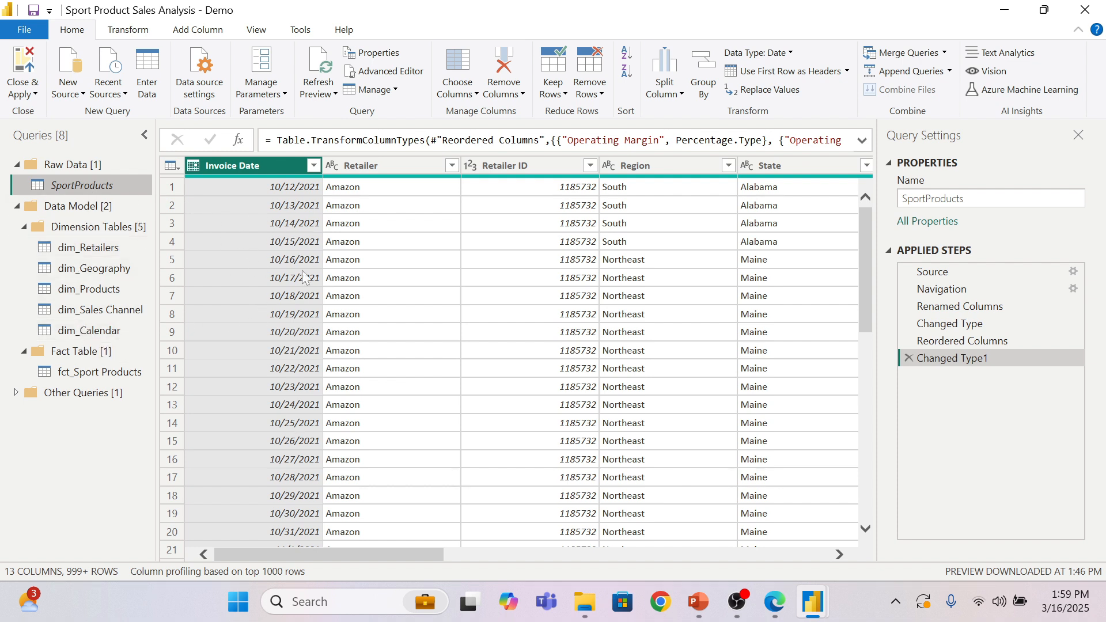
pyautogui.moveTo(326, 554); pyautogui.dragTo(281, 523)
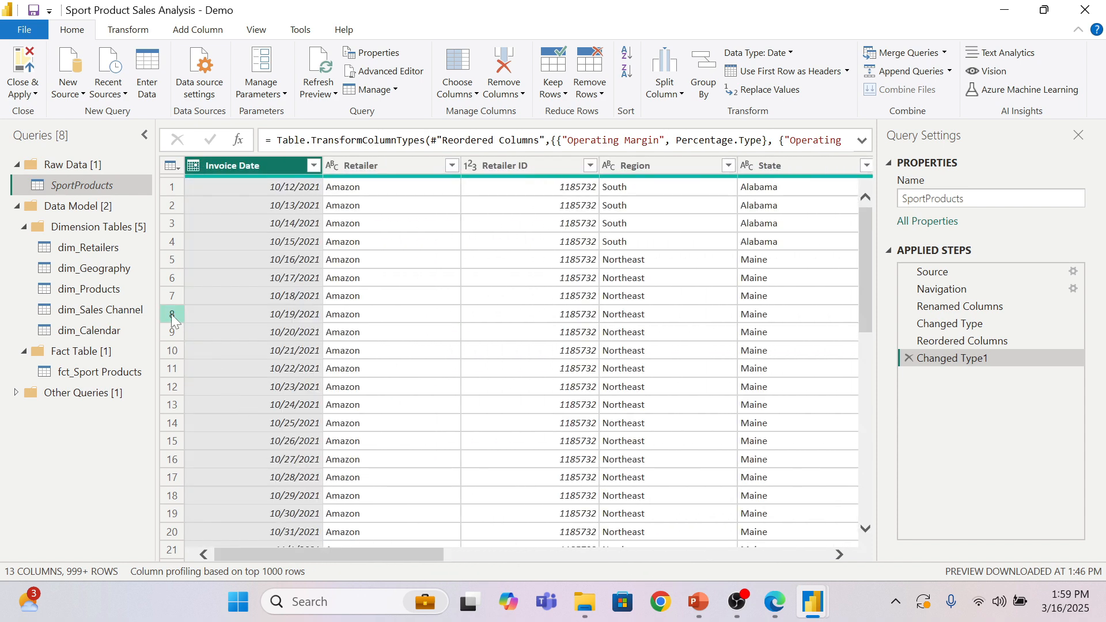
pyautogui.click(82, 252)
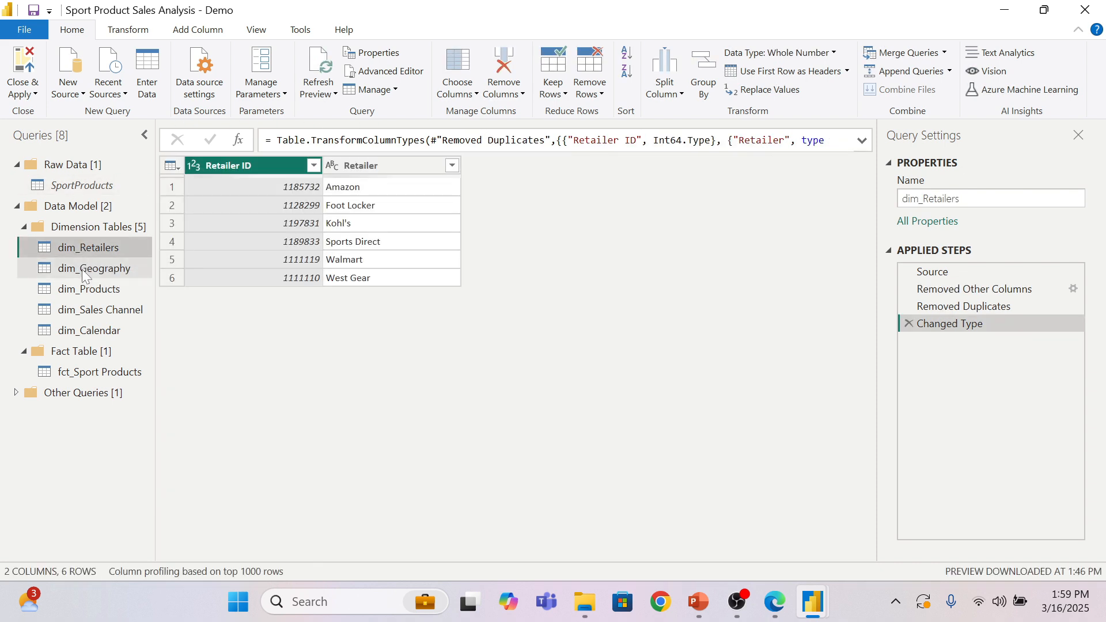
pyautogui.click(78, 271)
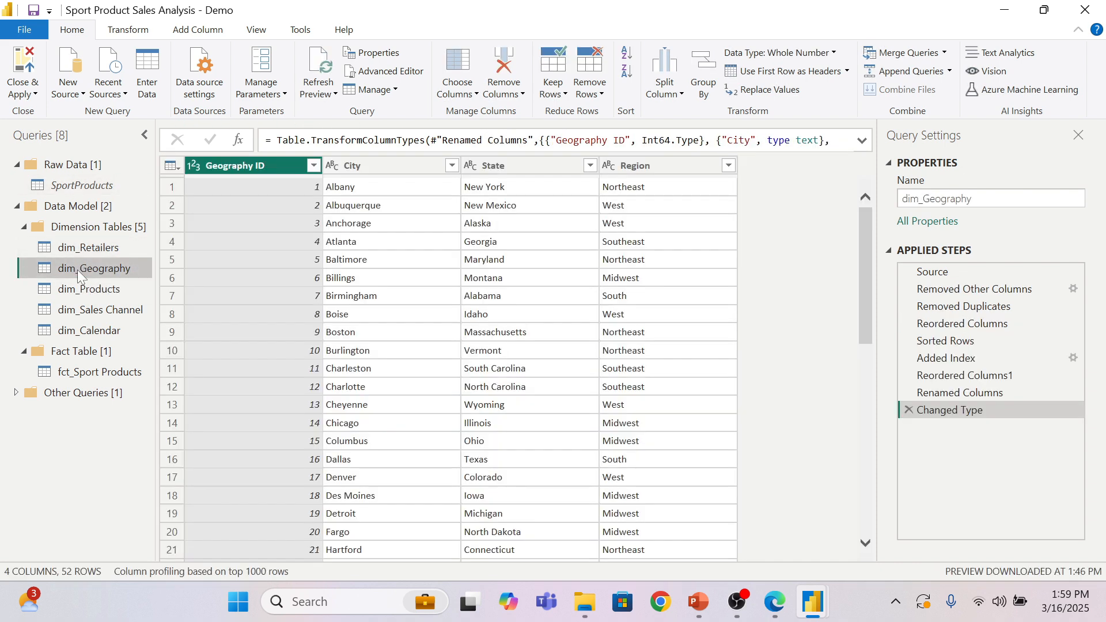
pyautogui.click(78, 290)
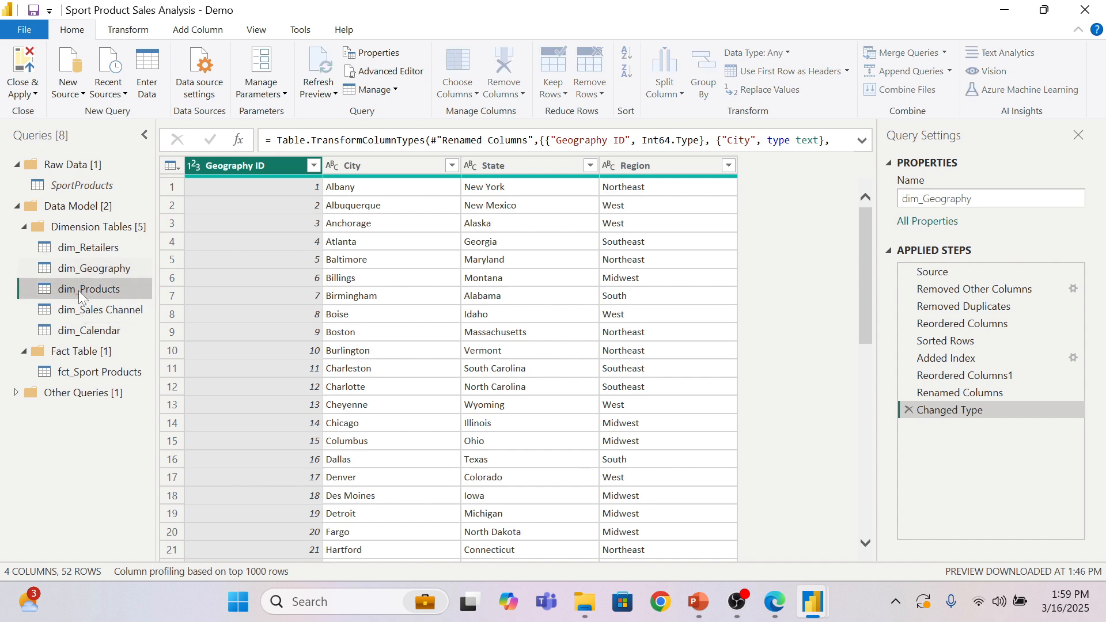
pyautogui.click(84, 312)
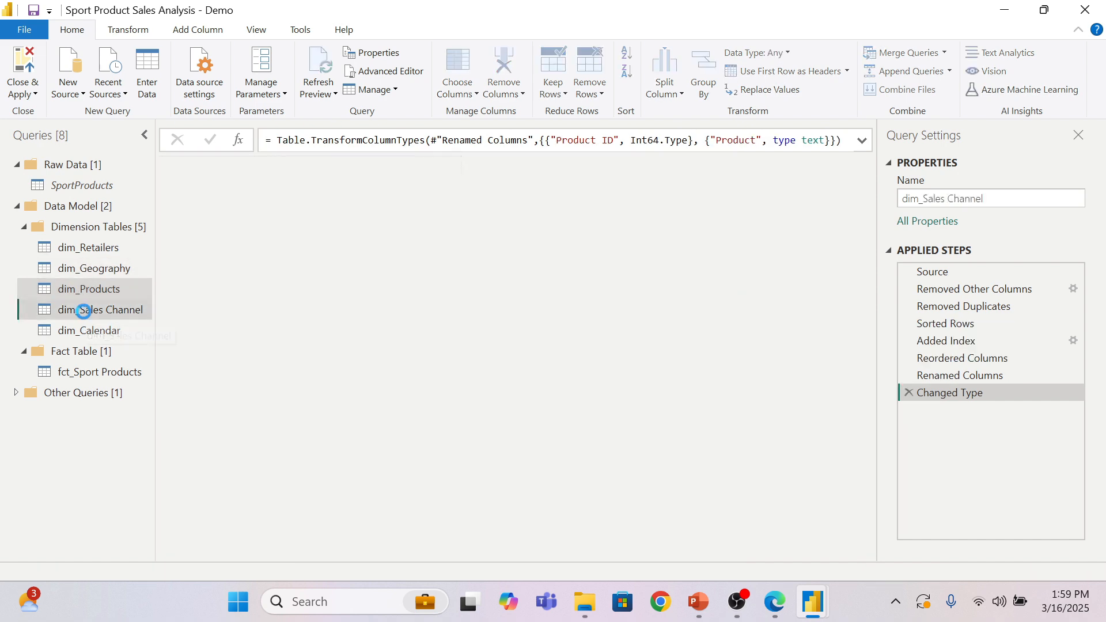
pyautogui.click(84, 330)
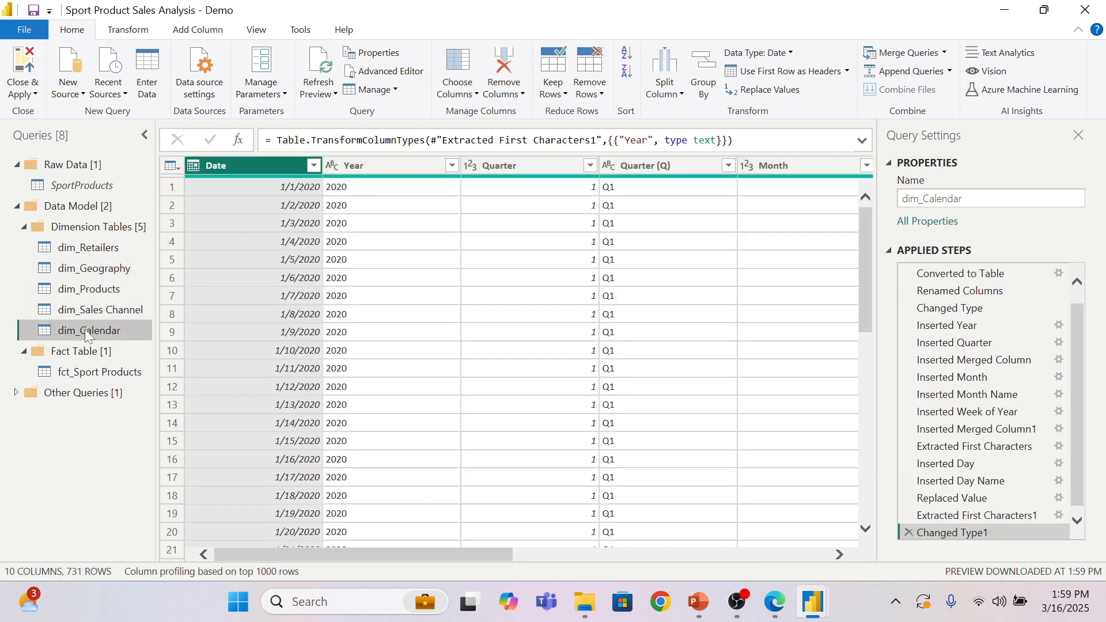
pyautogui.click(99, 375)
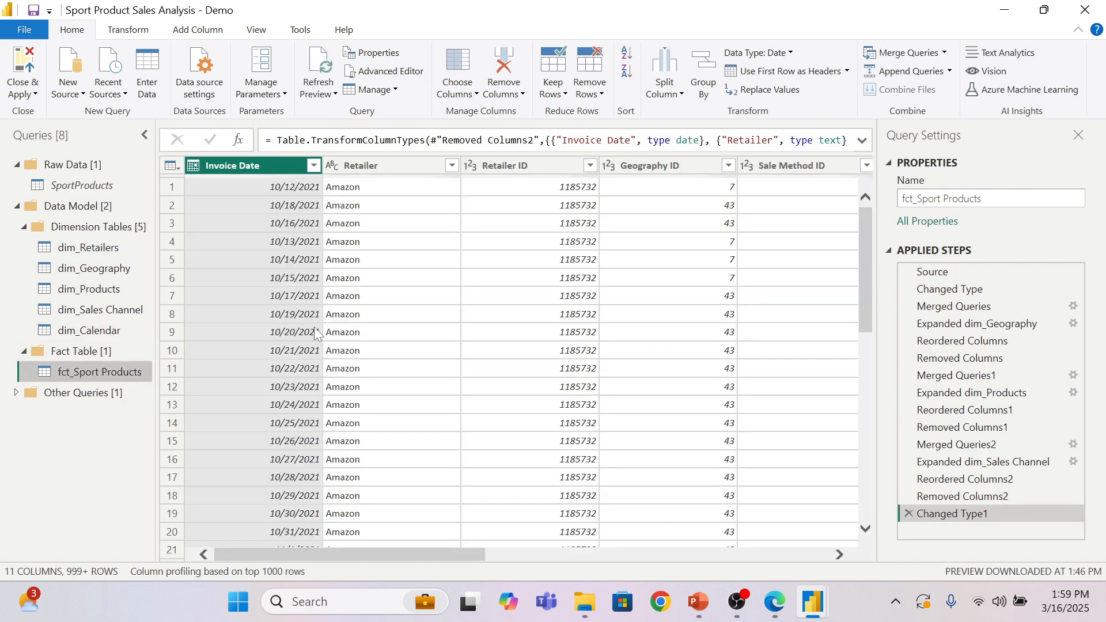
# Step: Collapse the Data Model and Raw Data groups, and close the query editor with the changes applied
pyautogui.click(17, 207)
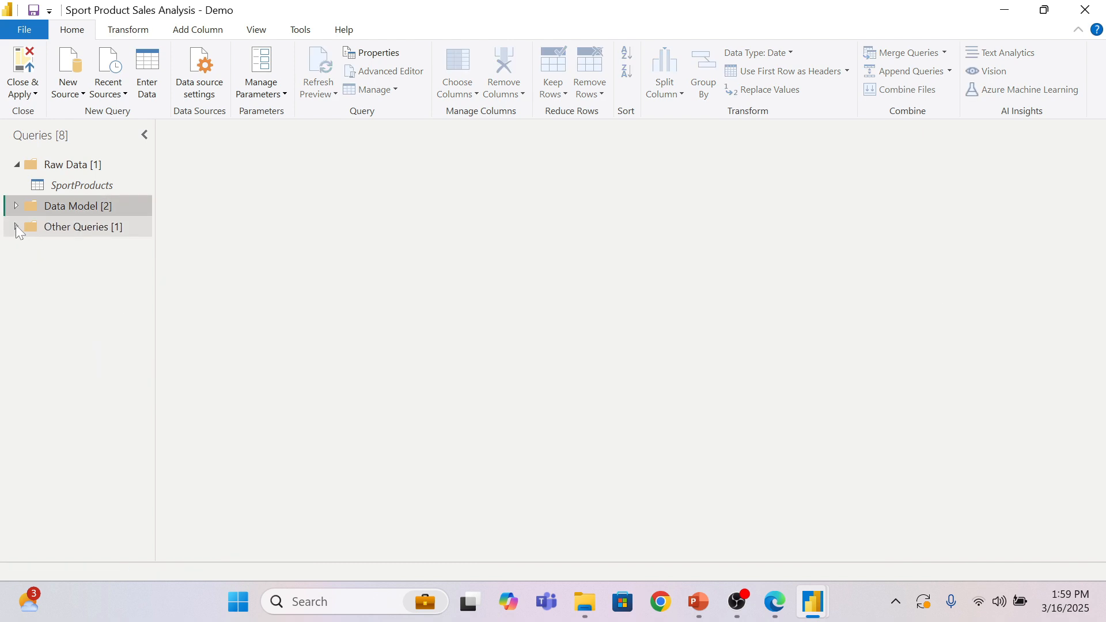
pyautogui.click(16, 166)
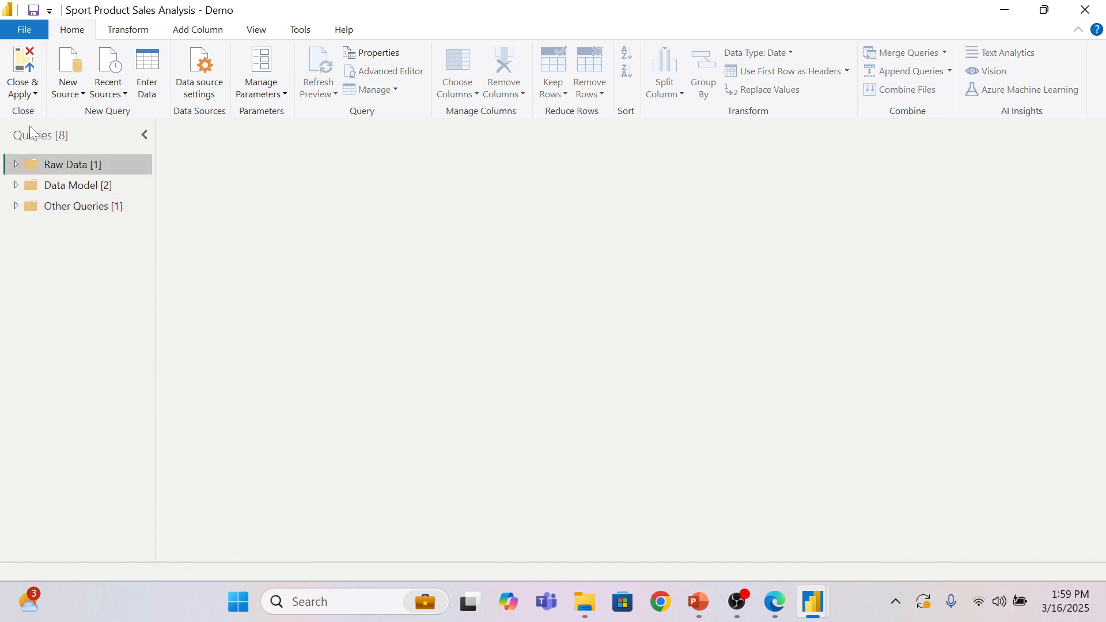
pyautogui.click(23, 94)
pyautogui.click(56, 110)
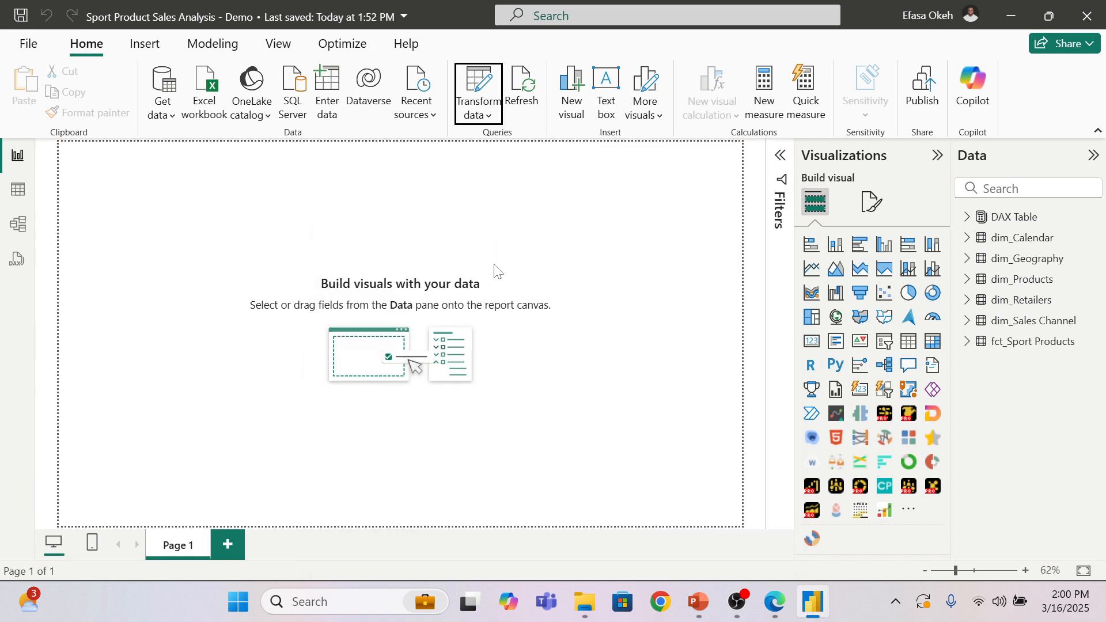
# Step: Display the complete data model diagram and move the fct_Sport Products table up and right, closer to the dimension tables
pyautogui.click(18, 228)
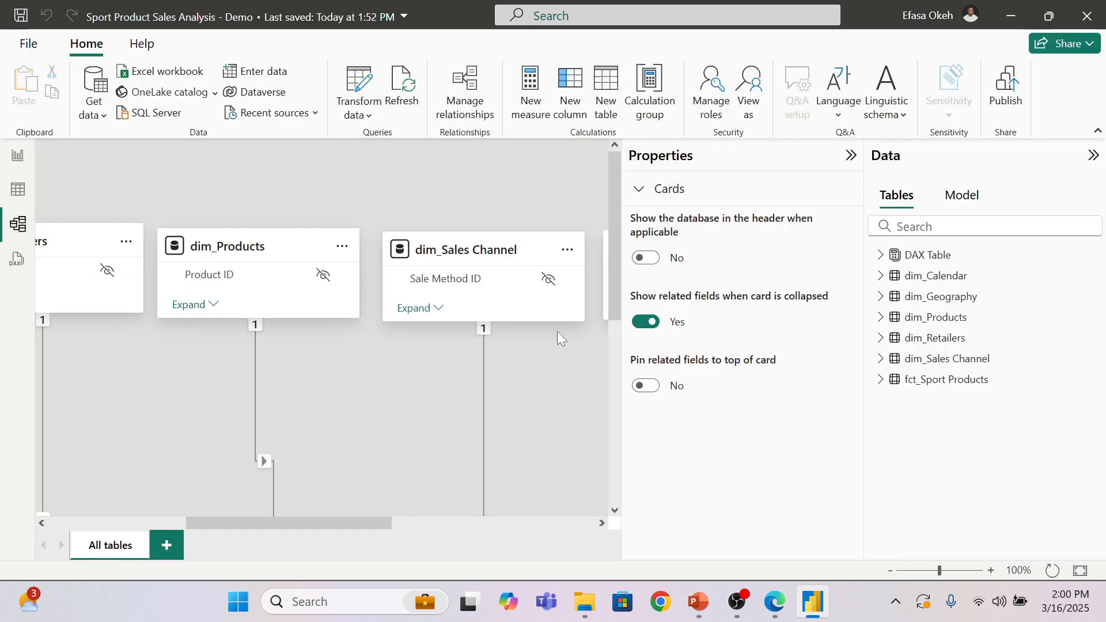
pyautogui.click(851, 156)
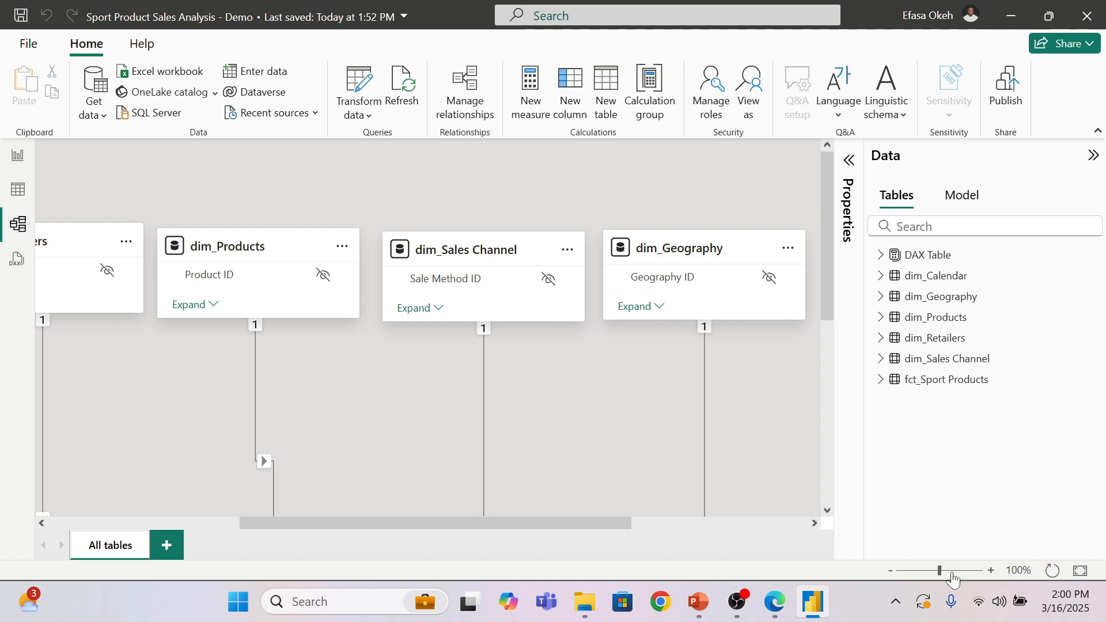
pyautogui.click(1080, 573)
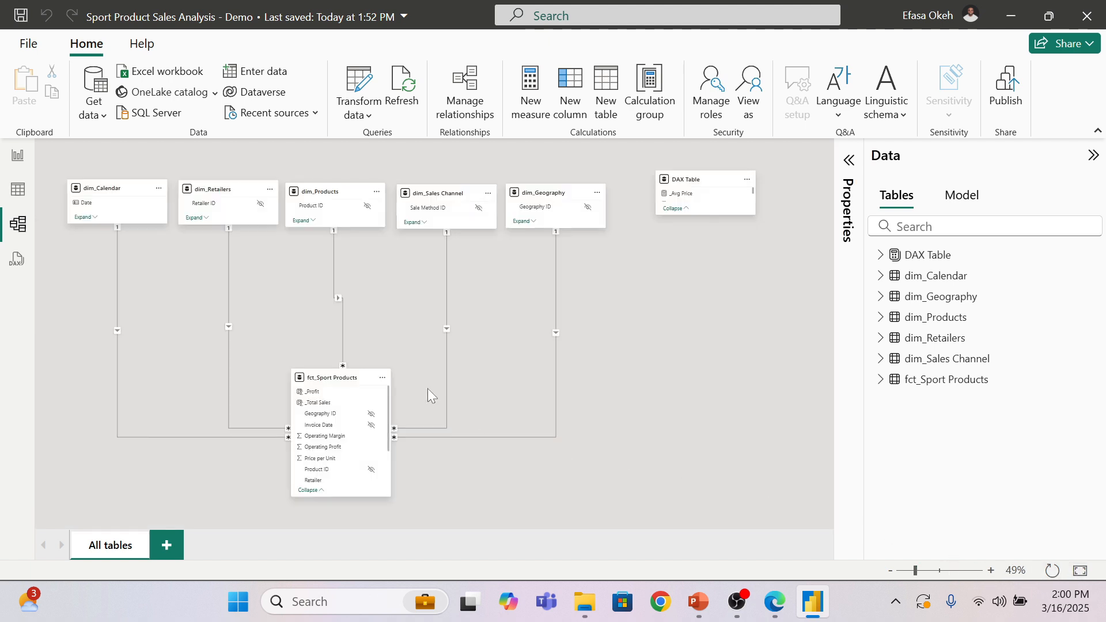
pyautogui.moveTo(320, 377); pyautogui.dragTo(361, 337)
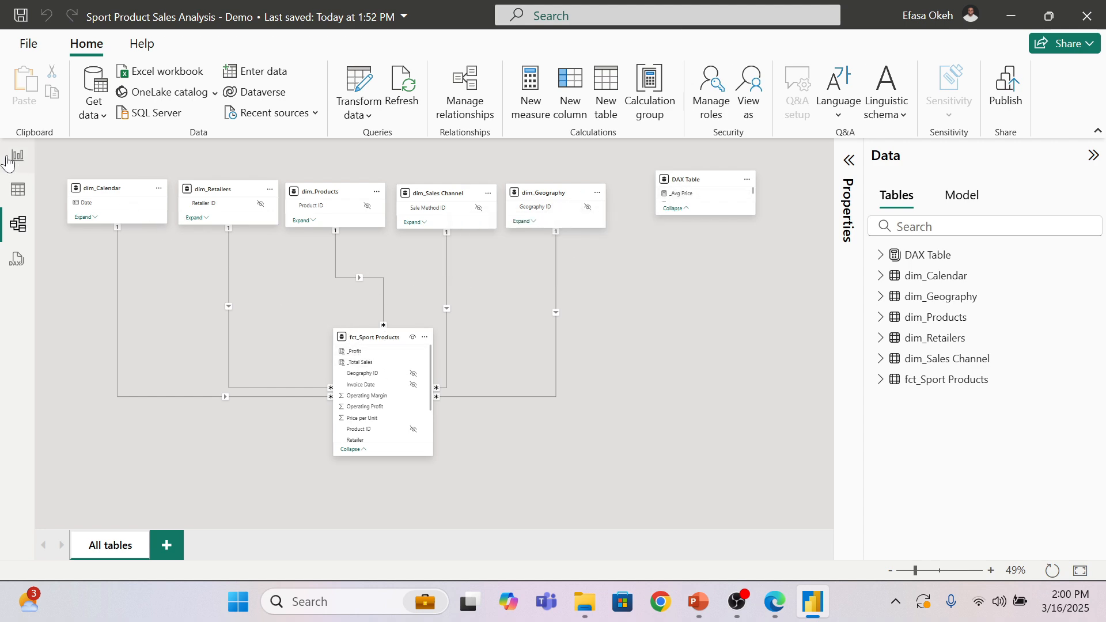
# Step: Return to the blank report page and switch to the PowerPoint presentation containing the dashboard background design
pyautogui.click(10, 161)
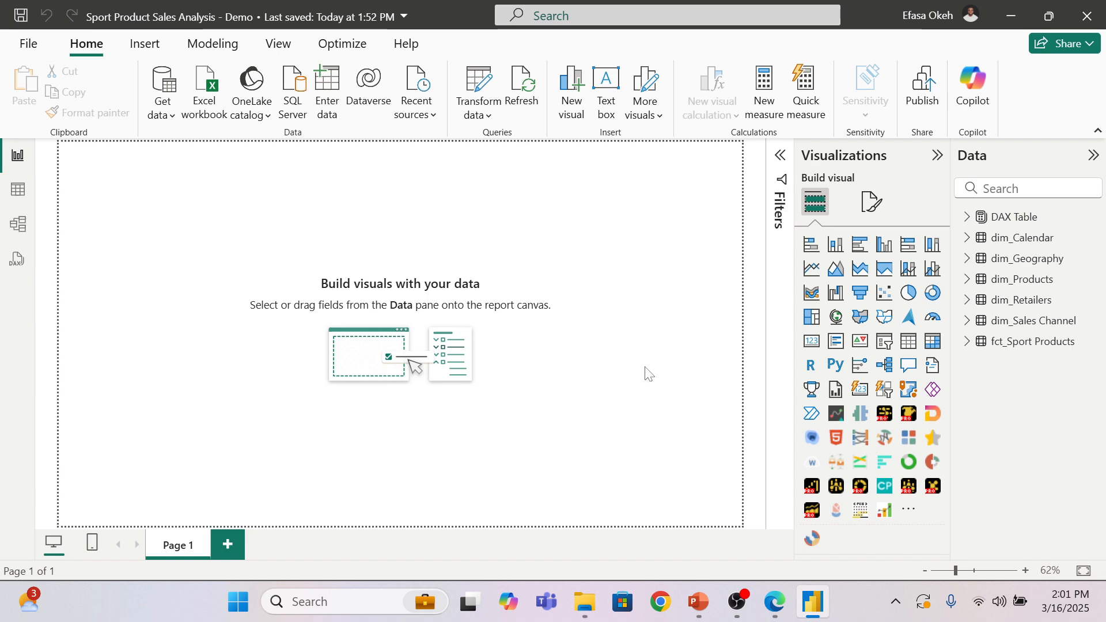
pyautogui.click(697, 612)
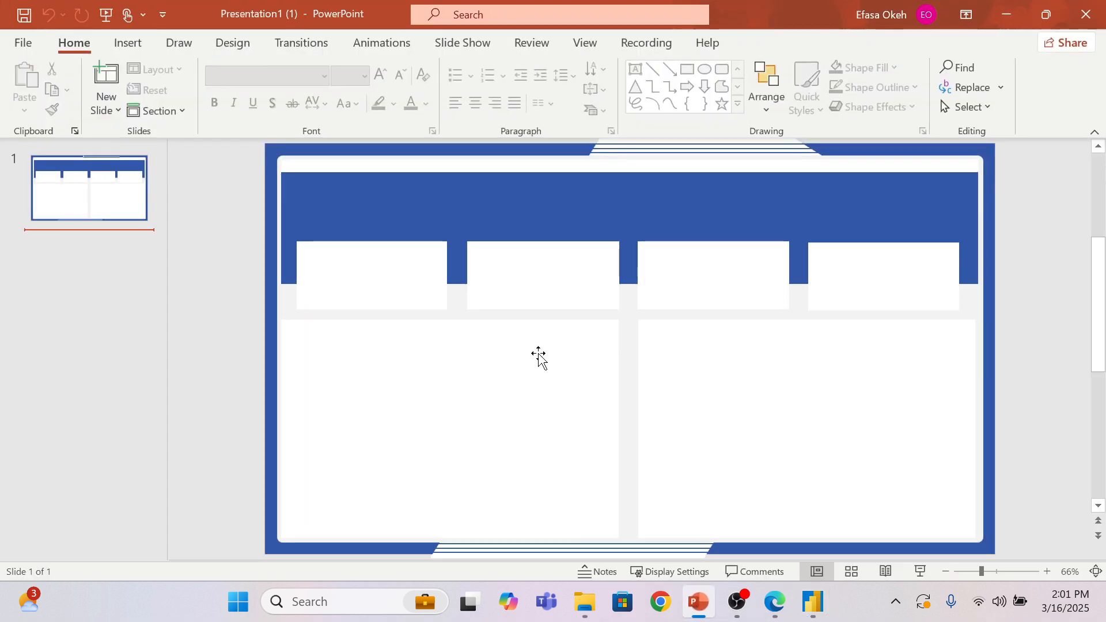
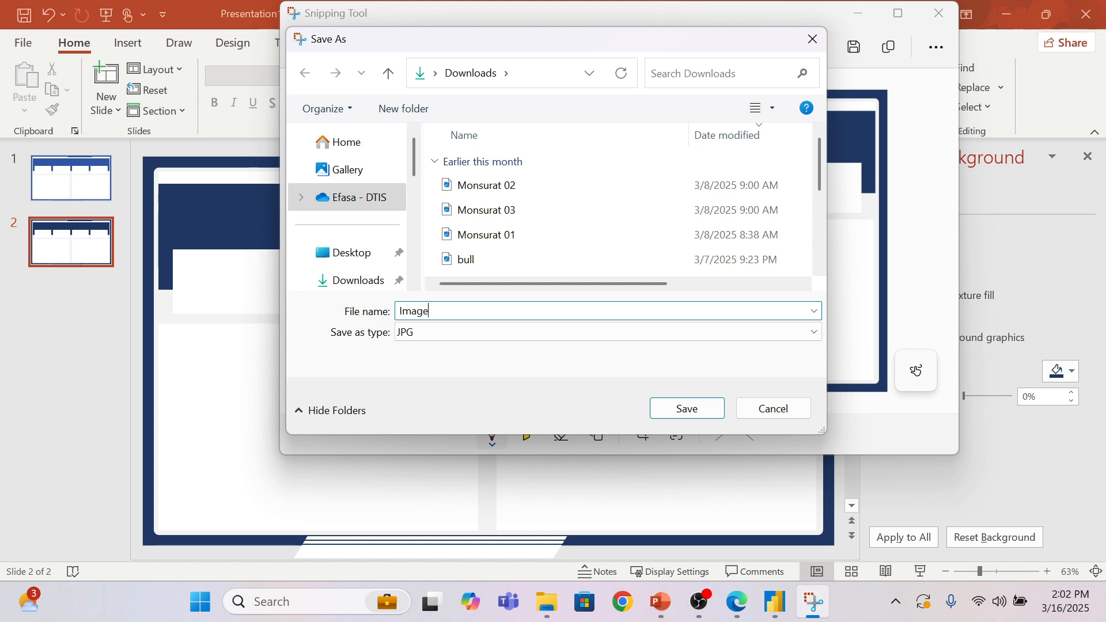
# Step: Save the background snip as a JPG named Image on the Desktop, and close the Snipping Tool
pyautogui.click(349, 253)
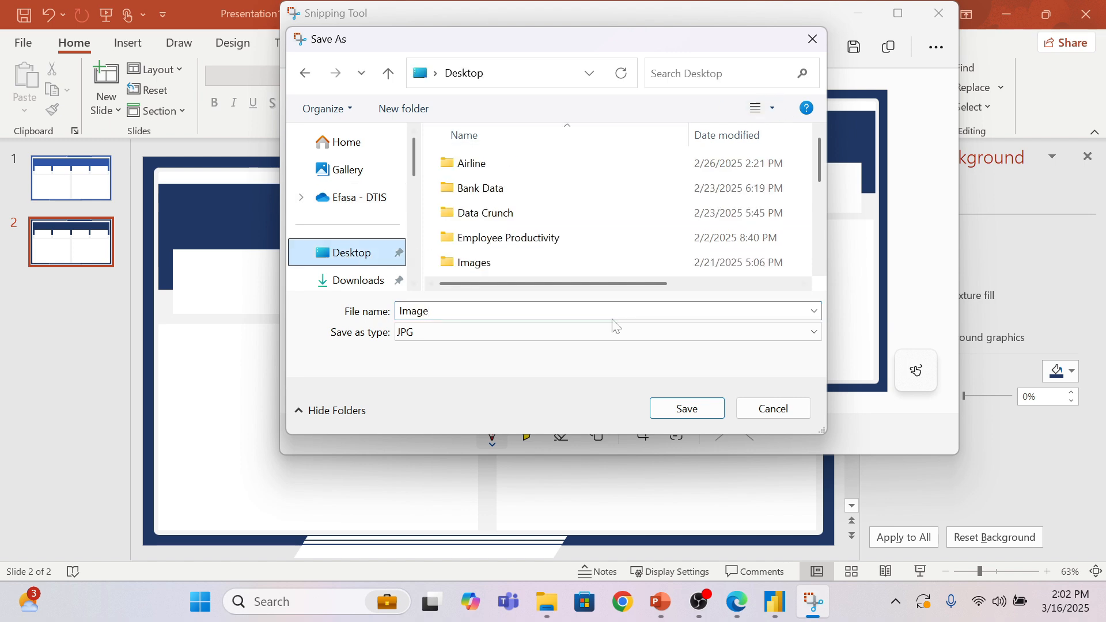
pyautogui.click(691, 405)
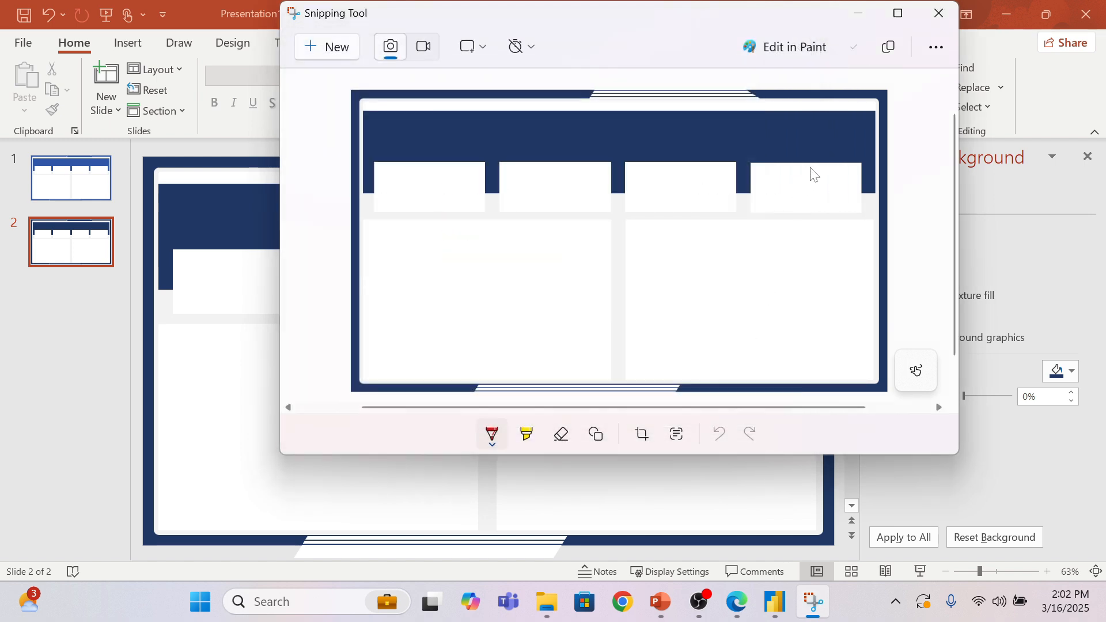
pyautogui.click(938, 13)
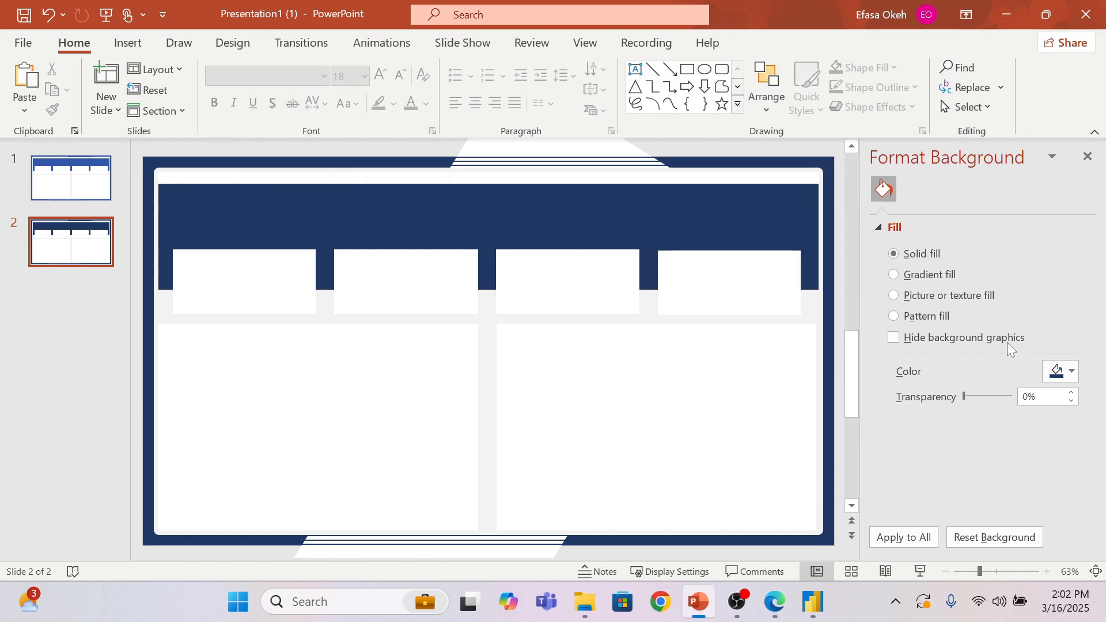
# Step: Switch to the Power BI report and set the page canvas to a custom size, 1080 px high and 1920 px wide
pyautogui.click(813, 602)
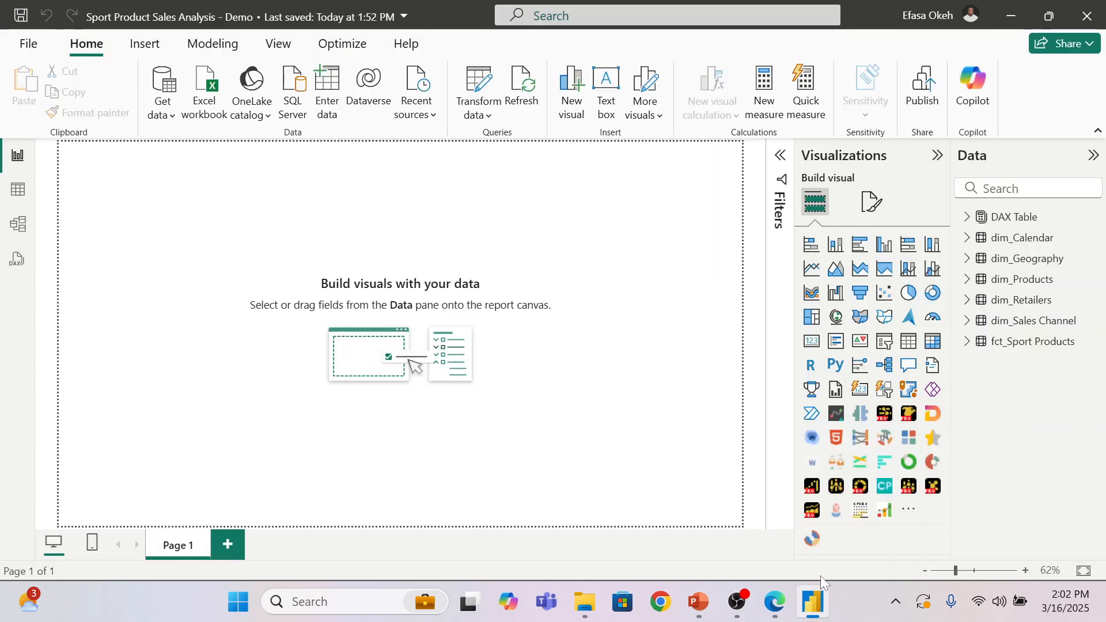
pyautogui.click(873, 203)
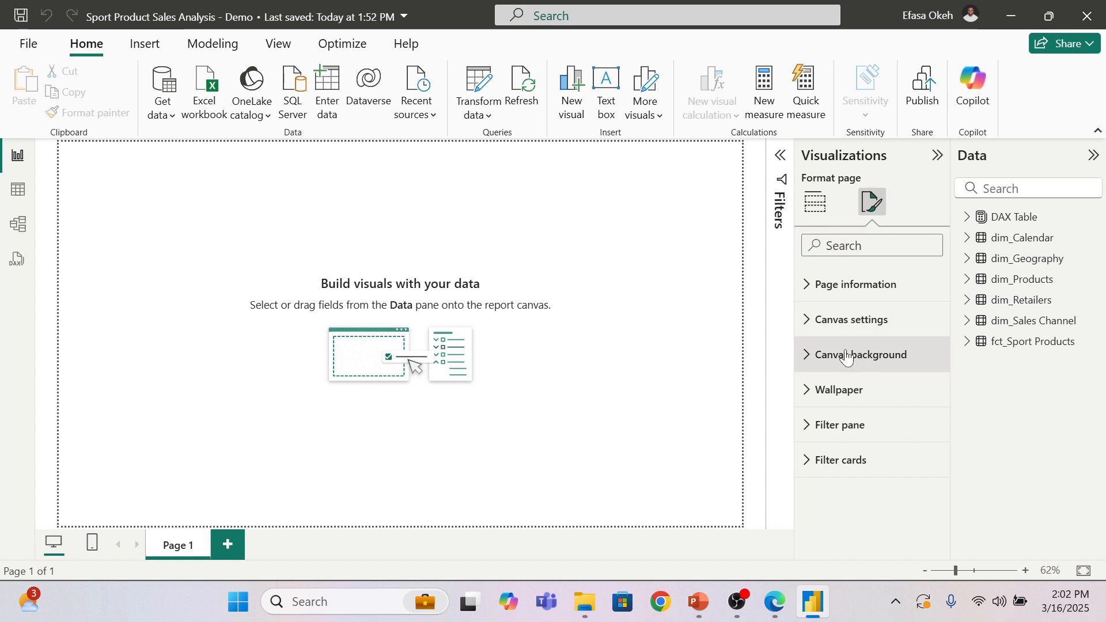
pyautogui.click(814, 322)
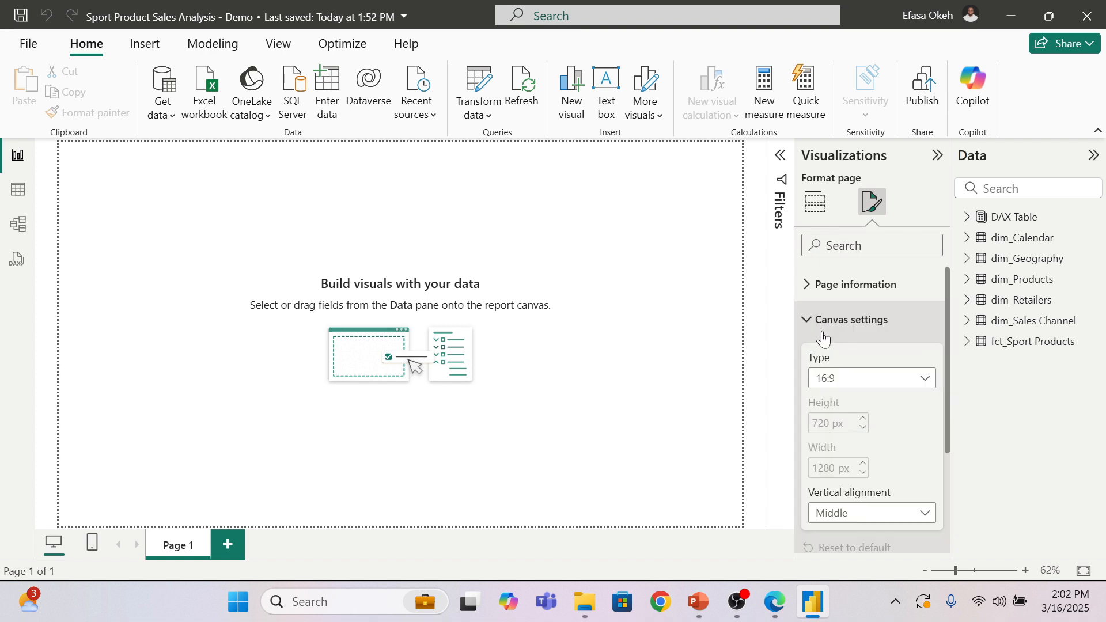
pyautogui.click(844, 386)
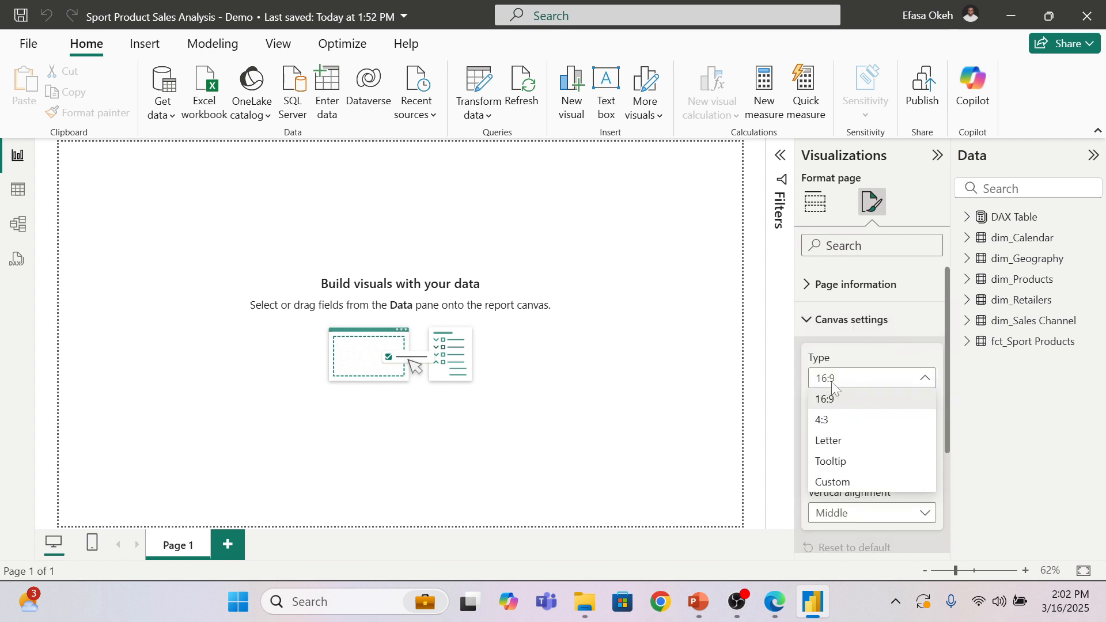
pyautogui.click(837, 482)
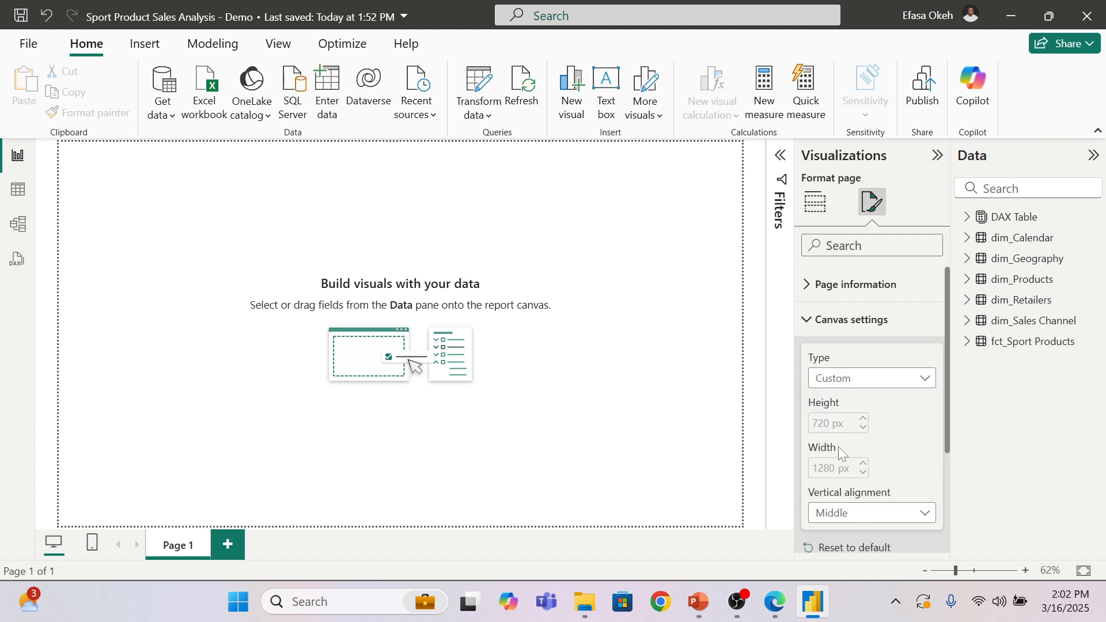
pyautogui.doubleClick(821, 423)
pyautogui.write('10')
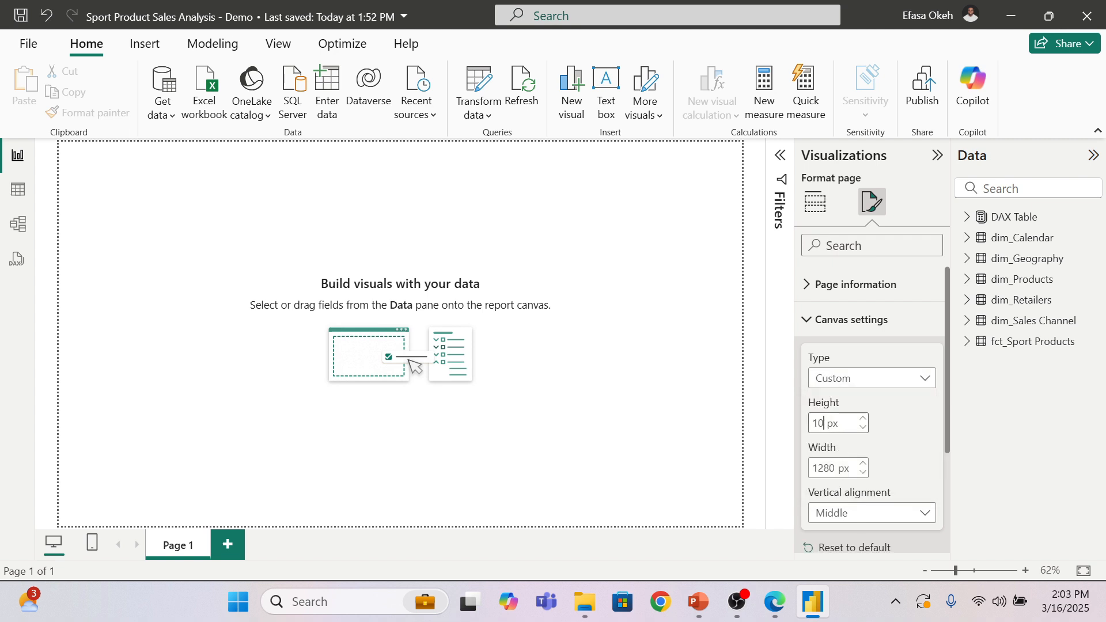
pyautogui.write('80')
pyautogui.press('Tab')
pyautogui.press('Tab')
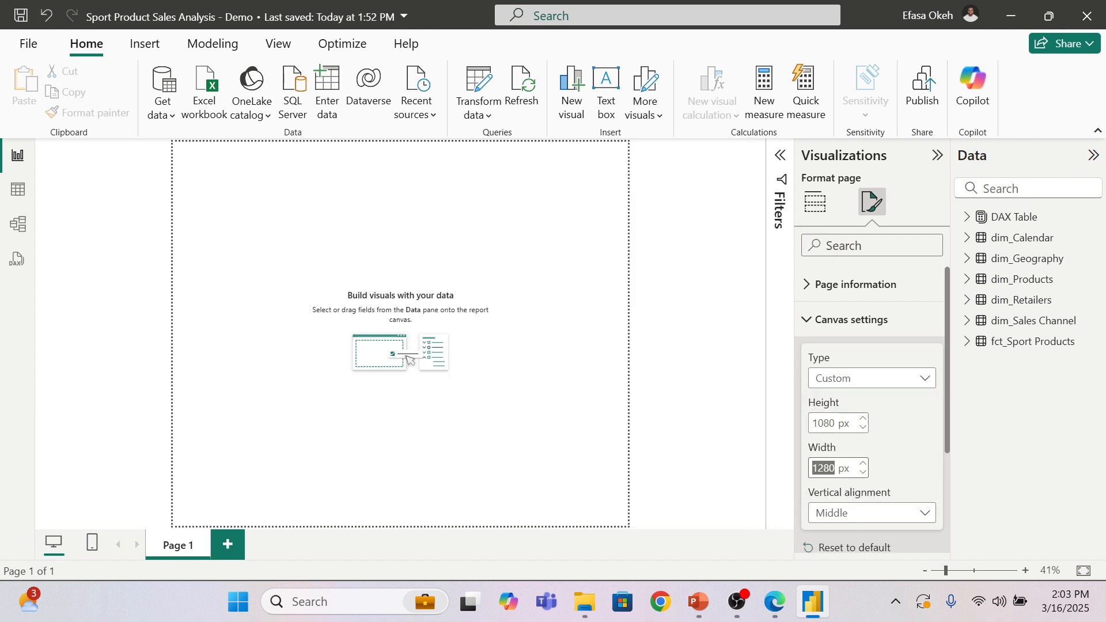
pyautogui.write('1920')
pyautogui.press('Return')
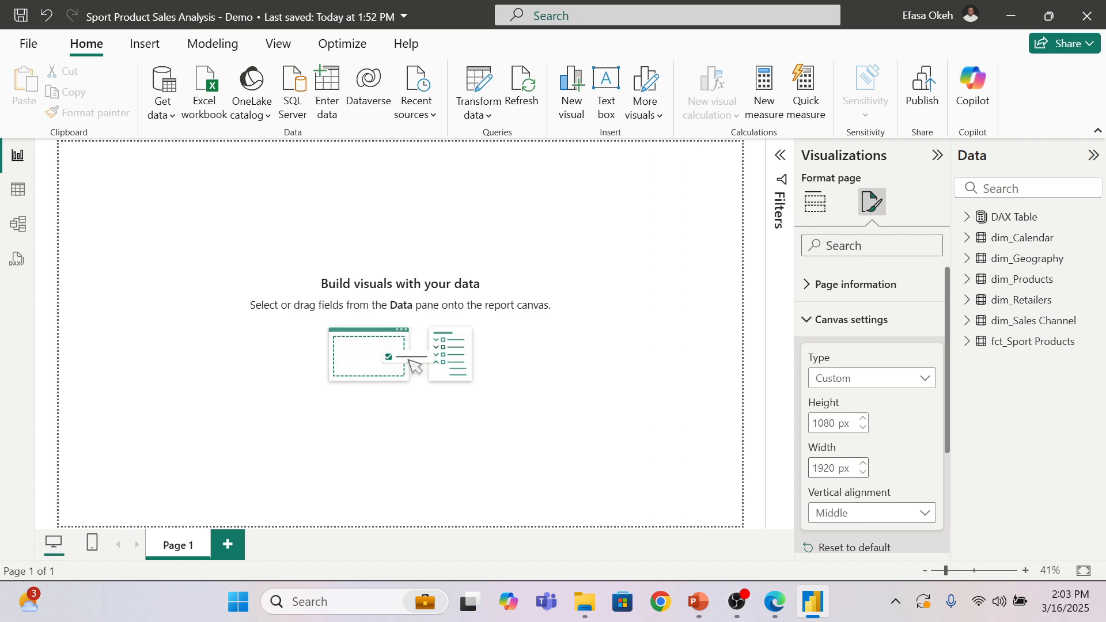
pyautogui.click(809, 319)
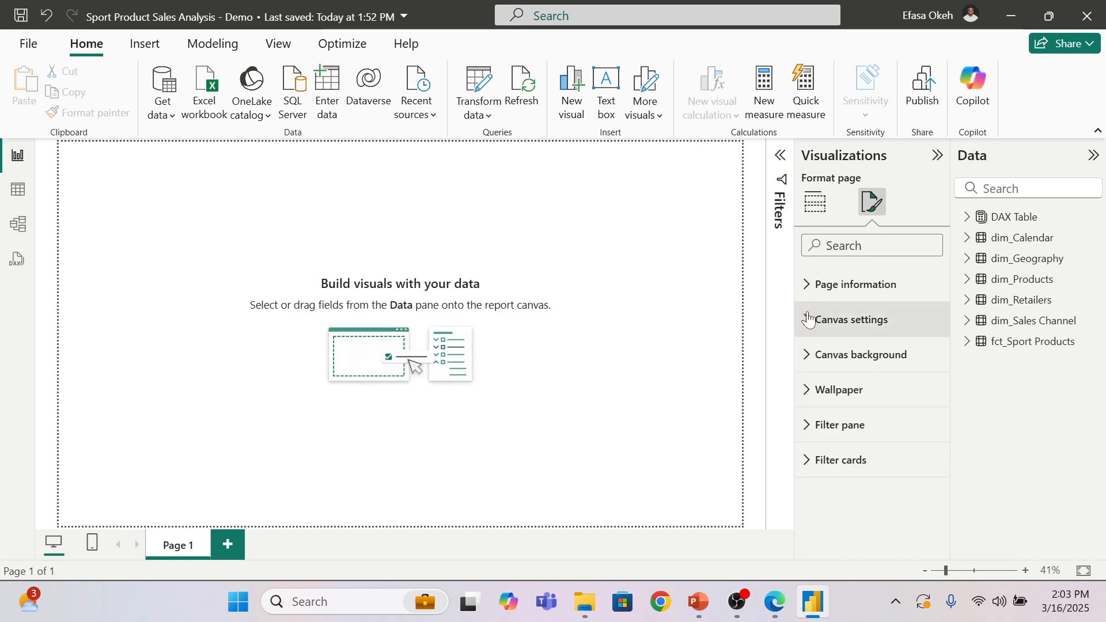
# Step: Load Image.jpg from the Desktop as the canvas background image
pyautogui.click(813, 363)
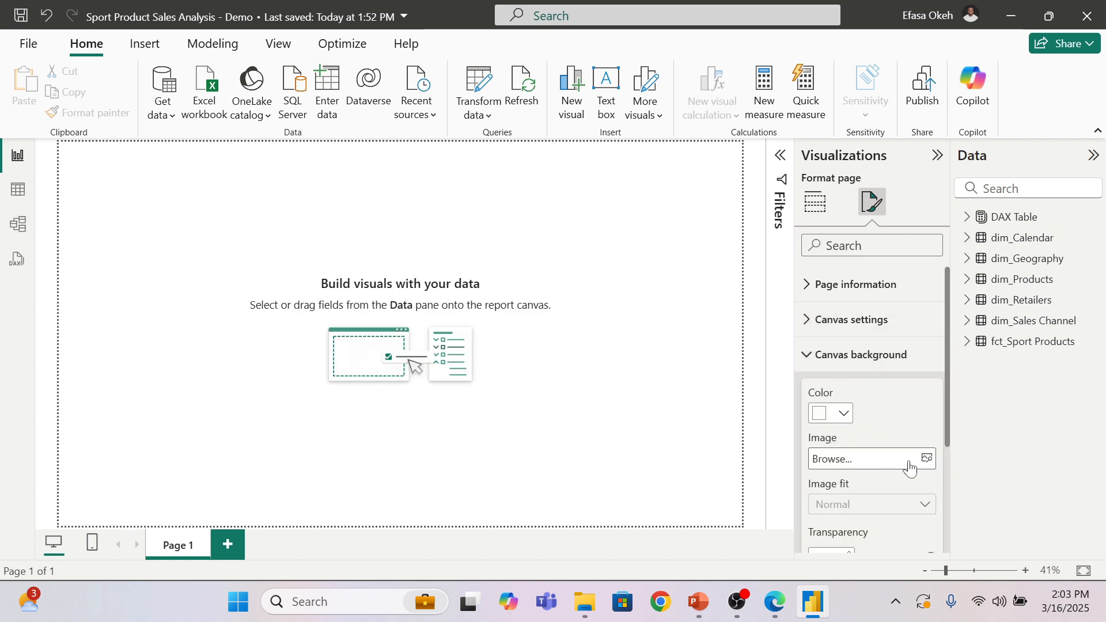
pyautogui.click(926, 459)
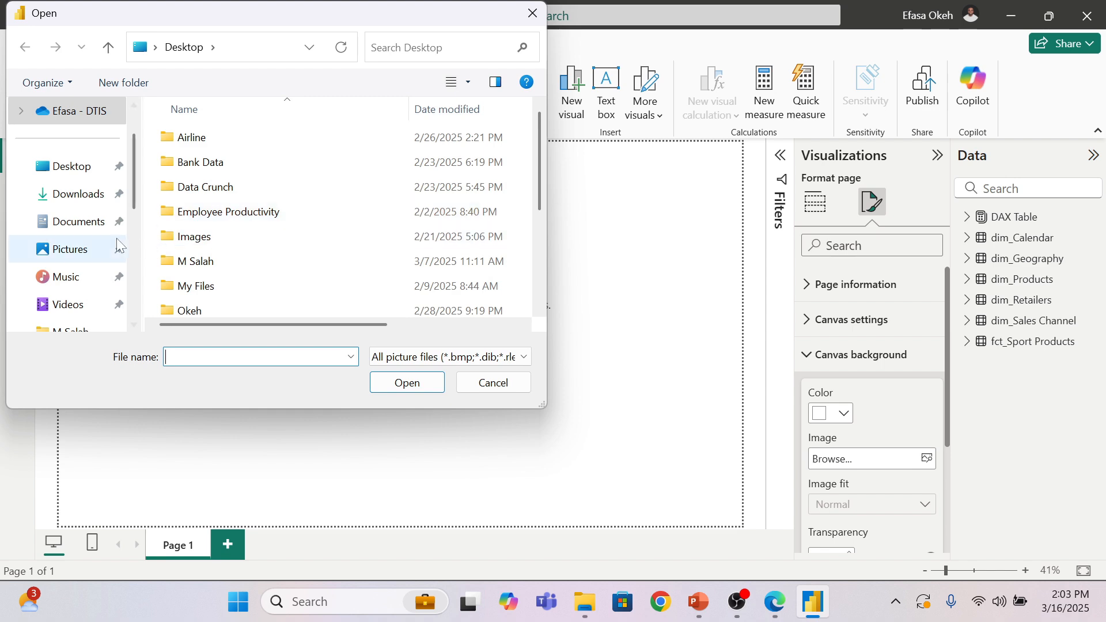
pyautogui.click(34, 164)
pyautogui.scroll(-3, 214, 294)
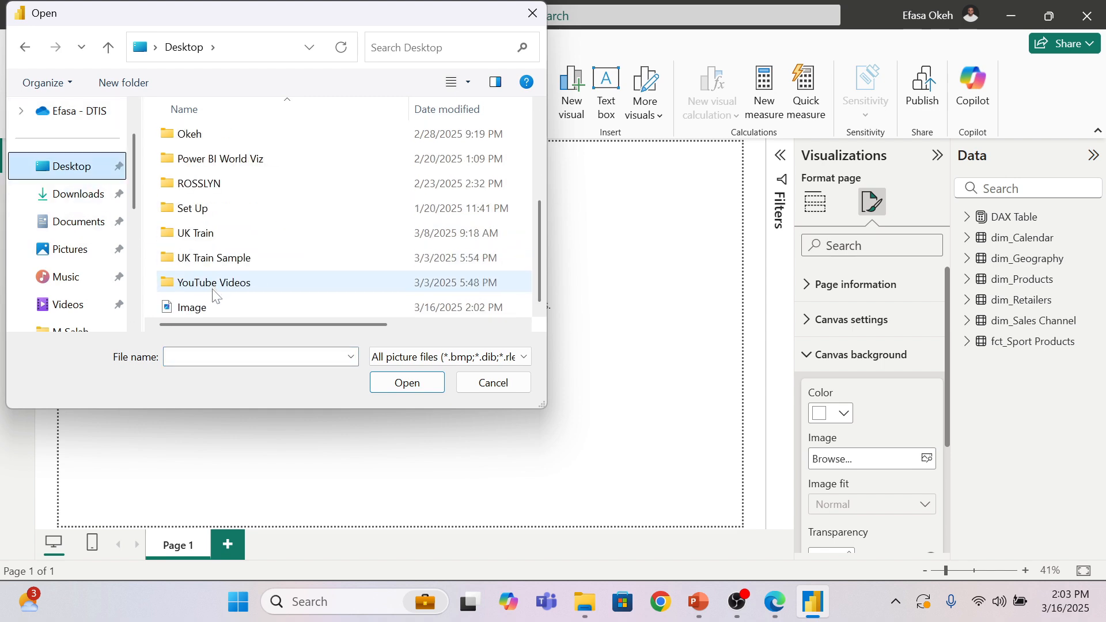
pyautogui.click(196, 307)
pyautogui.click(403, 382)
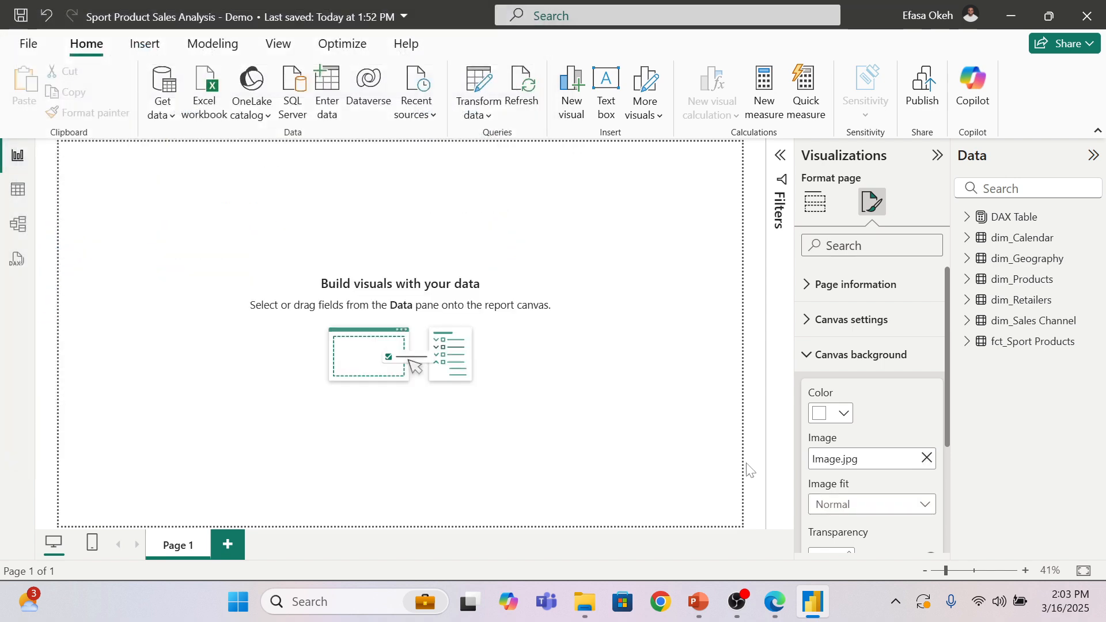
# Step: Set the canvas background image's transparency to 0 % and its image fit to Fit
pyautogui.scroll(-3, 881, 460)
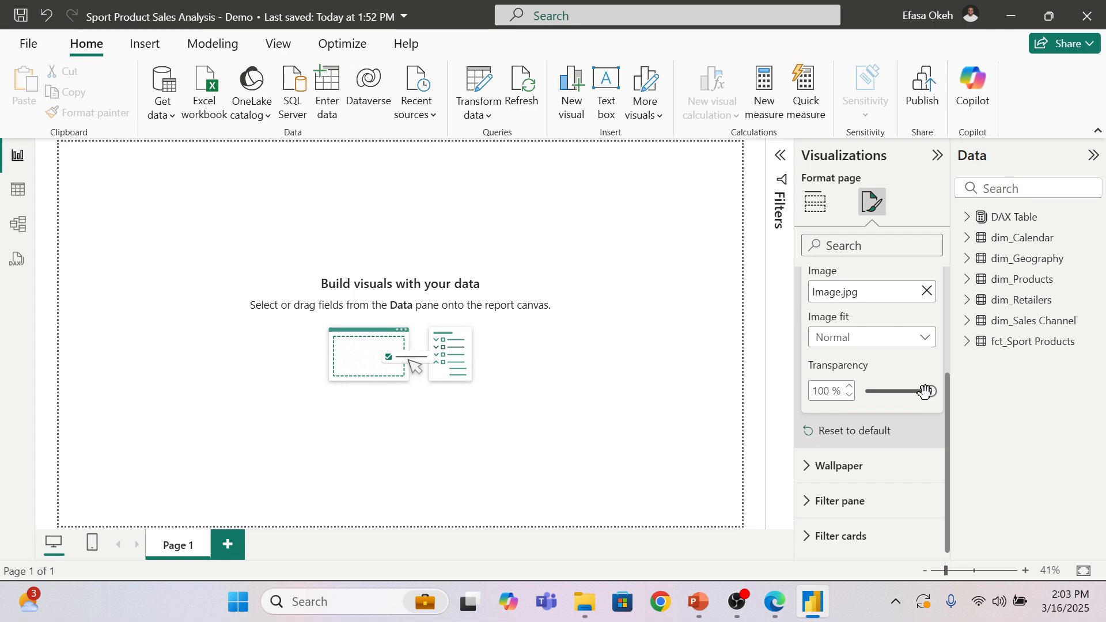
pyautogui.moveTo(925, 391); pyautogui.dragTo(853, 398)
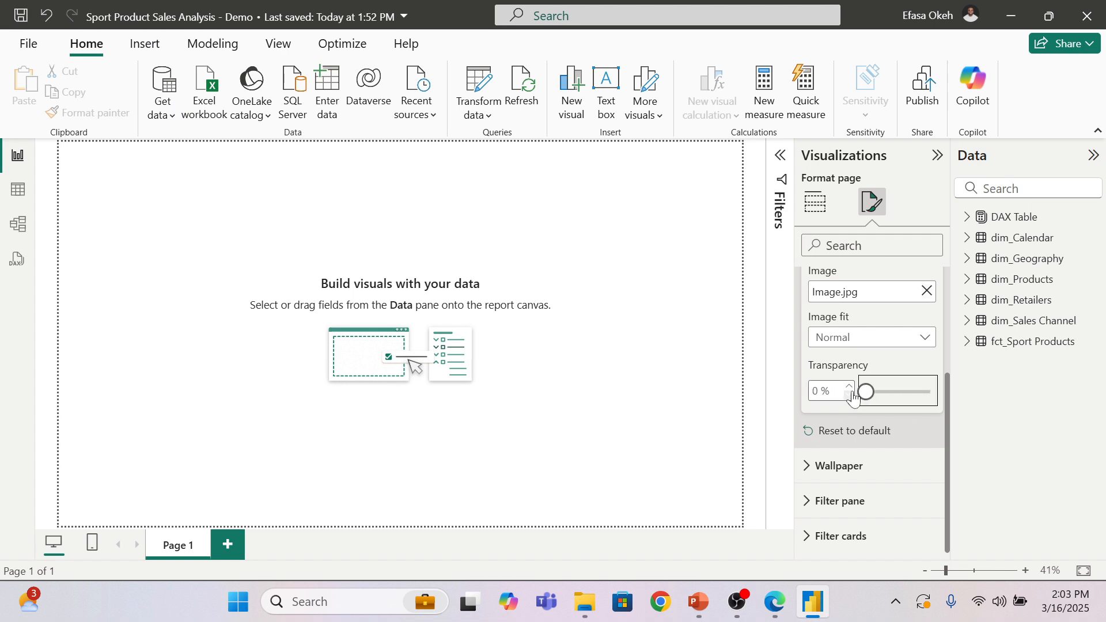
pyautogui.click(842, 340)
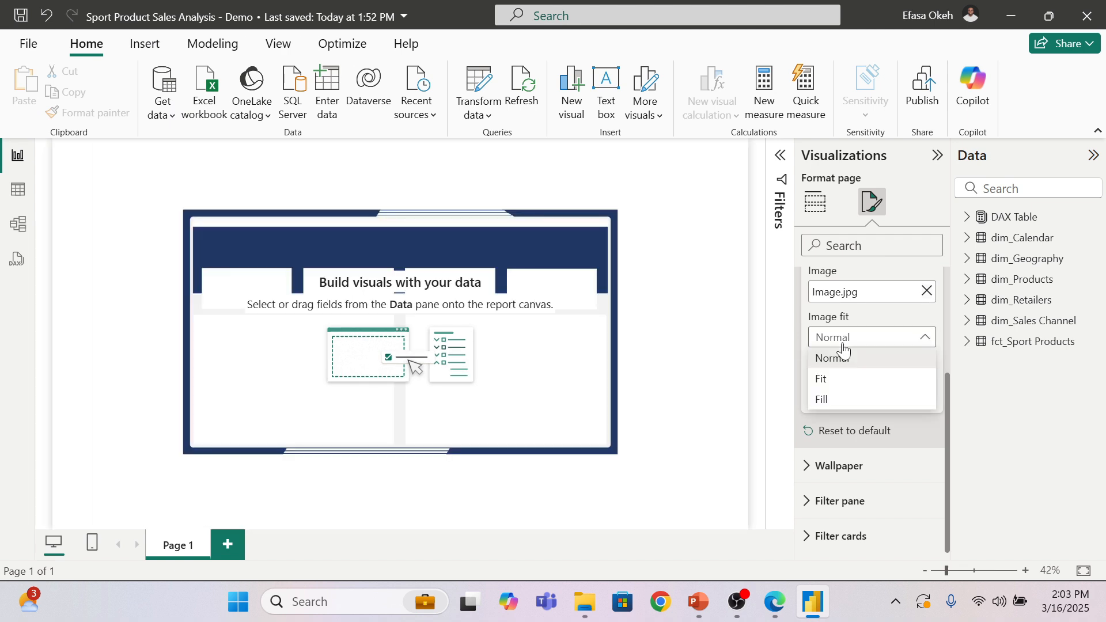
pyautogui.click(832, 380)
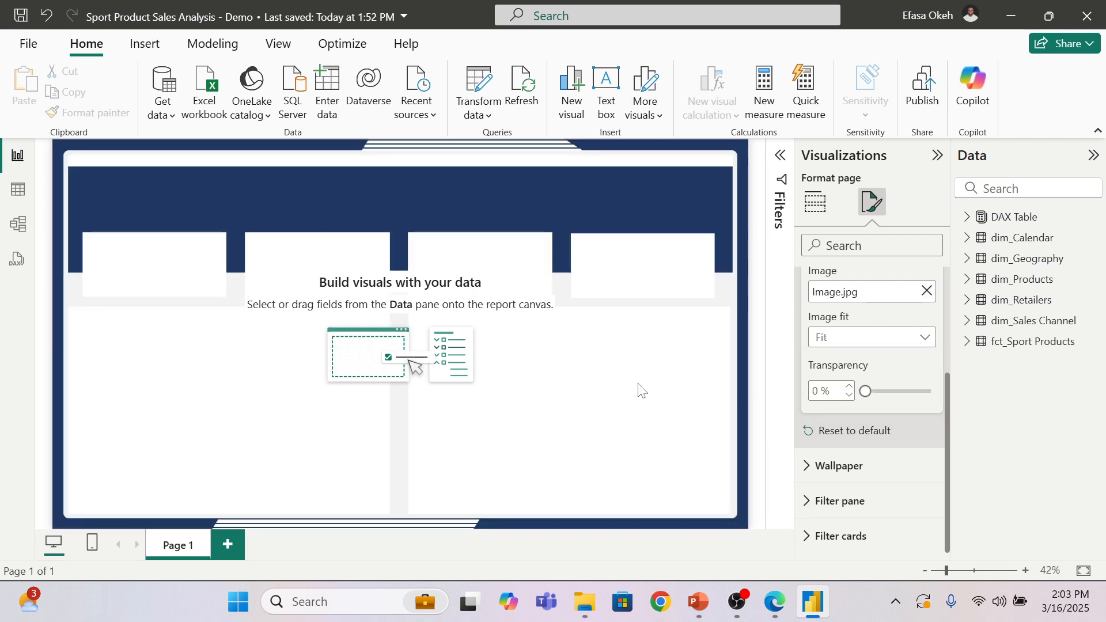
pyautogui.click(491, 218)
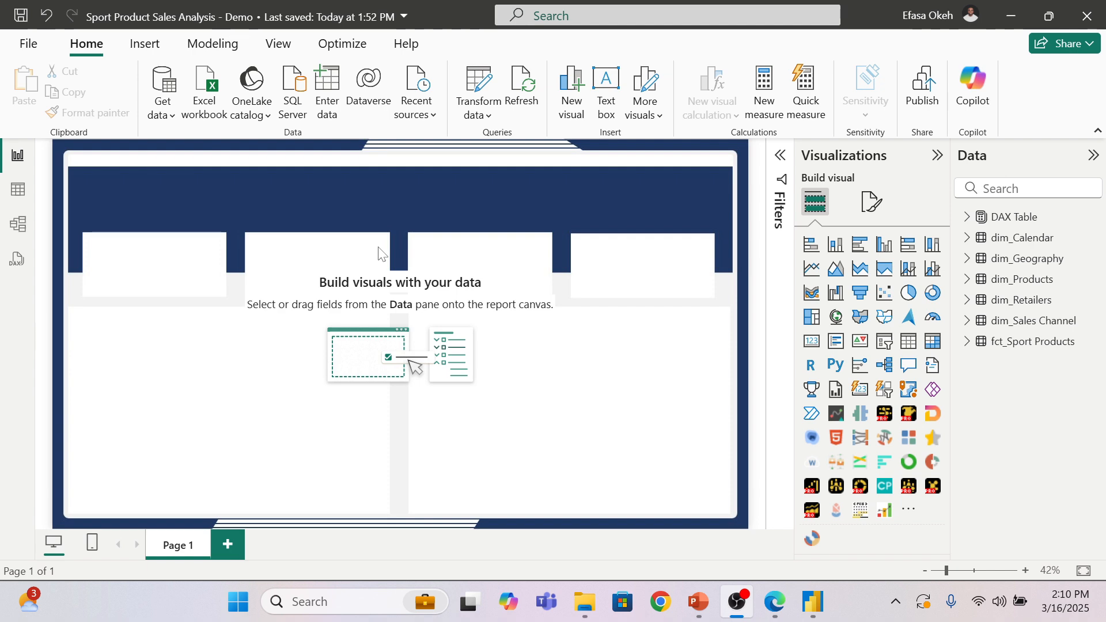
# Step: View the finished Sport Product Sales Analysis dashboard in the browser, and return to the Power BI Desktop report with its ribbon collapsed
pyautogui.click(775, 606)
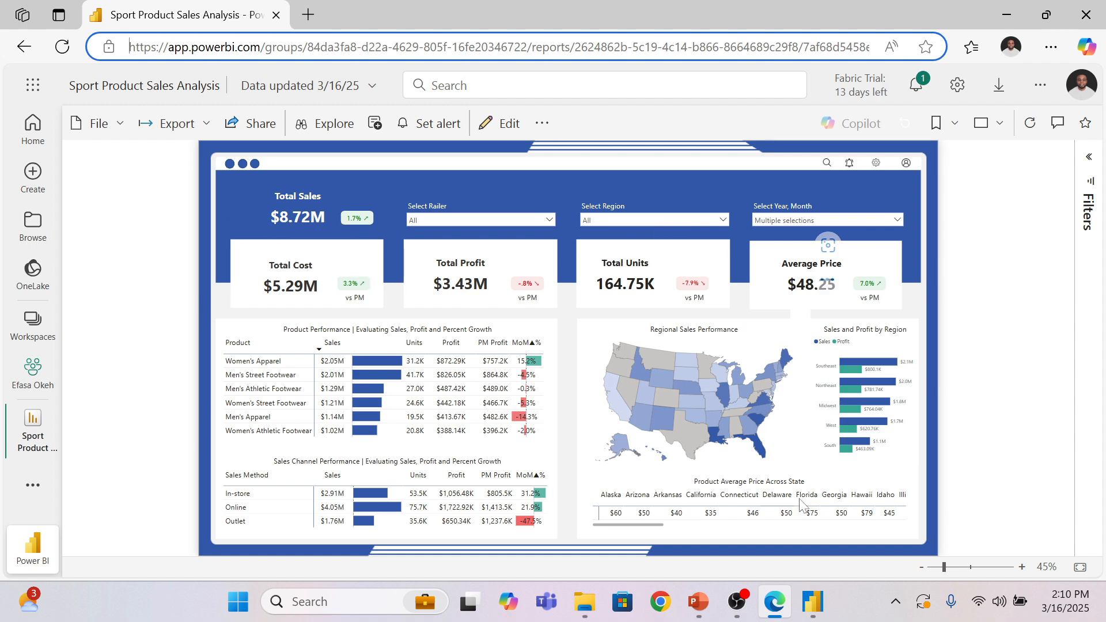
pyautogui.click(814, 615)
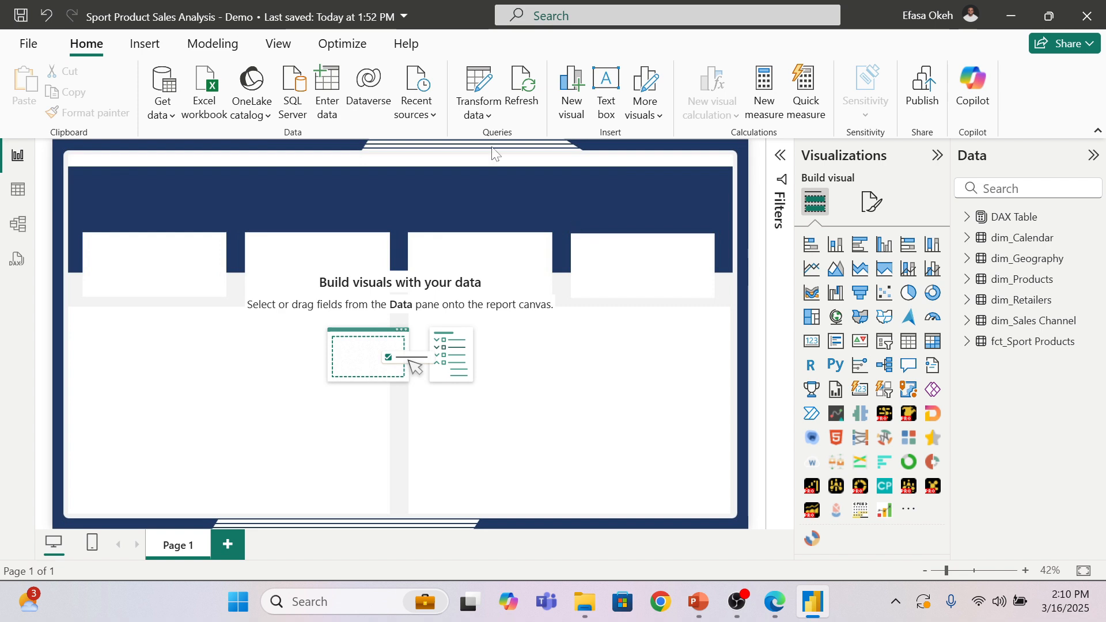
pyautogui.click(1097, 138)
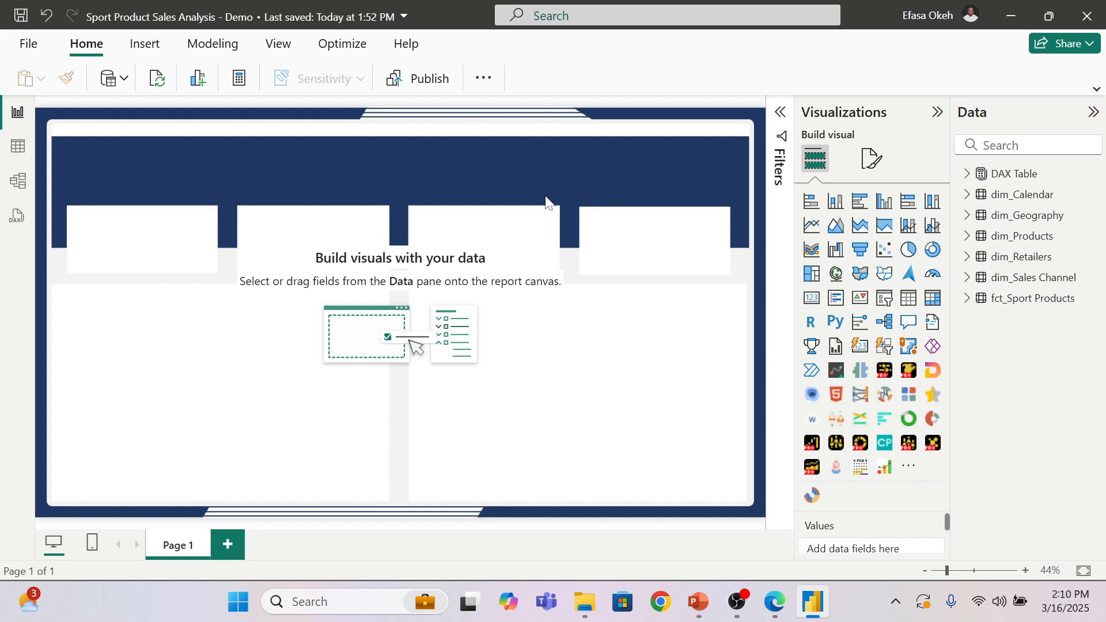
# Step: Examine the formulas of the DAX Table's Sales measures, from _T Sales and _MoMSales to the _MoM%Sale text, font colour and background colour measures
pyautogui.click(967, 173)
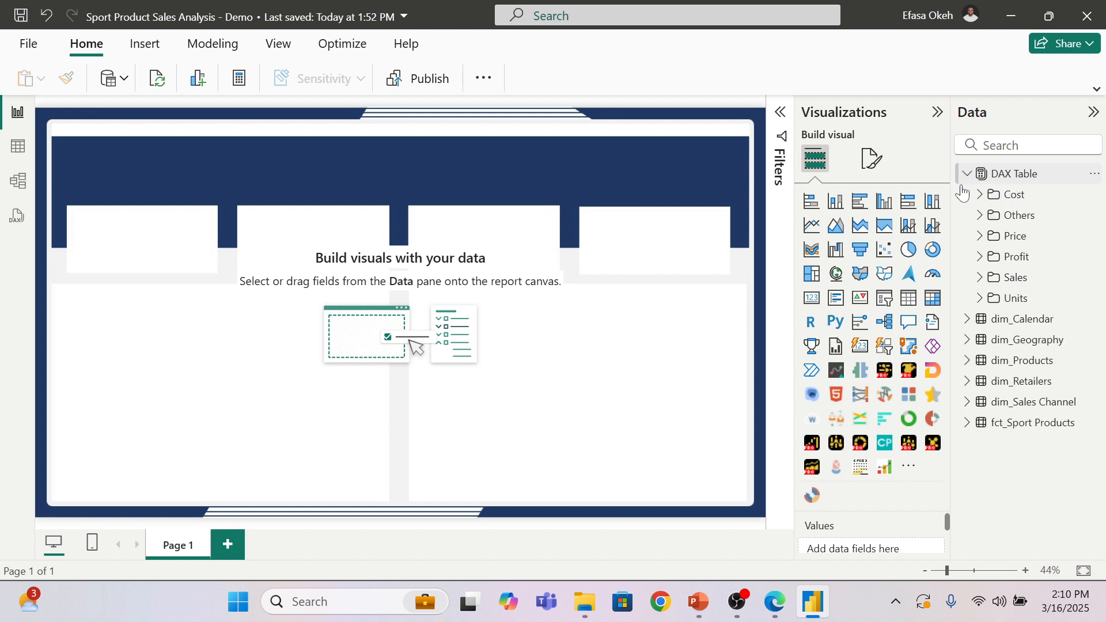
pyautogui.click(980, 280)
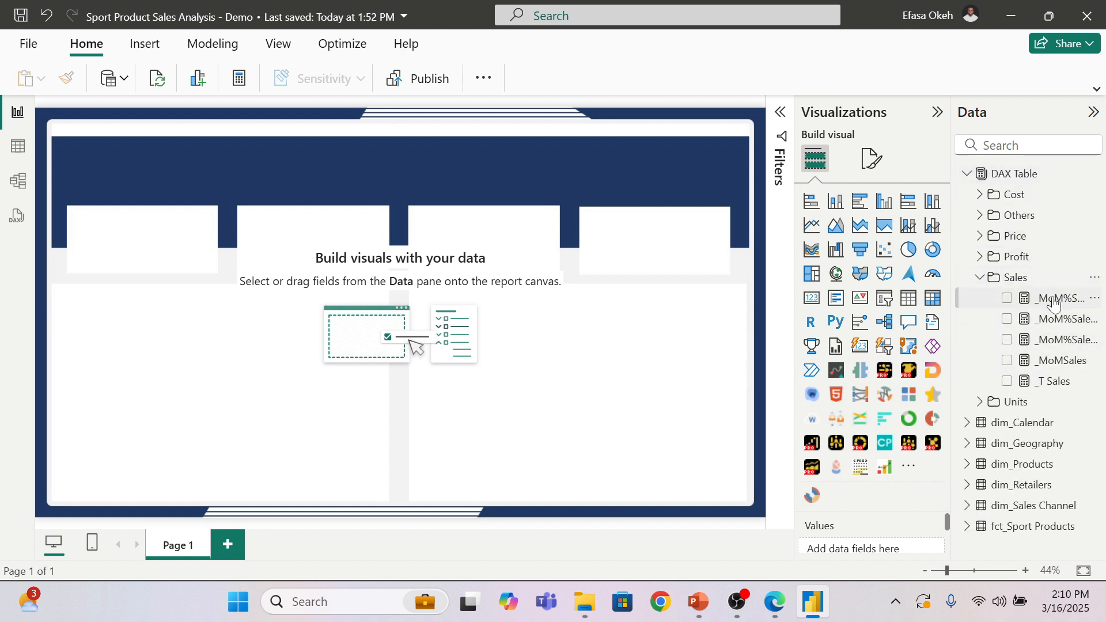
pyautogui.click(1054, 384)
pyautogui.click(1057, 362)
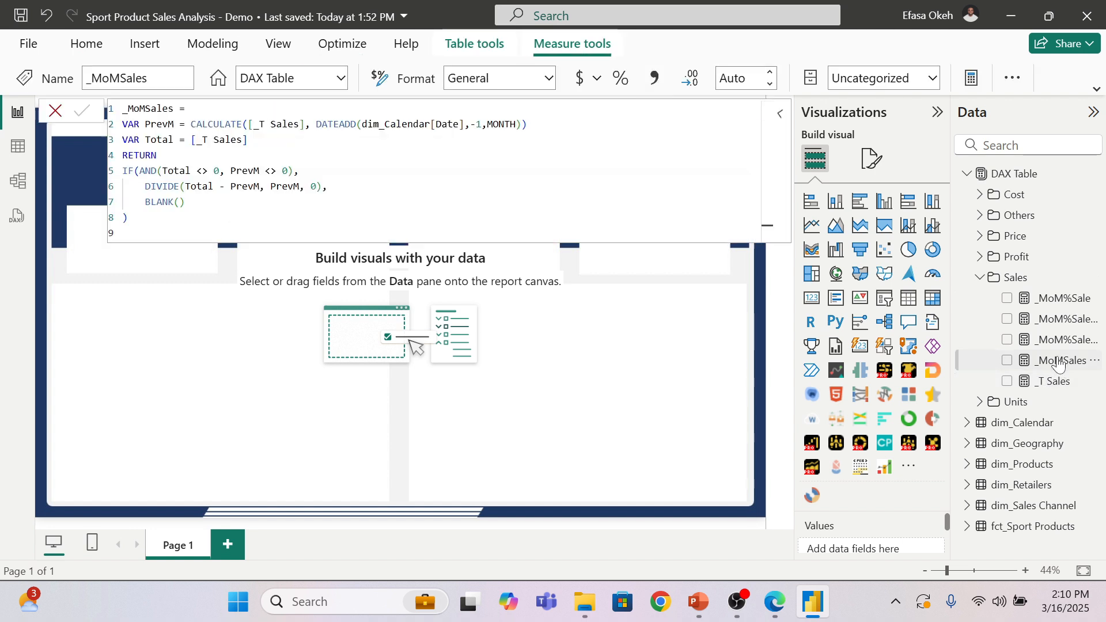
pyautogui.click(1061, 340)
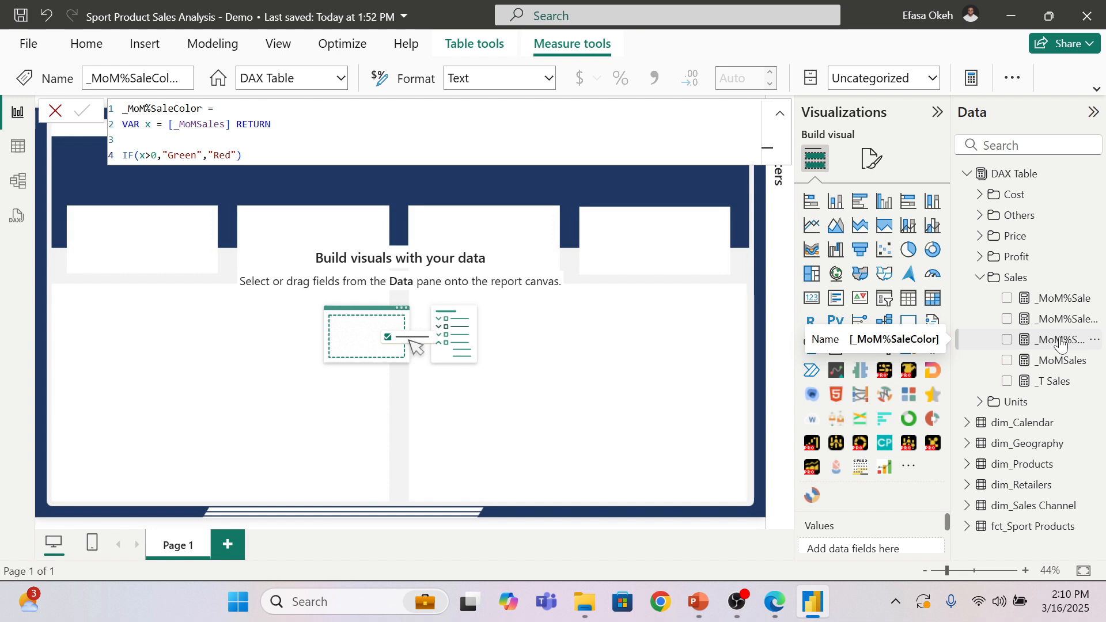
pyautogui.click(1058, 326)
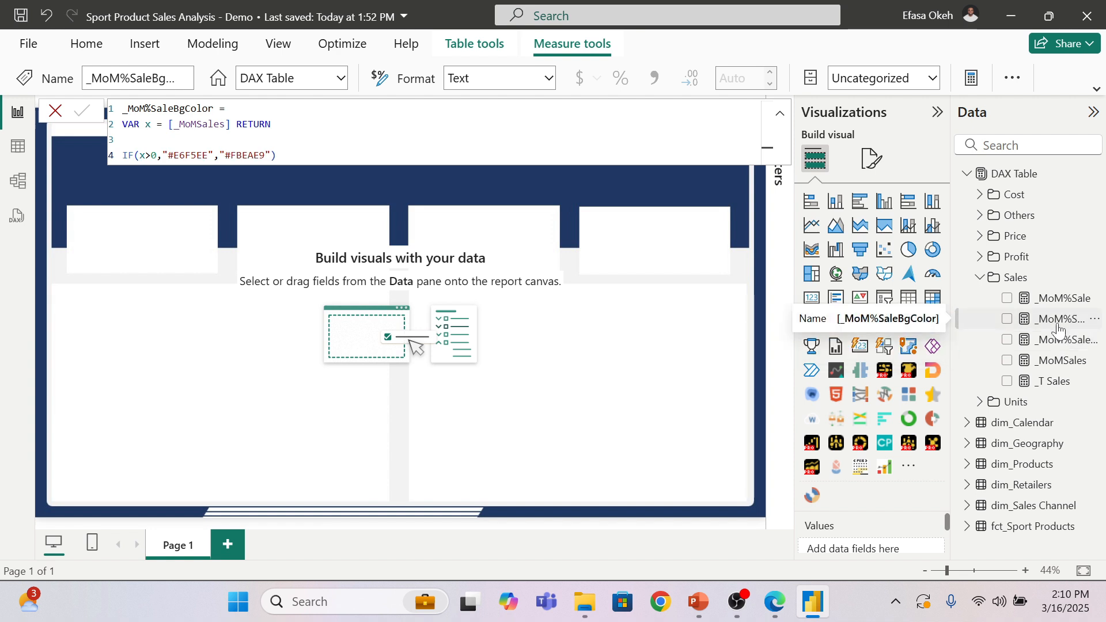
pyautogui.click(1057, 299)
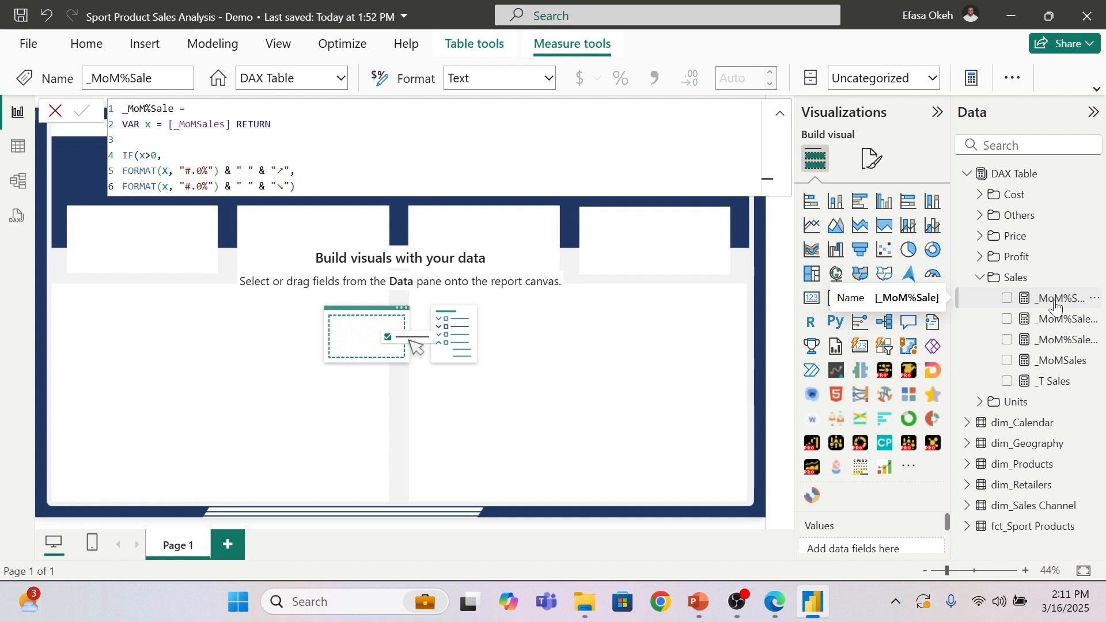
pyautogui.click(741, 285)
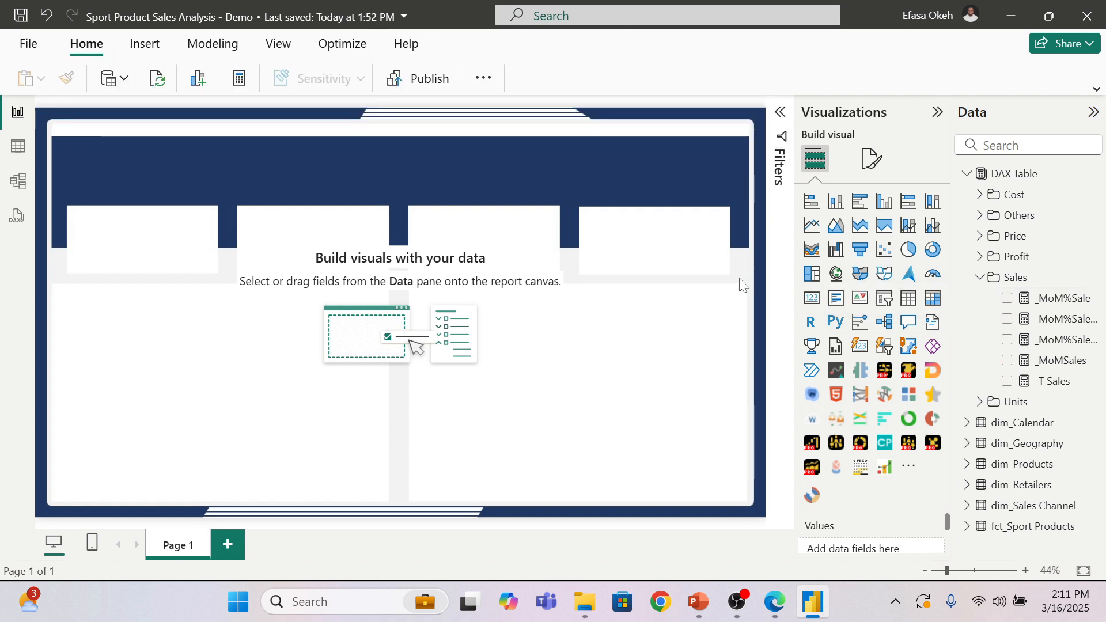
# Step: Add a card showing _T Sales in the blue header above the first white box, sized slightly narrower than that box
pyautogui.click(811, 303)
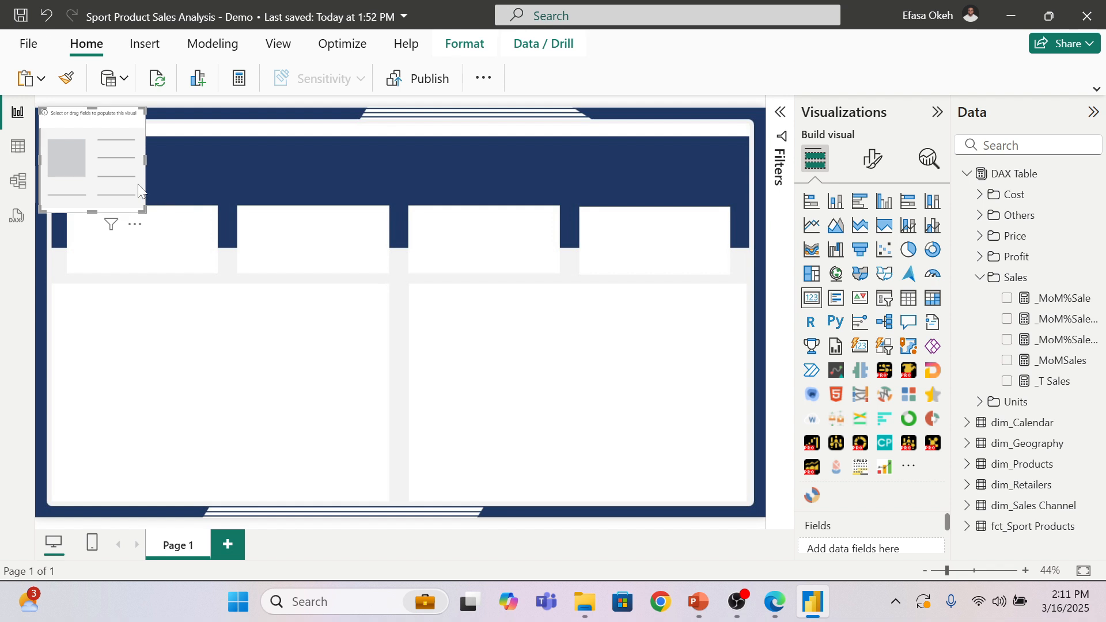
pyautogui.moveTo(160, 199); pyautogui.dragTo(217, 201)
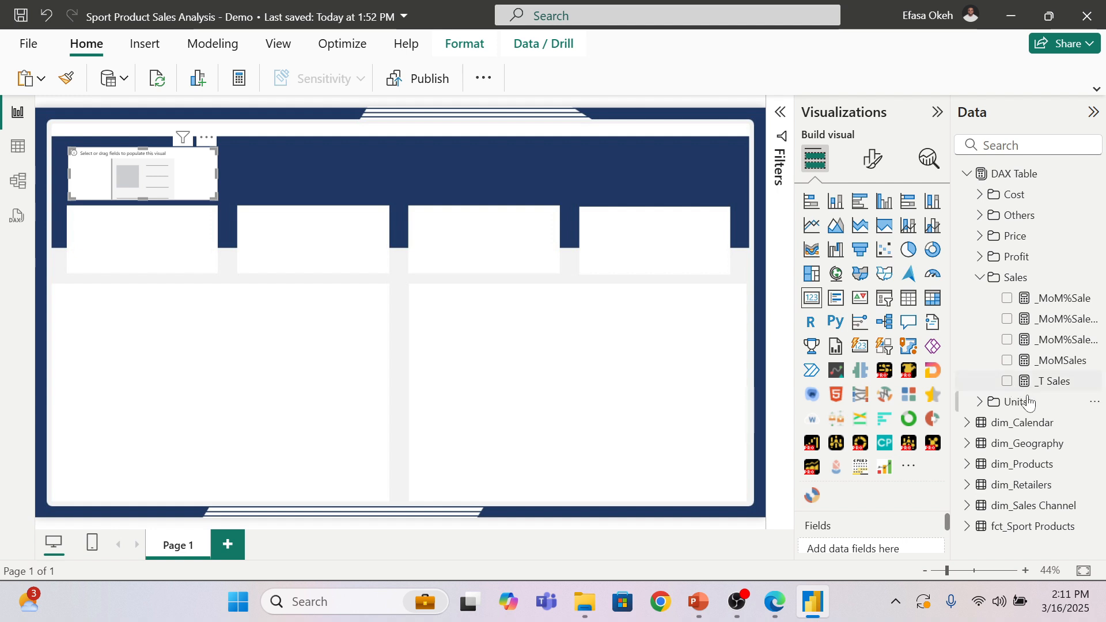
pyautogui.click(1007, 381)
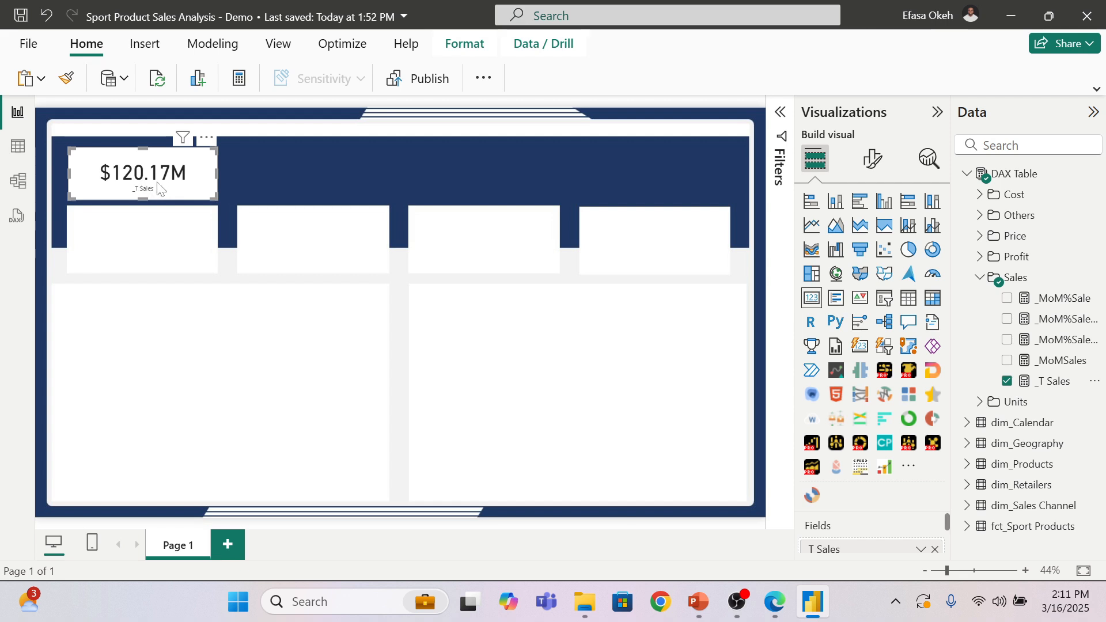
pyautogui.moveTo(213, 199); pyautogui.dragTo(181, 200)
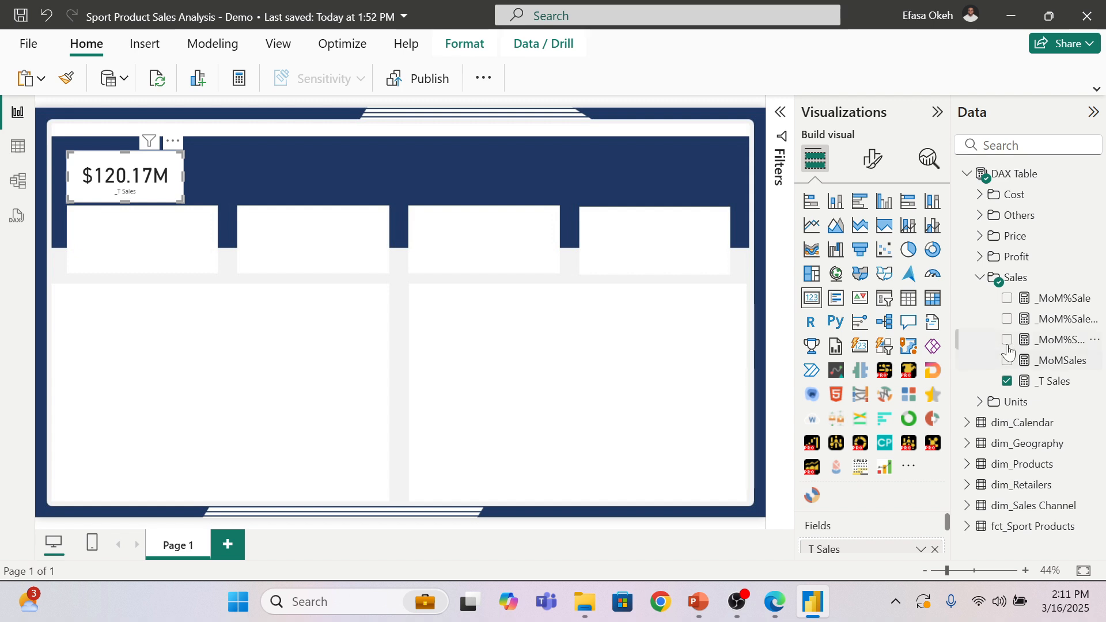
# Step: Examine the _T Sales formula and the Total Sales column of the fct_Sport Products table, and return to the report canvas
pyautogui.click(1059, 382)
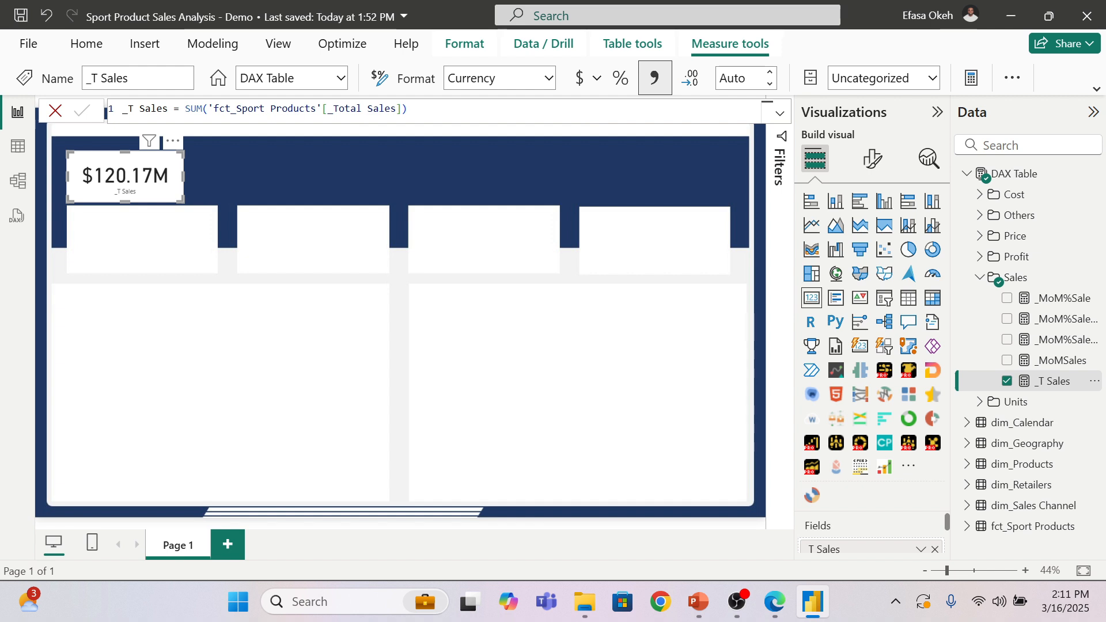
pyautogui.click(17, 153)
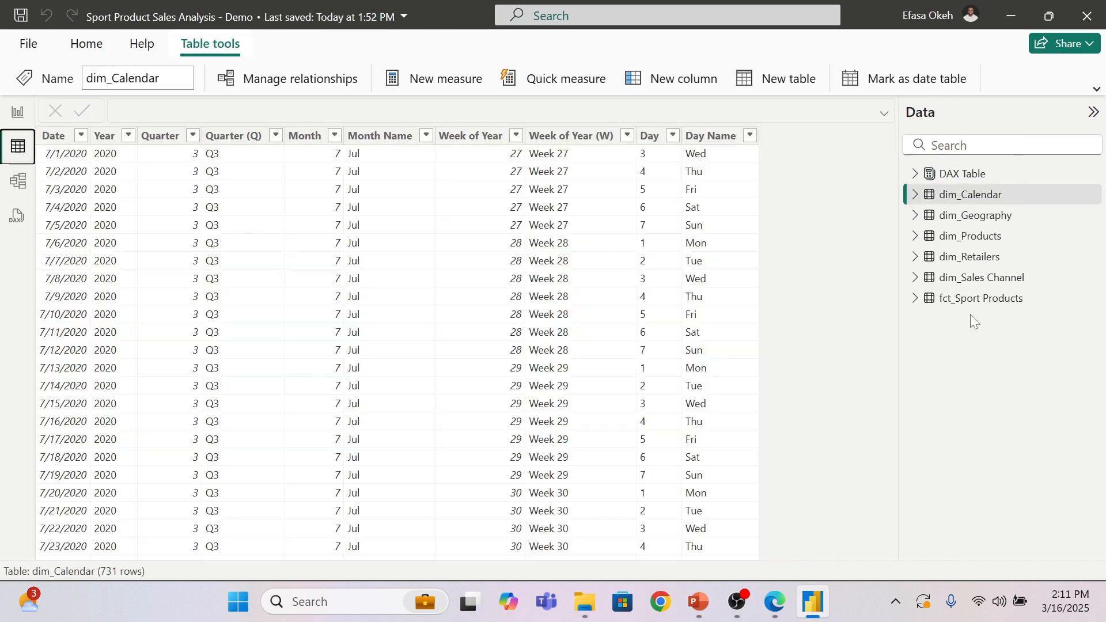
pyautogui.click(979, 298)
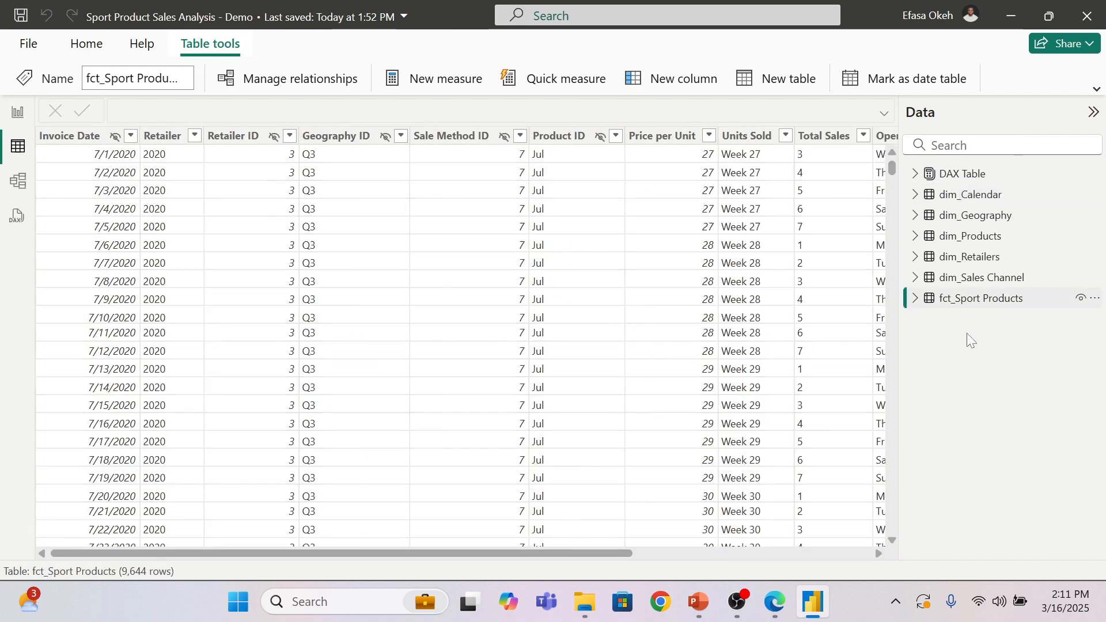
pyautogui.moveTo(538, 557); pyautogui.dragTo(842, 561)
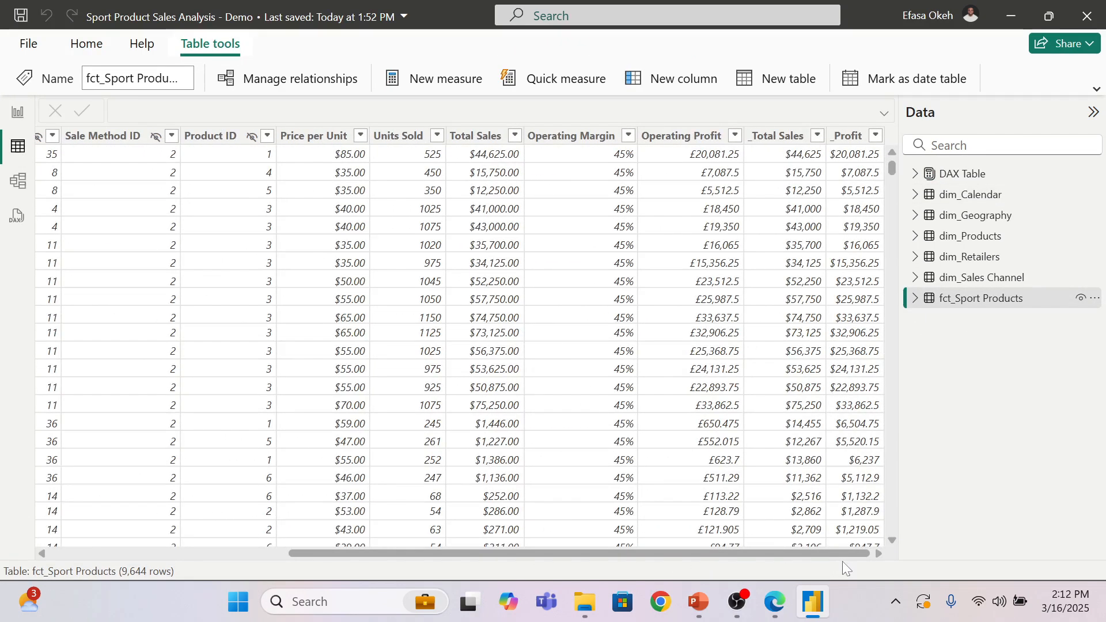
pyautogui.click(480, 141)
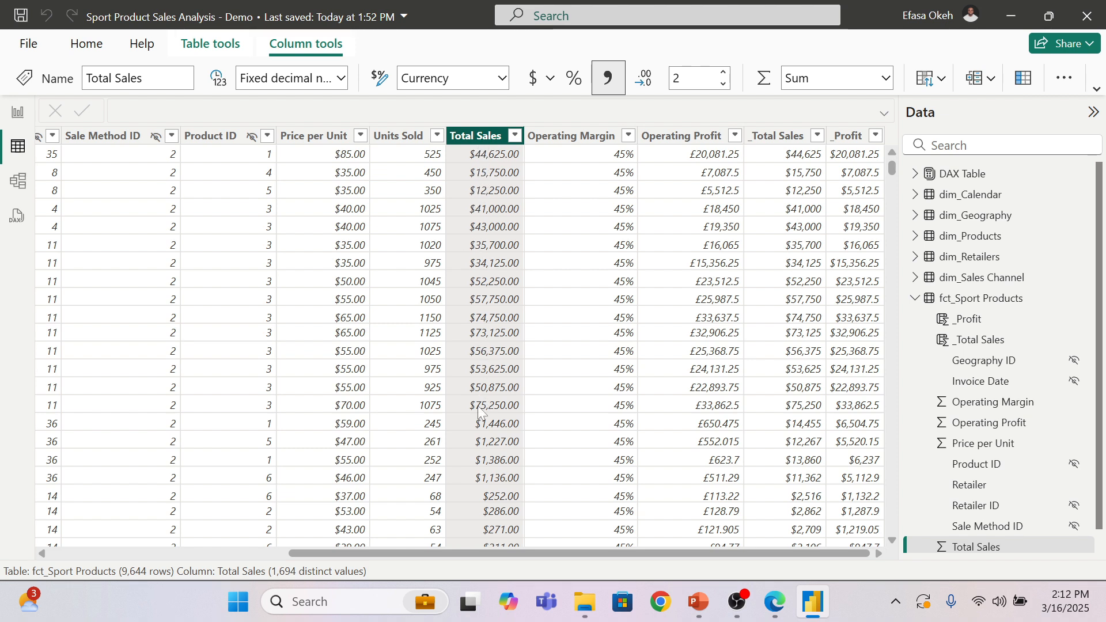
pyautogui.click(18, 112)
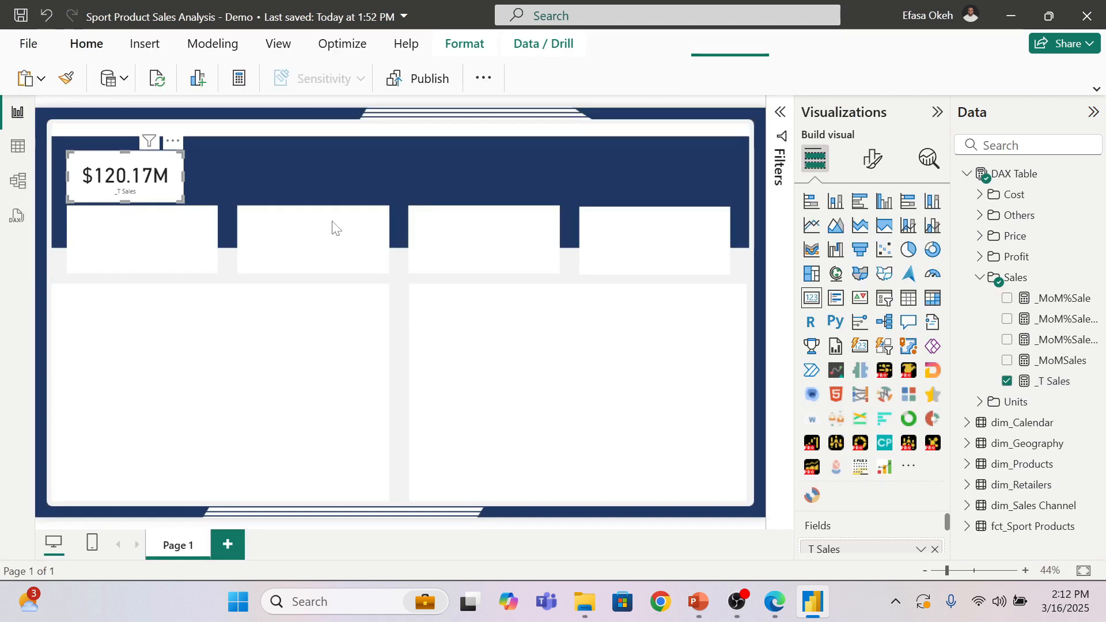
# Step: Examine how the _MoMSales formula uses _T Sales and the previous month, and compare it with the _MoM%Sale formula
pyautogui.click(1053, 370)
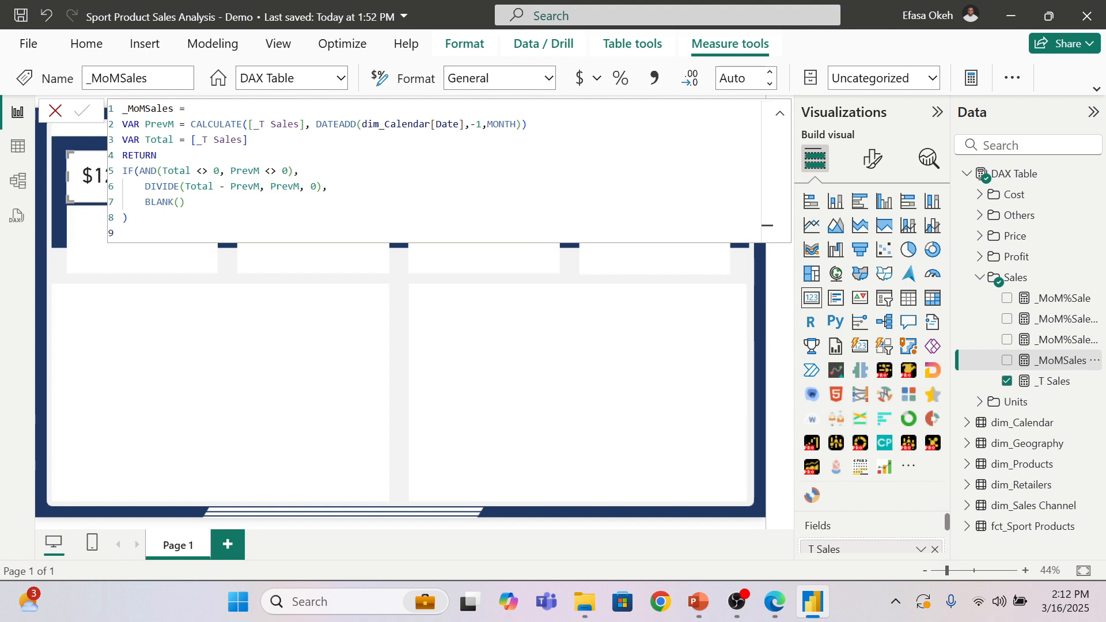
pyautogui.moveTo(190, 140); pyautogui.dragTo(248, 140)
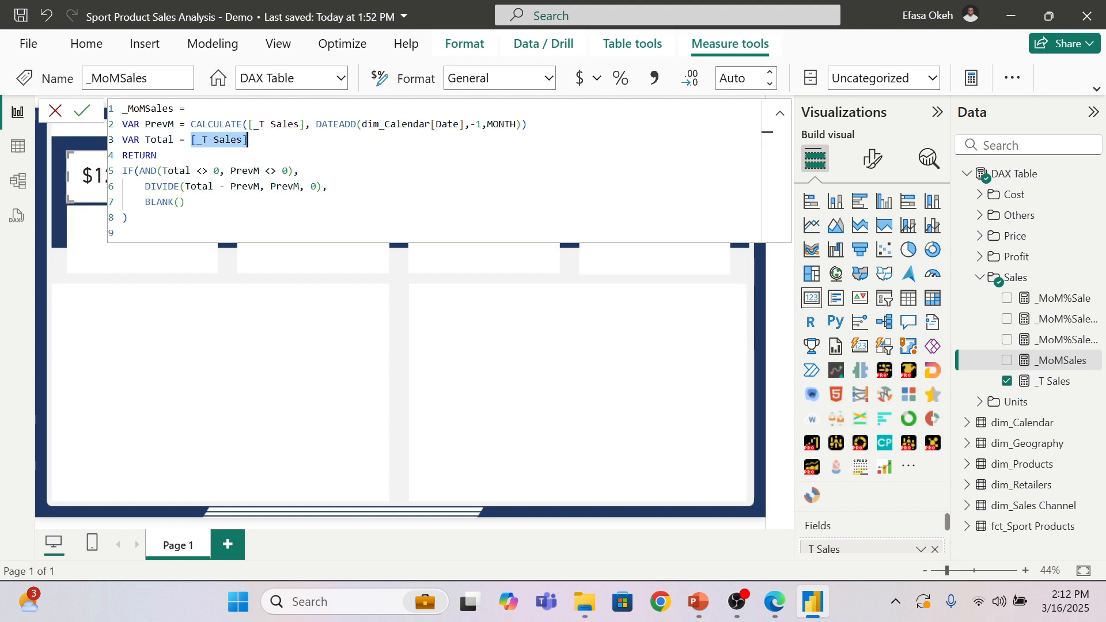
pyautogui.click(190, 108)
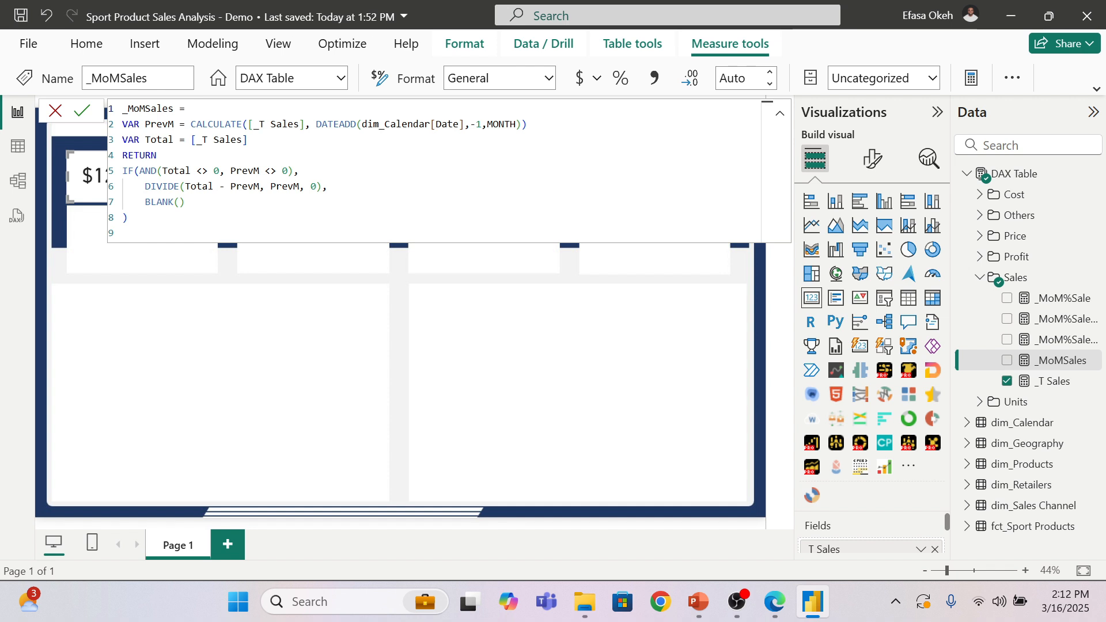
pyautogui.click(489, 292)
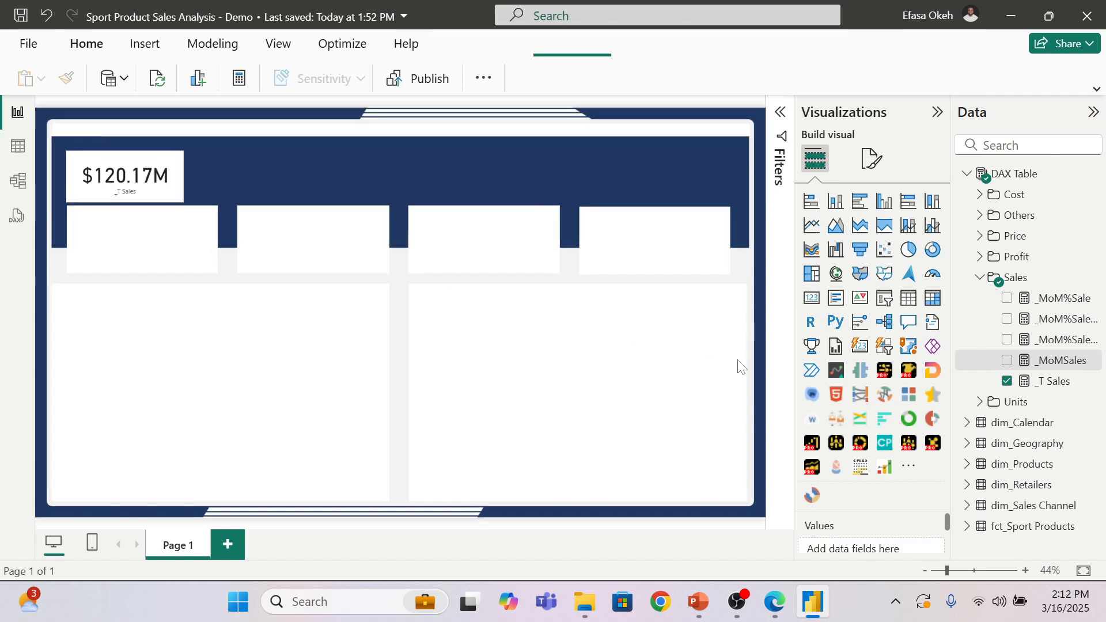
pyautogui.click(1067, 302)
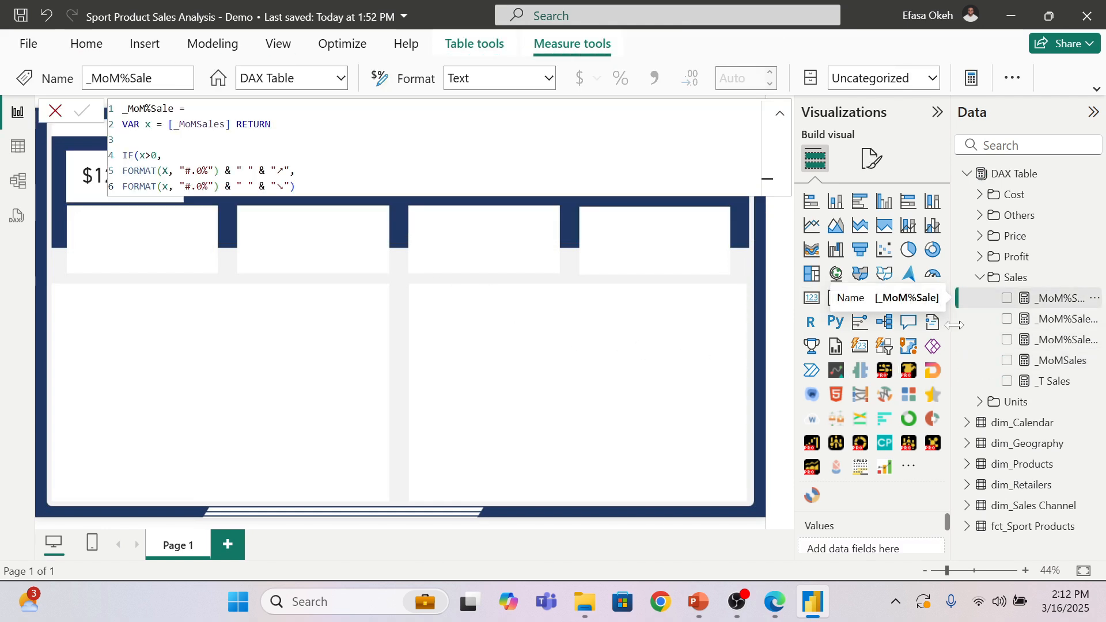
pyautogui.click(1061, 363)
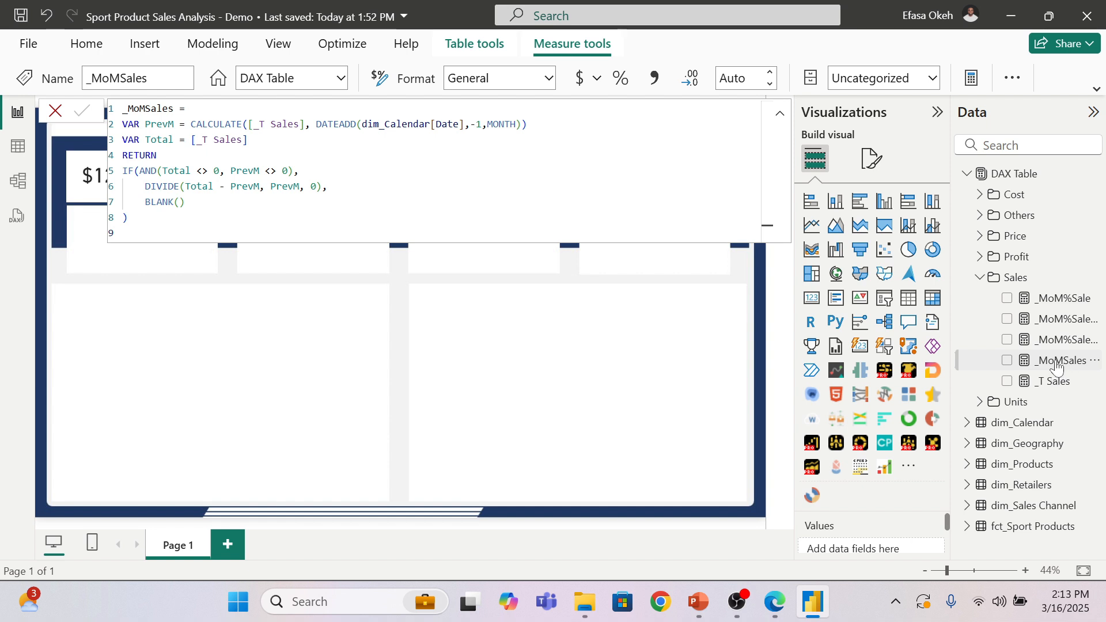
# Step: Change the IF condition in the _MoM%Sale measure to x>=0 and commit the formula
pyautogui.click(1062, 298)
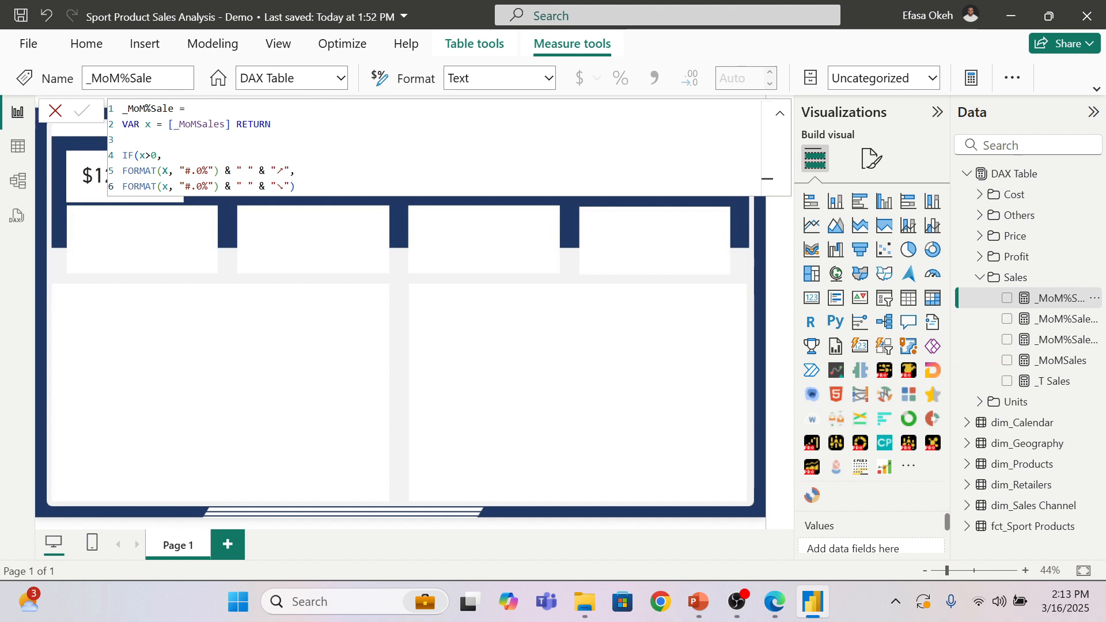
pyautogui.moveTo(168, 124); pyautogui.dragTo(230, 124)
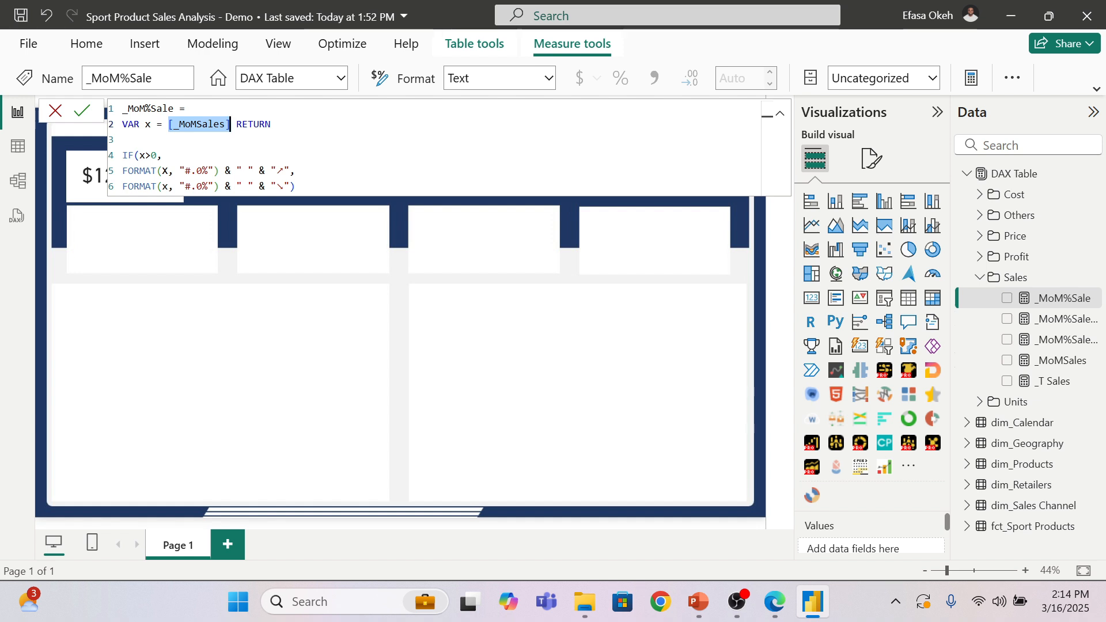
pyautogui.click(151, 155)
pyautogui.write('=')
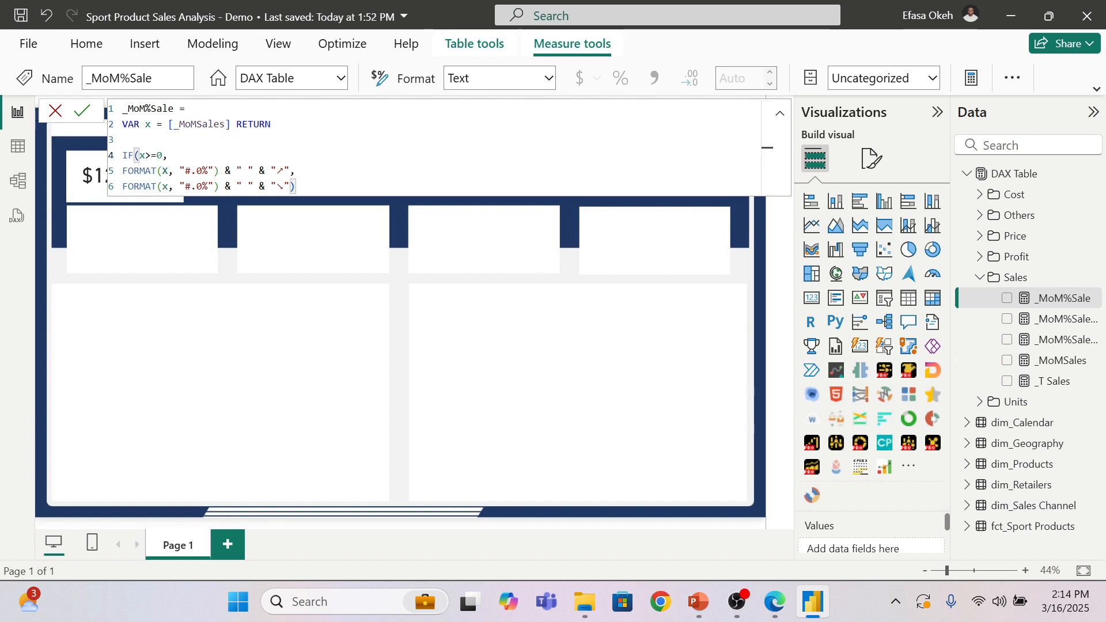
pyautogui.click(296, 186)
pyautogui.press('Return')
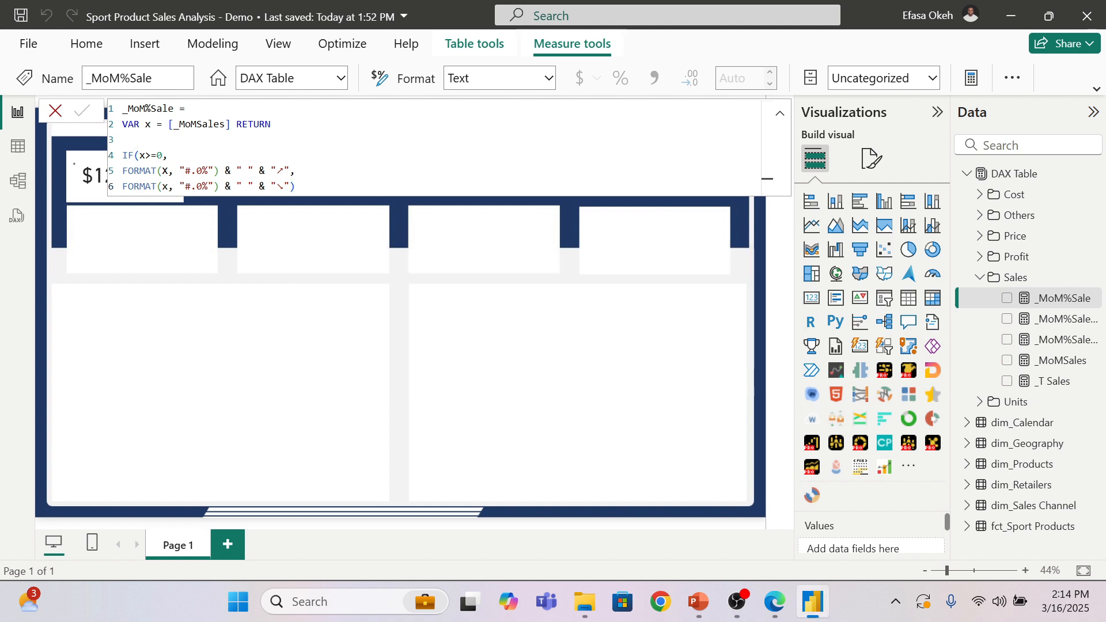
pyautogui.click(700, 368)
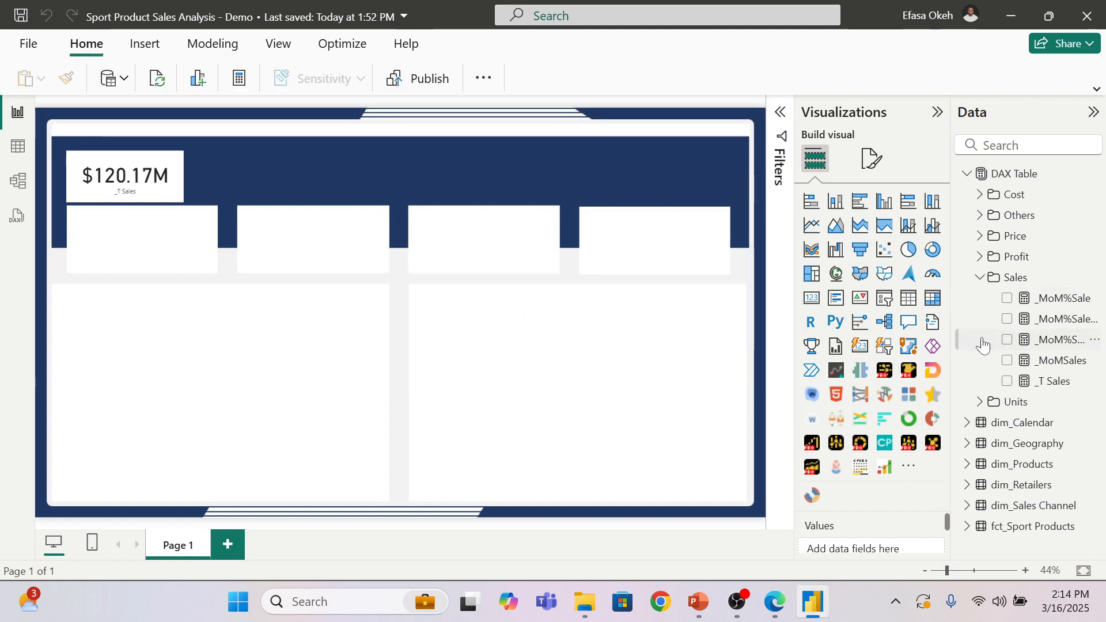
# Step: Change the IF condition in the _MoM%SaleBgColor measure to x>=0, commit it, and review its _MoMSales reference and colour codes
pyautogui.click(1063, 321)
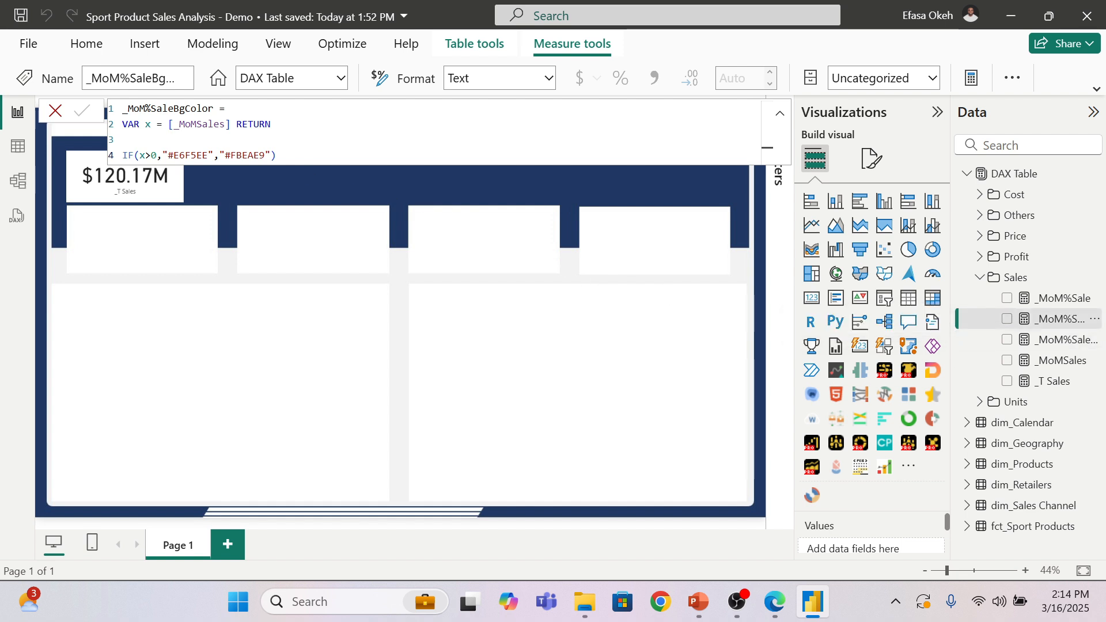
pyautogui.click(152, 156)
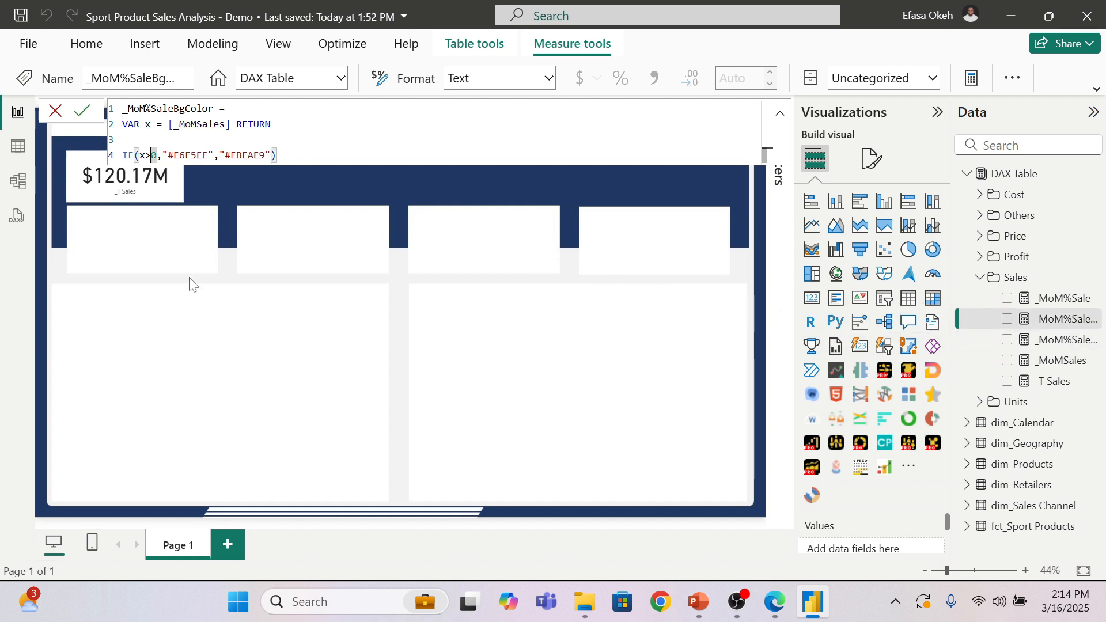
pyautogui.write('=')
pyautogui.press('Return')
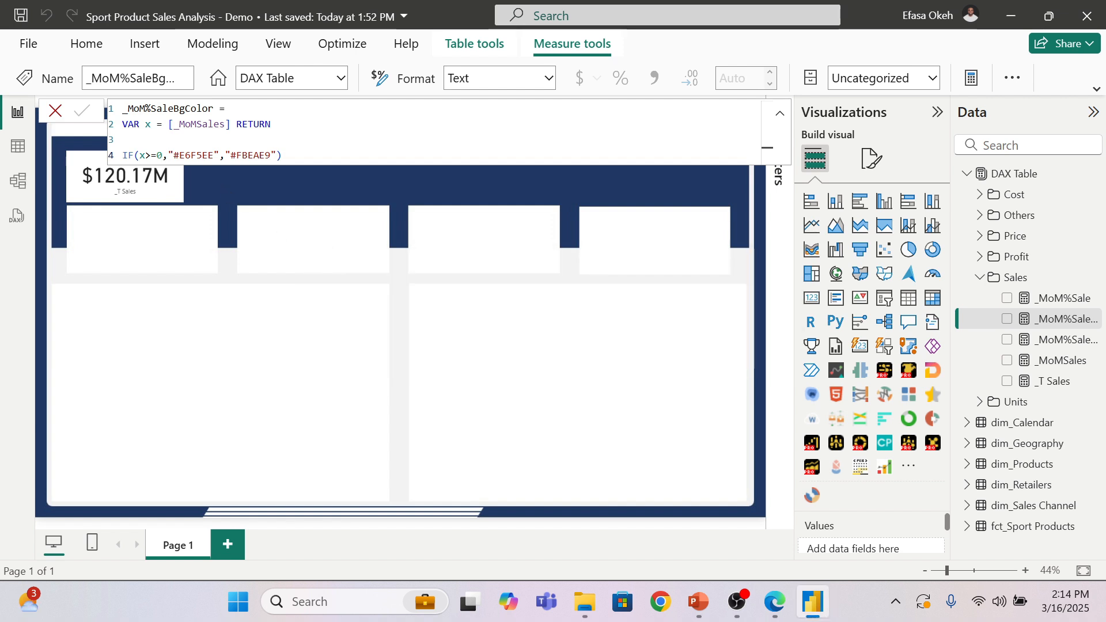
pyautogui.moveTo(168, 125); pyautogui.dragTo(230, 125)
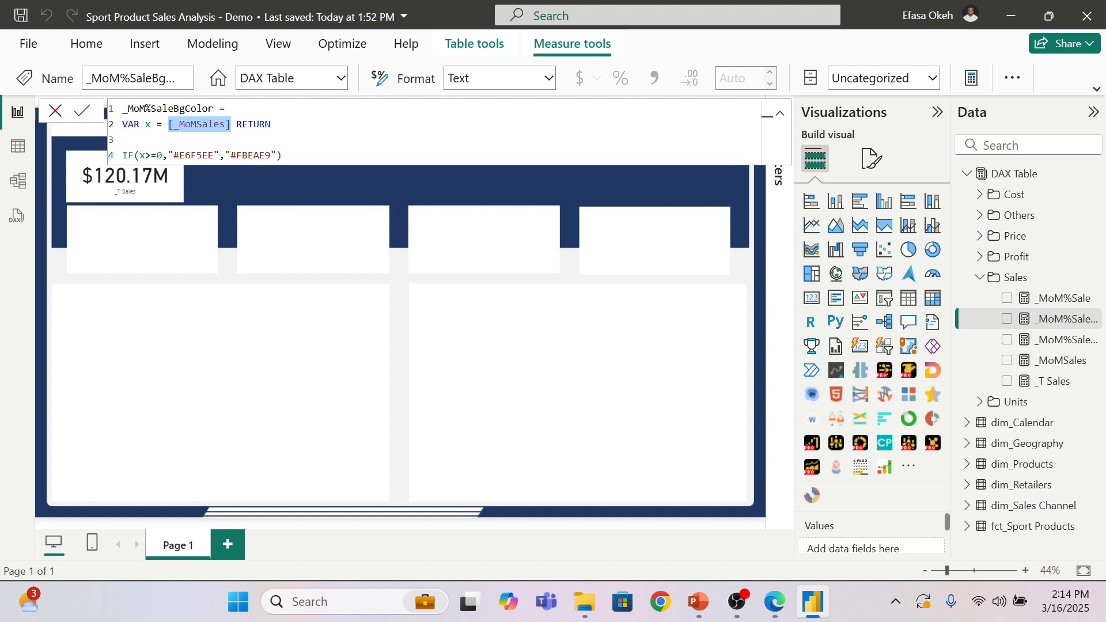
pyautogui.moveTo(173, 155); pyautogui.dragTo(265, 154)
pyautogui.click(401, 267)
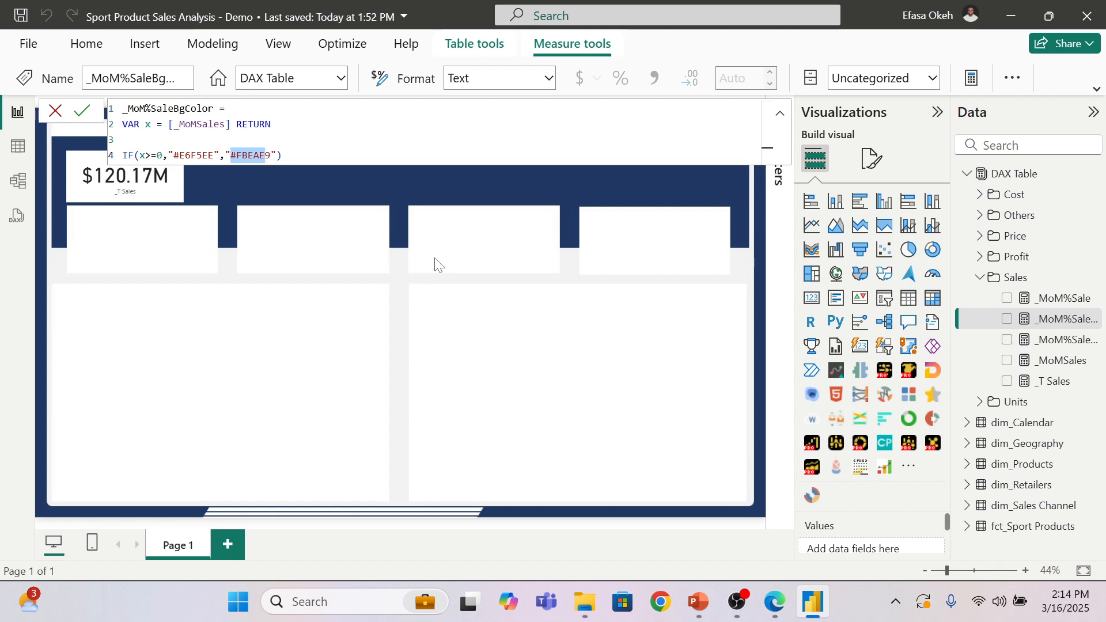
# Step: Change the IF condition in the _MoM%SaleColor measure to x>=0 and commit the formula
pyautogui.click(1059, 339)
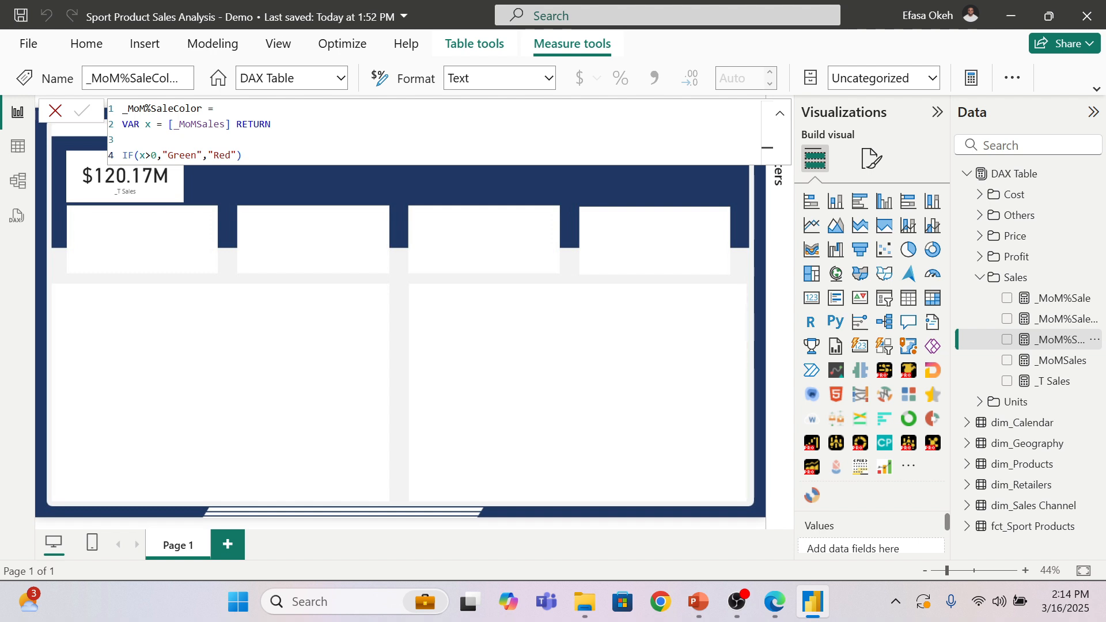
pyautogui.click(151, 156)
pyautogui.write('=')
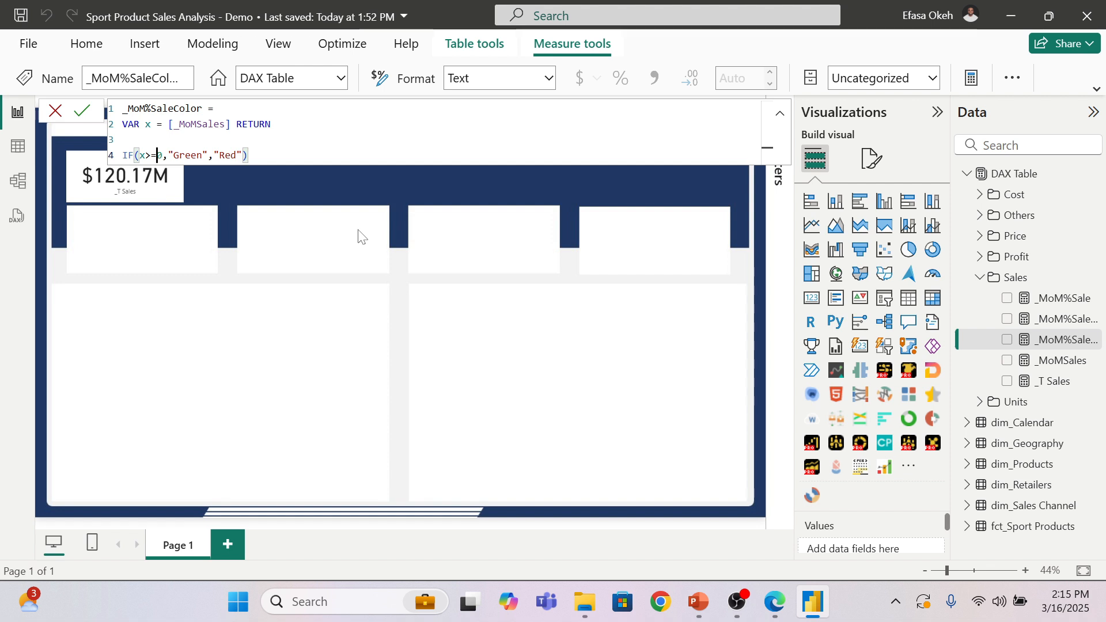
pyautogui.press('Return')
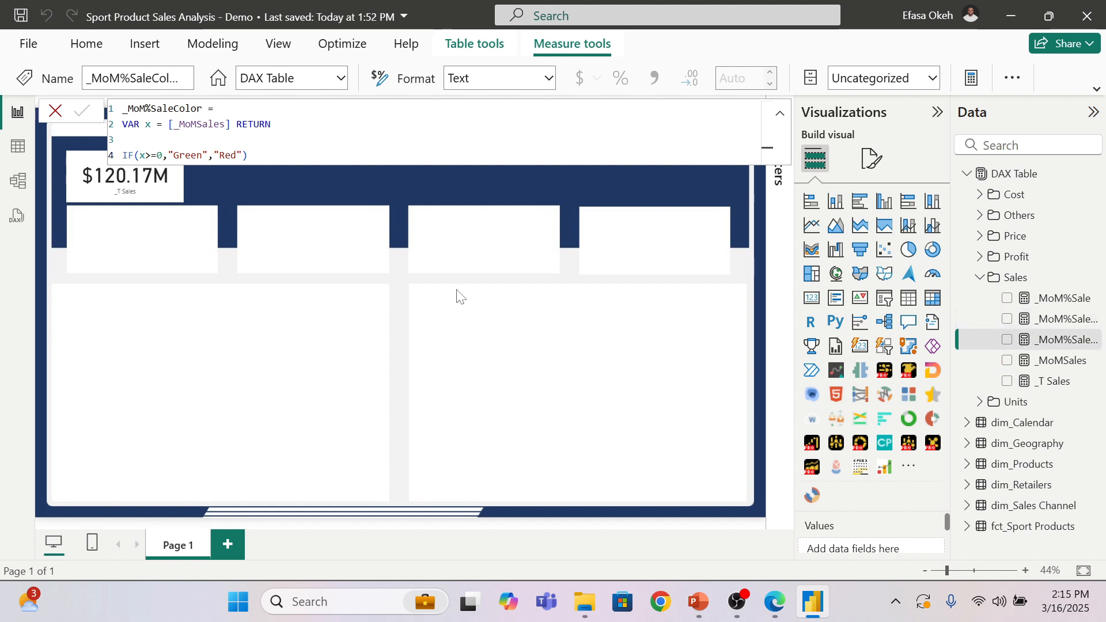
pyautogui.click(237, 201)
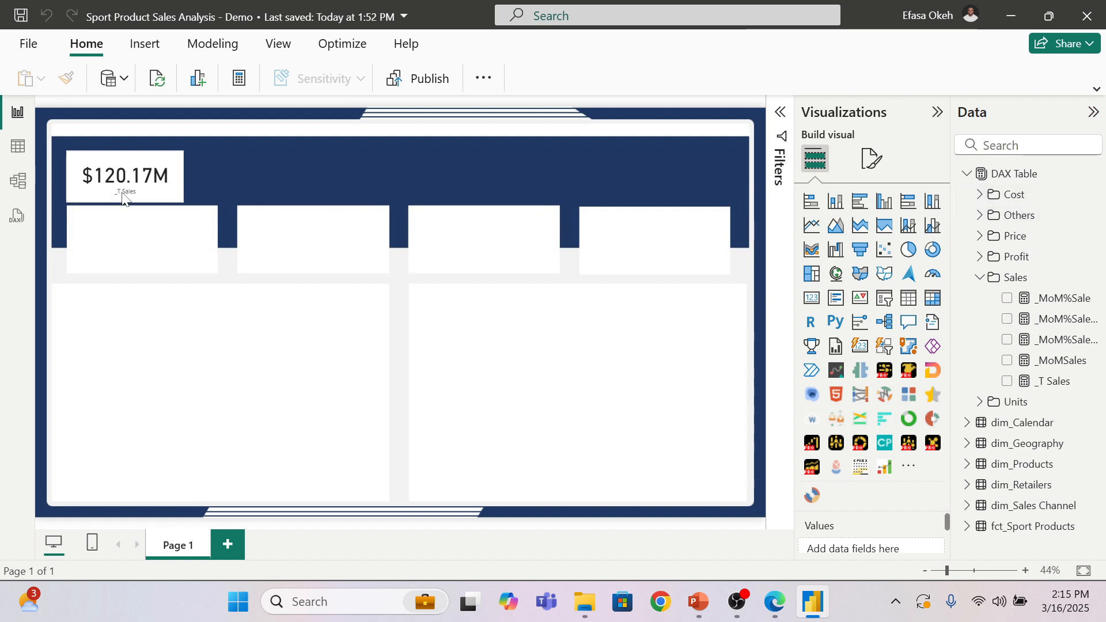
# Step: Turn off the category label of the _T Sales card and set its callout value font size to 35
pyautogui.click(153, 187)
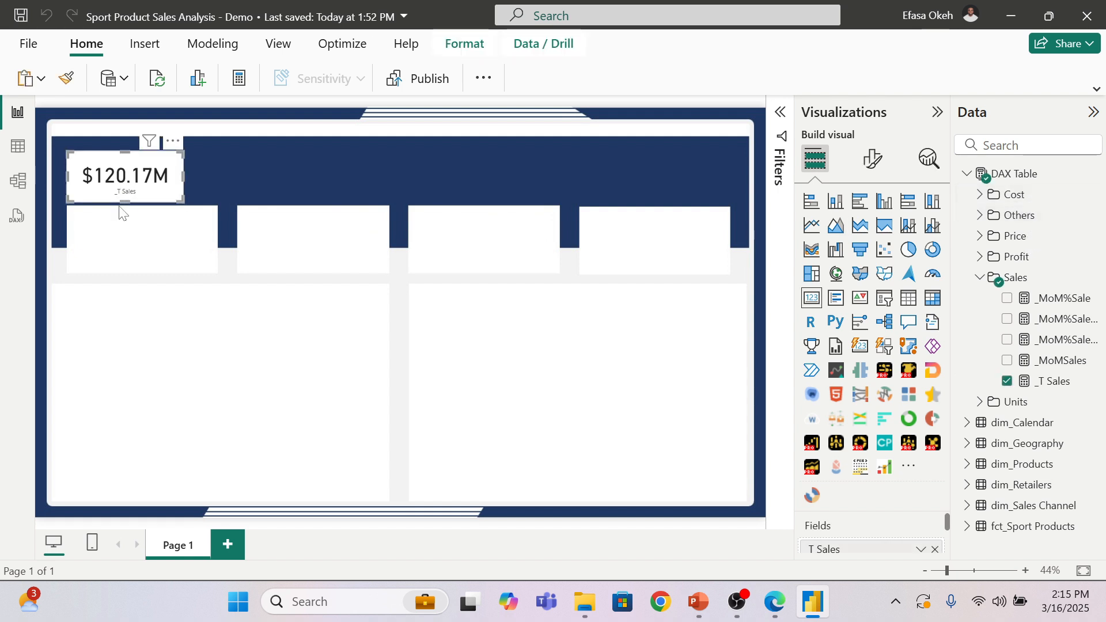
pyautogui.click(869, 172)
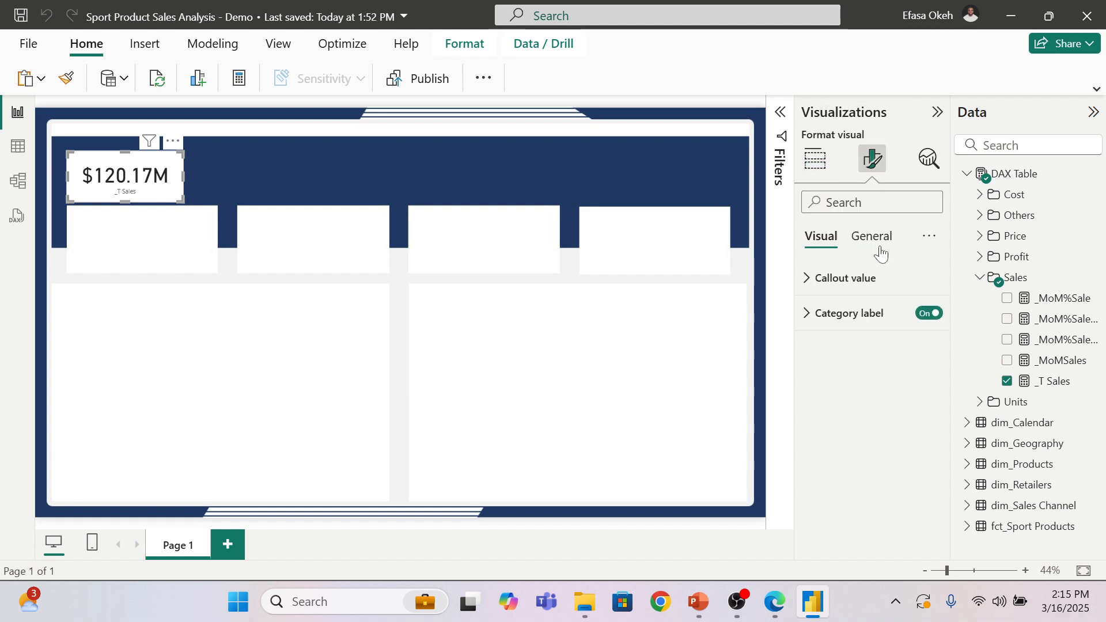
pyautogui.click(928, 313)
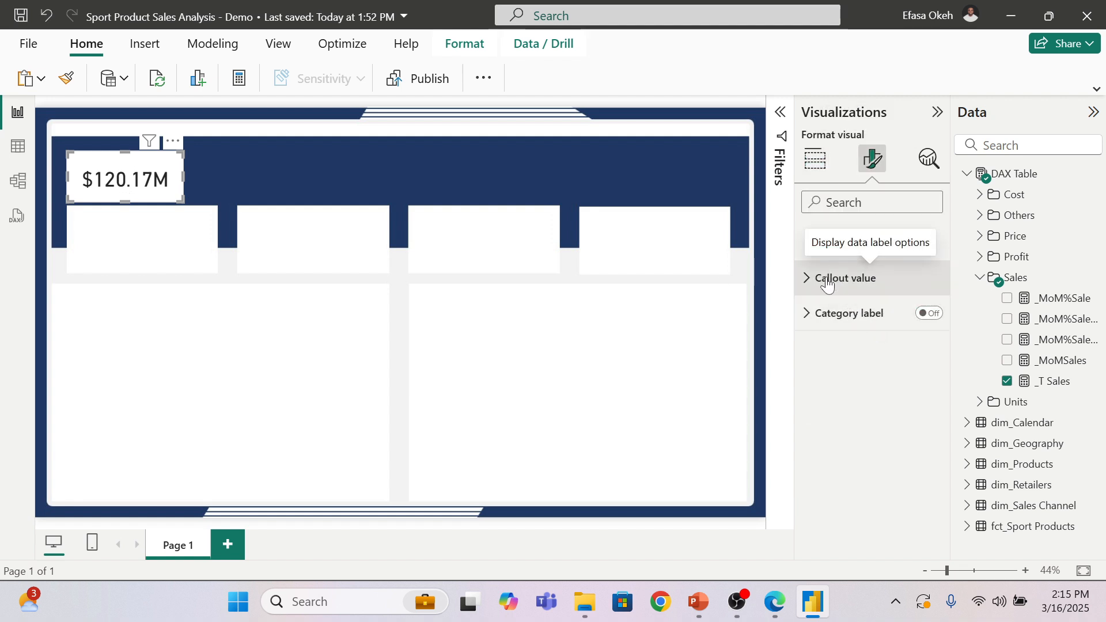
pyautogui.click(827, 280)
pyautogui.click(908, 336)
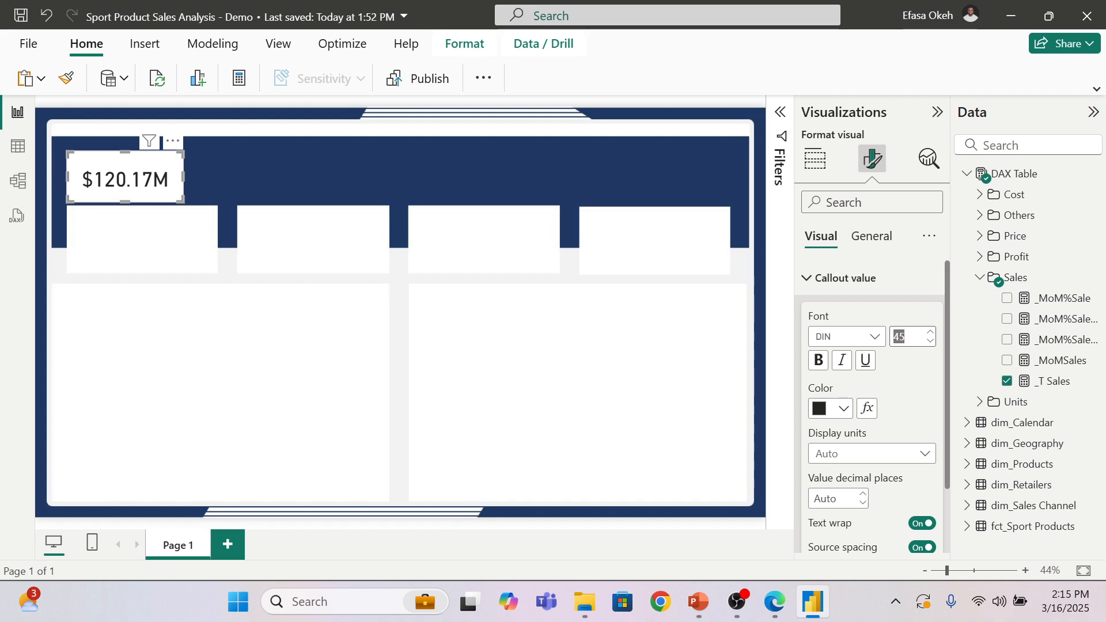
pyautogui.write('35')
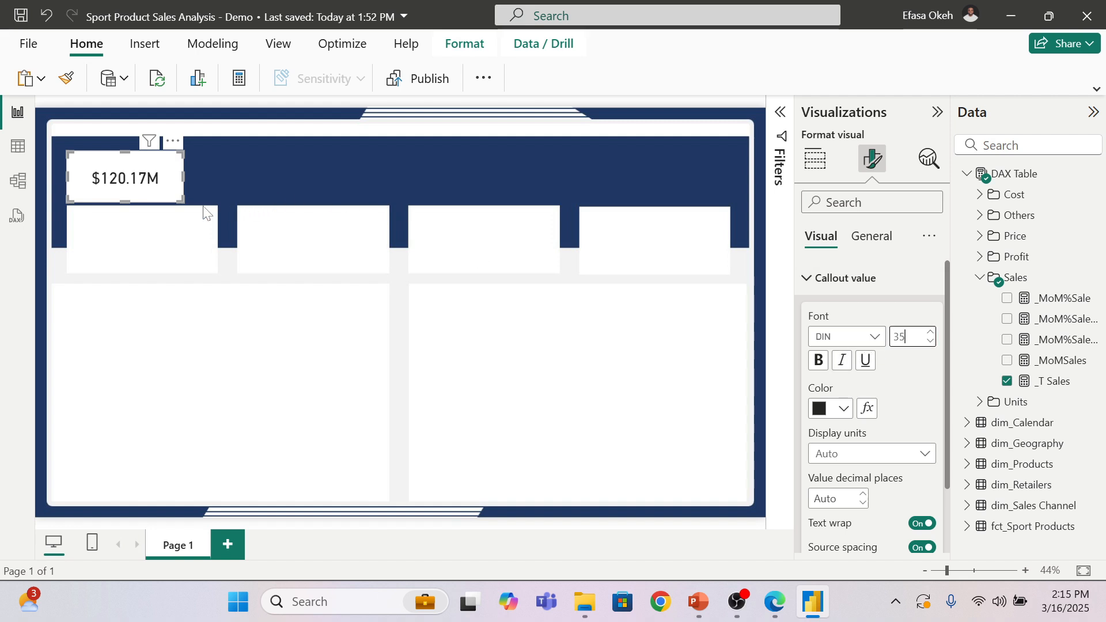
# Step: Shrink the _T Sales card to fit closely around its value and set the callout value font size to 45
pyautogui.moveTo(183, 201); pyautogui.dragTo(127, 190)
pyautogui.doubleClick(899, 337)
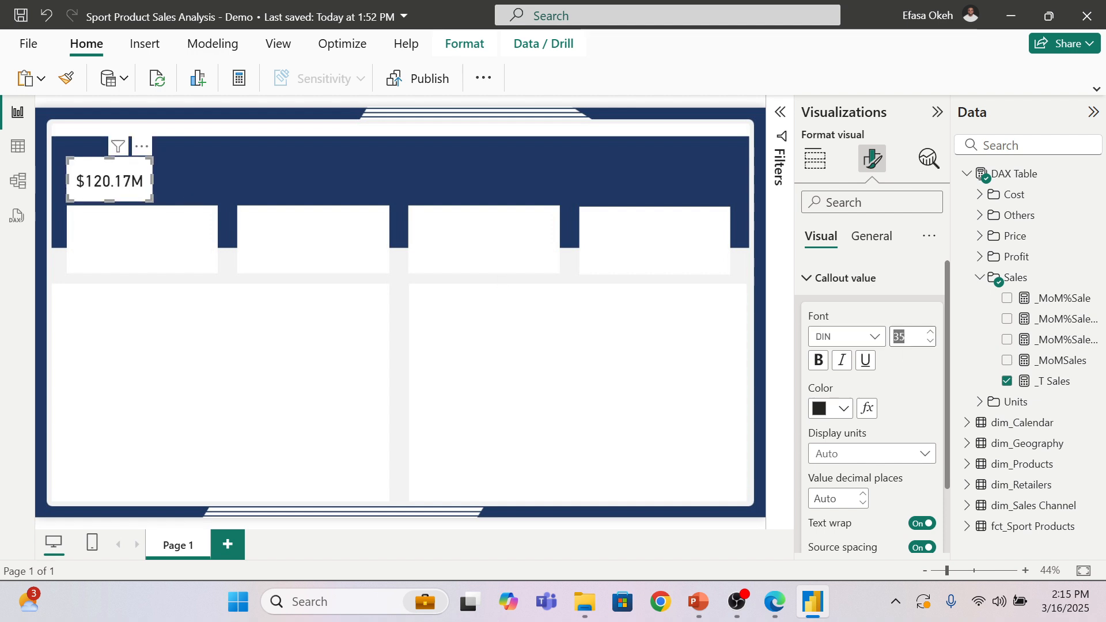
pyautogui.write('45')
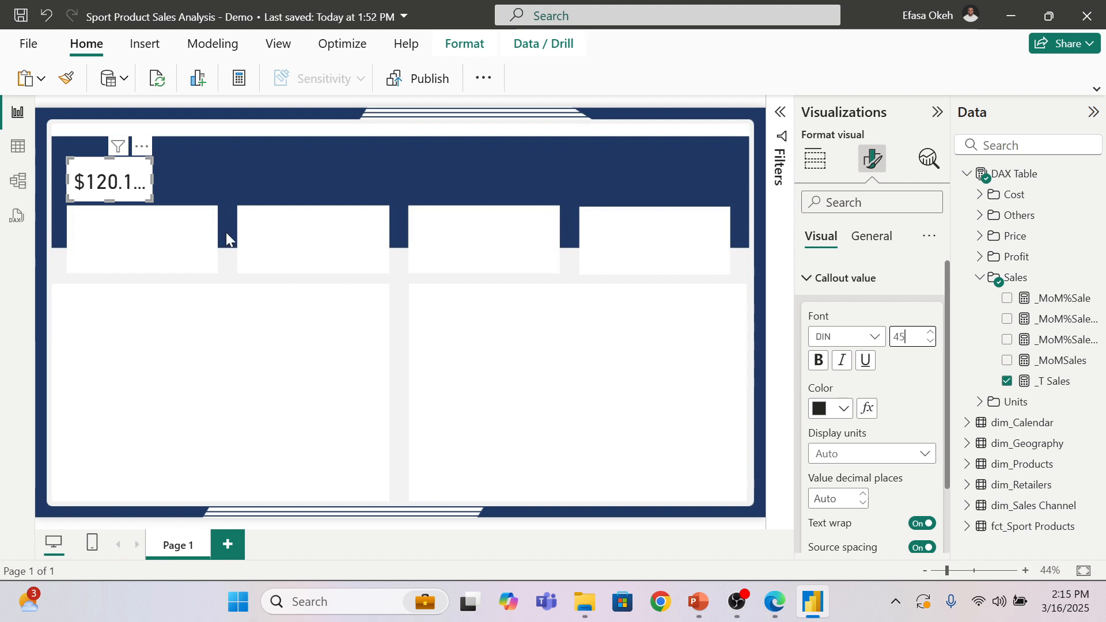
pyautogui.moveTo(150, 199); pyautogui.dragTo(173, 201)
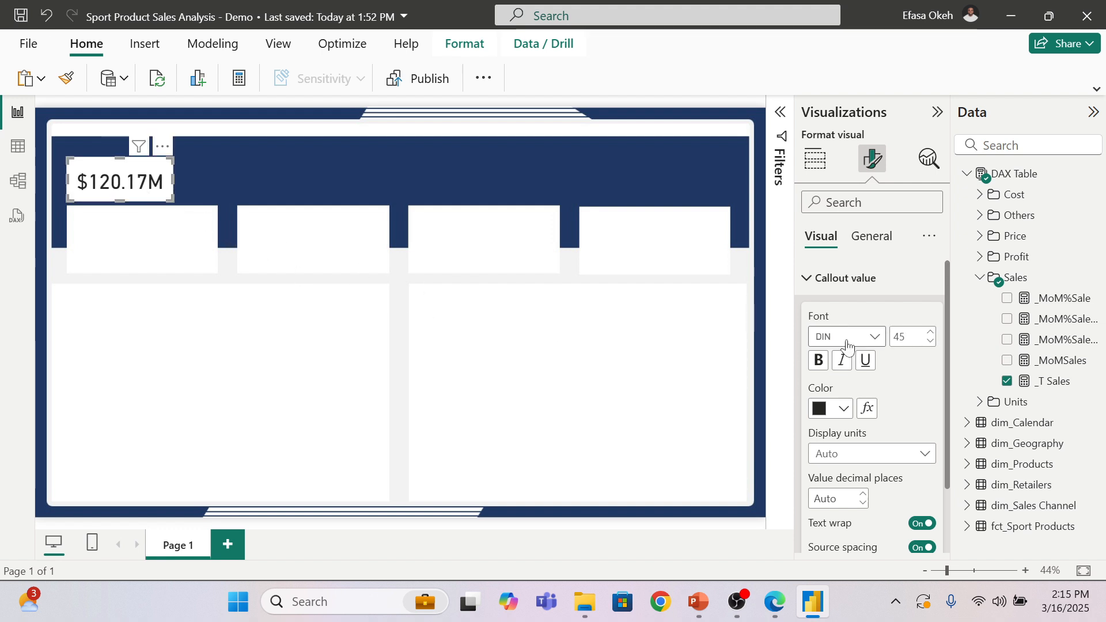
pyautogui.scroll(-2, 898, 419)
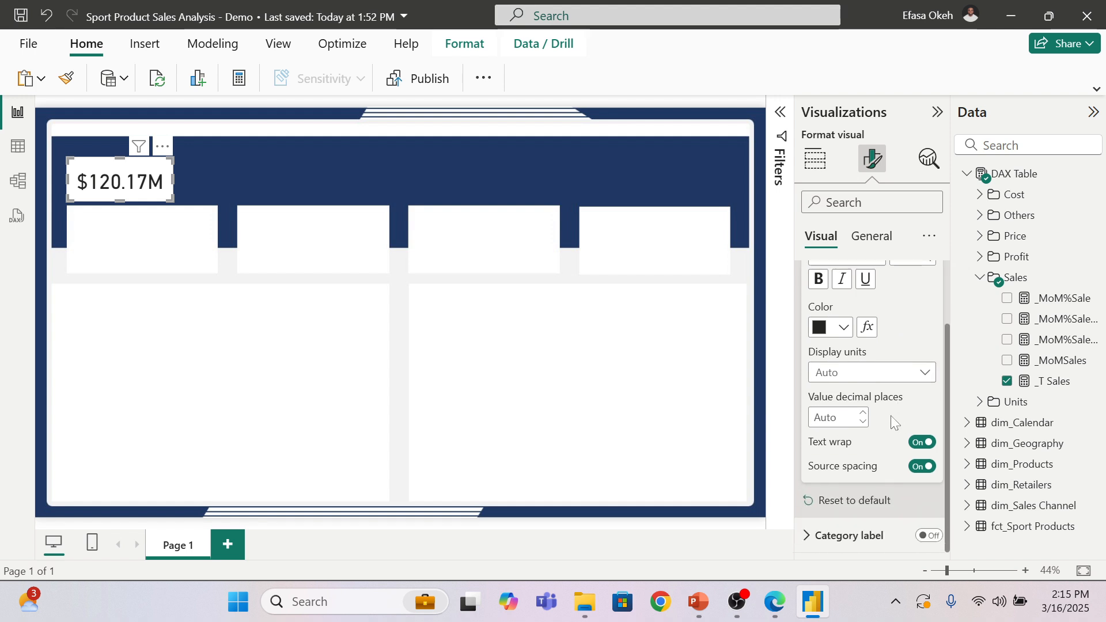
pyautogui.scroll(2, 853, 368)
pyautogui.scroll(-2, 858, 369)
pyautogui.click(833, 380)
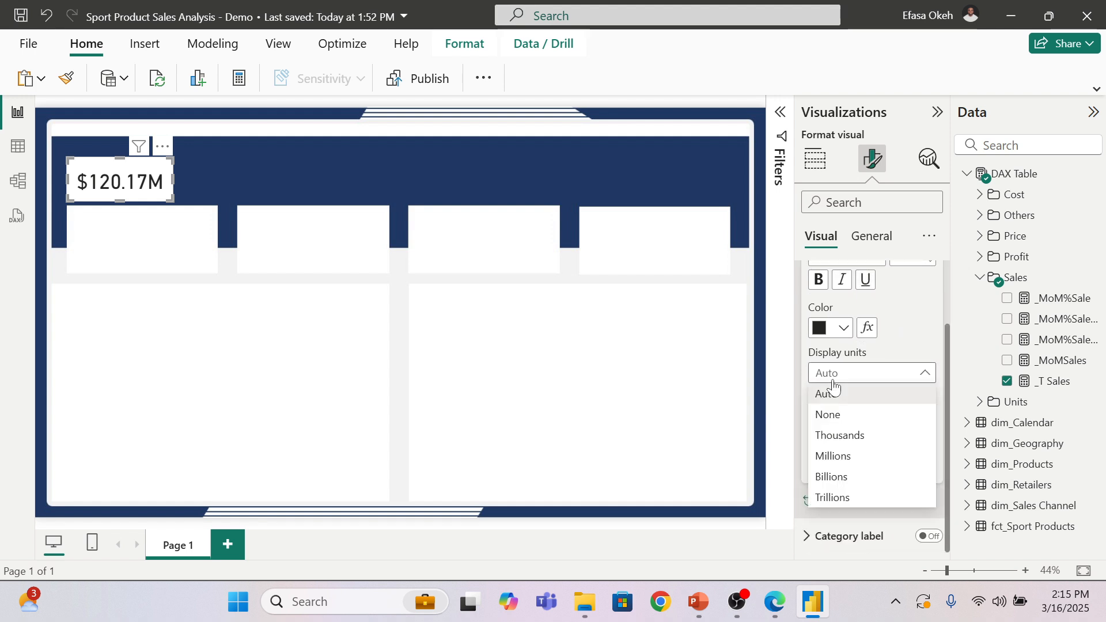
pyautogui.click(902, 355)
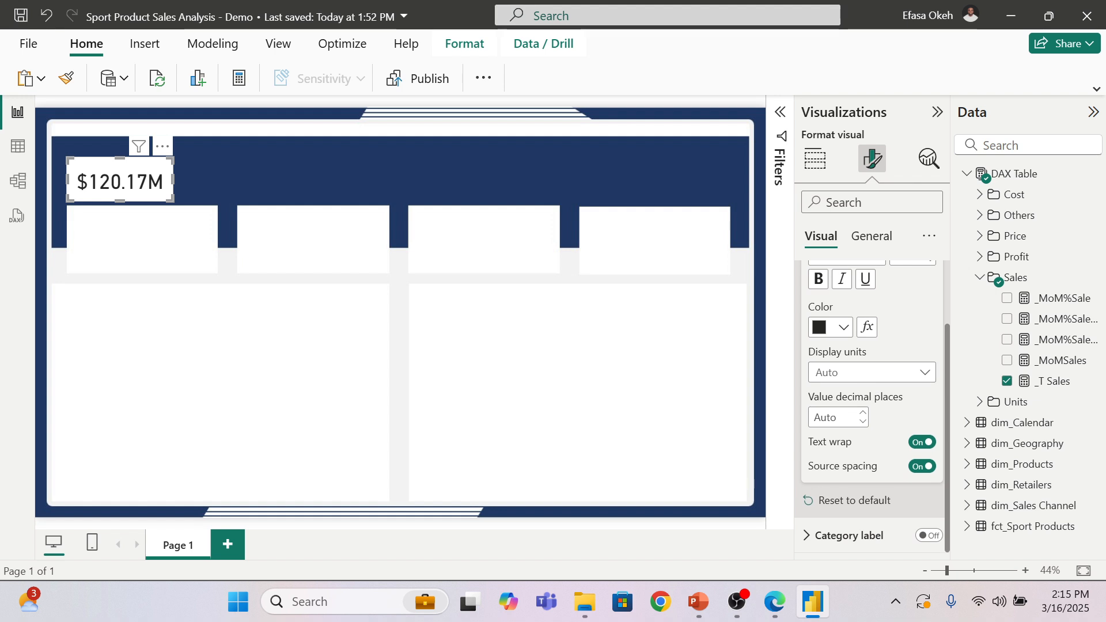
pyautogui.scroll(2, 856, 386)
pyautogui.click(863, 280)
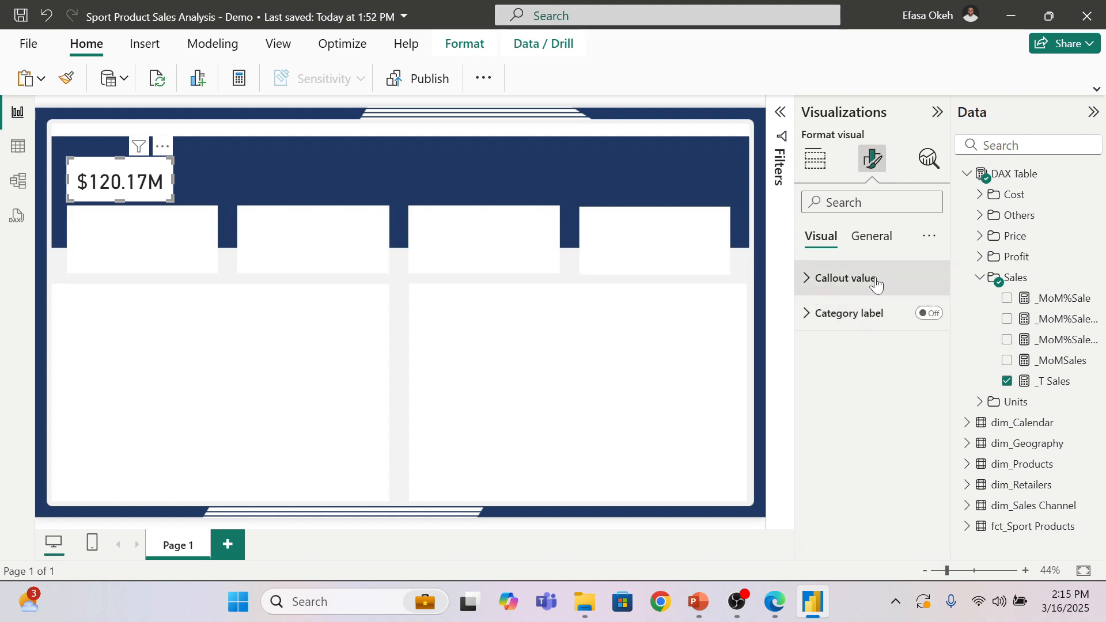
# Step: Turn off the background effect of the _T Sales card so the blue header shows behind it
pyautogui.click(871, 237)
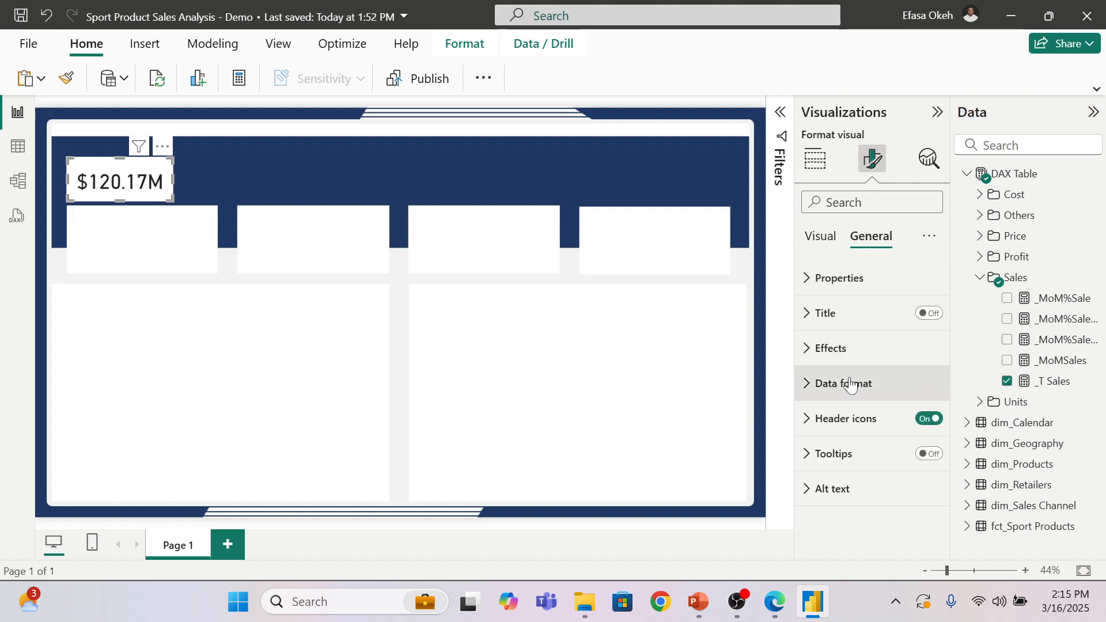
pyautogui.click(844, 355)
pyautogui.click(920, 390)
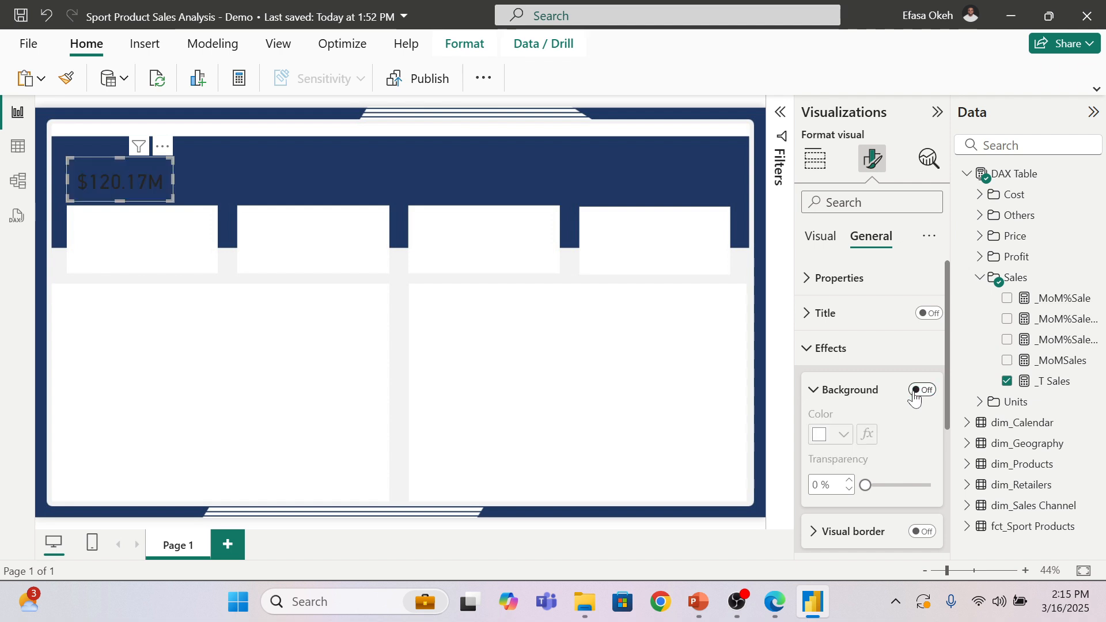
pyautogui.click(812, 348)
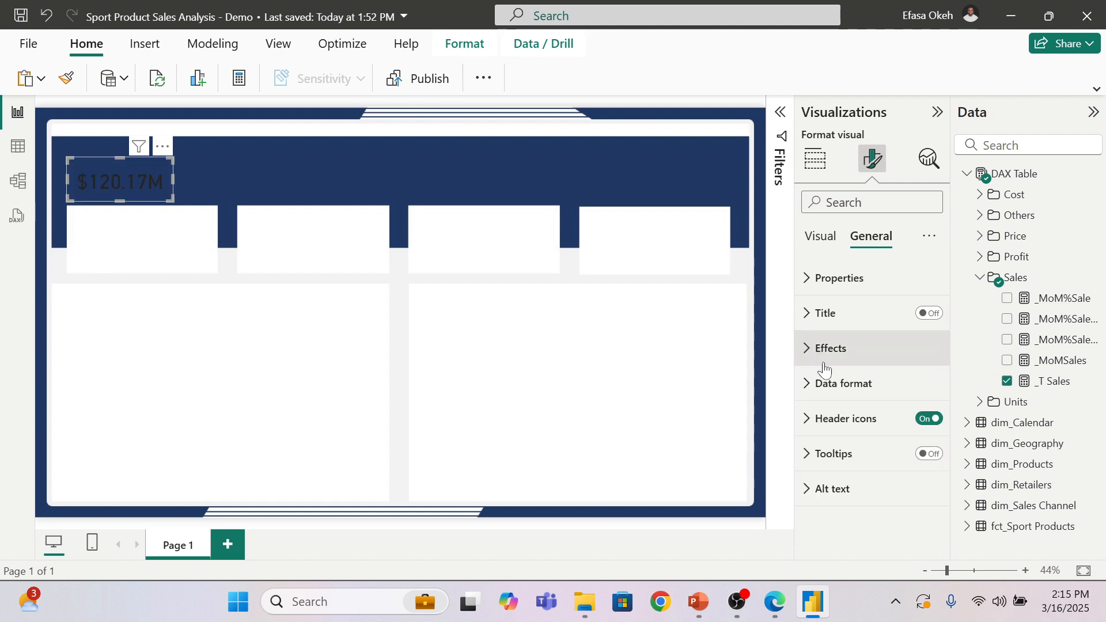
pyautogui.click(818, 356)
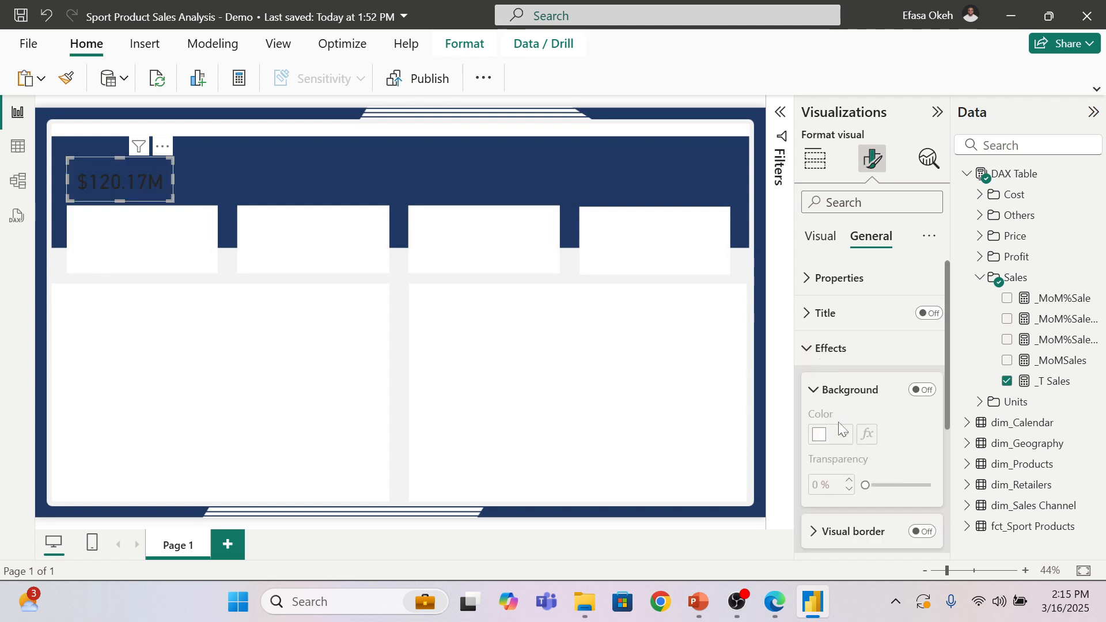
pyautogui.click(817, 349)
# Step: Set the callout value colour of the _T Sales card to white
pyautogui.click(820, 236)
pyautogui.click(830, 282)
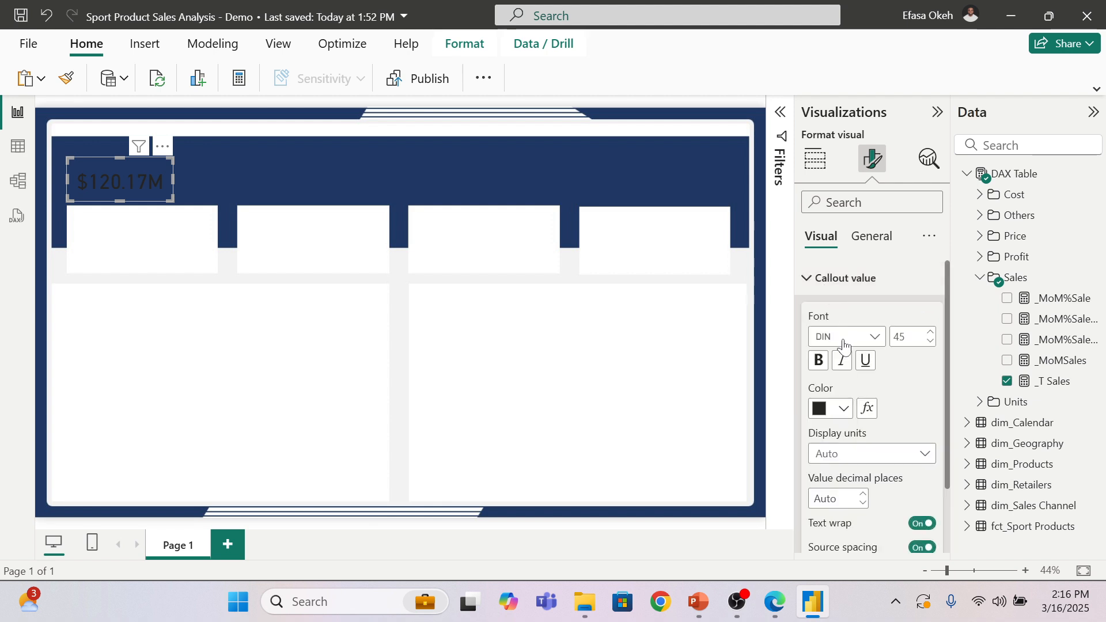
pyautogui.click(842, 410)
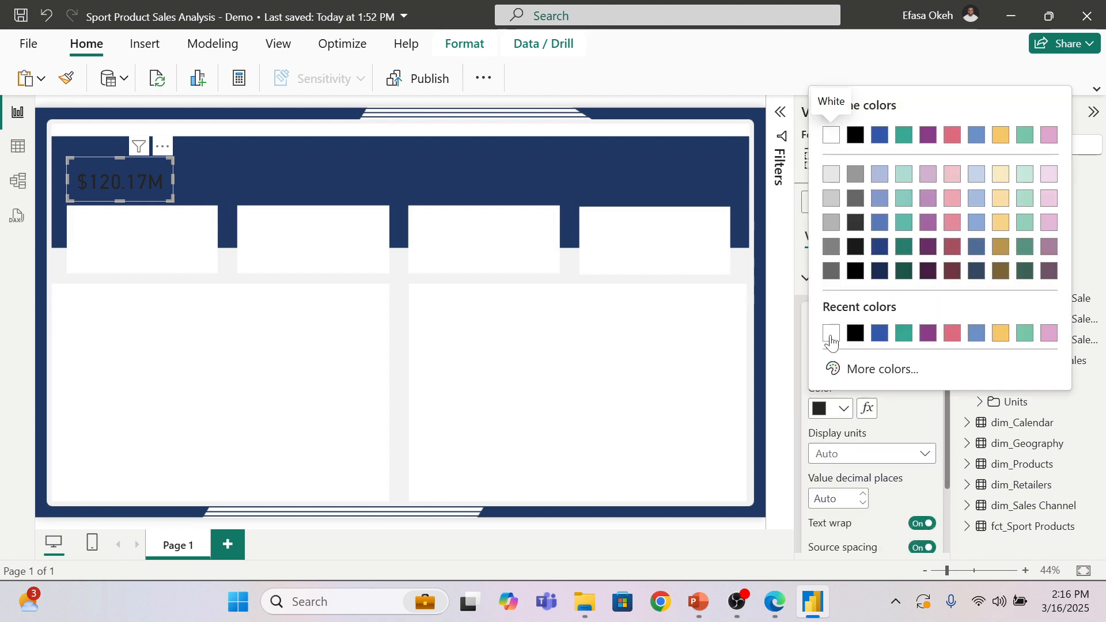
pyautogui.click(831, 135)
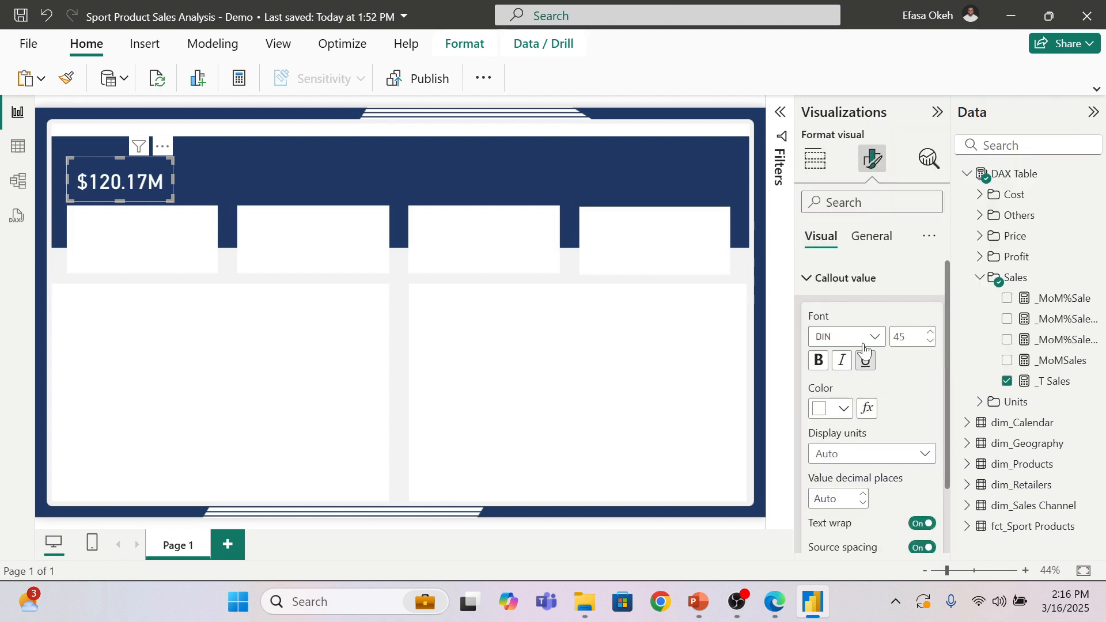
pyautogui.click(829, 278)
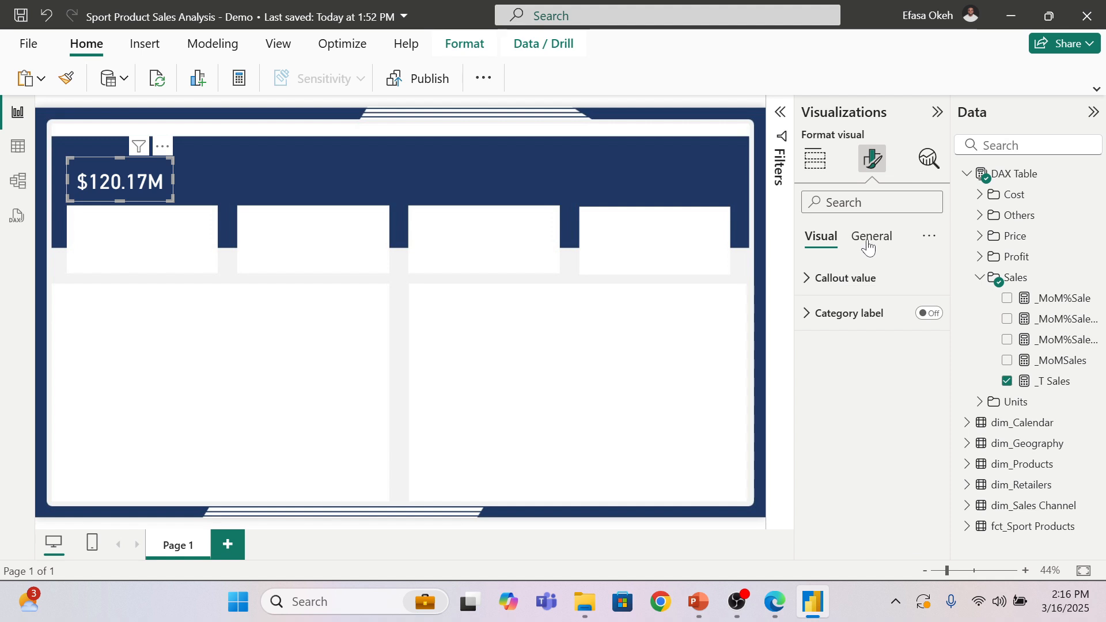
# Step: Turn on the title of the _T Sales card and set its text to "Total Sales"
pyautogui.click(870, 237)
pyautogui.click(928, 313)
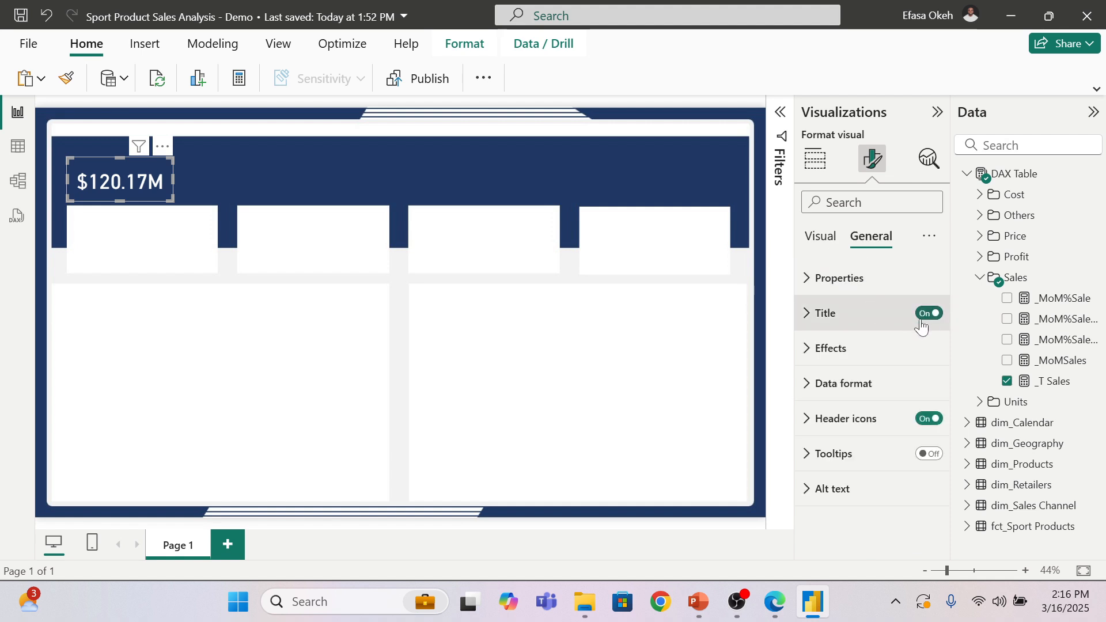
pyautogui.click(838, 334)
pyautogui.click(846, 398)
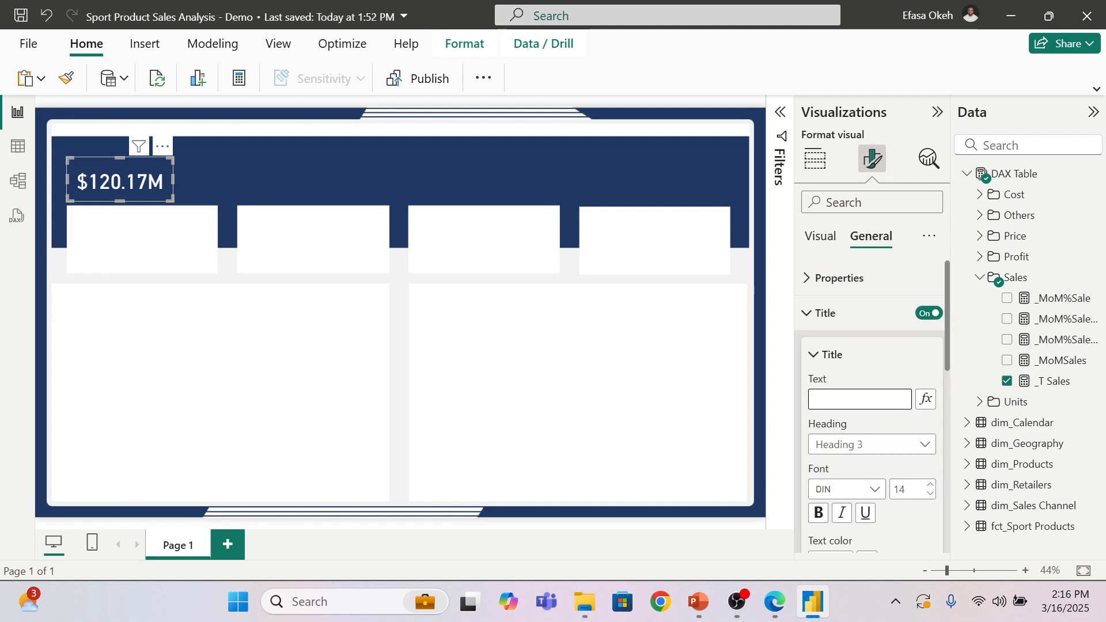
pyautogui.write('Total')
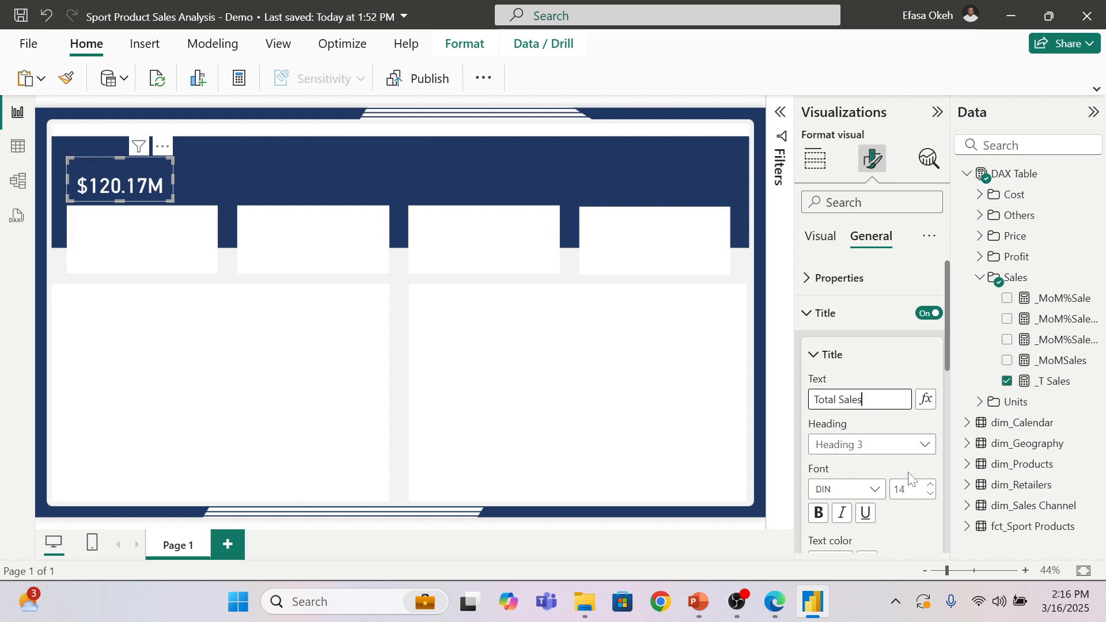
pyautogui.write(' Sales')
# Step: Format the Total Sales title with font size 18, white text and centred horizontal alignment
pyautogui.doubleClick(930, 484)
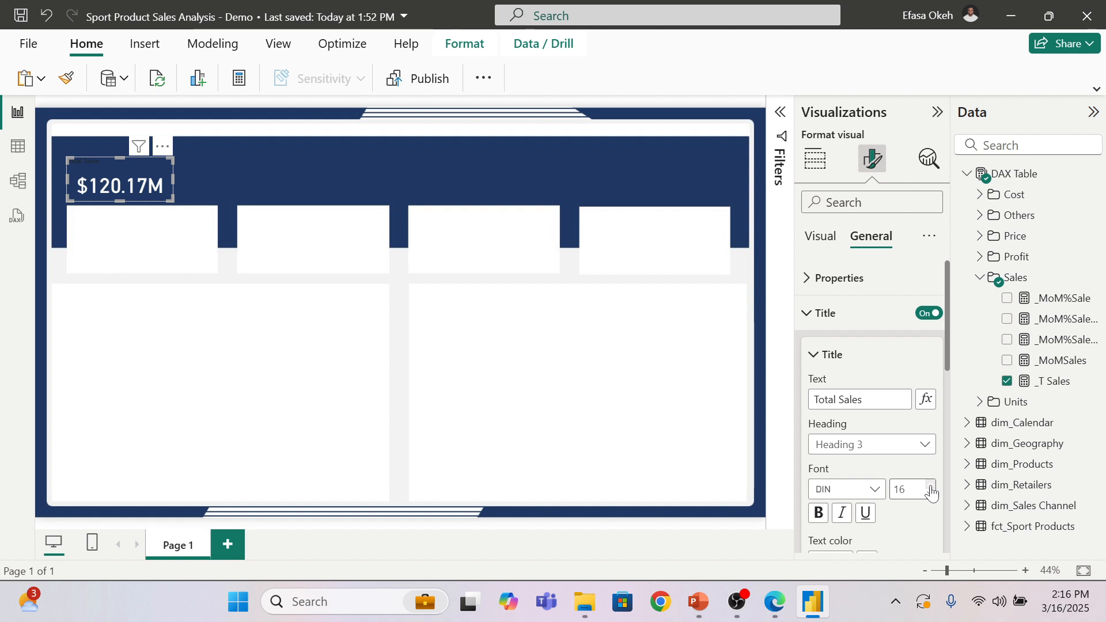
pyautogui.click(930, 485)
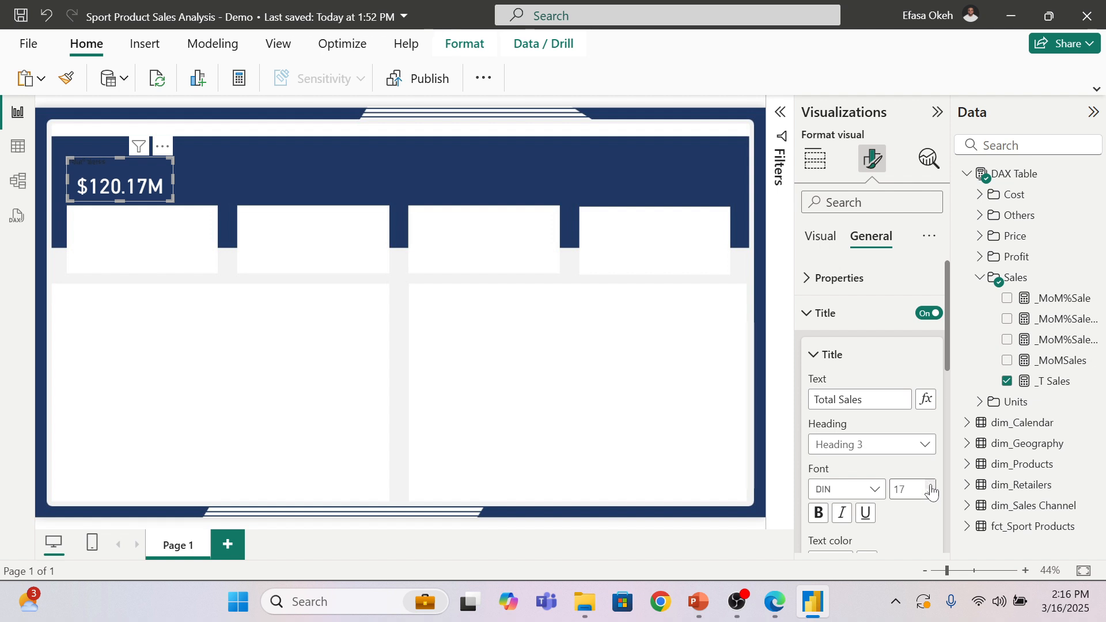
pyautogui.click(930, 485)
pyautogui.scroll(-2, 908, 504)
pyautogui.click(838, 474)
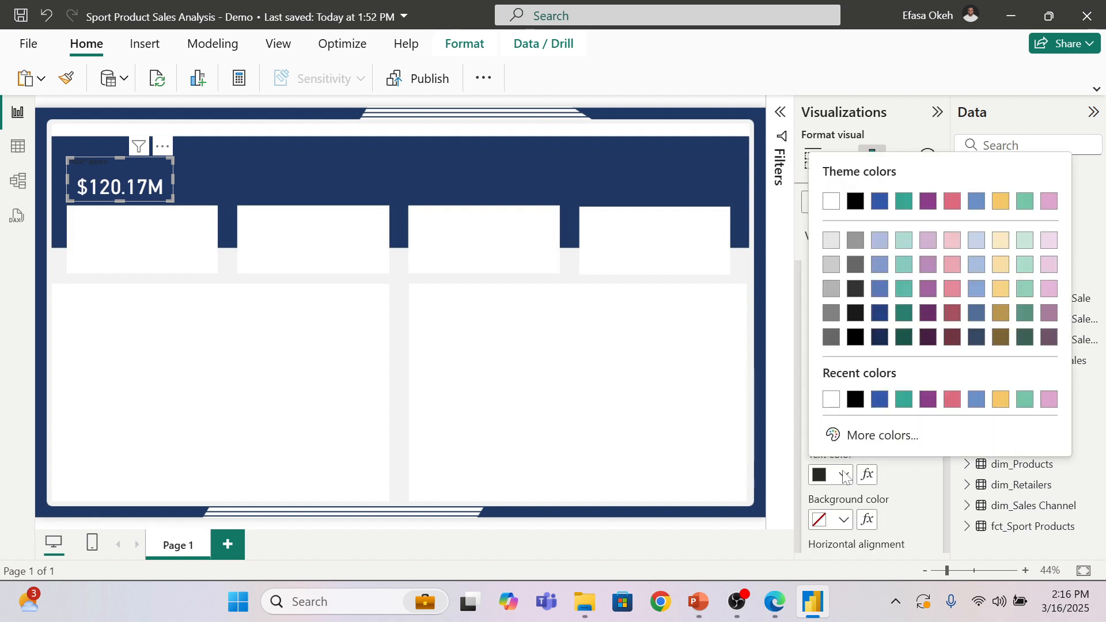
pyautogui.click(830, 198)
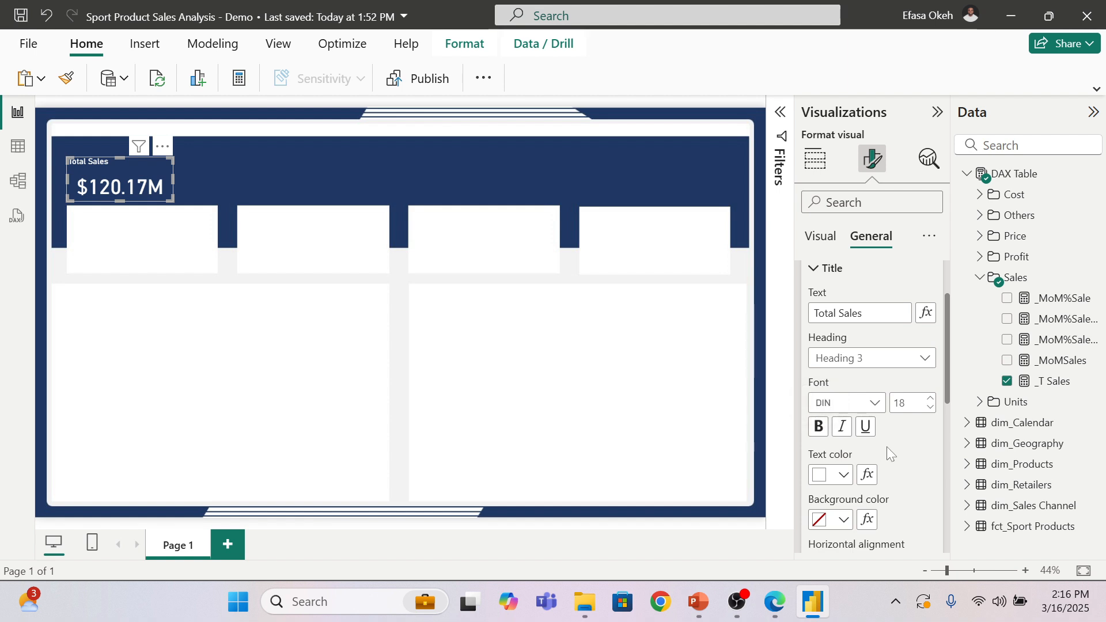
pyautogui.scroll(-4, 843, 415)
pyautogui.click(842, 393)
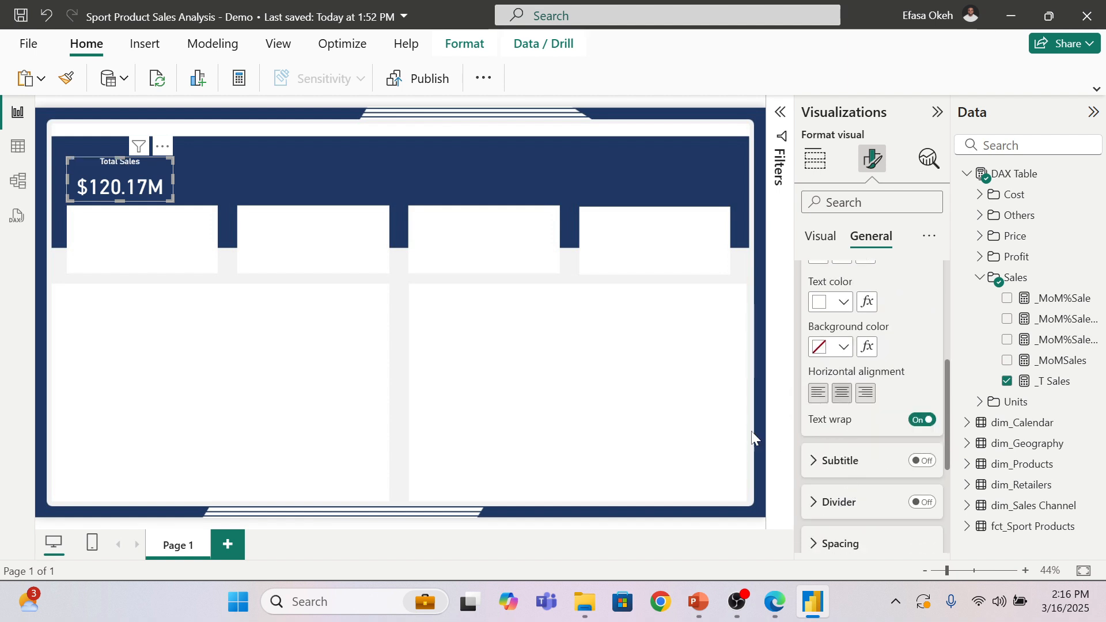
# Step: Reduce the Total Sales card's height to sit just above the first white tile and set its title font size to 20
pyautogui.moveTo(121, 198); pyautogui.dragTo(150, 168)
pyautogui.scroll(5, 888, 391)
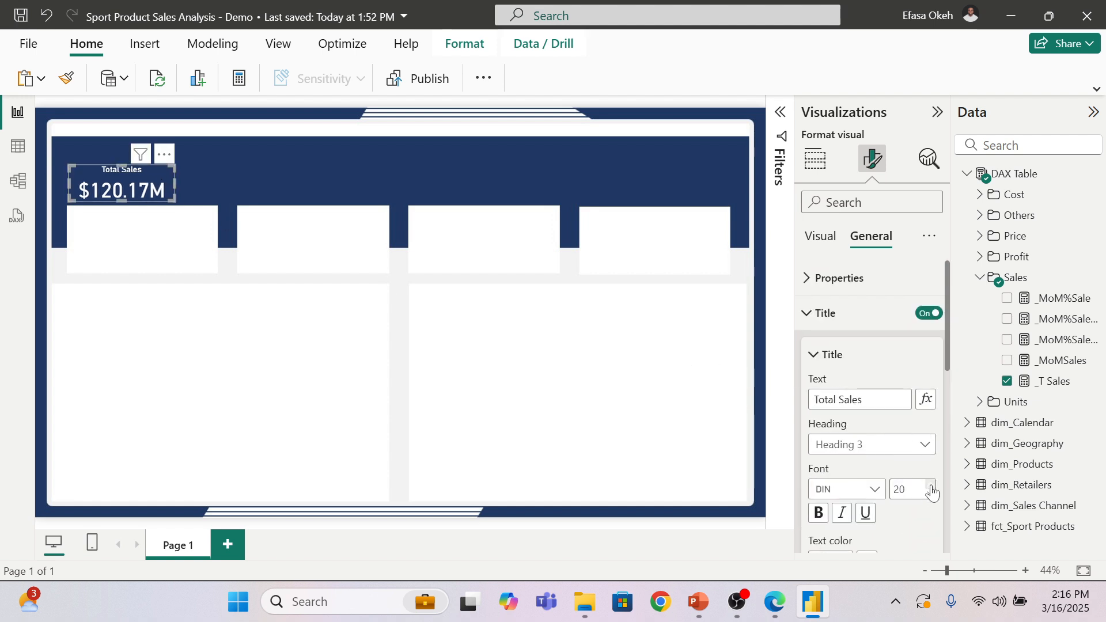
pyautogui.click(931, 486)
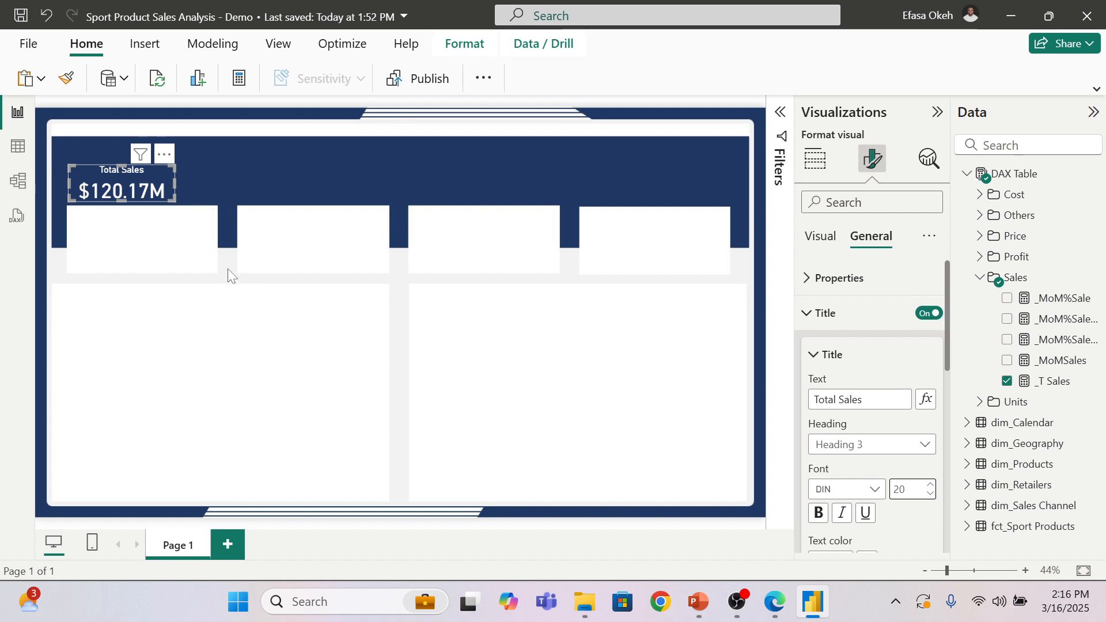
pyautogui.click(244, 323)
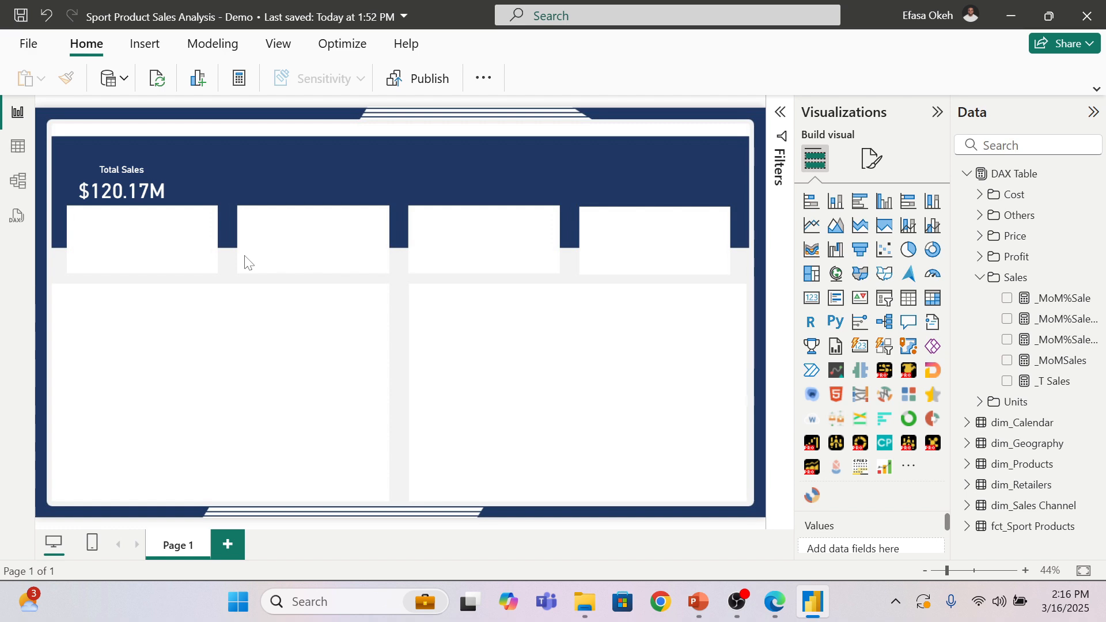
# Step: Check the finished report in the browser, and review the _MoM%SaleColor, _MoMSales, _MoM%SaleBgColor and _MoM%Sale formulas in Power BI Desktop
pyautogui.click(774, 601)
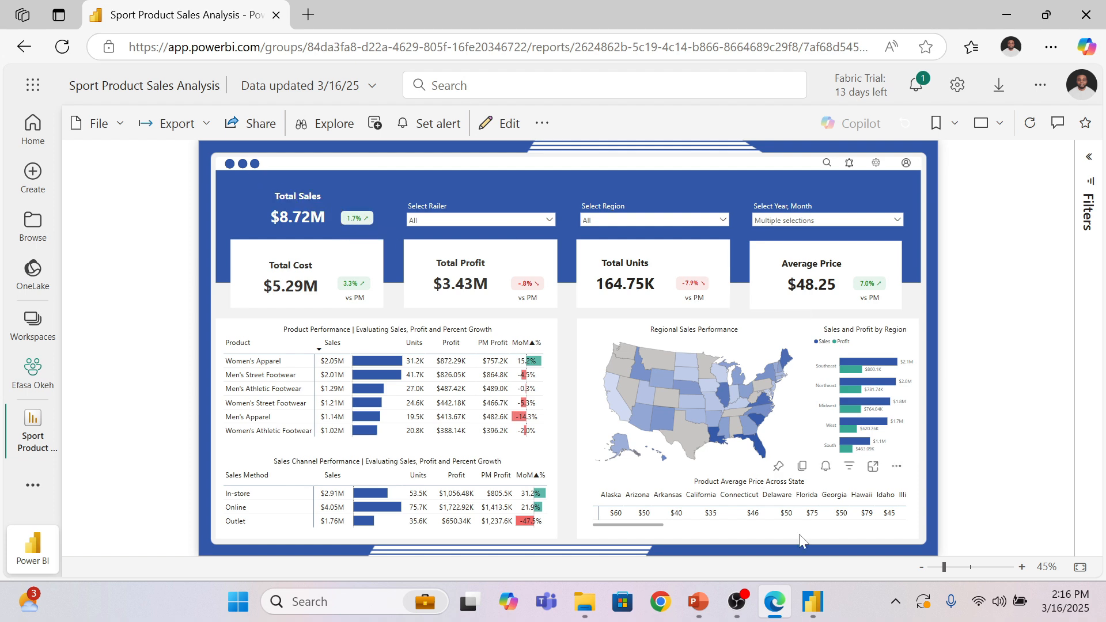
pyautogui.click(813, 600)
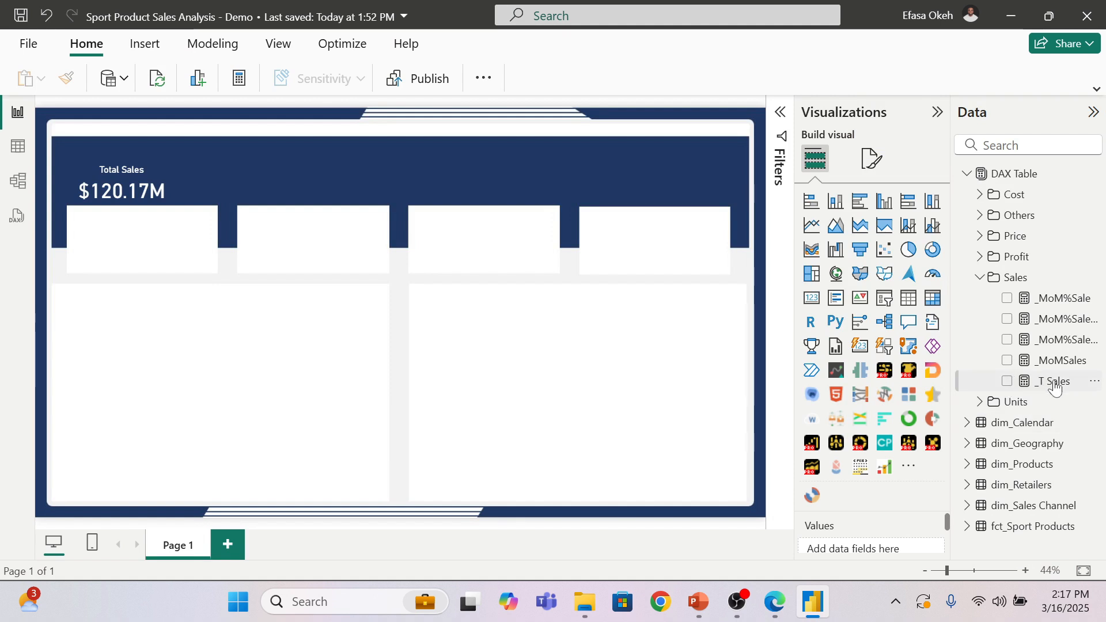
pyautogui.click(1059, 343)
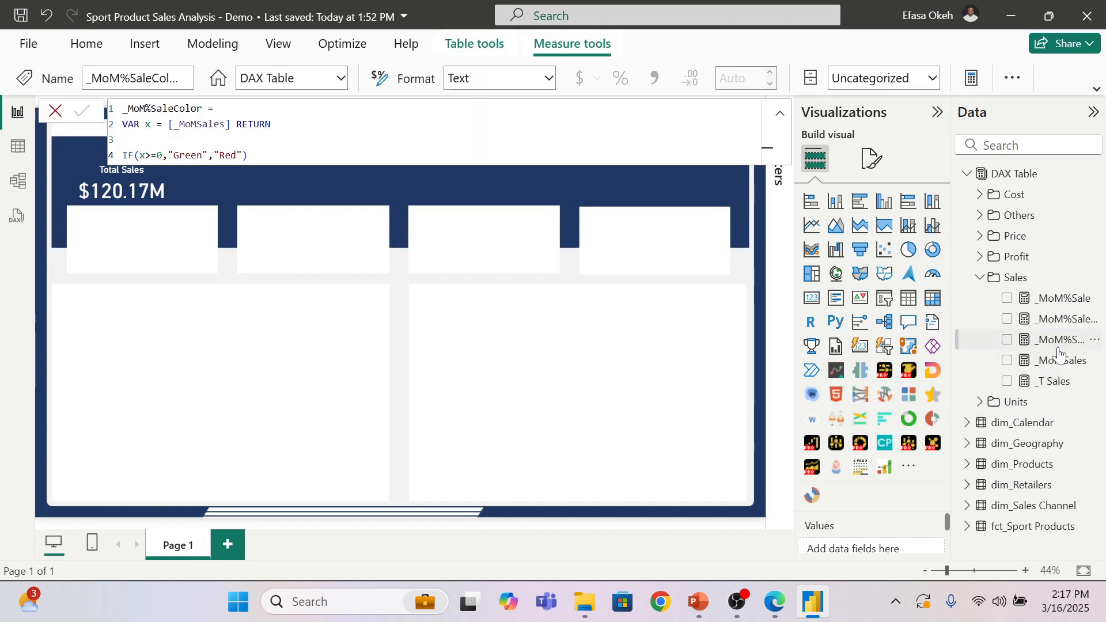
pyautogui.click(1059, 364)
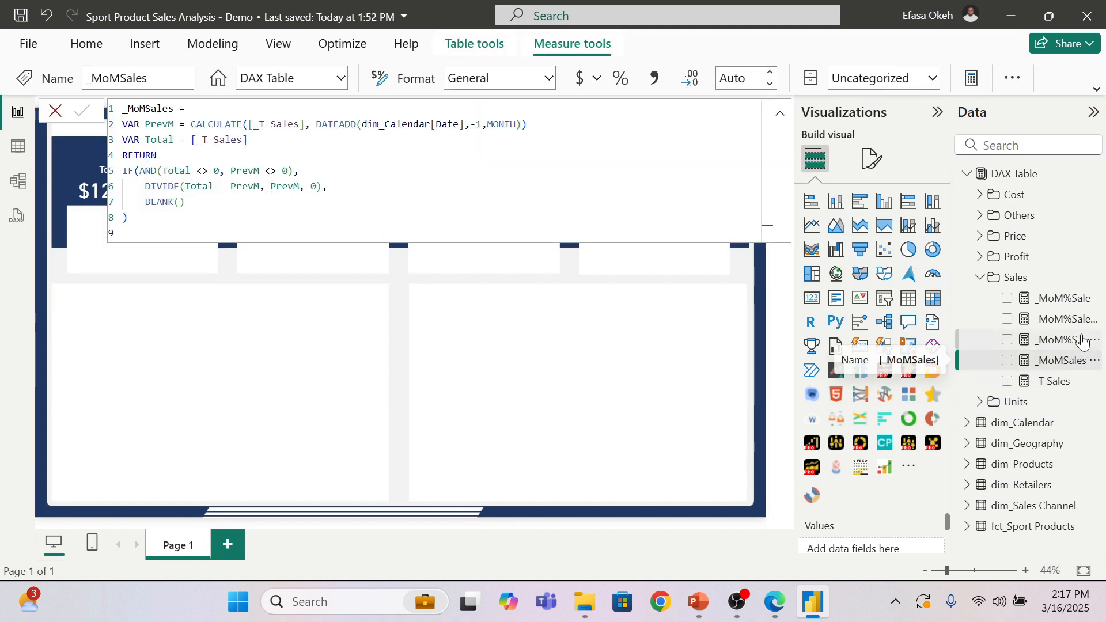
pyautogui.click(1064, 320)
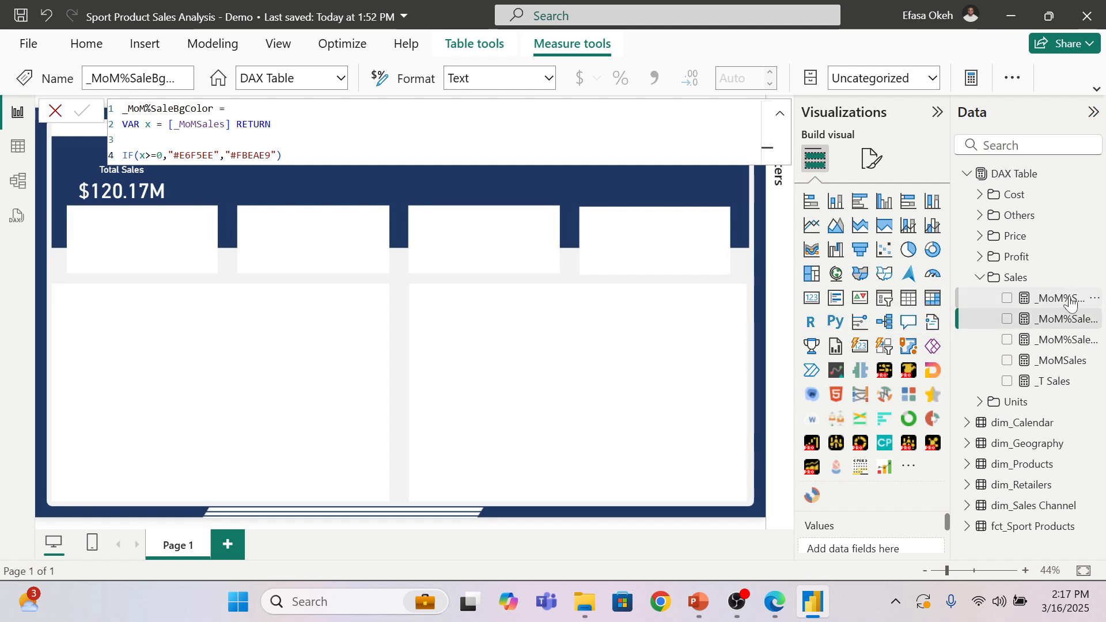
pyautogui.click(1064, 299)
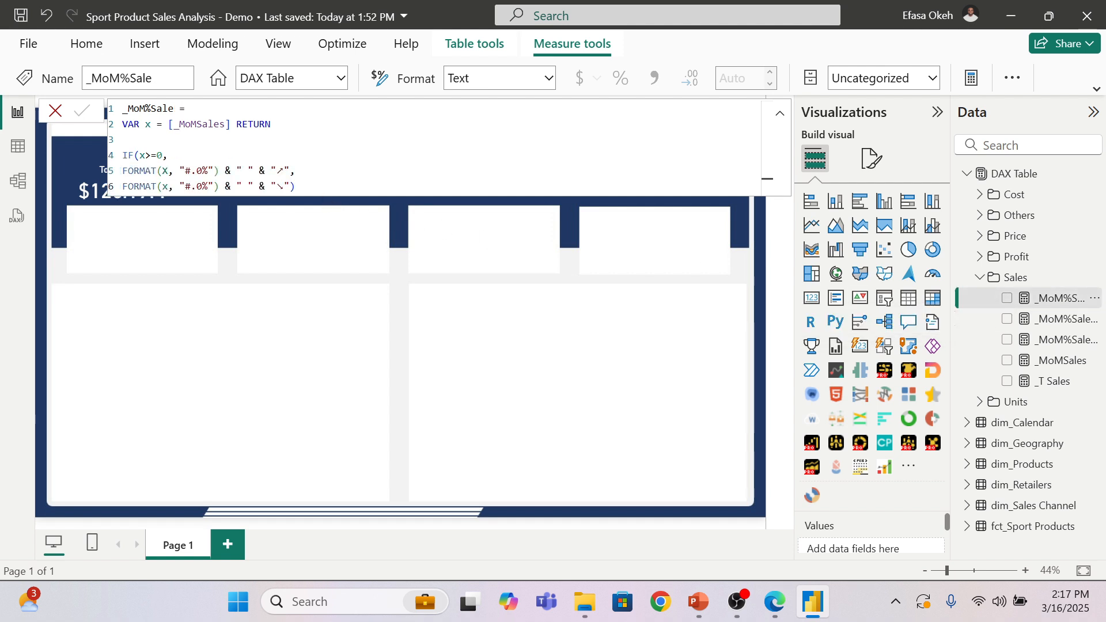
# Step: Browse the Windows symbol picker from the _MoM%Sale formula for the diagonal arrows under Geometric symbols, and close it without inserting any
pyautogui.click(295, 171)
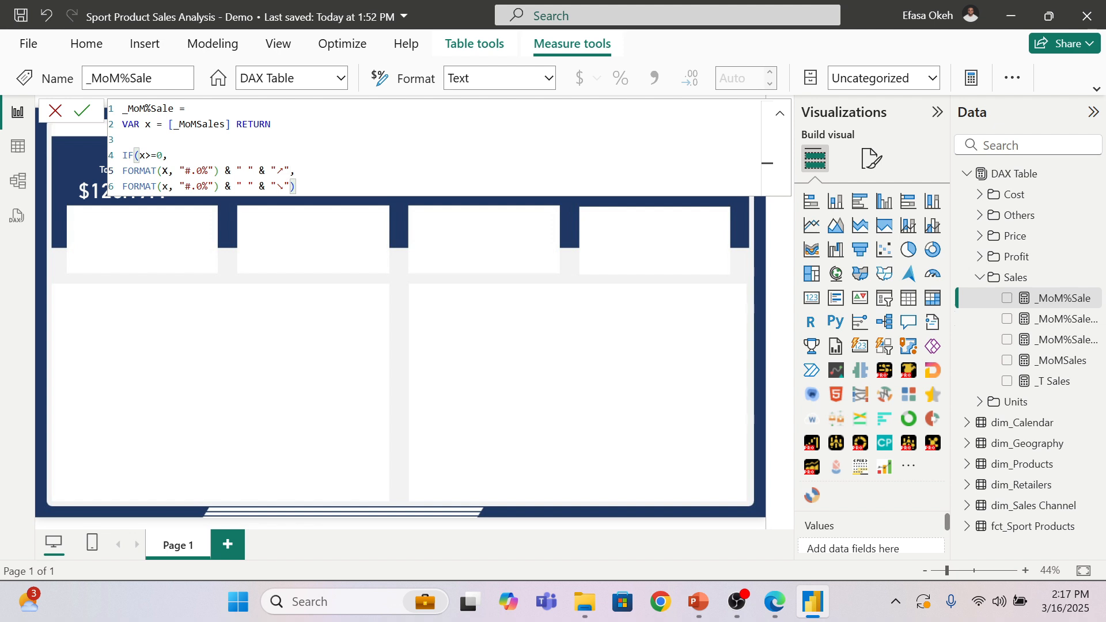
pyautogui.press('super+period')
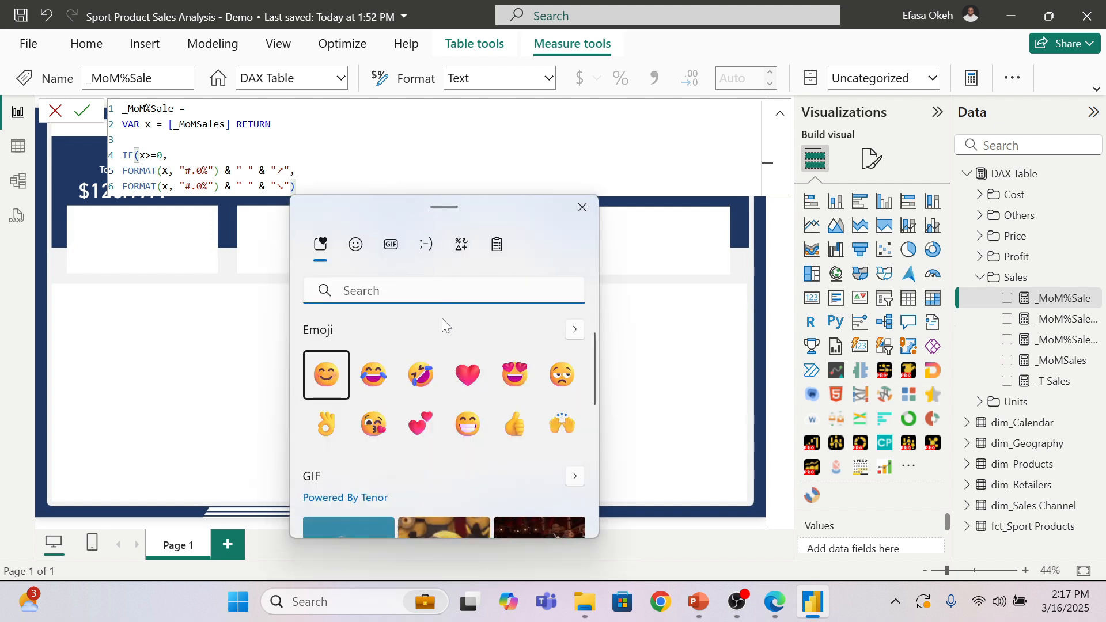
pyautogui.click(464, 254)
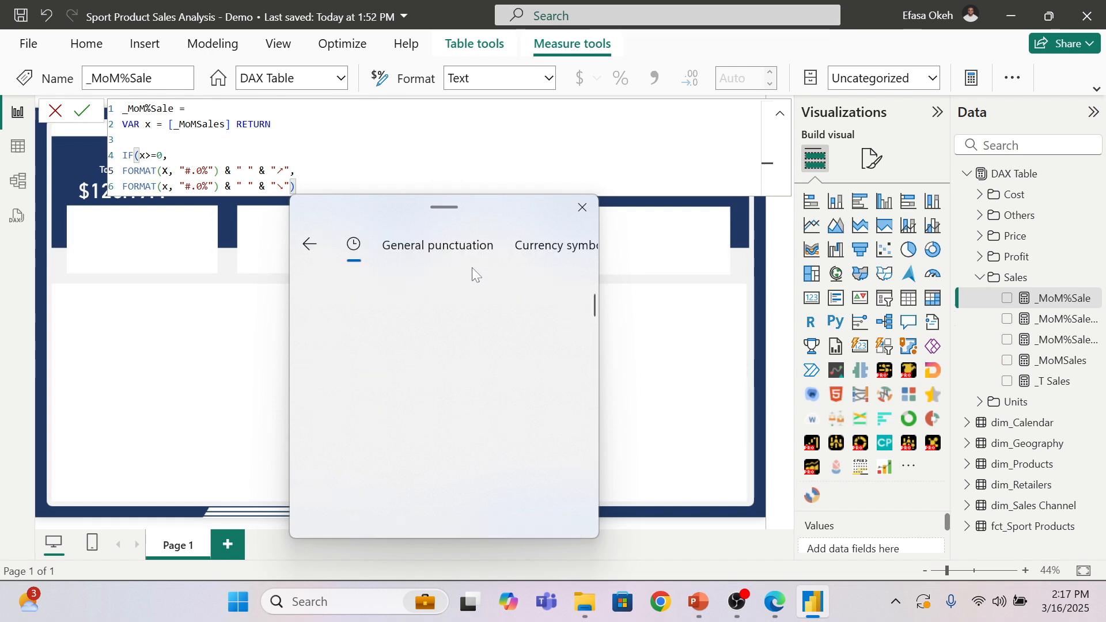
pyautogui.scroll(-6, 592, 308)
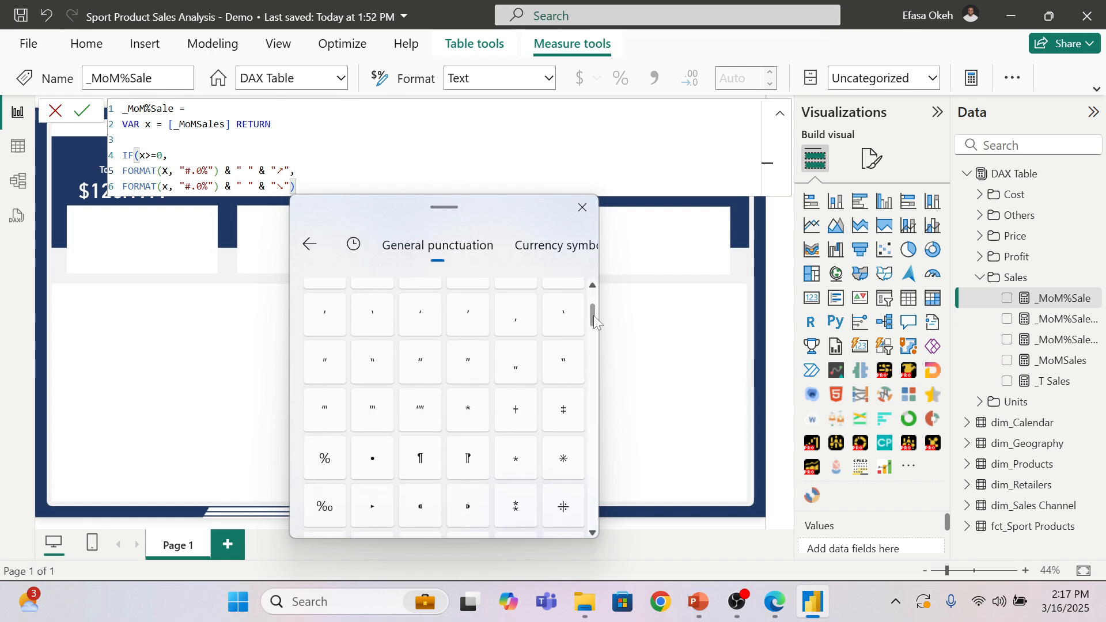
pyautogui.scroll(-5, 594, 316)
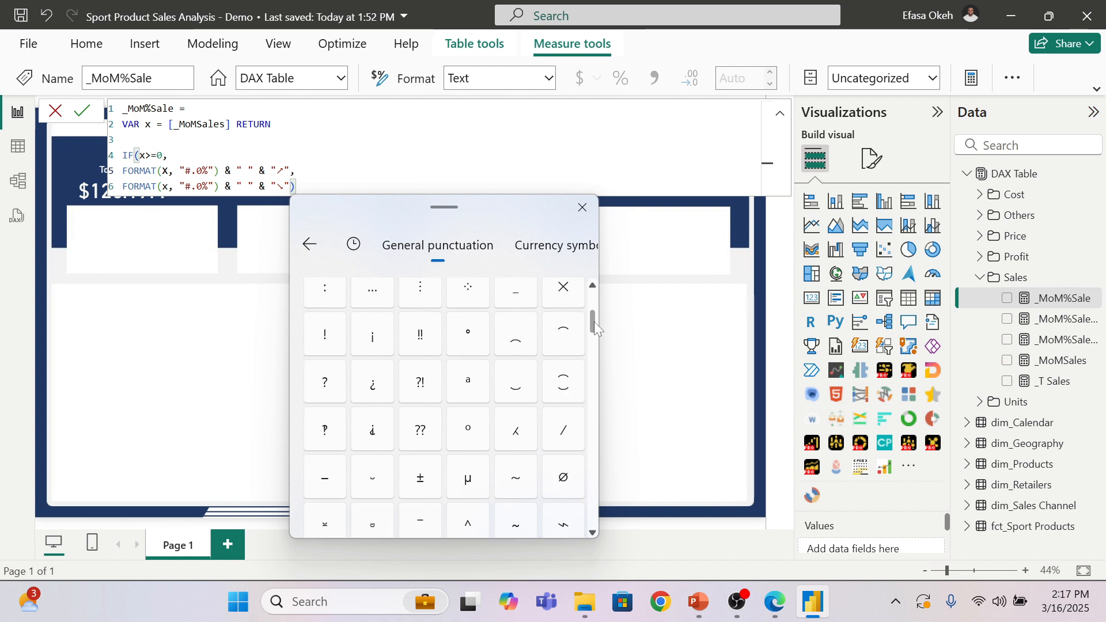
pyautogui.moveTo(595, 329); pyautogui.dragTo(588, 373)
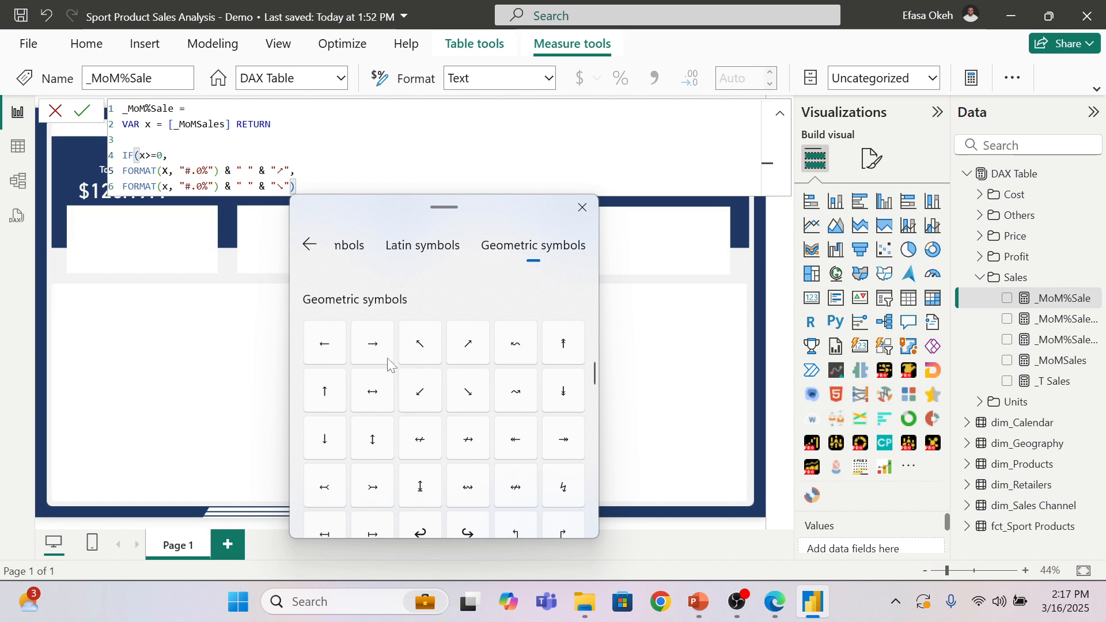
pyautogui.click(582, 208)
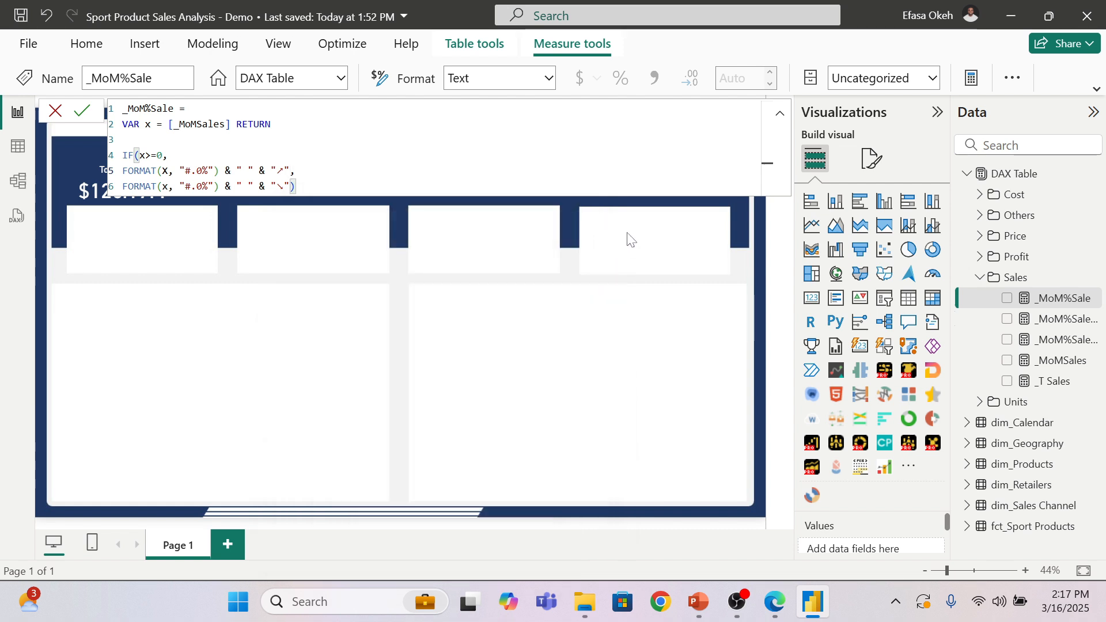
# Step: Add a card beside Total Sales showing the _MoM%Sale measure, and enlarge it so the full value and arrow fit
pyautogui.click(473, 289)
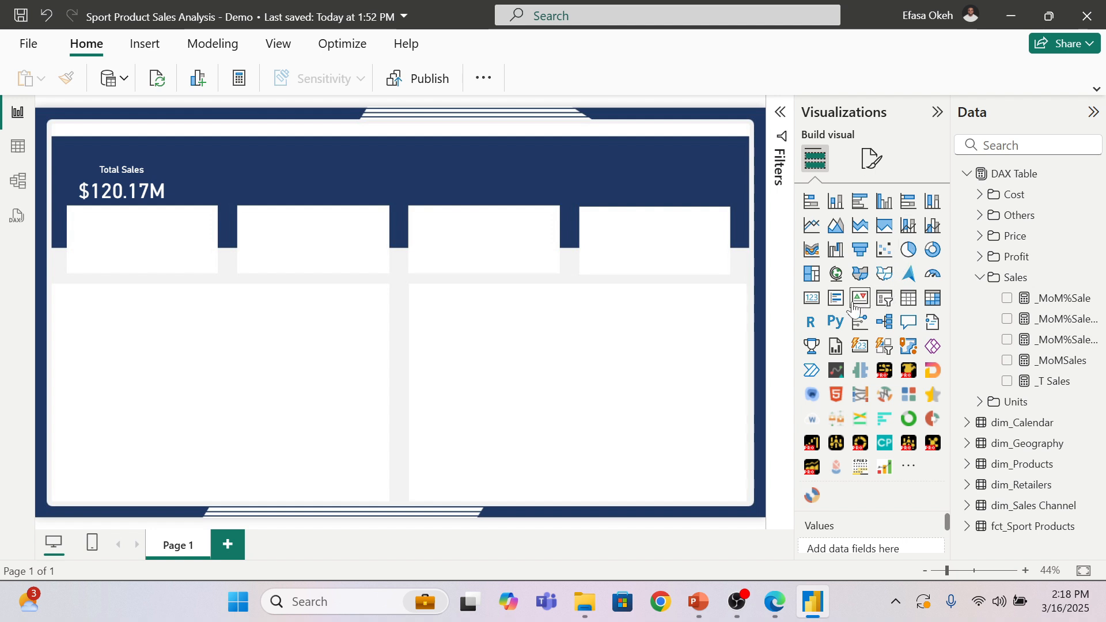
pyautogui.click(810, 297)
pyautogui.moveTo(144, 139); pyautogui.dragTo(271, 182)
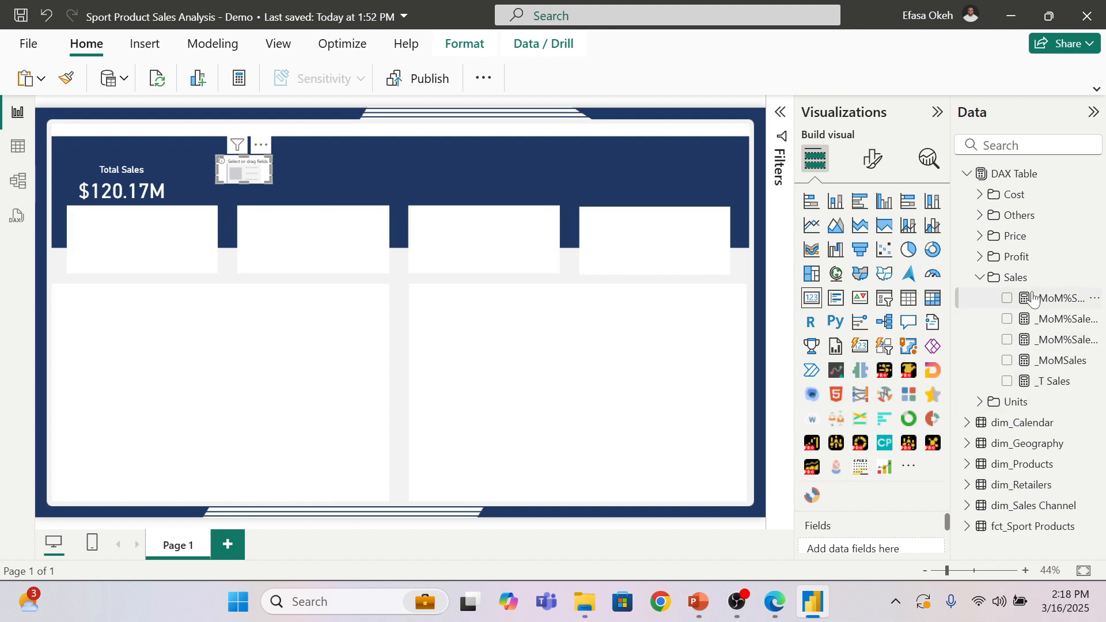
pyautogui.click(1061, 300)
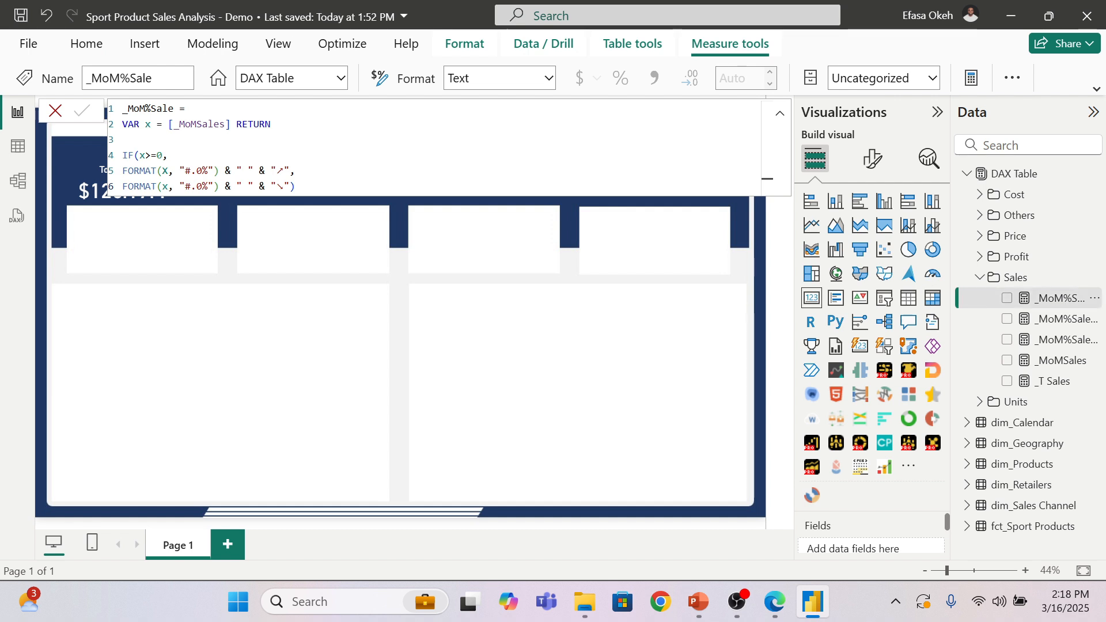
pyautogui.click(450, 266)
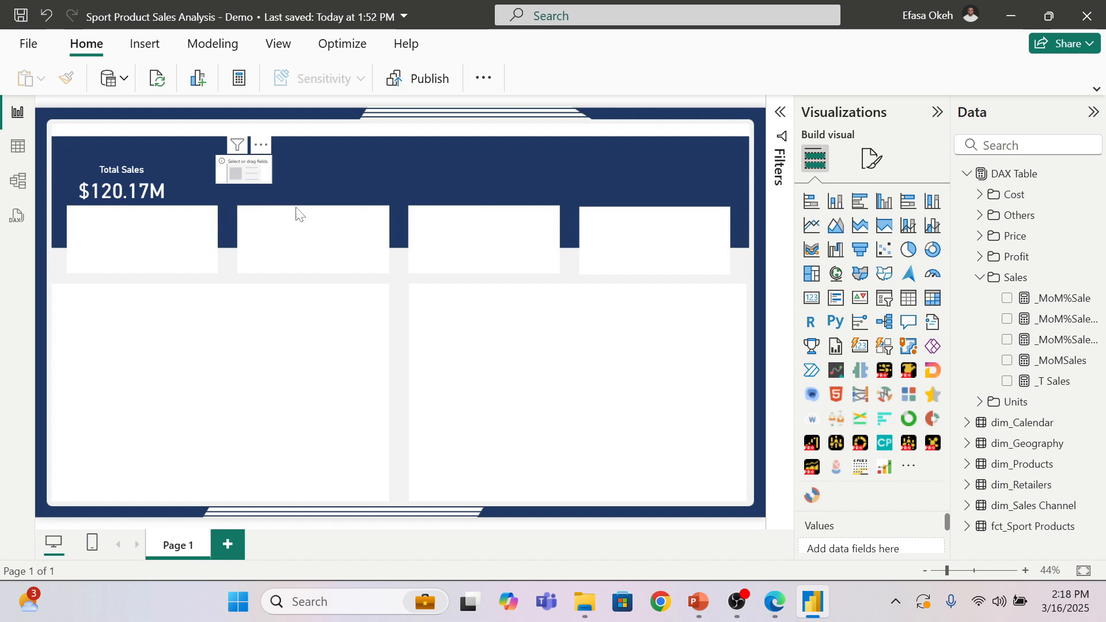
pyautogui.click(1007, 298)
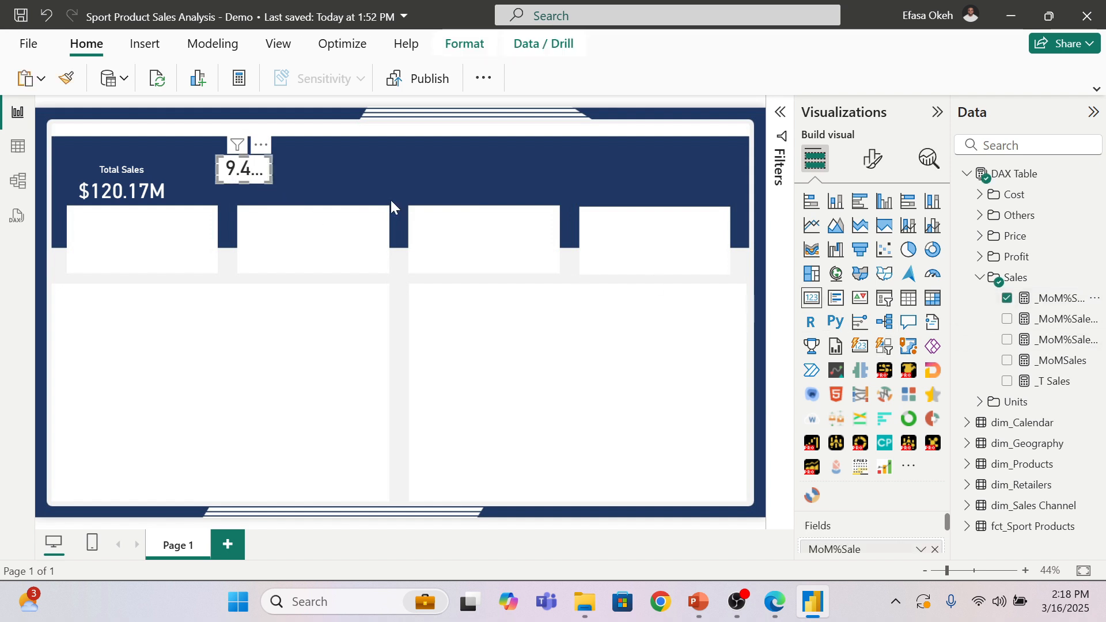
pyautogui.moveTo(269, 181); pyautogui.dragTo(268, 206)
pyautogui.click(282, 256)
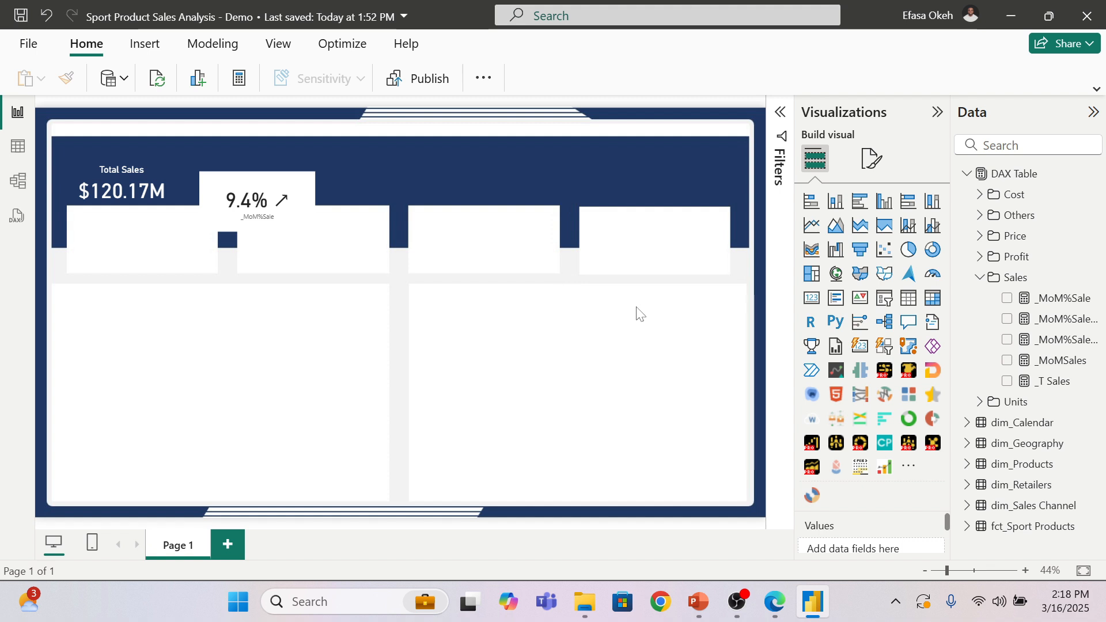
# Step: Add a slicer above the fourth white tile with Month Name from dim_Calendar, and filter the page to Mar
pyautogui.click(884, 298)
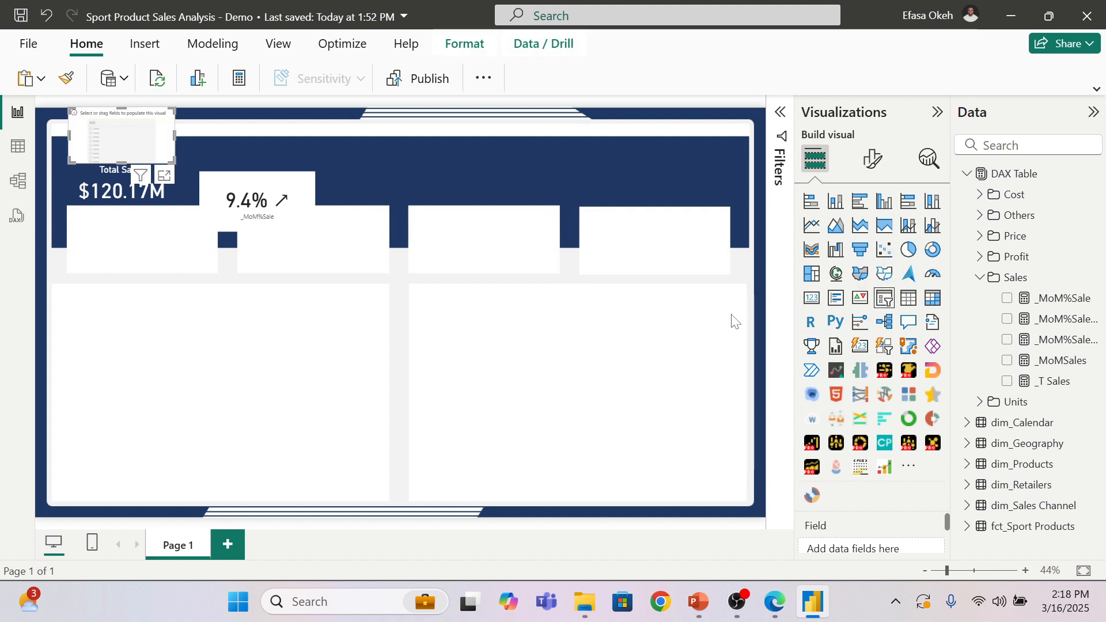
pyautogui.moveTo(136, 140); pyautogui.dragTo(641, 188)
pyautogui.click(979, 277)
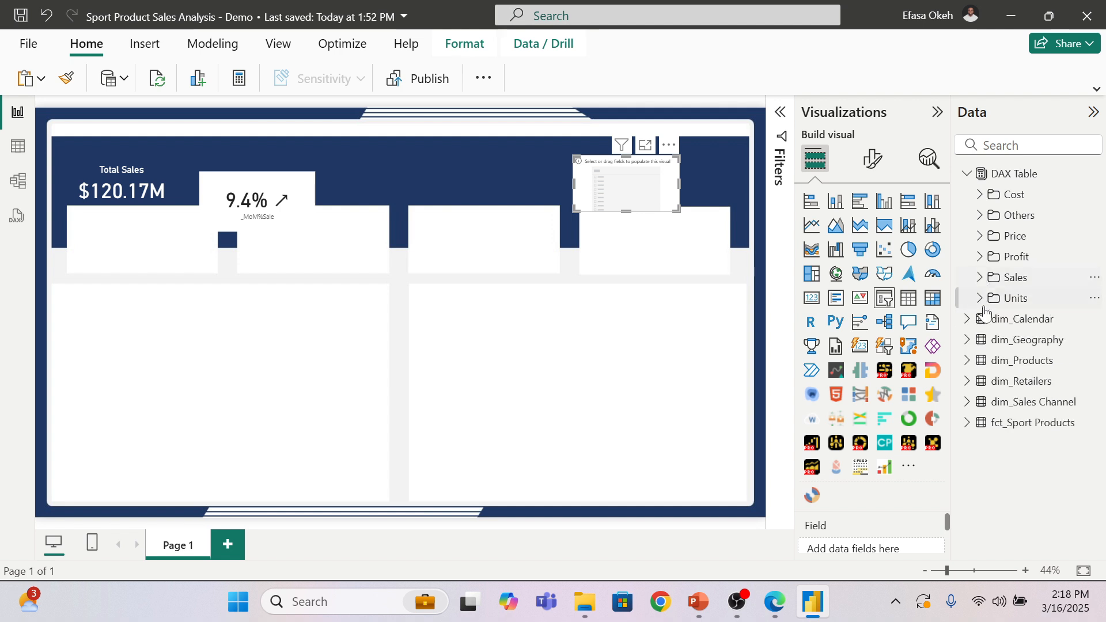
pyautogui.click(967, 319)
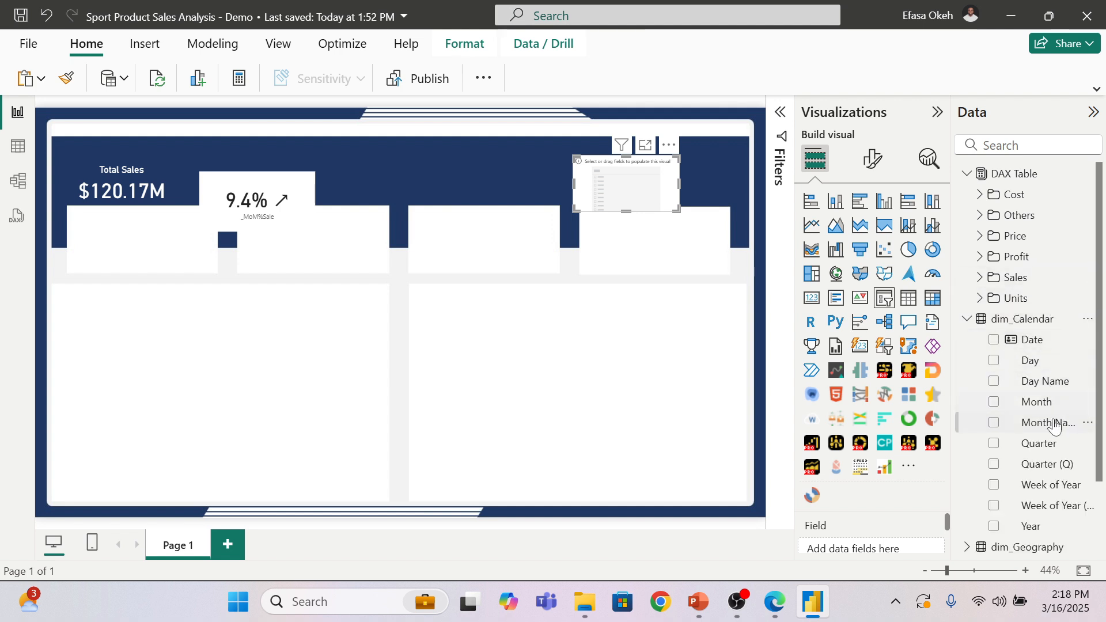
pyautogui.moveTo(1055, 426); pyautogui.dragTo(624, 230)
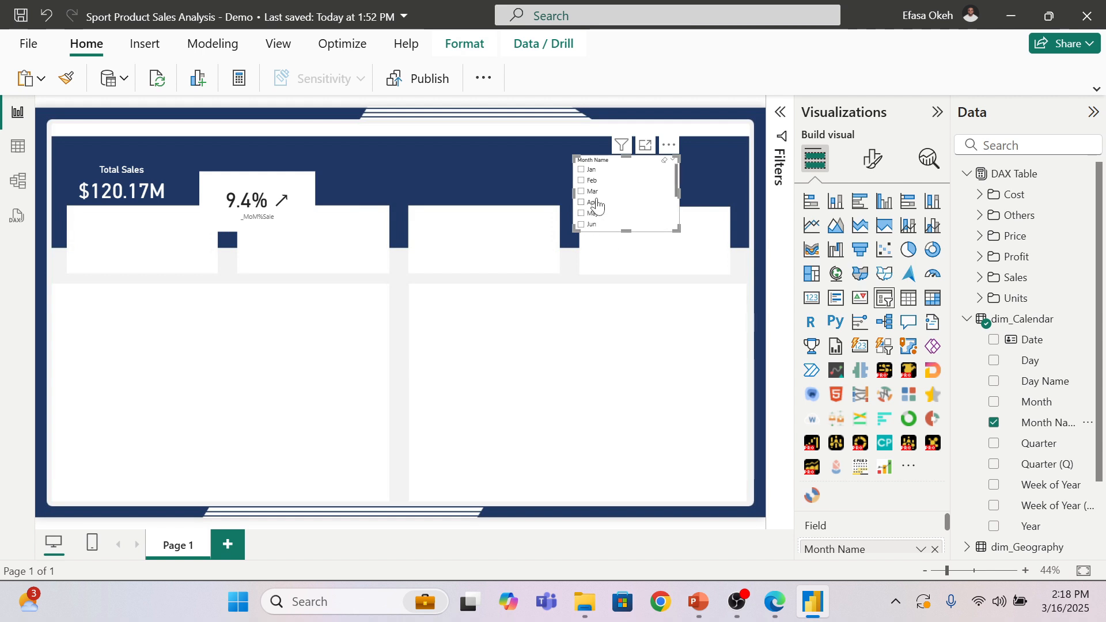
pyautogui.click(588, 191)
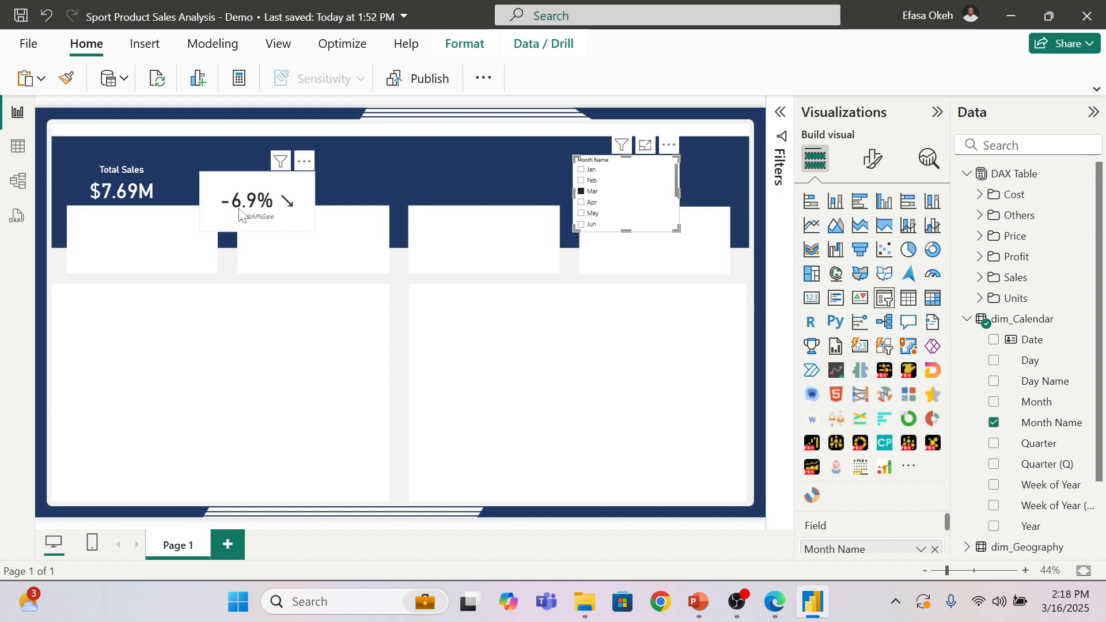
# Step: Shift the Month Name slicer to the right end of the blue header and move the _MoM%Sale card into the header beside Total Sales
pyautogui.click(265, 200)
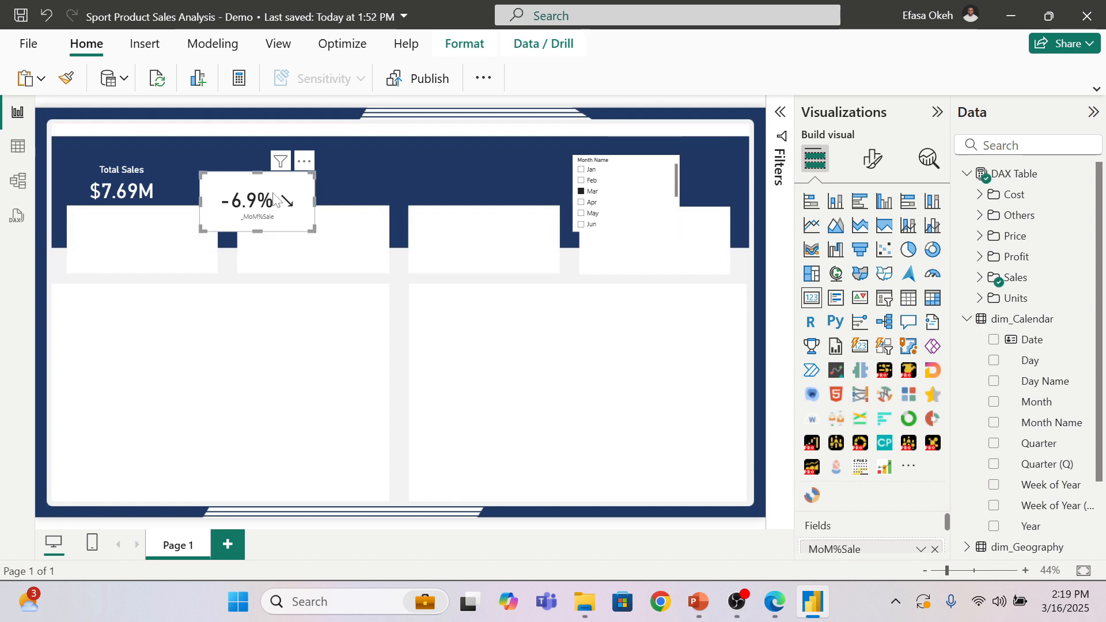
pyautogui.moveTo(265, 199); pyautogui.dragTo(289, 211)
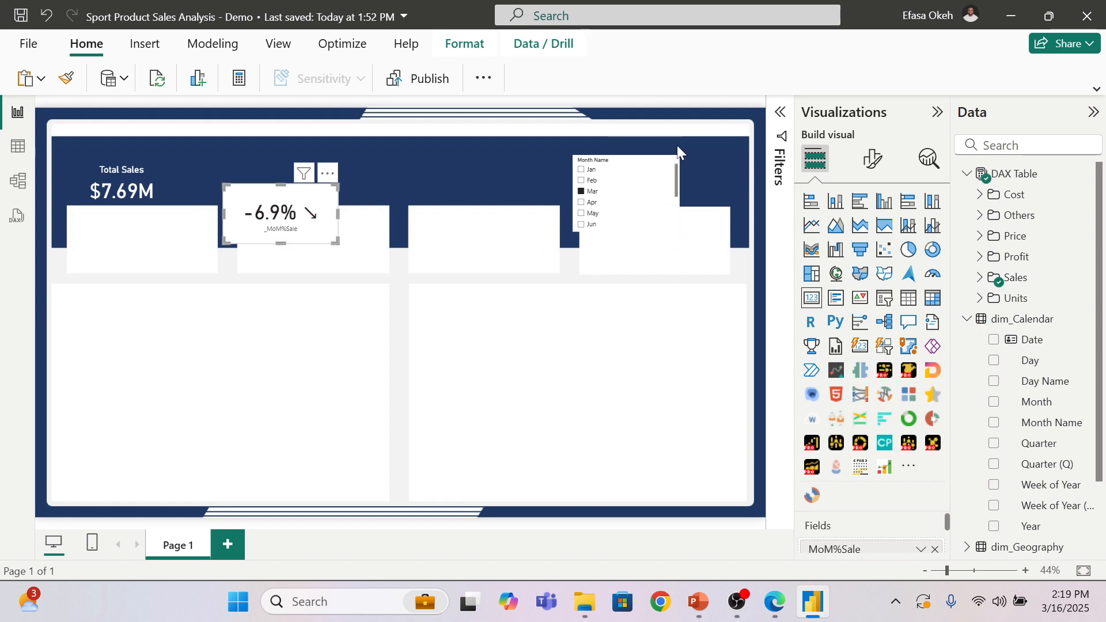
pyautogui.moveTo(668, 161); pyautogui.dragTo(723, 161)
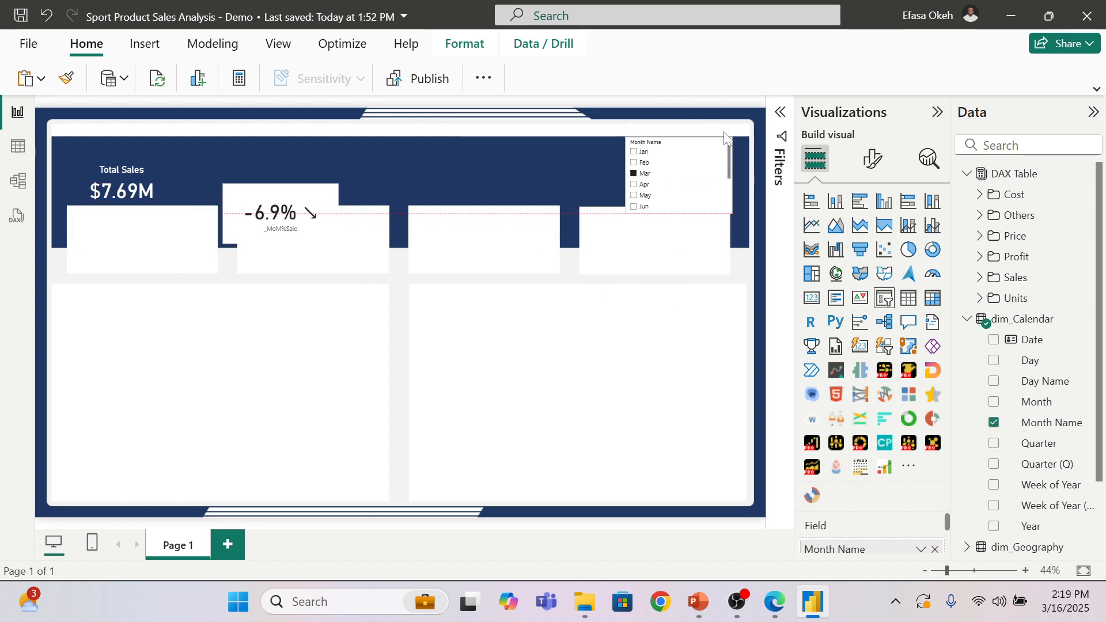
pyautogui.moveTo(309, 227); pyautogui.dragTo(302, 184)
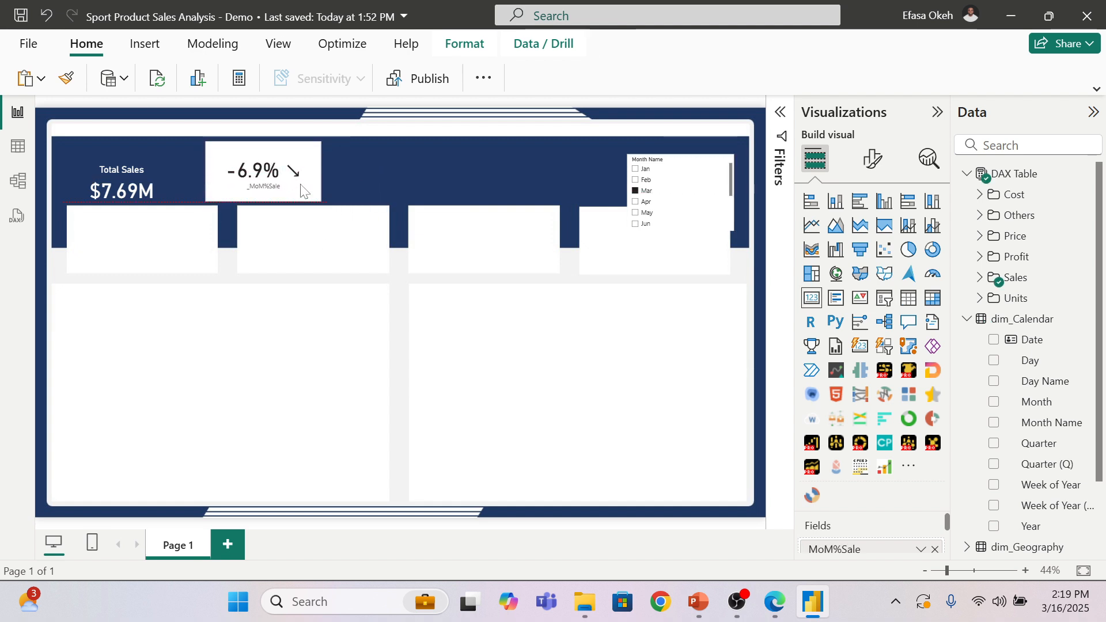
# Step: Turn off the category label and the background of the _MoM%Sale card
pyautogui.click(872, 159)
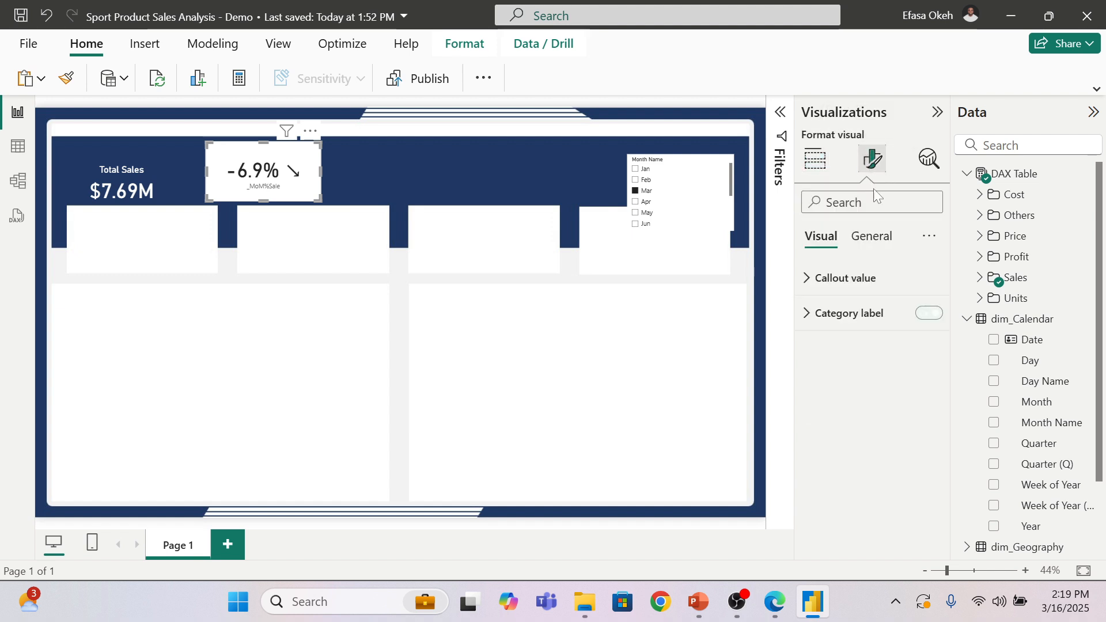
pyautogui.click(925, 314)
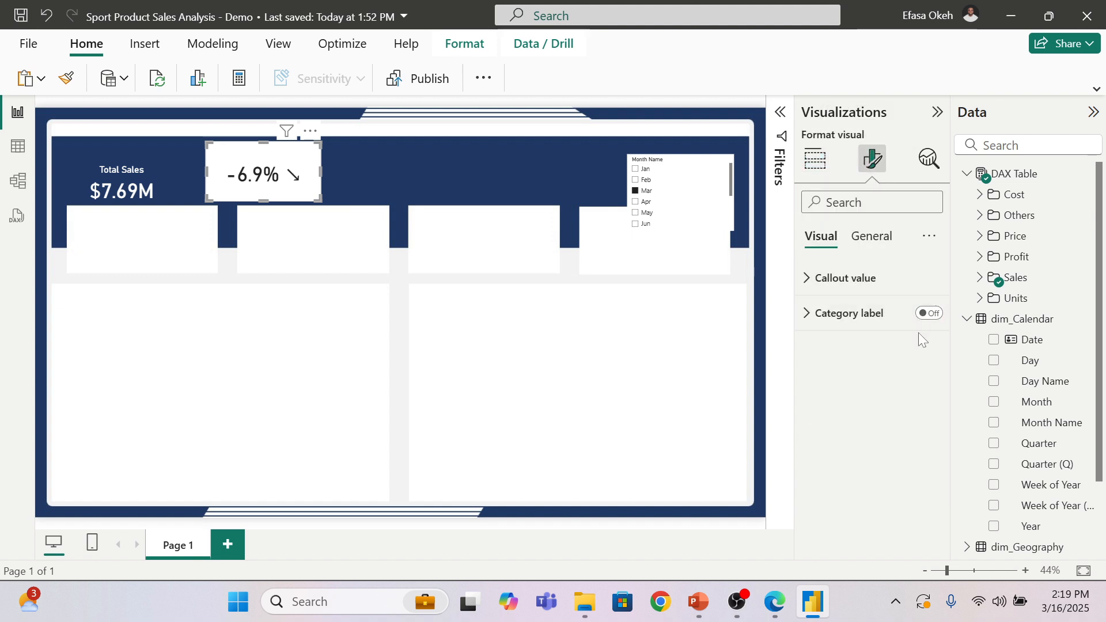
pyautogui.click(872, 236)
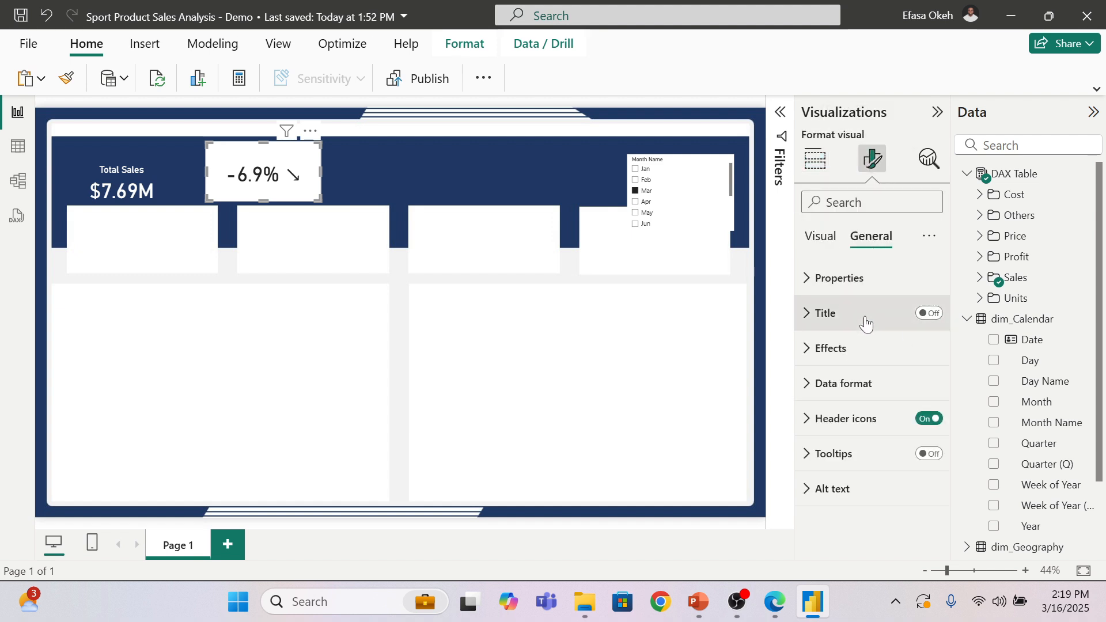
pyautogui.click(834, 348)
pyautogui.click(921, 391)
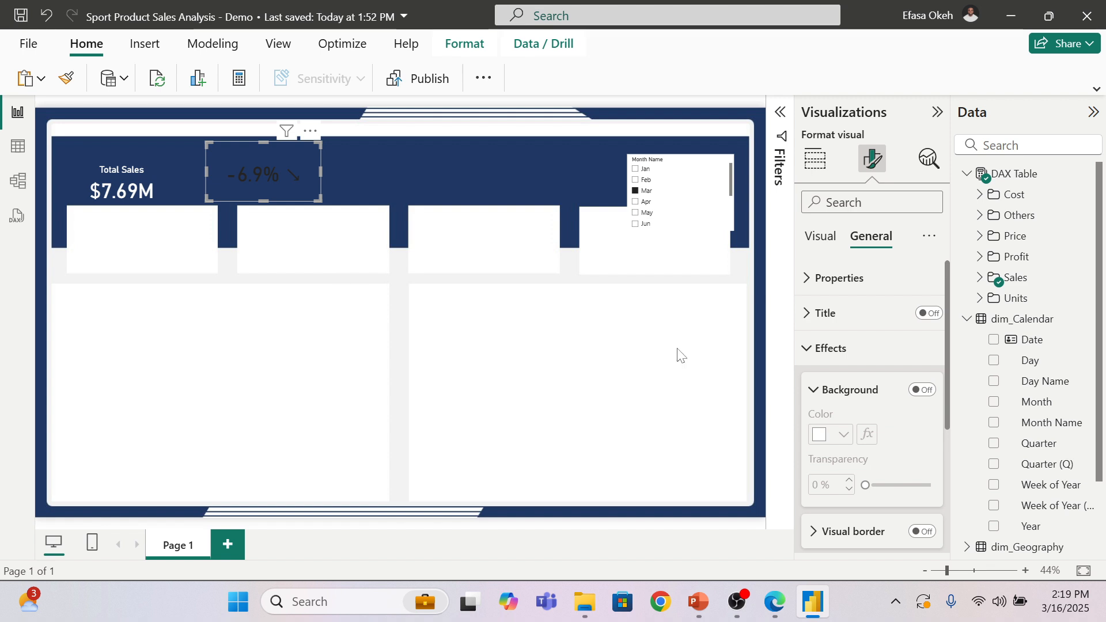
# Step: Review the _MoM%SaleBgColor formula in the Sales folder and turn the _MoM%Sale card's background back on
pyautogui.click(970, 322)
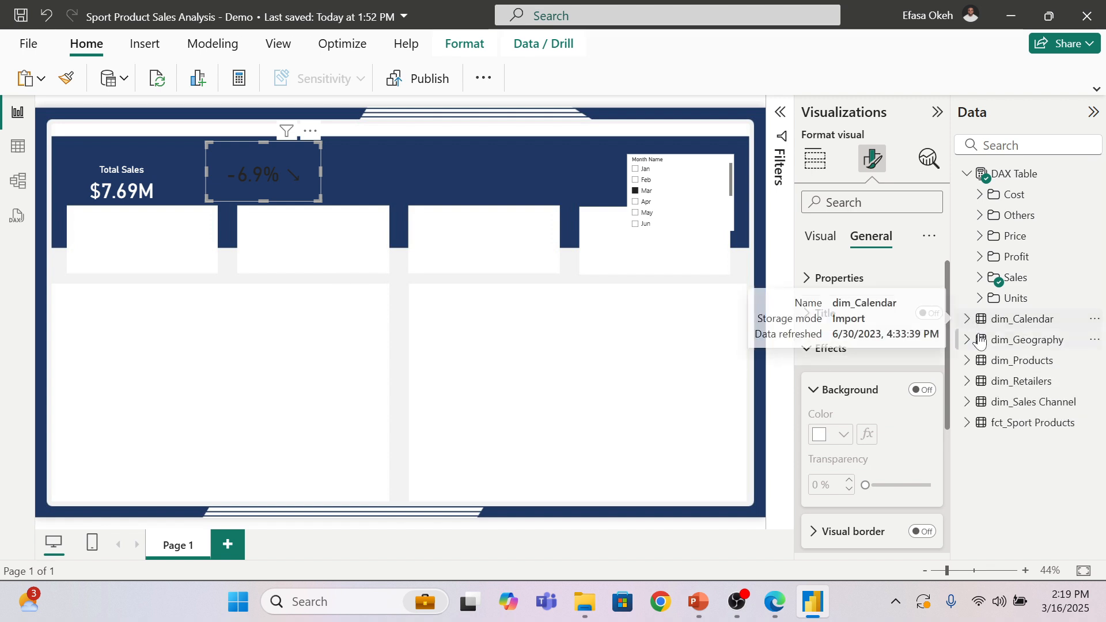
pyautogui.click(982, 278)
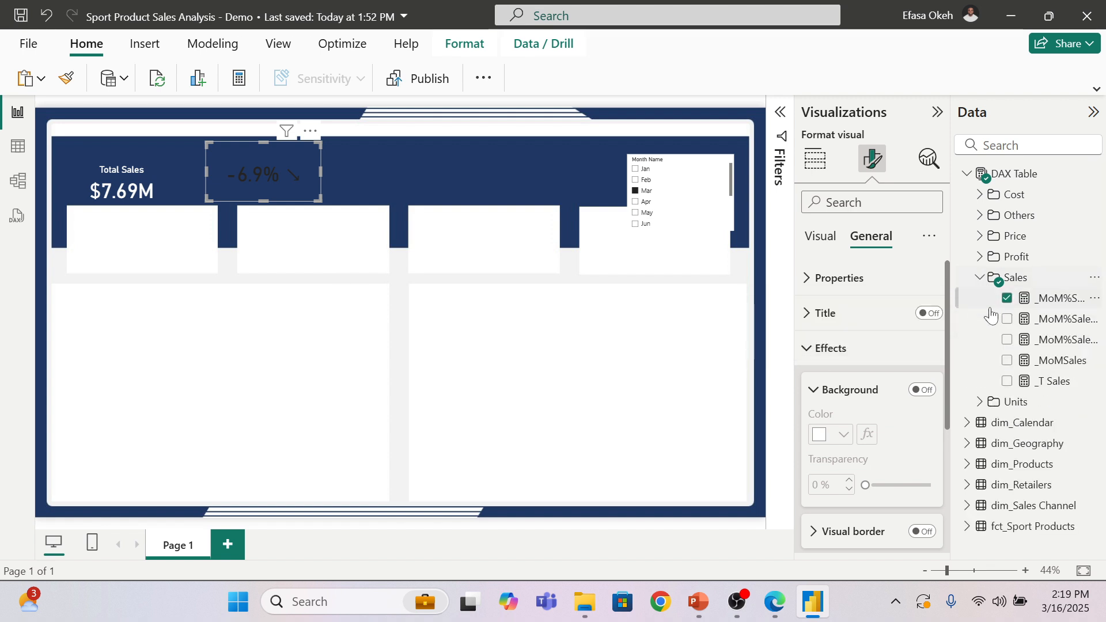
pyautogui.click(1059, 320)
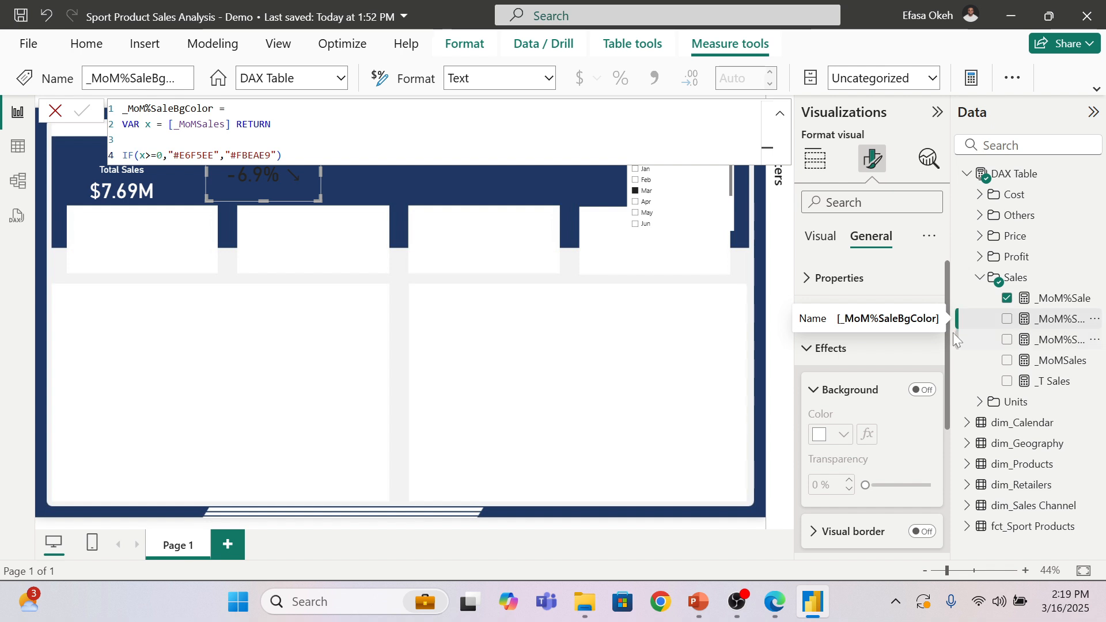
pyautogui.scroll(-3, 864, 391)
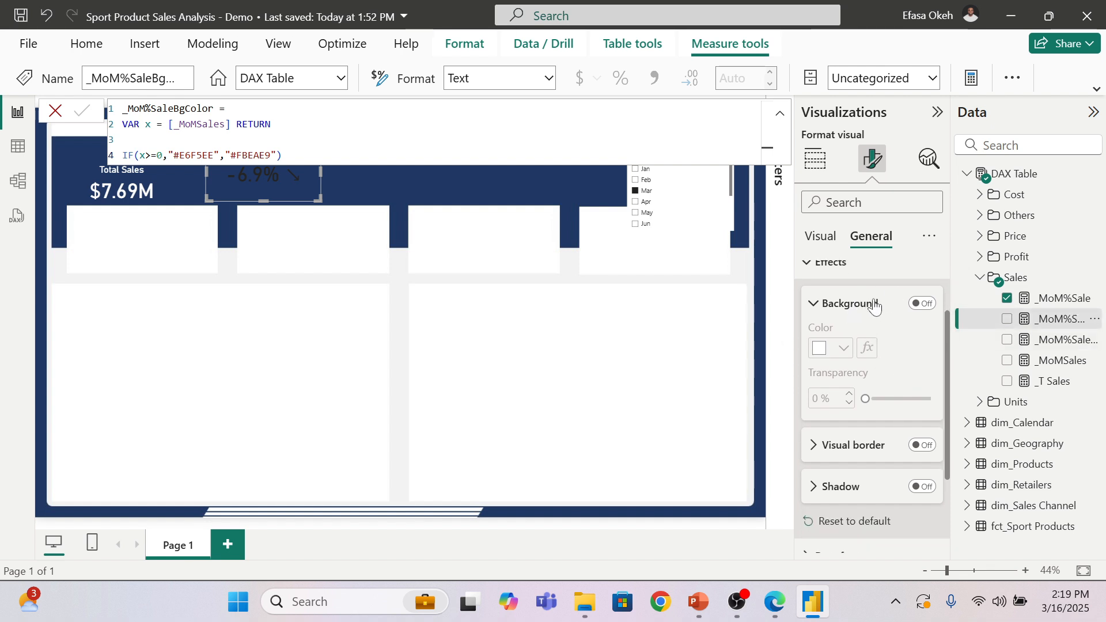
pyautogui.click(923, 303)
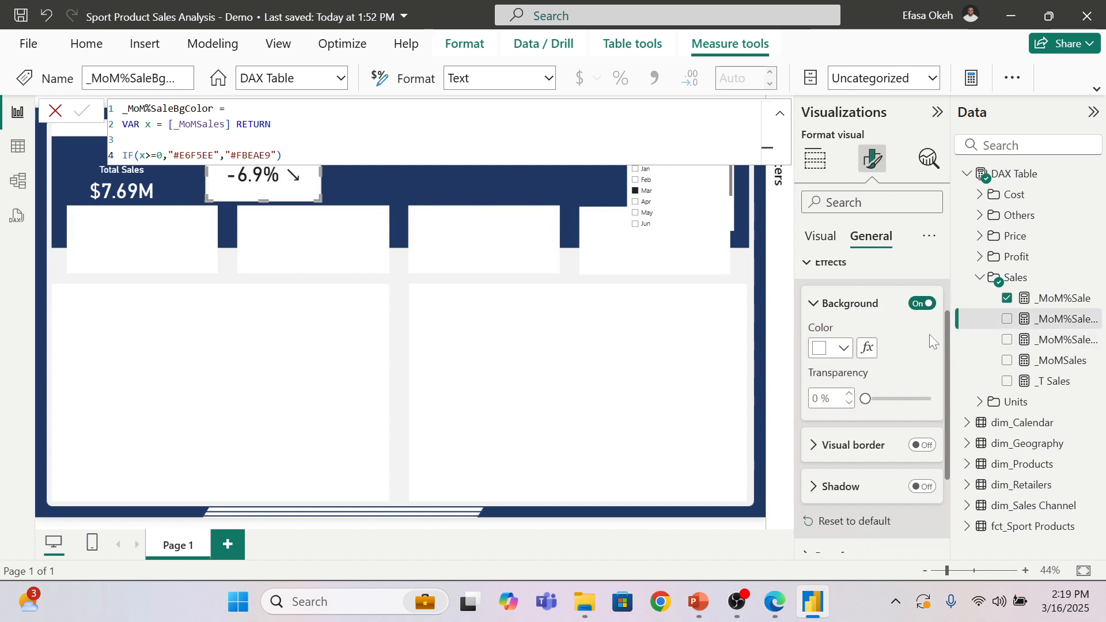
# Step: Conditionally format the card's background colour by field value, based on the _MoM%SaleBgColor measure
pyautogui.click(867, 352)
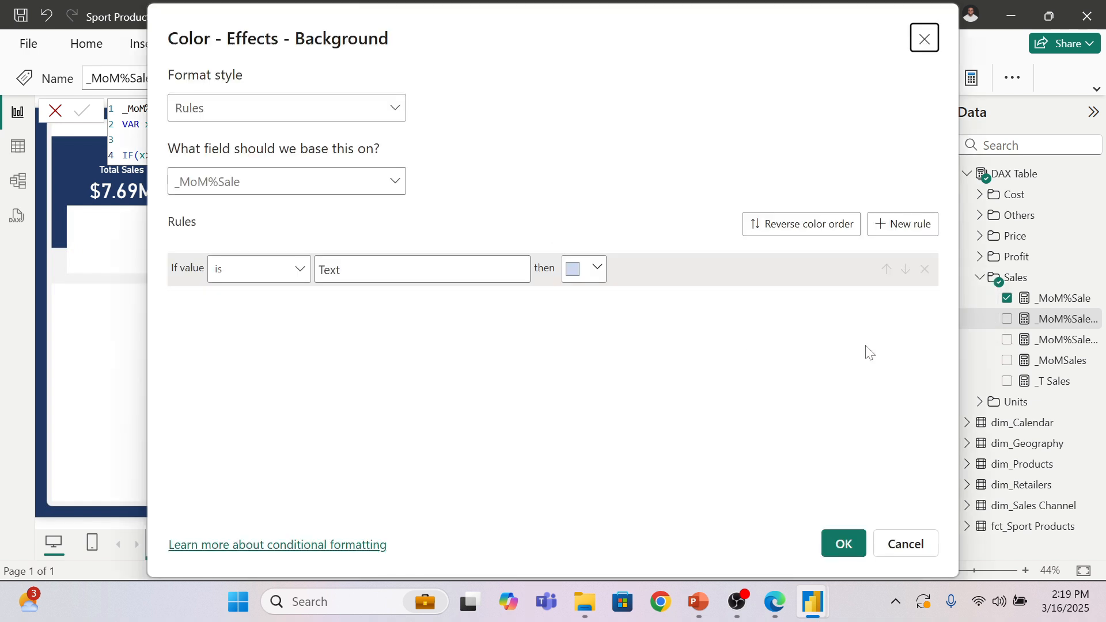
pyautogui.click(242, 108)
pyautogui.click(210, 196)
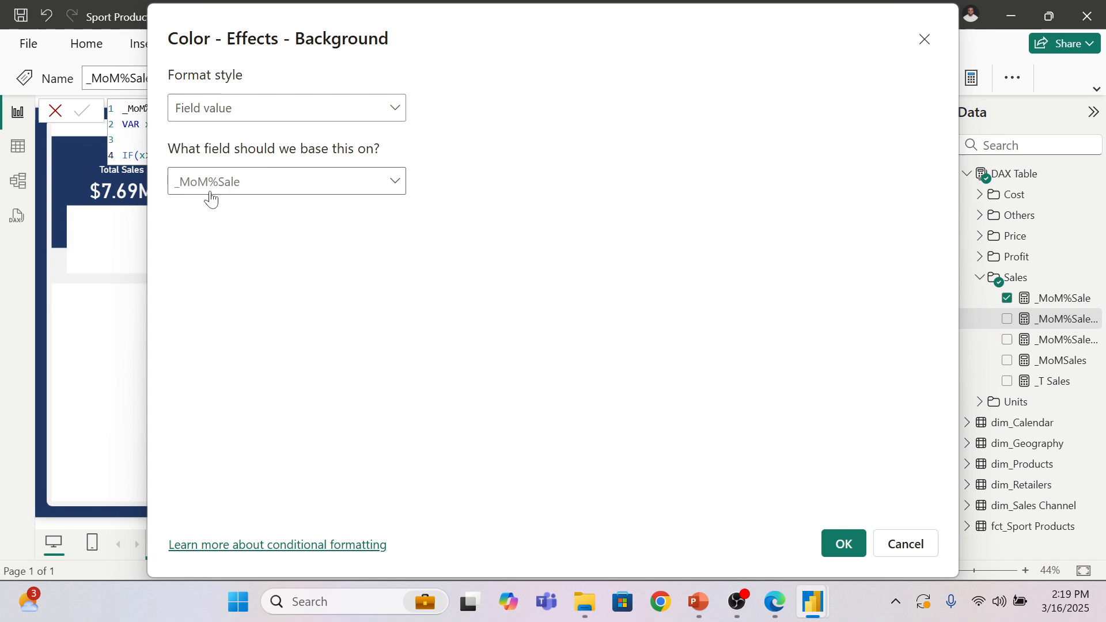
pyautogui.click(175, 182)
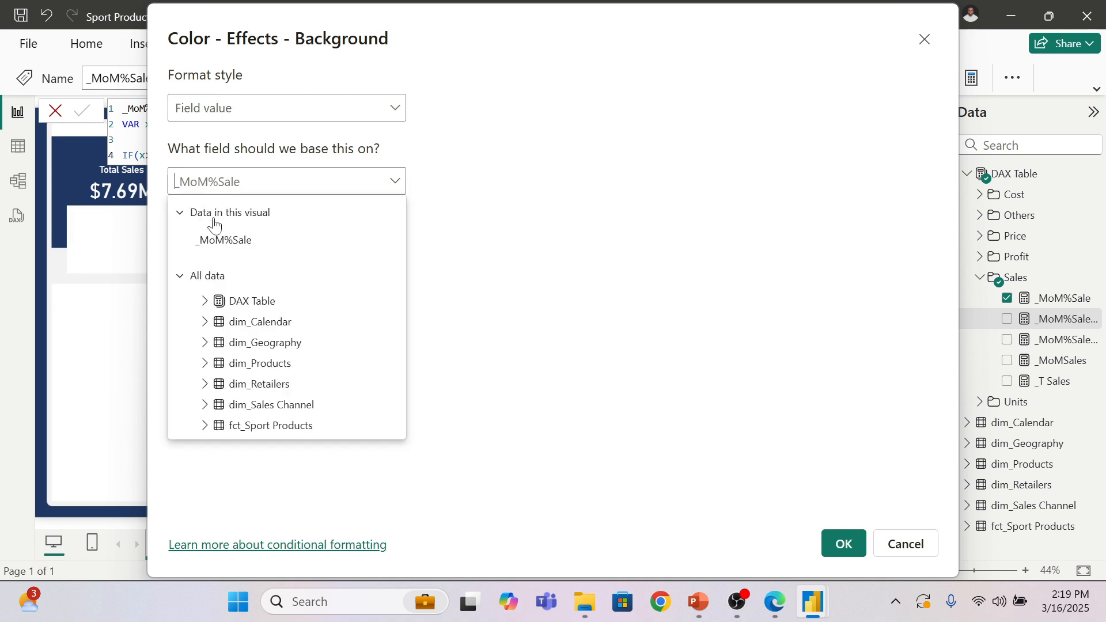
pyautogui.click(206, 304)
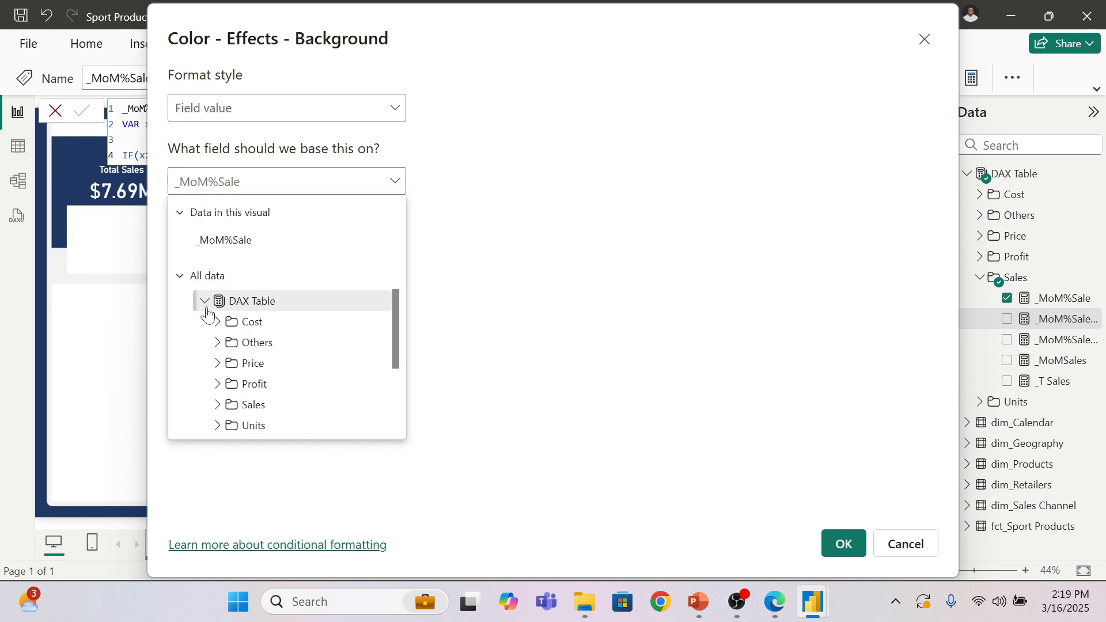
pyautogui.click(217, 406)
pyautogui.scroll(-2, 267, 406)
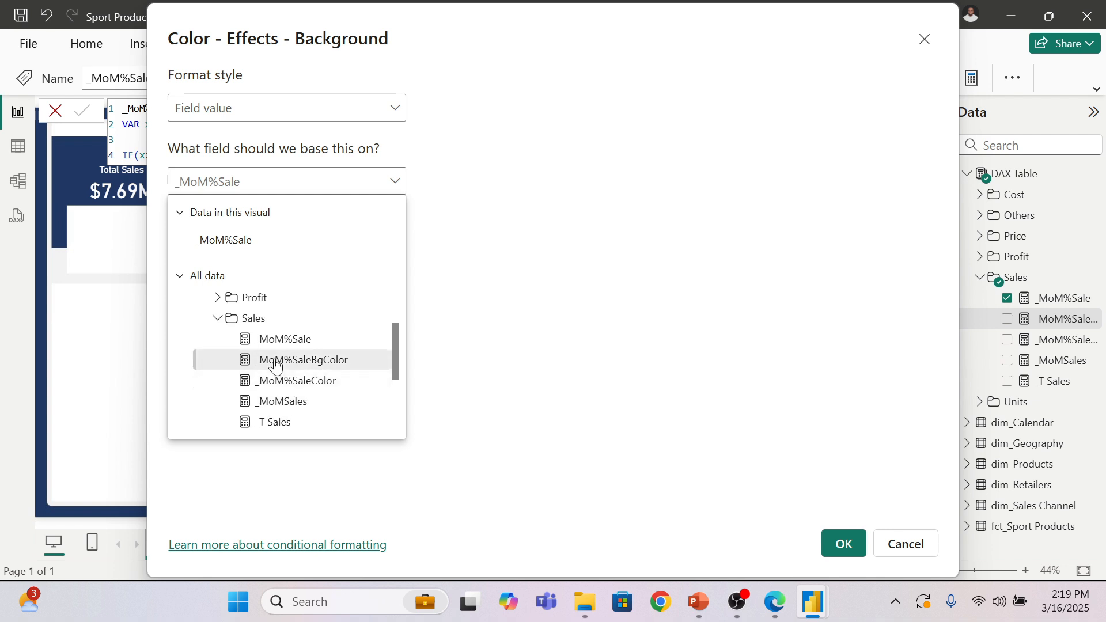
pyautogui.click(305, 369)
pyautogui.click(840, 545)
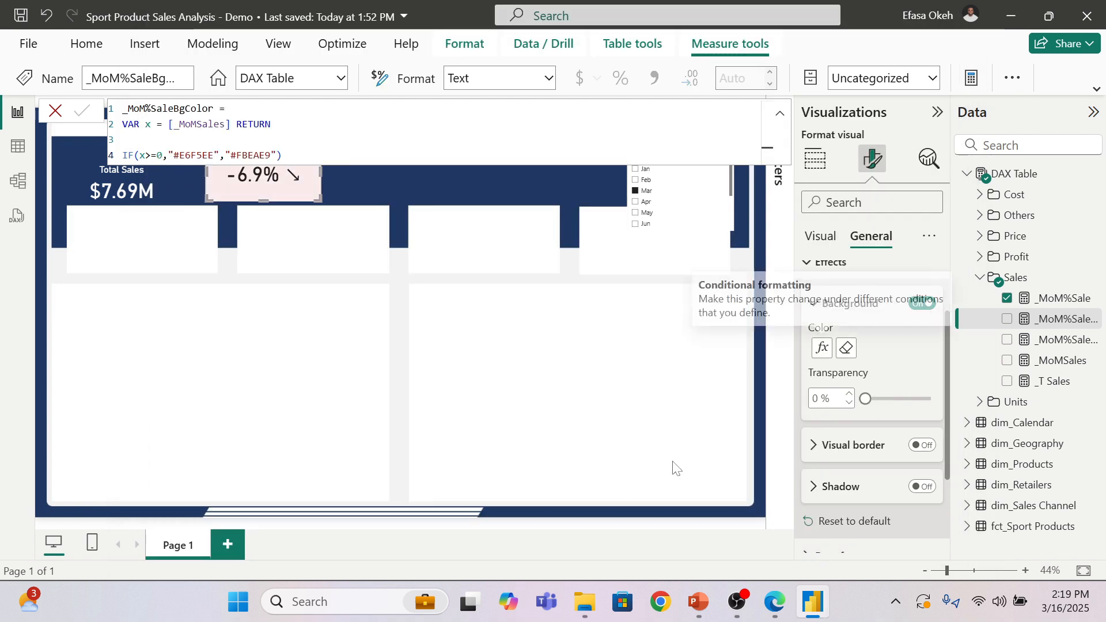
# Step: Move the _MoM%Sale card over the second white tile and test its background colour by filtering to Apr and back to Mar
pyautogui.moveTo(285, 185); pyautogui.dragTo(325, 229)
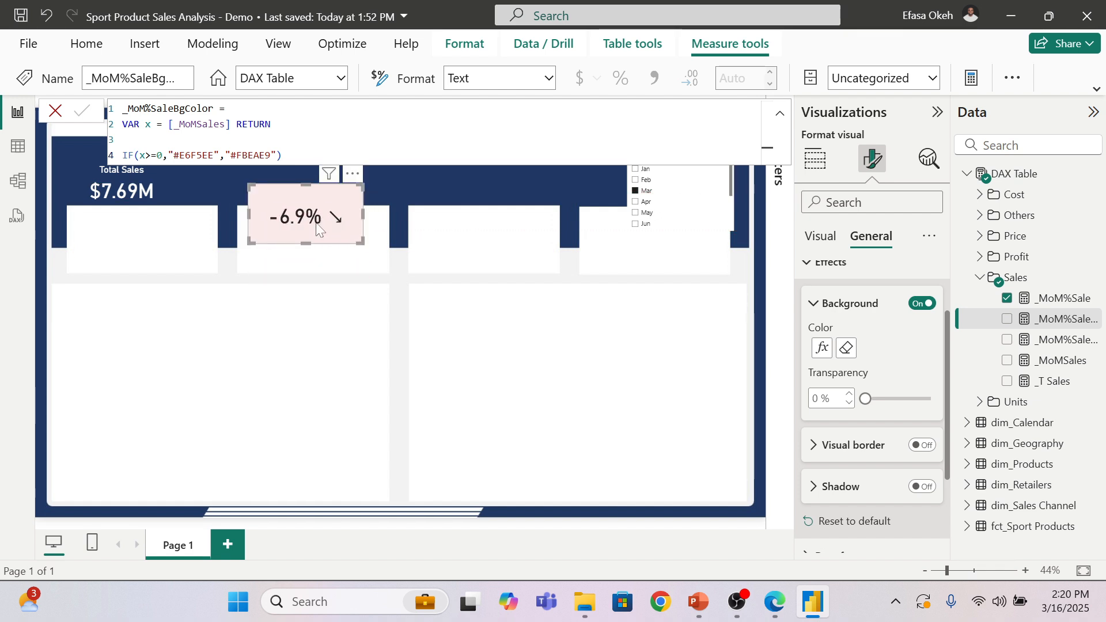
pyautogui.click(456, 242)
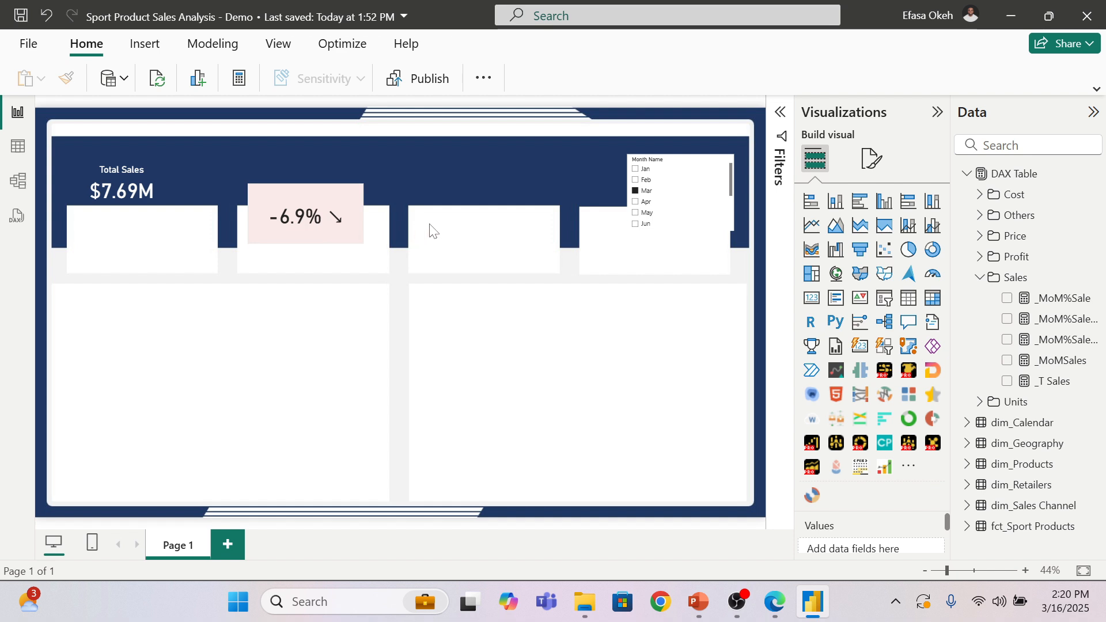
pyautogui.click(642, 203)
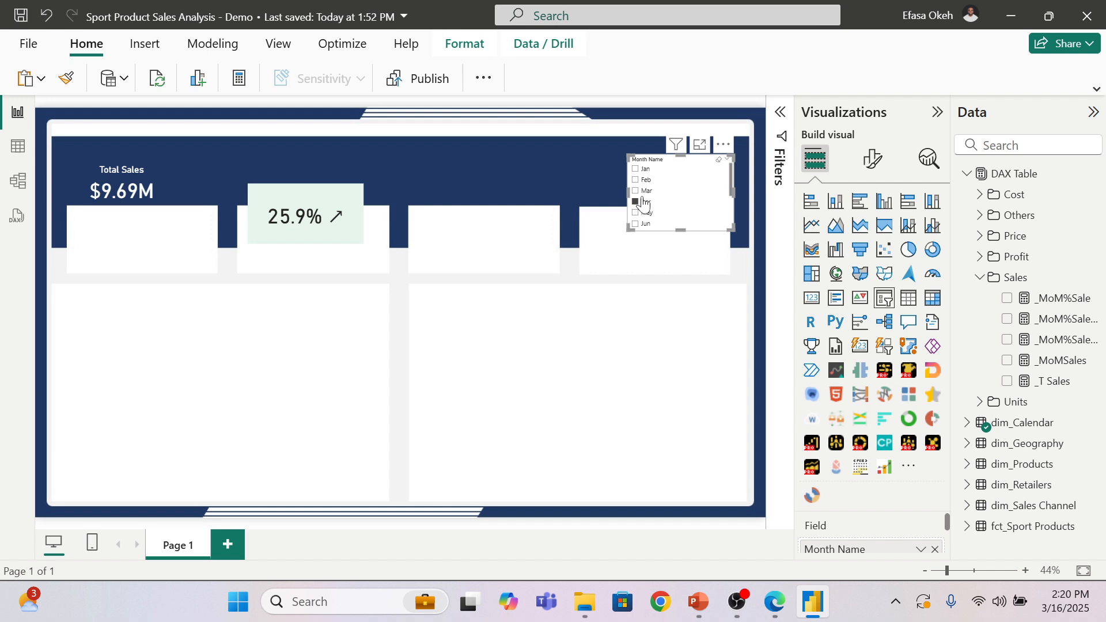
pyautogui.click(645, 192)
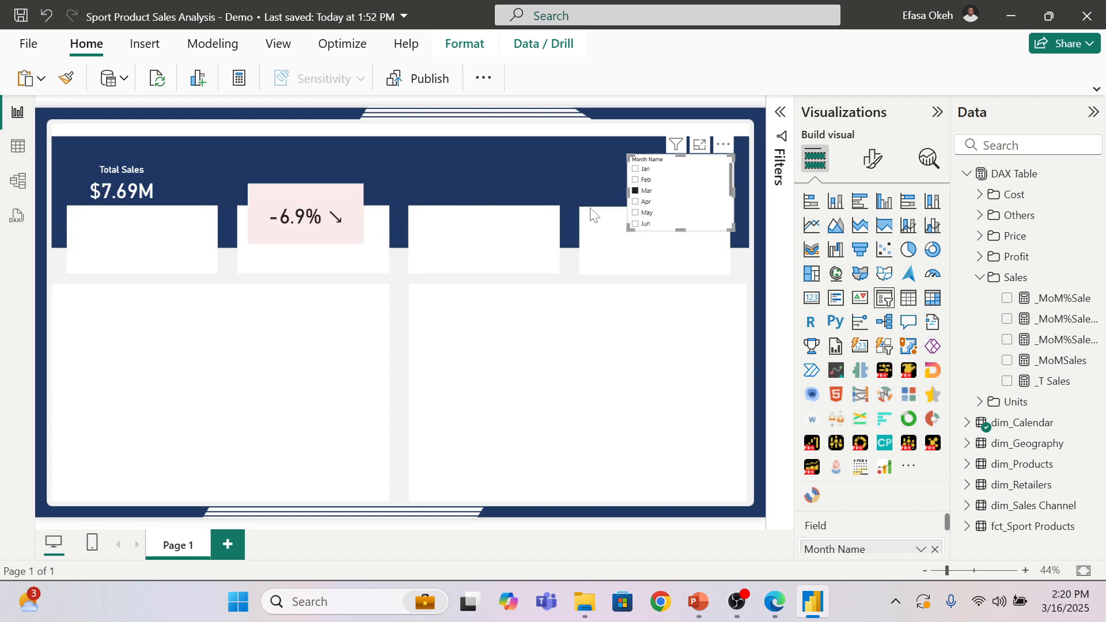
pyautogui.click(354, 236)
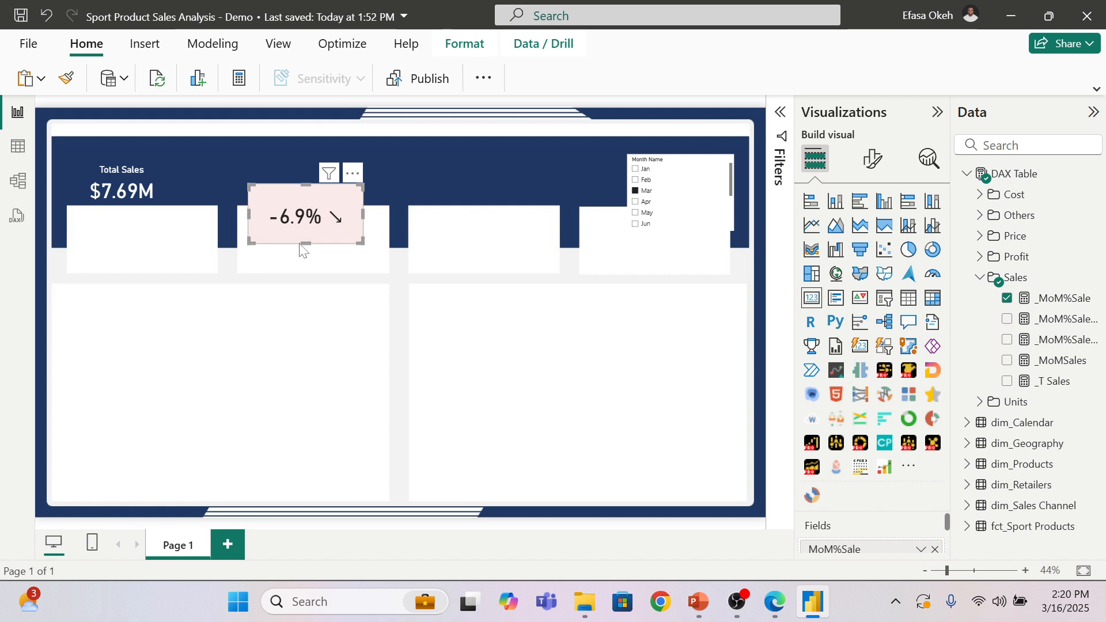
# Step: Set the _MoM%Sale card's callout value font size to 20
pyautogui.click(871, 169)
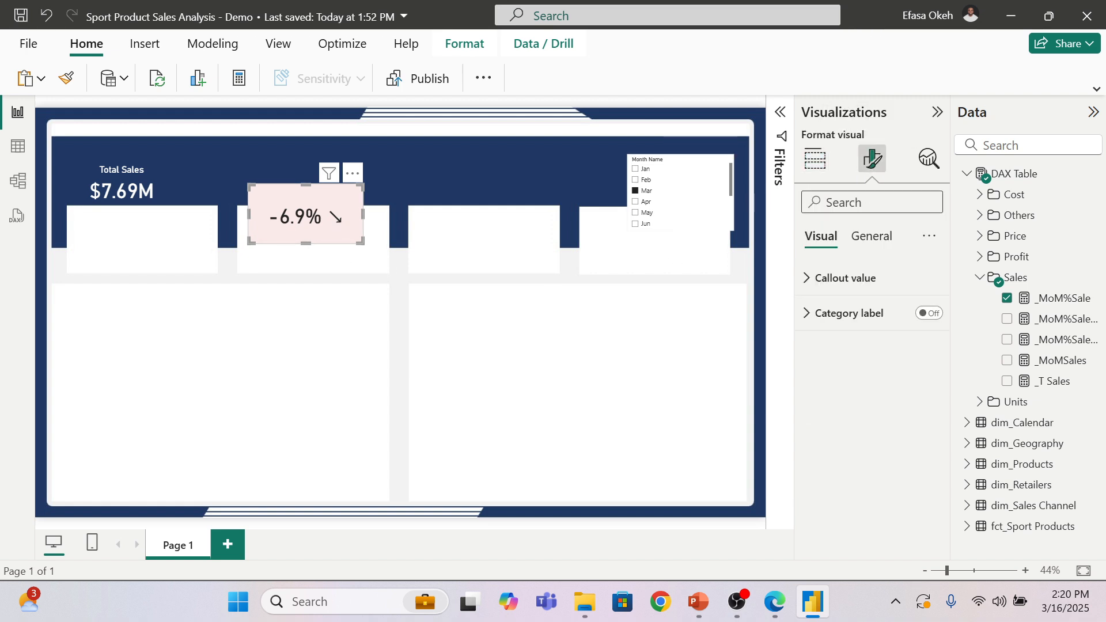
pyautogui.click(845, 282)
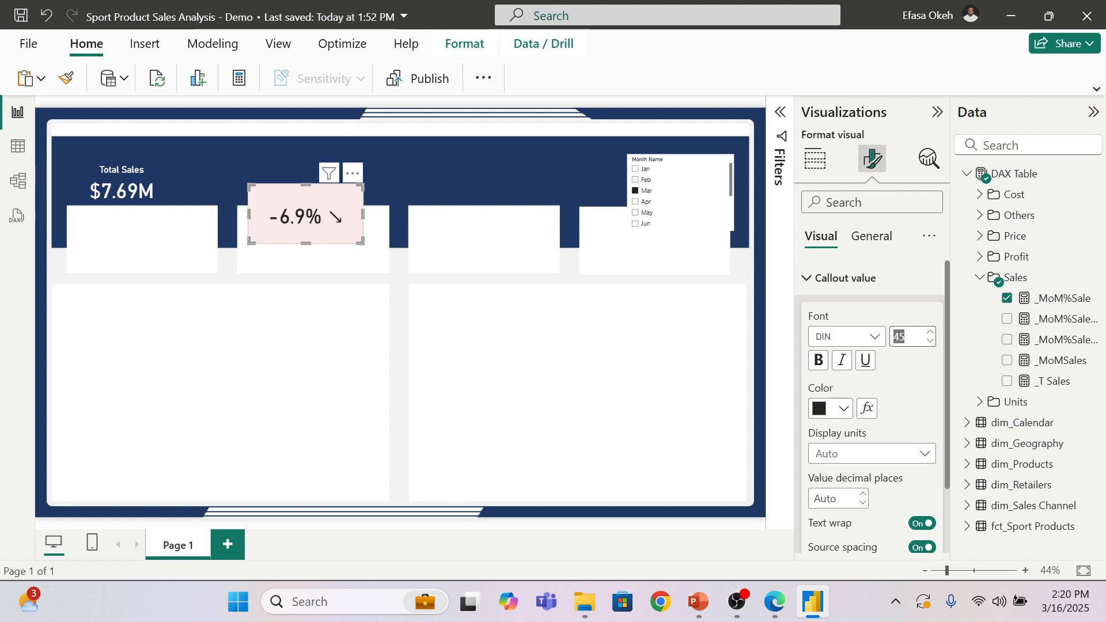
pyautogui.write('20')
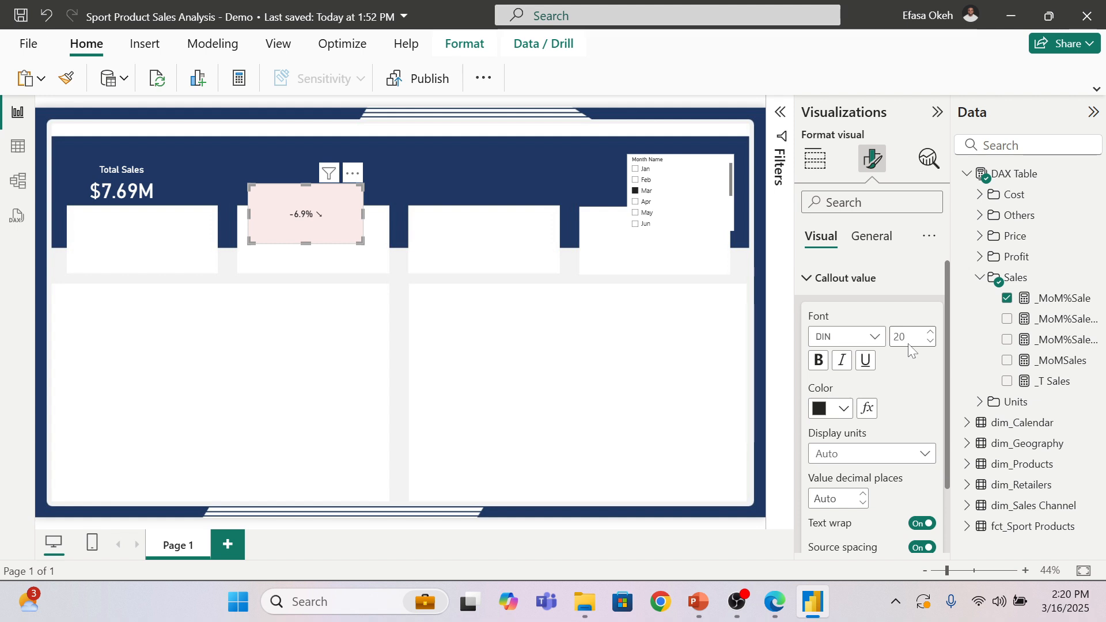
pyautogui.click(896, 278)
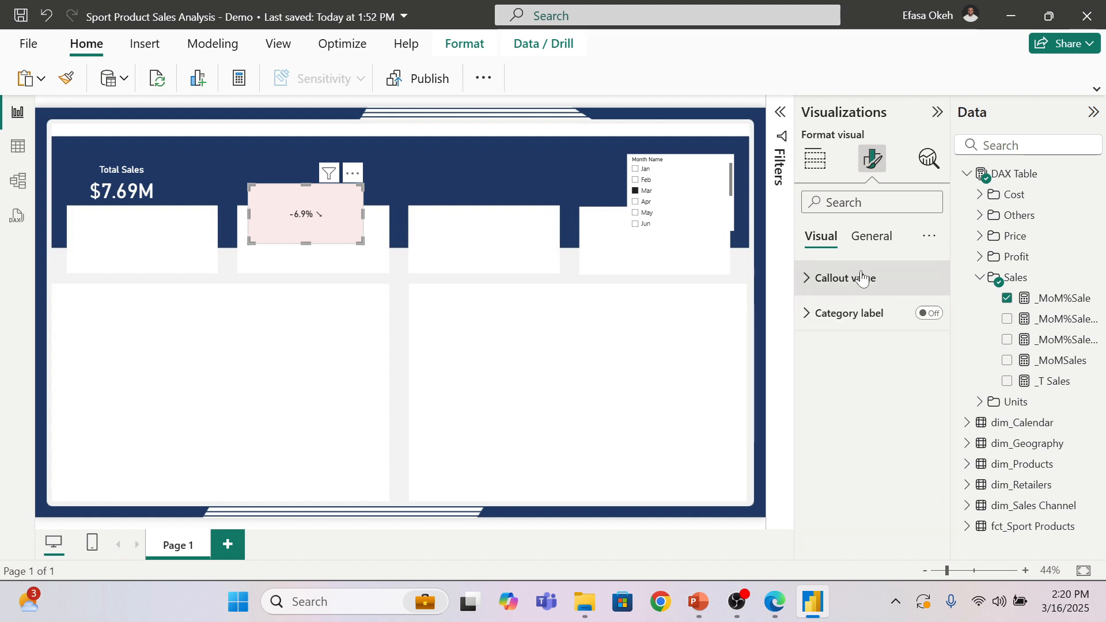
# Step: Turn on the _MoM%Sale card's visual border with 10 px rounded corners and shrink the card to a compact label around its value
pyautogui.click(871, 236)
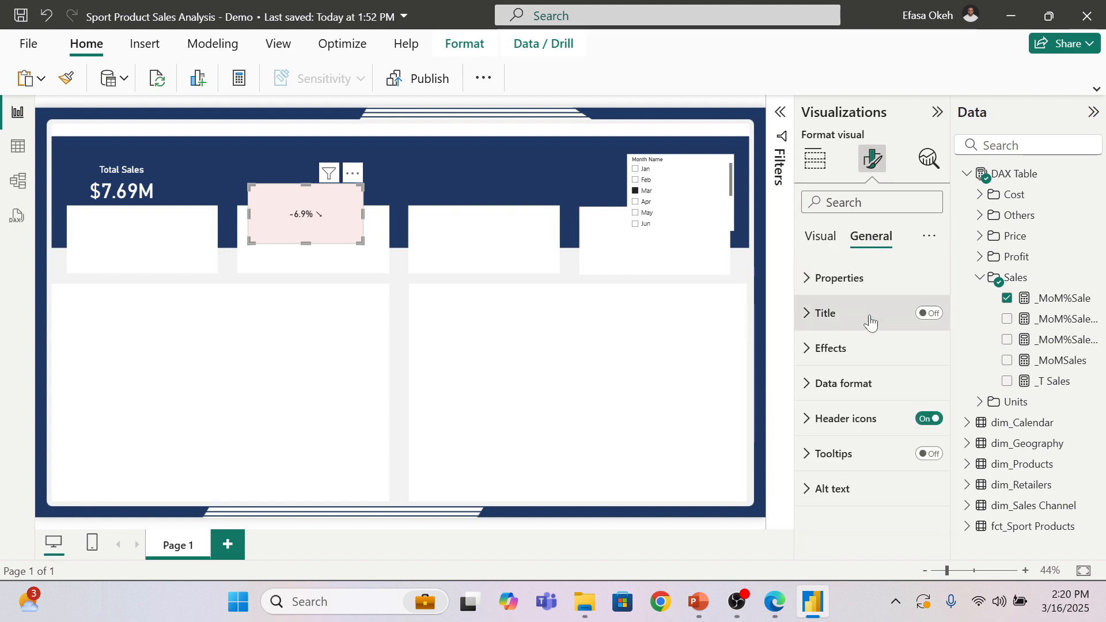
pyautogui.click(844, 356)
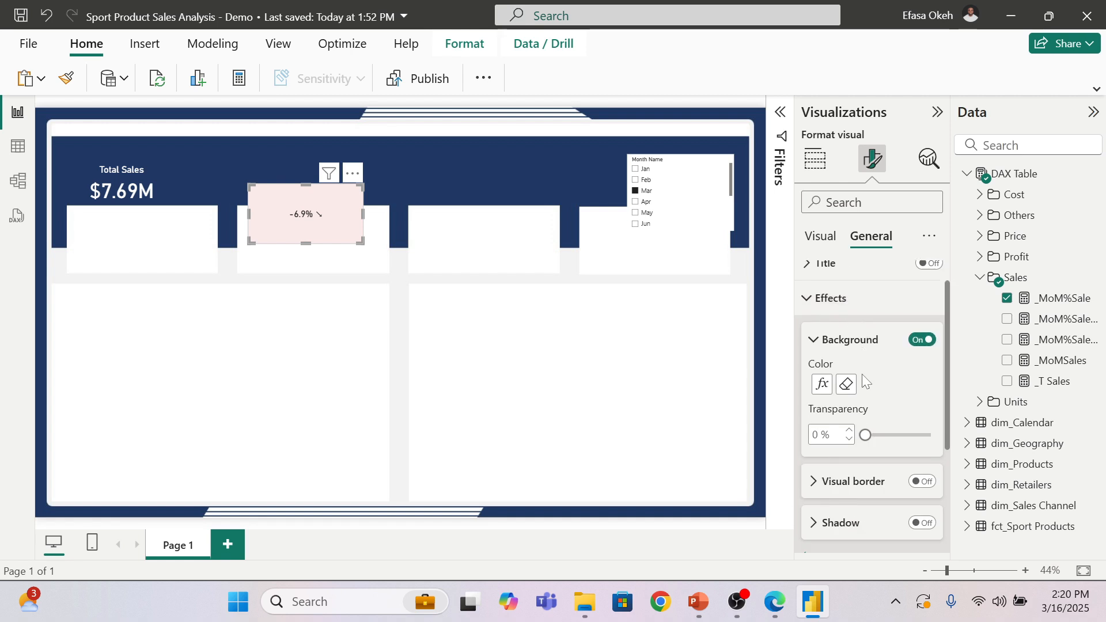
pyautogui.scroll(-3, 862, 374)
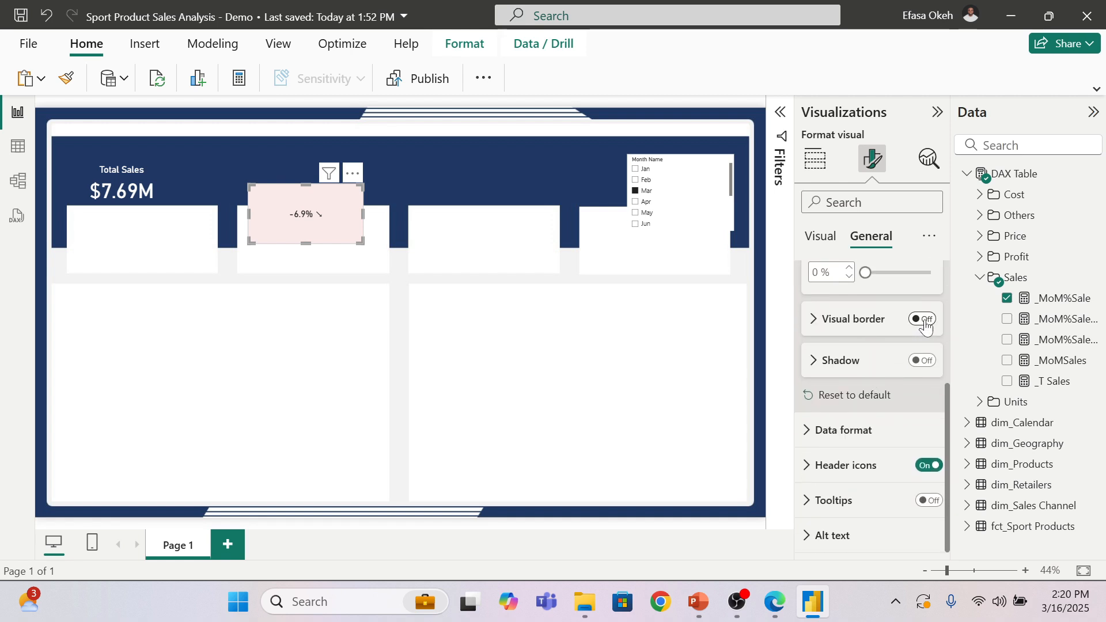
pyautogui.click(923, 321)
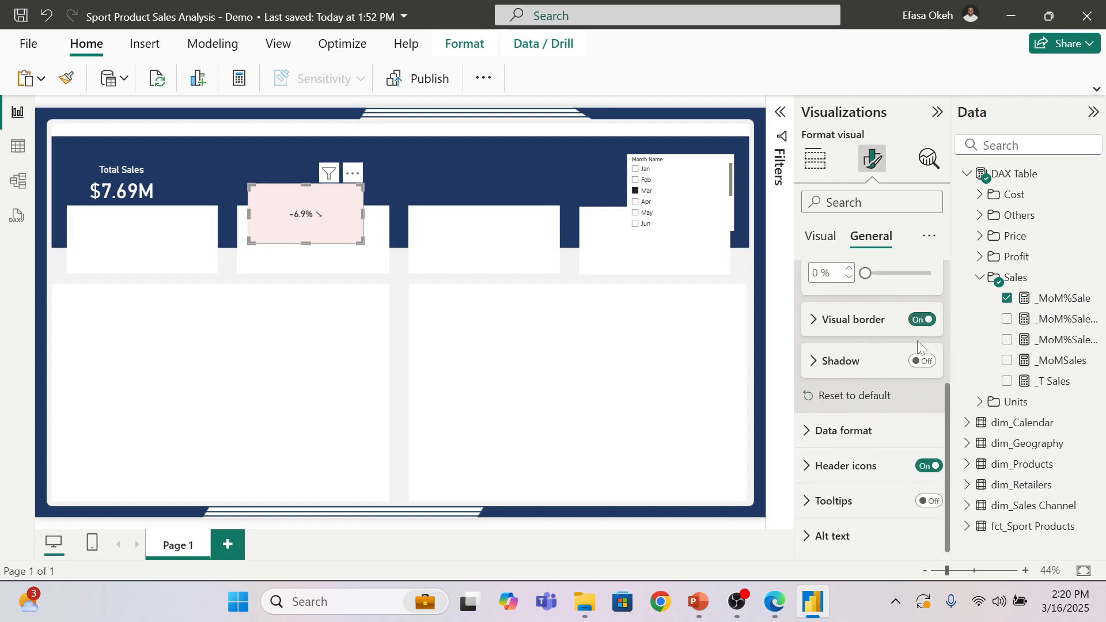
pyautogui.click(839, 327)
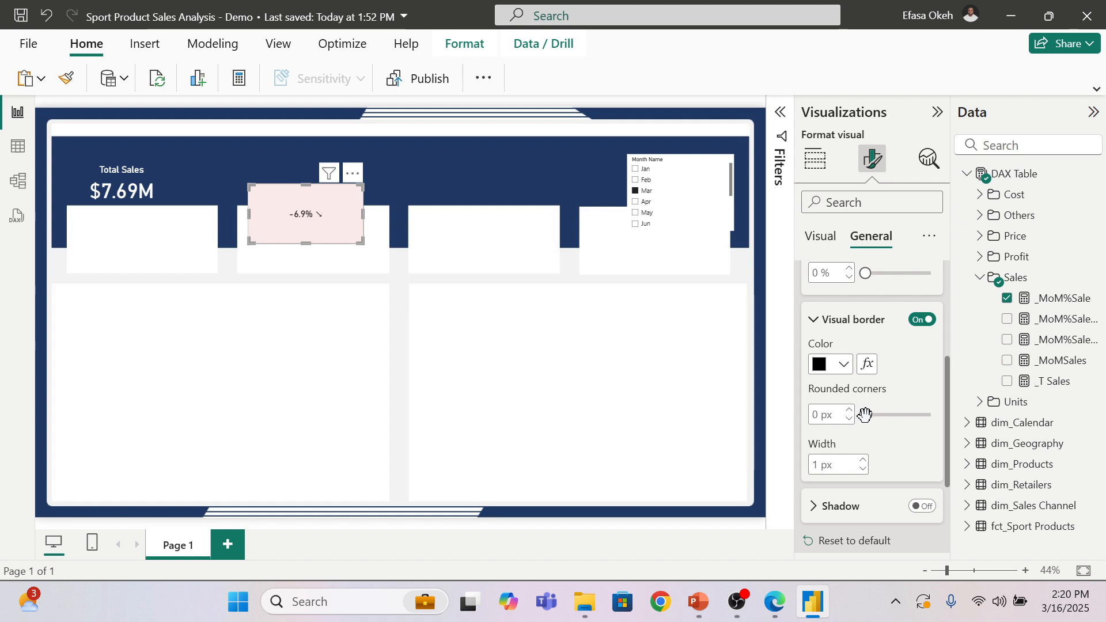
pyautogui.moveTo(865, 414); pyautogui.dragTo(897, 415)
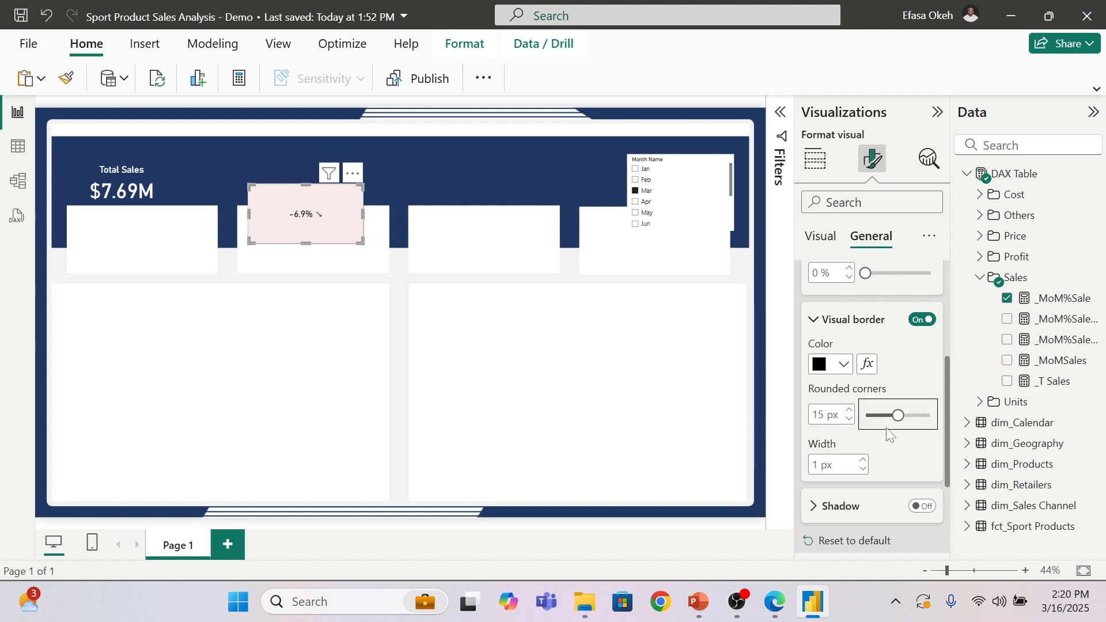
pyautogui.moveTo(363, 242); pyautogui.dragTo(300, 208)
pyautogui.moveTo(898, 415); pyautogui.dragTo(887, 415)
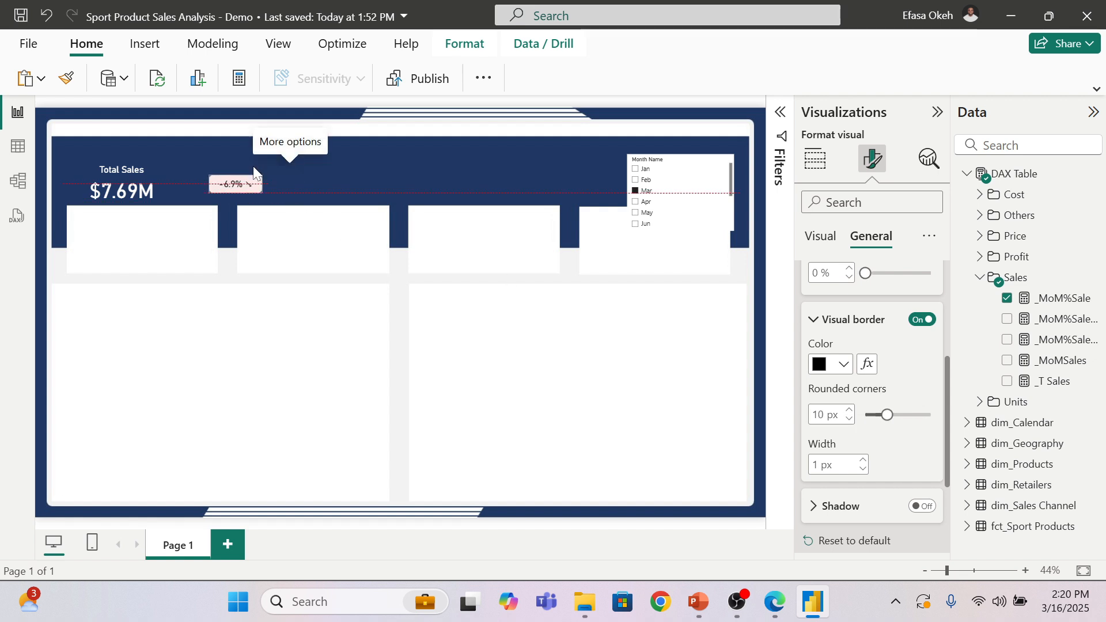
# Step: Place the small _MoM%Sale card directly beside the Total Sales value in the blue header band
pyautogui.moveTo(286, 176); pyautogui.dragTo(210, 194)
pyautogui.click(250, 188)
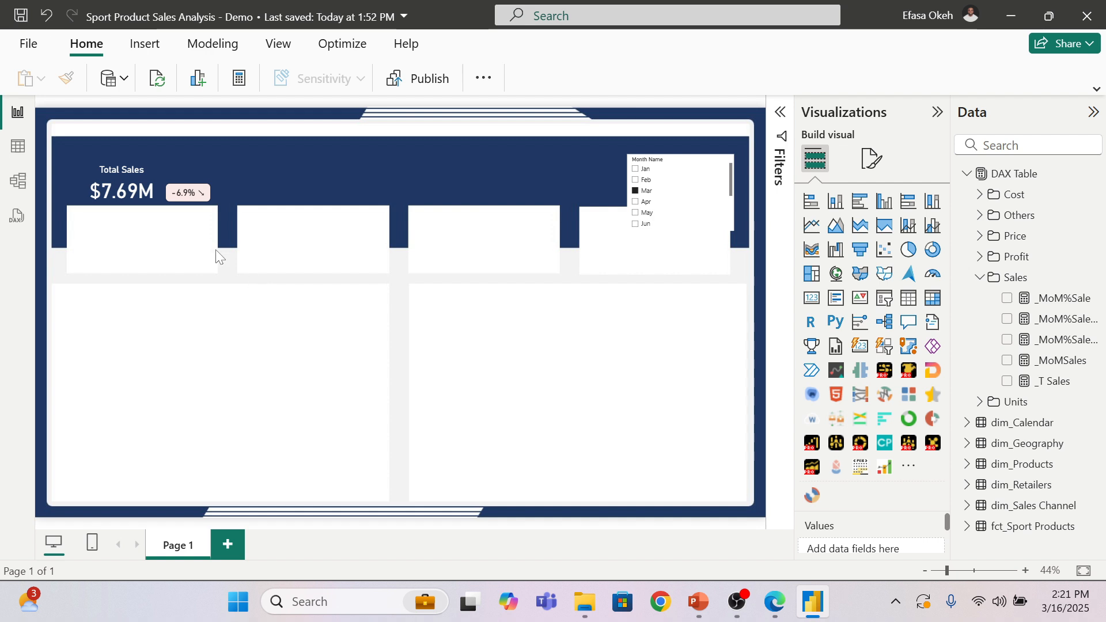
pyautogui.click(197, 196)
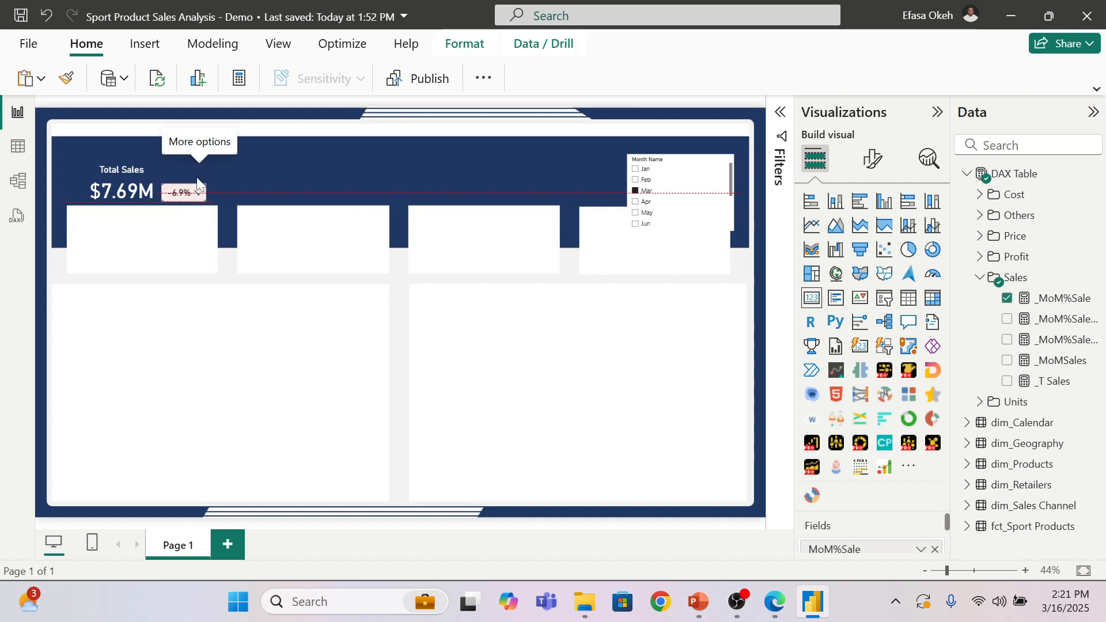
pyautogui.moveTo(196, 178); pyautogui.dragTo(198, 178)
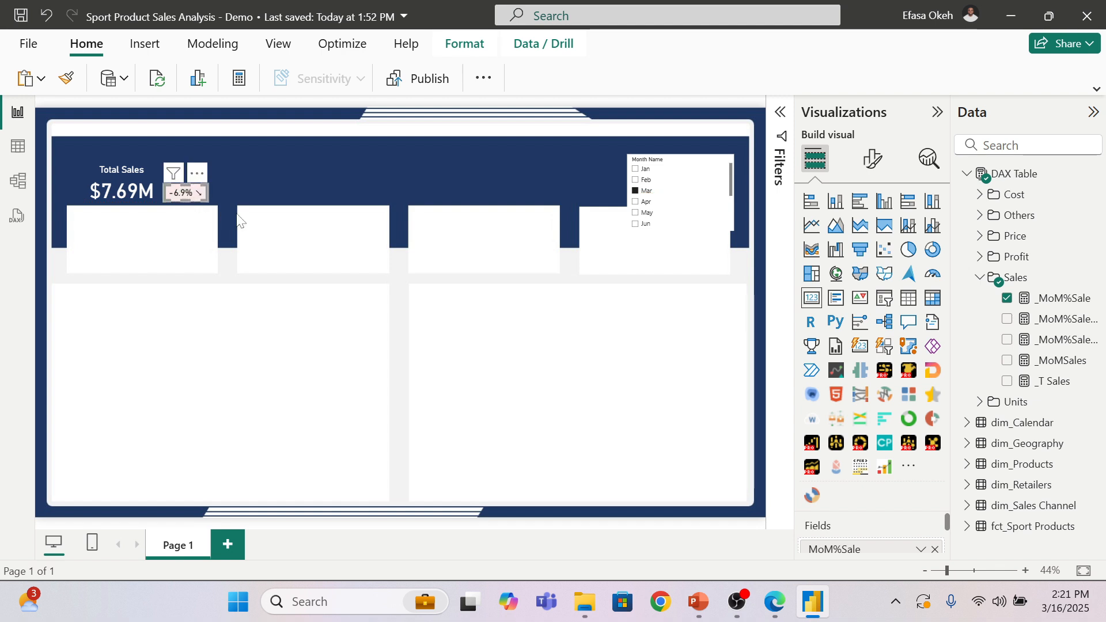
pyautogui.click(262, 223)
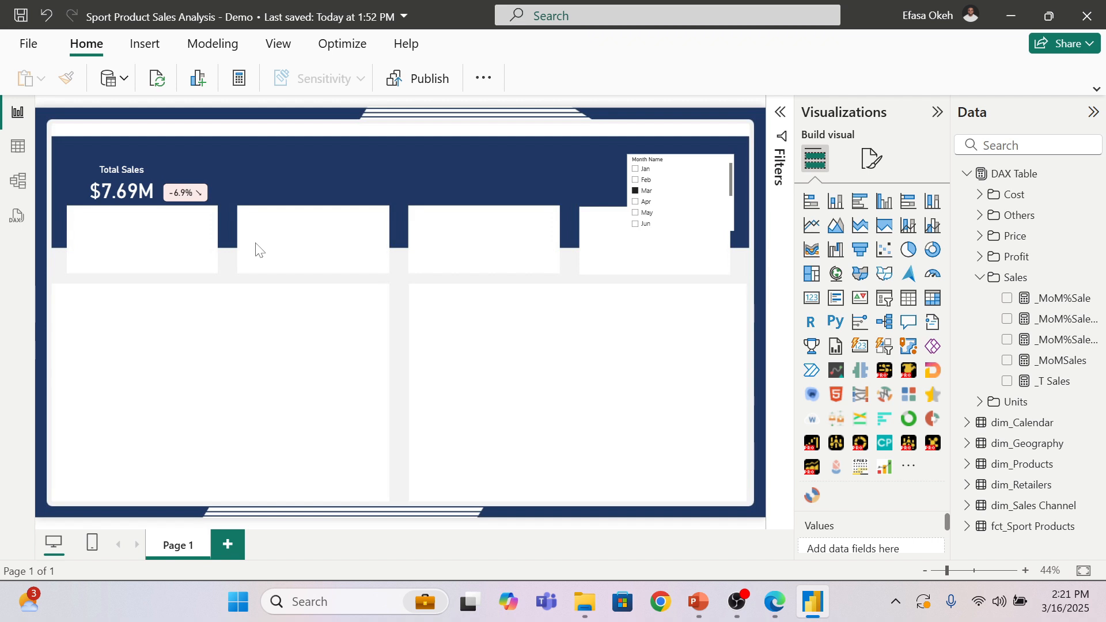
# Step: Conditionally format the _MoM%Sale card's callout value color by field value, based on the _MoM%SaleColor measure
pyautogui.click(182, 199)
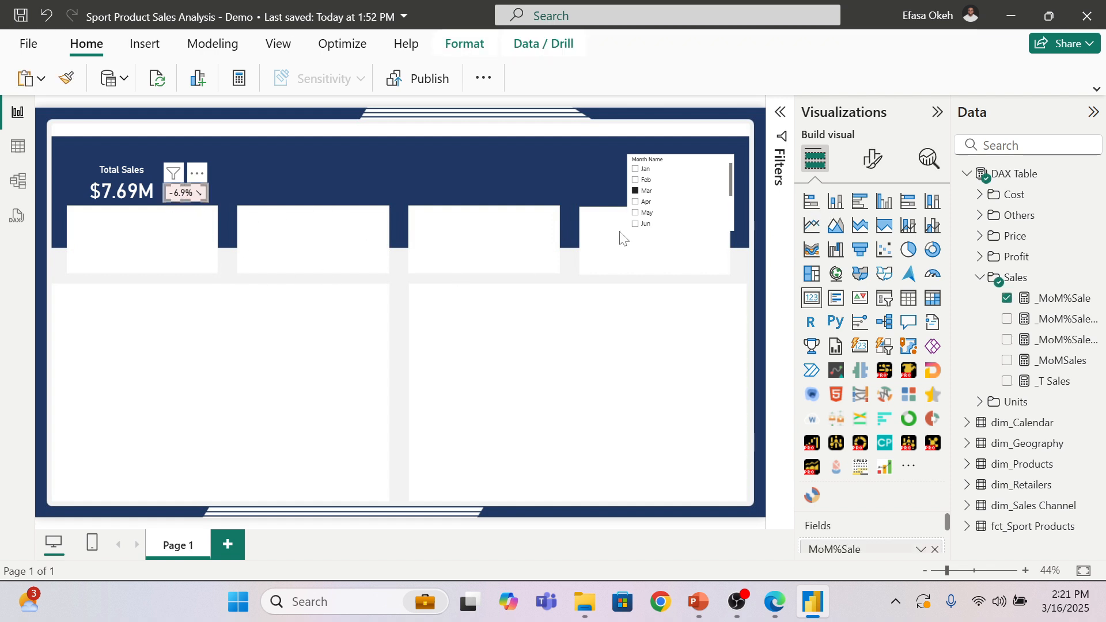
pyautogui.click(873, 161)
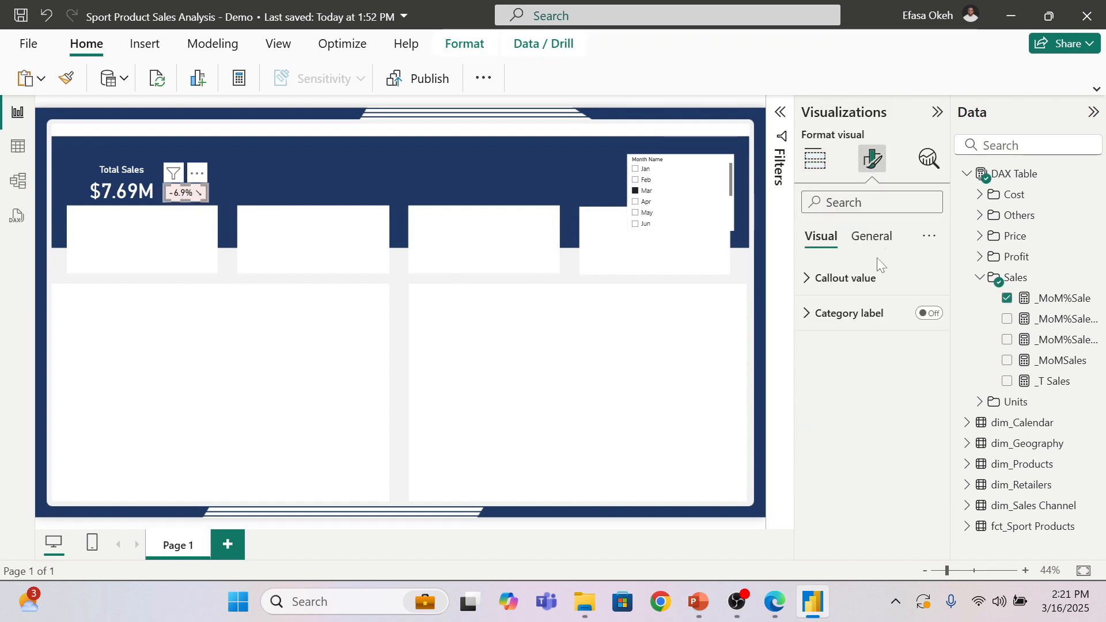
pyautogui.click(844, 278)
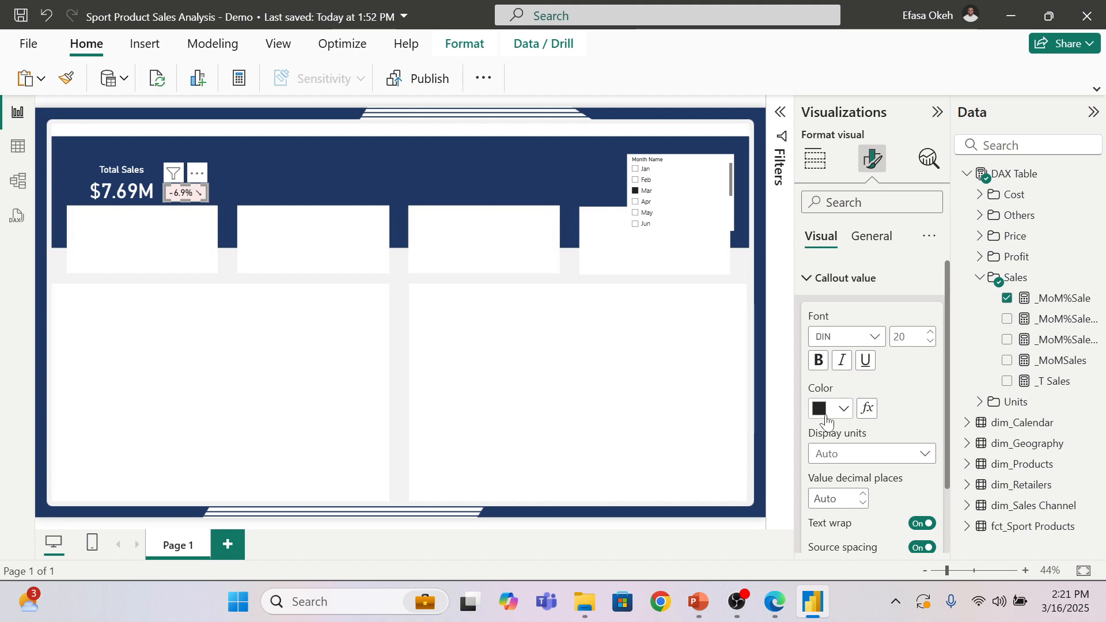
pyautogui.click(868, 409)
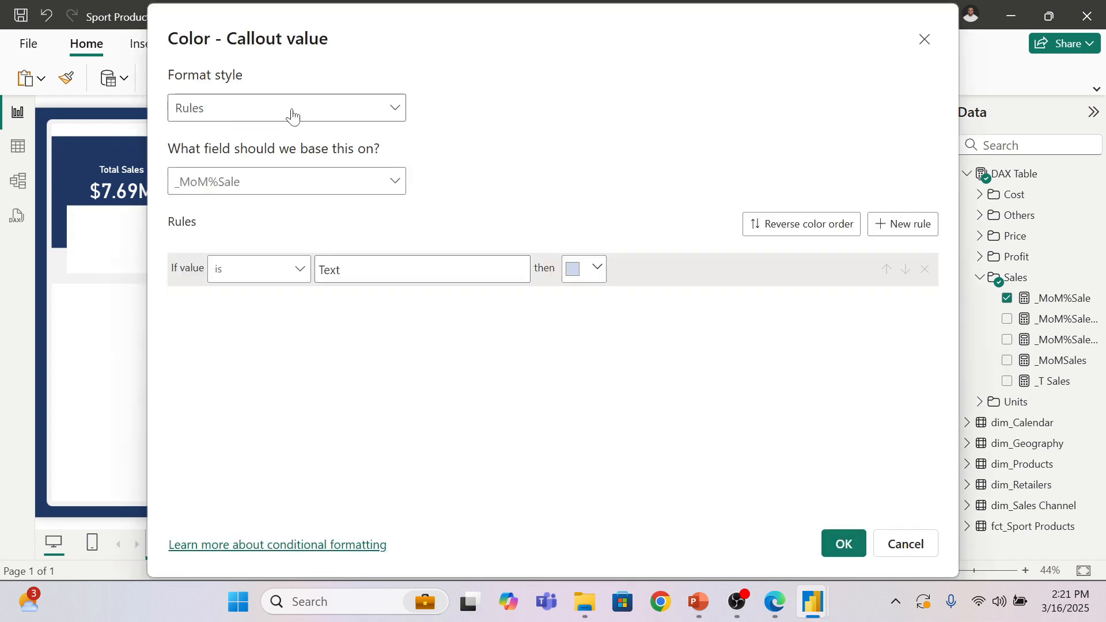
pyautogui.click(225, 109)
pyautogui.click(217, 192)
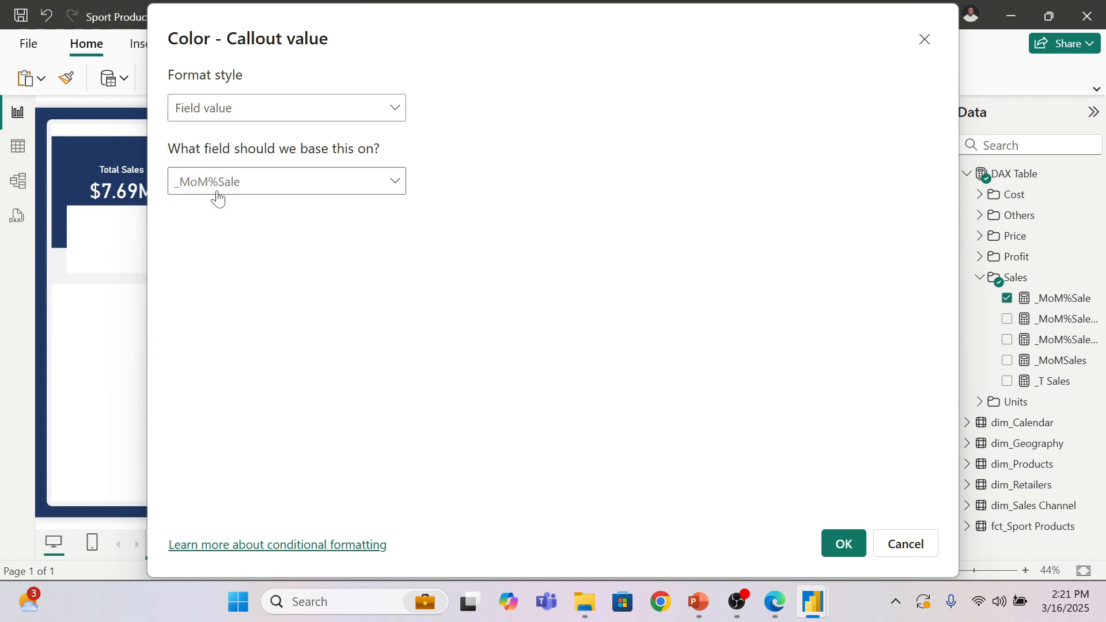
pyautogui.click(200, 183)
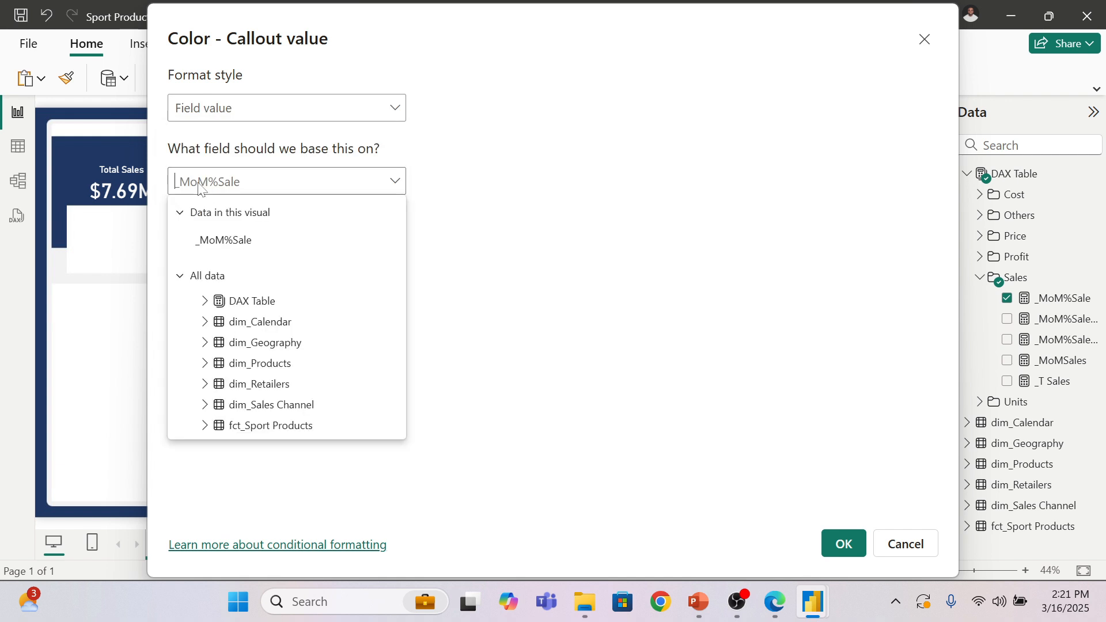
pyautogui.click(205, 300)
pyautogui.scroll(-2, 242, 380)
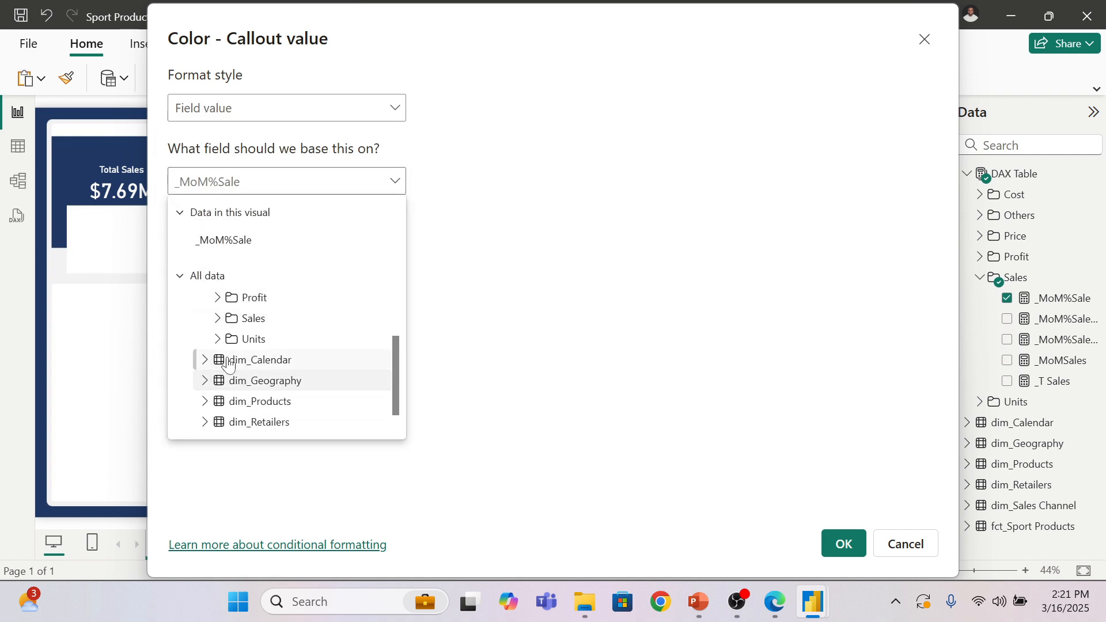
pyautogui.click(216, 318)
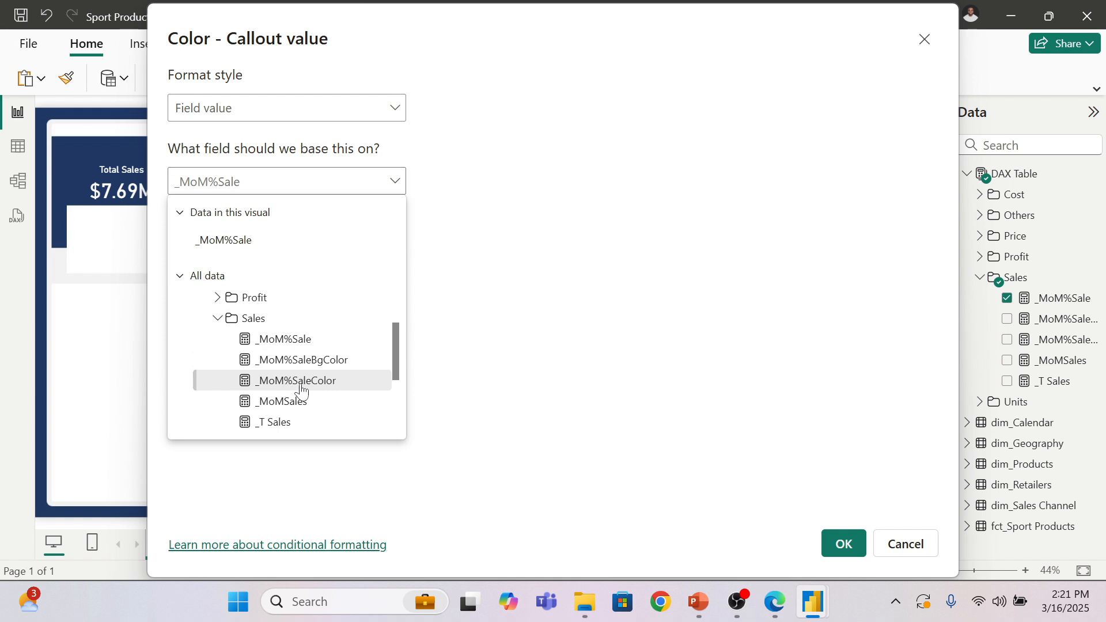
pyautogui.click(301, 385)
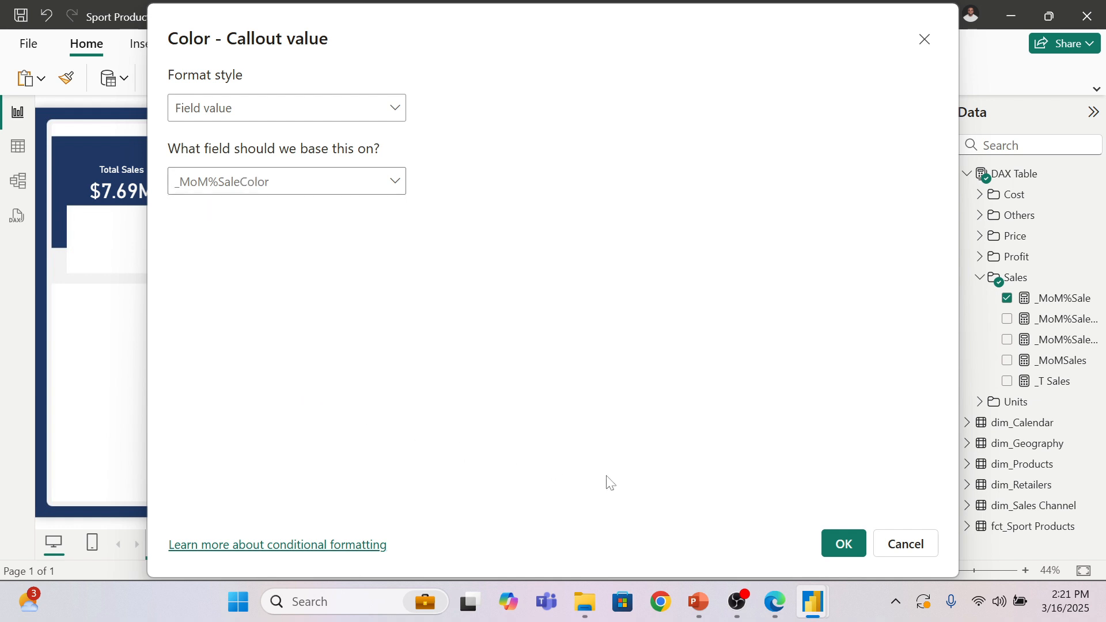
pyautogui.click(844, 547)
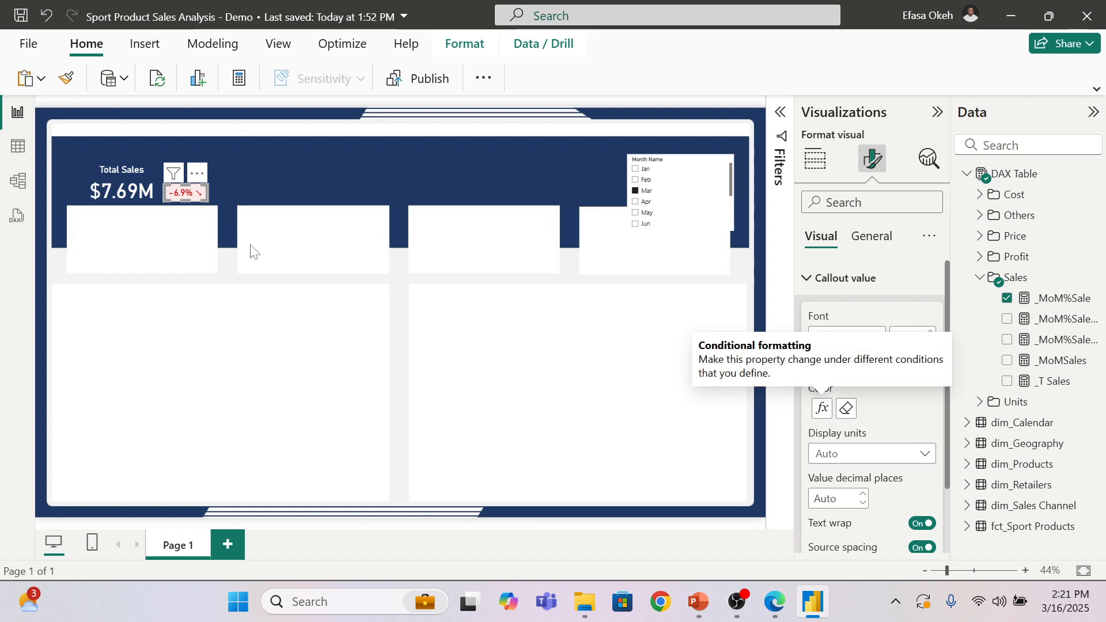
pyautogui.click(285, 323)
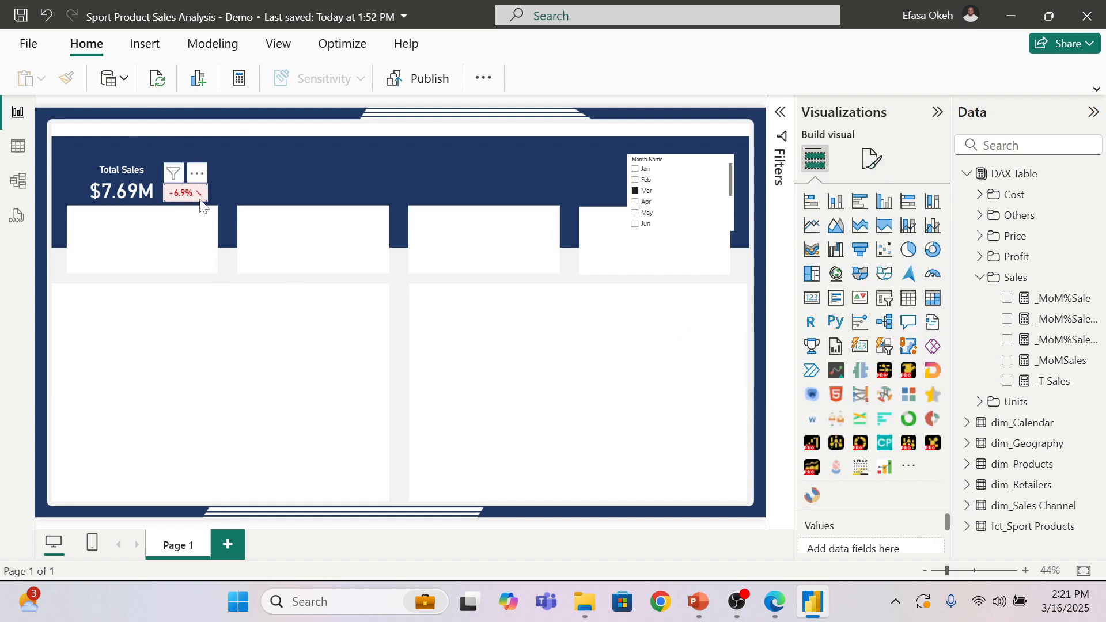
# Step: Test the indicator's text and background colors by filtering the month slicer to Apr, May and Jun, and back to Mar
pyautogui.click(647, 203)
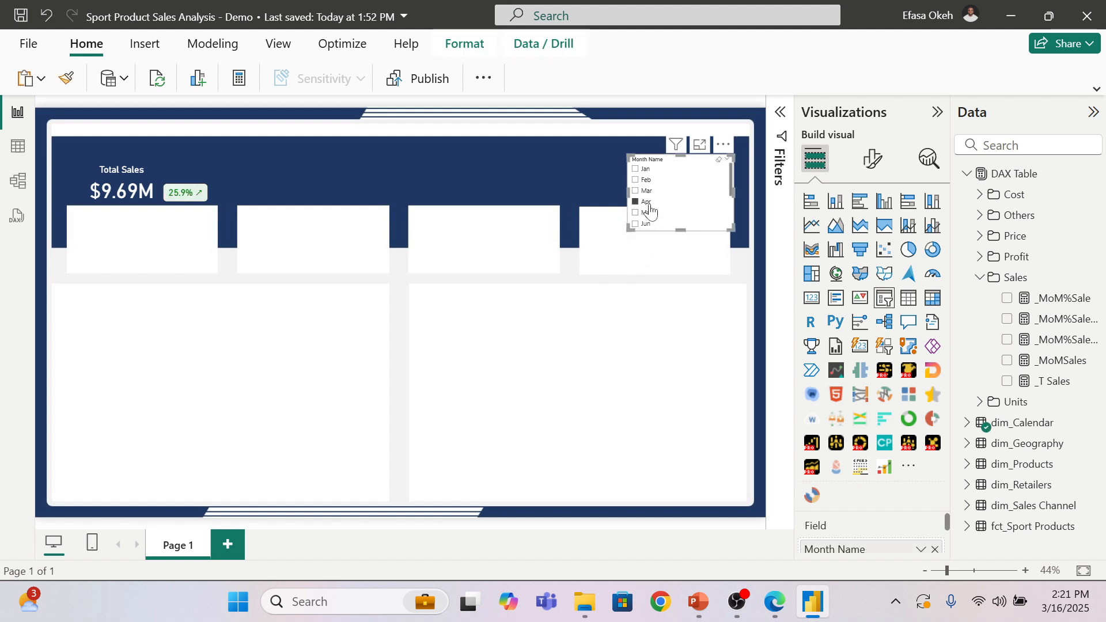
pyautogui.click(650, 213)
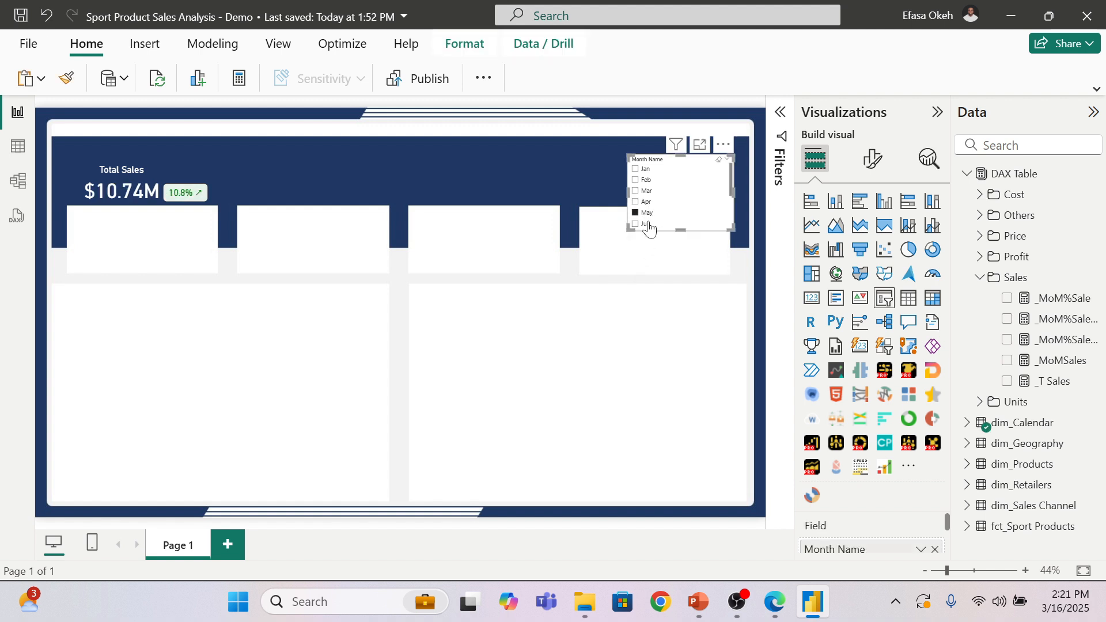
pyautogui.click(646, 224)
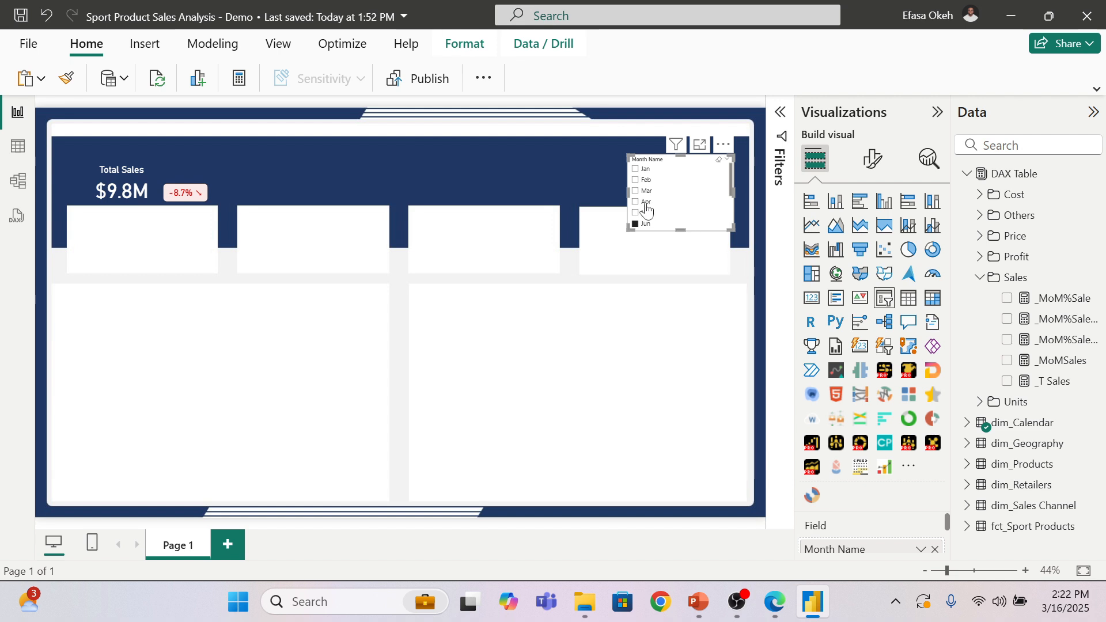
pyautogui.click(647, 202)
pyautogui.click(645, 191)
pyautogui.click(362, 227)
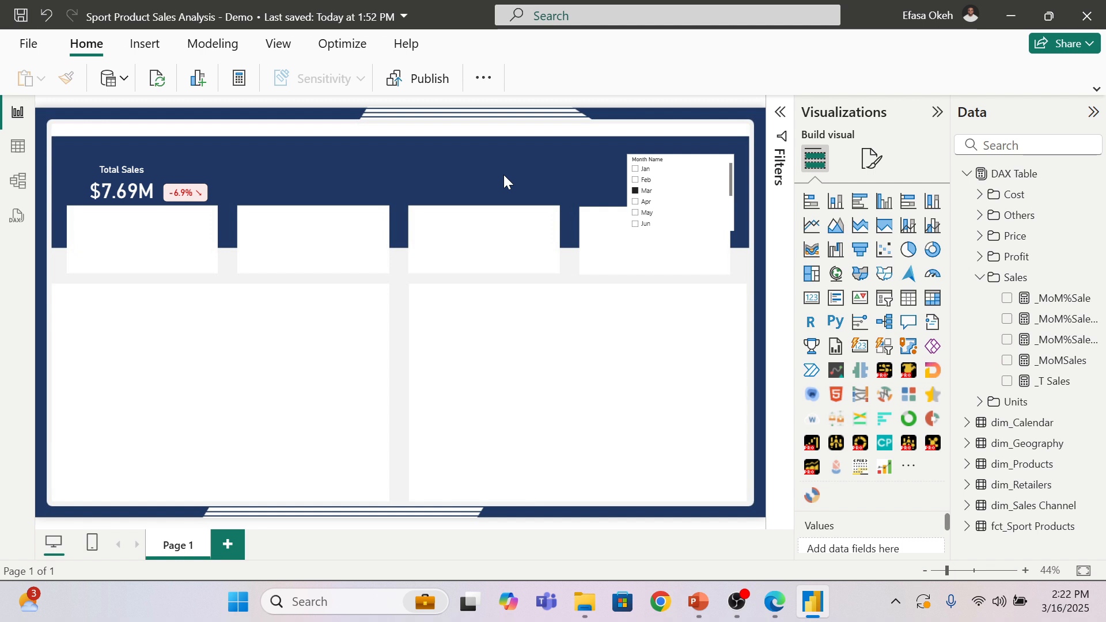
# Step: Duplicate the Total Sales card and place the copy in the first white KPI box below the header
pyautogui.click(782, 601)
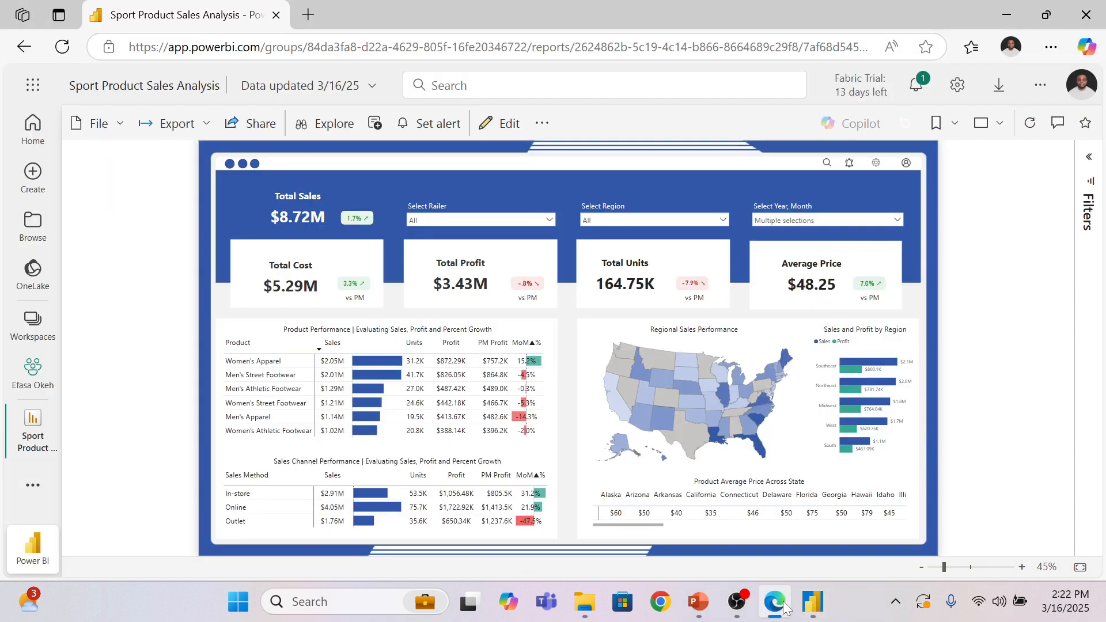
pyautogui.click(783, 601)
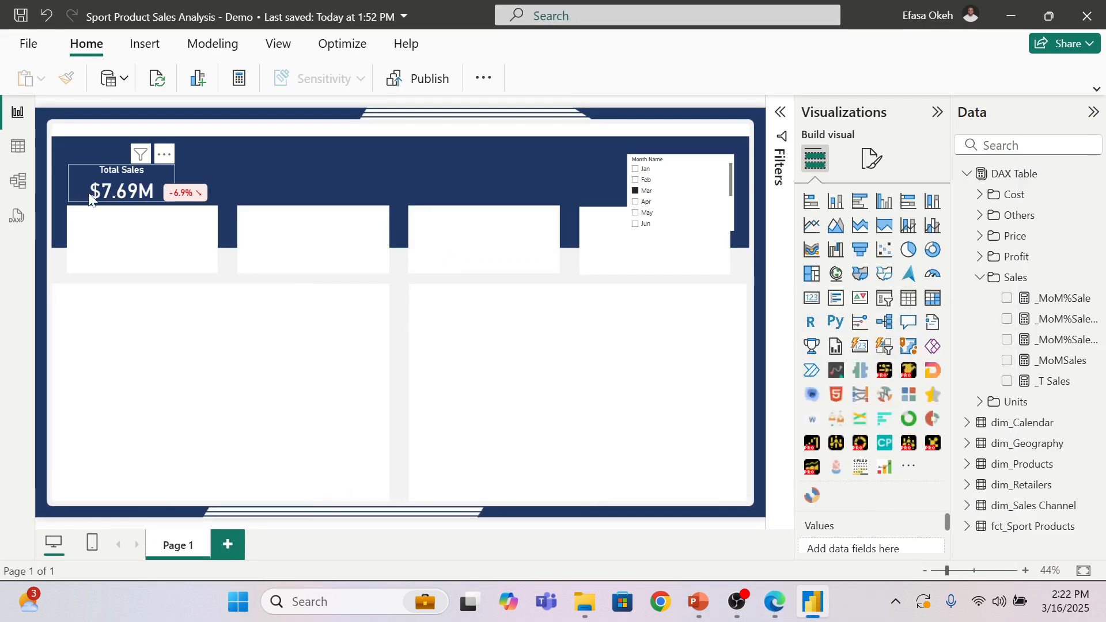
pyautogui.click(109, 188)
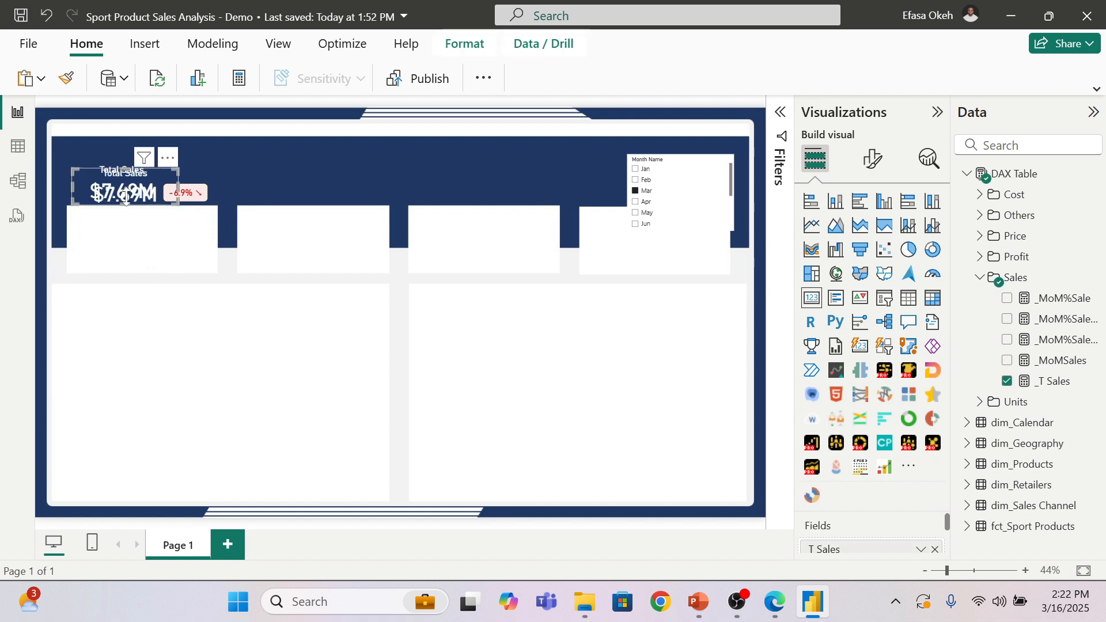
pyautogui.moveTo(126, 190); pyautogui.dragTo(139, 247)
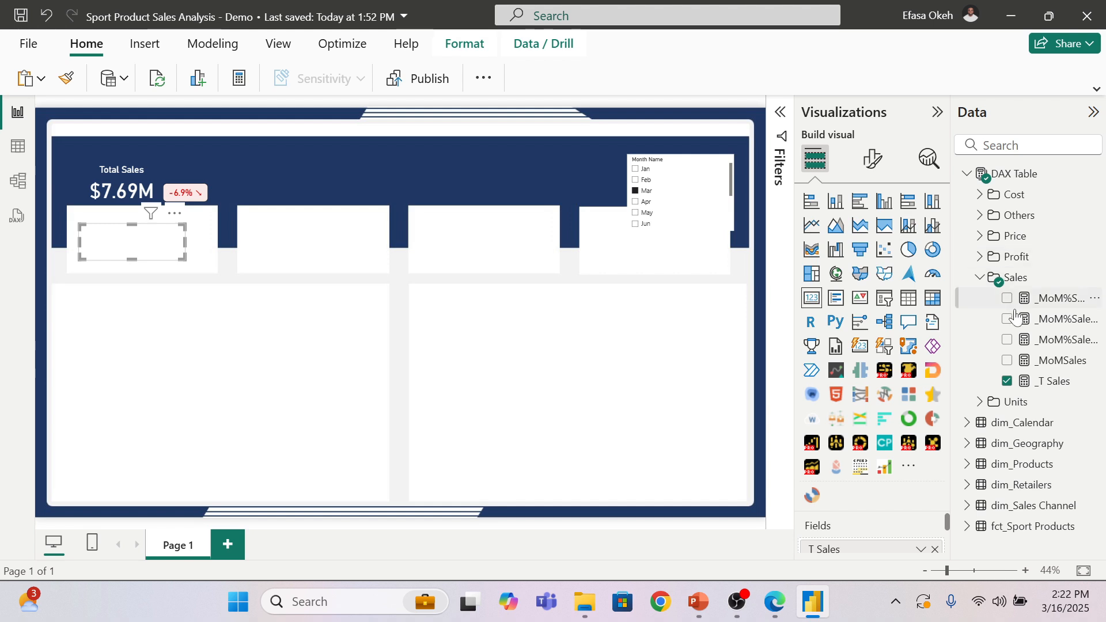
# Step: Replace the copied card's _T Sales measure with the _T Cost measure from the Cost folder
pyautogui.click(1007, 381)
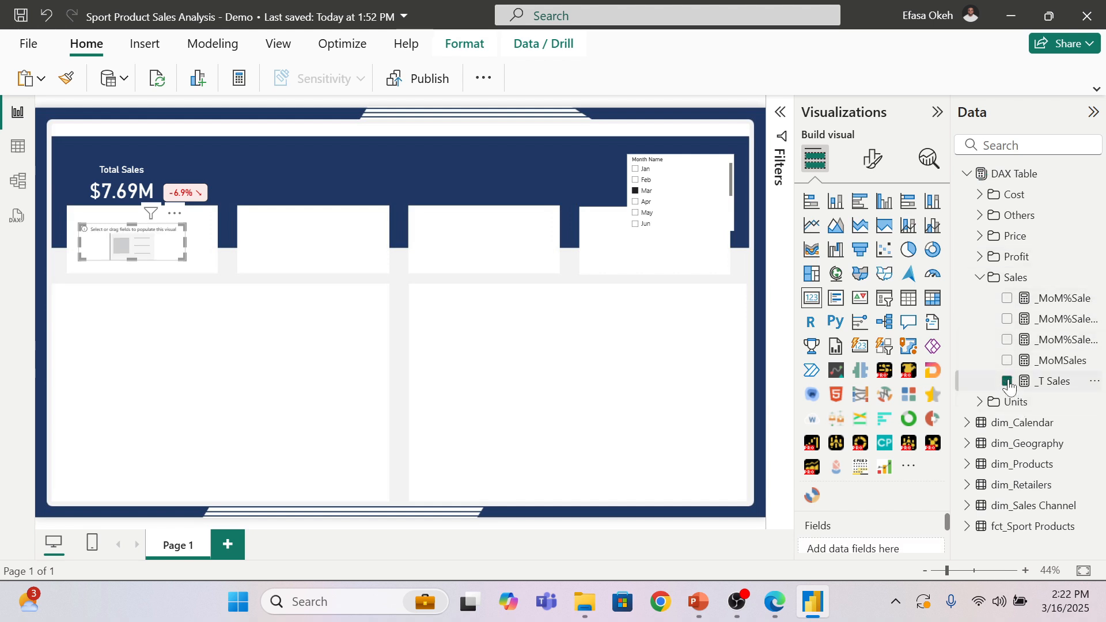
pyautogui.click(979, 277)
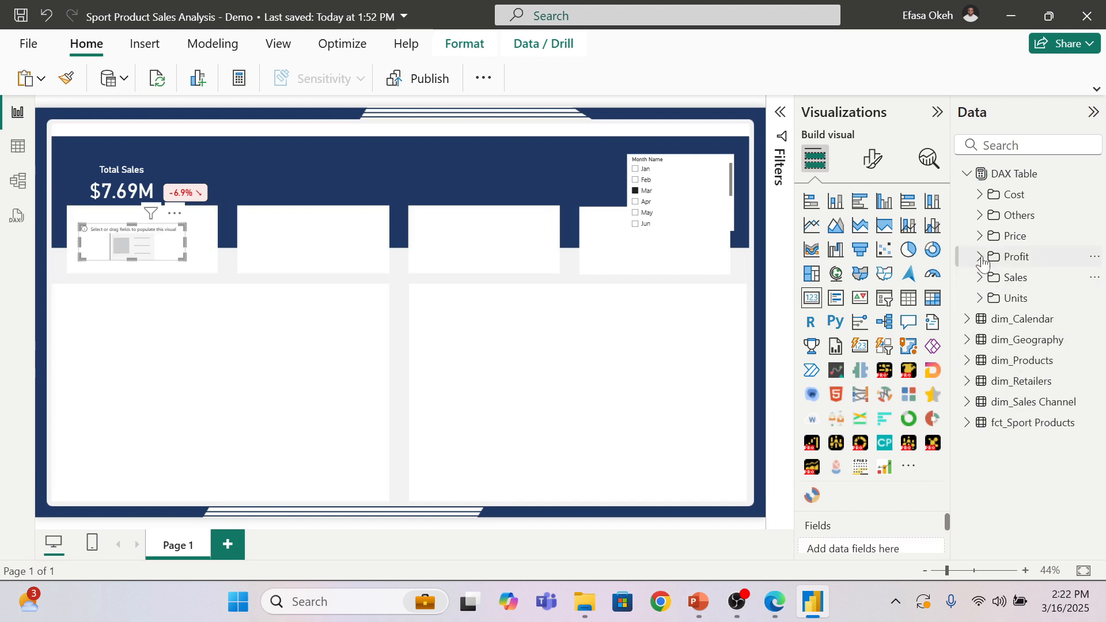
pyautogui.click(980, 194)
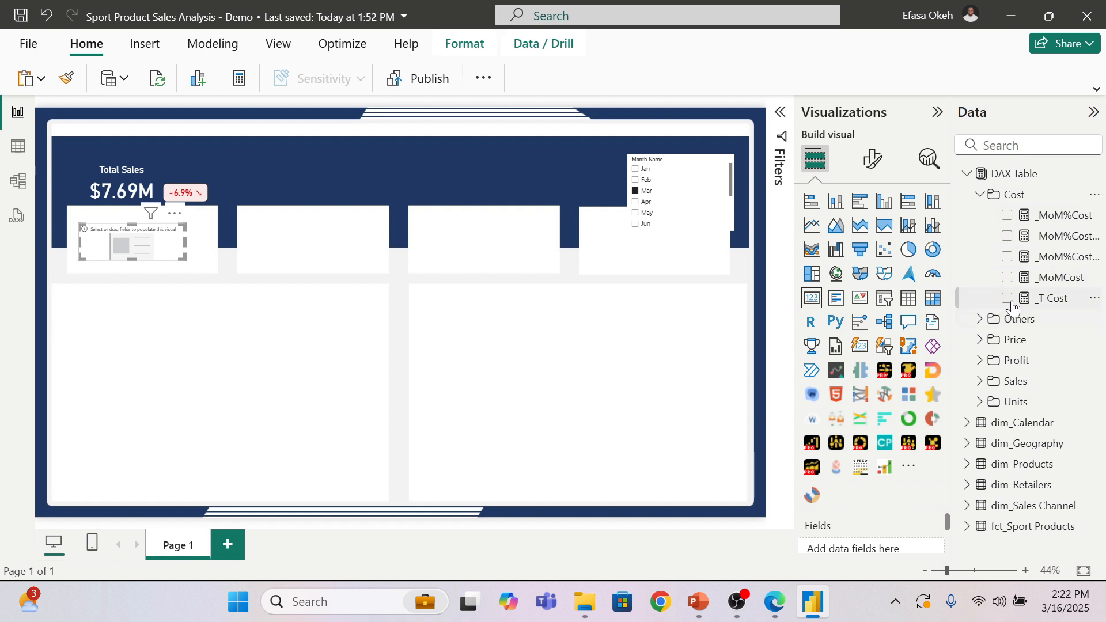
pyautogui.click(1006, 298)
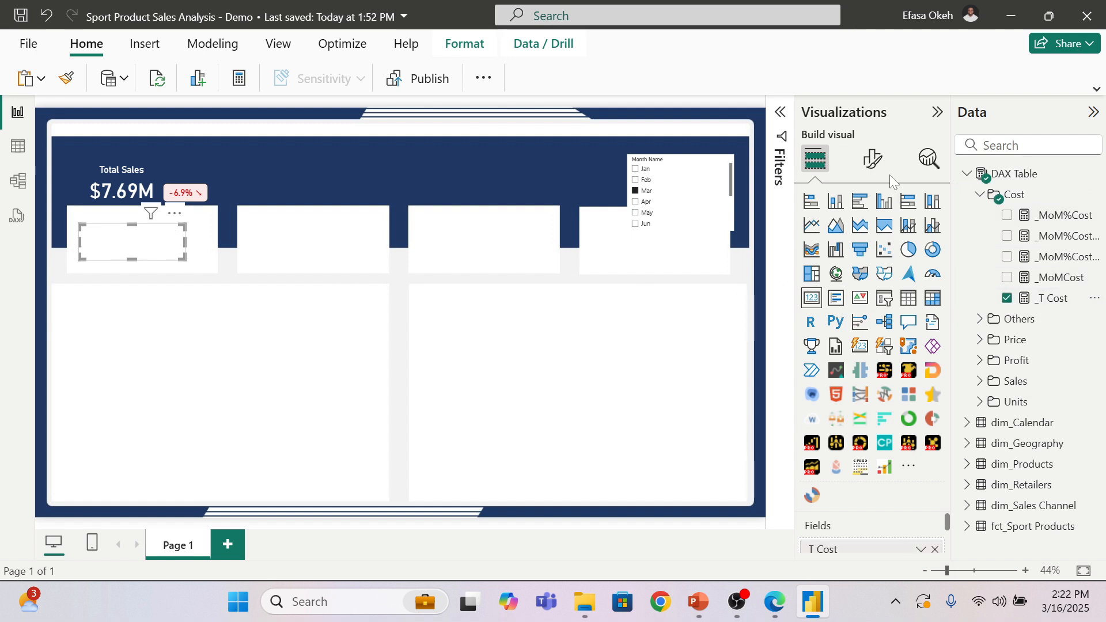
# Step: Set the _T Cost card's callout value color to black and nudge the card slightly upward
pyautogui.click(873, 167)
pyautogui.click(857, 278)
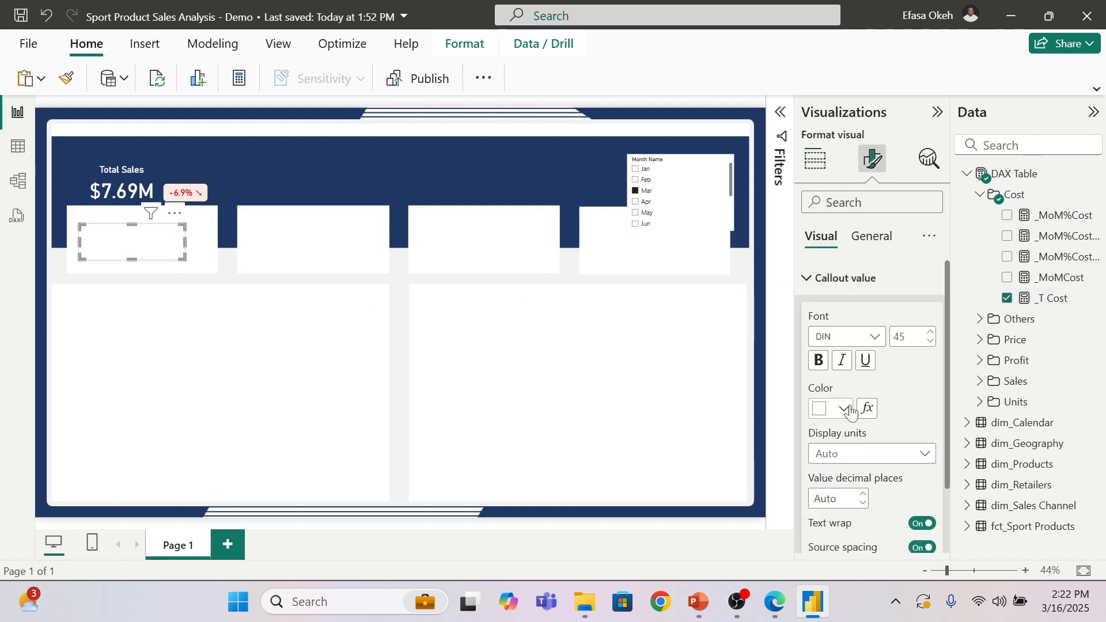
pyautogui.click(840, 412)
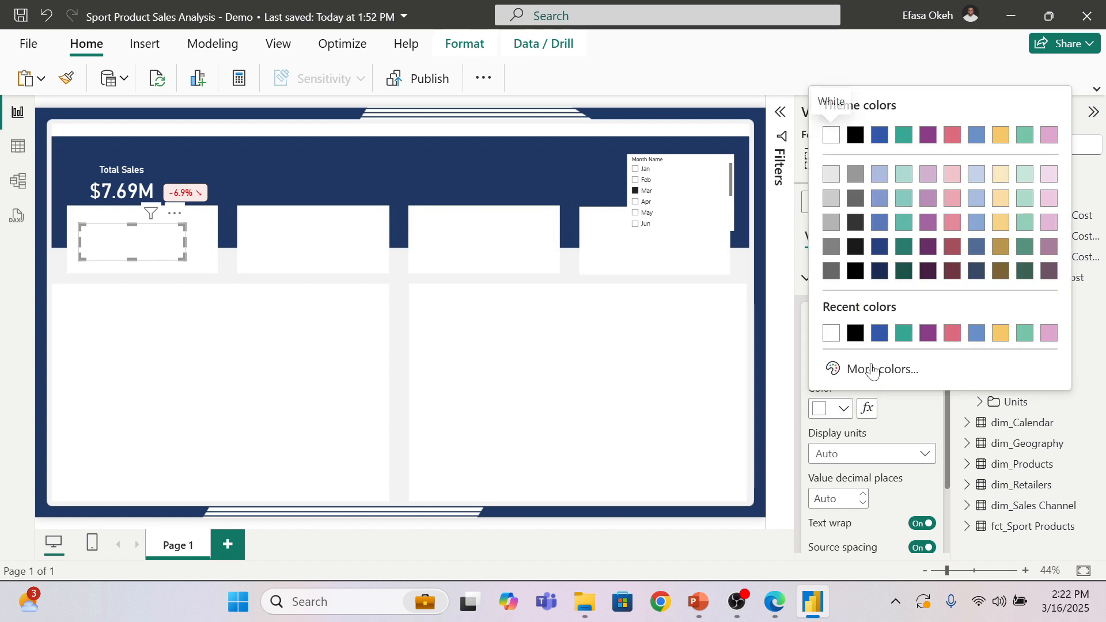
pyautogui.click(856, 333)
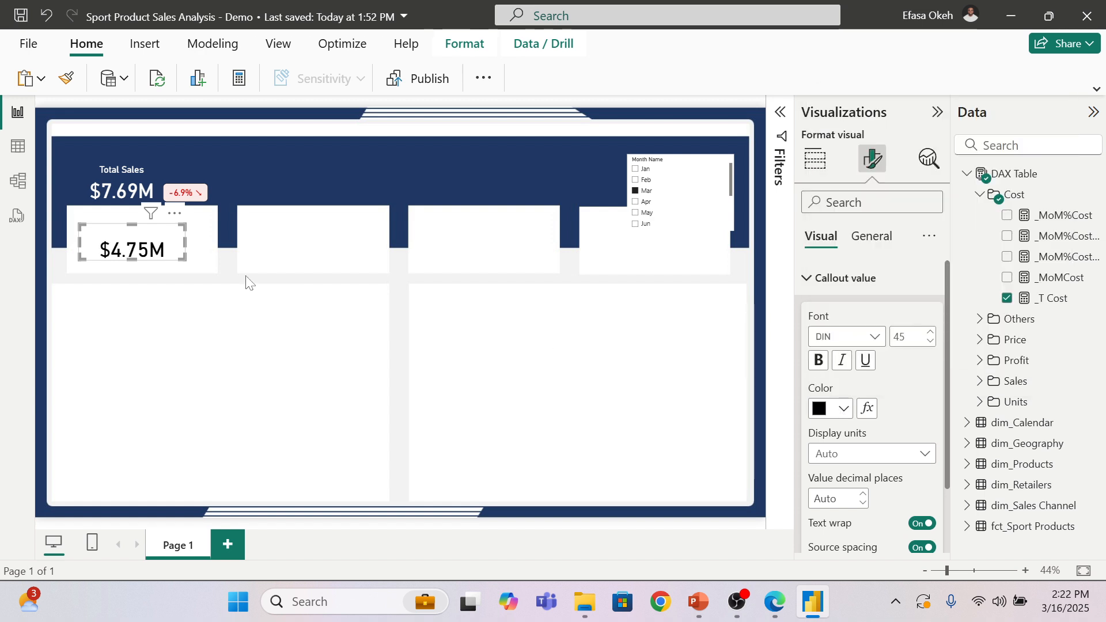
pyautogui.moveTo(155, 251)
pyautogui.mouseDown()
pyautogui.moveTo(156, 236)
pyautogui.moveTo(156, 247)
pyautogui.mouseUp()
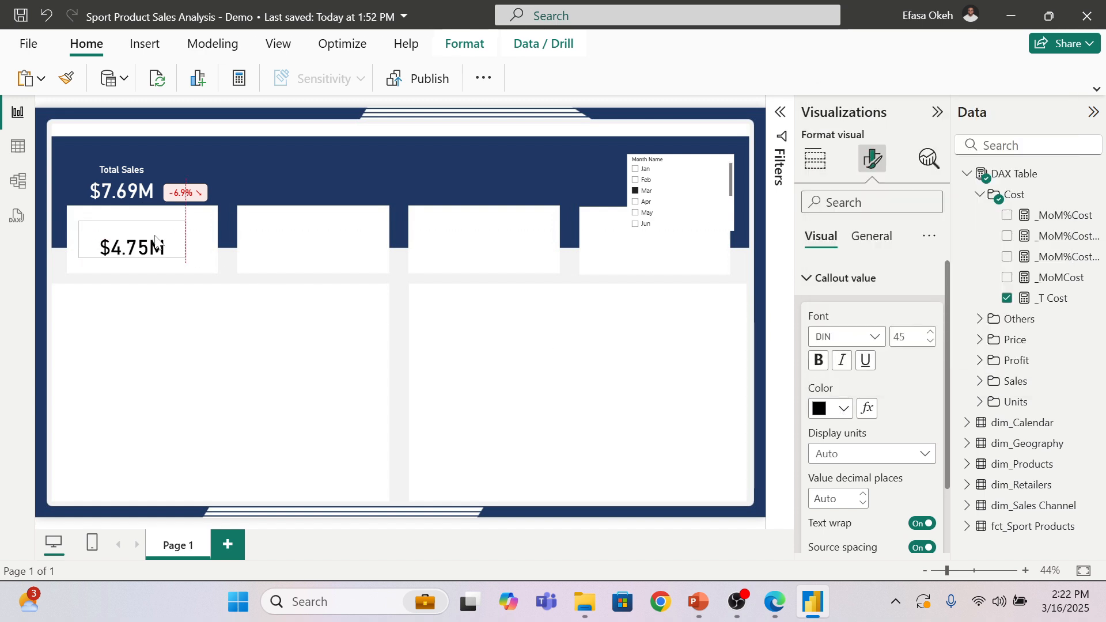
# Step: Change the _T Cost card's title to Total Cost and set its text color to black
pyautogui.click(845, 278)
pyautogui.click(872, 236)
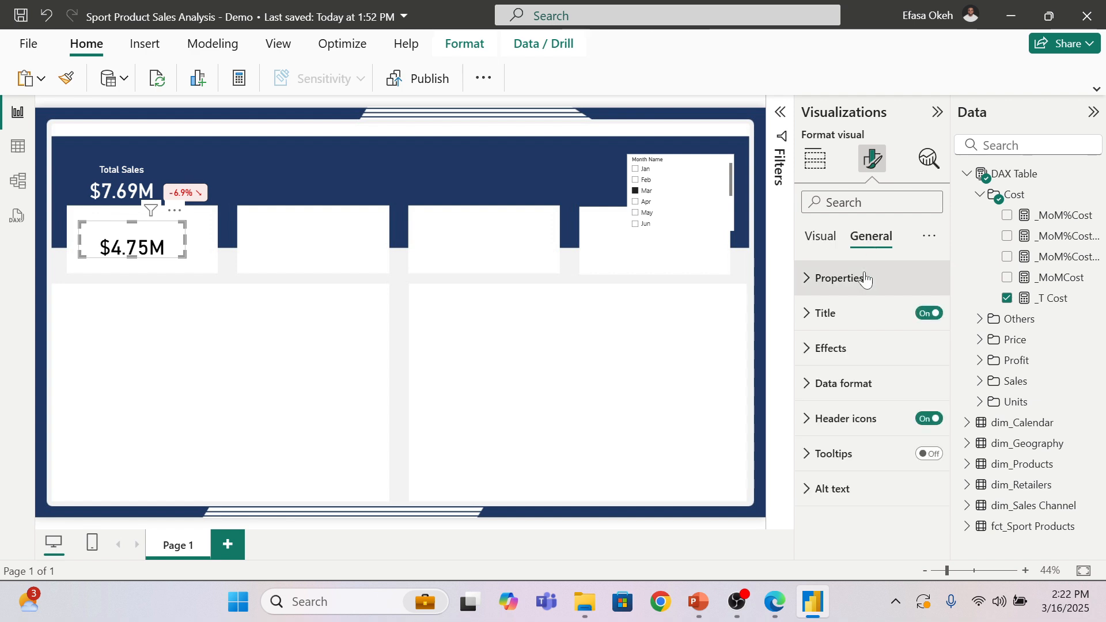
pyautogui.click(825, 313)
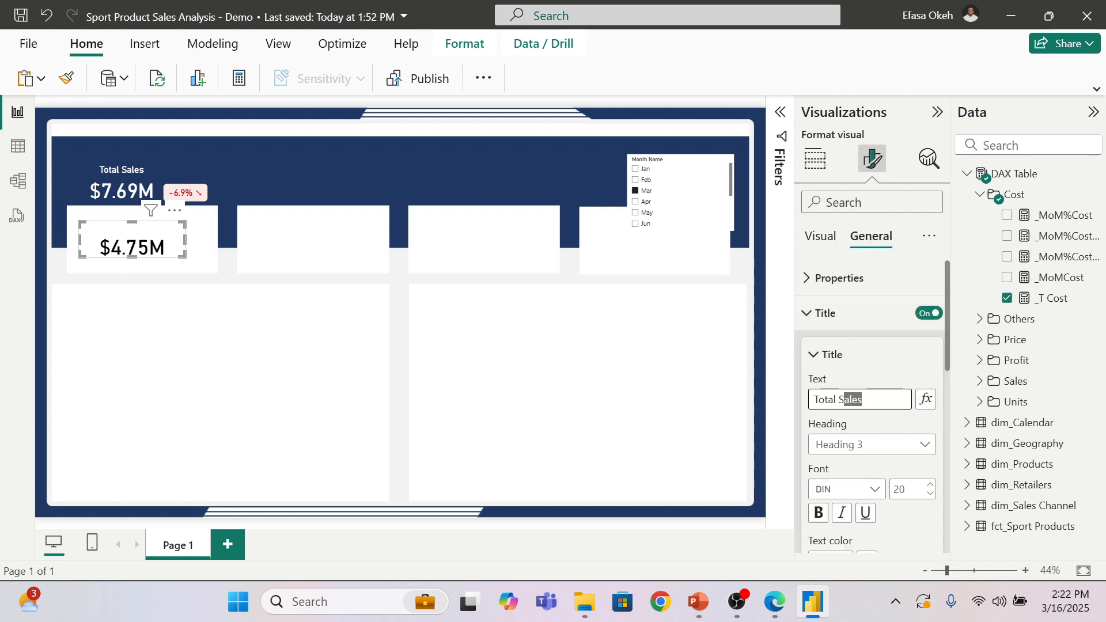
pyautogui.write('Cost')
pyautogui.scroll(-3, 864, 403)
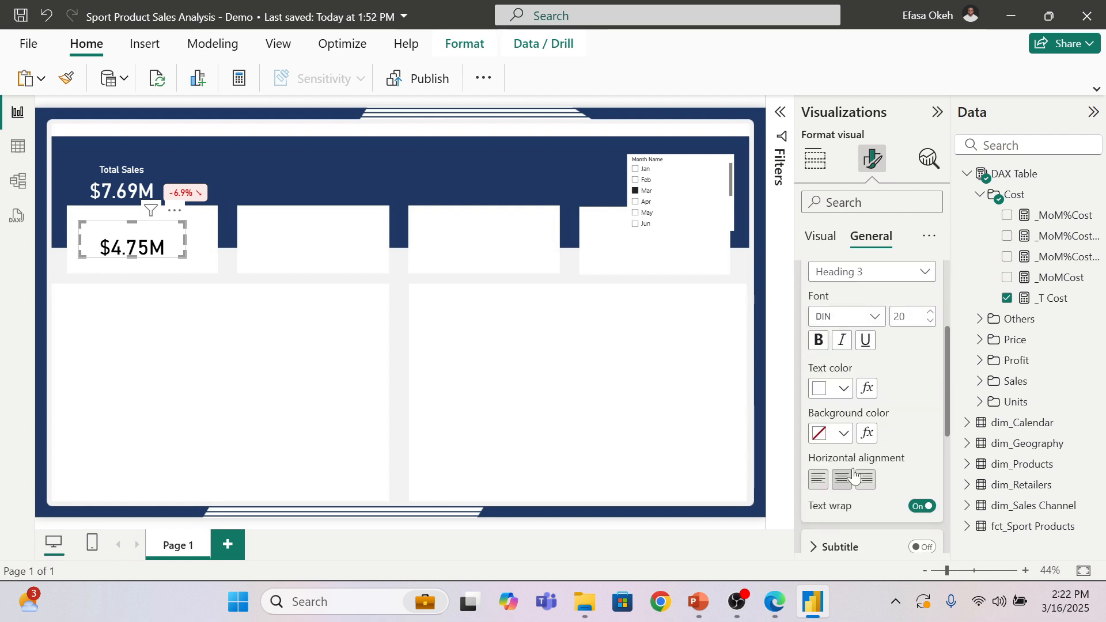
pyautogui.click(832, 388)
pyautogui.click(831, 313)
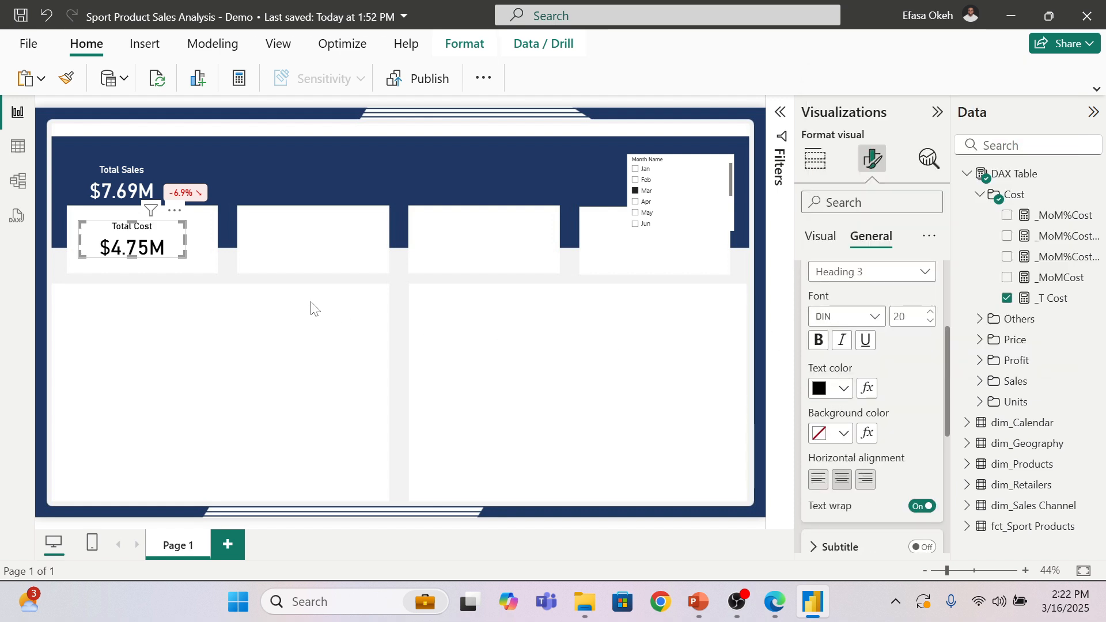
# Step: Narrow the Total Cost card slightly and align it beneath the Total Sales card within the first white box
pyautogui.moveTo(181, 256)
pyautogui.mouseDown()
pyautogui.moveTo(186, 264)
pyautogui.moveTo(170, 245)
pyautogui.mouseUp()
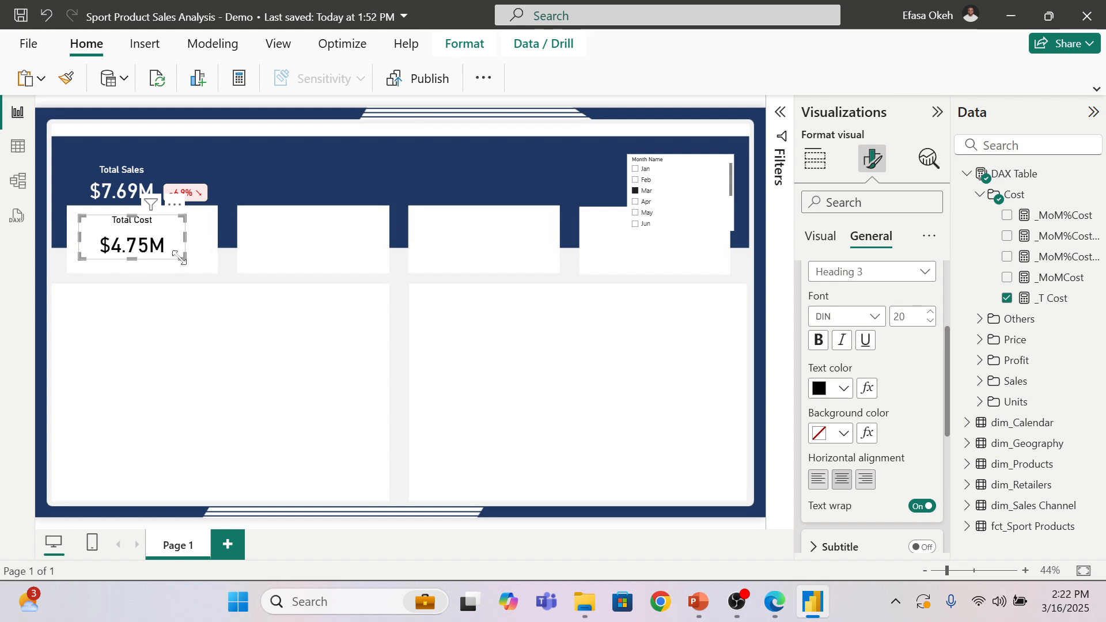
pyautogui.moveTo(184, 258); pyautogui.dragTo(175, 264)
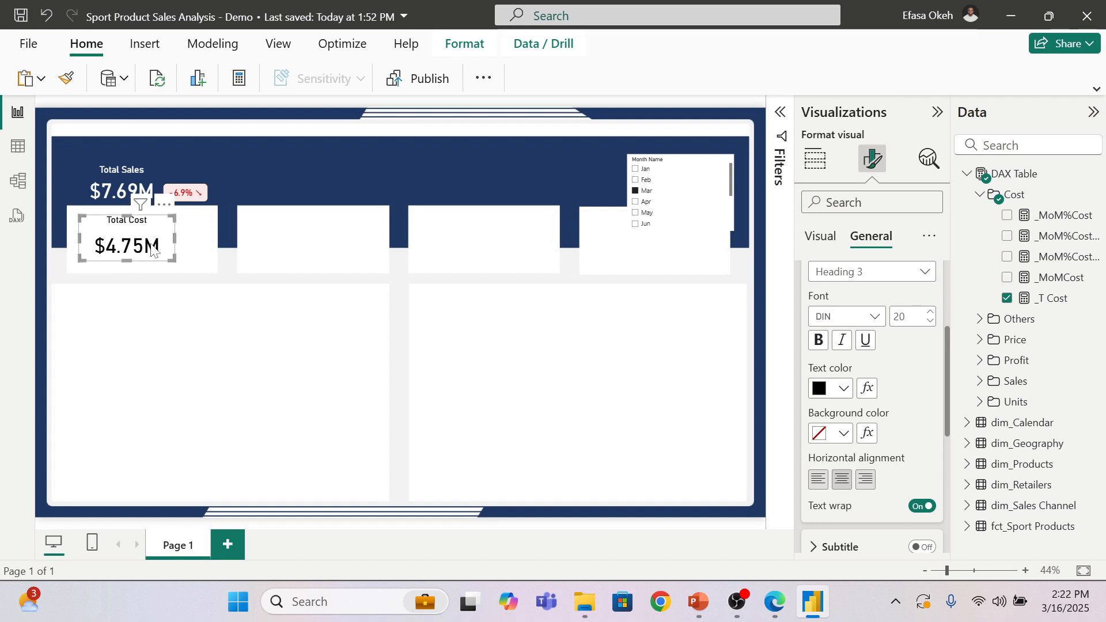
pyautogui.click(303, 360)
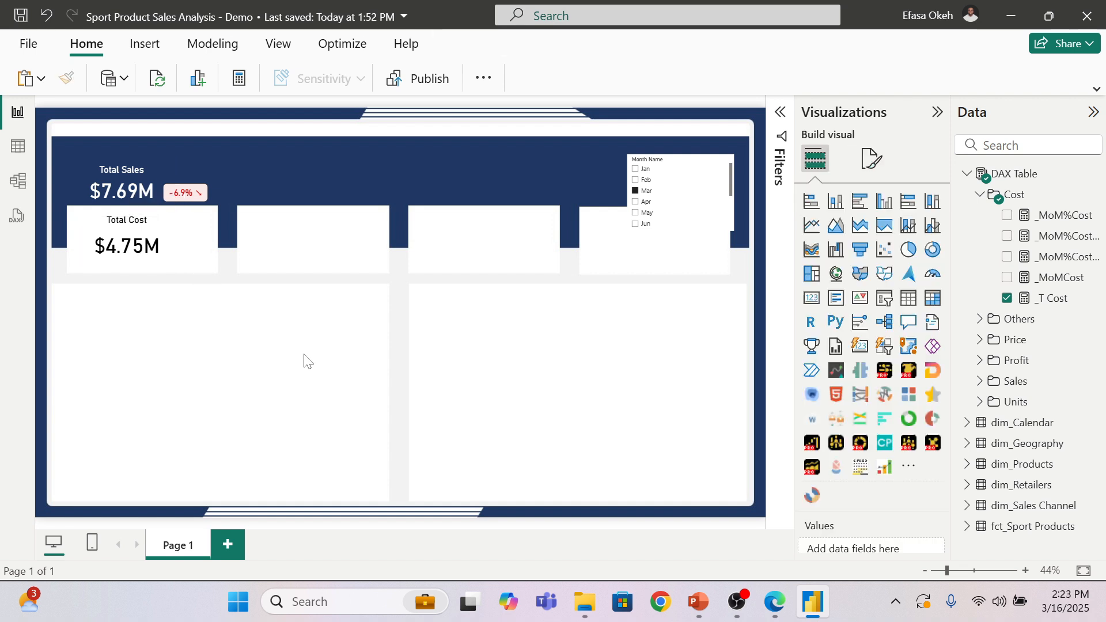
pyautogui.click(774, 598)
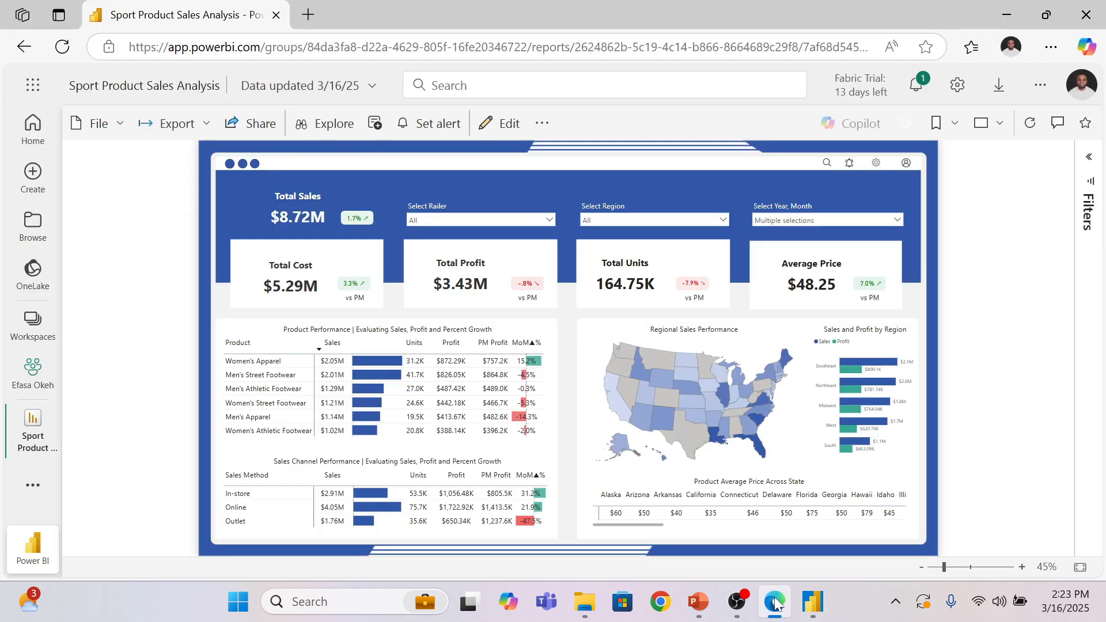
pyautogui.click(774, 602)
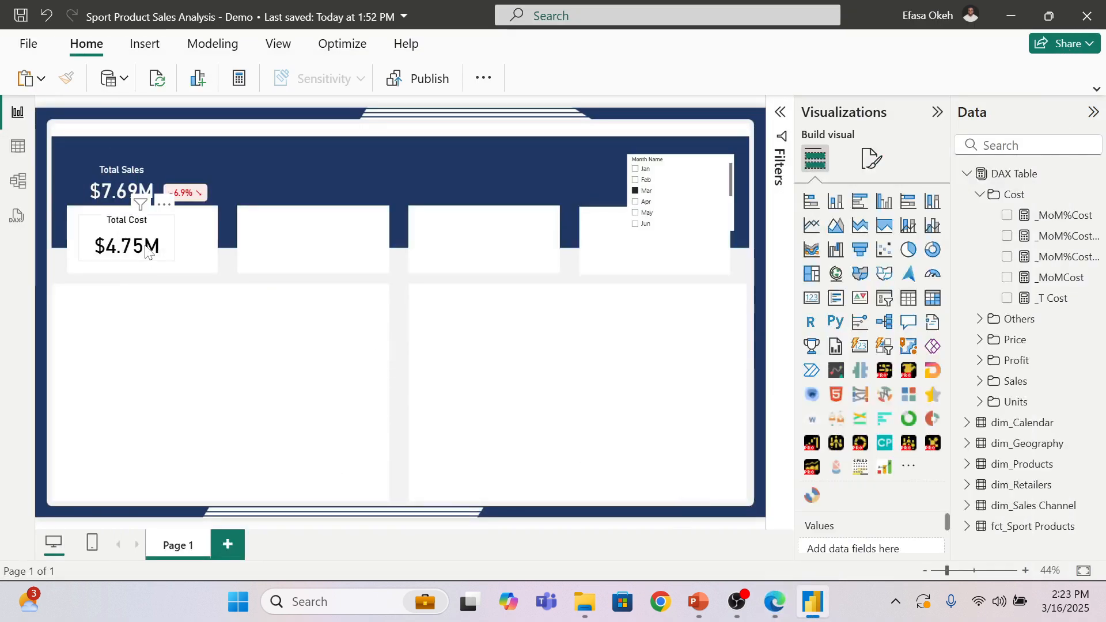
pyautogui.click(126, 253)
pyautogui.moveTo(139, 251); pyautogui.dragTo(134, 254)
pyautogui.click(205, 294)
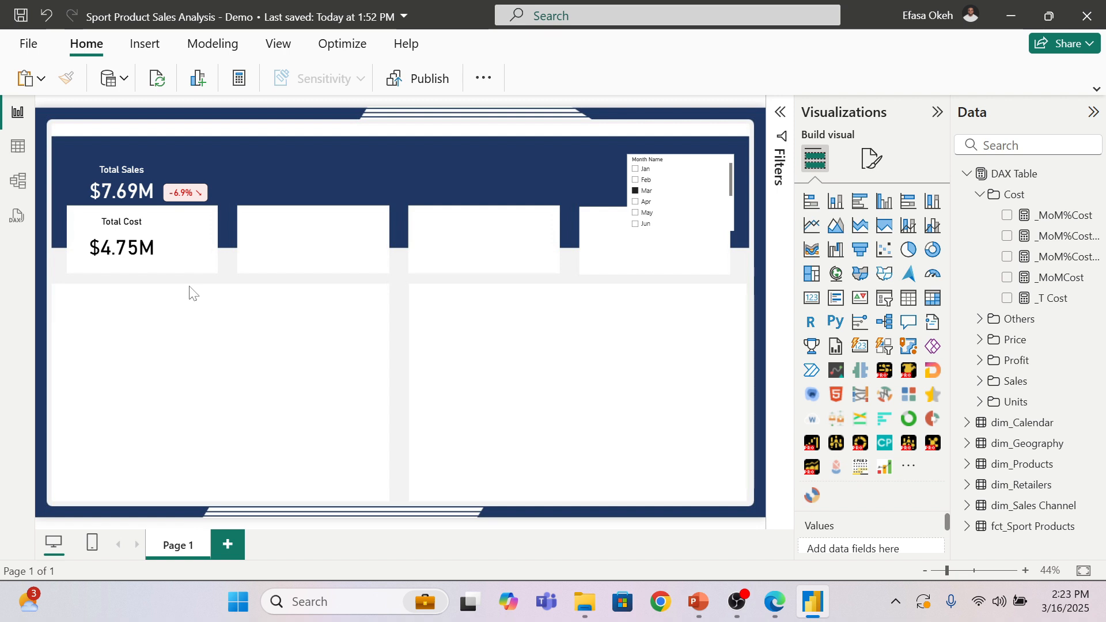
# Step: Duplicate the _MoM%Sale indicator card and place the copy beside the Total Cost value
pyautogui.click(190, 196)
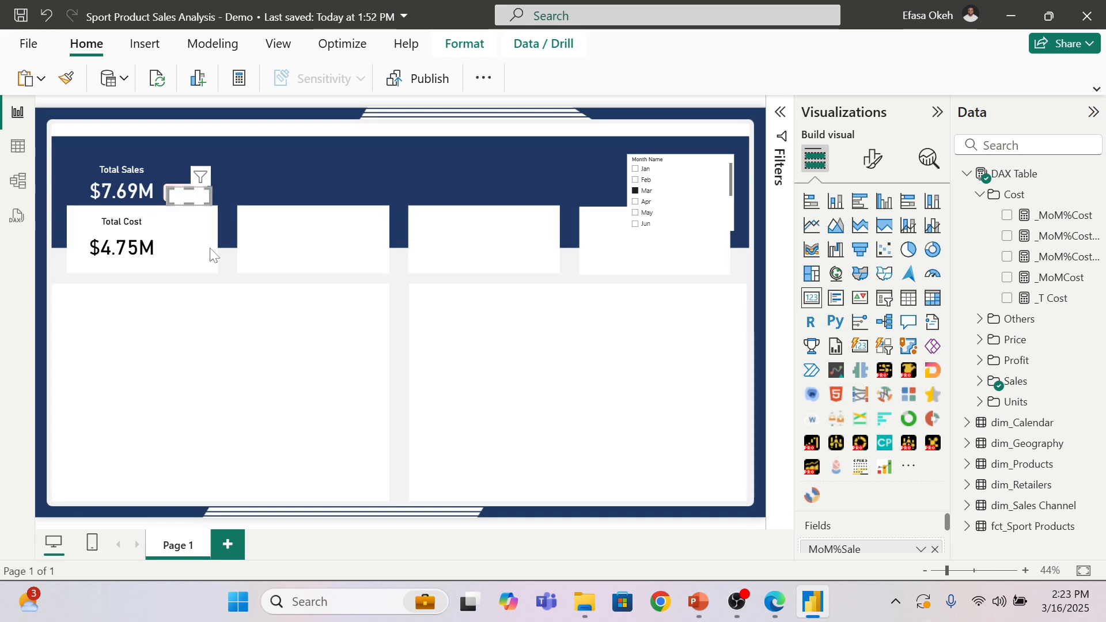
pyautogui.moveTo(202, 180); pyautogui.dragTo(201, 230)
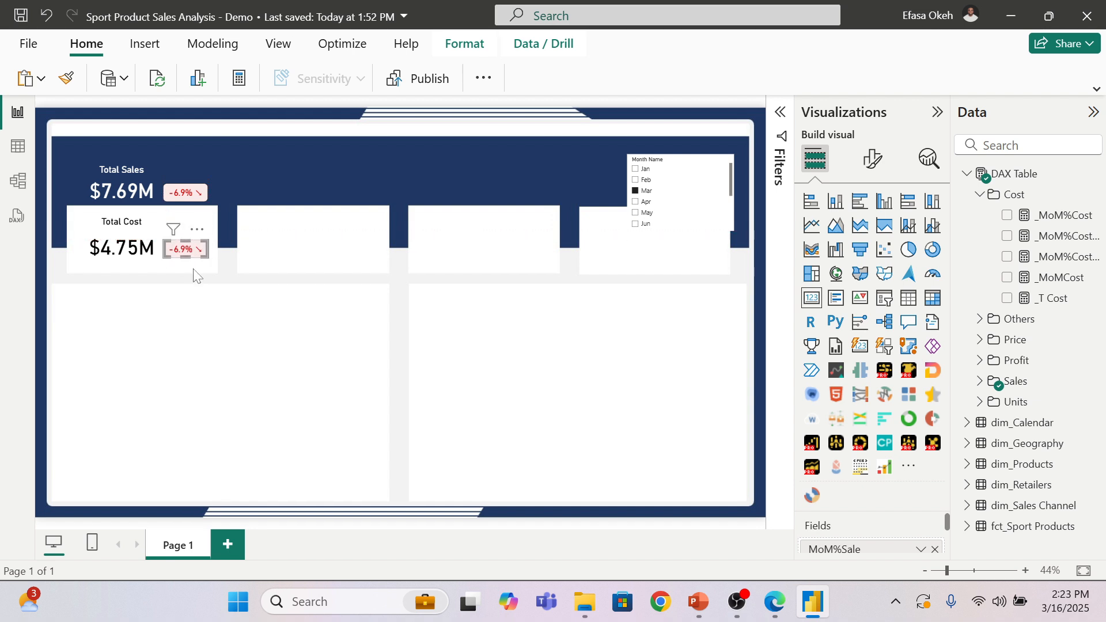
pyautogui.click(197, 276)
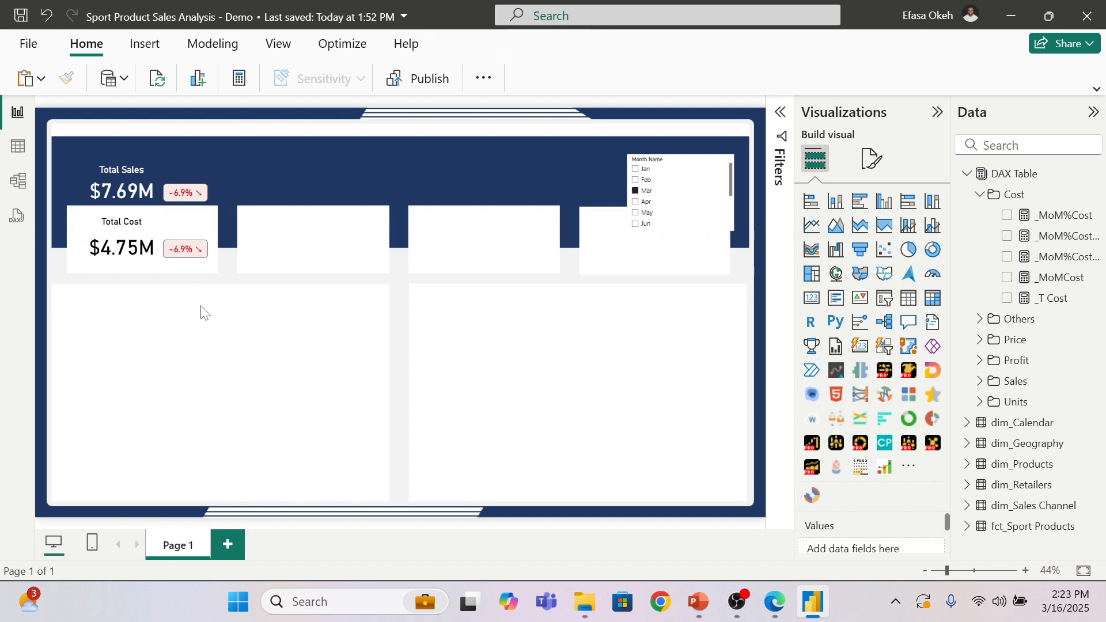
# Step: Set the visual border color of the indicator card beside Total Cost to white
pyautogui.click(201, 254)
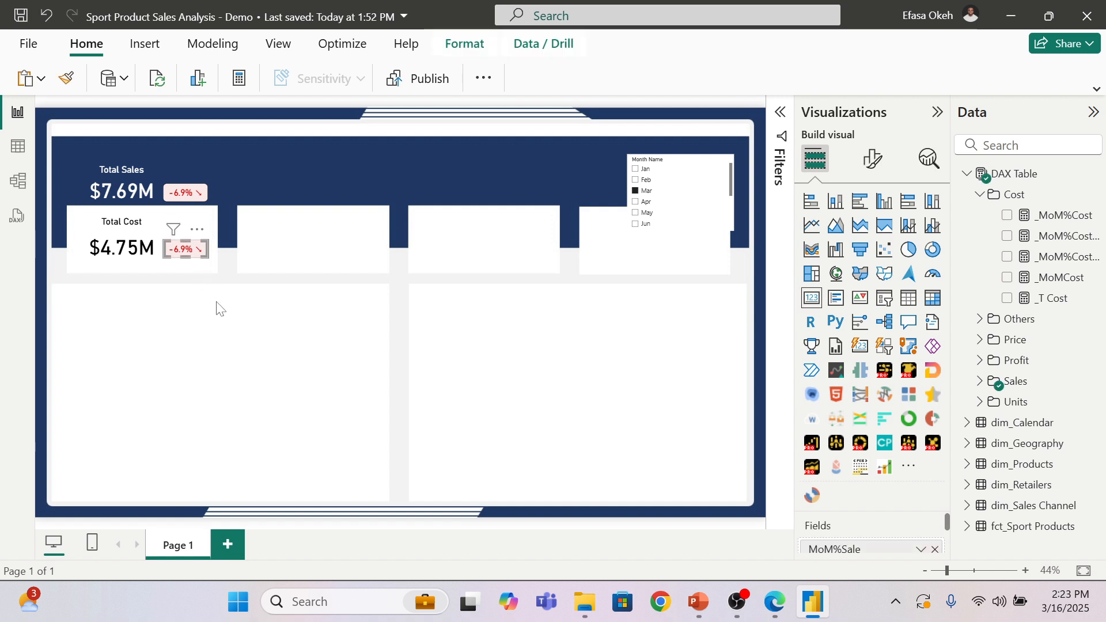
pyautogui.click(863, 163)
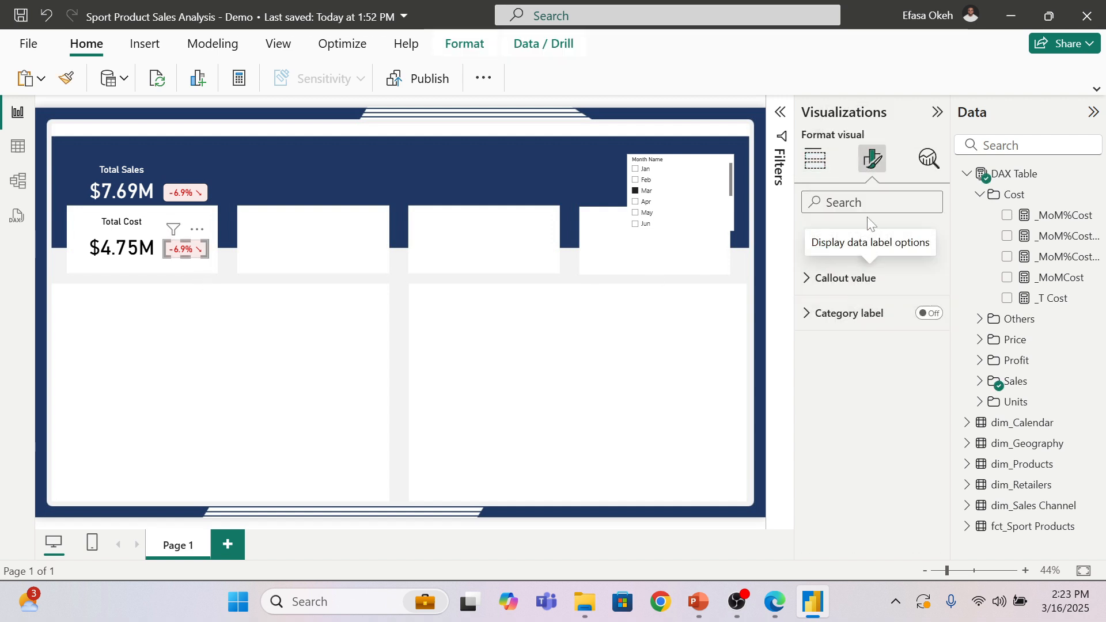
pyautogui.click(870, 236)
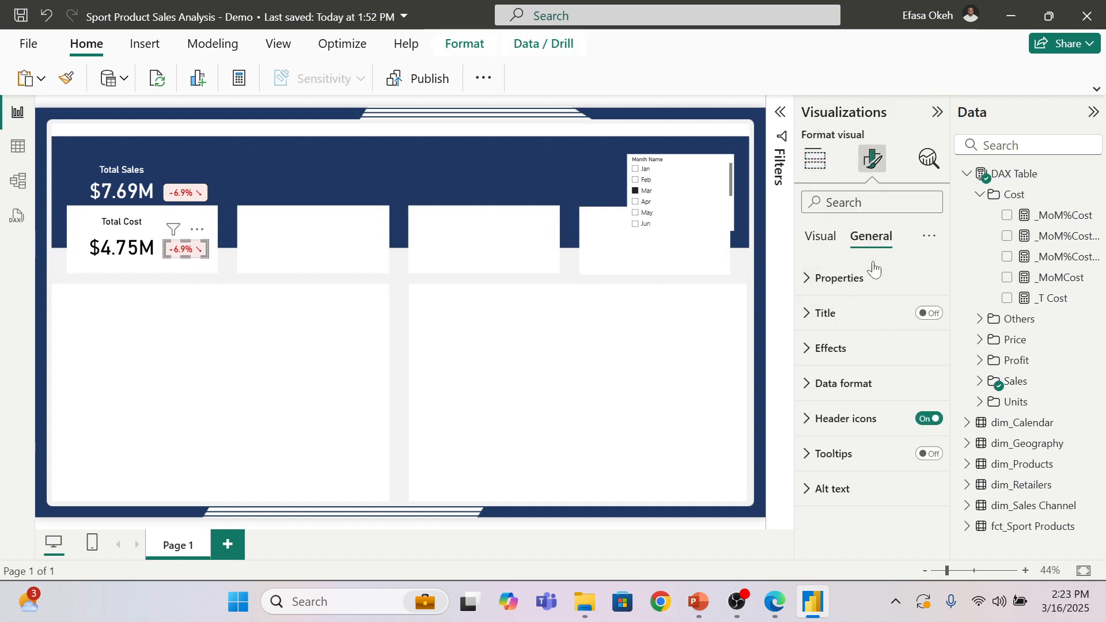
pyautogui.click(840, 358)
pyautogui.scroll(-3, 890, 402)
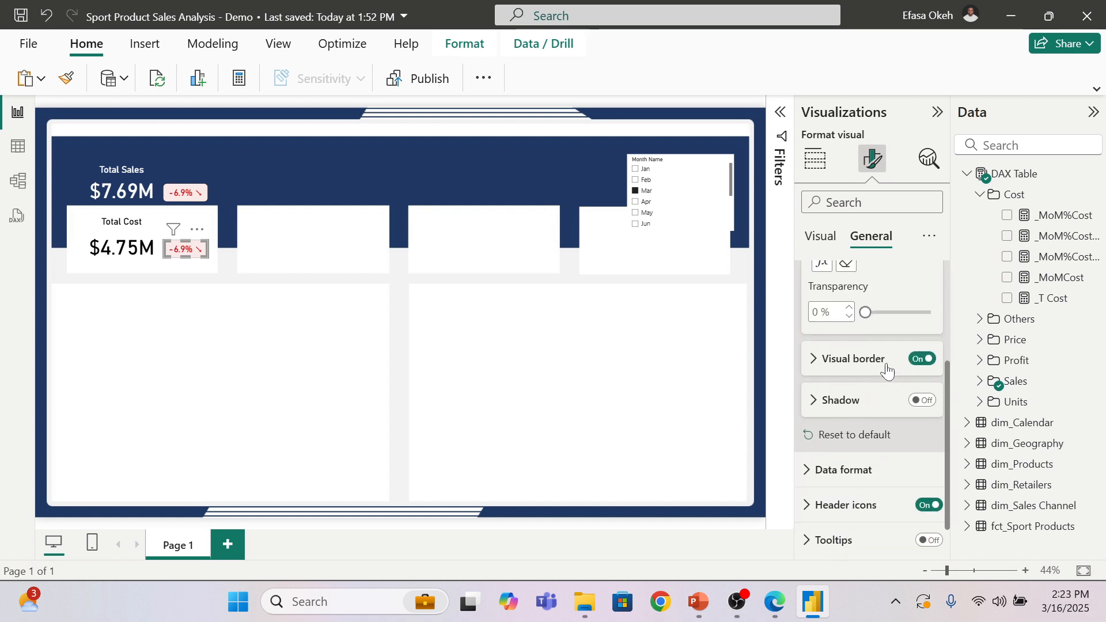
pyautogui.click(851, 361)
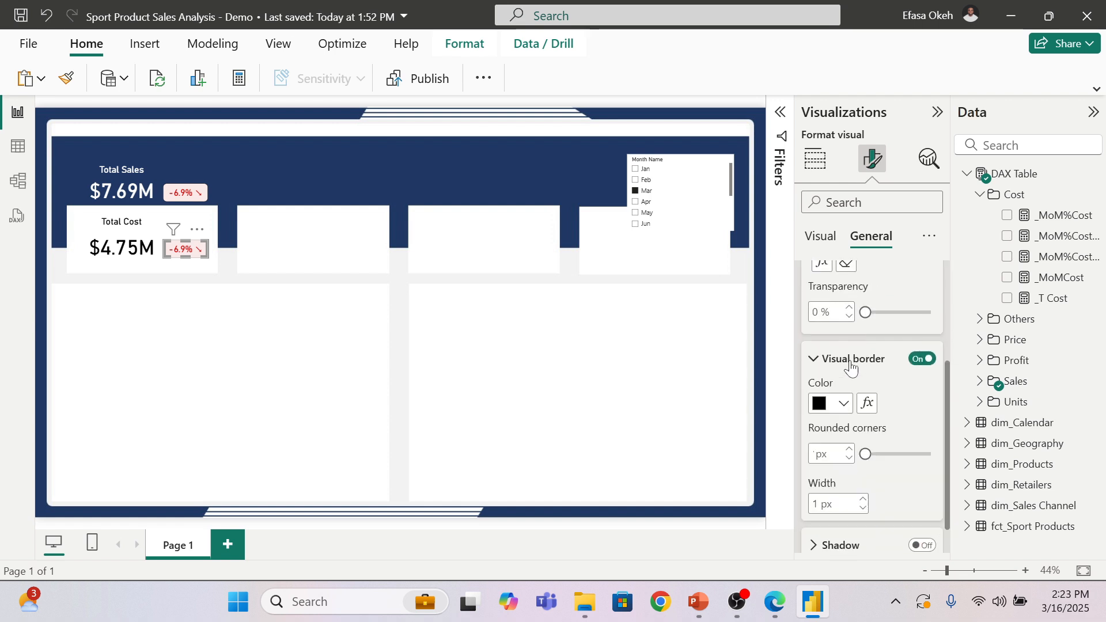
pyautogui.click(844, 404)
pyautogui.click(832, 134)
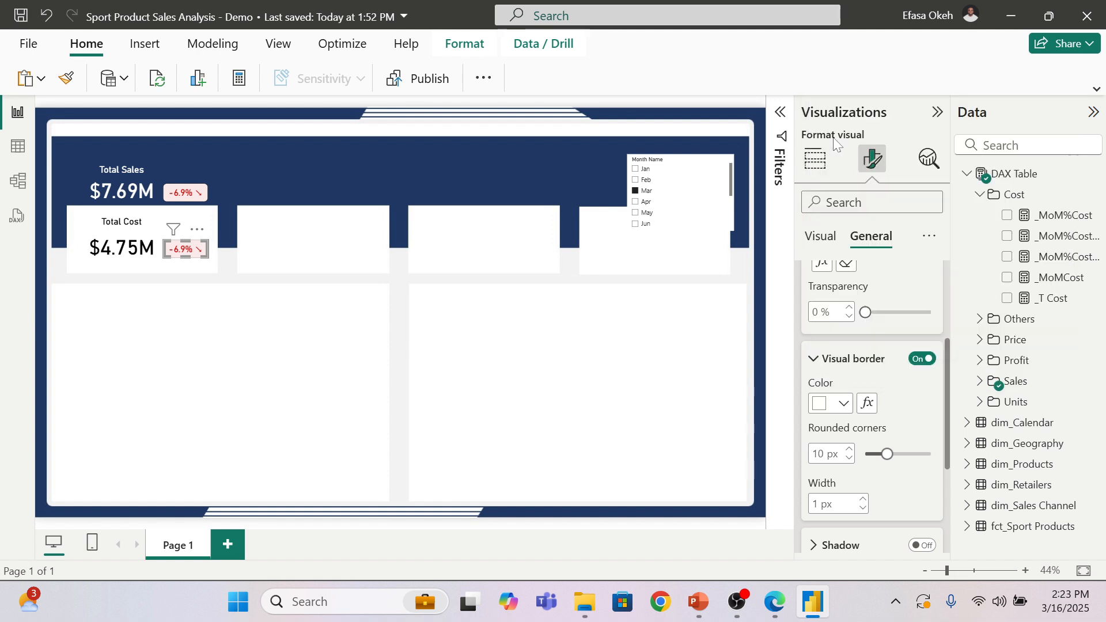
pyautogui.click(192, 305)
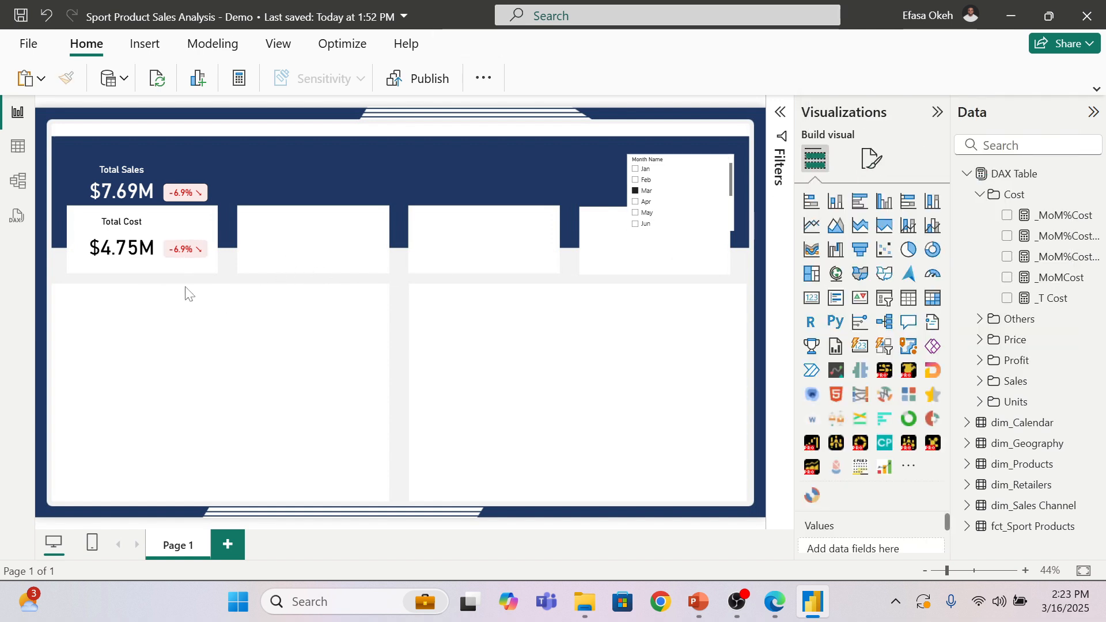
# Step: Replace the _MoM%Sale field in the indicator card beside Total Cost with the _MoM%Cost measure
pyautogui.click(190, 253)
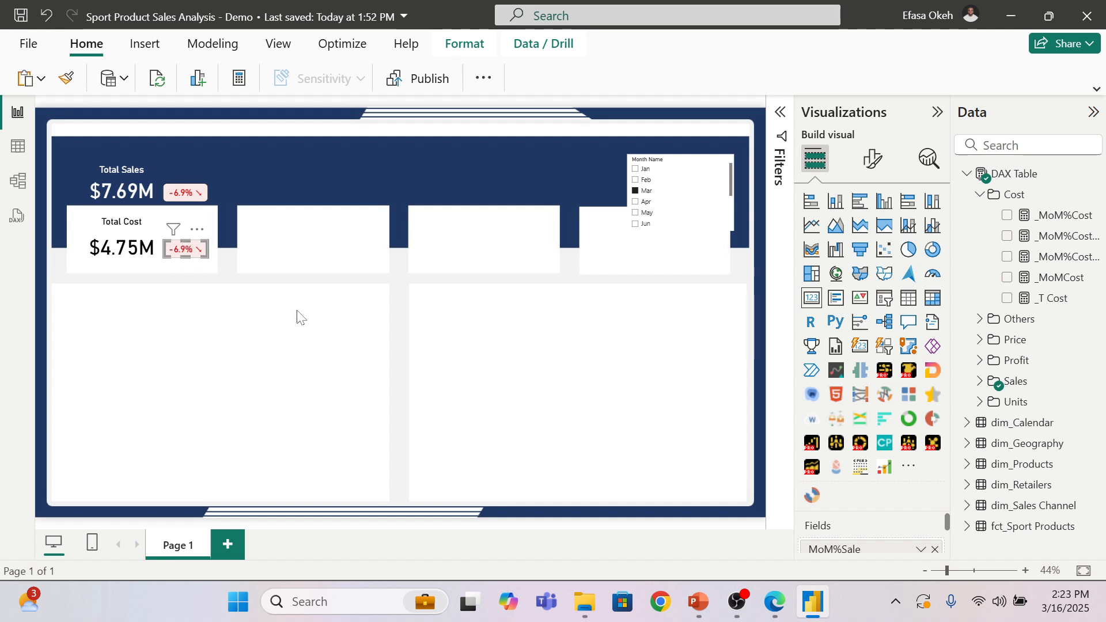
pyautogui.scroll(-1, 945, 523)
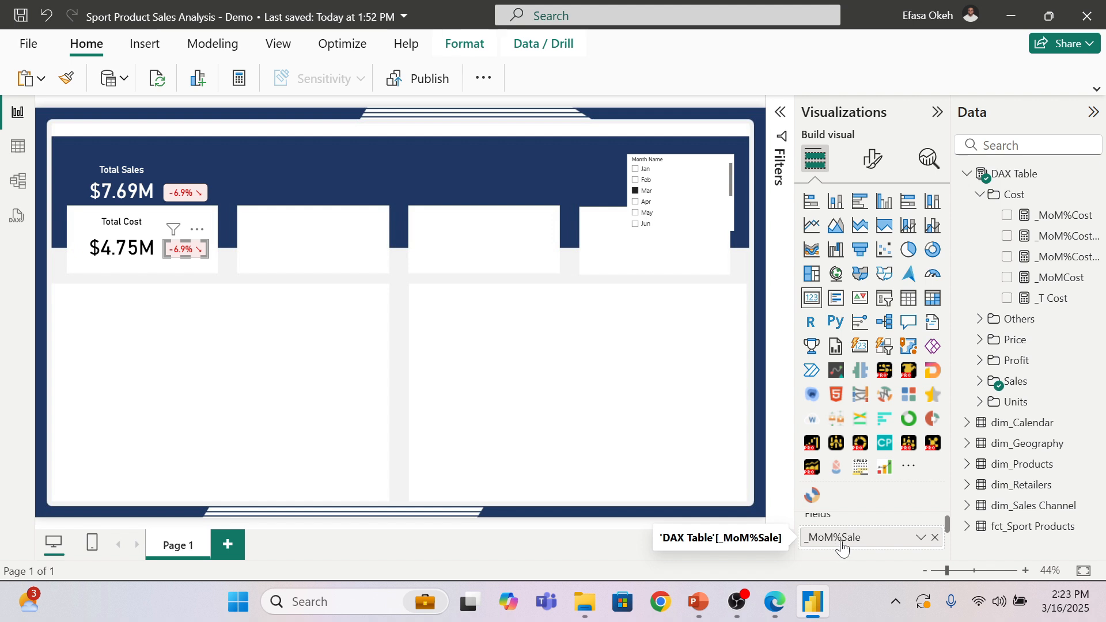
pyautogui.click(934, 536)
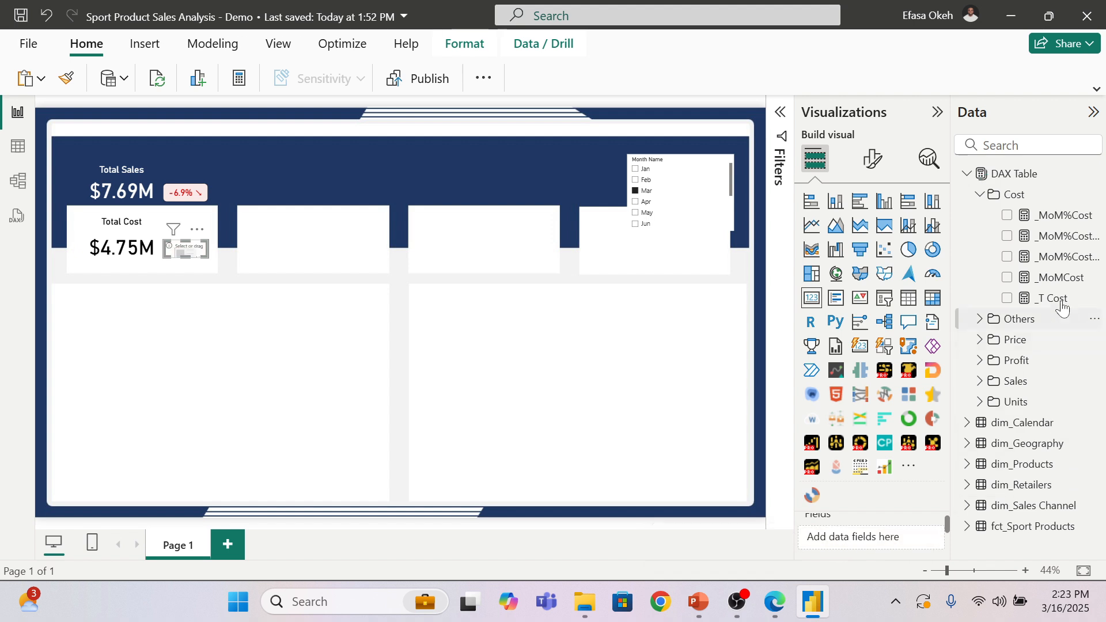
pyautogui.moveTo(1048, 216); pyautogui.dragTo(941, 347)
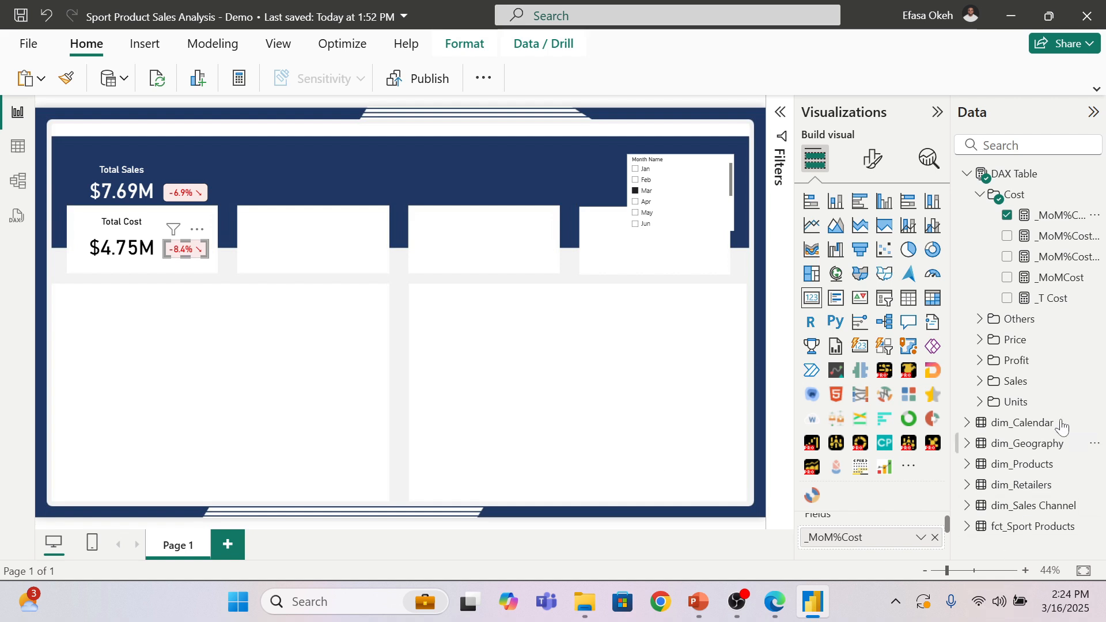
pyautogui.click(1066, 227)
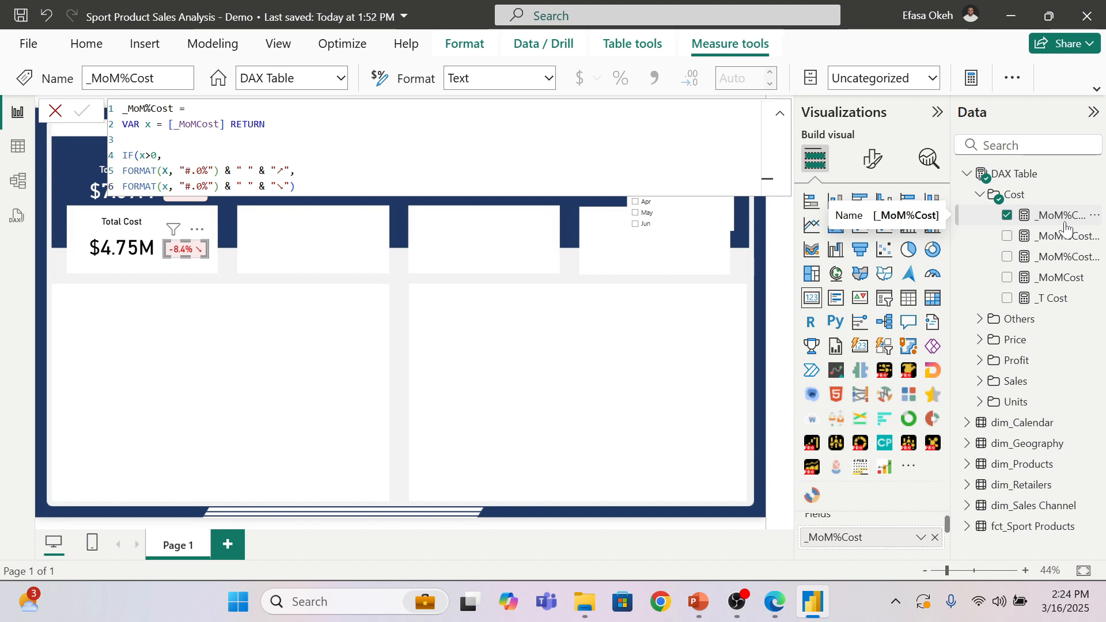
pyautogui.click(720, 305)
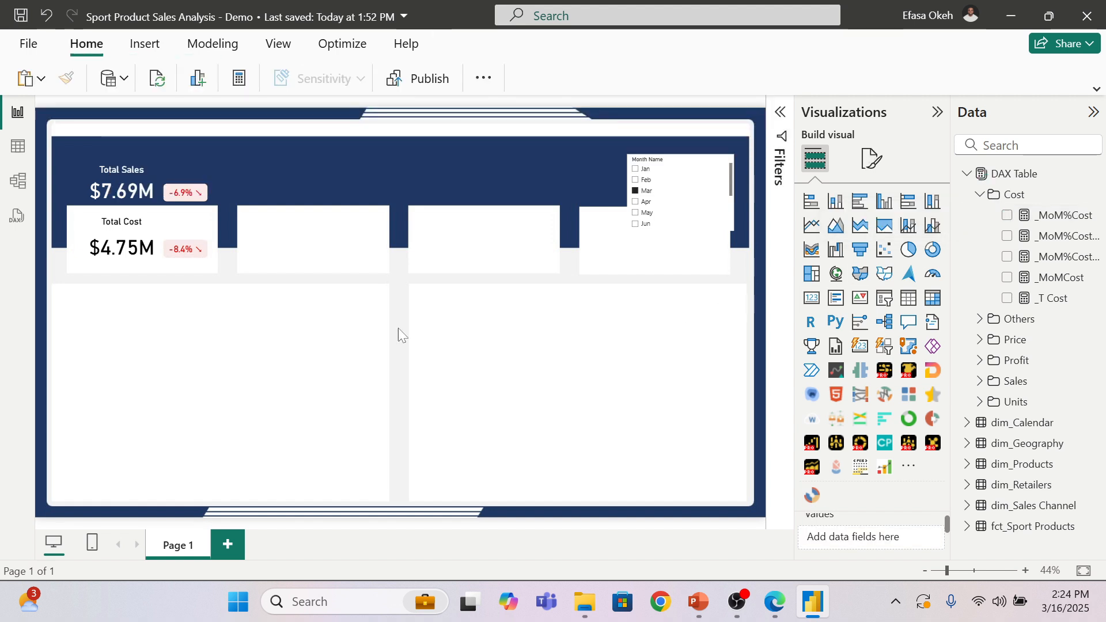
# Step: Base the cost indicator card's background color on the _MoM%CostBgColor measure from the DAX Table's Cost folder
pyautogui.click(200, 254)
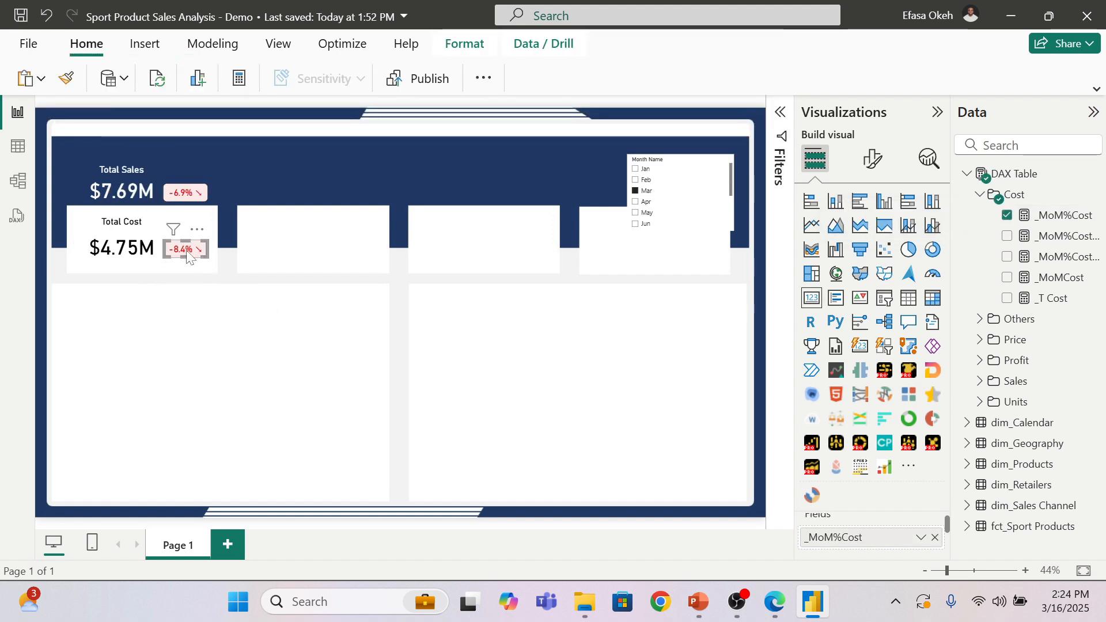
pyautogui.click(872, 159)
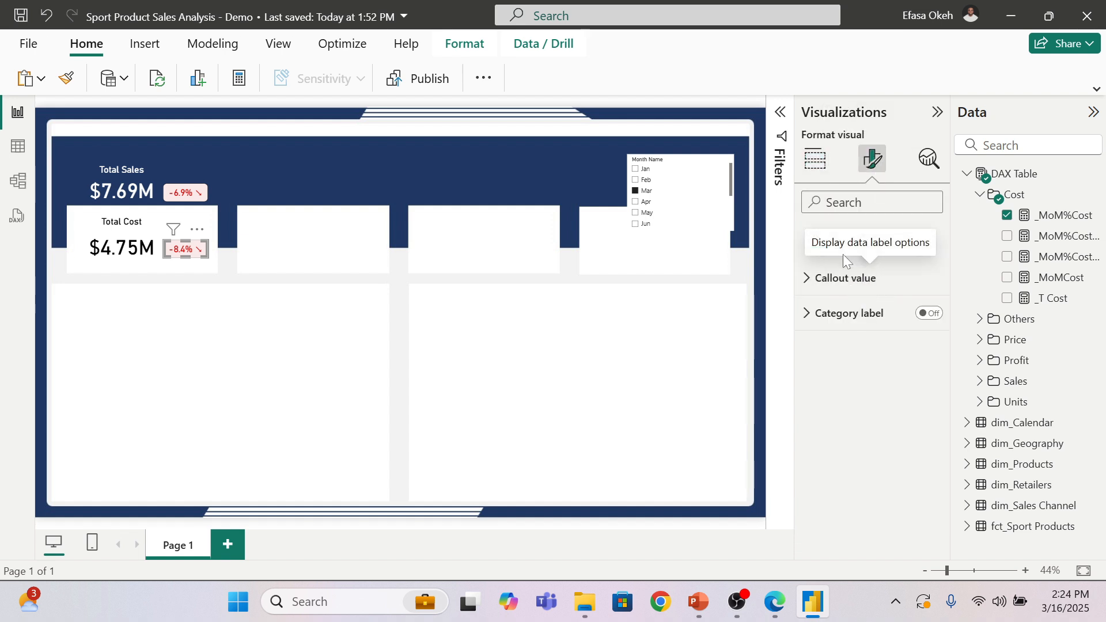
pyautogui.click(857, 248)
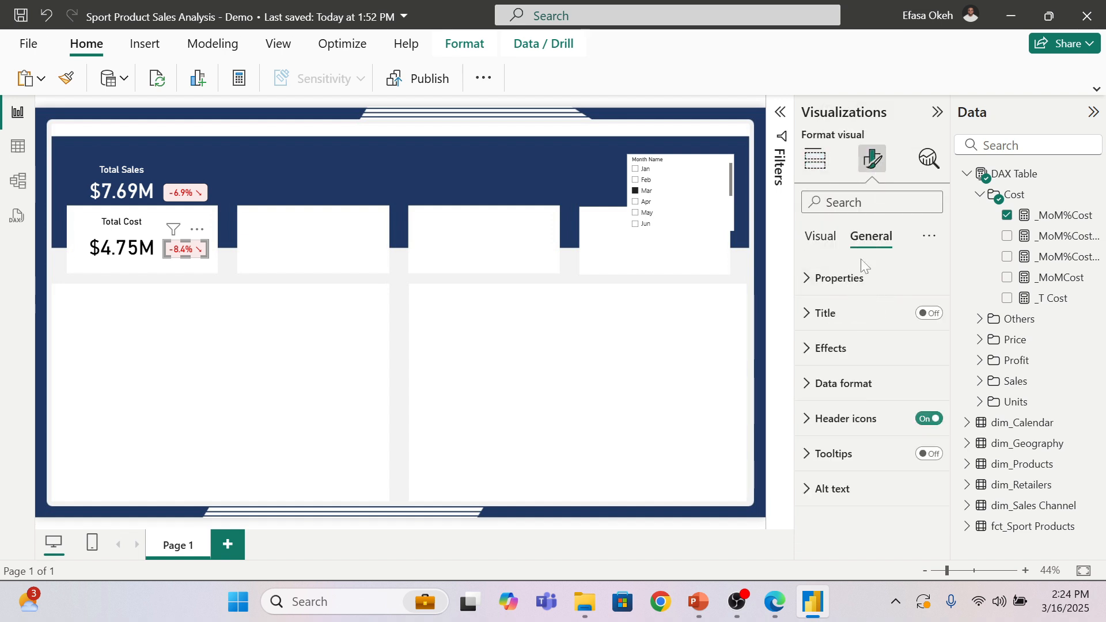
pyautogui.click(833, 354)
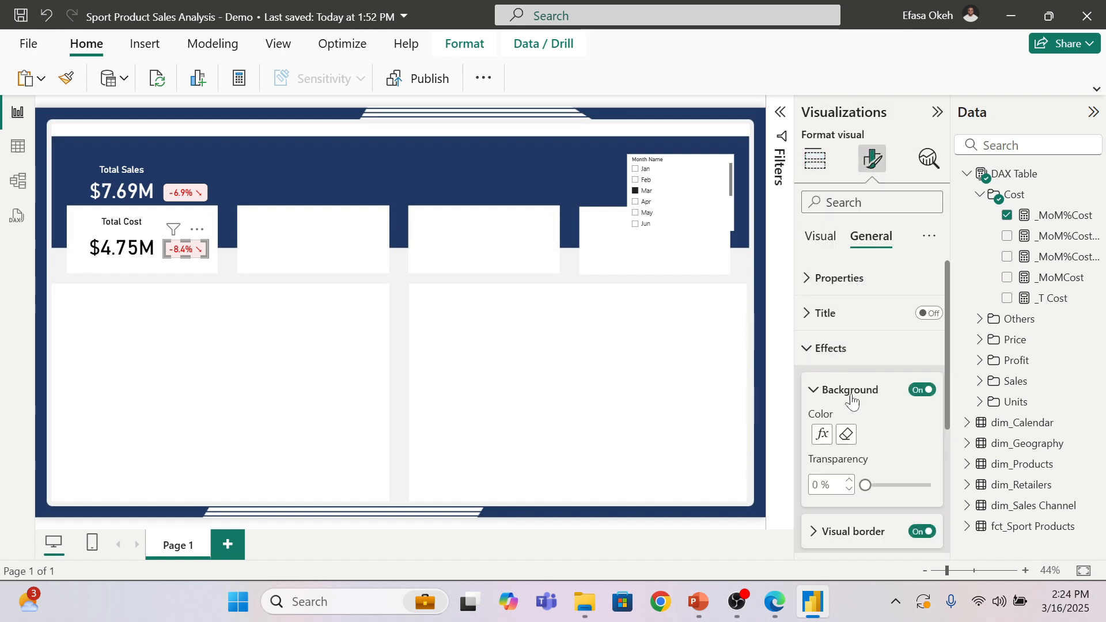
pyautogui.click(821, 438)
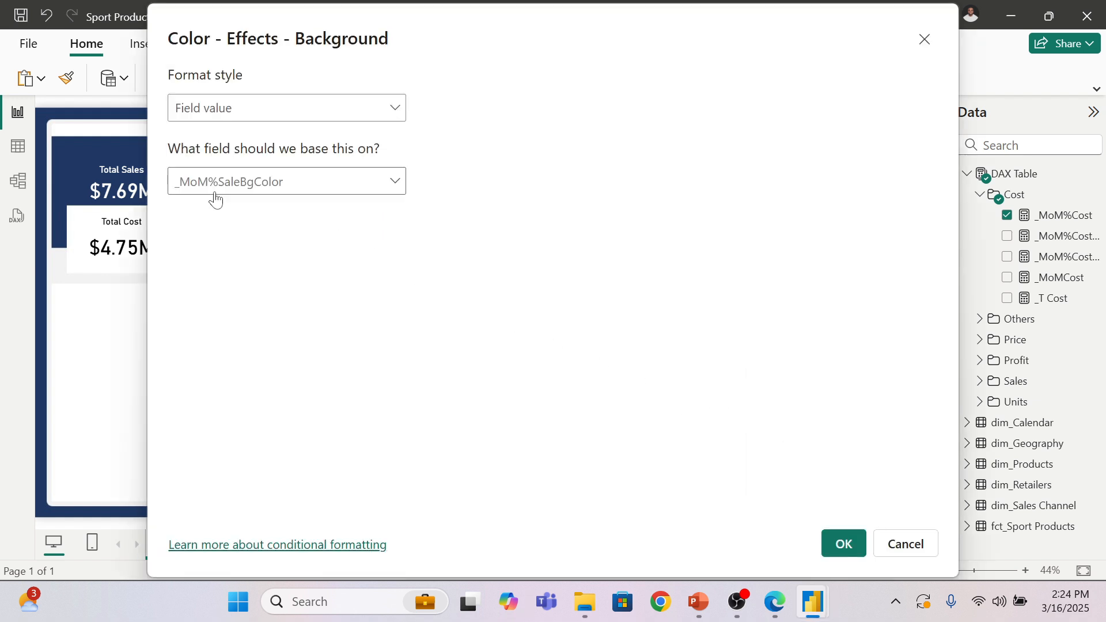
pyautogui.click(306, 191)
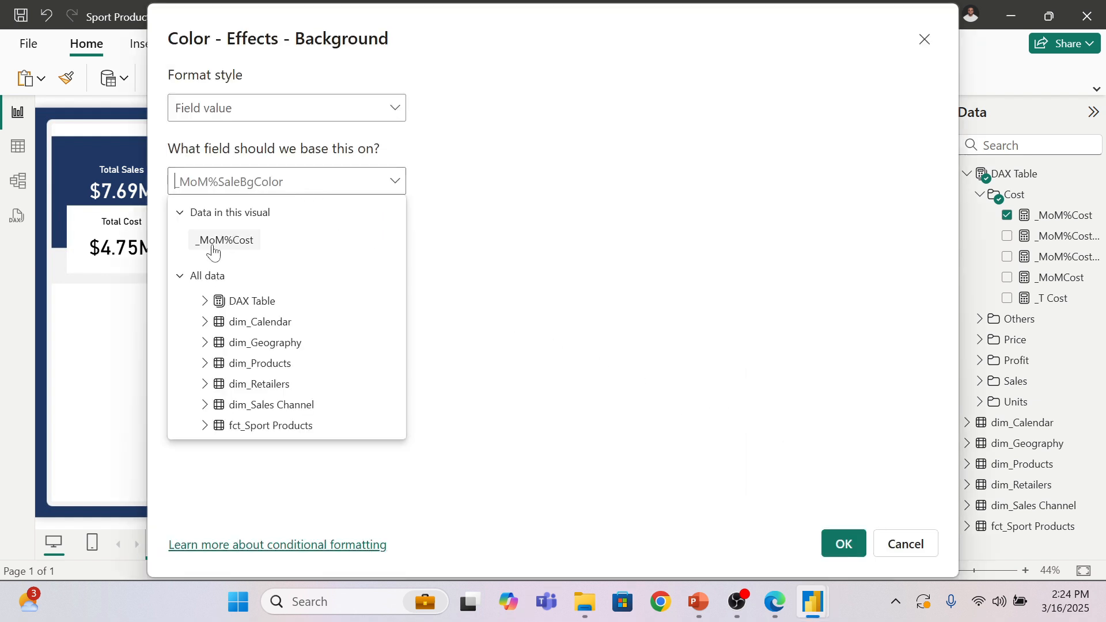
pyautogui.click(203, 301)
pyautogui.click(214, 324)
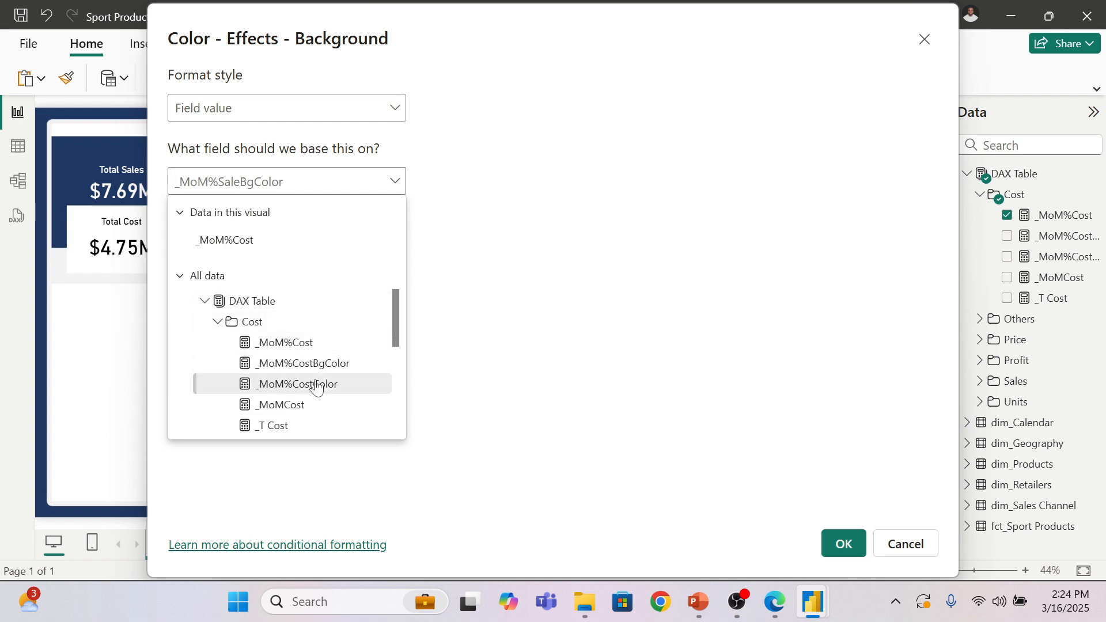
pyautogui.click(324, 364)
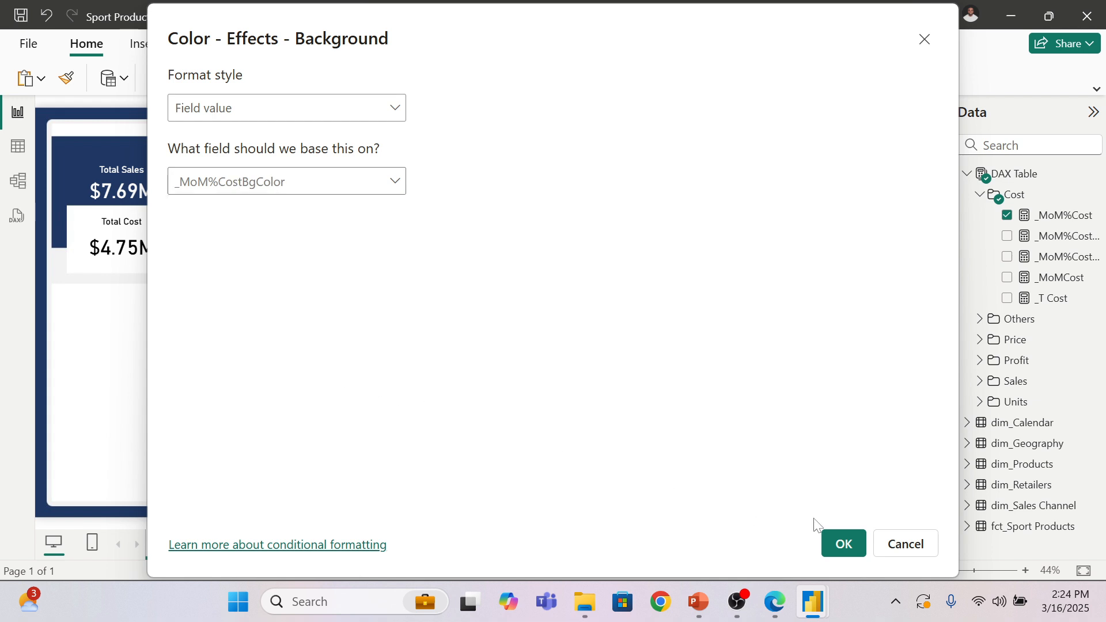
pyautogui.click(845, 543)
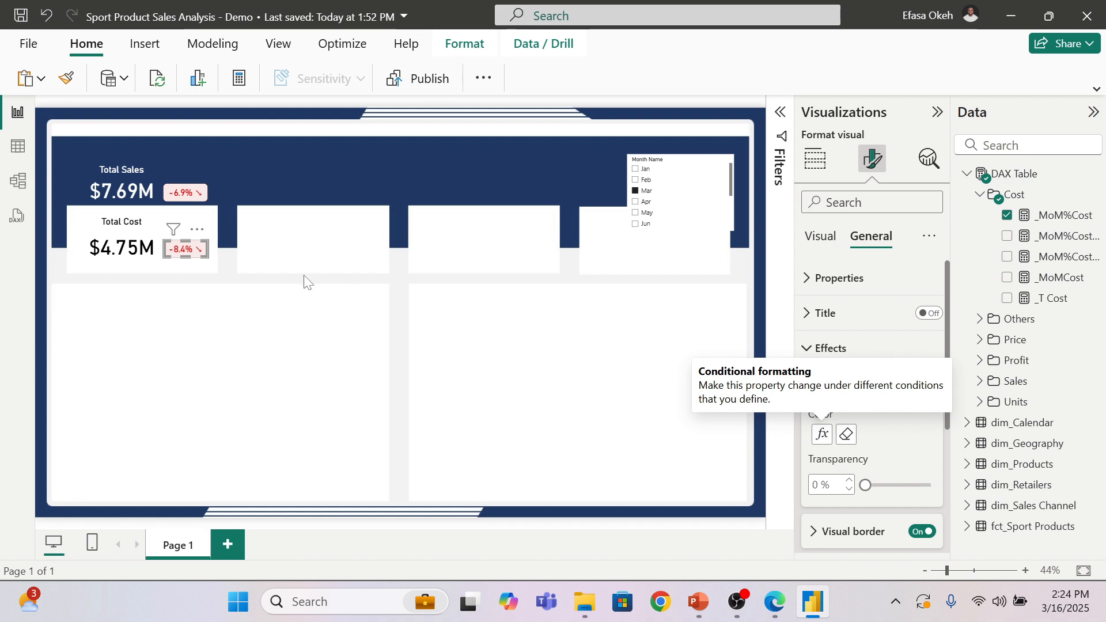
pyautogui.click(883, 353)
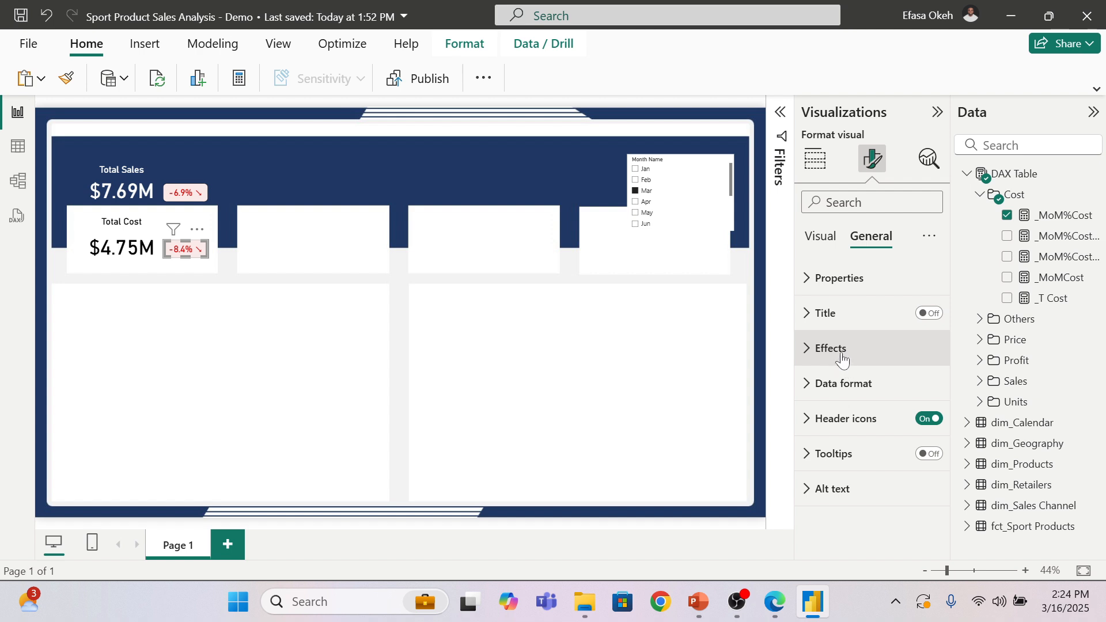
# Step: Base the cost indicator card's callout value color on the _MoM%CostColor measure
pyautogui.click(820, 236)
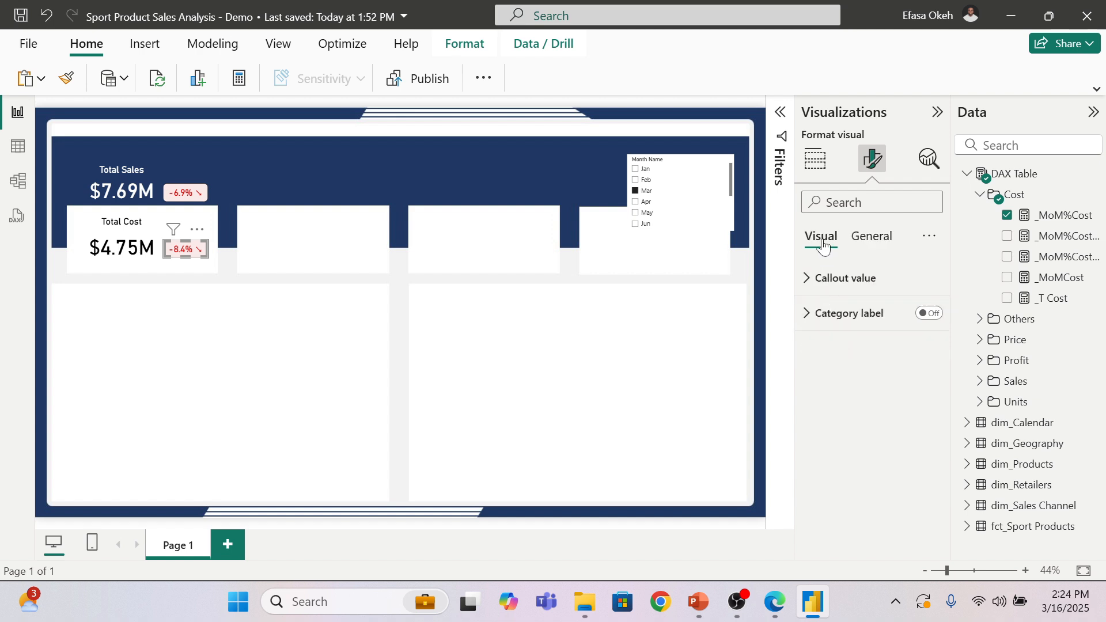
pyautogui.click(827, 281)
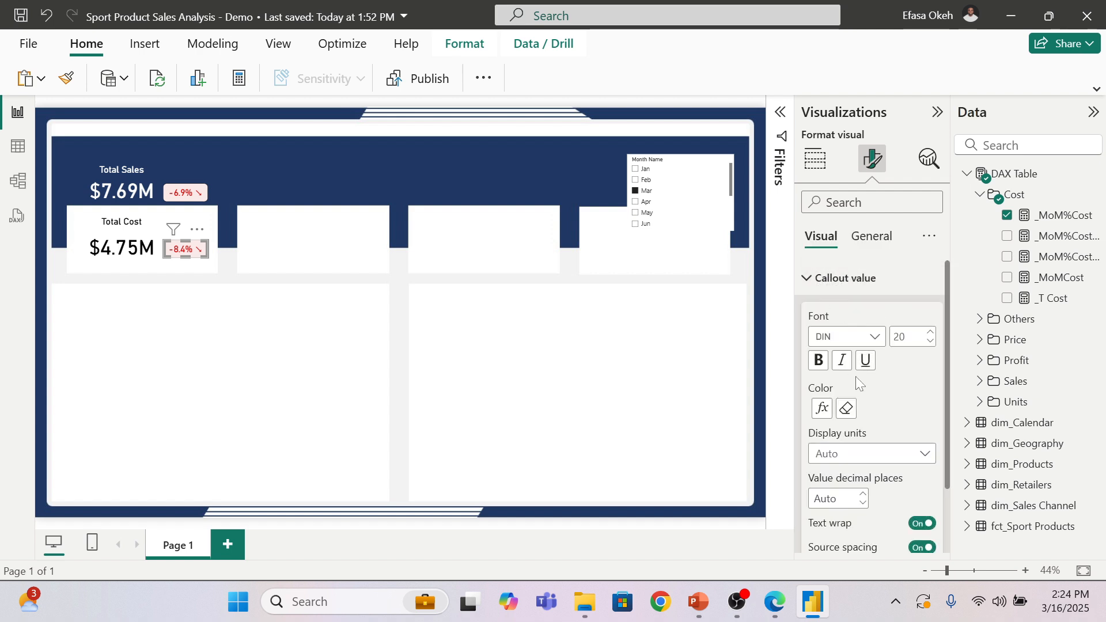
pyautogui.click(818, 410)
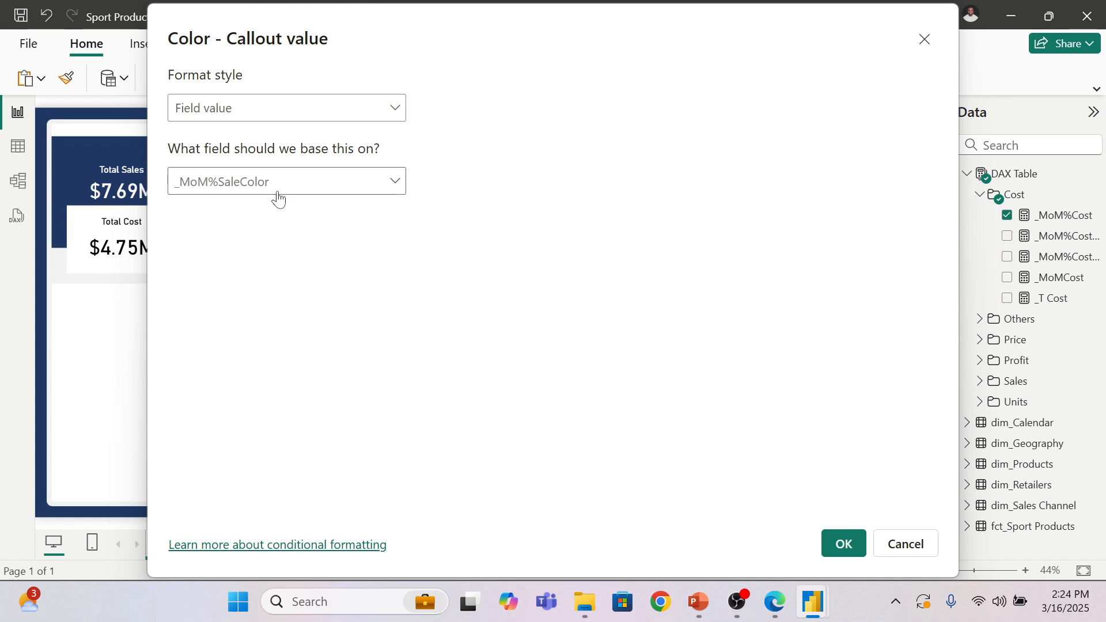
pyautogui.click(255, 192)
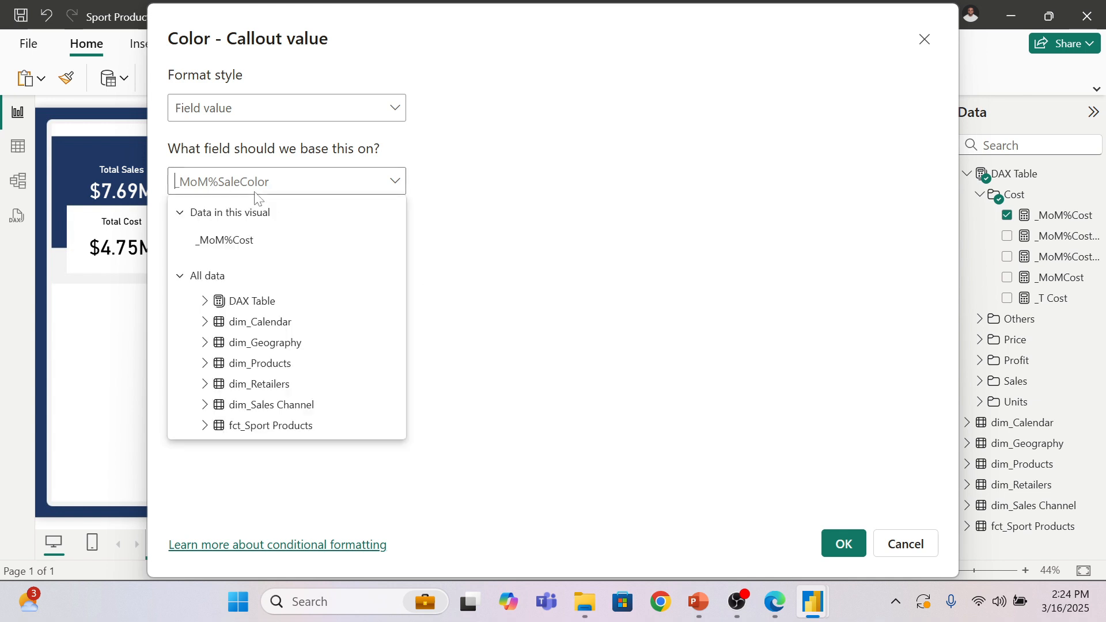
pyautogui.click(205, 300)
pyautogui.click(221, 324)
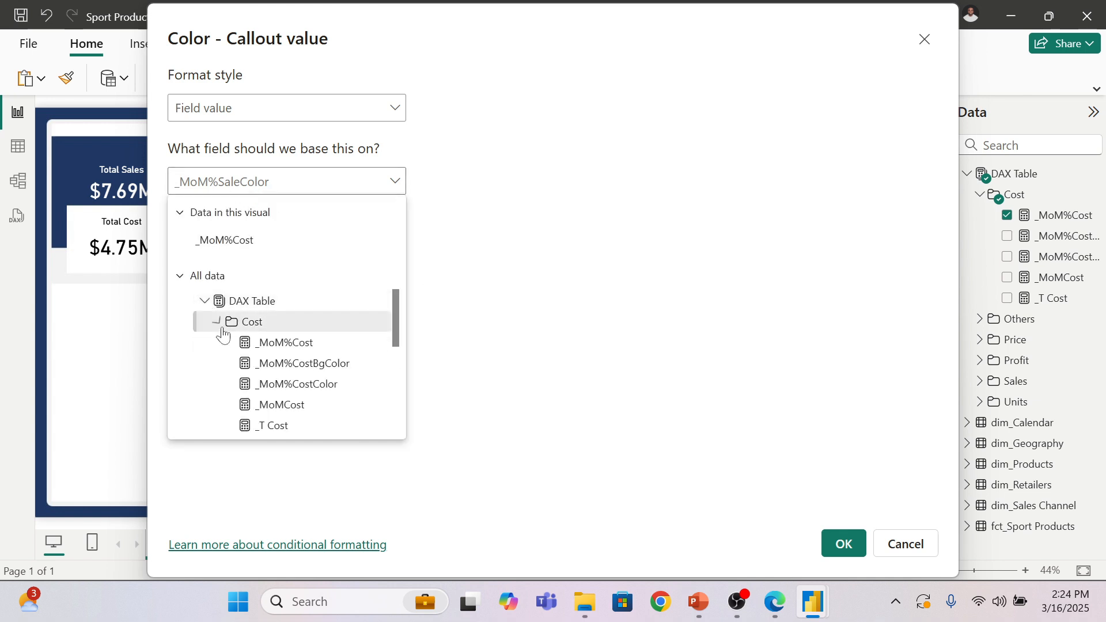
pyautogui.click(301, 384)
pyautogui.click(843, 547)
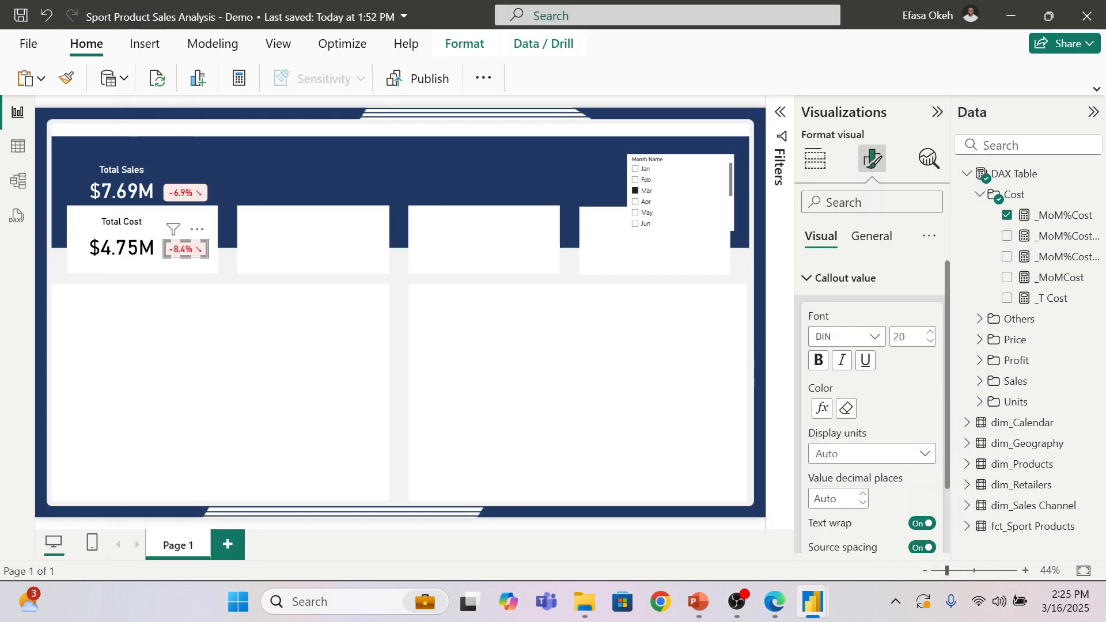
pyautogui.click(248, 311)
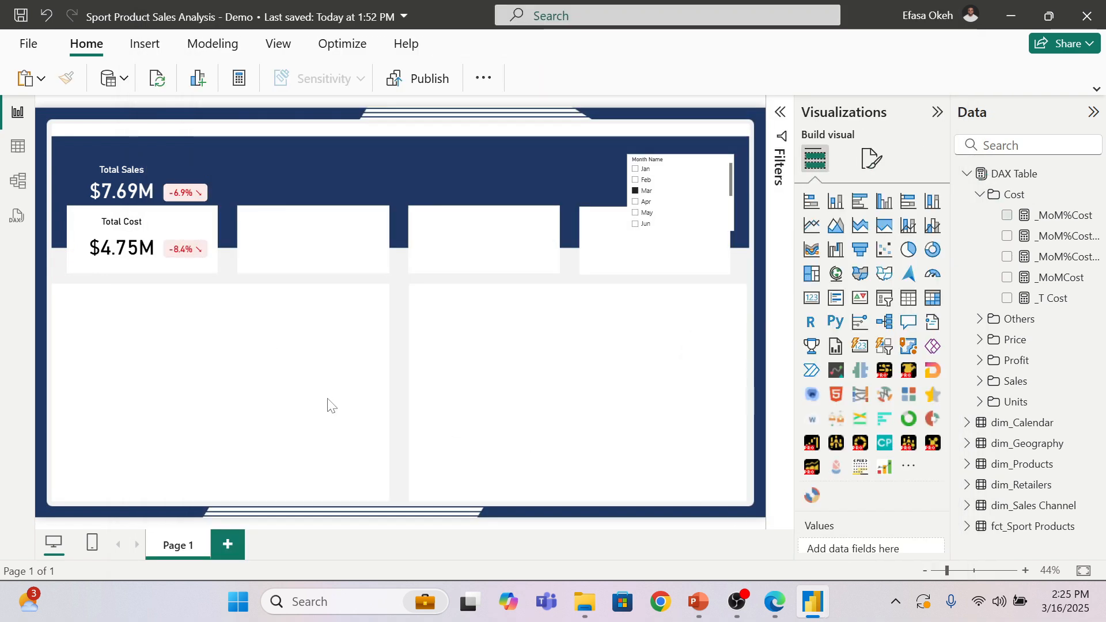
# Step: Switch the Month Name slicer through individual months from April to November, ending on October, to check both indicators' values and colors
pyautogui.click(644, 202)
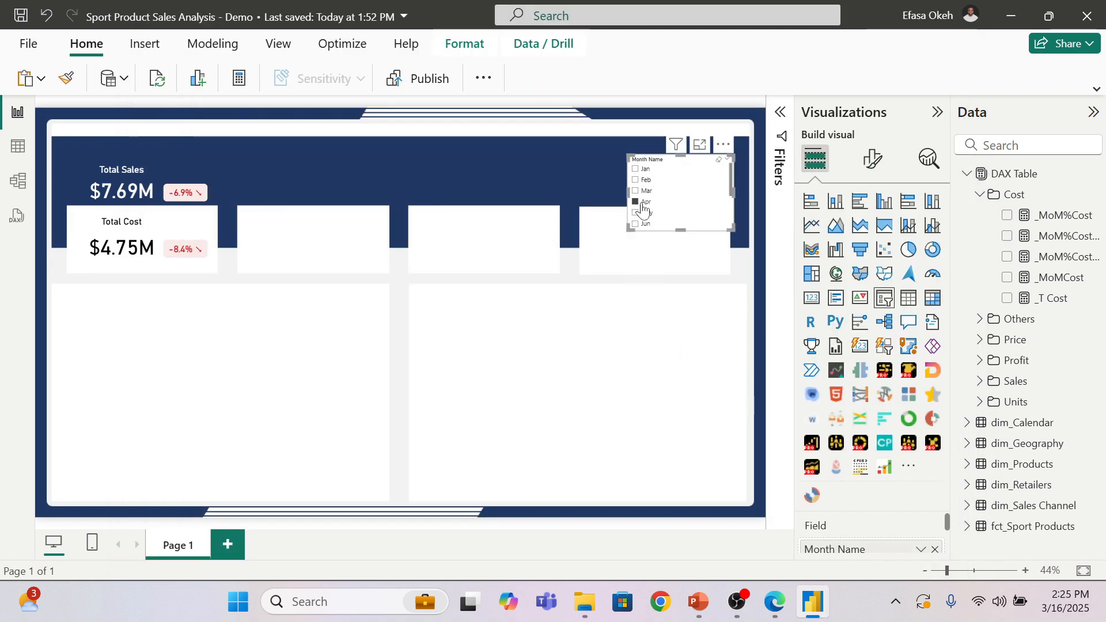
pyautogui.click(645, 213)
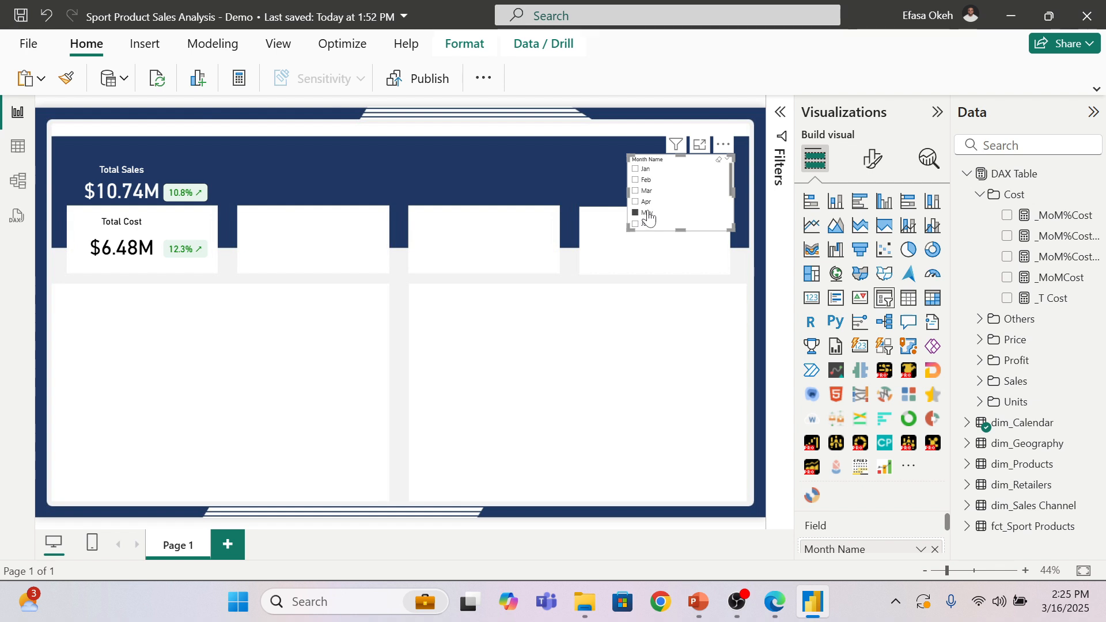
pyautogui.scroll(-1, 650, 211)
pyautogui.click(644, 197)
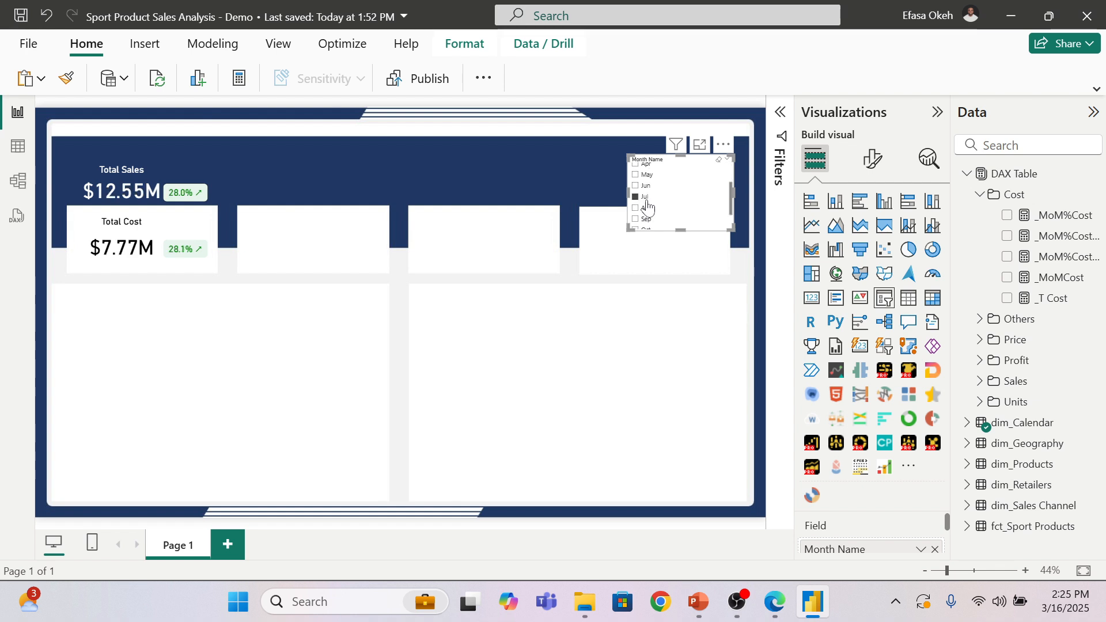
pyautogui.click(648, 209)
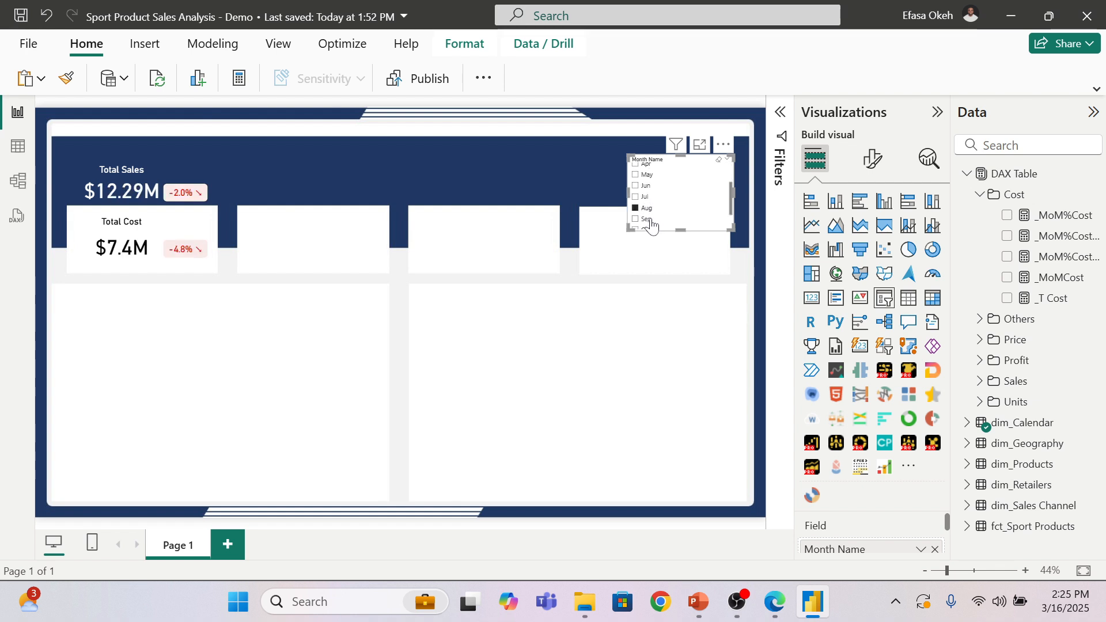
pyautogui.click(649, 219)
pyautogui.scroll(-1, 649, 222)
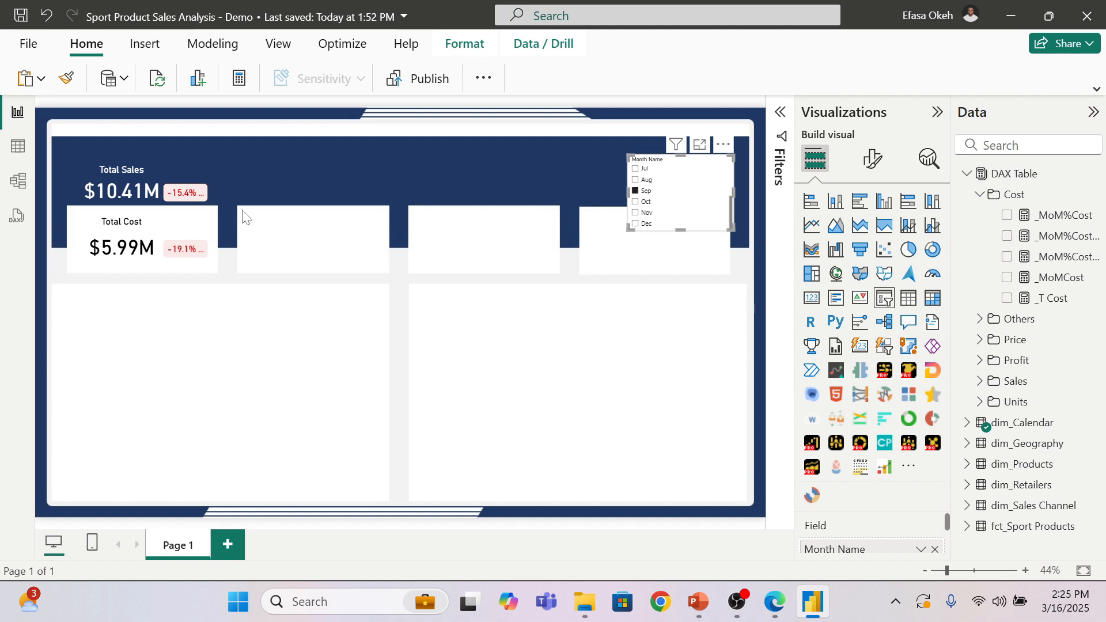
pyautogui.click(645, 201)
pyautogui.click(644, 213)
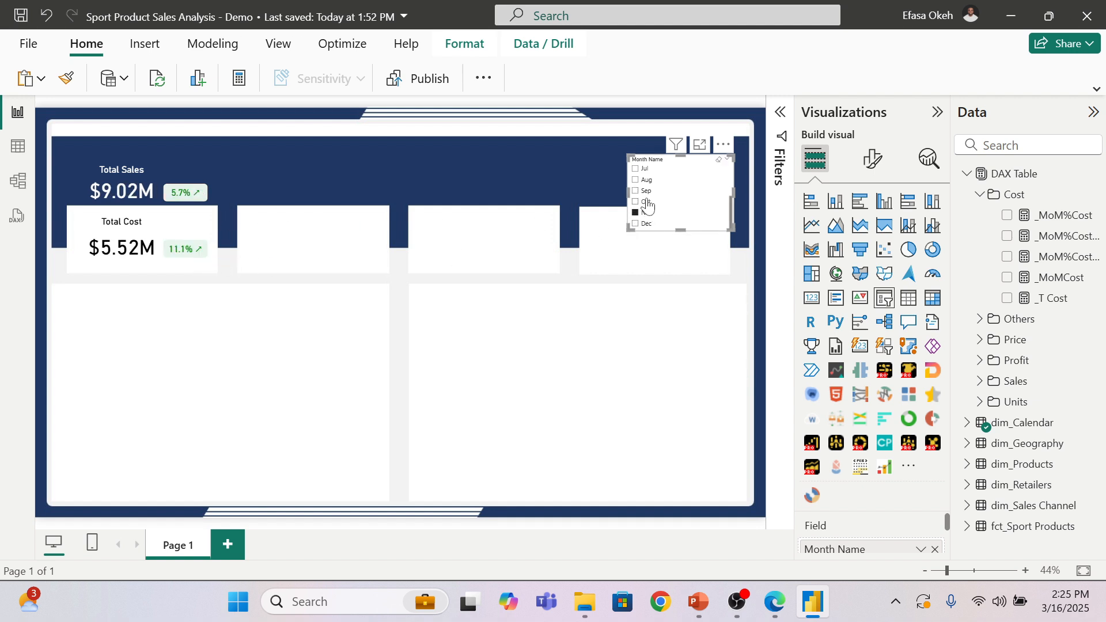
pyautogui.click(647, 202)
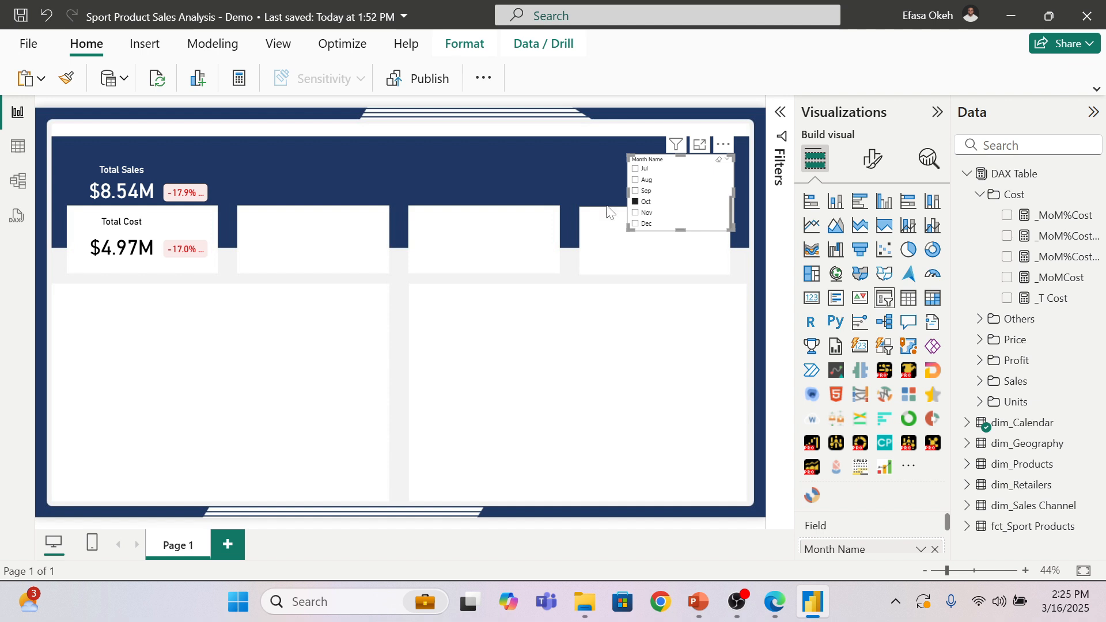
# Step: Set the callout value font size to 18 on both the sales and cost indicator cards, and check them with December selected
pyautogui.click(201, 190)
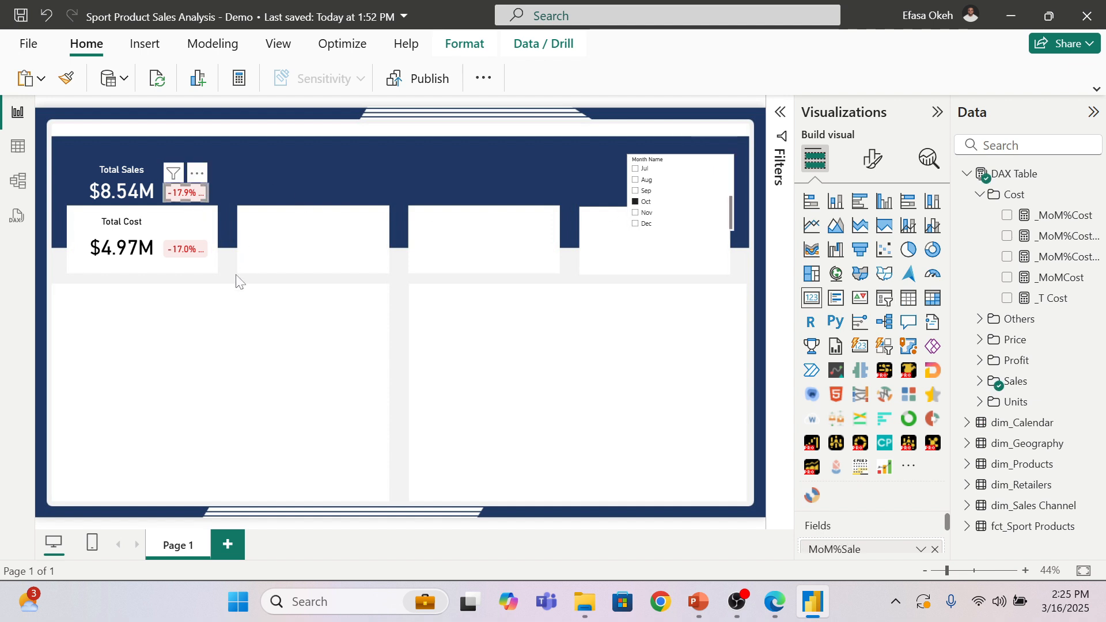
pyautogui.click(872, 159)
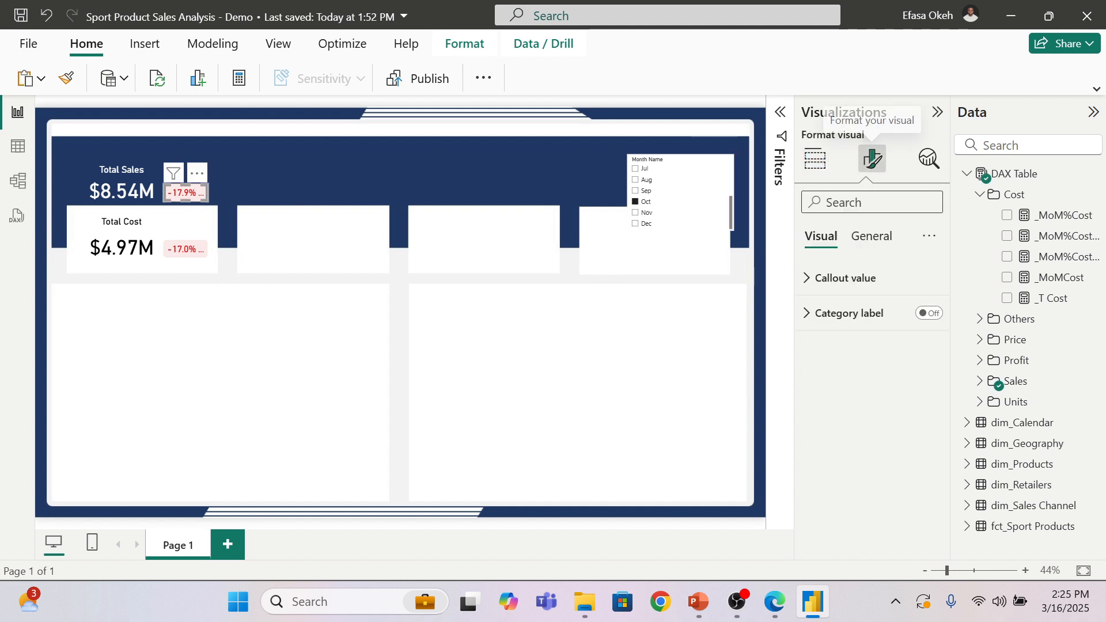
pyautogui.click(844, 278)
pyautogui.click(929, 341)
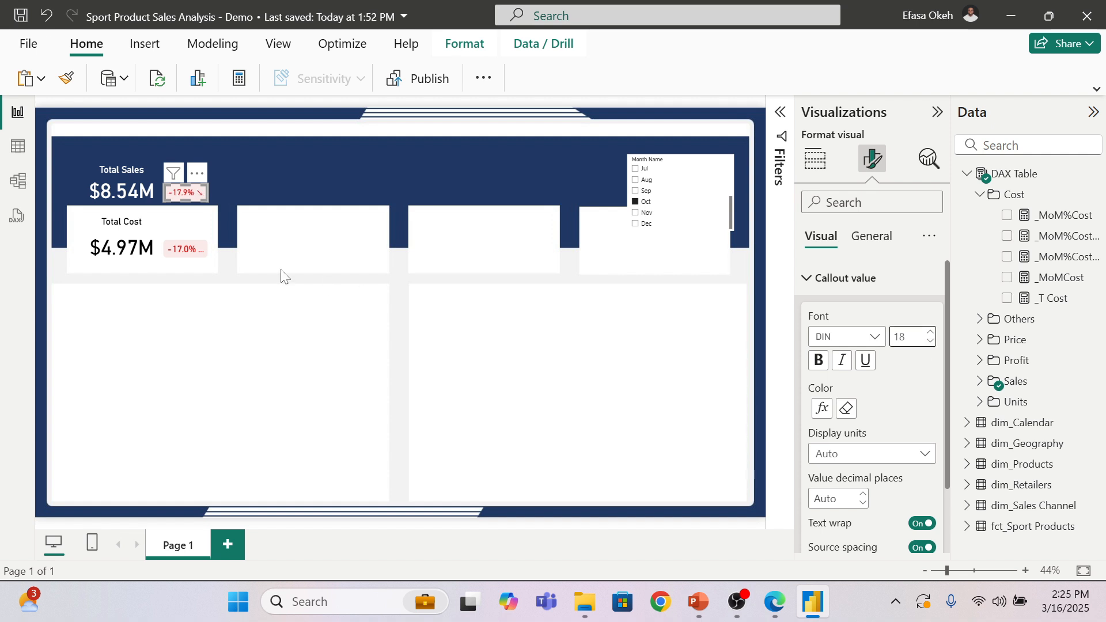
pyautogui.click(199, 251)
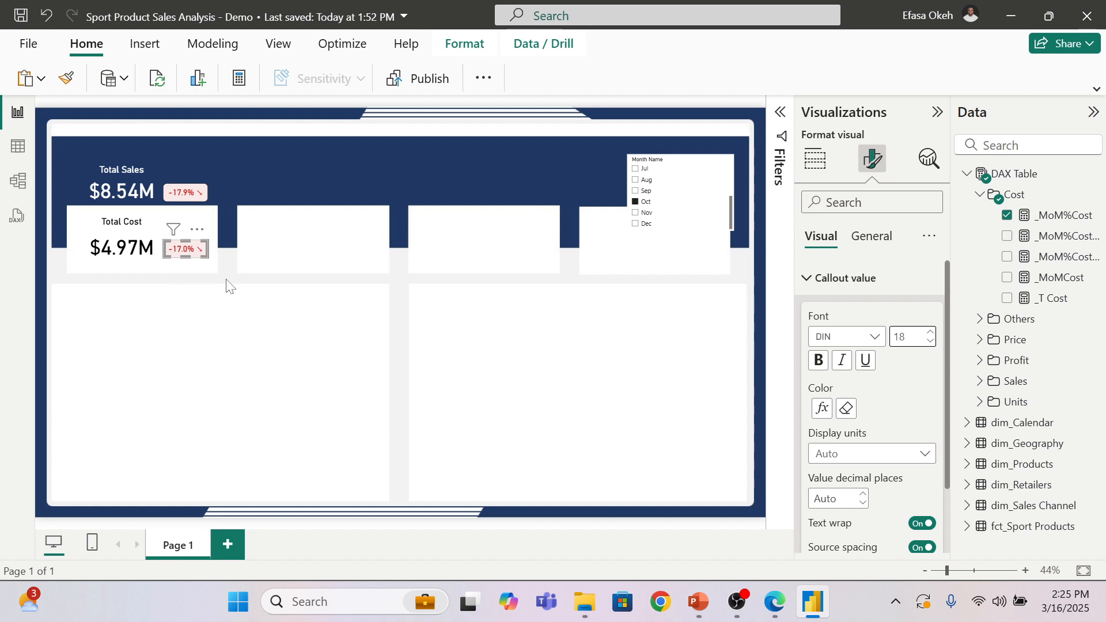
pyautogui.click(649, 226)
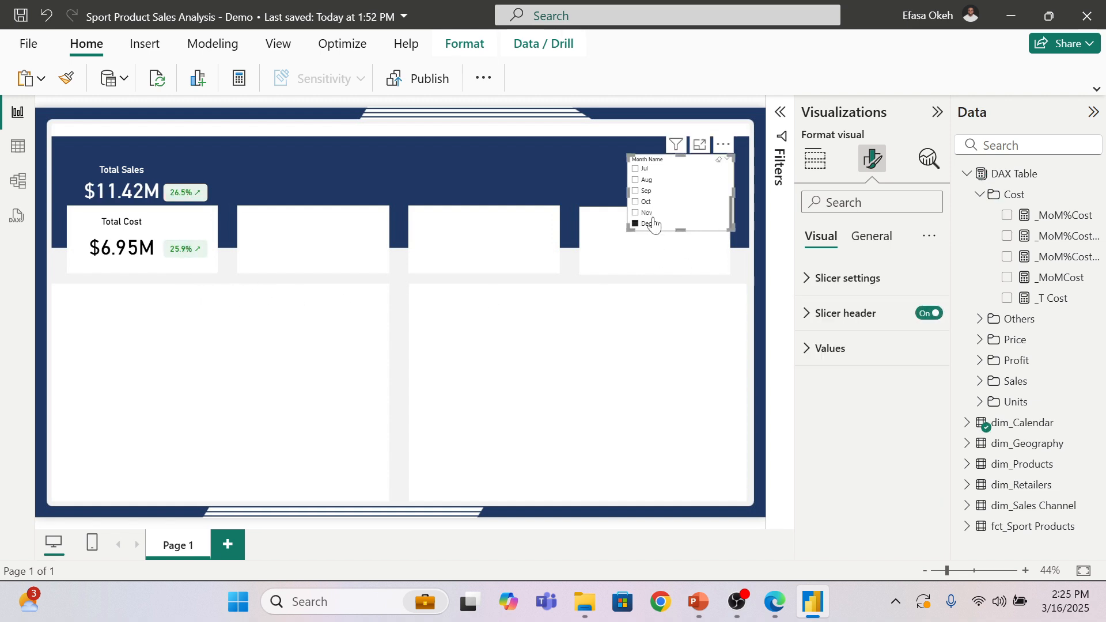
# Step: Switch the Month Name slicer through November, October and April, ending on March, to check the sales and cost indicators
pyautogui.click(647, 214)
pyautogui.click(649, 202)
pyautogui.scroll(1, 649, 199)
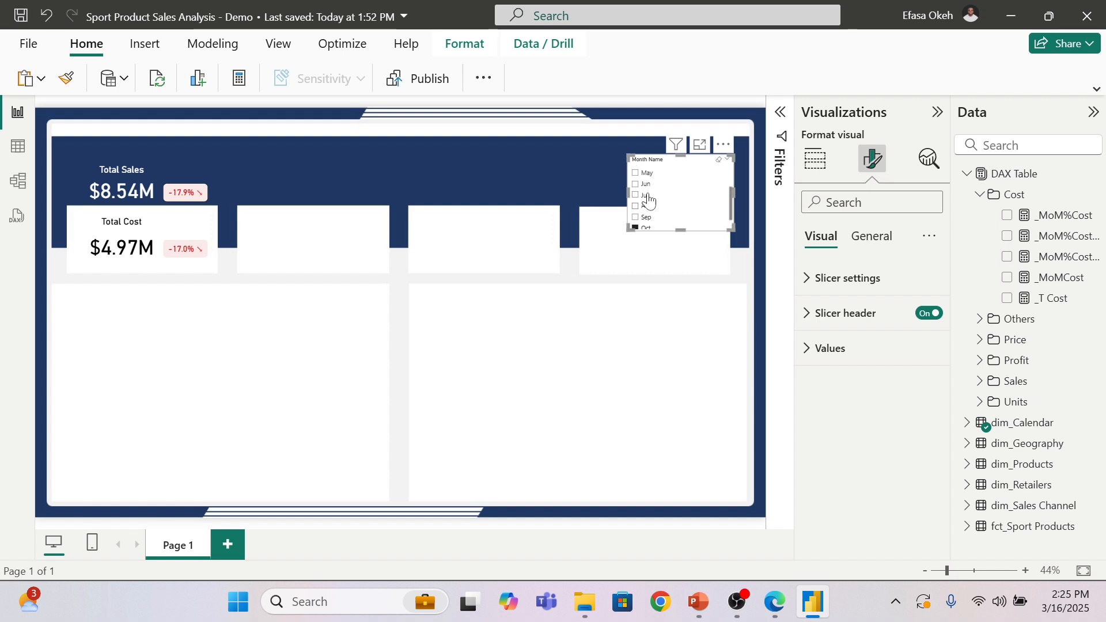
pyautogui.scroll(2, 649, 199)
pyautogui.click(645, 202)
pyautogui.click(644, 191)
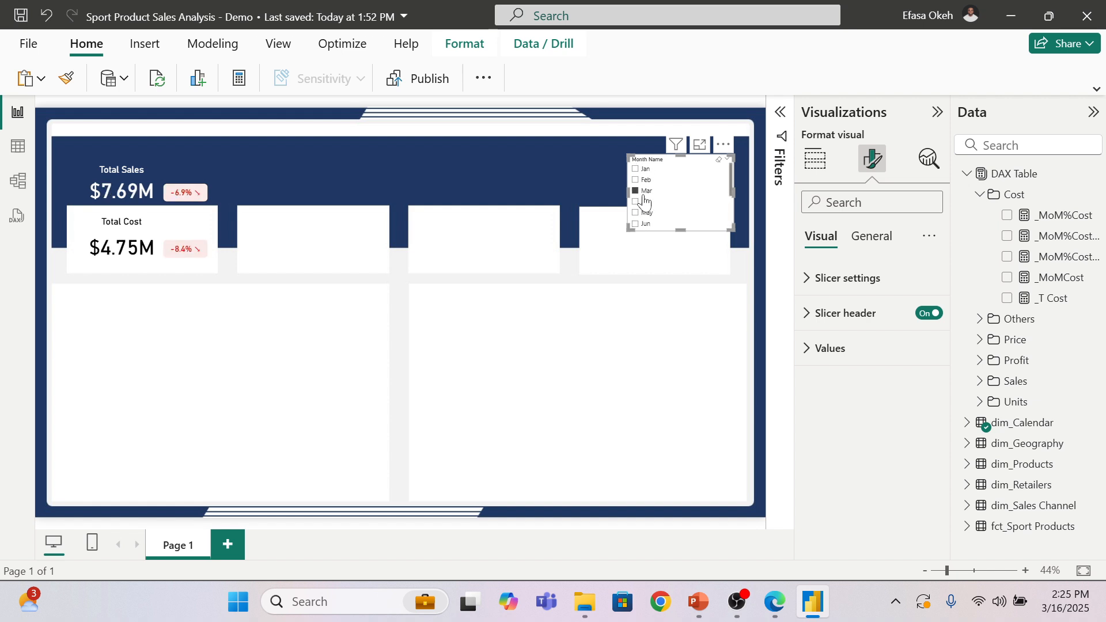
pyautogui.click(325, 235)
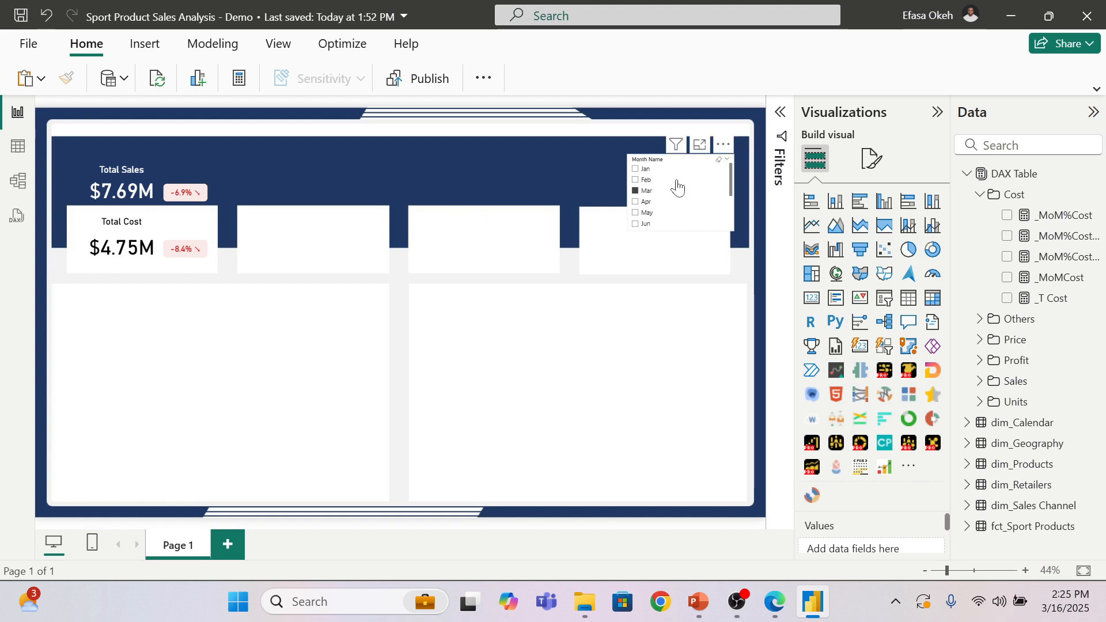
# Step: Duplicate the Total Cost card and place the copy in the second white KPI box, aligned with the original
pyautogui.click(115, 234)
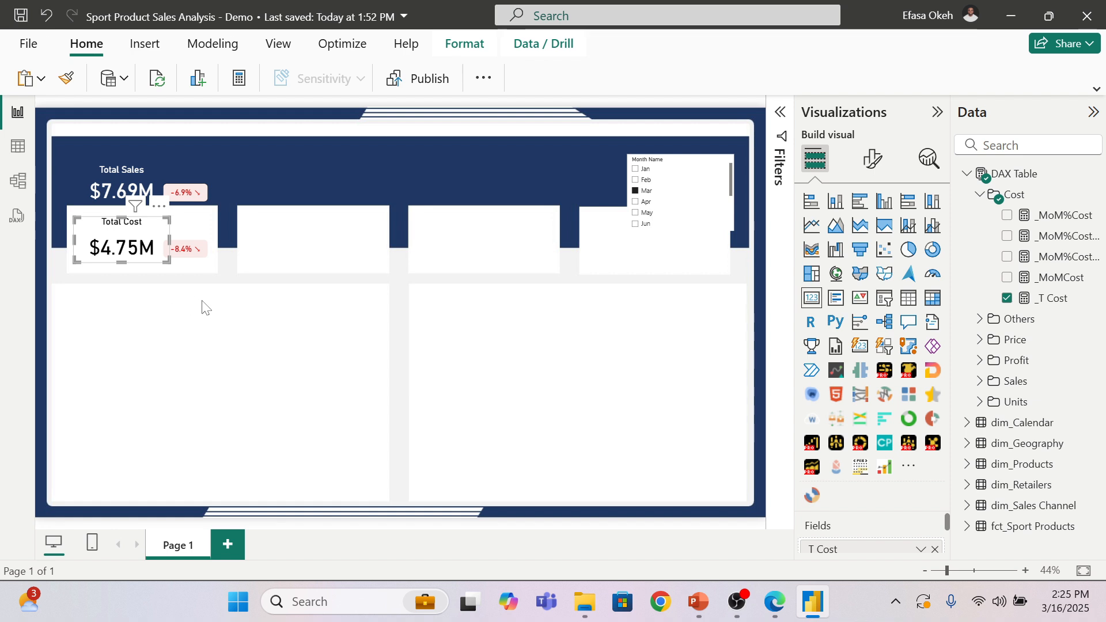
pyautogui.click(239, 304)
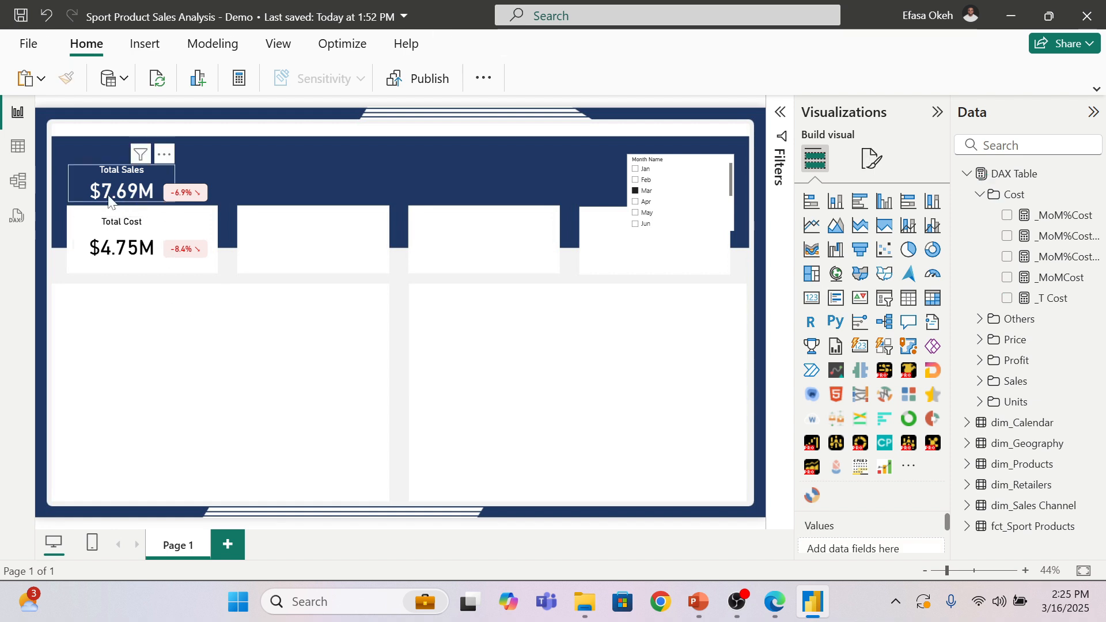
pyautogui.click(107, 230)
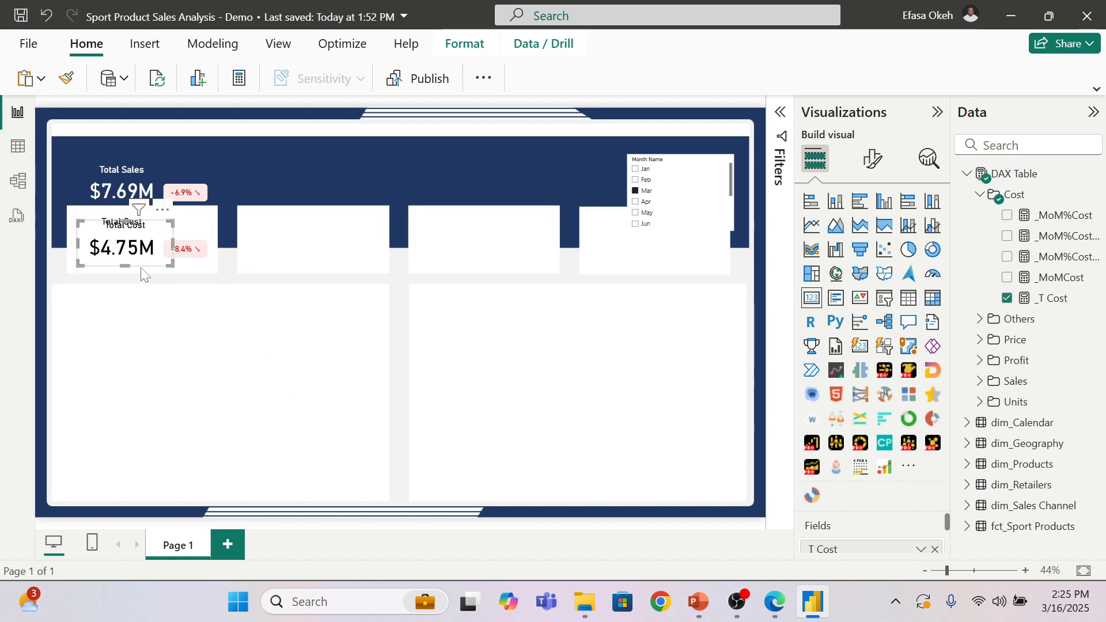
pyautogui.hotkey('ctrl', 'c')
pyautogui.hotkey('ctrl', 'v')
pyautogui.moveTo(115, 231); pyautogui.dragTo(285, 232)
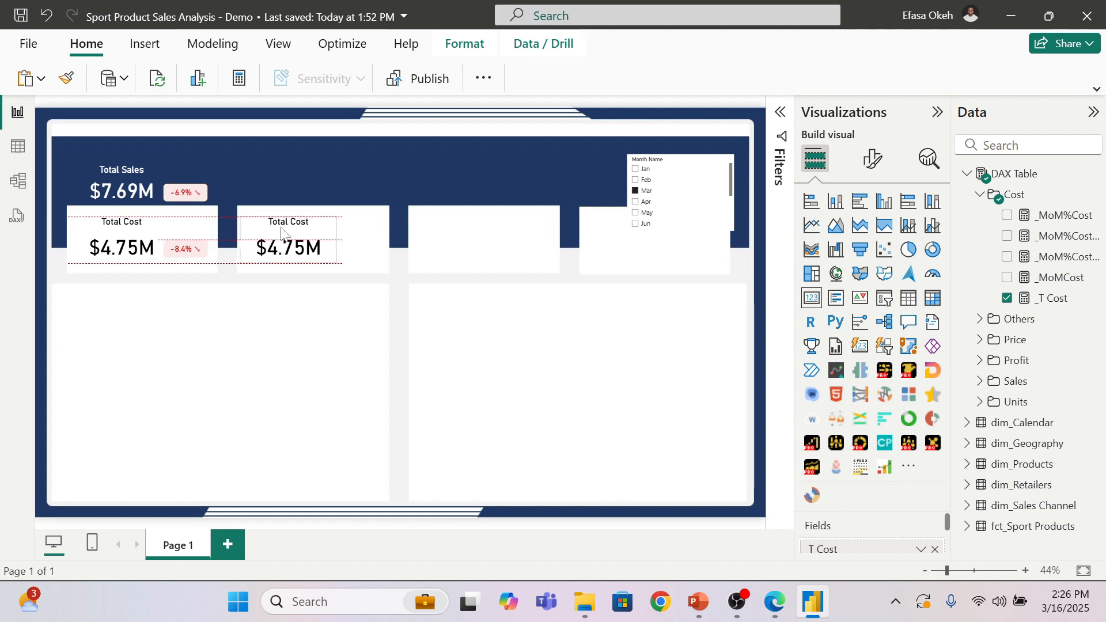
# Step: Replace the duplicated card's field with the _T Profit measure from the DAX Table's Profit folder
pyautogui.click(934, 549)
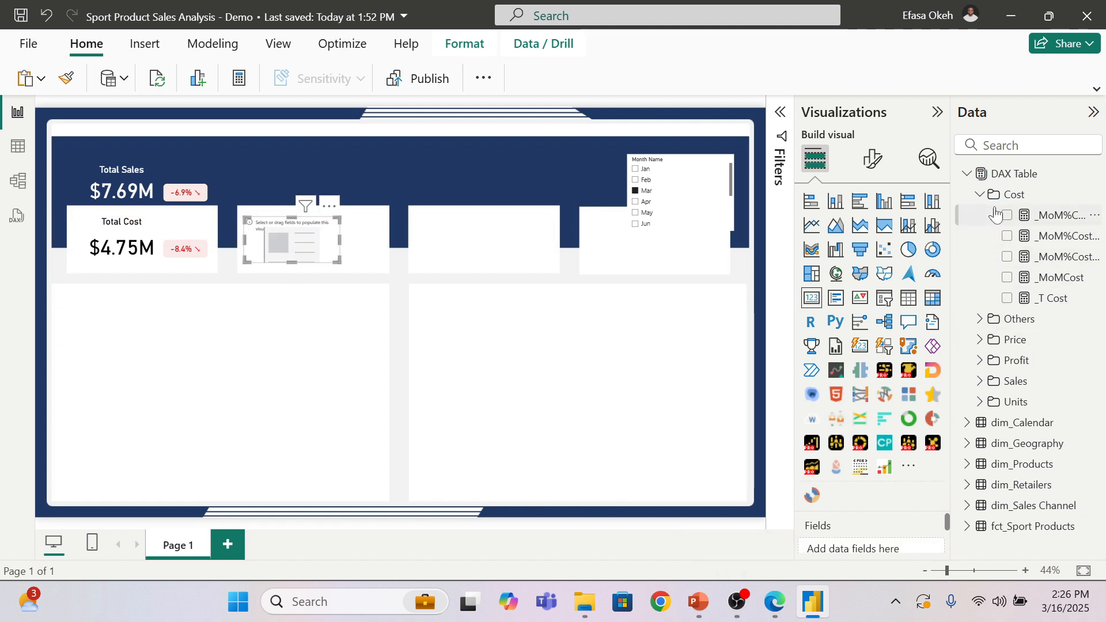
pyautogui.click(979, 195)
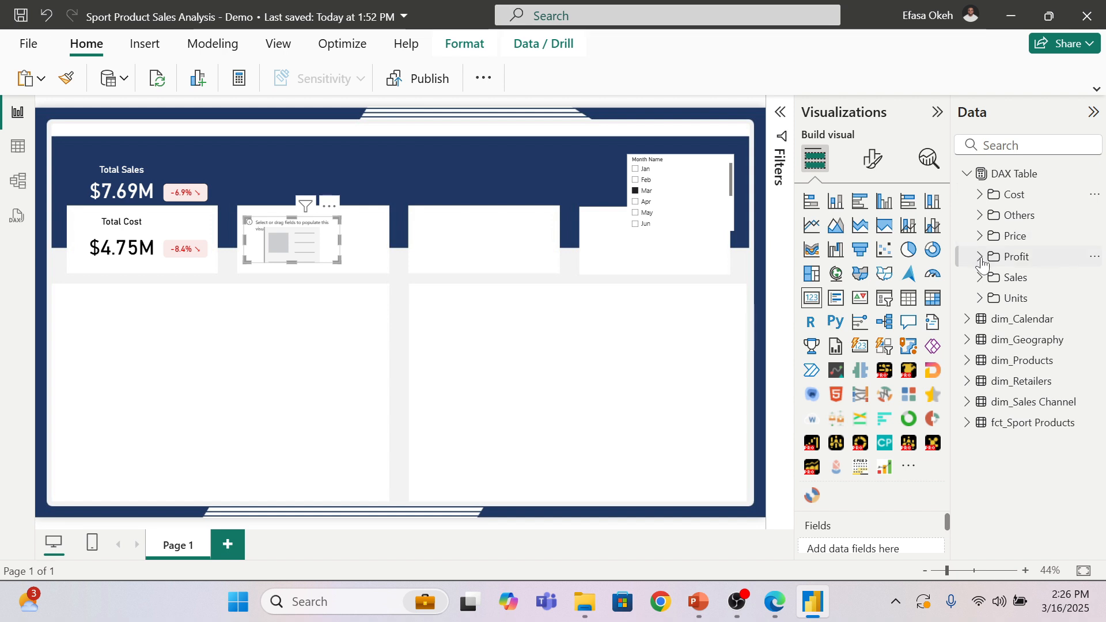
pyautogui.click(979, 257)
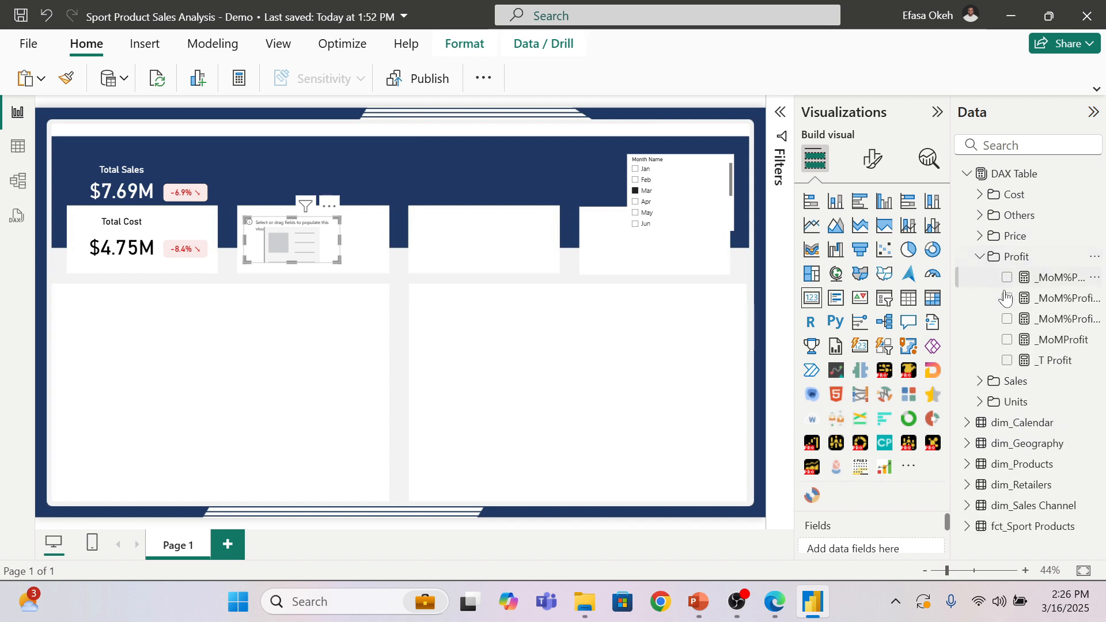
pyautogui.click(1007, 360)
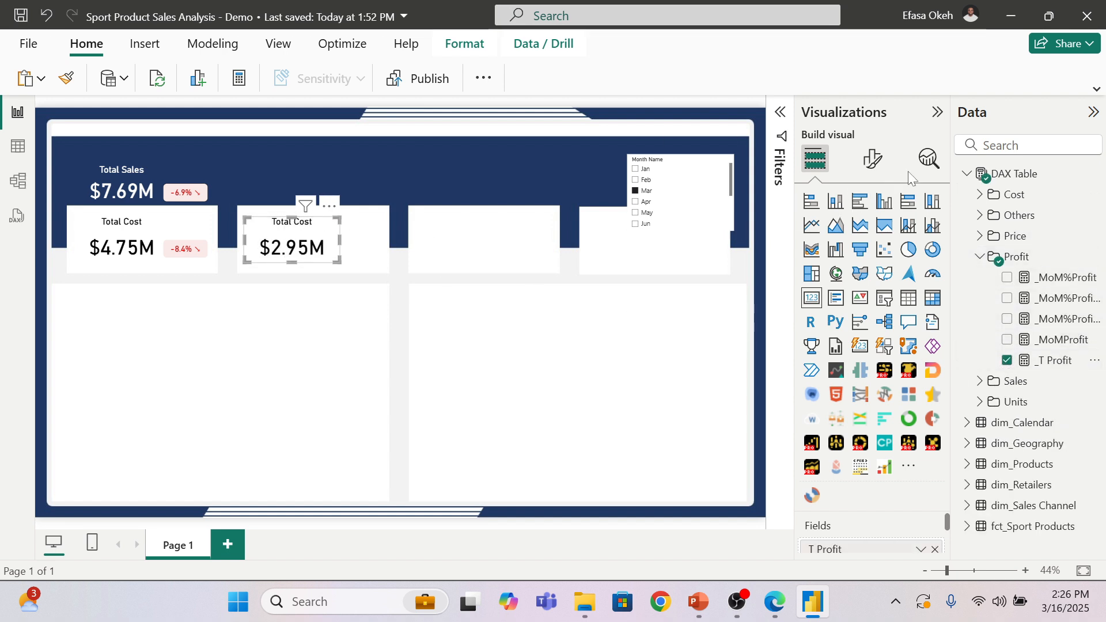
# Step: Change the duplicated card's title text to Total Profit
pyautogui.click(878, 164)
pyautogui.click(869, 250)
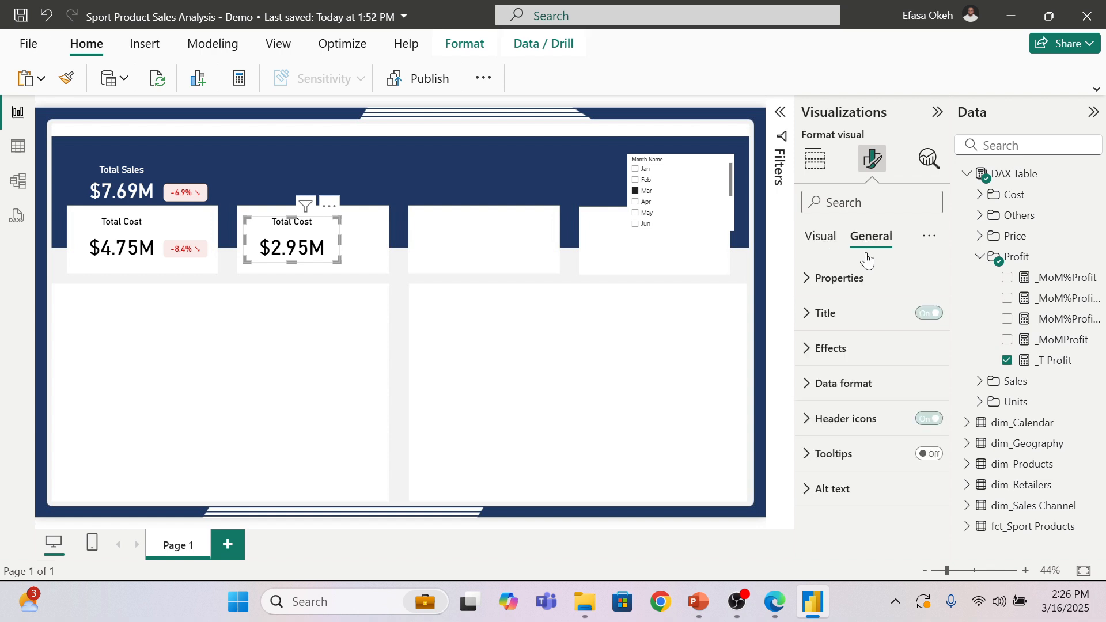
pyautogui.click(835, 326)
pyautogui.moveTo(864, 400); pyautogui.dragTo(838, 400)
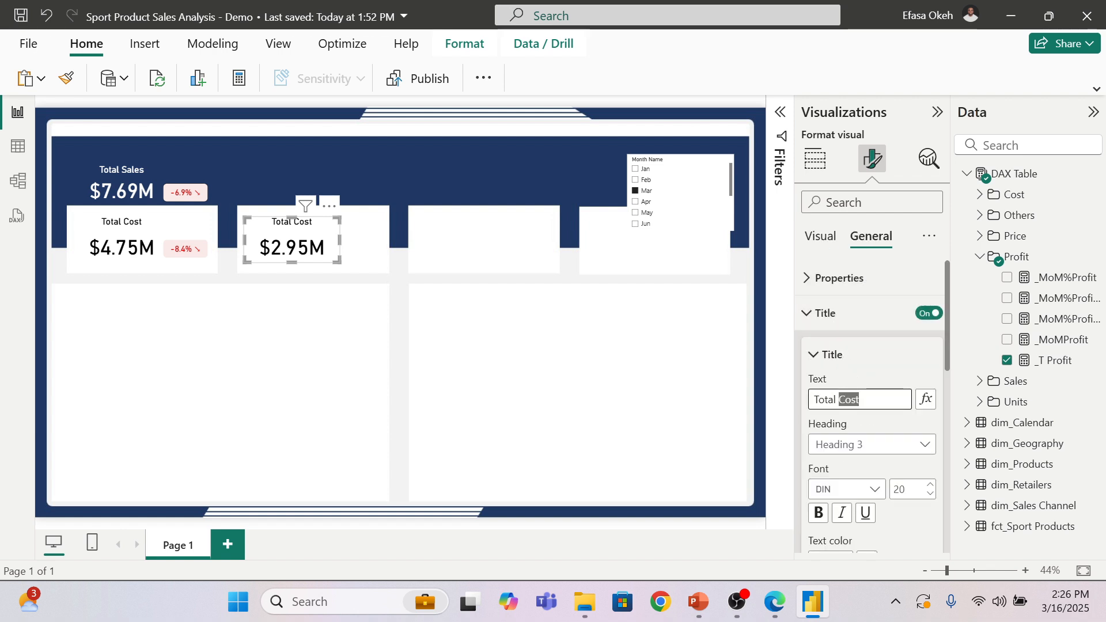
pyautogui.write('Profi')
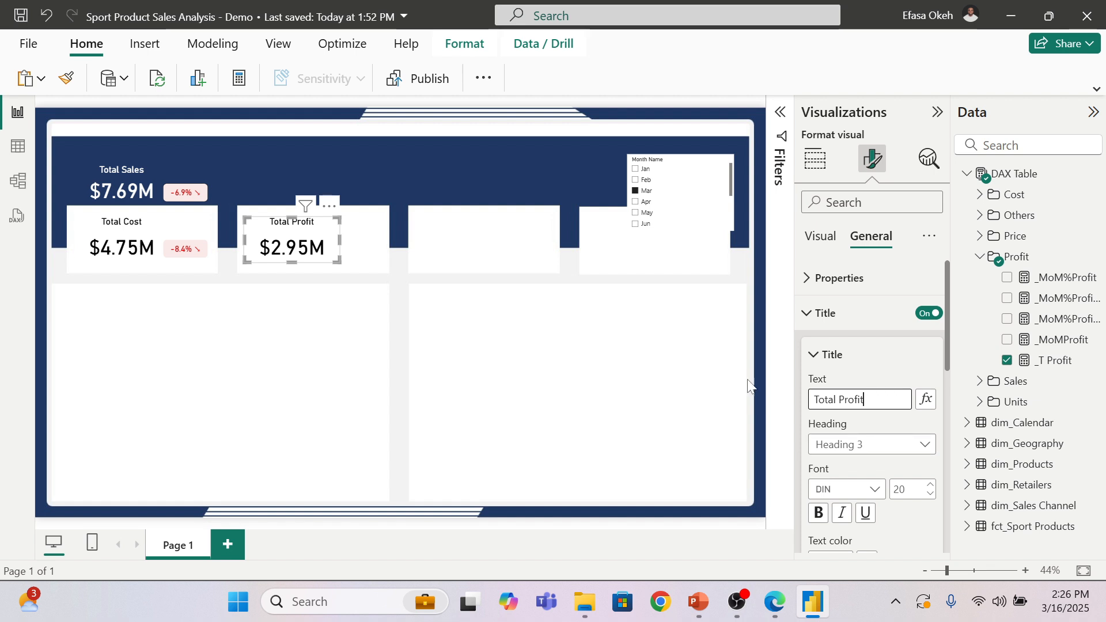
pyautogui.click(466, 263)
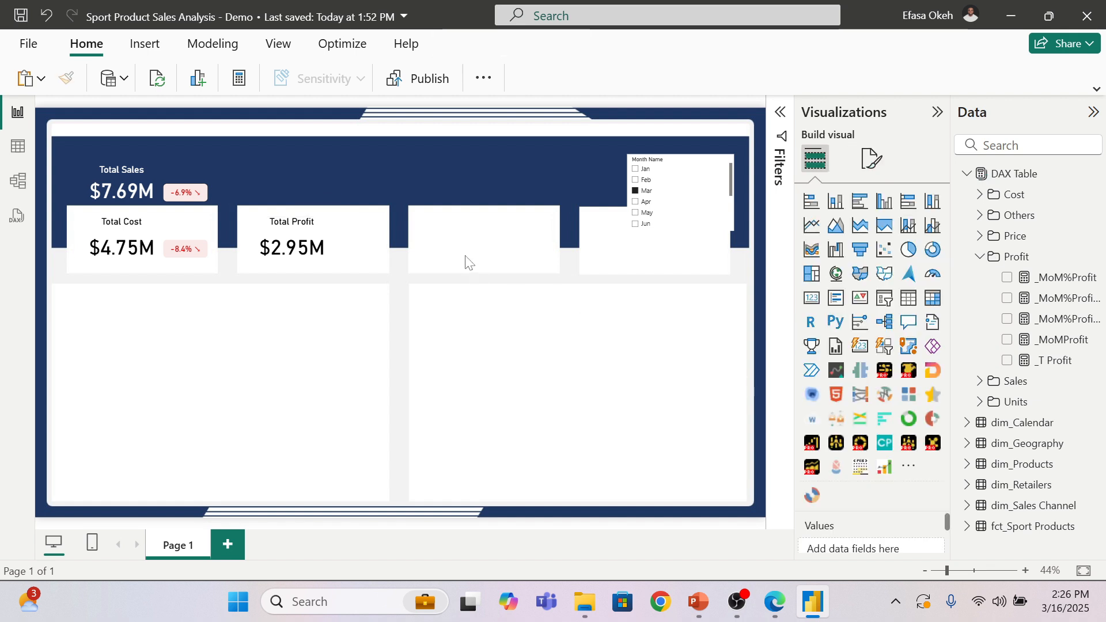
# Step: Place a copy of the cost indicator card beside the Total Profit value and shift the original slightly away from the Total Cost value
pyautogui.click(207, 257)
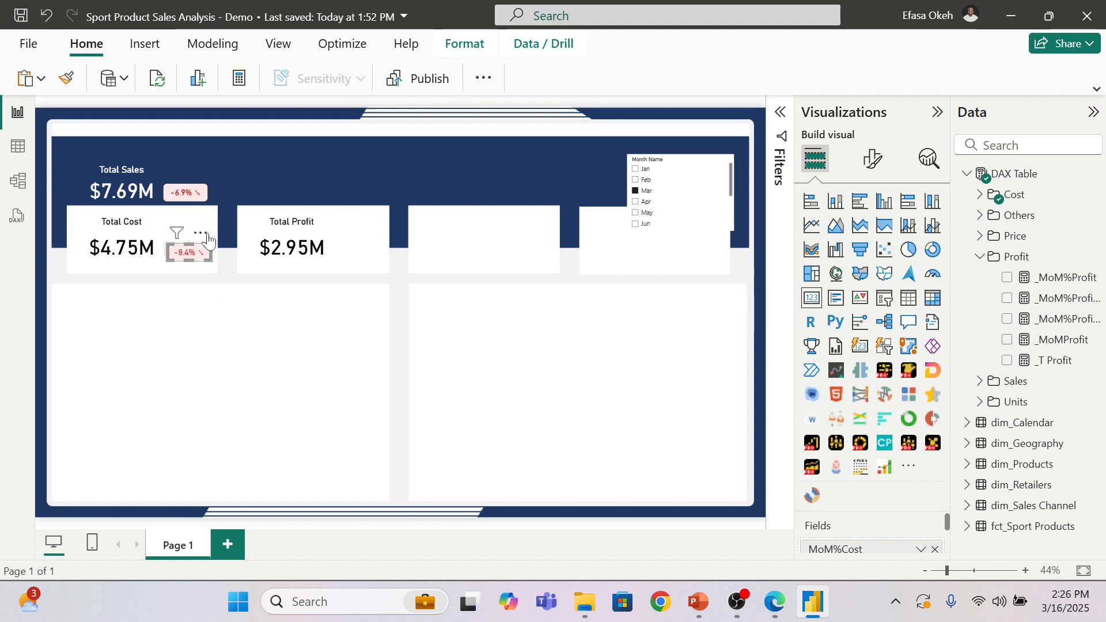
pyautogui.moveTo(199, 239); pyautogui.dragTo(371, 234)
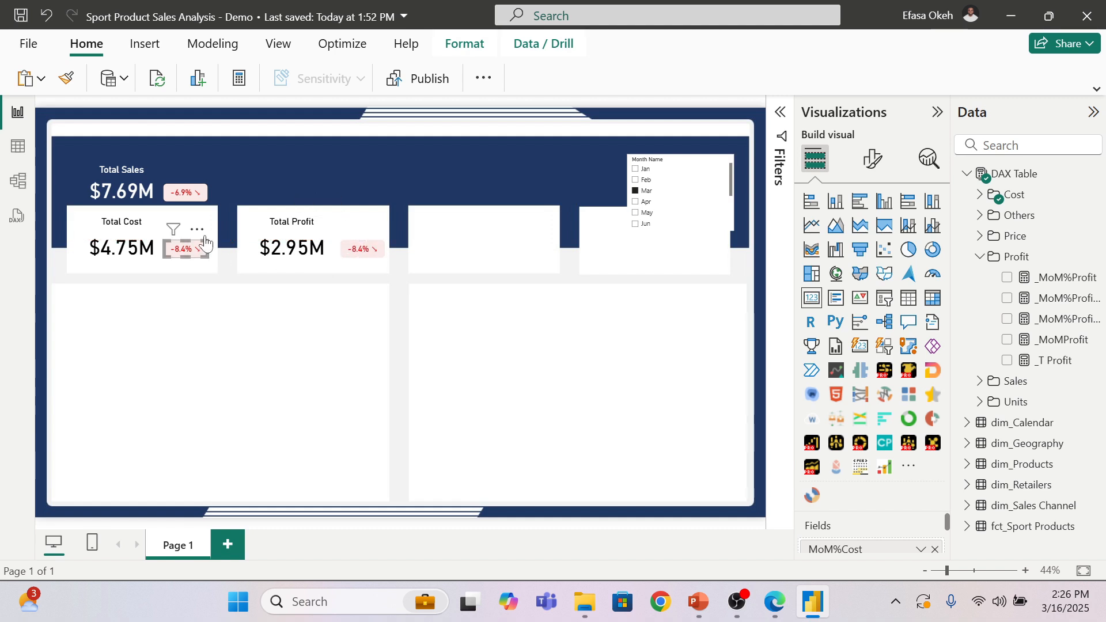
pyautogui.moveTo(201, 235); pyautogui.dragTo(204, 236)
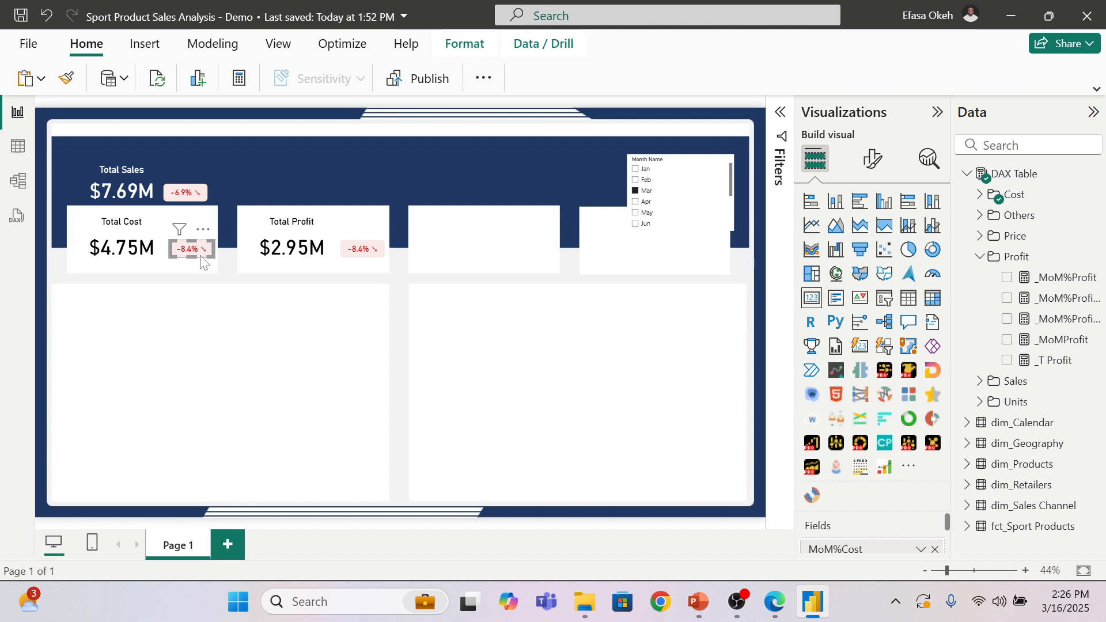
pyautogui.click(233, 320)
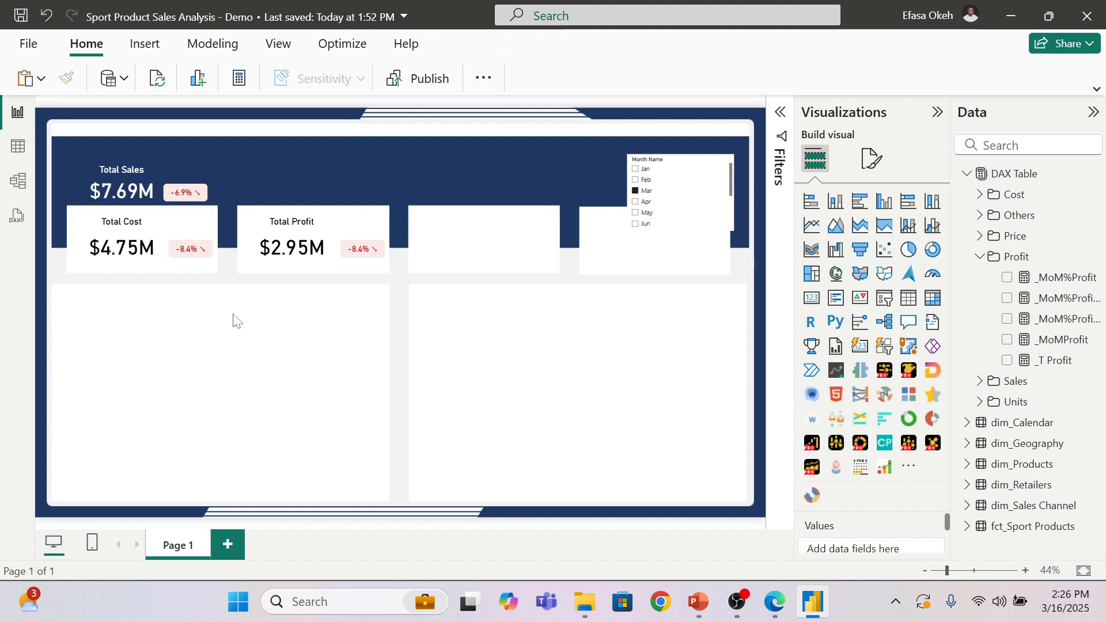
# Step: Replace the field of the indicator card beside Total Profit with the _MoM%Profit measure
pyautogui.click(298, 236)
pyautogui.click(358, 253)
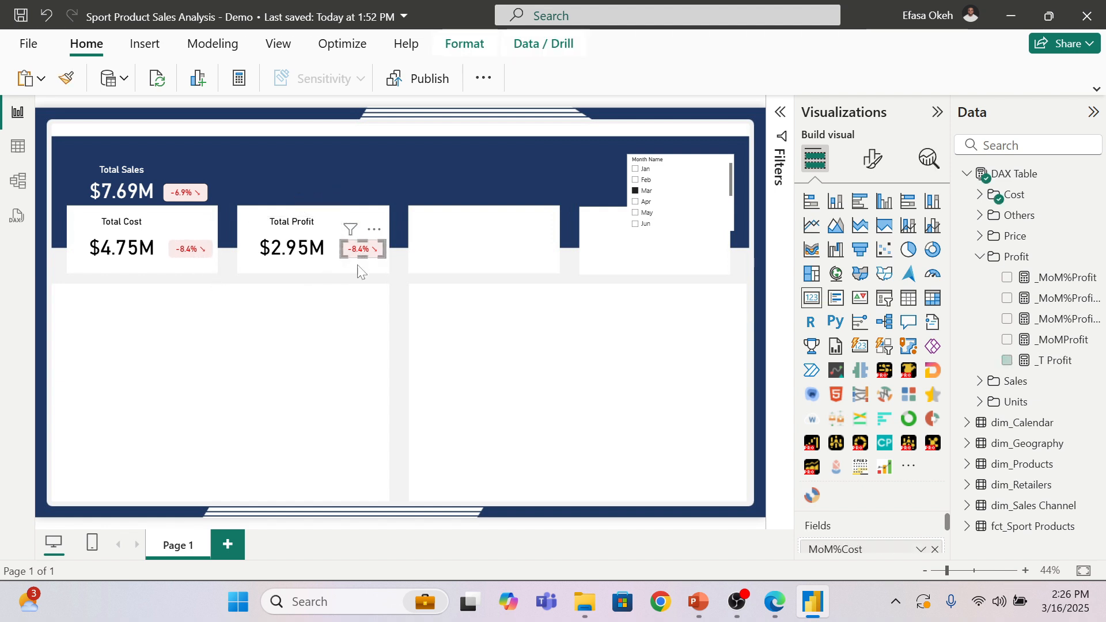
pyautogui.click(935, 549)
pyautogui.click(1007, 277)
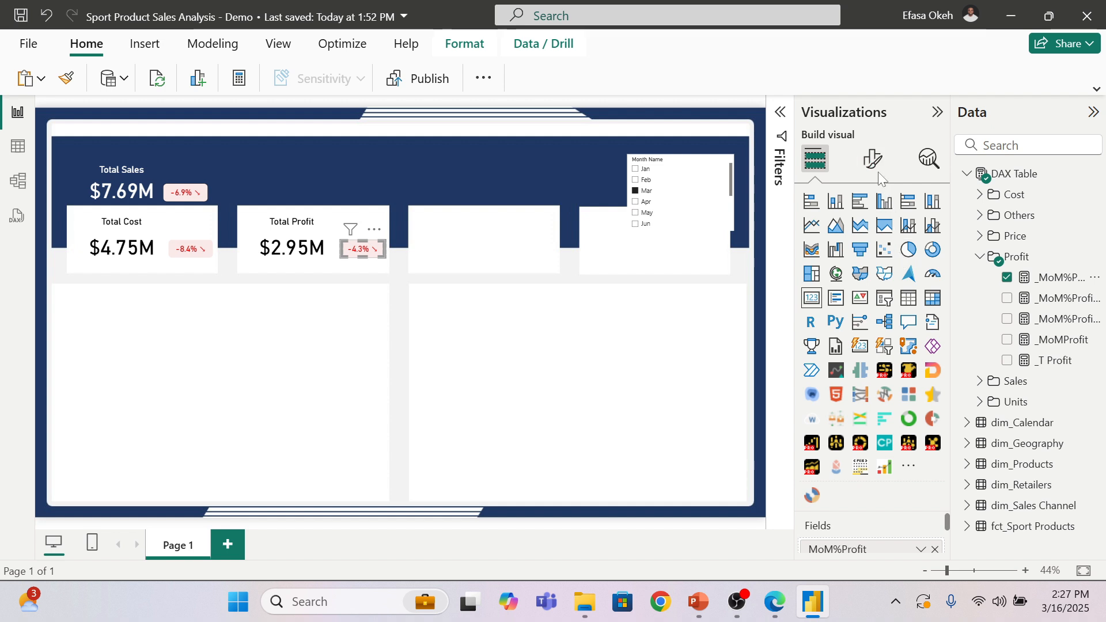
# Step: Base the profit indicator card's background color on the _MoM%ProfitBgColor measure from the DAX Table's Profit folder
pyautogui.click(871, 157)
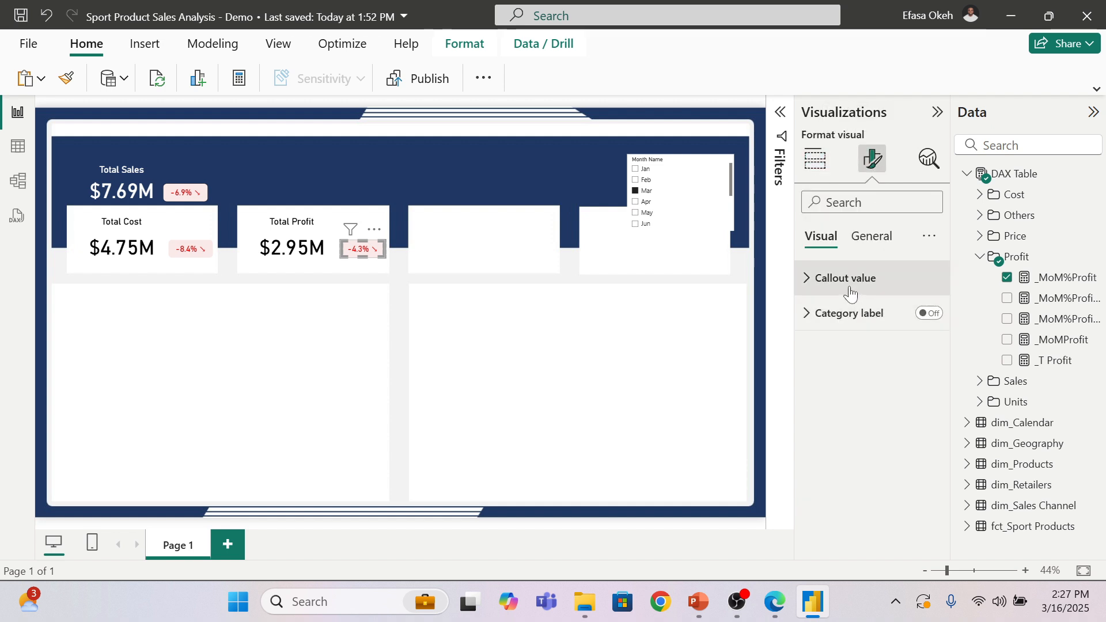
pyautogui.click(871, 237)
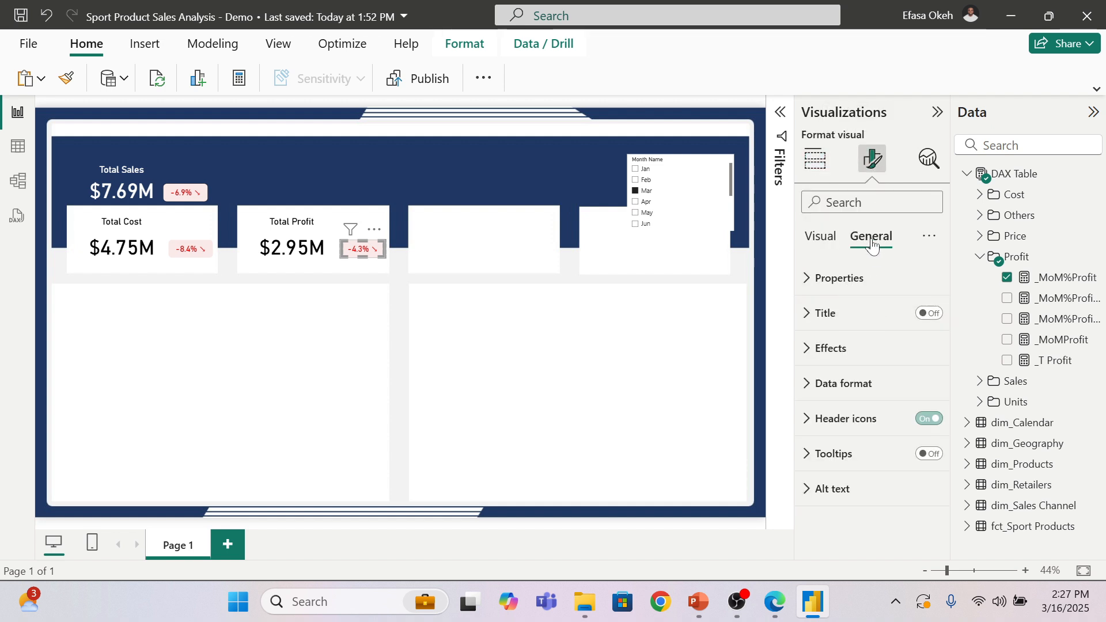
pyautogui.click(828, 352)
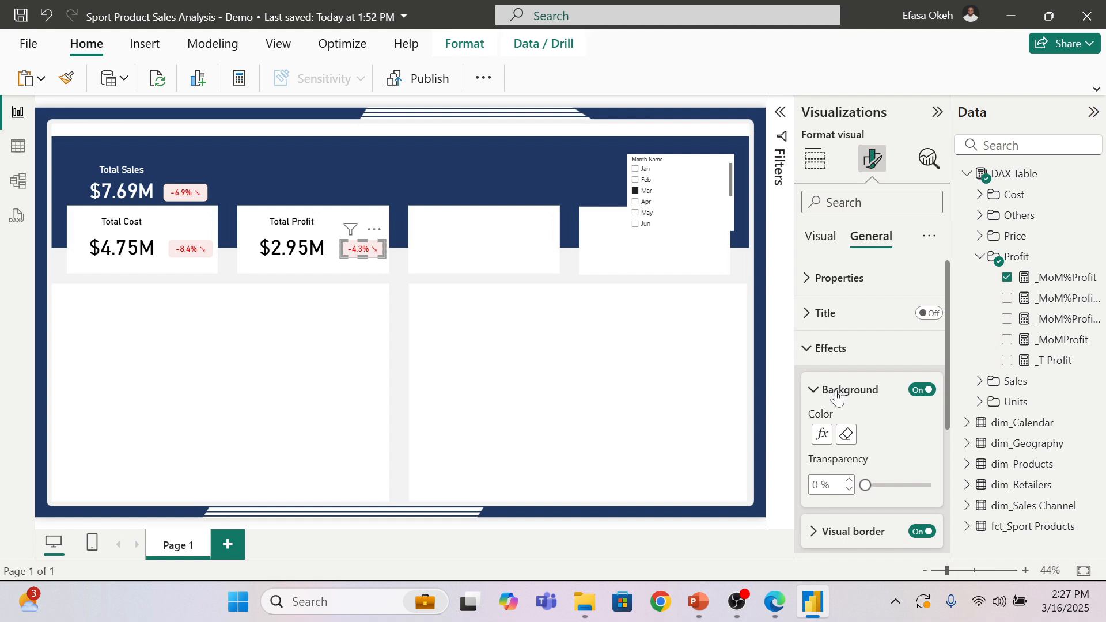
pyautogui.click(822, 438)
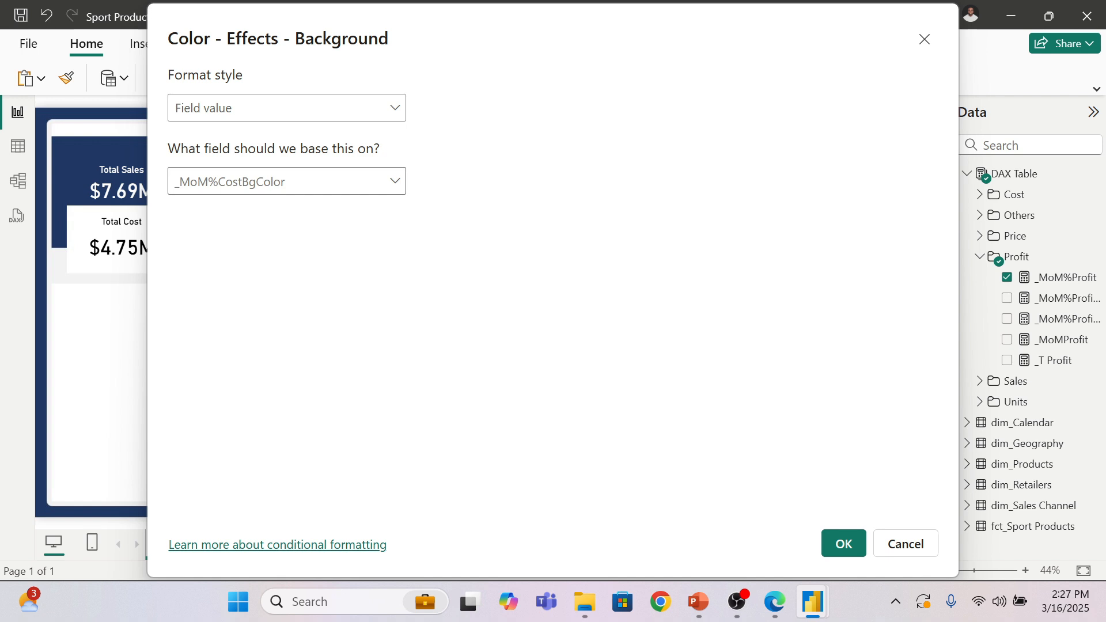
pyautogui.click(176, 182)
pyautogui.click(205, 300)
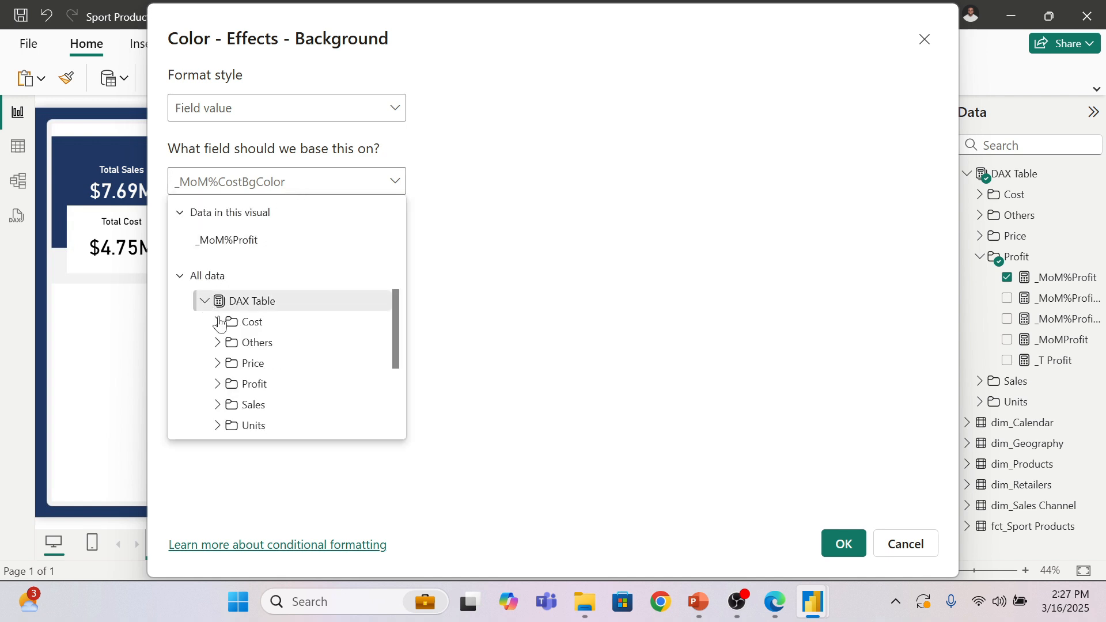
pyautogui.click(217, 384)
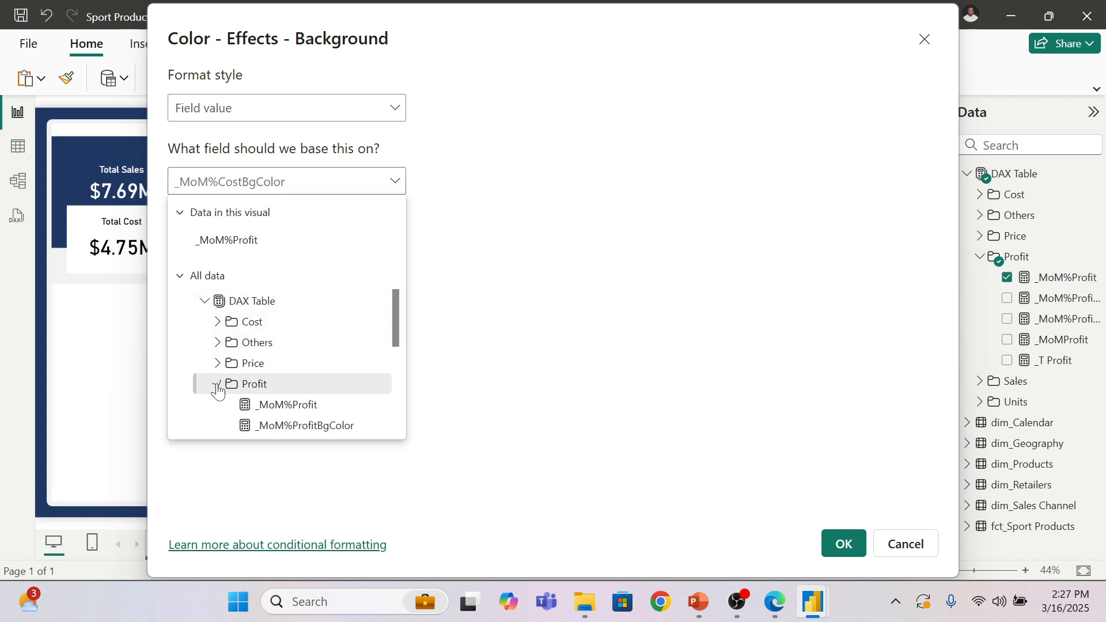
pyautogui.click(322, 427)
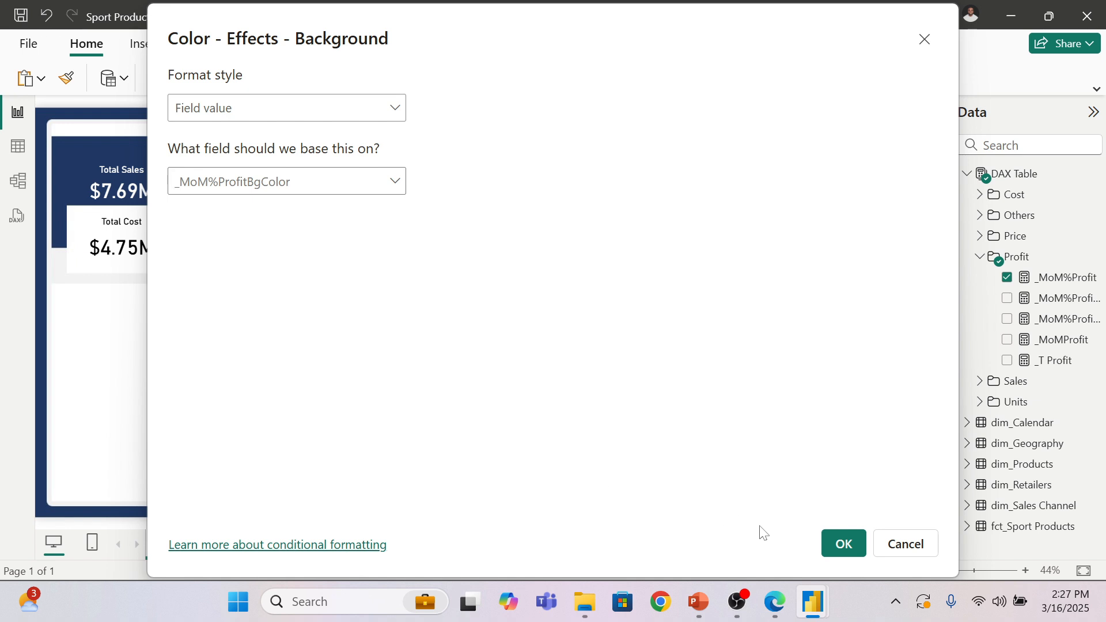
pyautogui.click(844, 544)
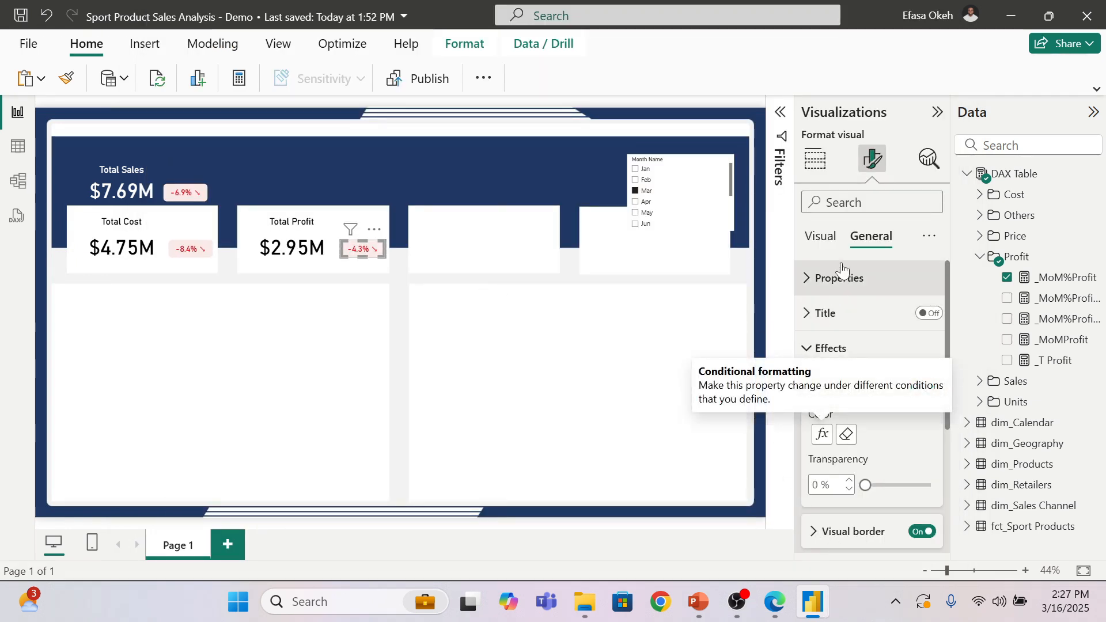
# Step: Base the profit indicator card's callout value color on the _MoM%ProfitColor measure from the DAX Table's Profit folder
pyautogui.click(820, 239)
pyautogui.click(827, 279)
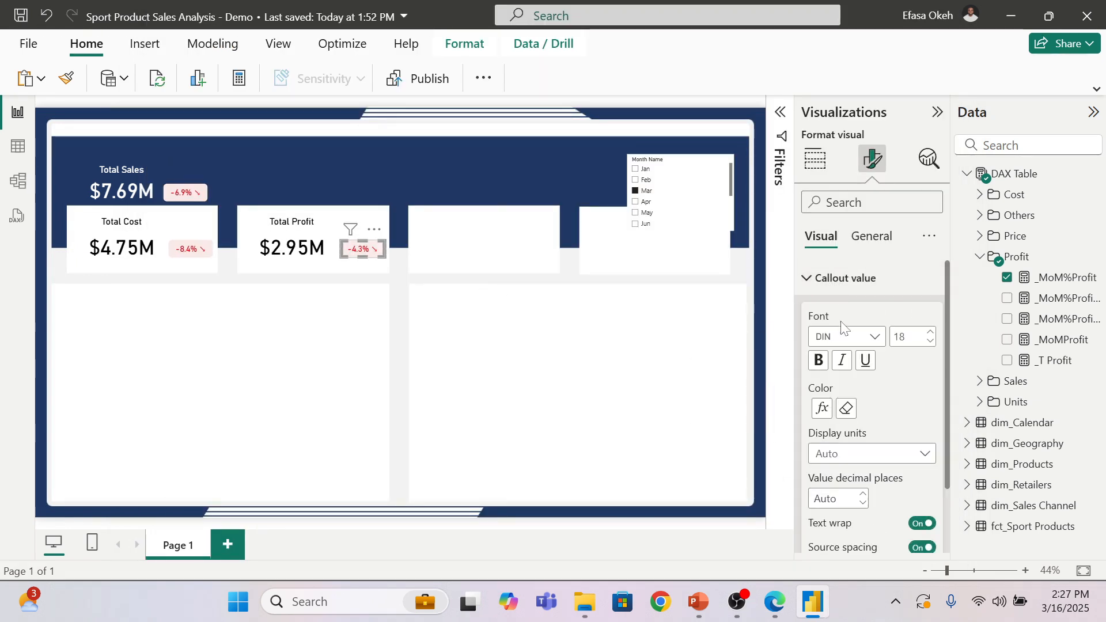
pyautogui.click(822, 410)
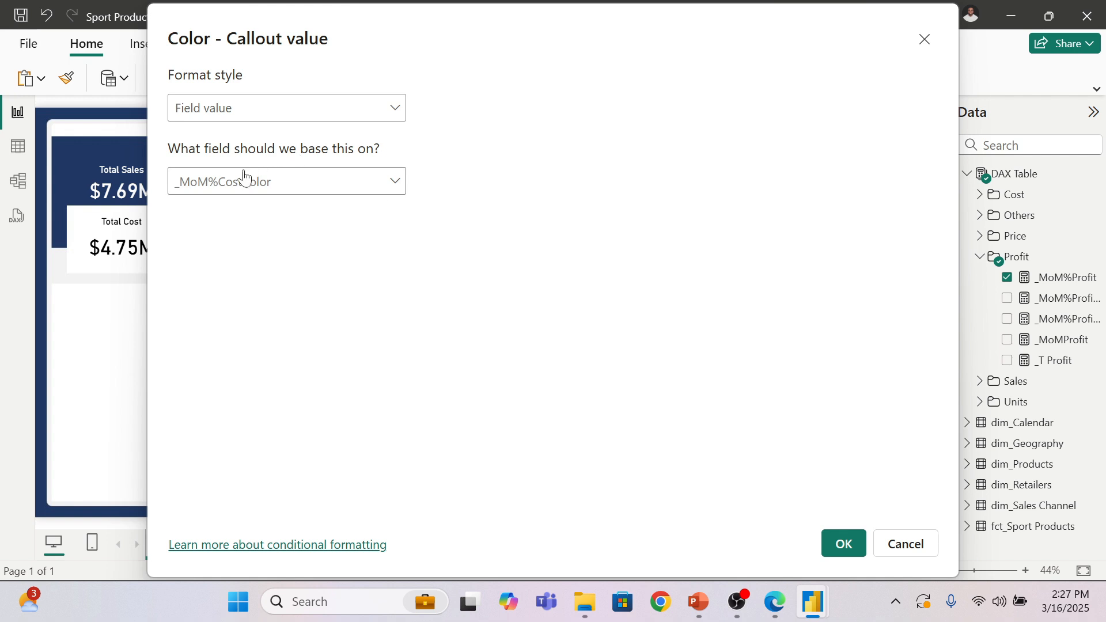
pyautogui.click(279, 195)
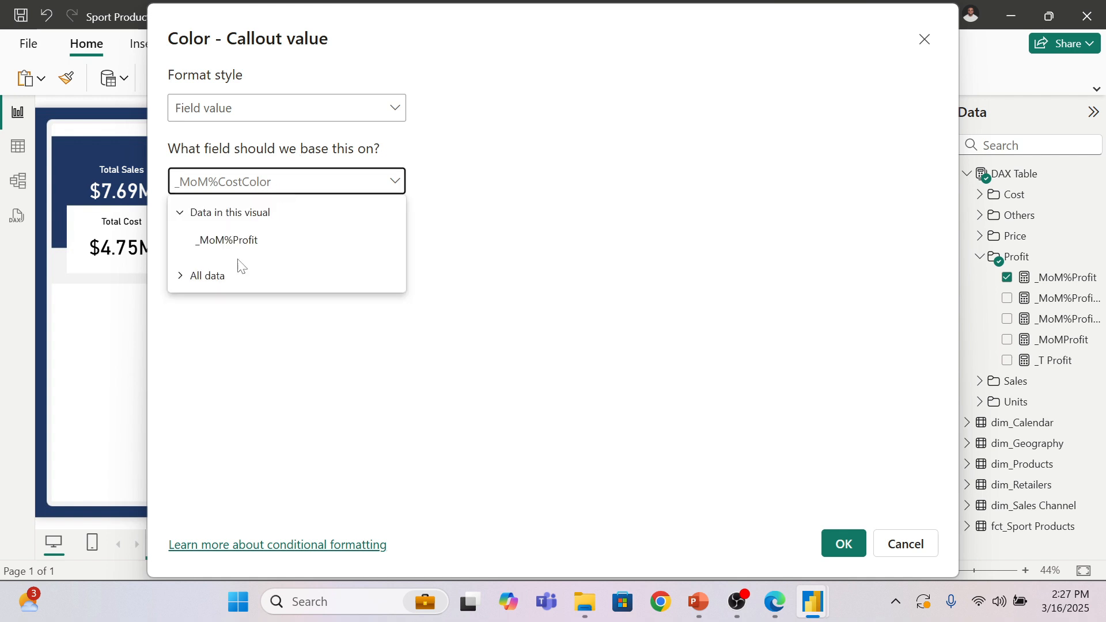
pyautogui.click(180, 278)
pyautogui.click(205, 301)
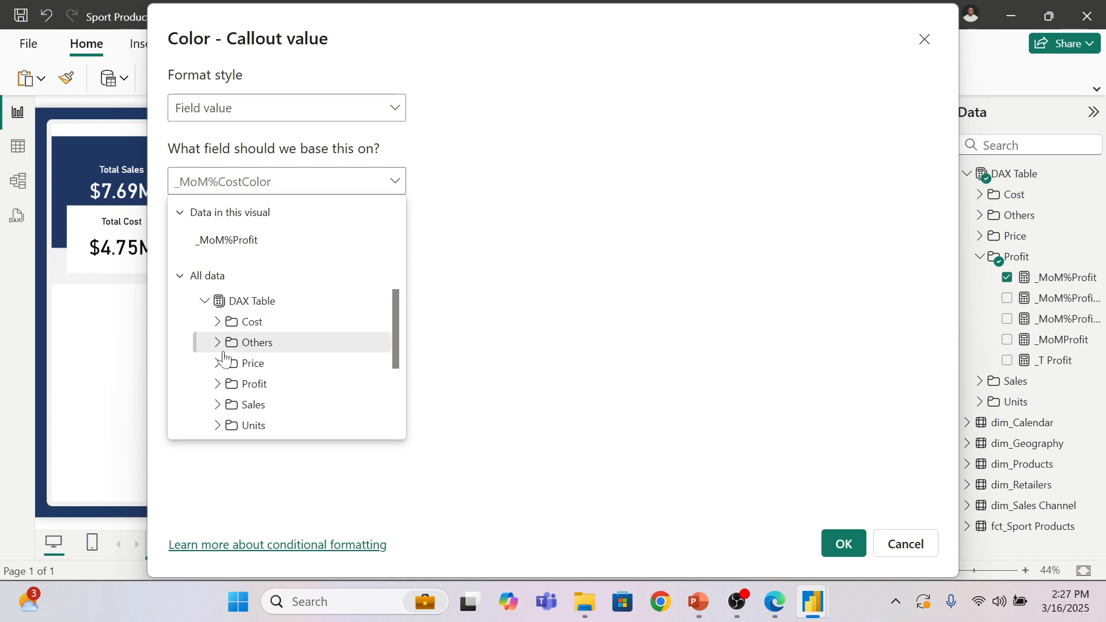
pyautogui.click(217, 384)
pyautogui.scroll(-3, 319, 429)
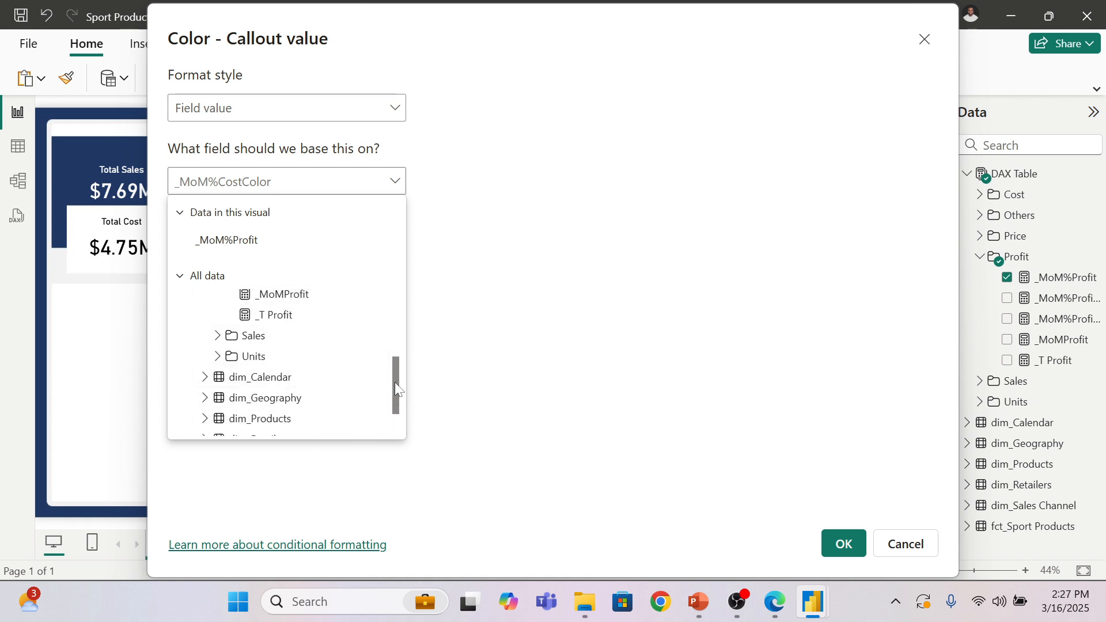
pyautogui.moveTo(395, 381); pyautogui.dragTo(392, 362)
pyautogui.click(321, 331)
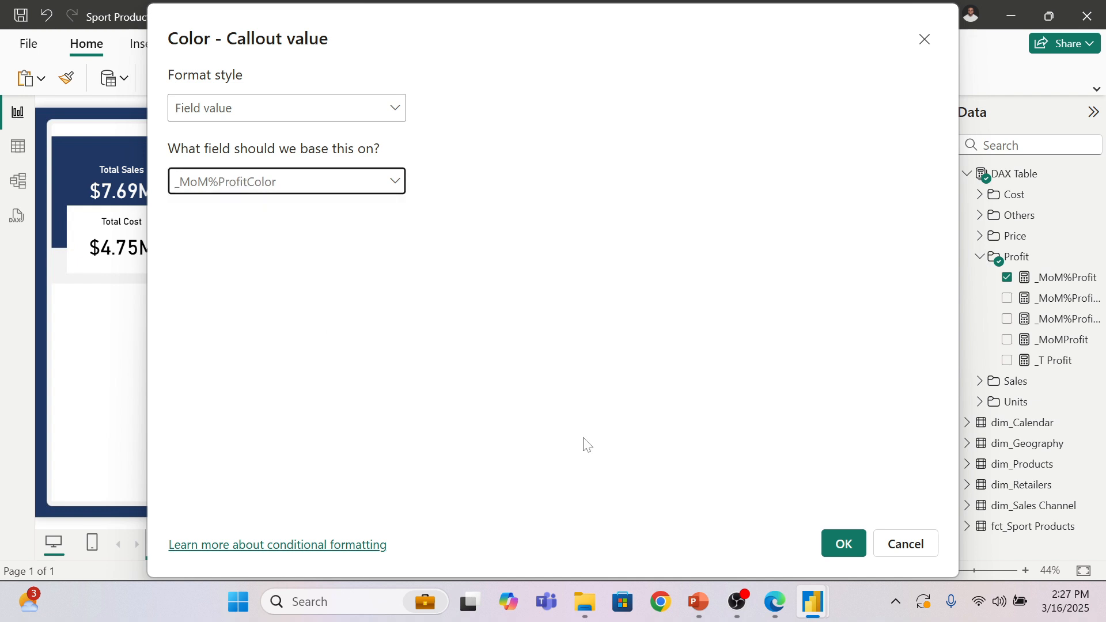
pyautogui.click(842, 544)
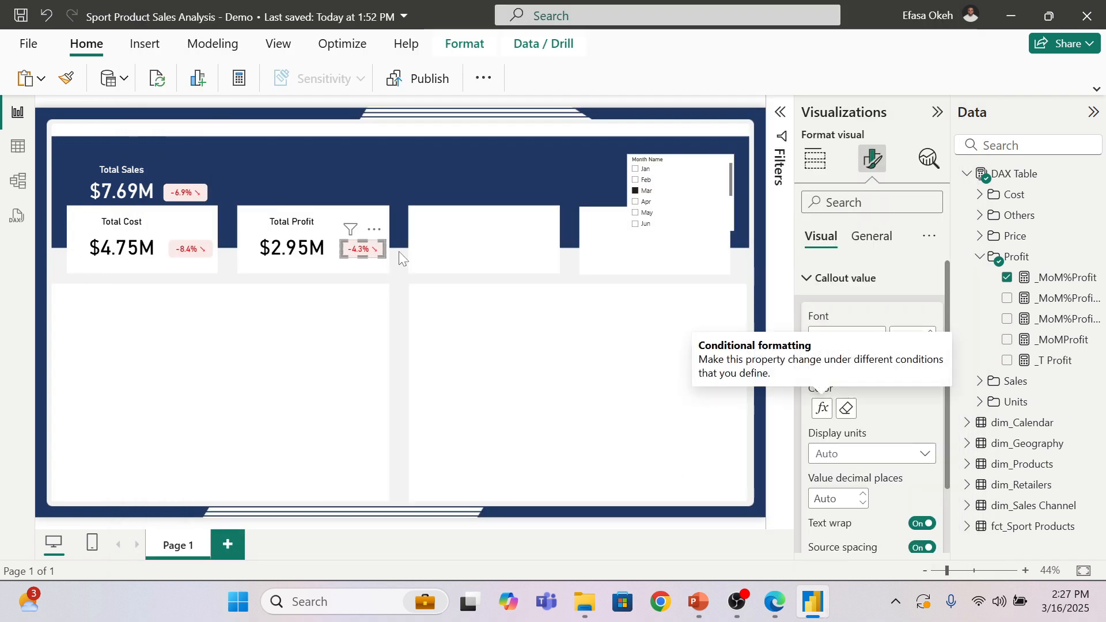
pyautogui.click(406, 288)
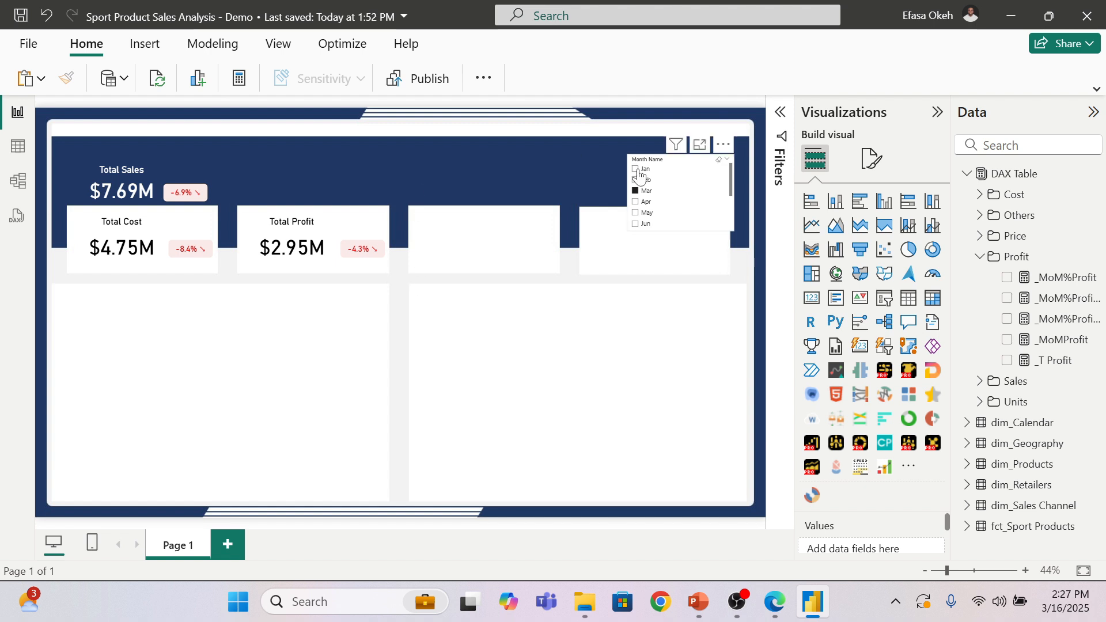
# Step: Check the KPI cards and their indicators for several months in the Month Name slicer, finishing with Aug selected
pyautogui.click(642, 201)
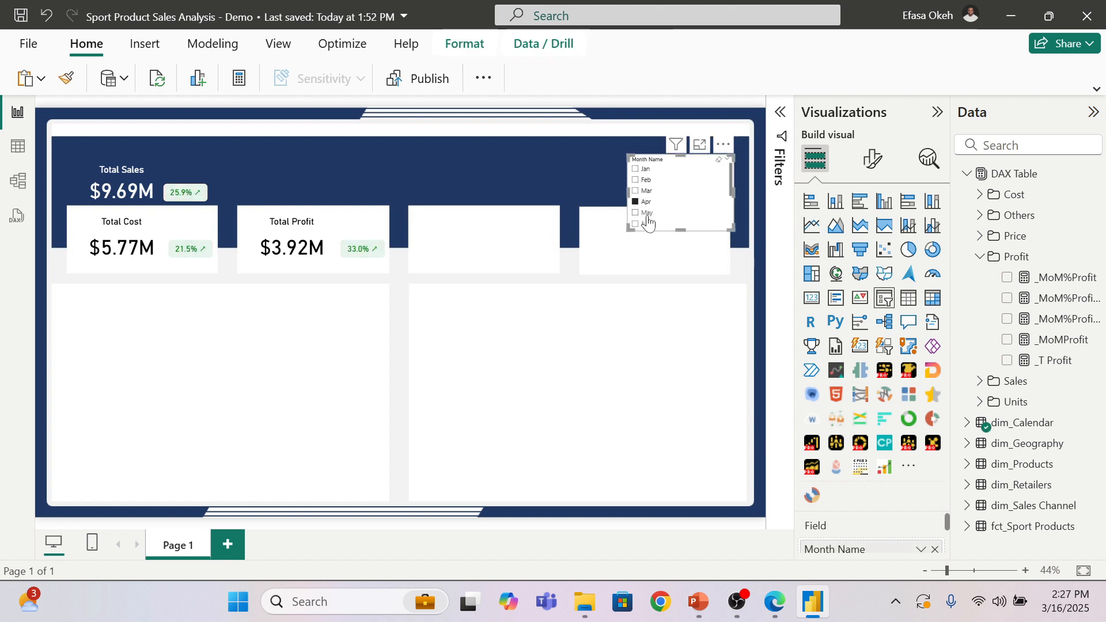
pyautogui.click(646, 214)
pyautogui.click(647, 190)
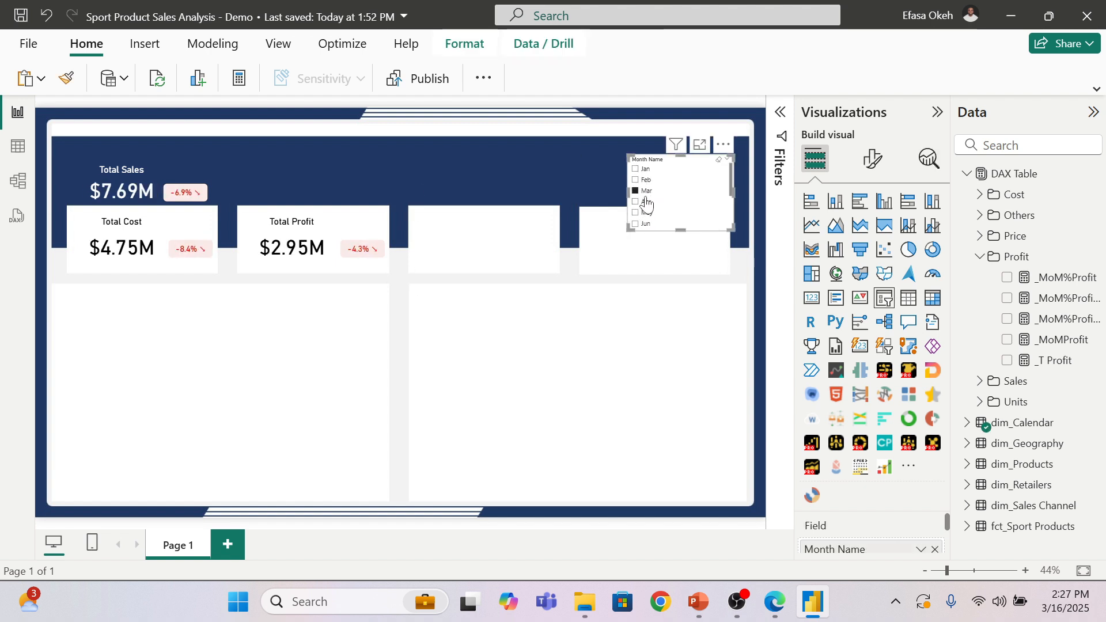
pyautogui.click(644, 202)
pyautogui.scroll(-3, 645, 193)
pyautogui.click(644, 201)
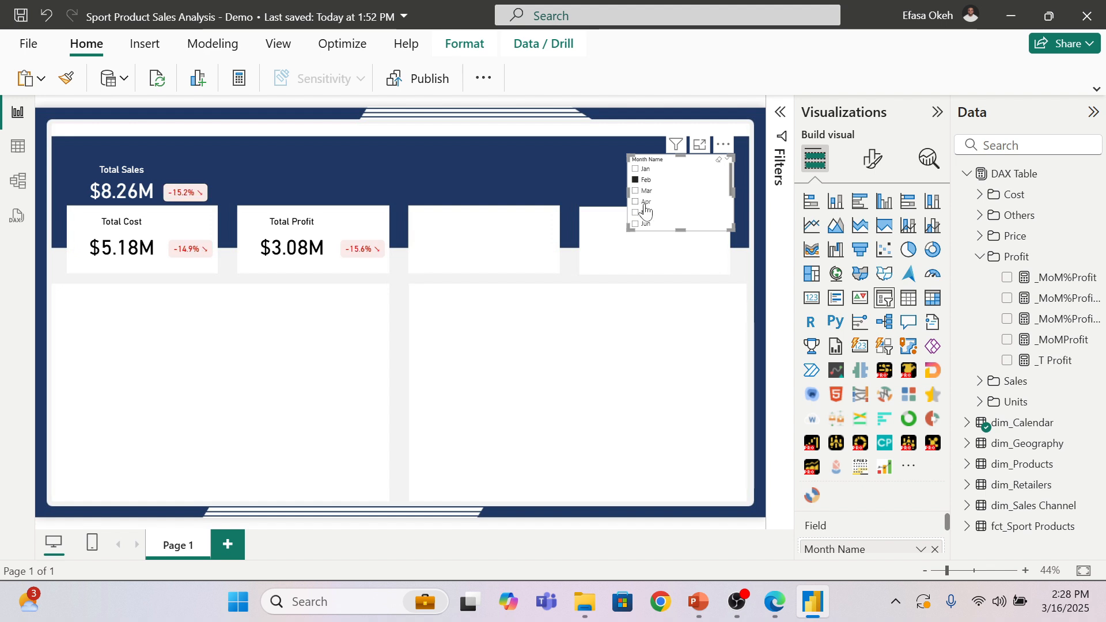
pyautogui.click(644, 211)
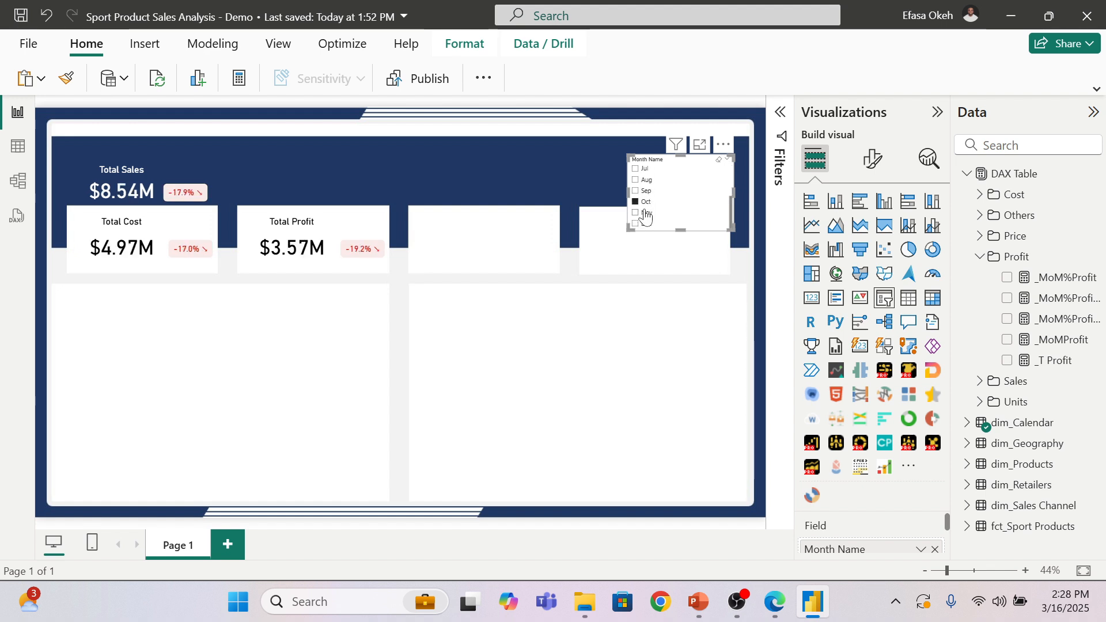
pyautogui.click(648, 190)
pyautogui.click(645, 179)
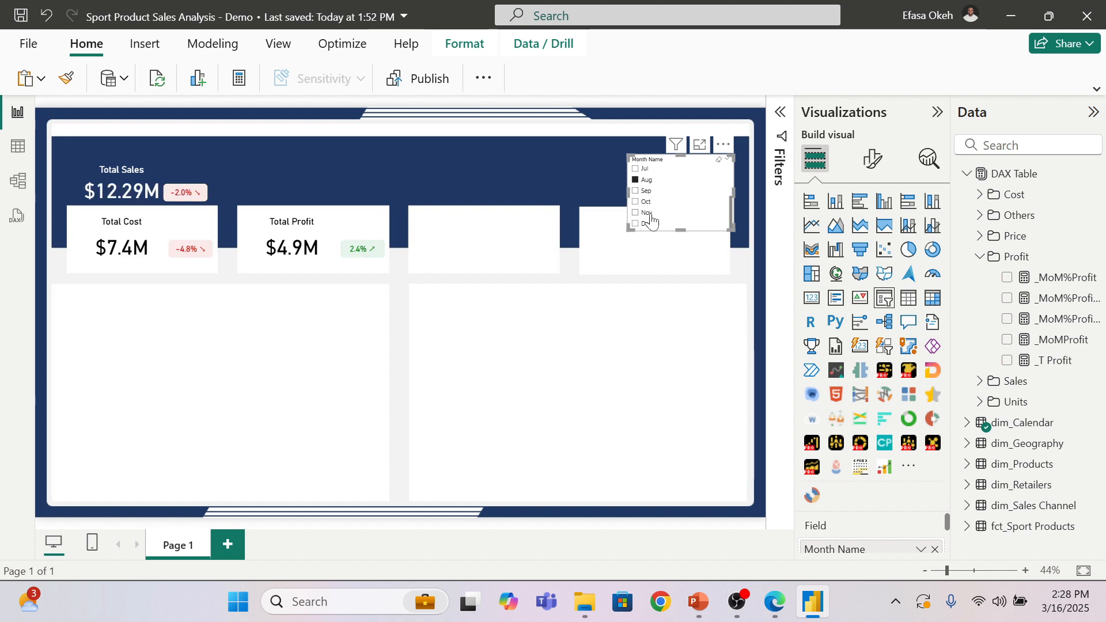
pyautogui.click(627, 335)
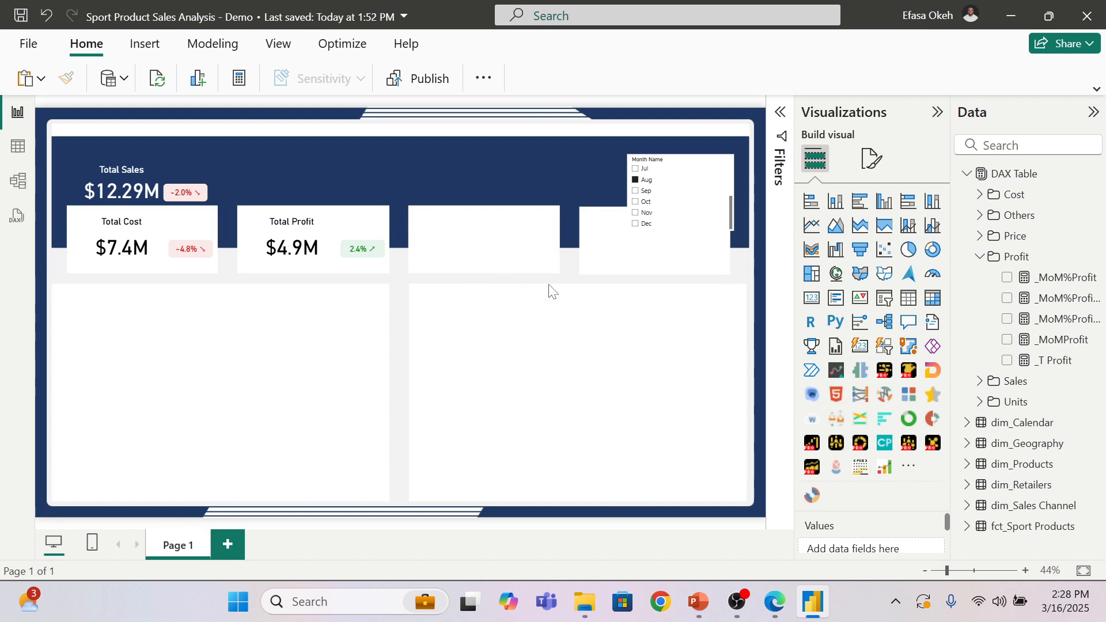
# Step: Consult the published report in Edge and move the Month Name slicer up in Power BI, clear of the rightmost empty card
pyautogui.click(783, 613)
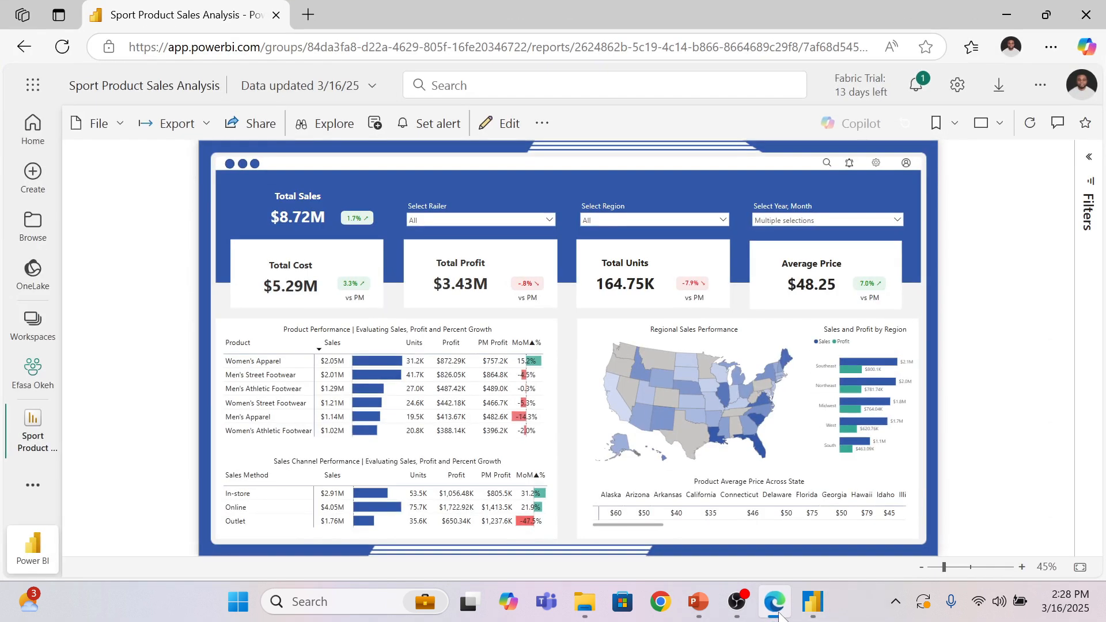
pyautogui.click(779, 614)
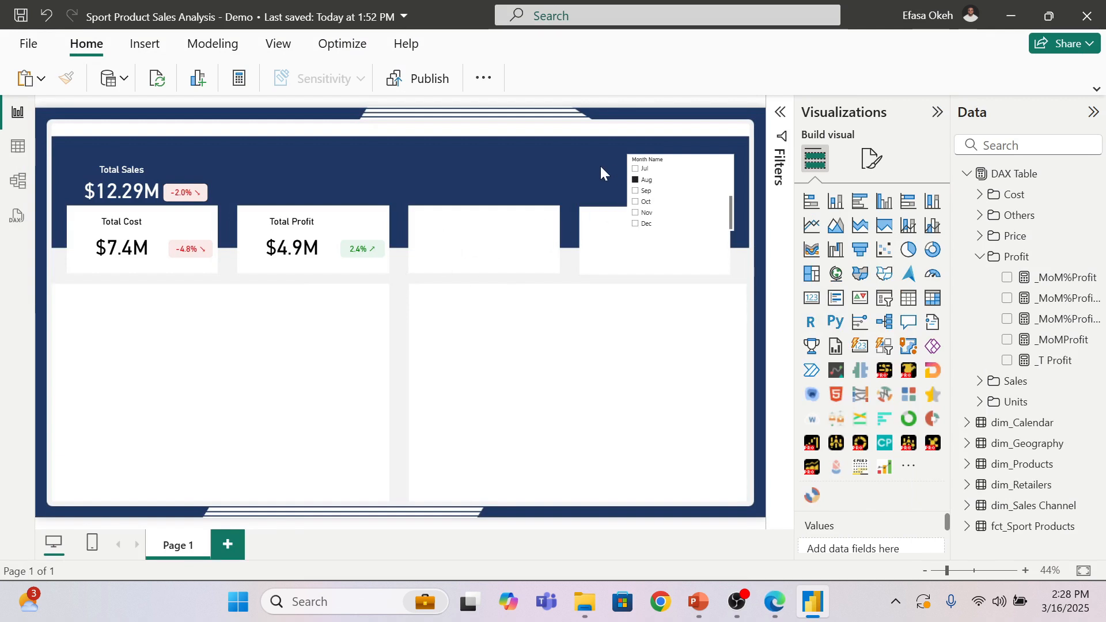
pyautogui.moveTo(697, 151)
pyautogui.moveTo(709, 147); pyautogui.dragTo(687, 118)
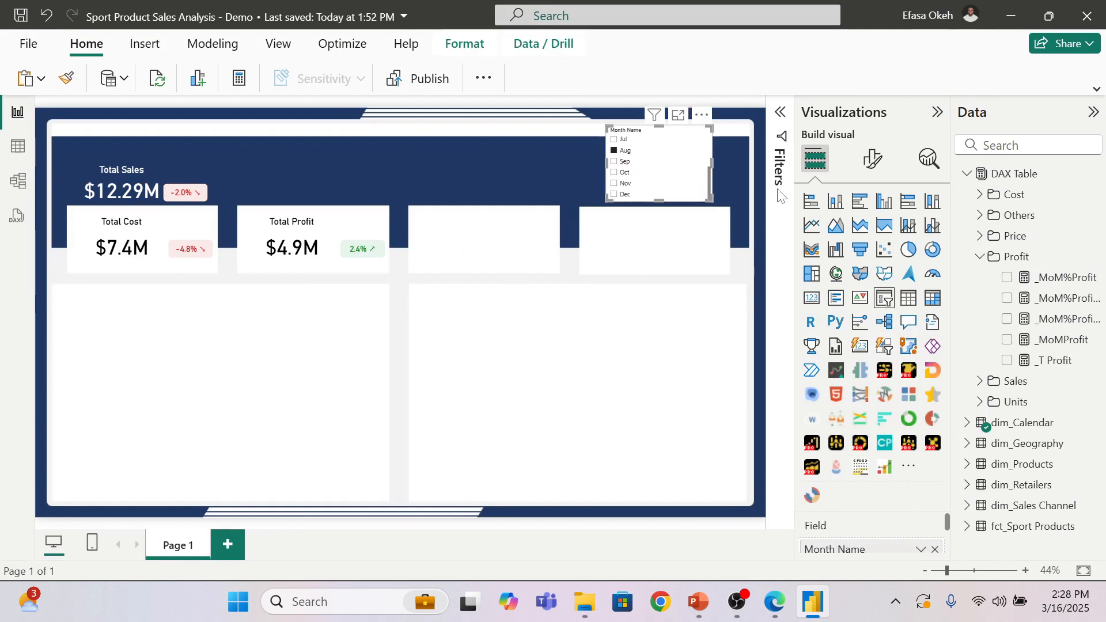
# Step: Examine the measures in the DAX Table's Units and Price folders, leaving both folders collapsed
pyautogui.click(980, 256)
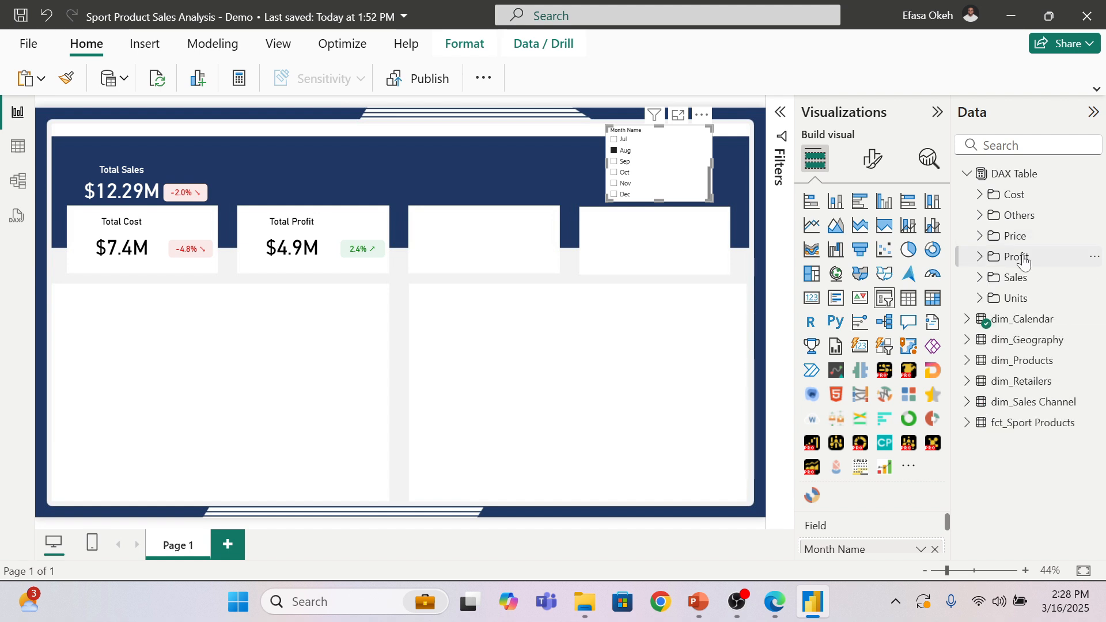
pyautogui.click(981, 297)
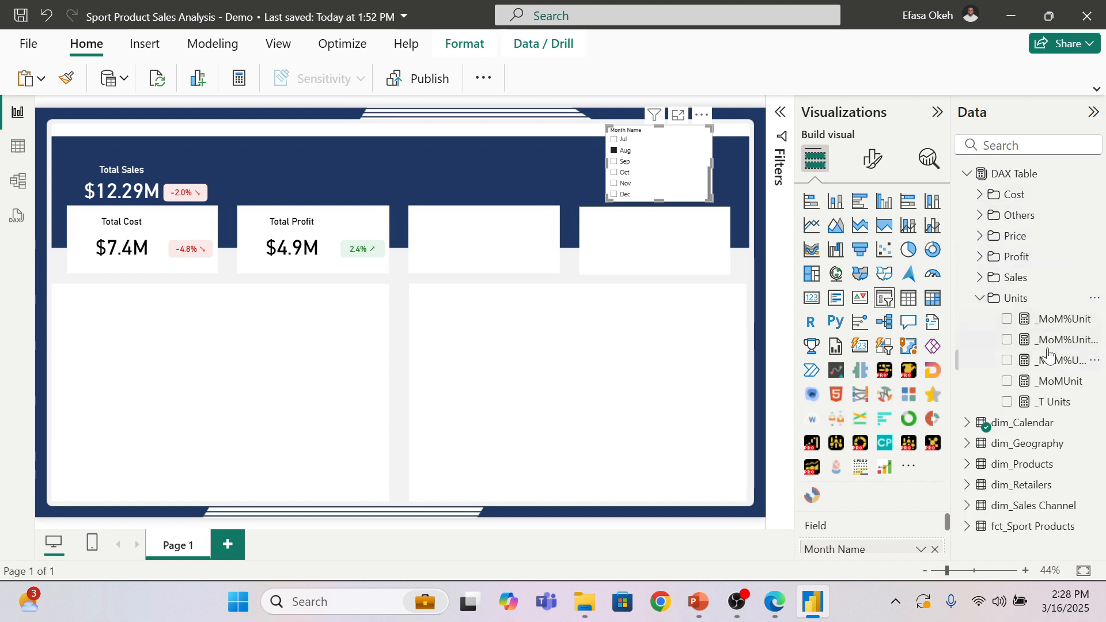
pyautogui.click(980, 298)
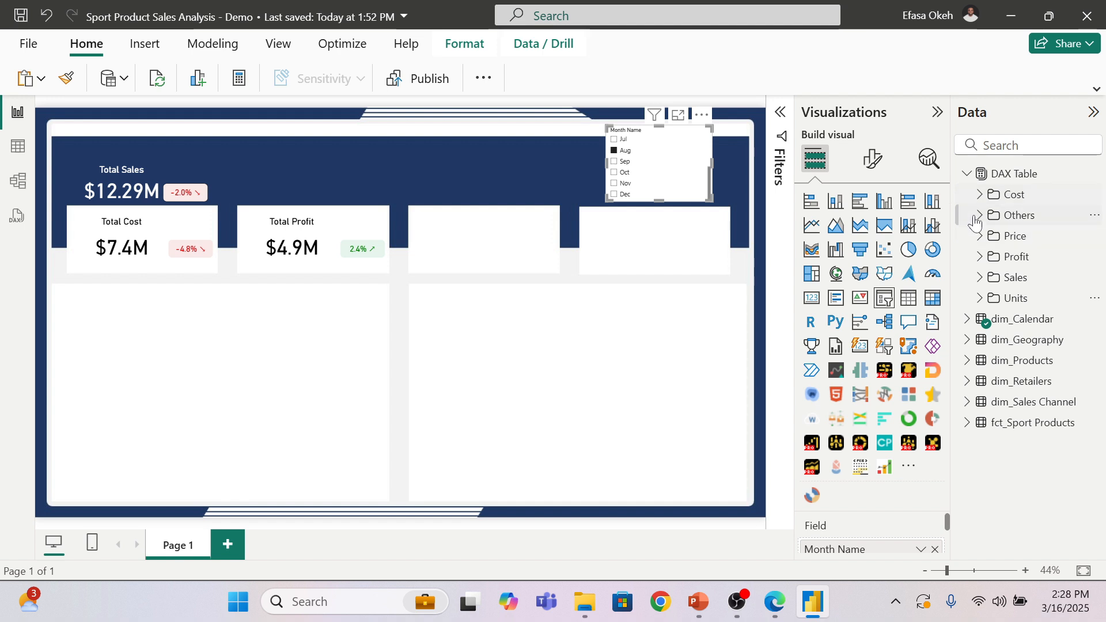
pyautogui.click(980, 236)
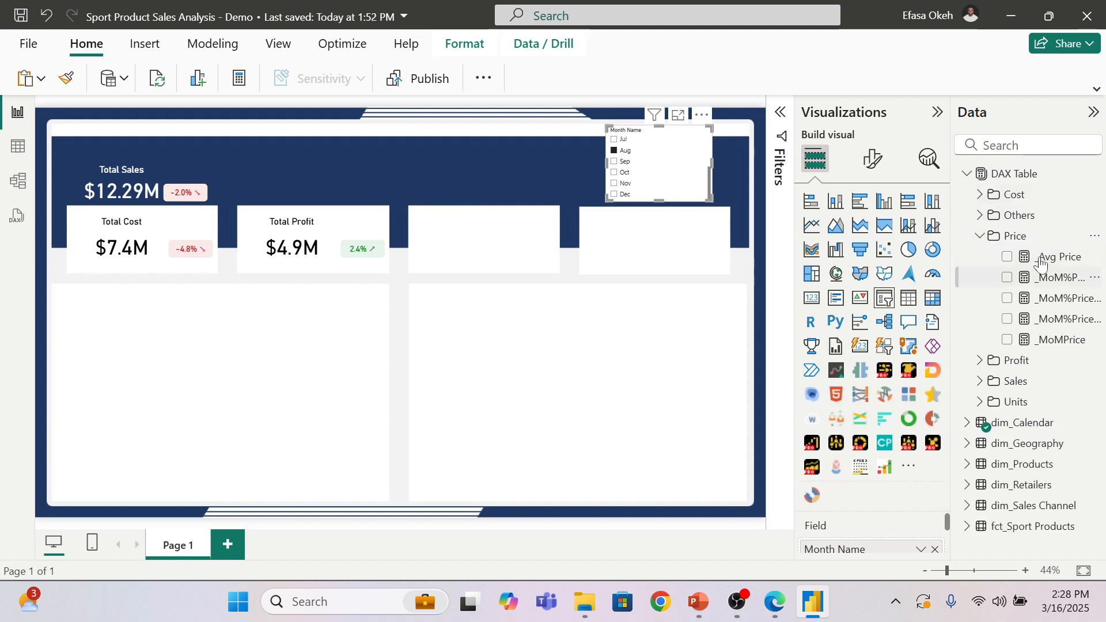
pyautogui.click(981, 236)
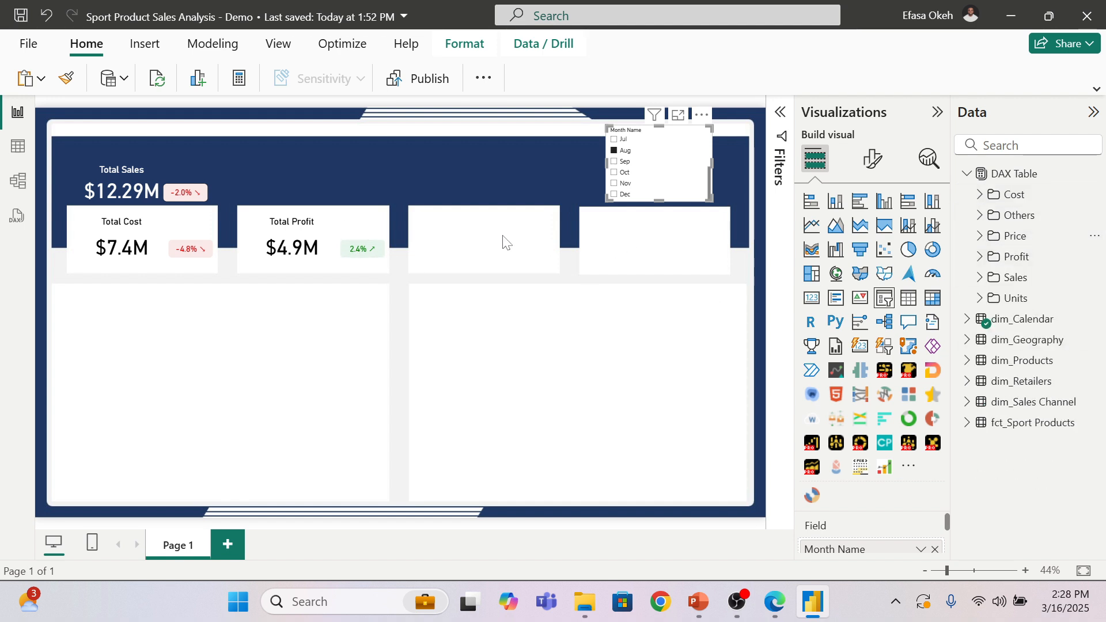
pyautogui.click(605, 285)
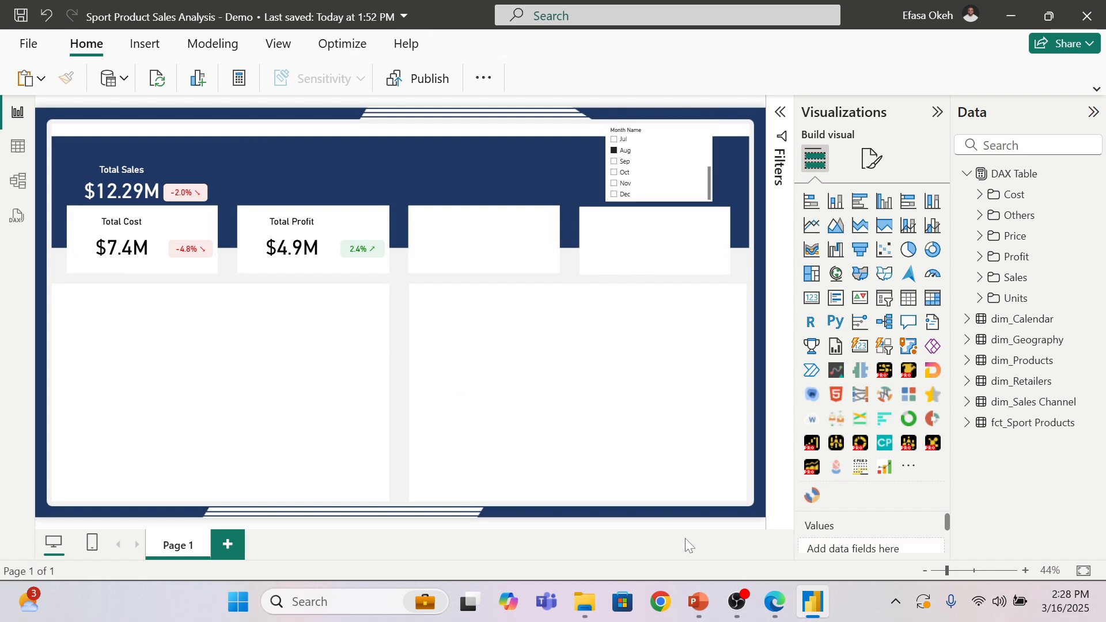
# Step: Consult the published report's product table in Edge and add a wide table visual in Power BI below the Total Cost and Total Profit cards
pyautogui.click(781, 601)
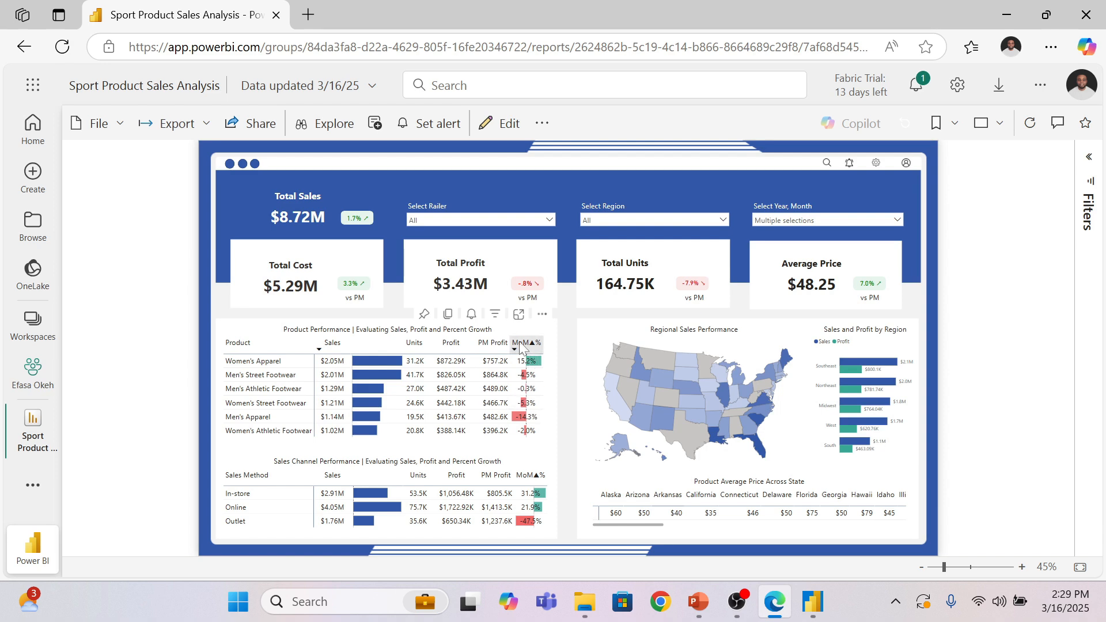
pyautogui.click(814, 605)
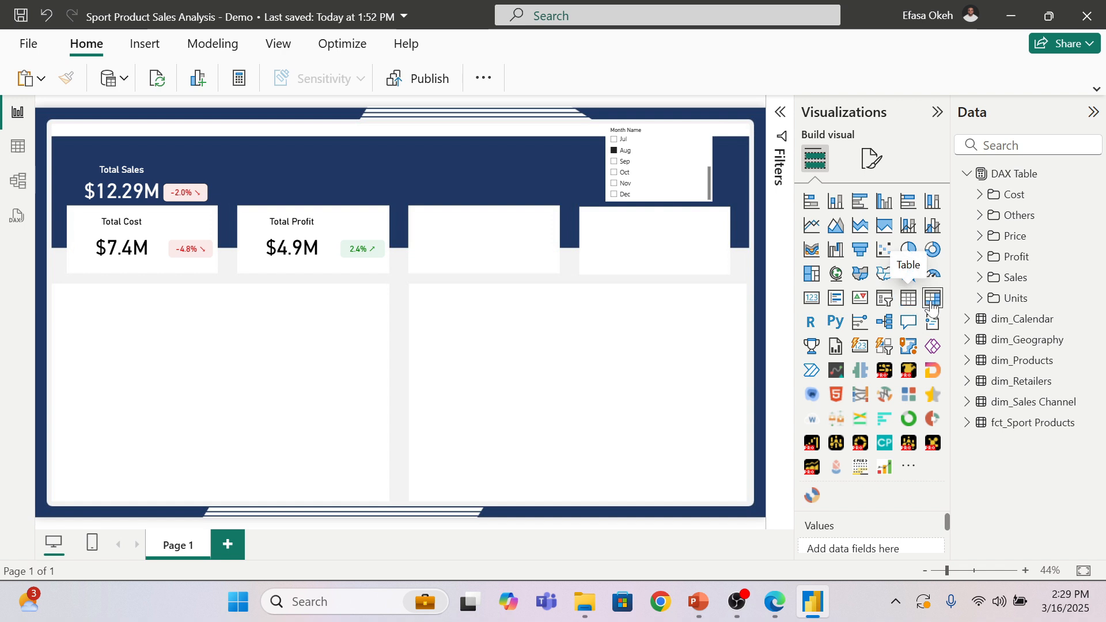
pyautogui.click(909, 298)
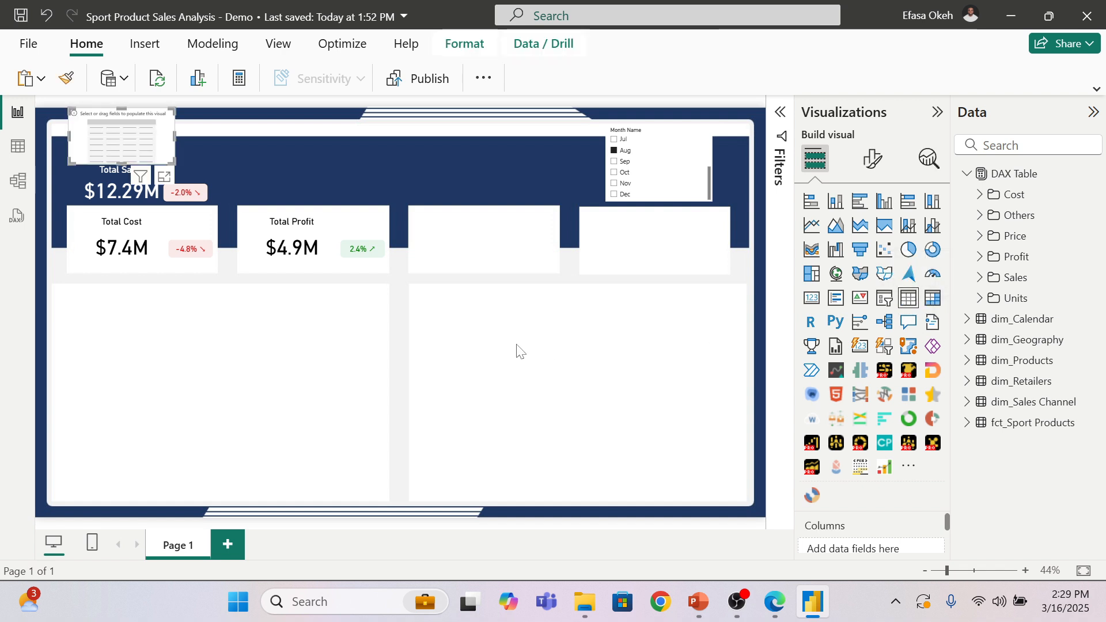
pyautogui.moveTo(153, 148); pyautogui.dragTo(120, 292)
pyautogui.moveTo(159, 338); pyautogui.dragTo(382, 403)
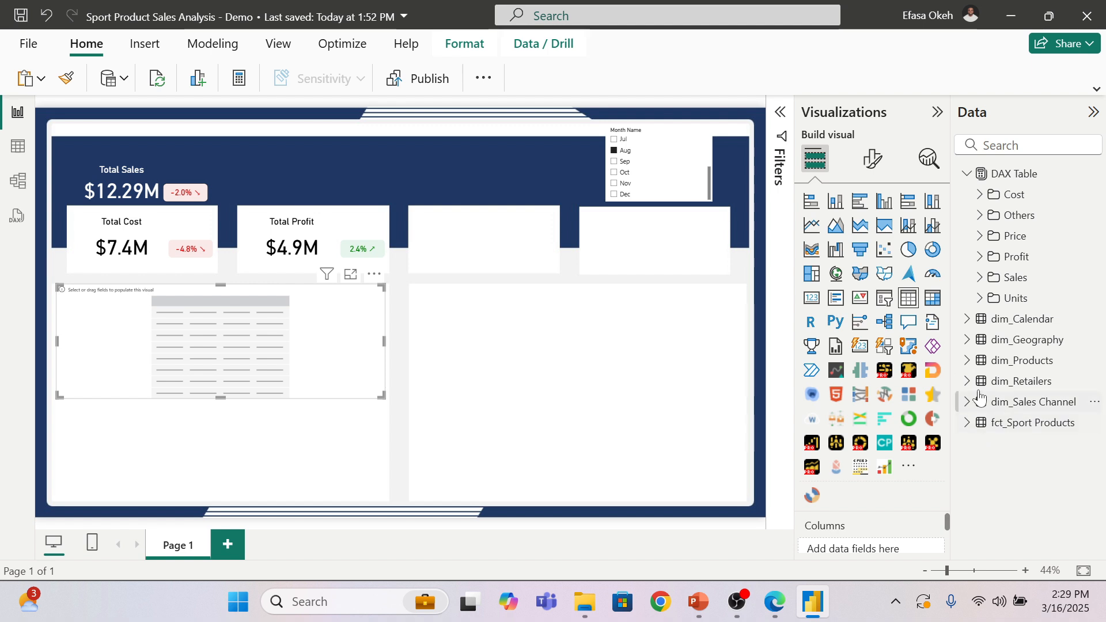
# Step: Fill the new table with the Product field from dim_Products and the _T Sales measure from the DAX Table's Sales folder
pyautogui.click(969, 361)
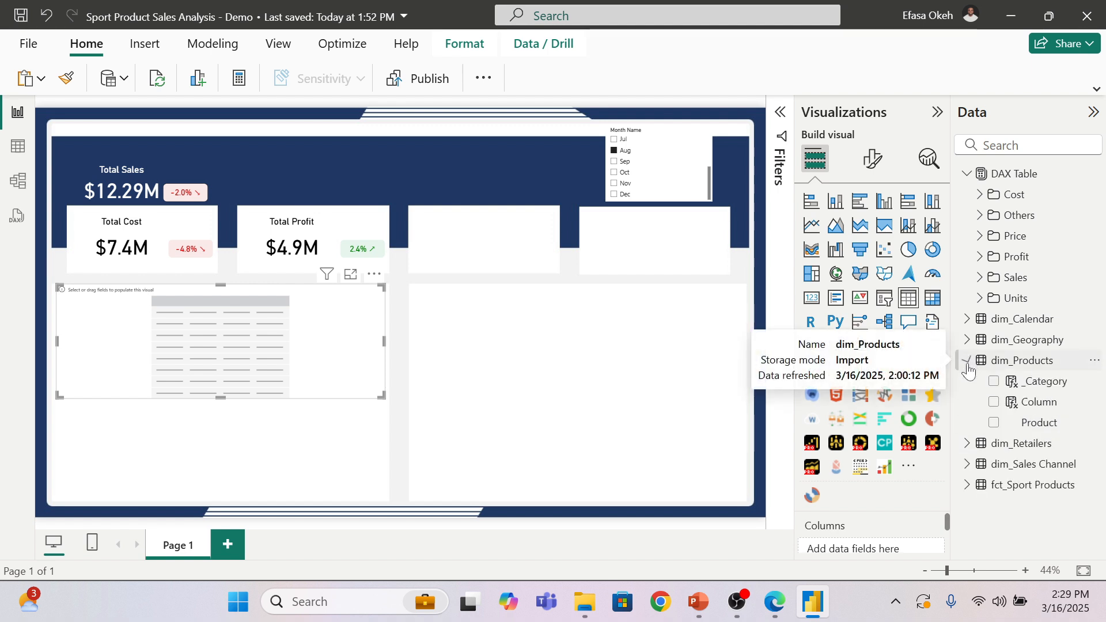
pyautogui.click(994, 424)
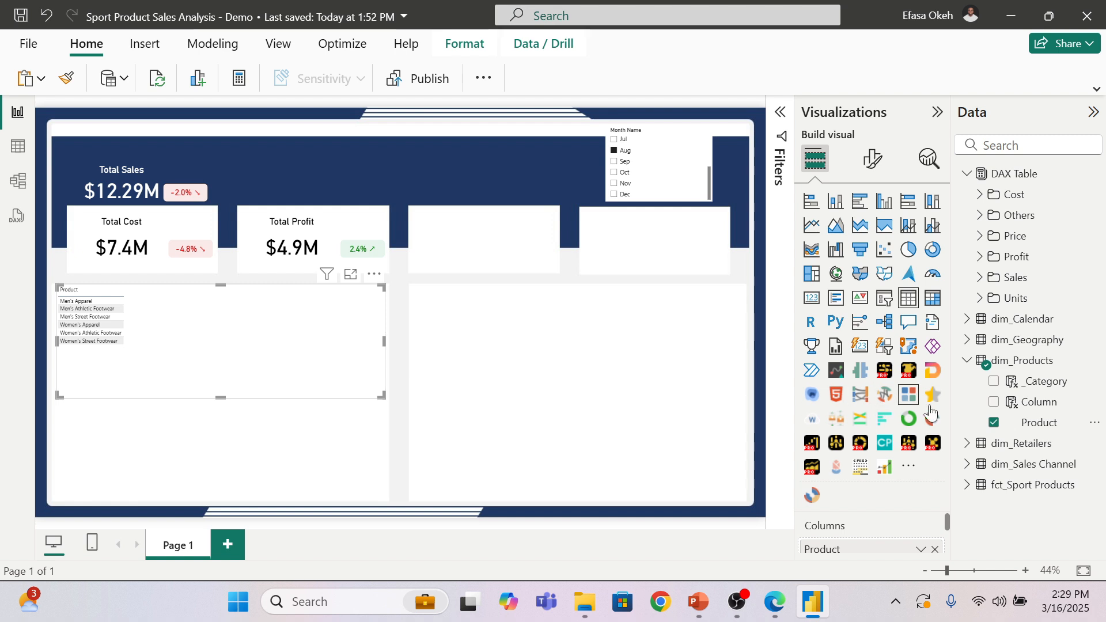
pyautogui.click(967, 360)
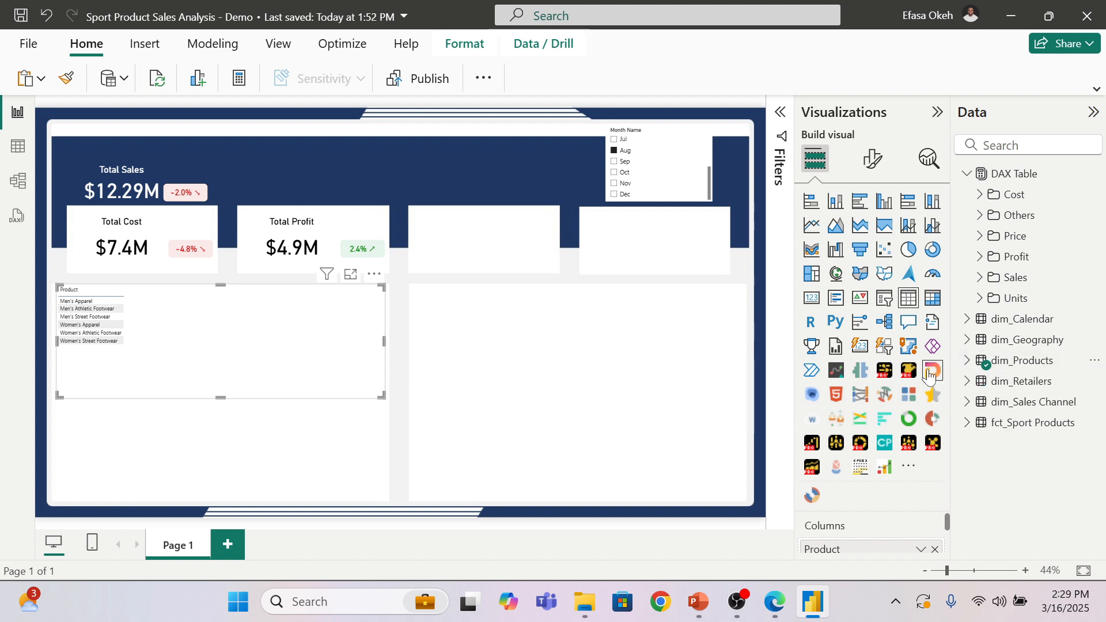
pyautogui.click(979, 277)
pyautogui.click(1007, 380)
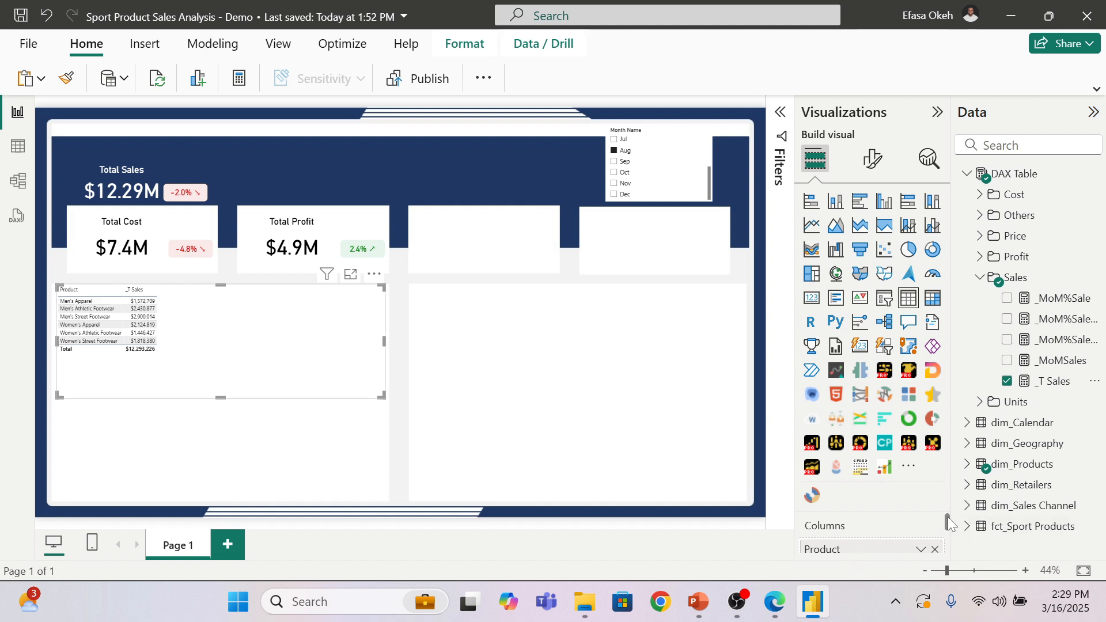
# Step: Rename the table's _T Sales column as Sales for this visual
pyautogui.moveTo(948, 525); pyautogui.dragTo(949, 531)
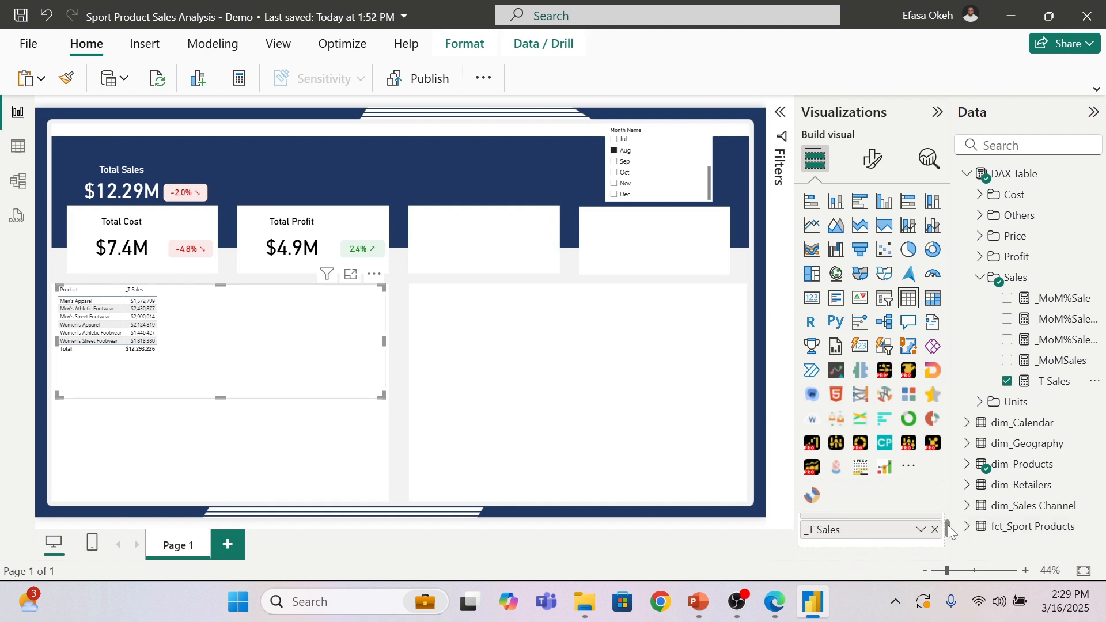
pyautogui.doubleClick(838, 529)
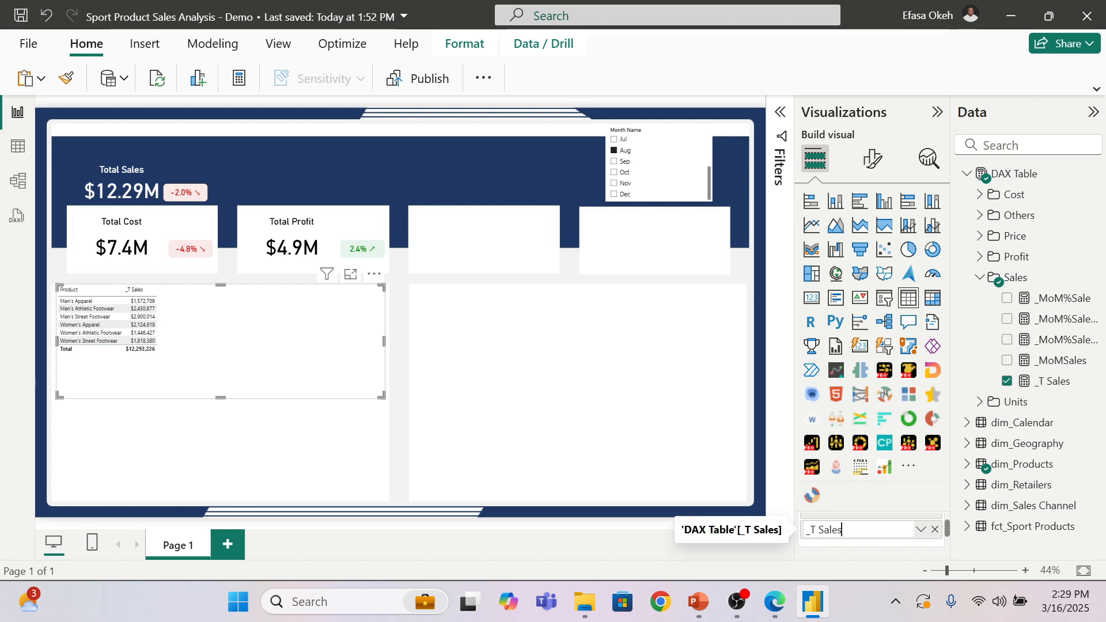
pyautogui.click(818, 530)
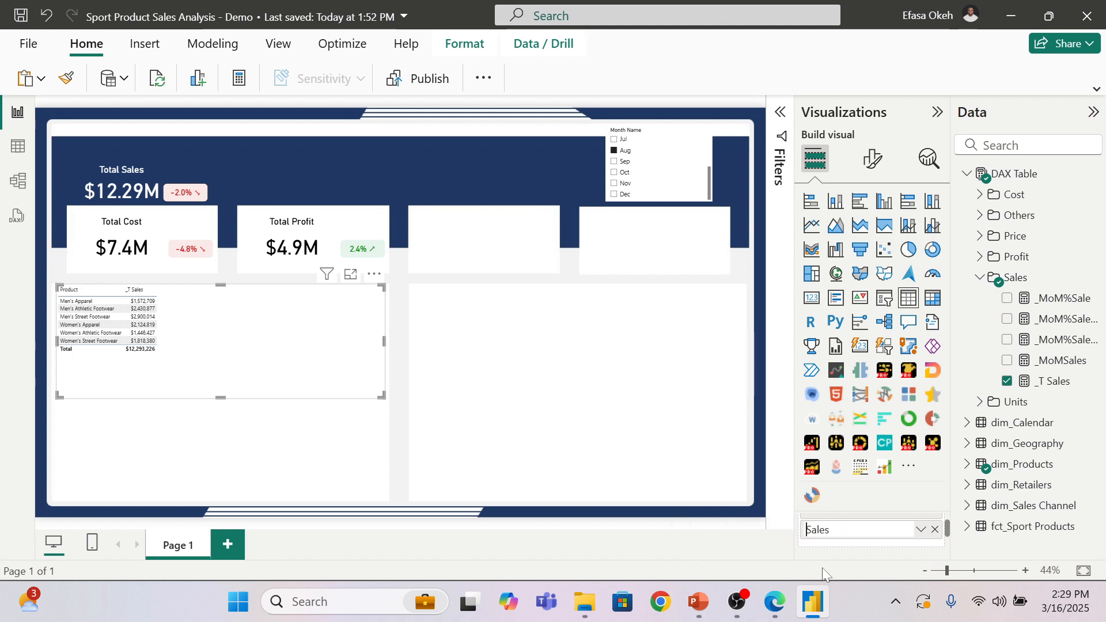
pyautogui.press('Return')
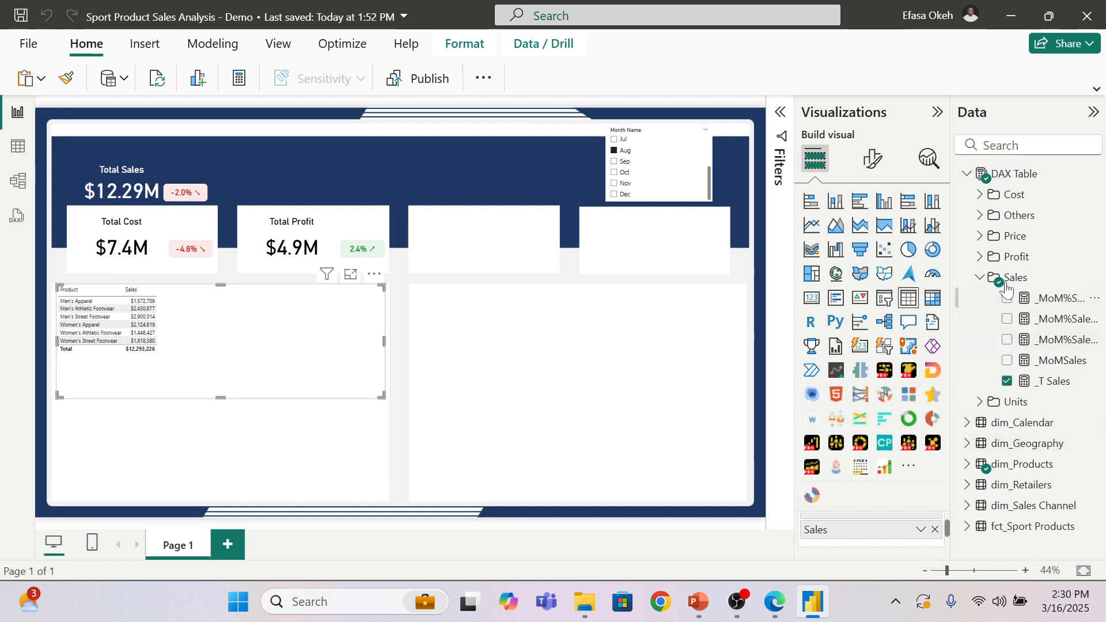
# Step: Copy the full DAX formula of the _T Sales measure in the DAX Table's Sales folder
pyautogui.click(980, 280)
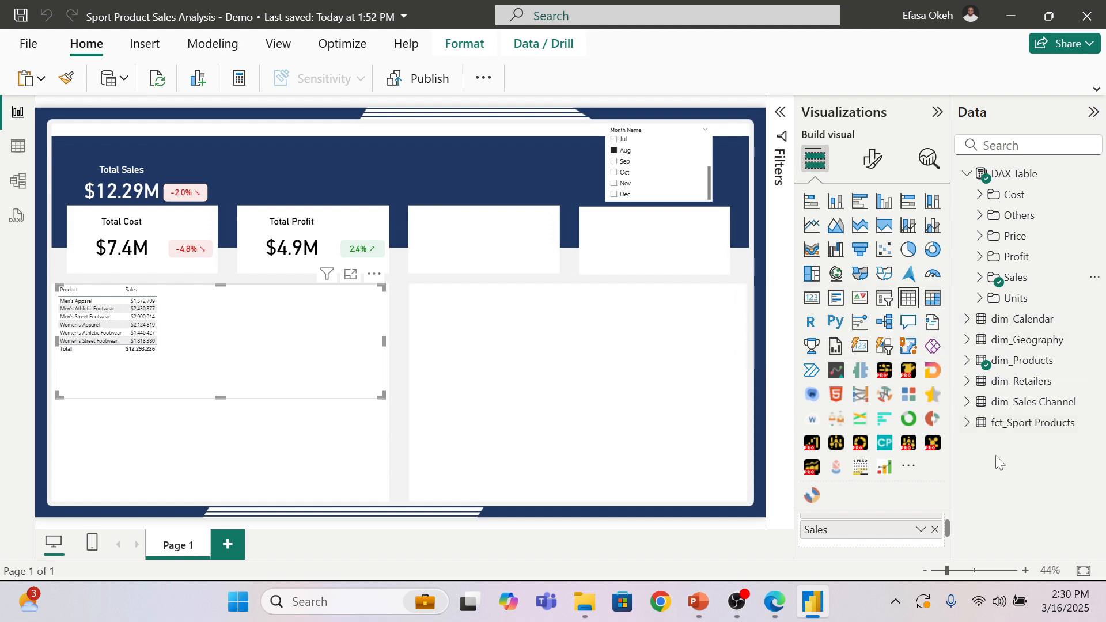
pyautogui.click(980, 278)
pyautogui.click(1053, 381)
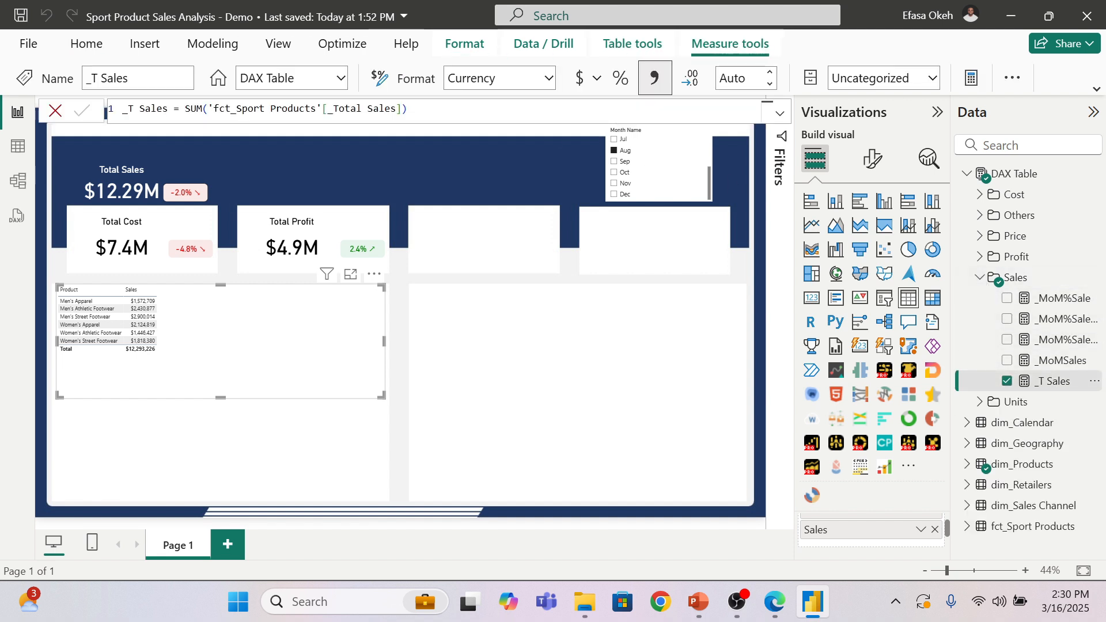
pyautogui.moveTo(407, 109); pyautogui.dragTo(123, 108)
pyautogui.hotkey('ctrl', 'c')
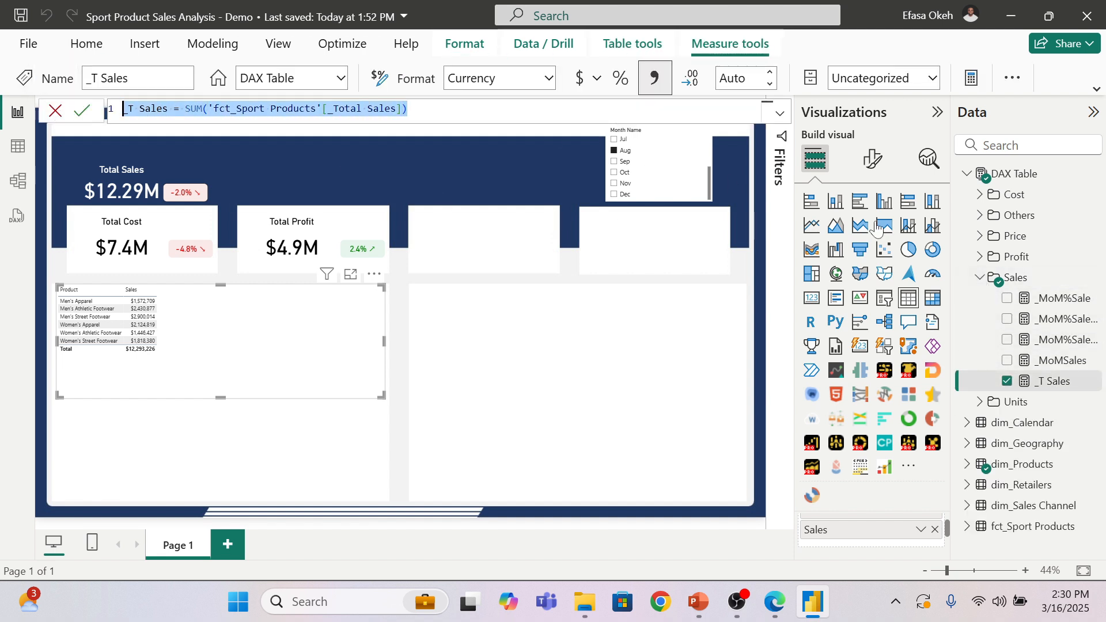
# Step: Create the measure _T Sales2 = SUM('fct_Sport Products'[_Total Sales]) in the Sales folder and add it to the product table
pyautogui.rightClick(1013, 180)
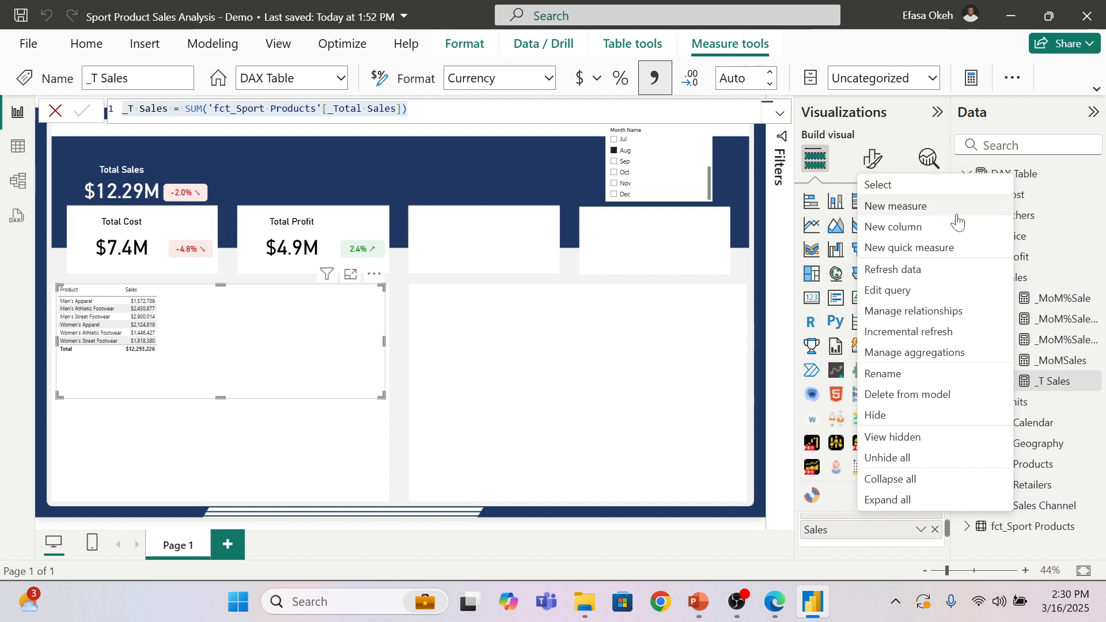
pyautogui.click(1019, 282)
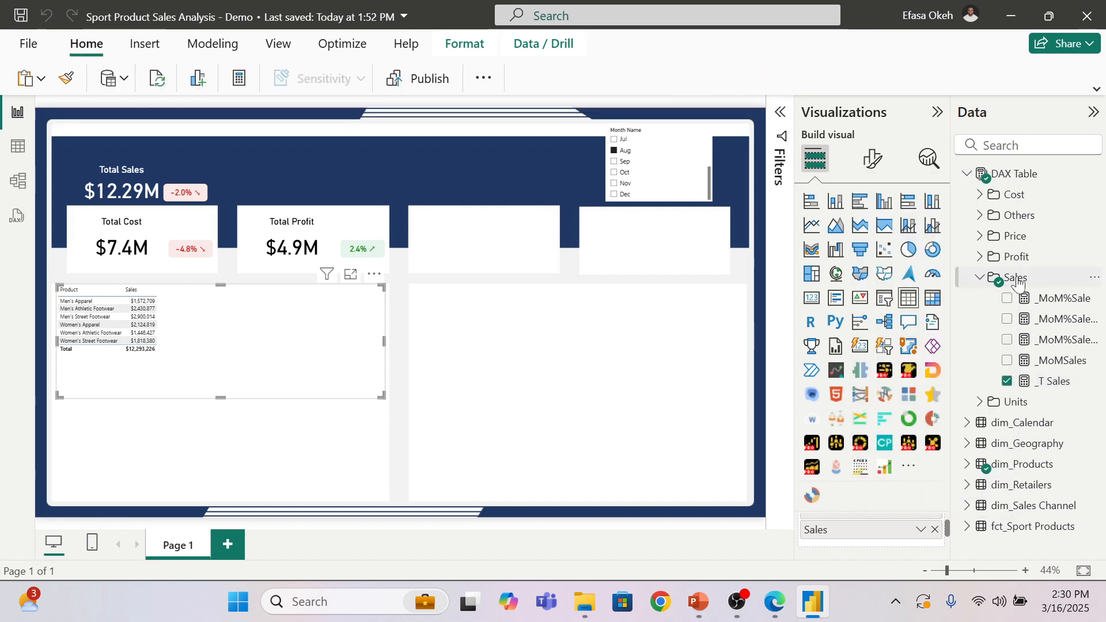
pyautogui.rightClick(1017, 282)
pyautogui.click(912, 293)
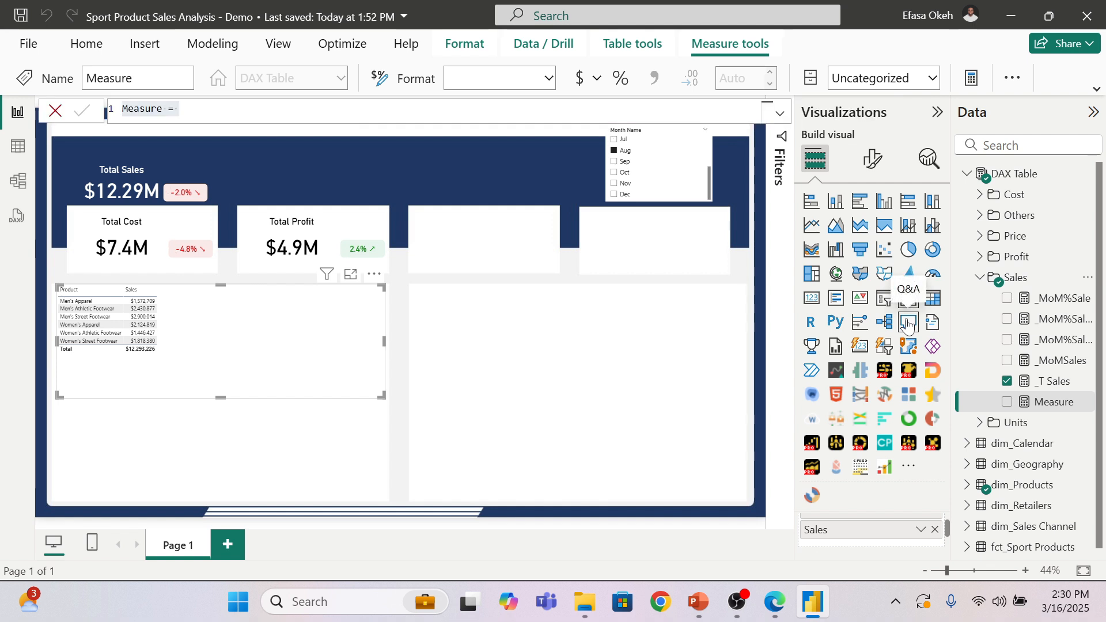
pyautogui.hotkey('ctrl', 'v')
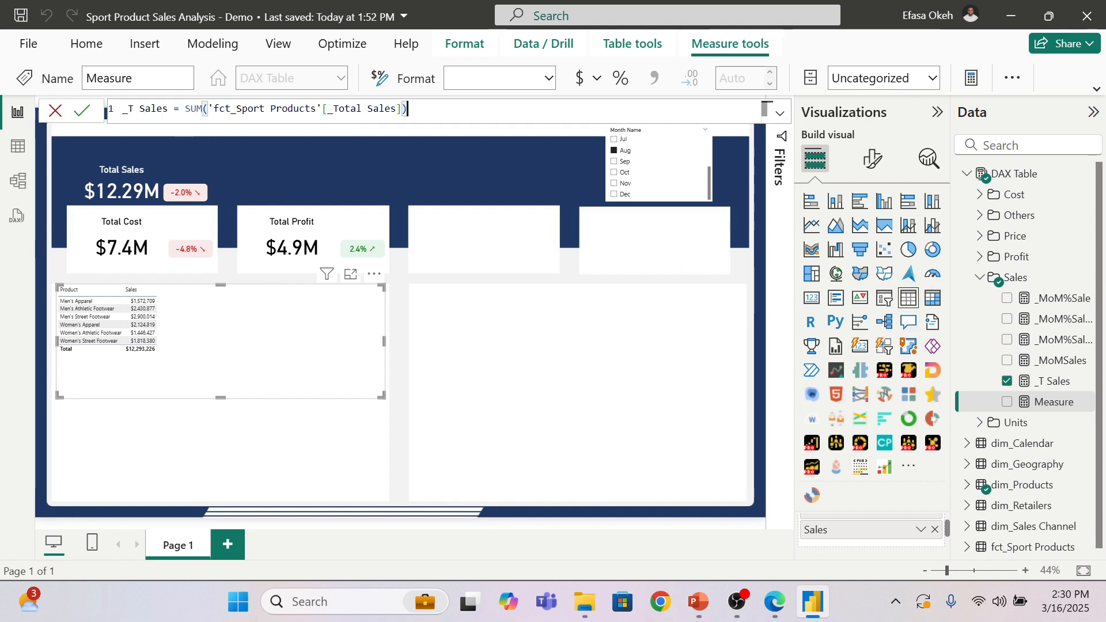
pyautogui.write('2')
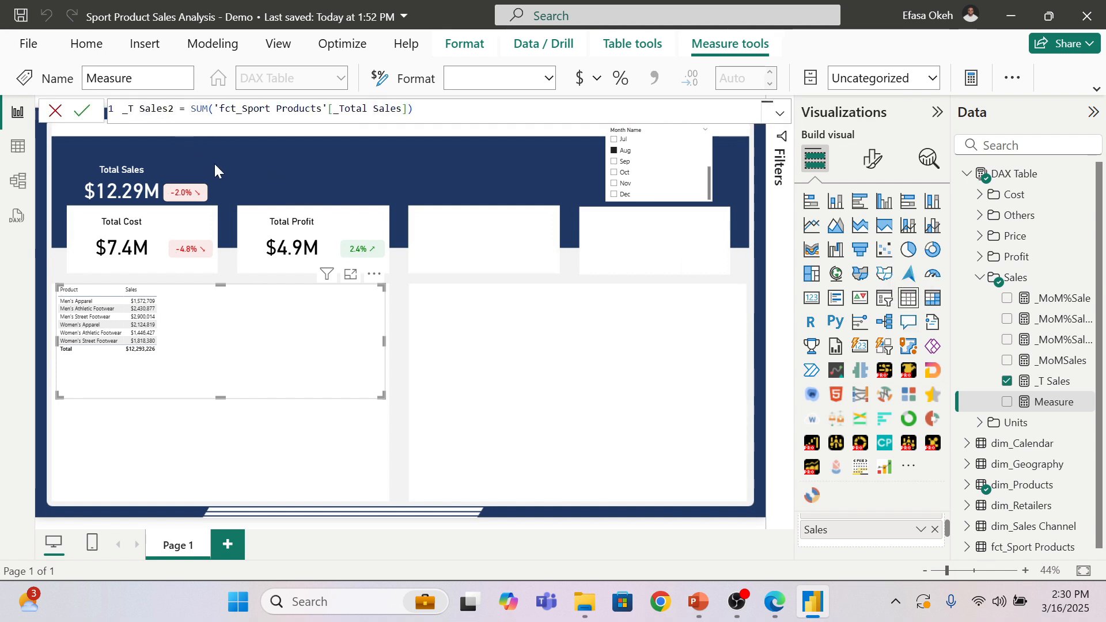
pyautogui.press('Return')
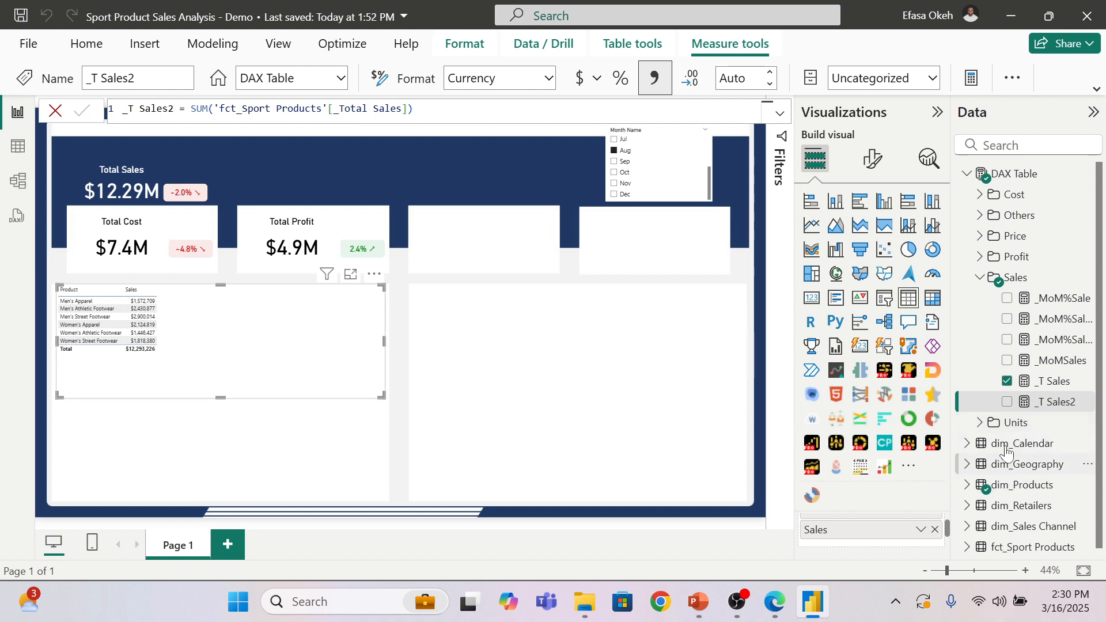
pyautogui.click(1006, 402)
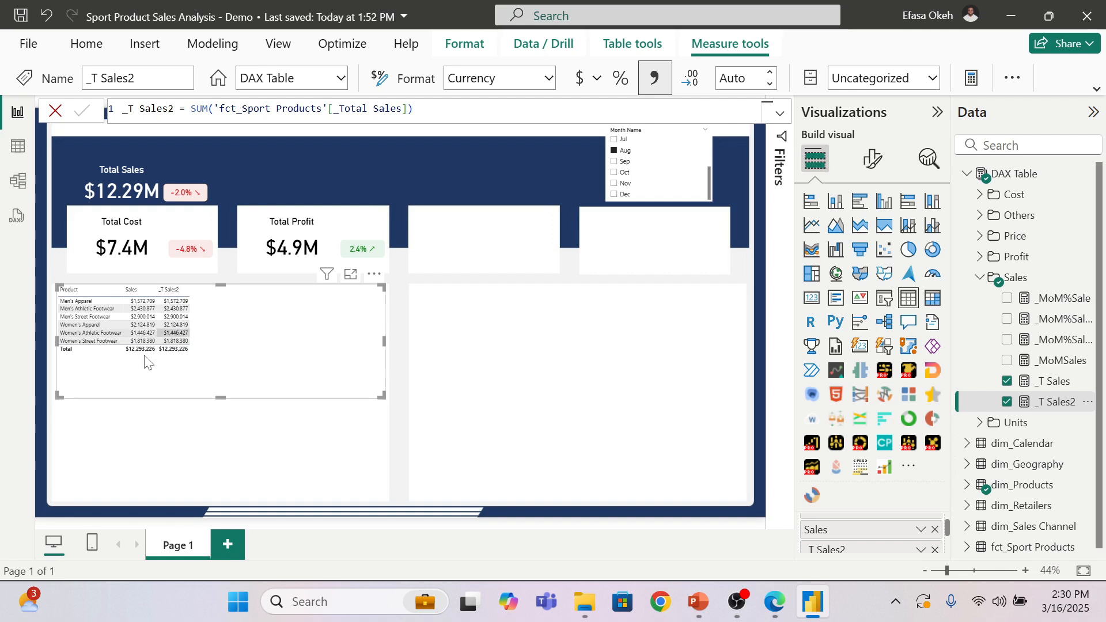
# Step: Turn on data bars in the cell elements of the product table's _T Sales2 column
pyautogui.click(874, 166)
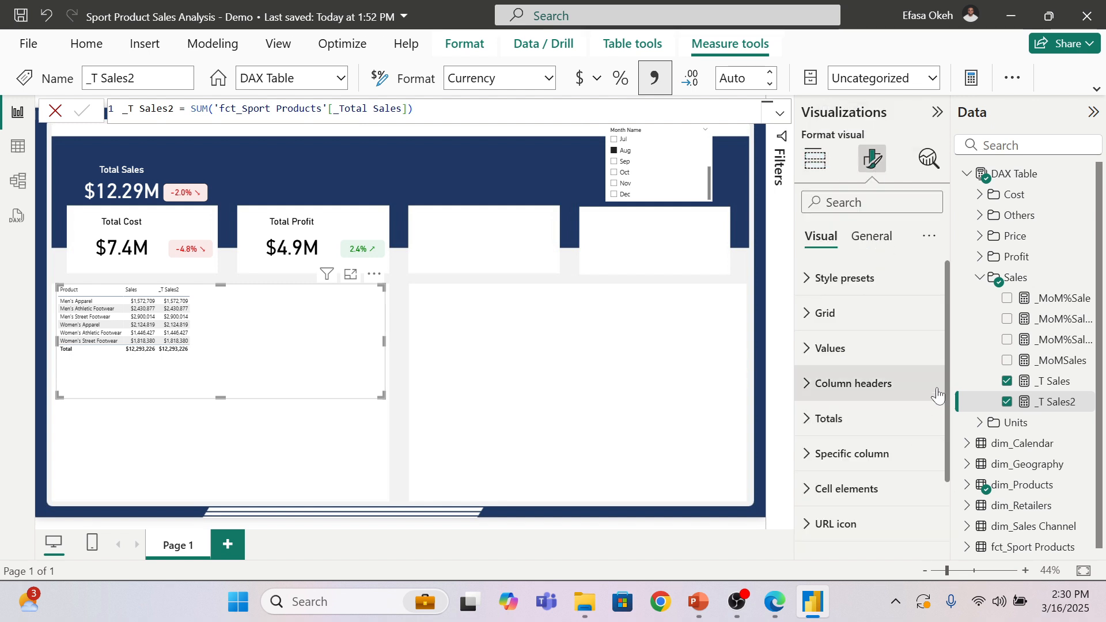
pyautogui.moveTo(945, 357); pyautogui.dragTo(948, 403)
pyautogui.scroll(-2, 882, 429)
pyautogui.click(847, 397)
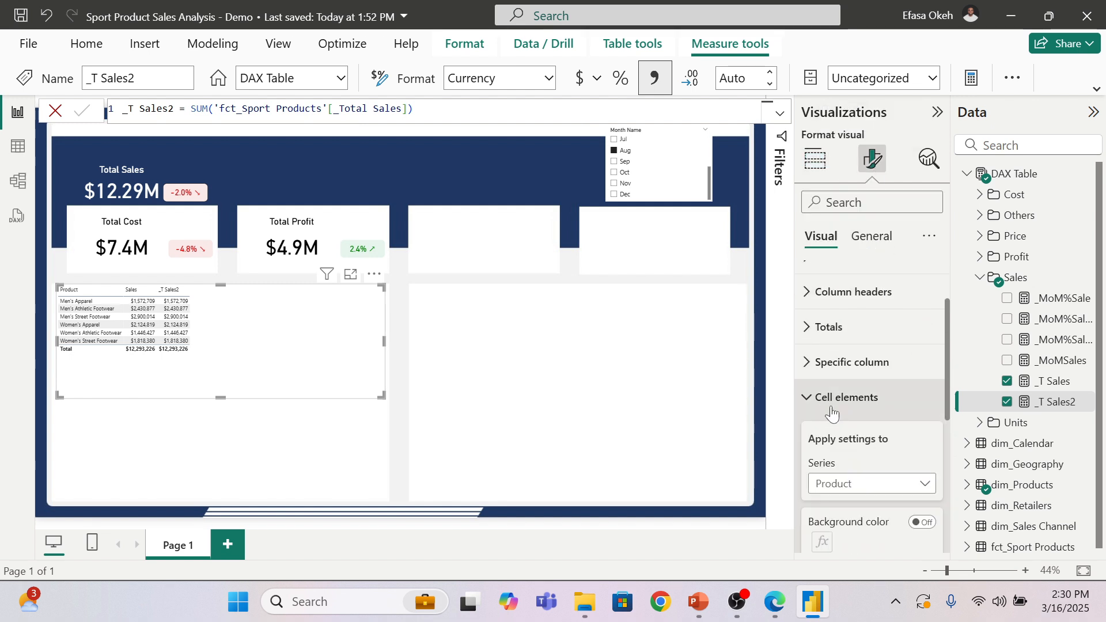
pyautogui.click(853, 486)
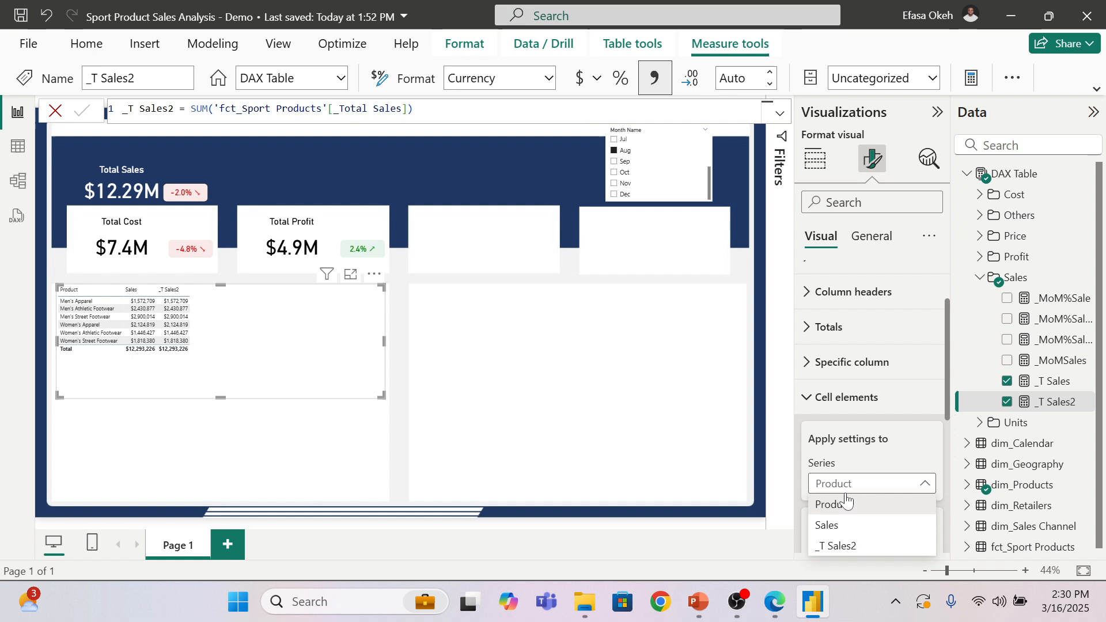
pyautogui.click(847, 546)
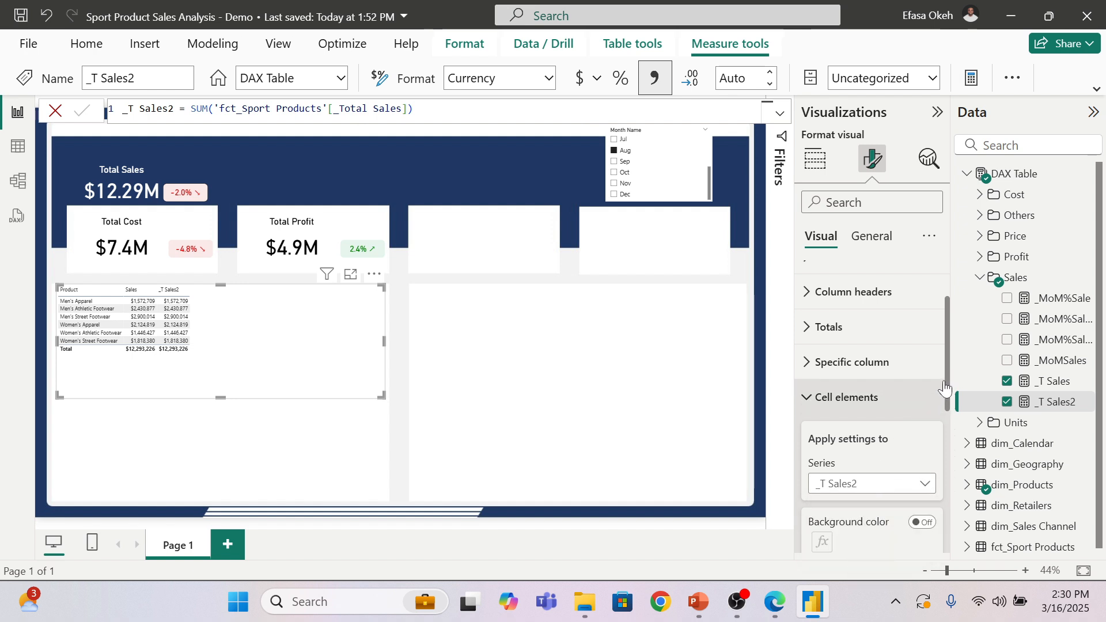
pyautogui.moveTo(948, 386); pyautogui.dragTo(942, 454)
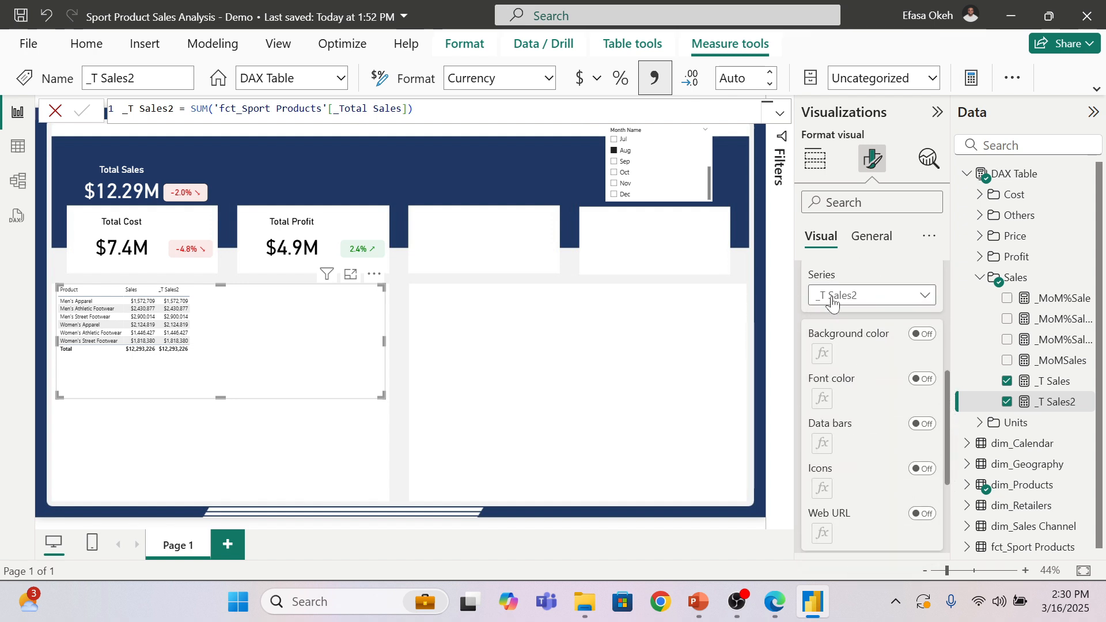
pyautogui.click(923, 425)
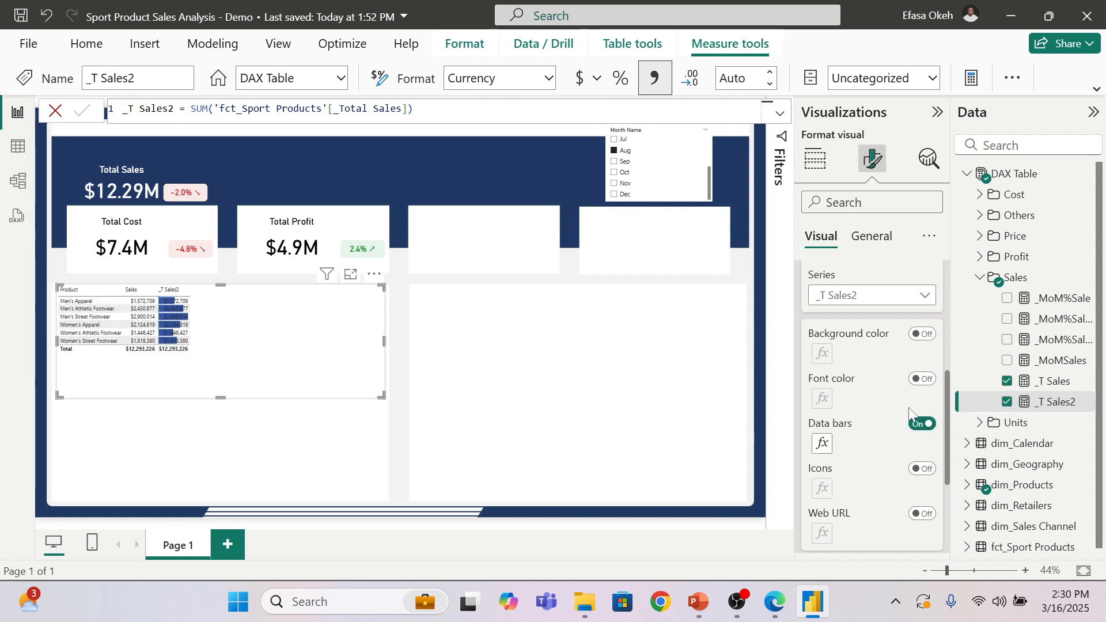
# Step: Extend the specific column formatting of the Product column to its header and total
pyautogui.scroll(5, 870, 403)
pyautogui.click(812, 465)
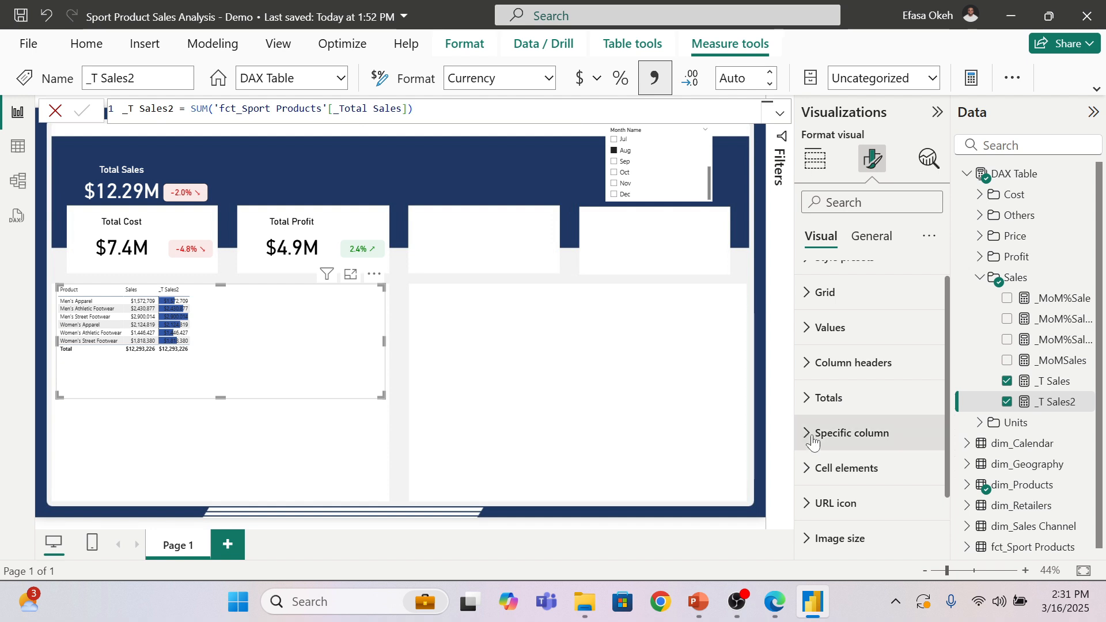
pyautogui.click(812, 437)
pyautogui.scroll(-5, 922, 369)
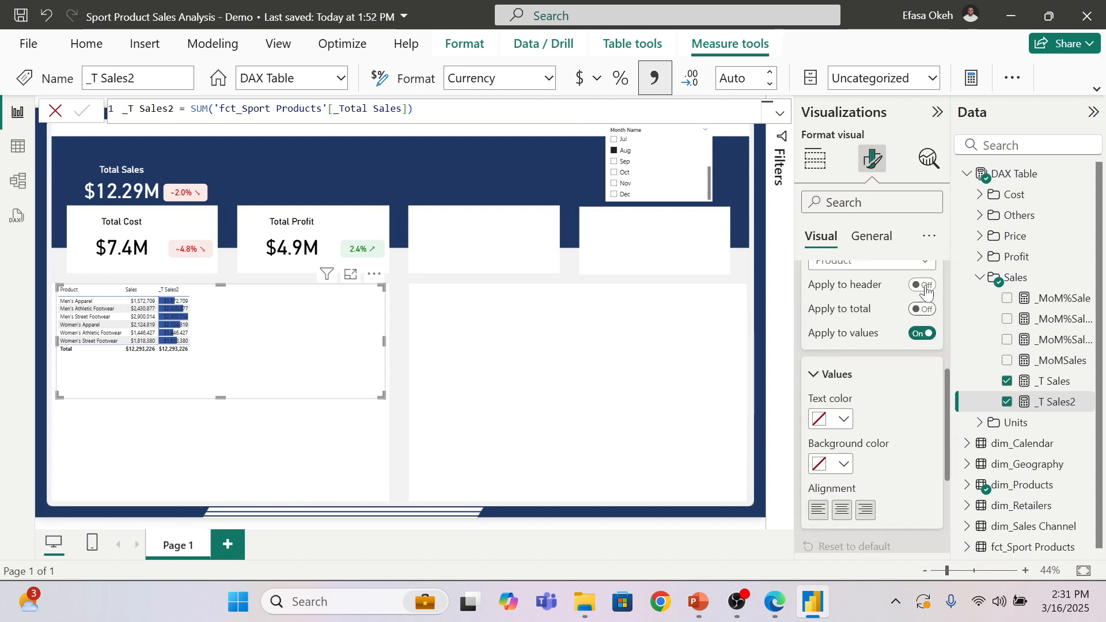
pyautogui.click(922, 285)
pyautogui.click(923, 309)
pyautogui.scroll(2, 864, 346)
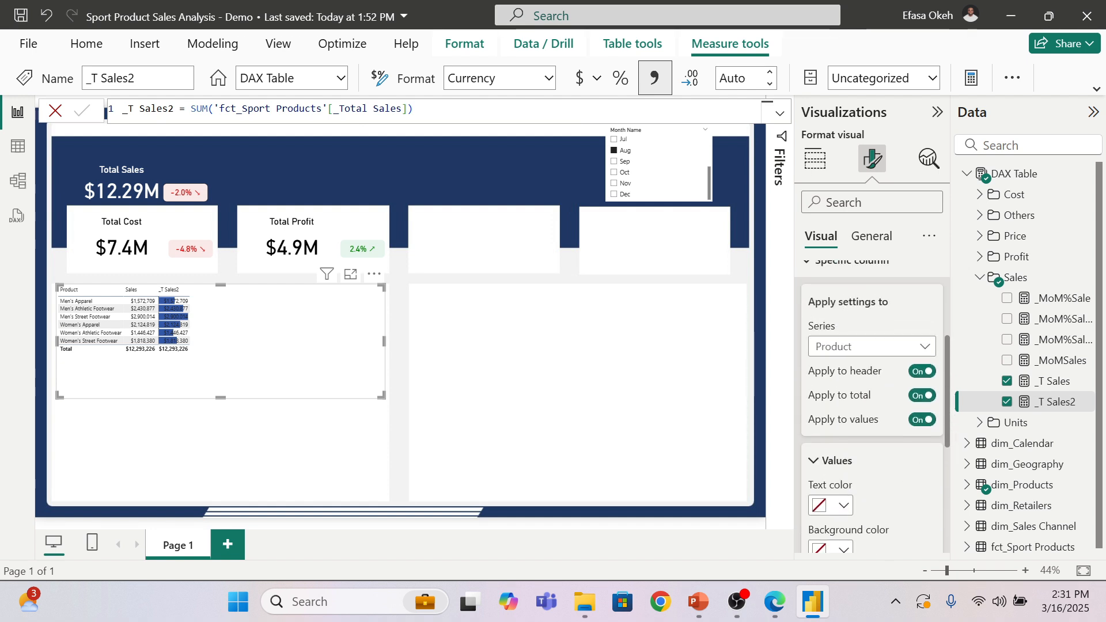
# Step: Choose _T Sales2 as the specific column to format and apply its settings to the header and total as well
pyautogui.click(834, 347)
pyautogui.click(842, 408)
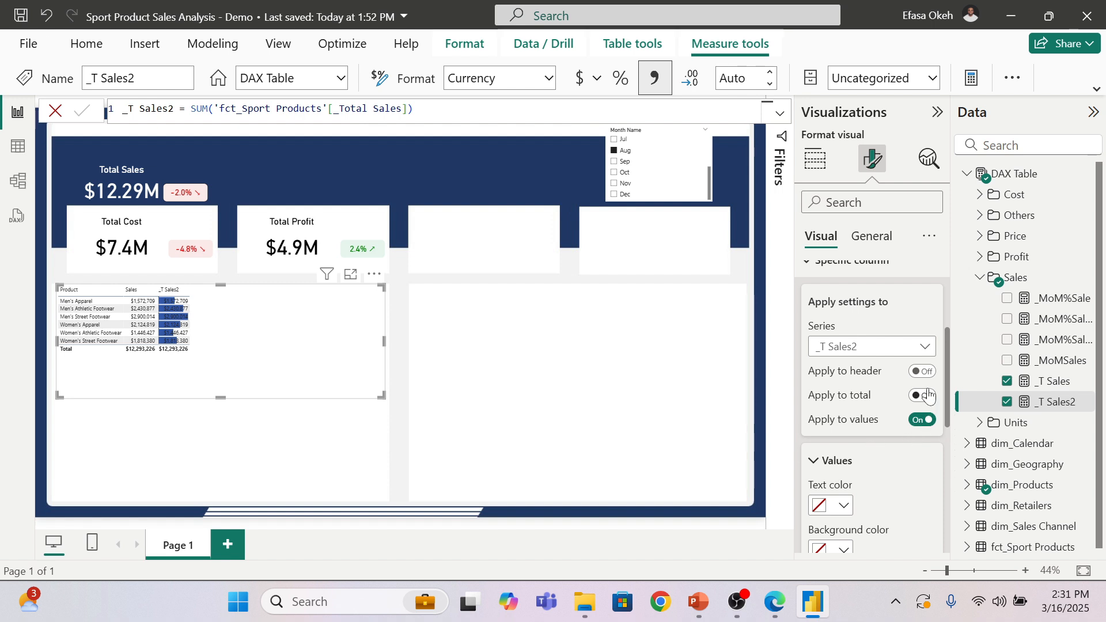
pyautogui.click(923, 373)
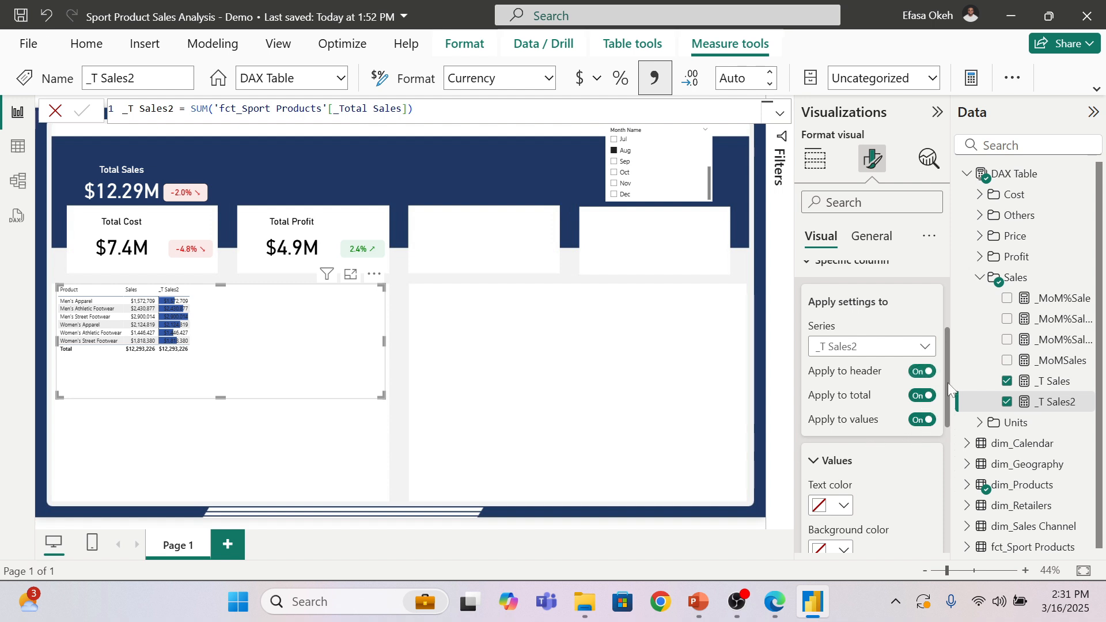
pyautogui.moveTo(948, 383); pyautogui.dragTo(945, 445)
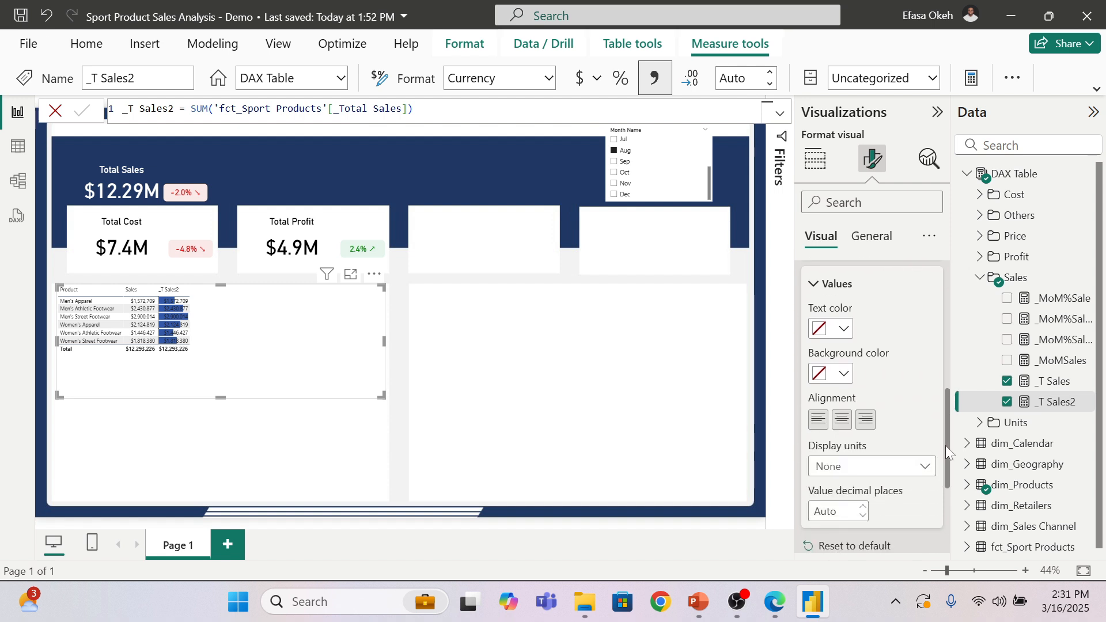
pyautogui.click(845, 333)
pyautogui.click(876, 319)
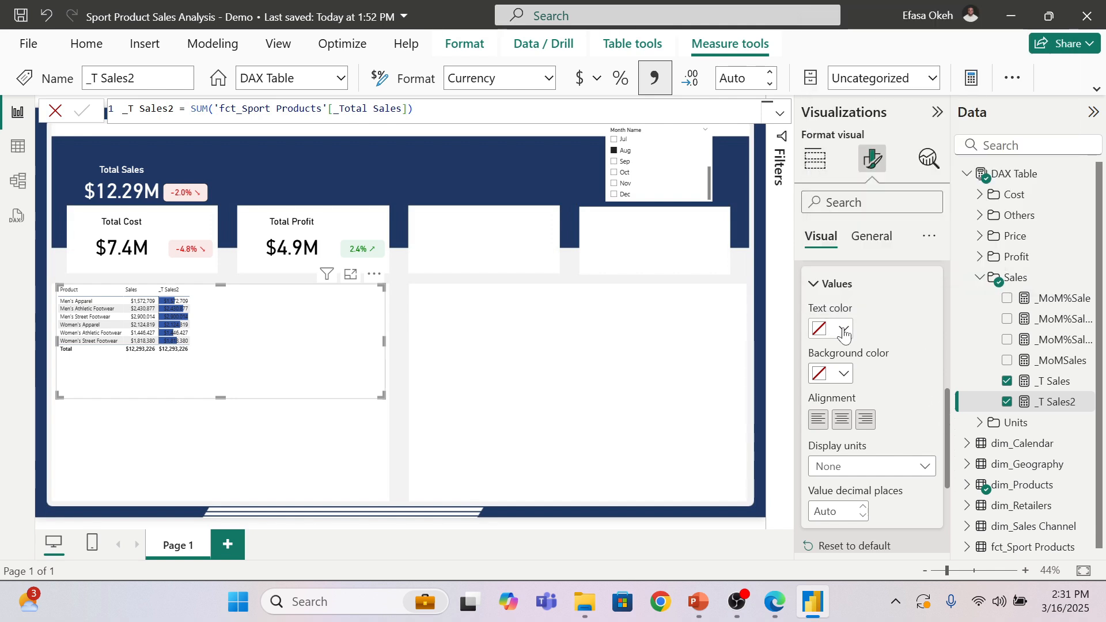
# Step: Exclude the values from the _T Sales2 column formatting and set its header and total text color to white
pyautogui.moveTo(946, 409); pyautogui.dragTo(945, 364)
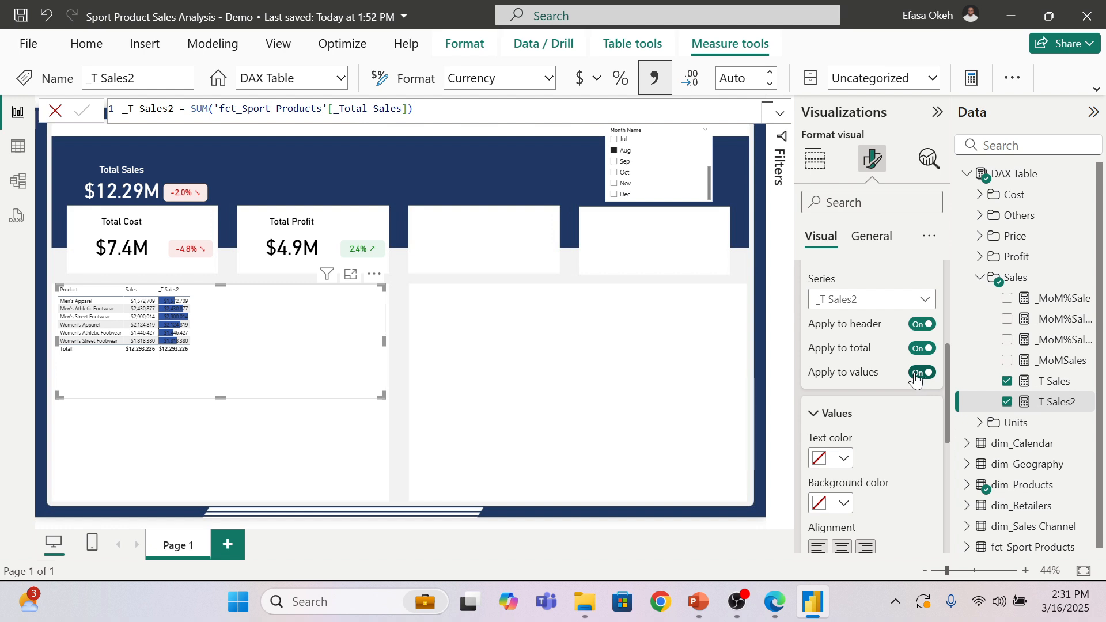
pyautogui.click(922, 348)
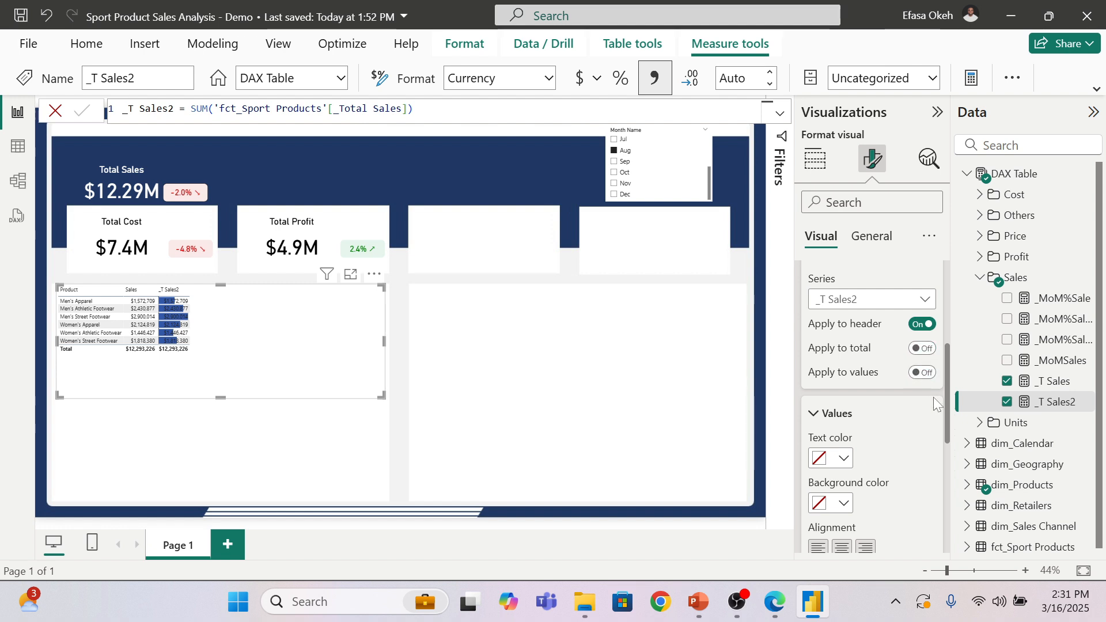
pyautogui.moveTo(946, 422)
pyautogui.mouseDown()
pyautogui.moveTo(948, 432)
pyautogui.moveTo(948, 421)
pyautogui.mouseUp()
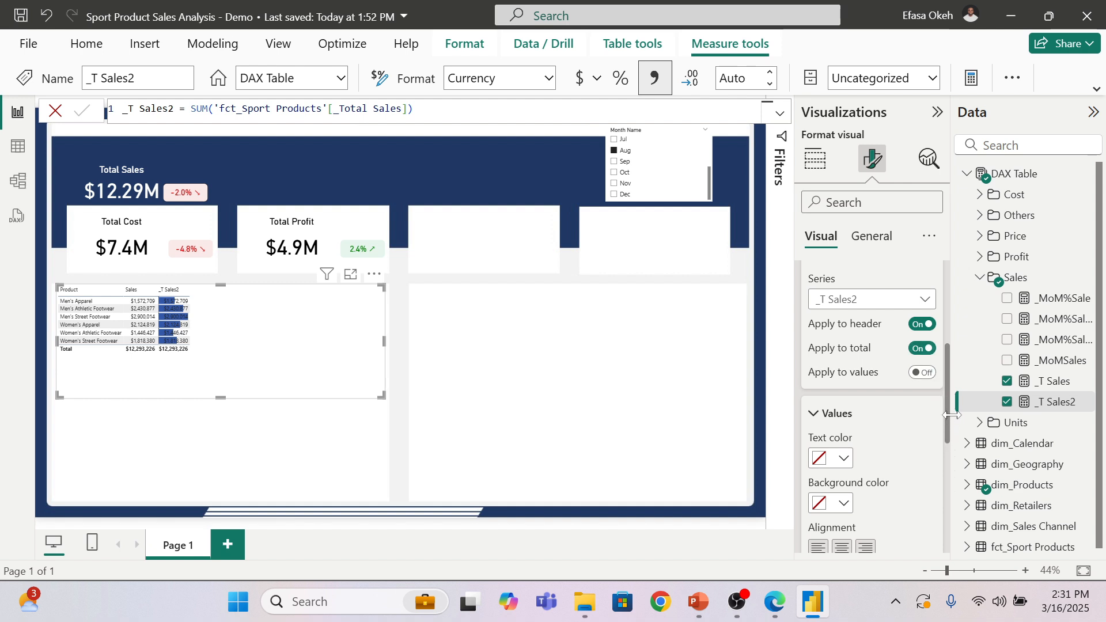
pyautogui.moveTo(948, 426); pyautogui.dragTo(948, 439)
pyautogui.click(830, 419)
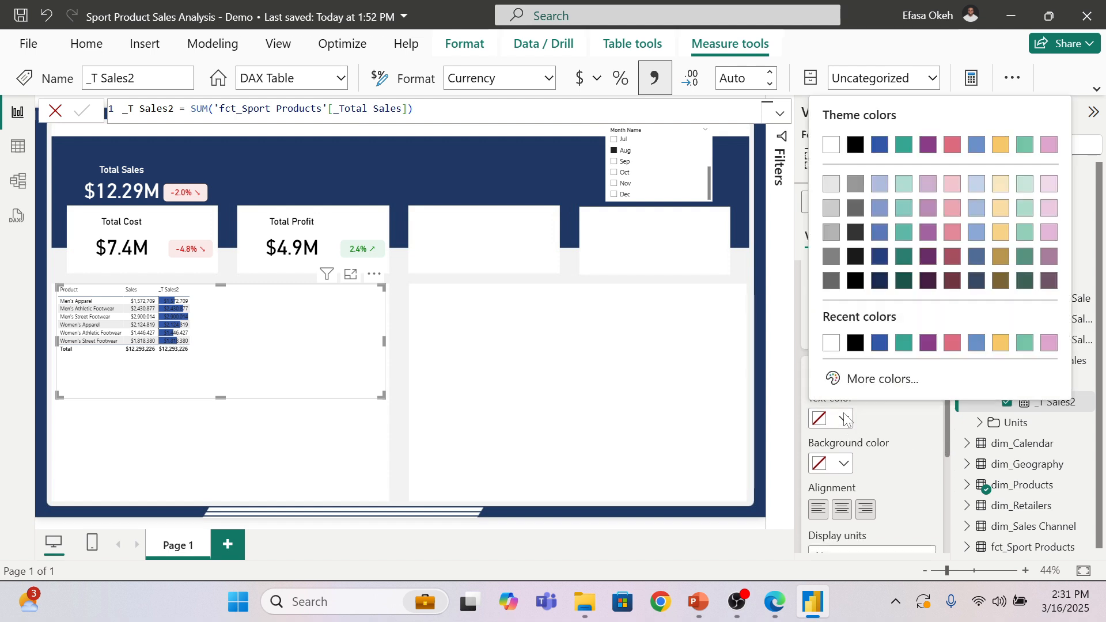
pyautogui.click(831, 344)
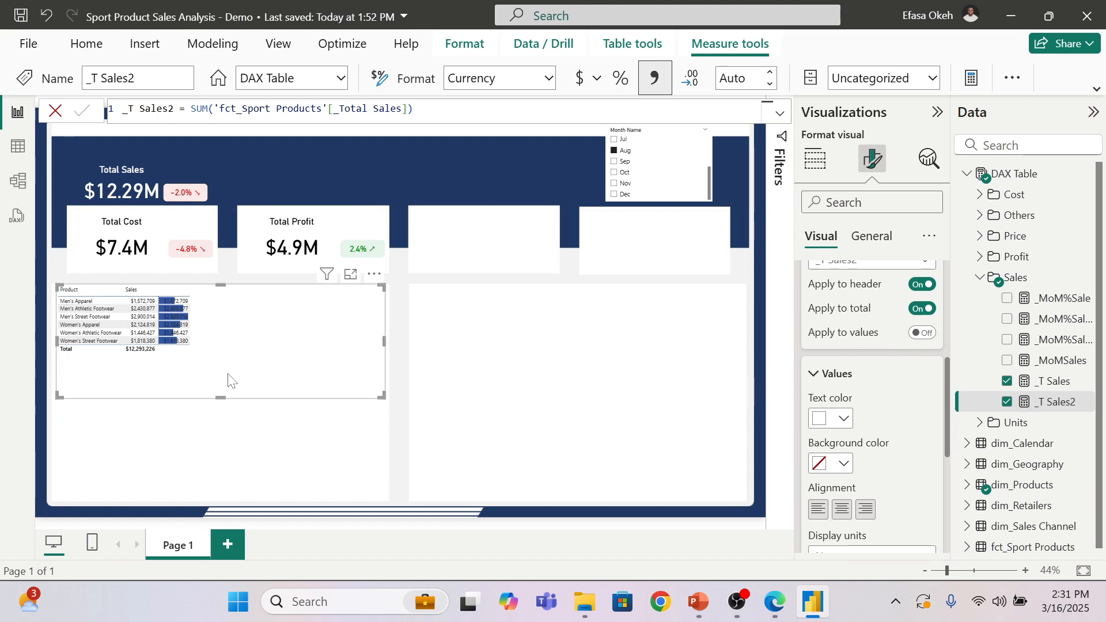
# Step: Consult the published report's product table in Edge and set the _T Sales2 data bars in Power BI to show the bar only
pyautogui.click(775, 601)
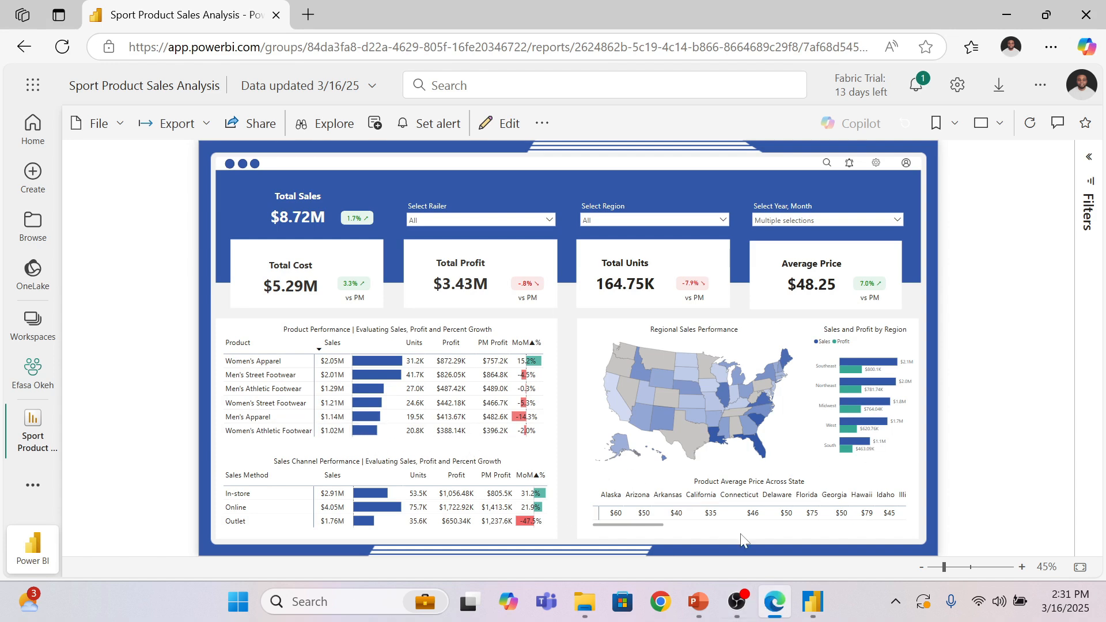
pyautogui.click(774, 602)
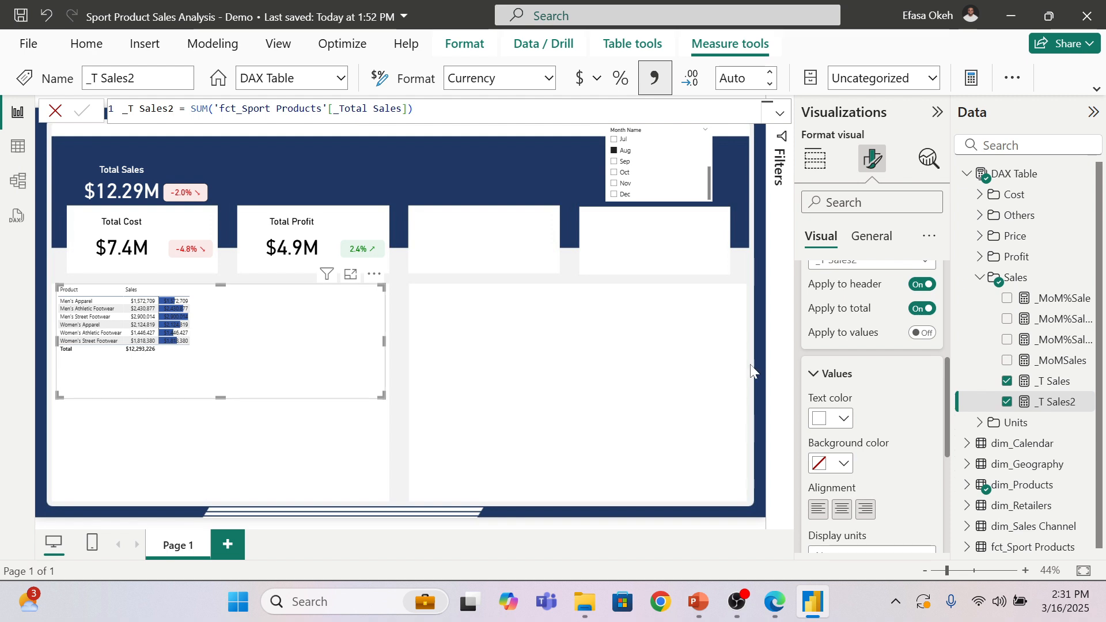
pyautogui.scroll(1, 840, 390)
pyautogui.scroll(5, 840, 391)
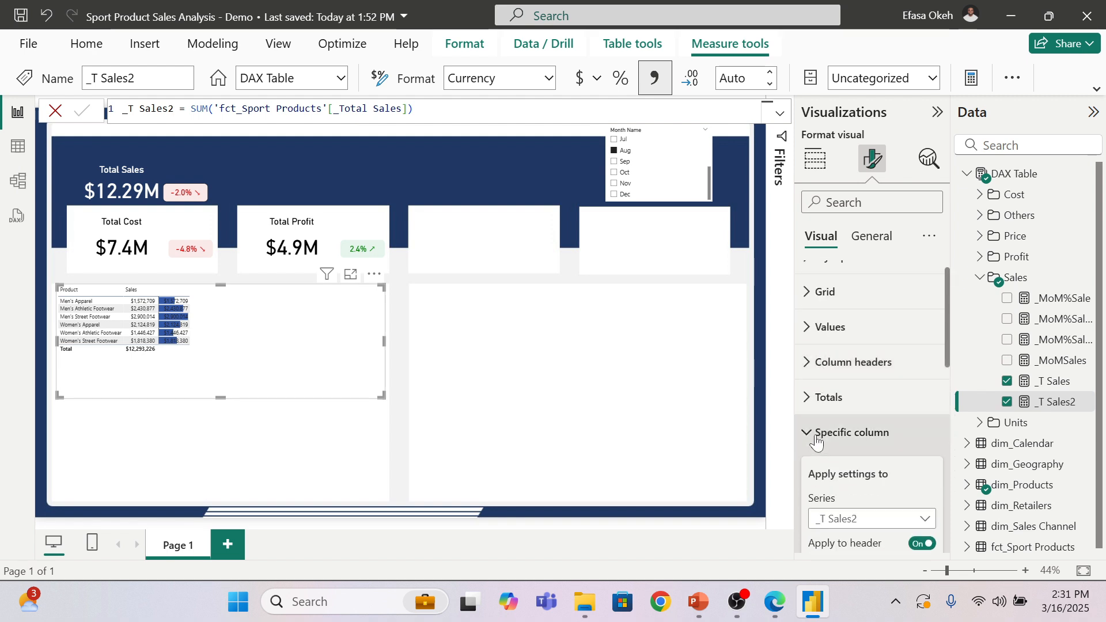
pyautogui.click(824, 433)
pyautogui.scroll(-2, 827, 468)
pyautogui.click(829, 393)
pyautogui.scroll(-5, 855, 447)
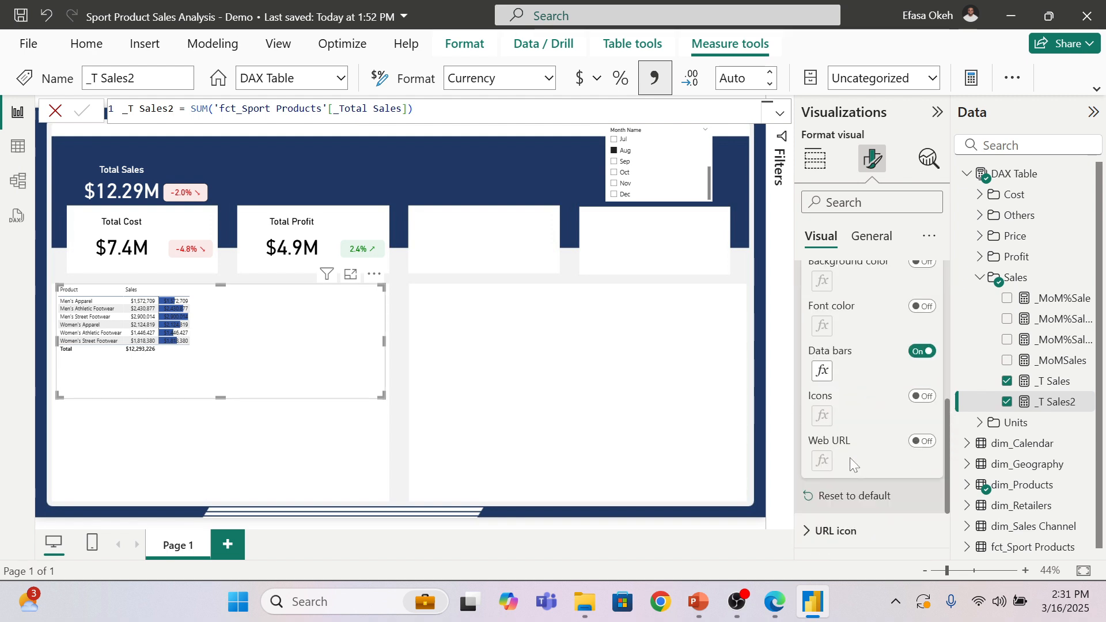
pyautogui.click(822, 371)
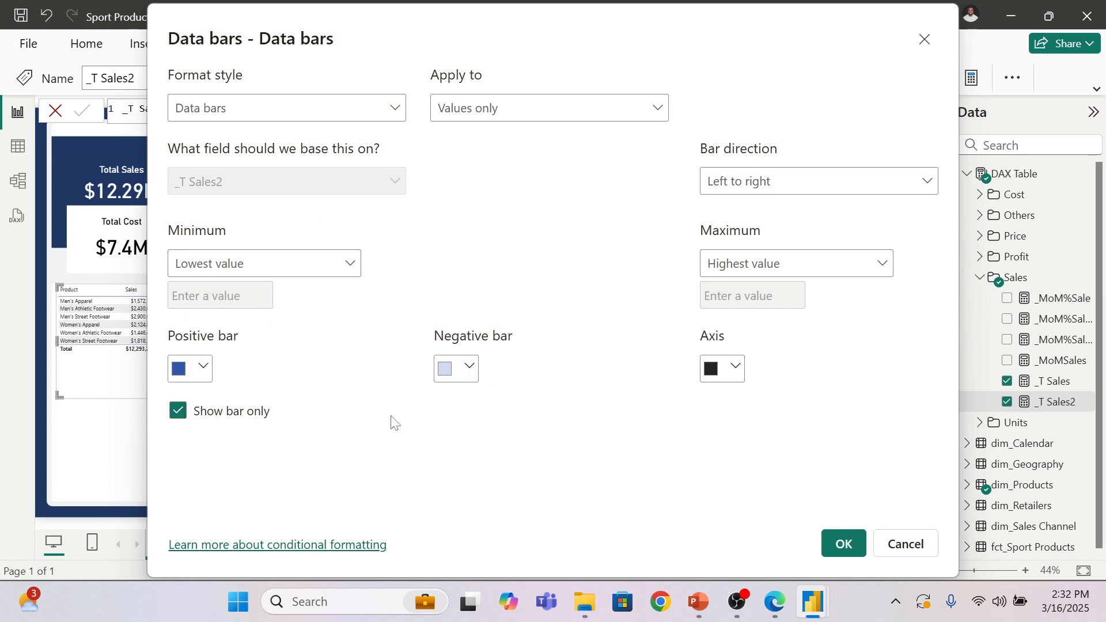
pyautogui.click(837, 544)
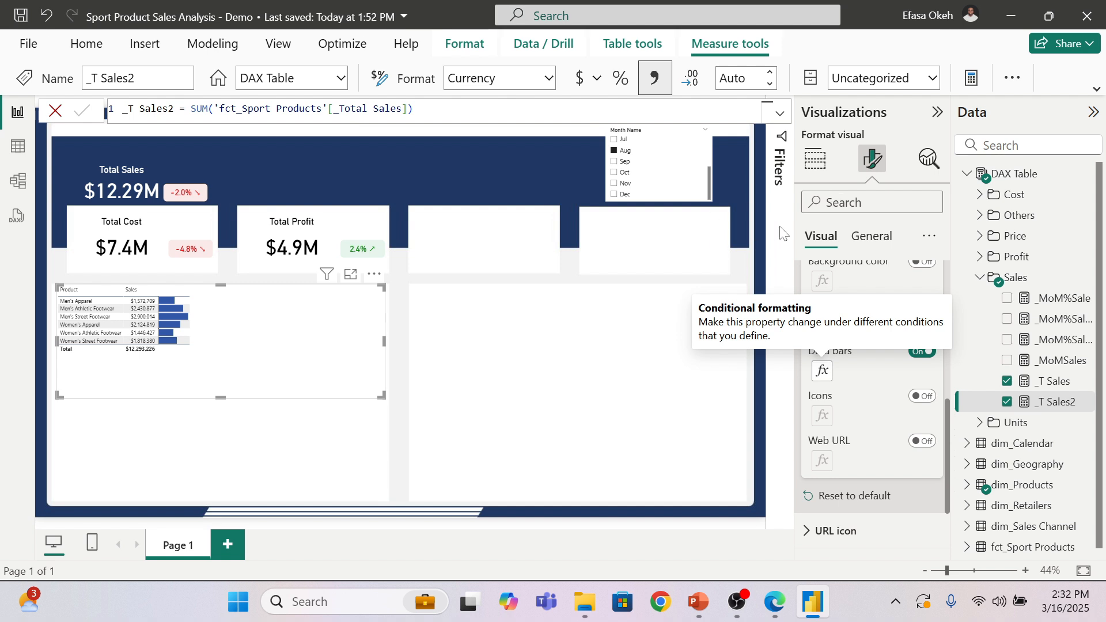
pyautogui.click(815, 161)
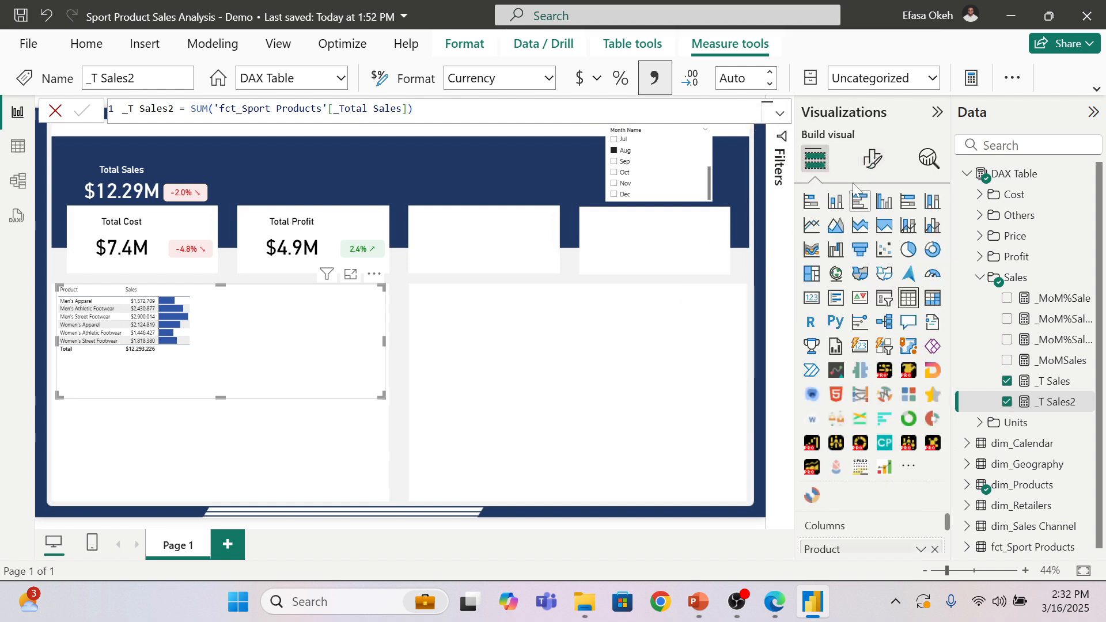
# Step: Set the style preset of the product sales table to None
pyautogui.click(872, 167)
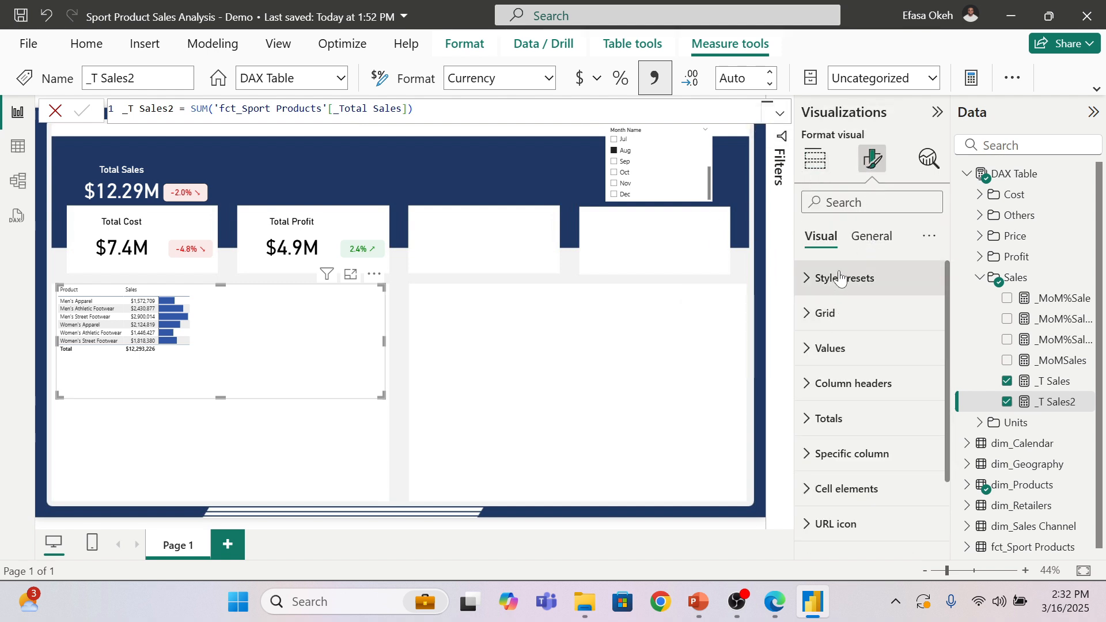
pyautogui.click(869, 279)
pyautogui.click(844, 344)
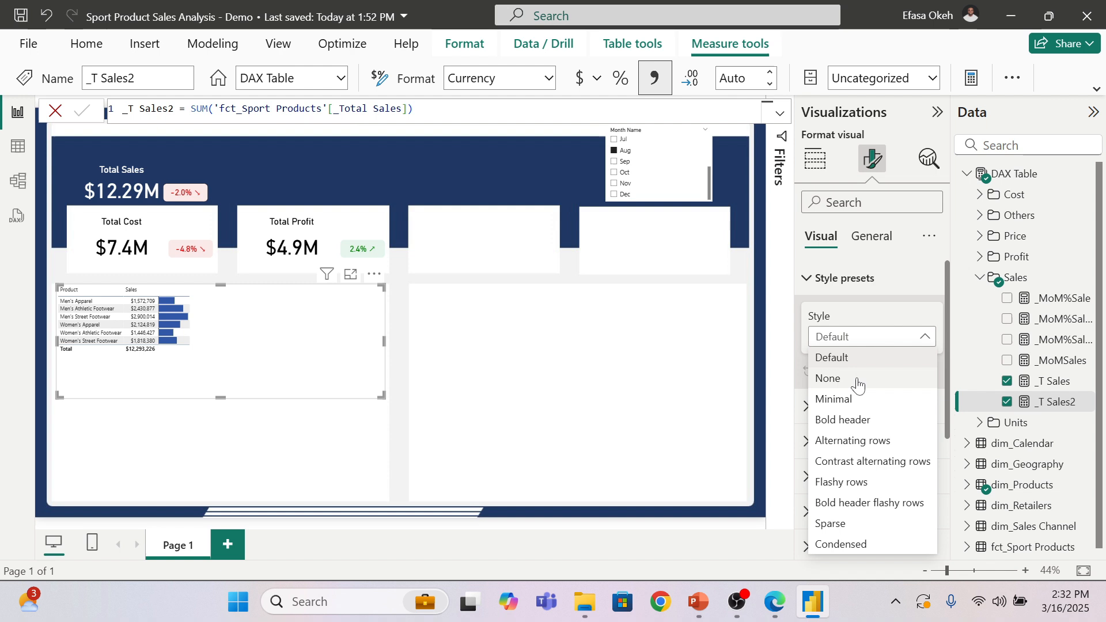
pyautogui.click(829, 379)
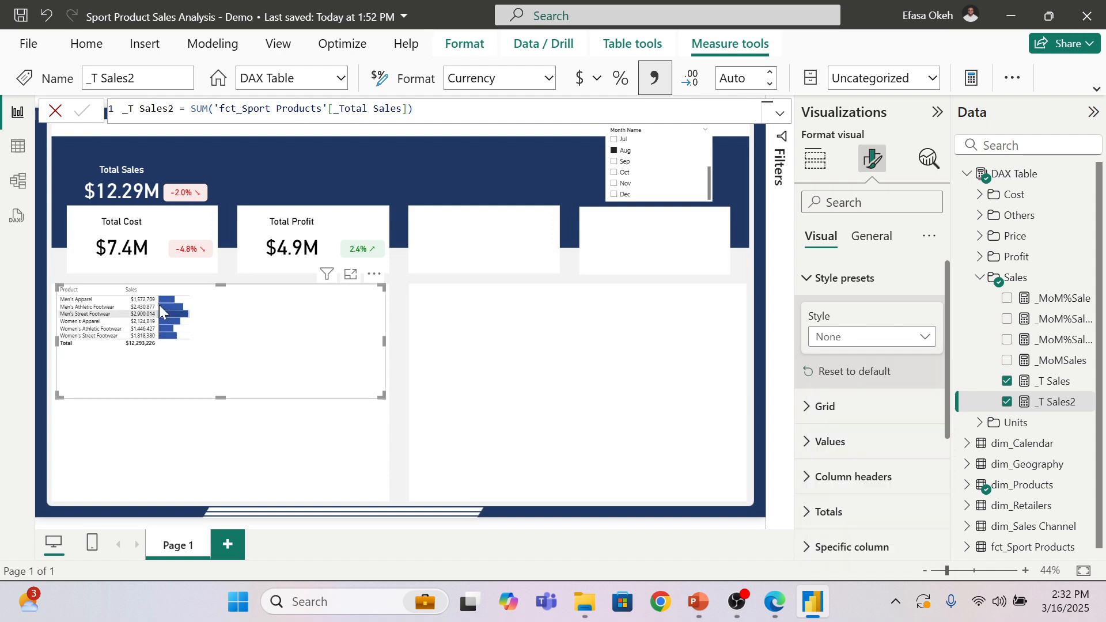
# Step: Set the product table's grid options to a row padding of 2 and a global font size of 14
pyautogui.scroll(-3, 844, 415)
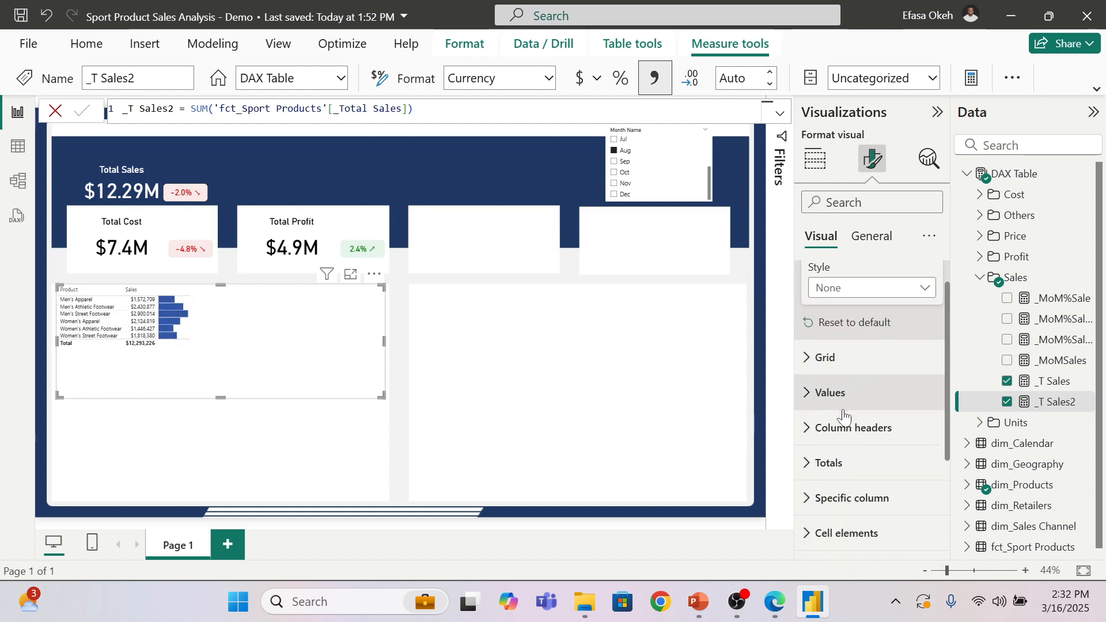
pyautogui.click(825, 318)
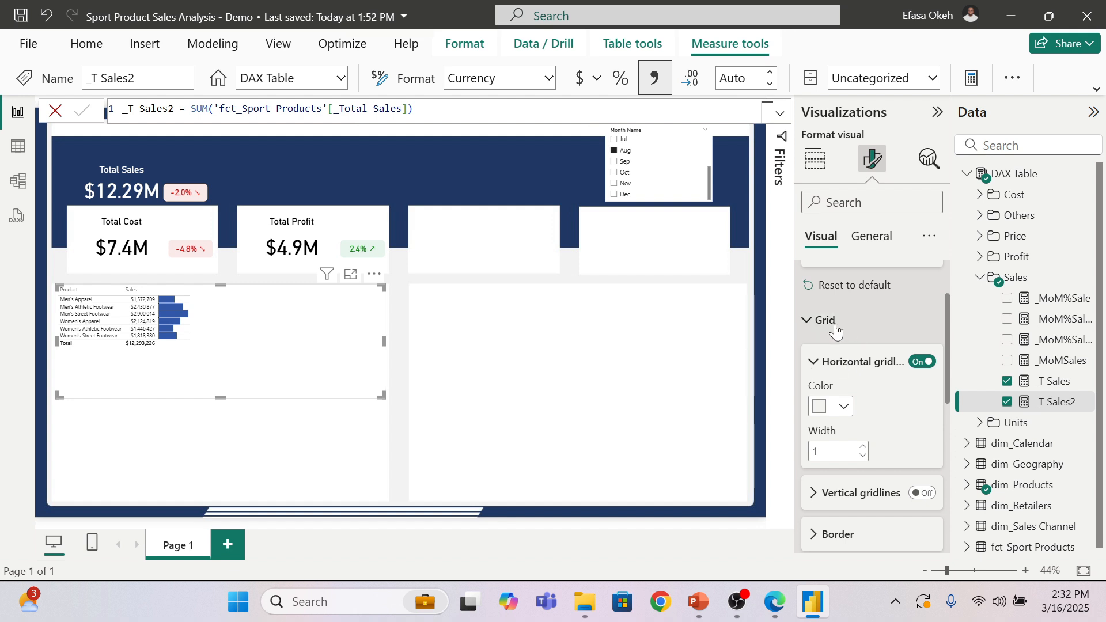
pyautogui.scroll(-5, 844, 374)
pyautogui.click(830, 403)
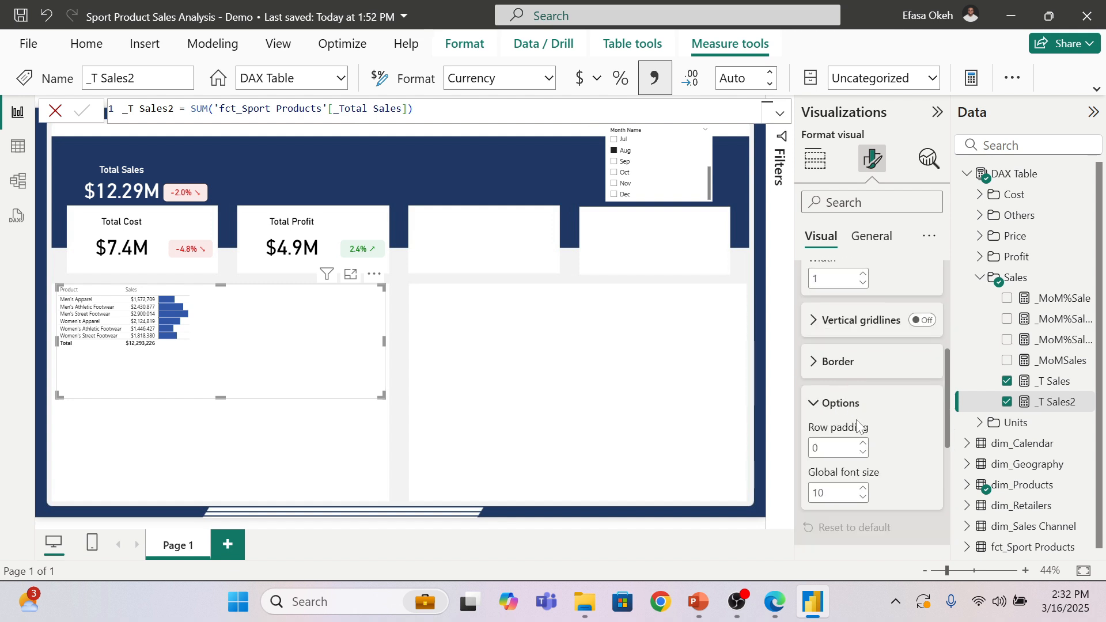
pyautogui.scroll(-2, 858, 406)
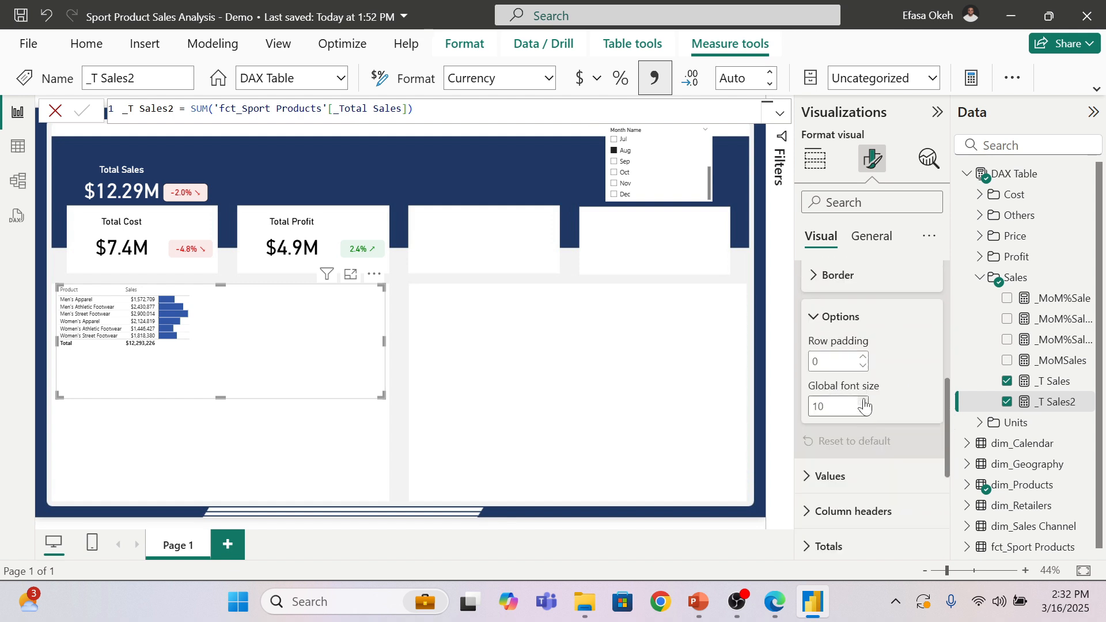
pyautogui.click(863, 402)
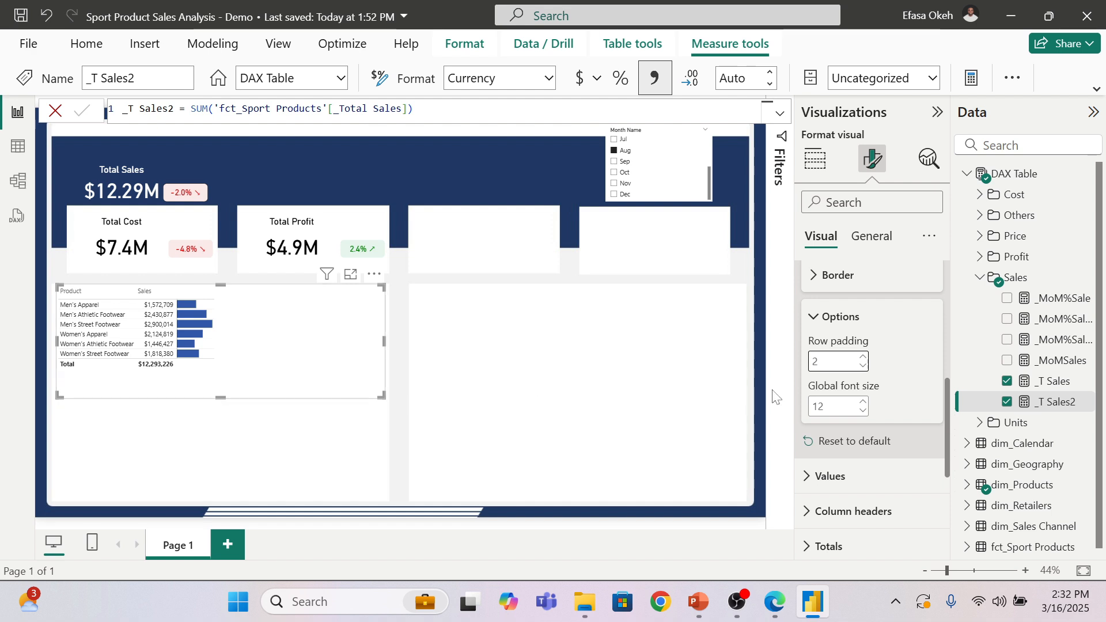
pyautogui.click(862, 403)
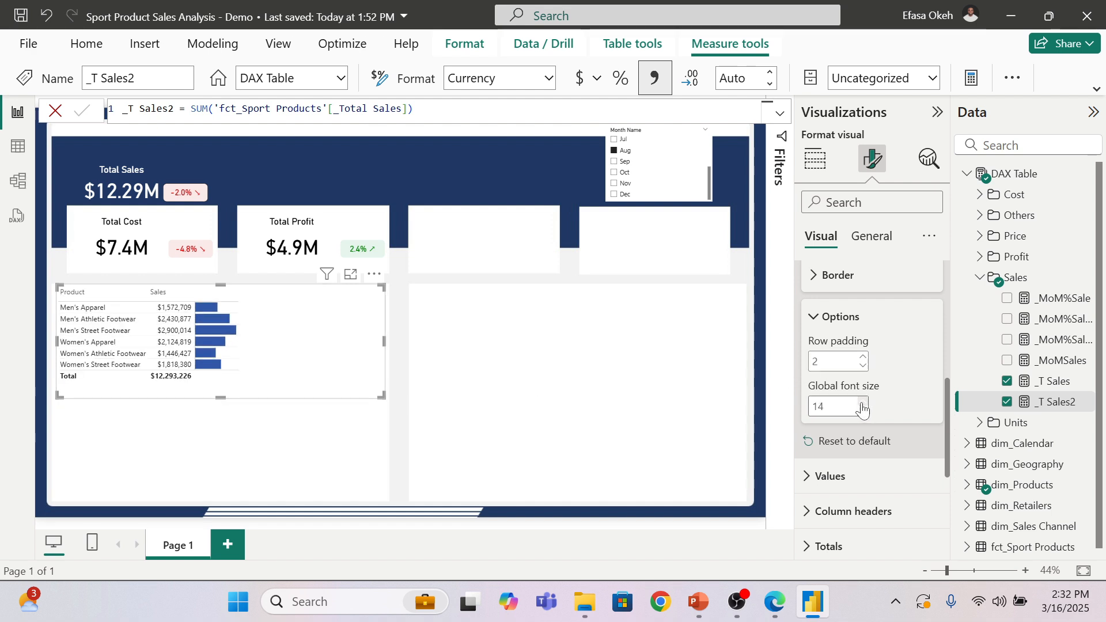
# Step: Shorten the product table to fit its rows more closely and sort it by _T Sales2
pyautogui.click(865, 358)
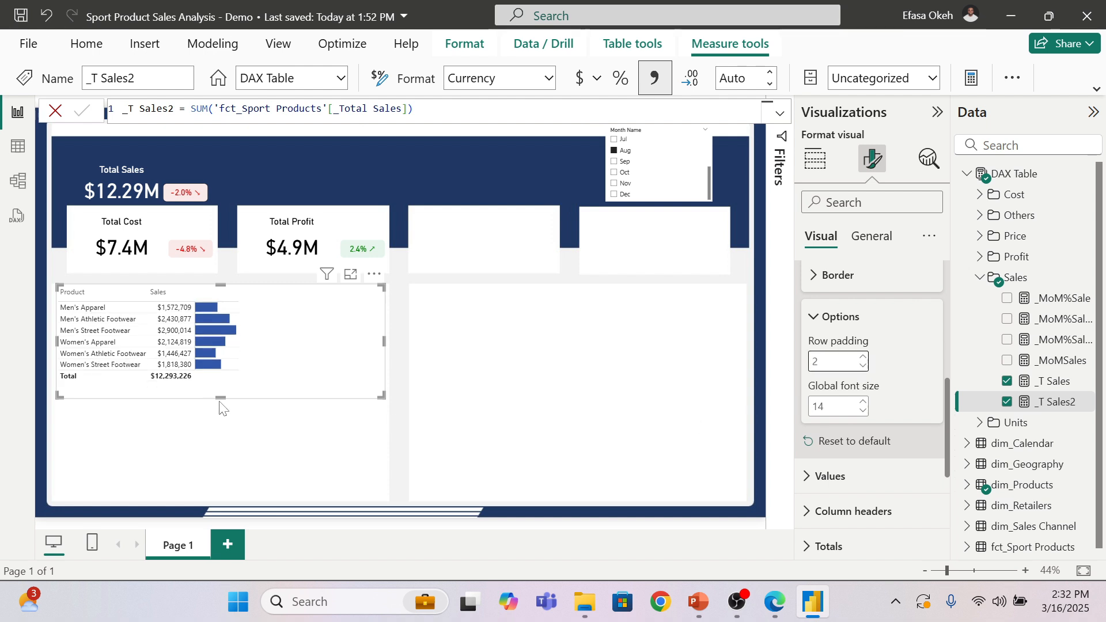
pyautogui.moveTo(220, 396); pyautogui.dragTo(220, 388)
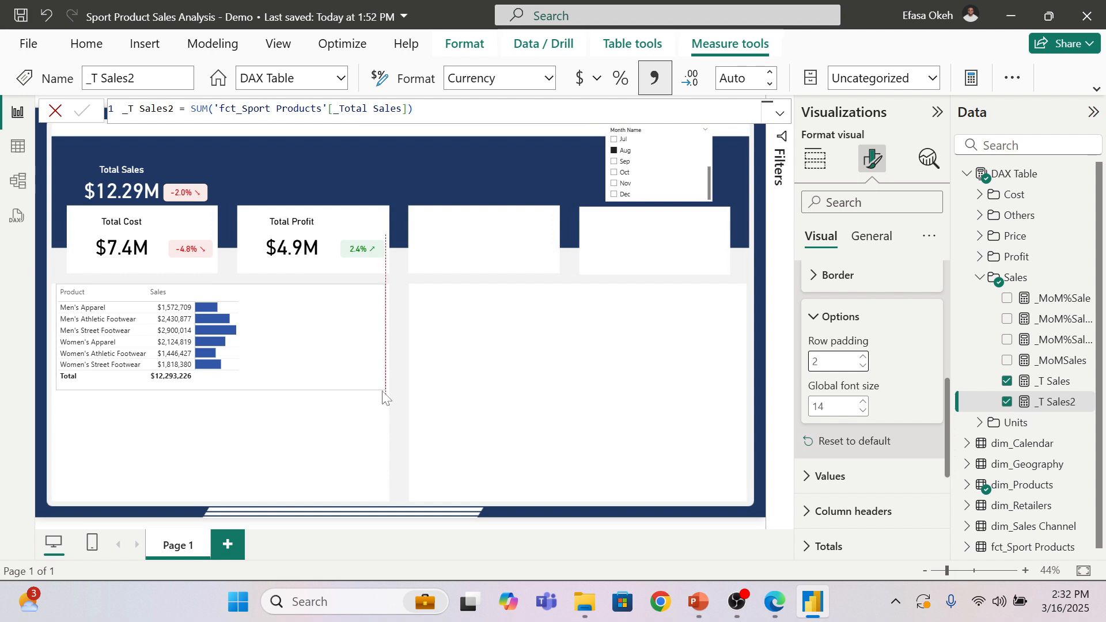
pyautogui.click(373, 274)
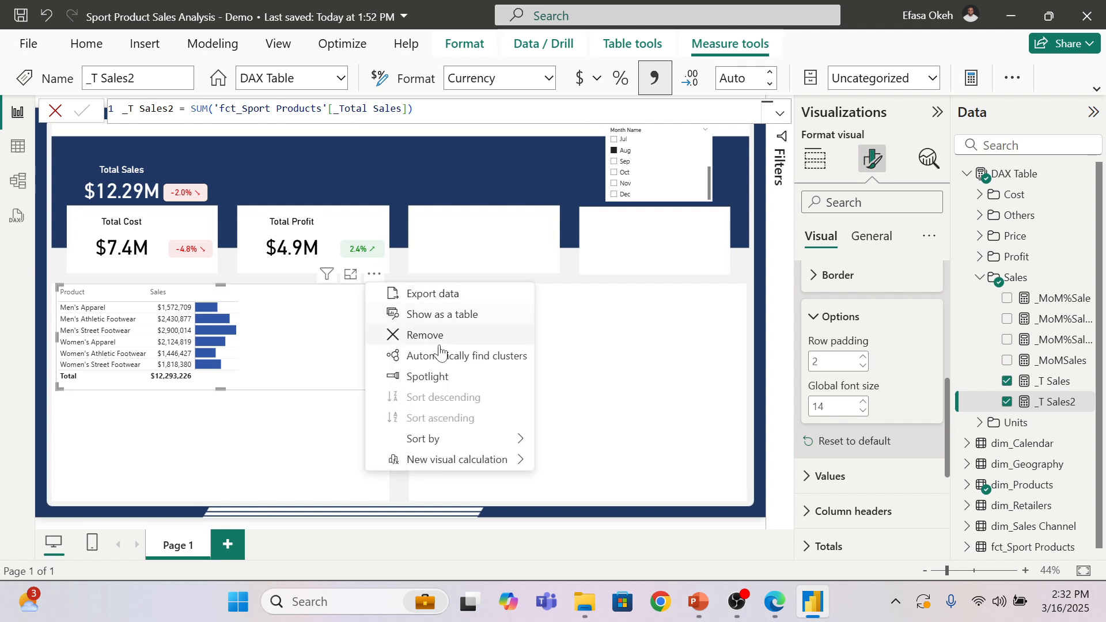
pyautogui.moveTo(440, 440)
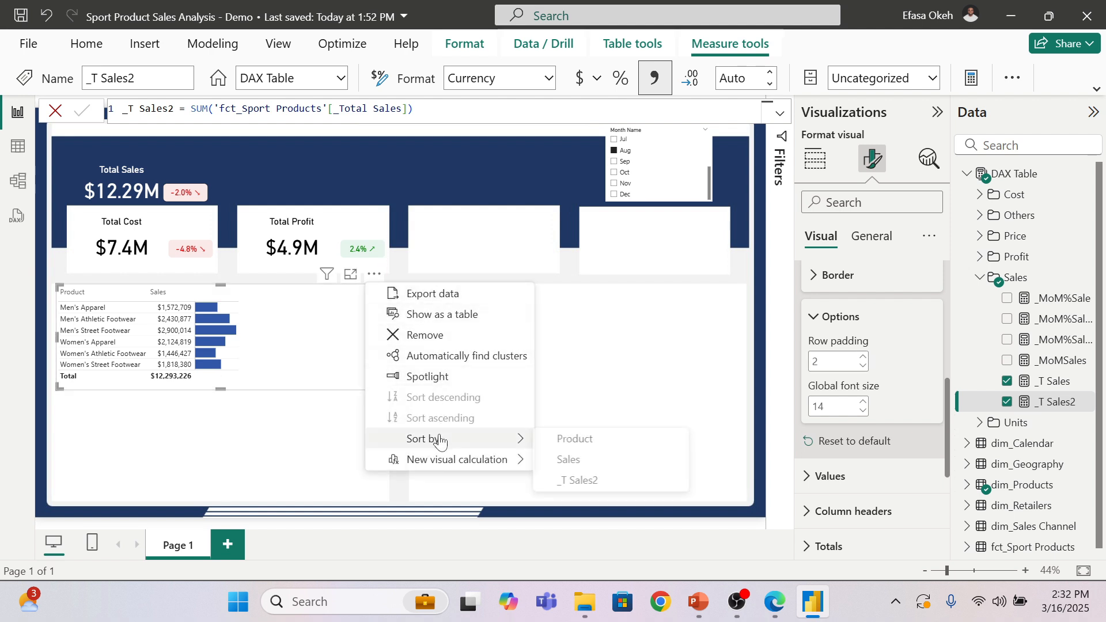
pyautogui.click(576, 477)
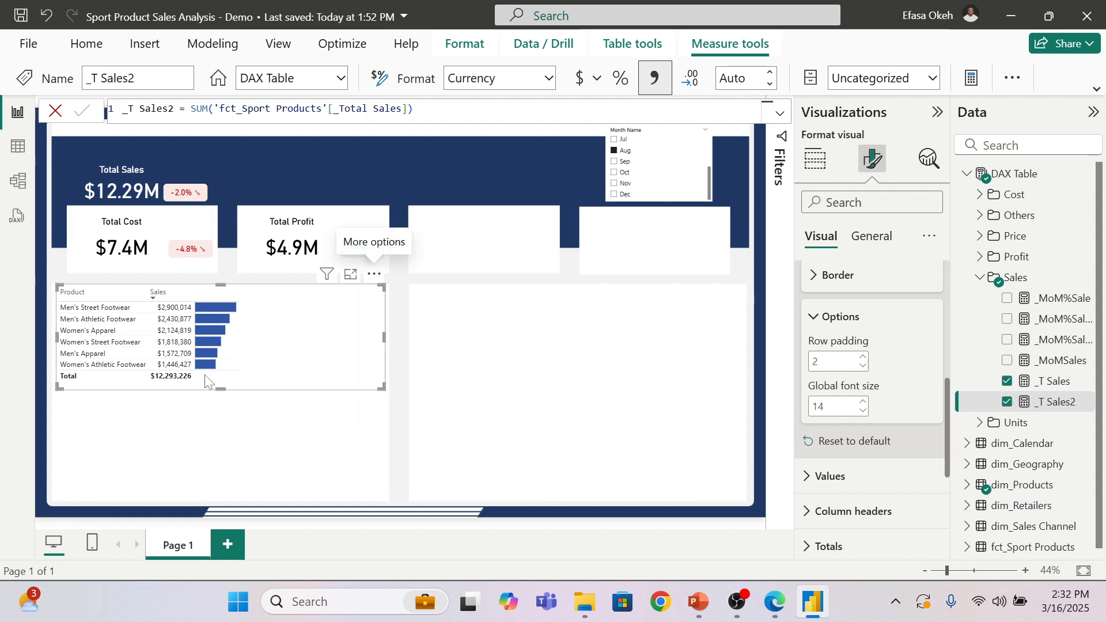
# Step: Target the Sales column in the table's specific column formatting, and apply the settings to its header and total too
pyautogui.click(821, 319)
pyautogui.scroll(-3, 821, 311)
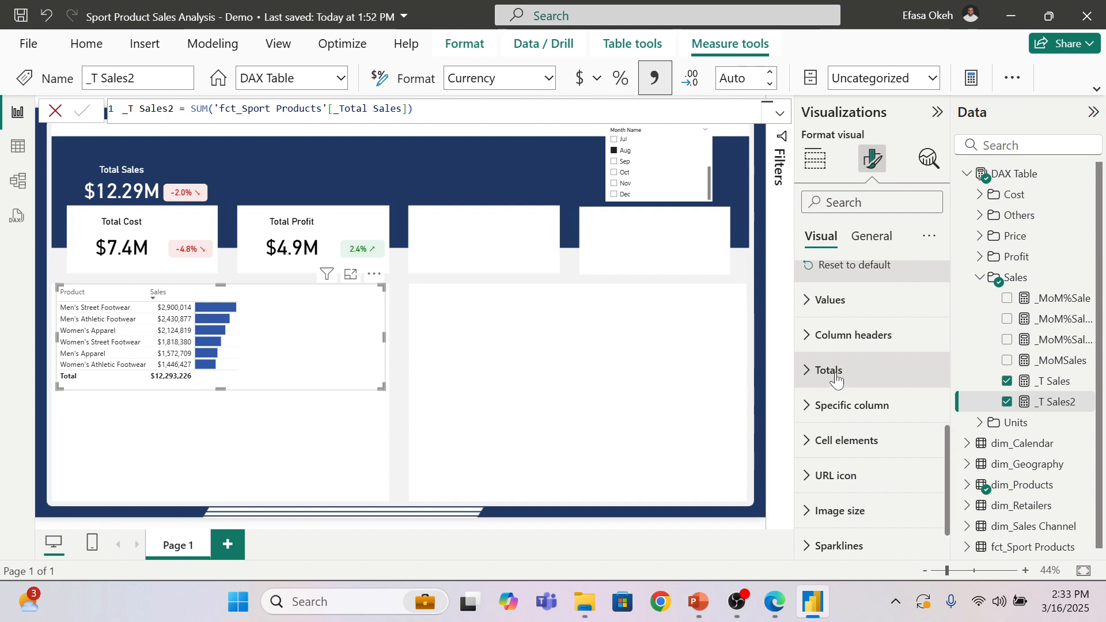
pyautogui.click(843, 410)
pyautogui.scroll(-3, 844, 422)
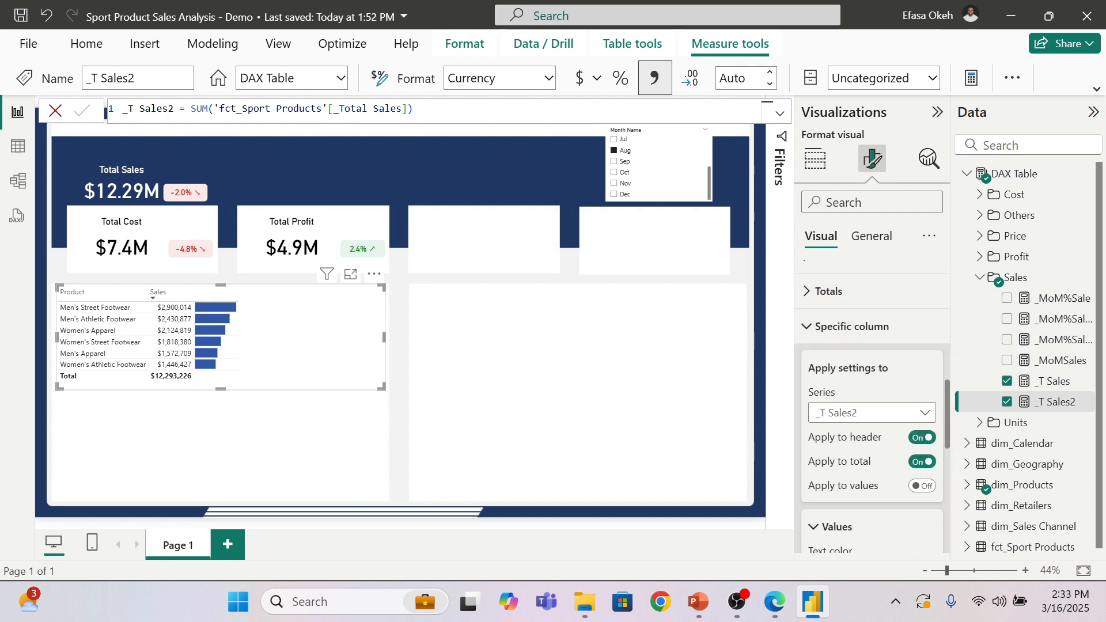
pyautogui.click(844, 410)
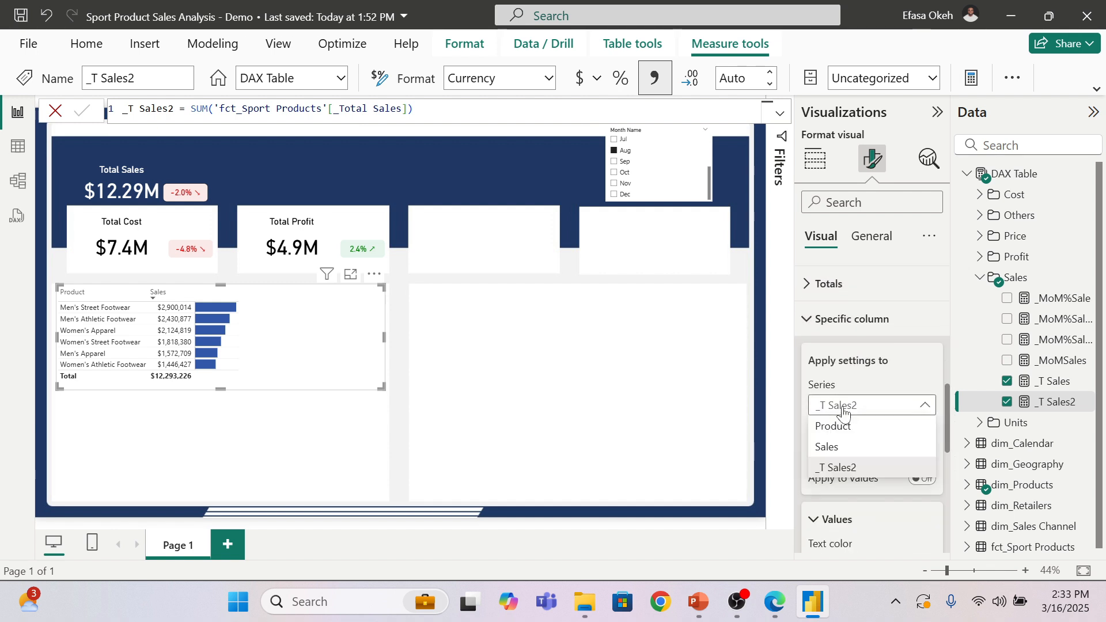
pyautogui.click(835, 447)
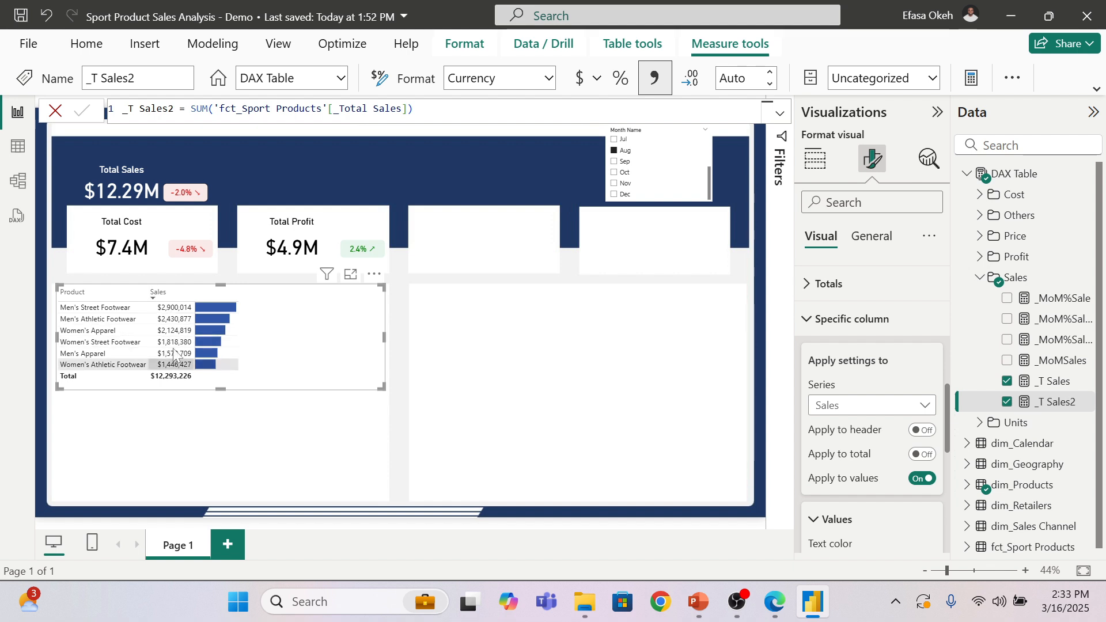
pyautogui.scroll(-3, 826, 463)
pyautogui.scroll(3, 864, 426)
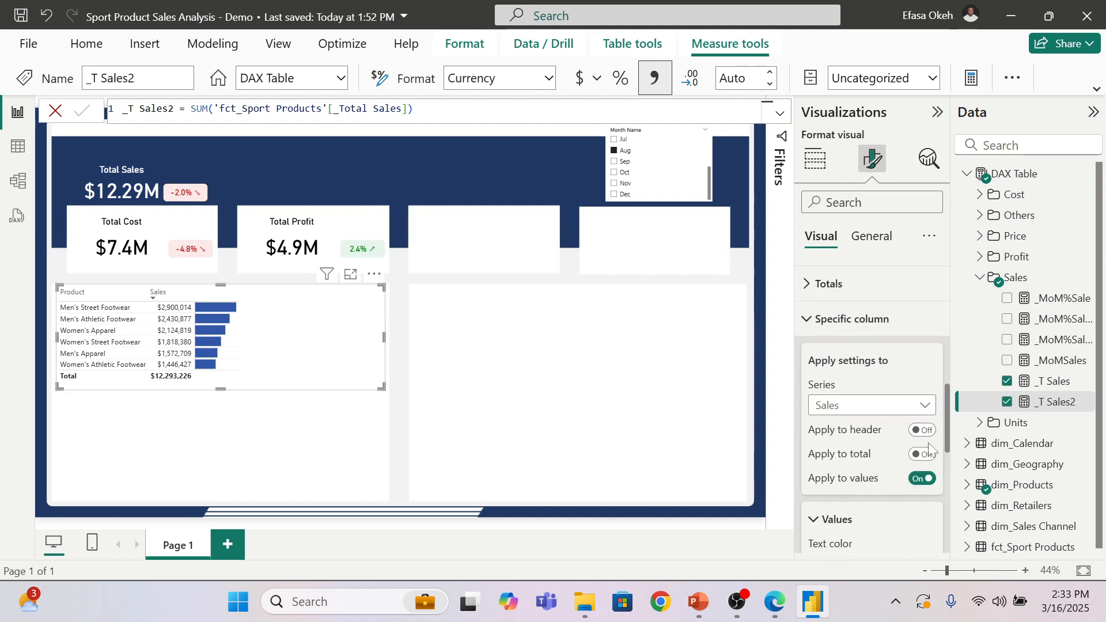
pyautogui.click(922, 430)
pyautogui.click(922, 454)
# Step: Center-align the Sales column of the product table
pyautogui.scroll(-5, 922, 454)
pyautogui.scroll(-3, 870, 403)
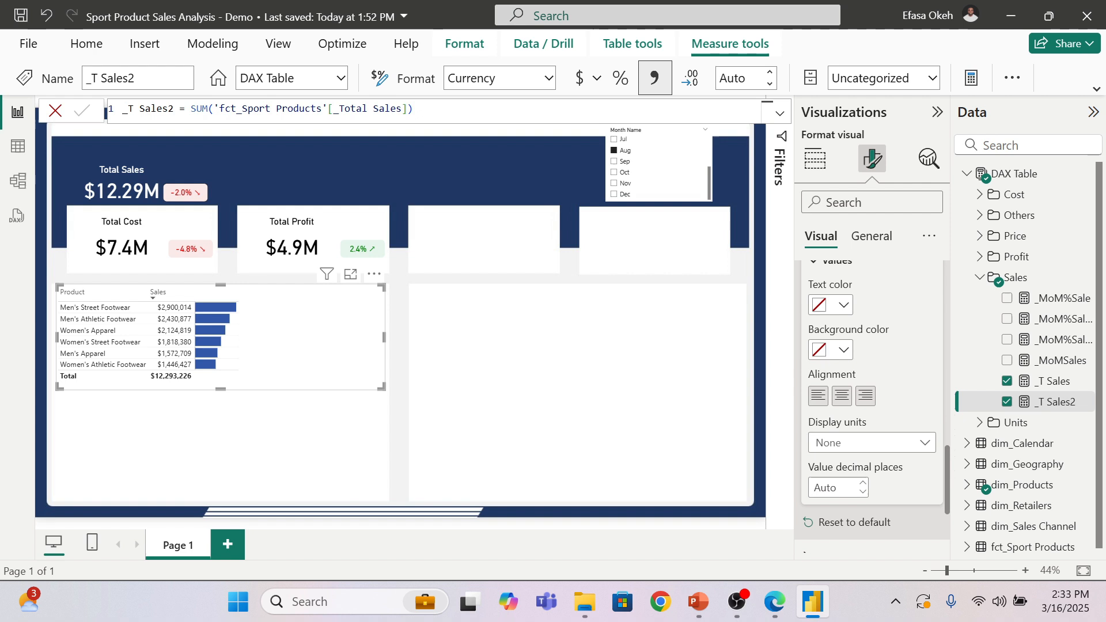
pyautogui.click(841, 401)
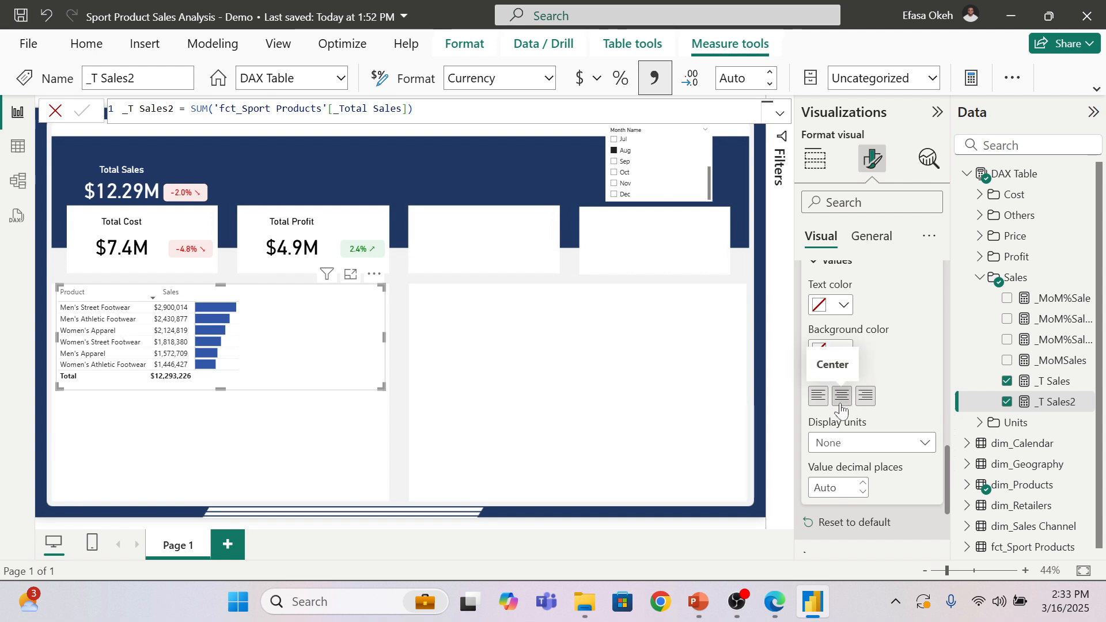
pyautogui.scroll(-2, 882, 427)
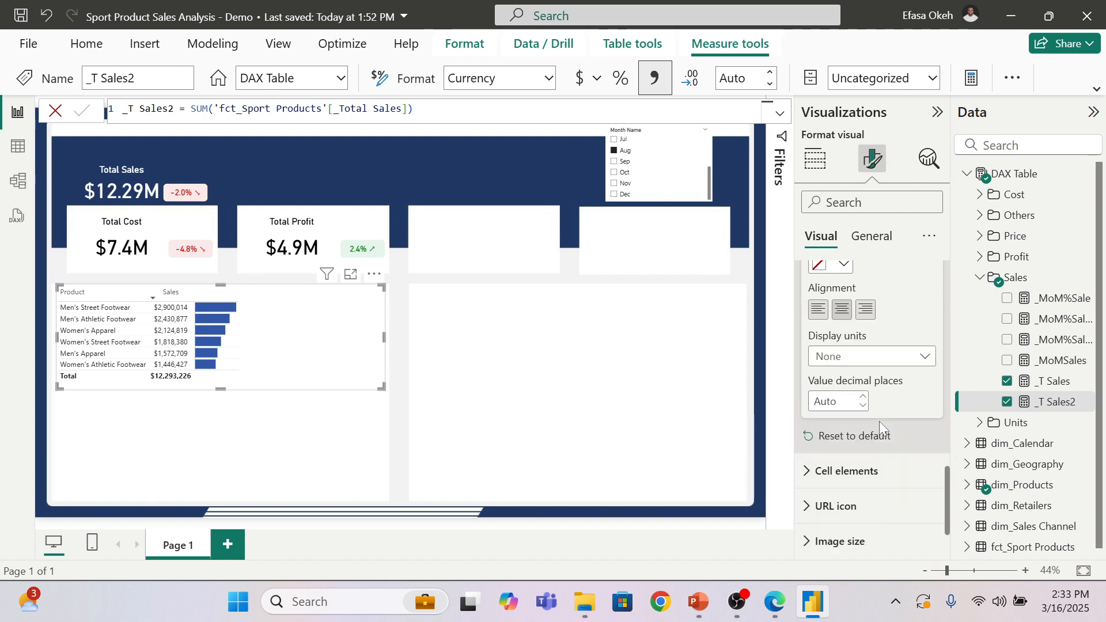
pyautogui.scroll(5, 853, 402)
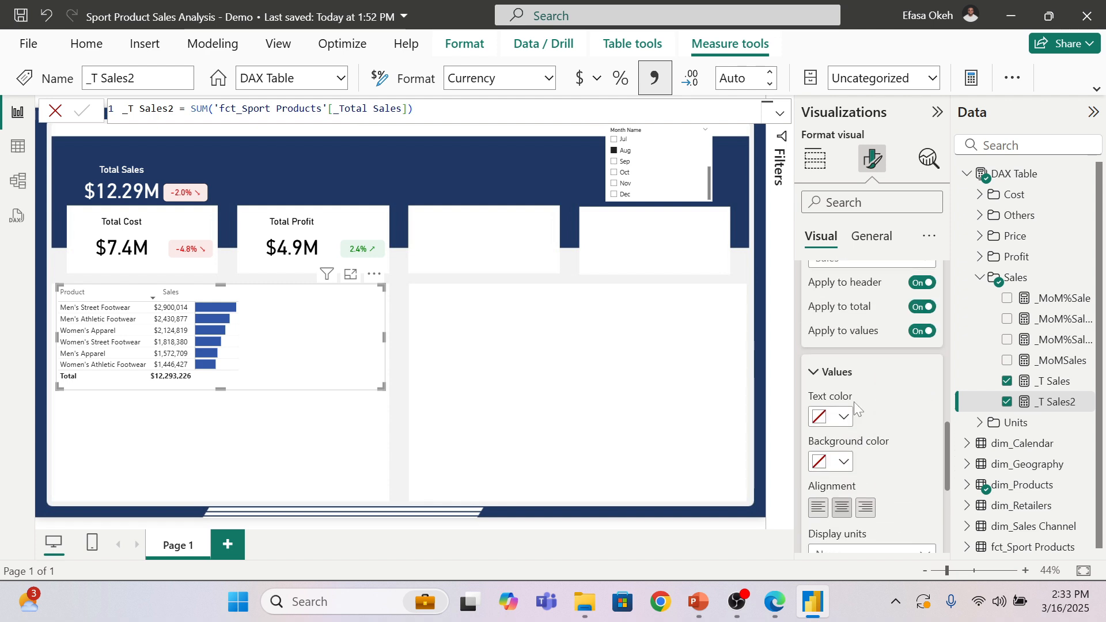
pyautogui.scroll(-3, 828, 378)
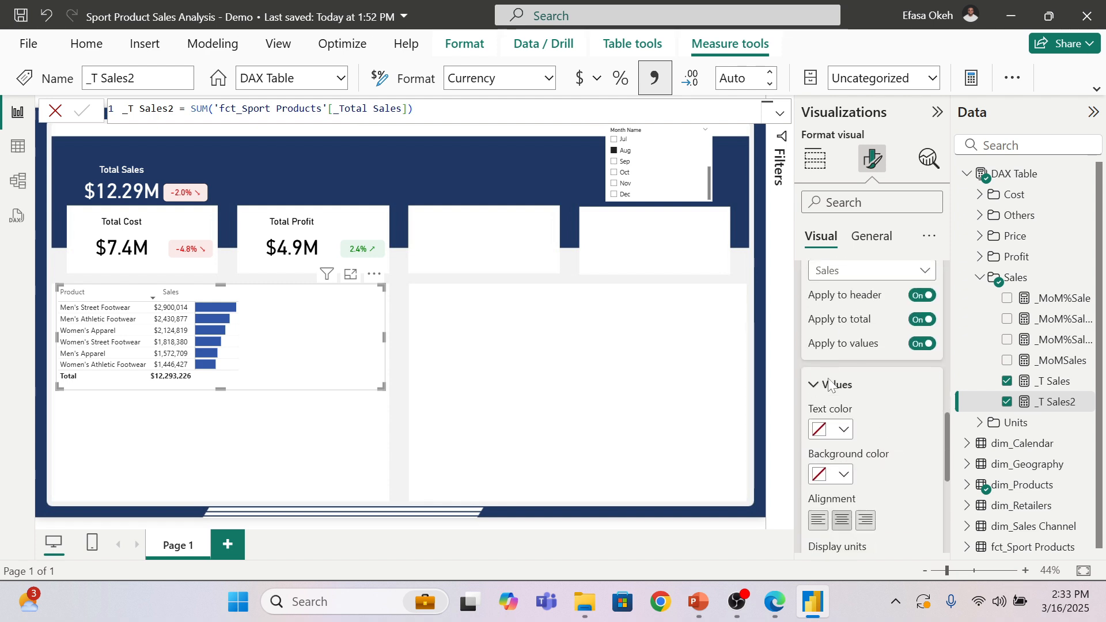
pyautogui.scroll(3, 816, 337)
pyautogui.click(817, 320)
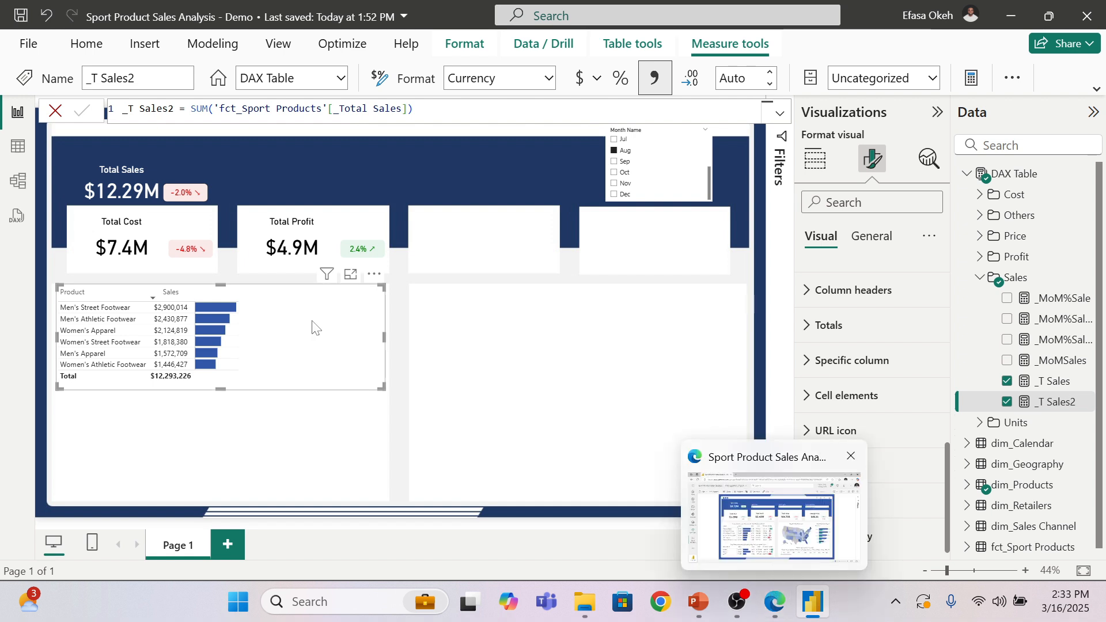
# Step: Add the _T Units measure from the Units folder to the product table
pyautogui.click(979, 277)
pyautogui.click(980, 297)
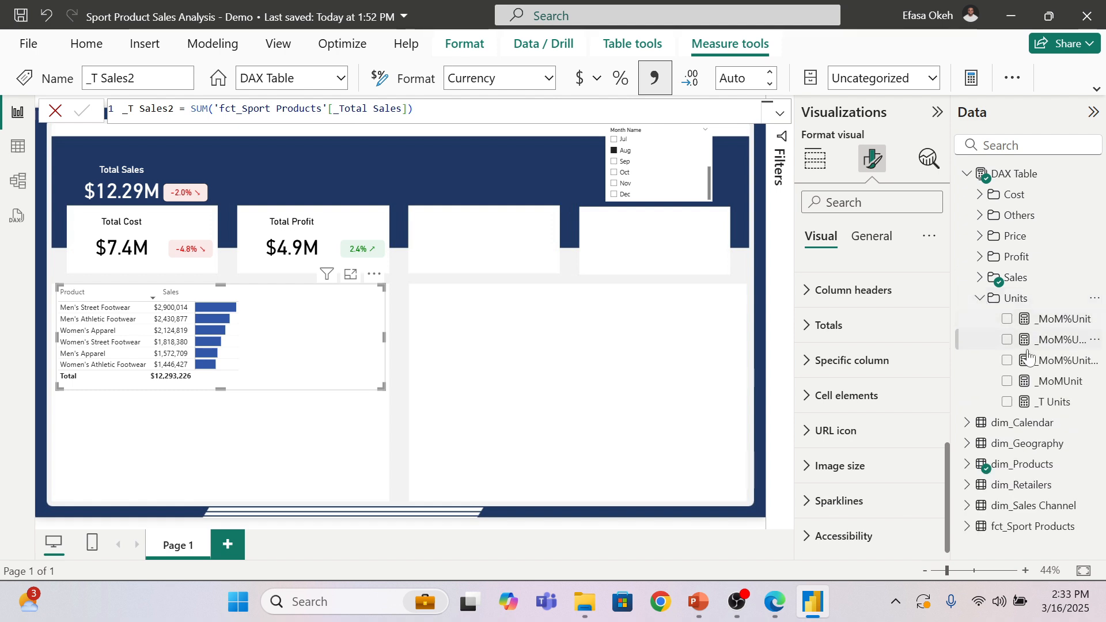
pyautogui.click(1006, 403)
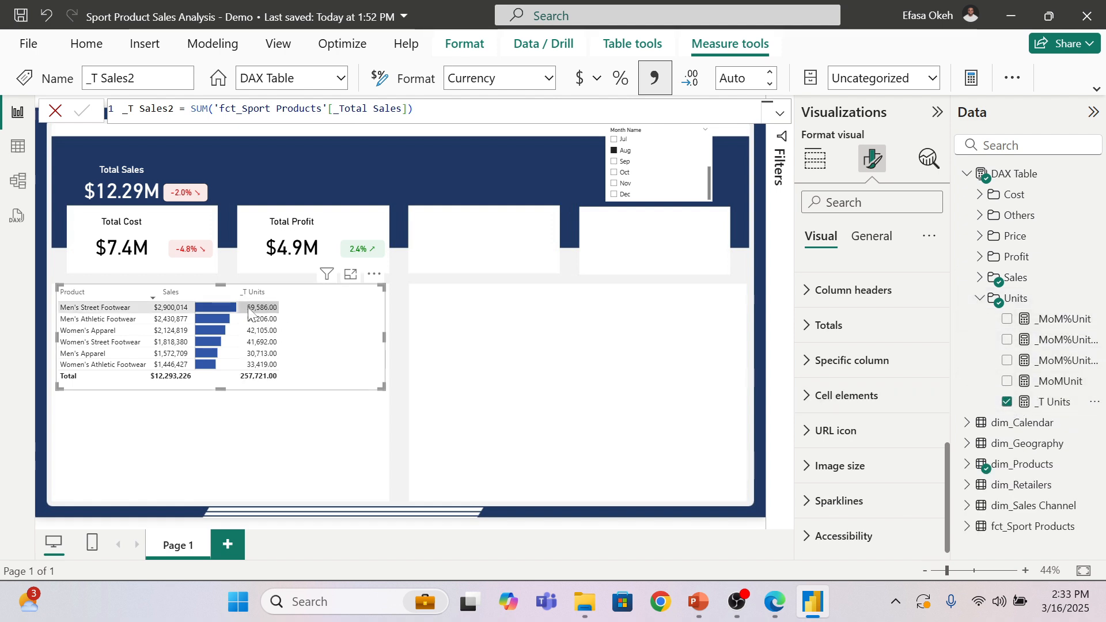
# Step: Rename the _T Units column in the product table as Units
pyautogui.click(815, 162)
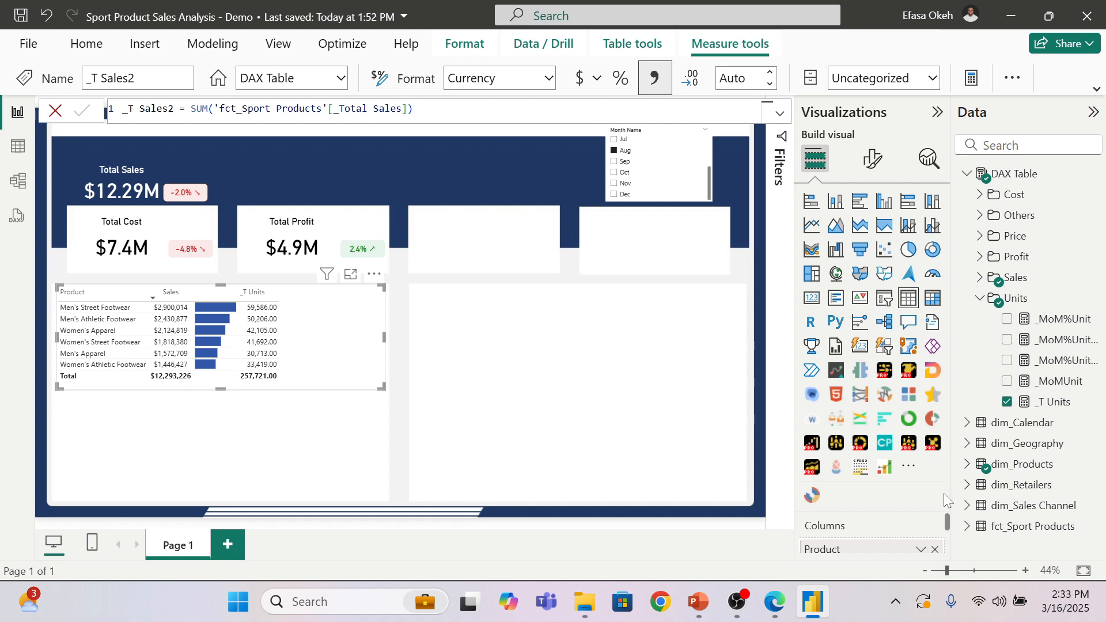
pyautogui.scroll(-2, 882, 536)
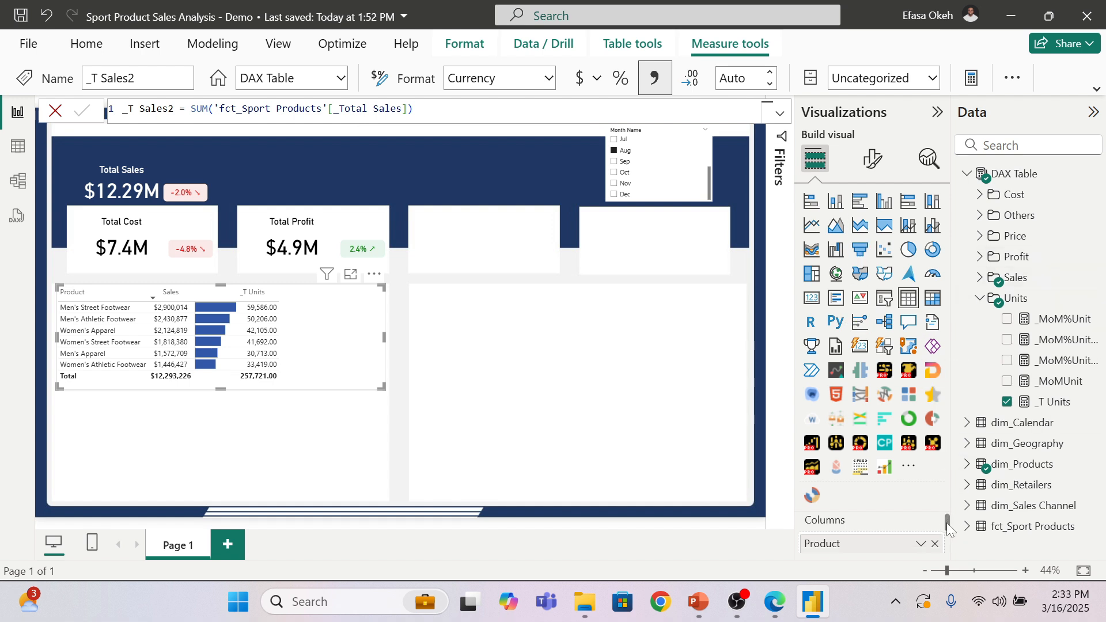
pyautogui.doubleClick(845, 521)
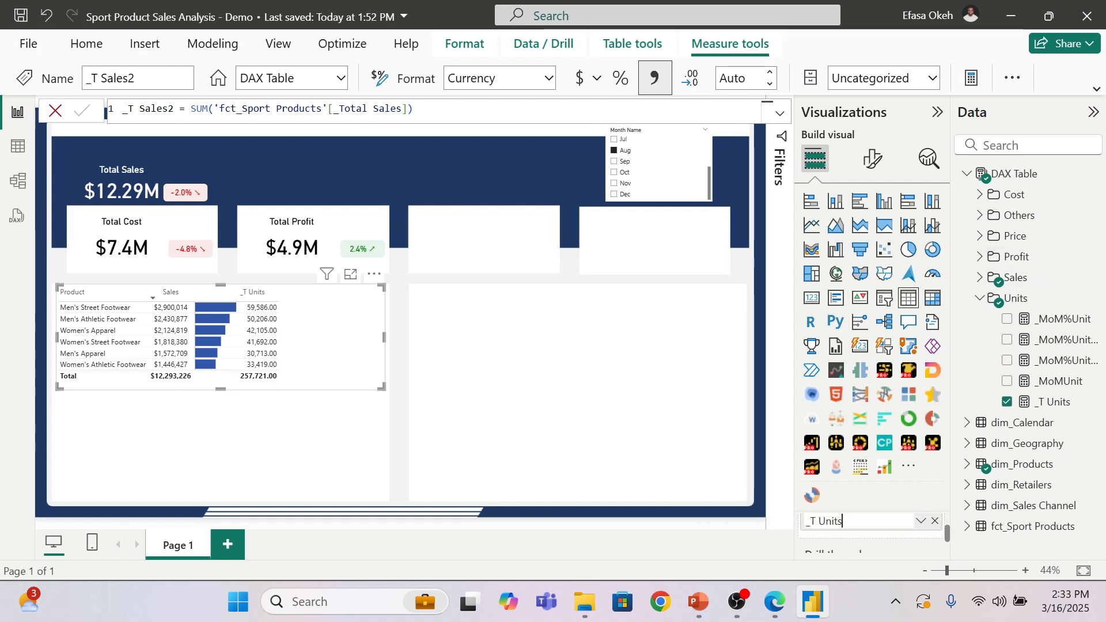
pyautogui.moveTo(826, 526); pyautogui.dragTo(818, 533)
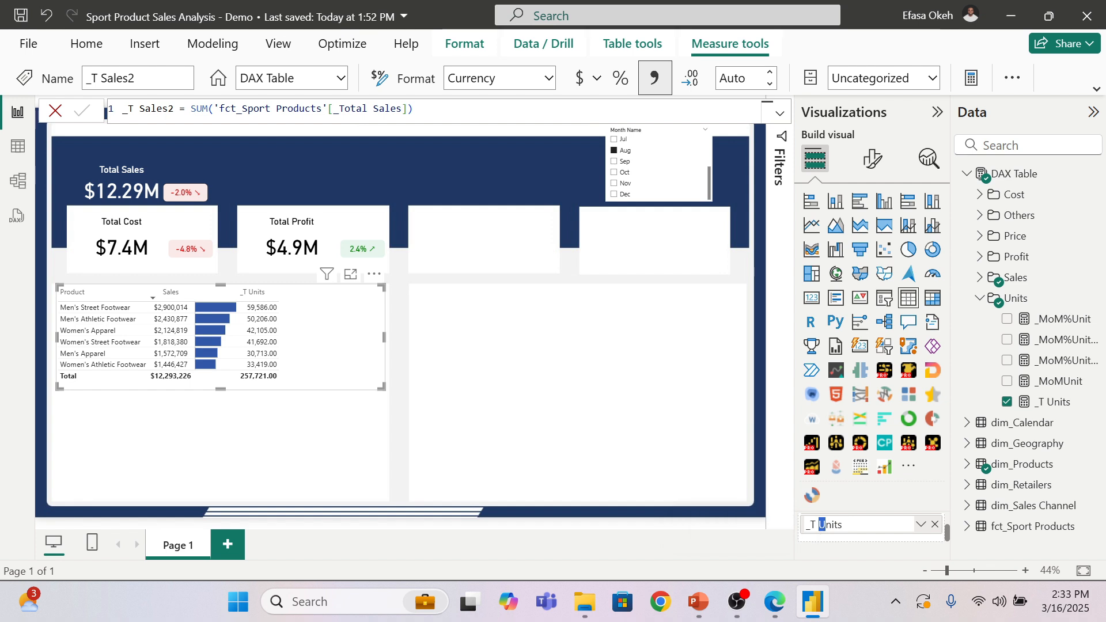
pyautogui.click(816, 524)
pyautogui.press('Return')
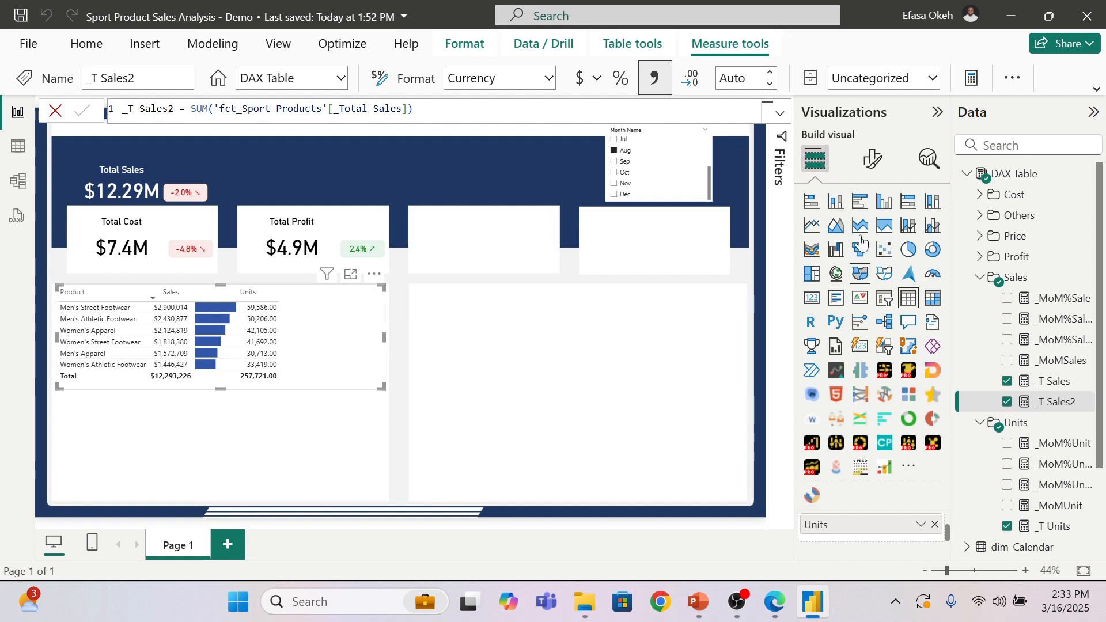
# Step: Target the Units column in the table's specific column formatting, and apply the settings to its header and total too
pyautogui.click(874, 169)
pyautogui.scroll(-3, 872, 386)
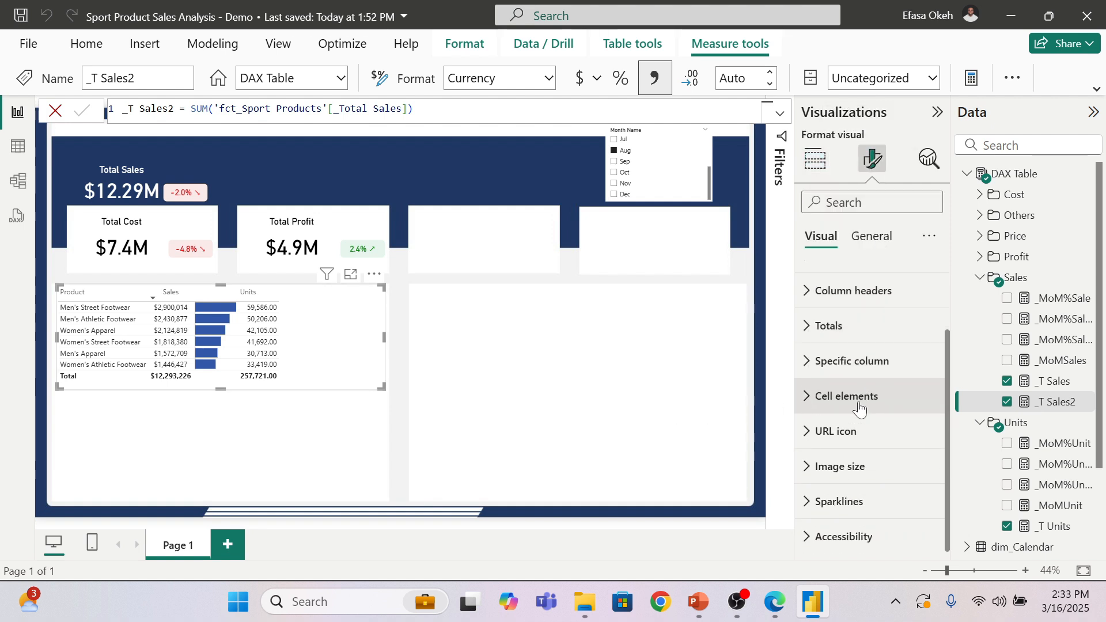
pyautogui.click(850, 361)
pyautogui.scroll(-2, 849, 372)
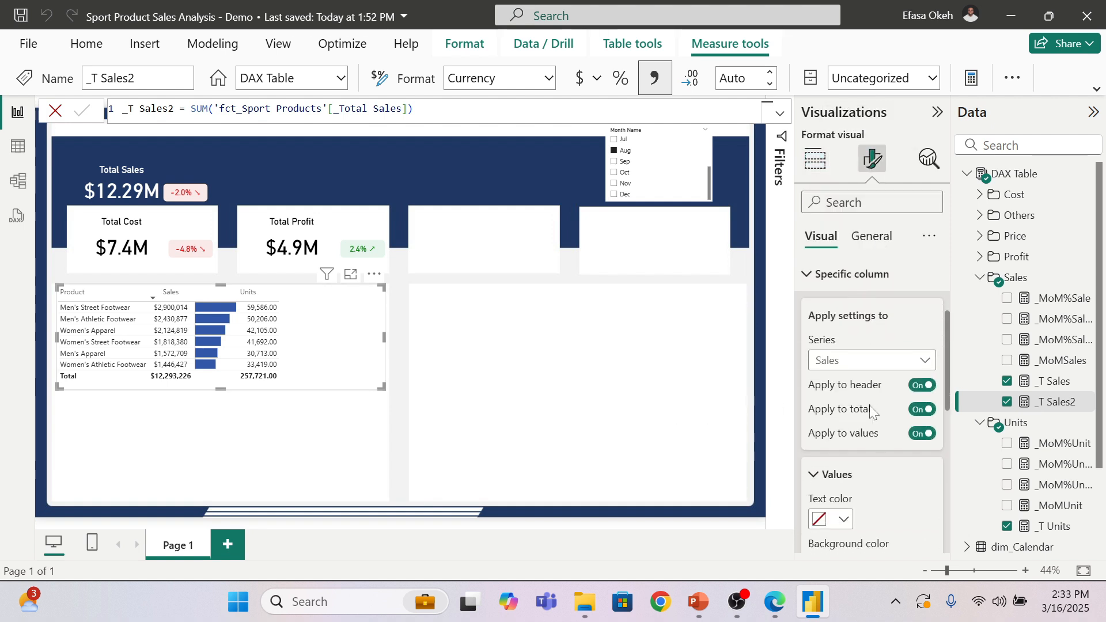
pyautogui.click(846, 361)
pyautogui.click(828, 443)
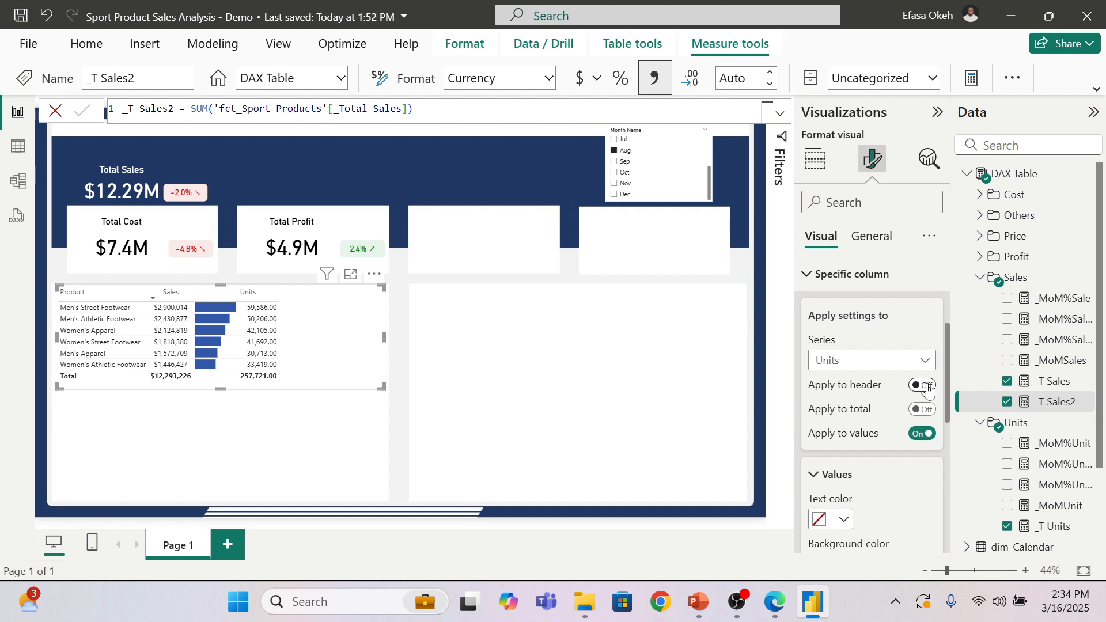
pyautogui.click(929, 411)
pyautogui.click(925, 410)
# Step: Show the Units column values in thousands with 2 decimal places
pyautogui.scroll(-2, 876, 469)
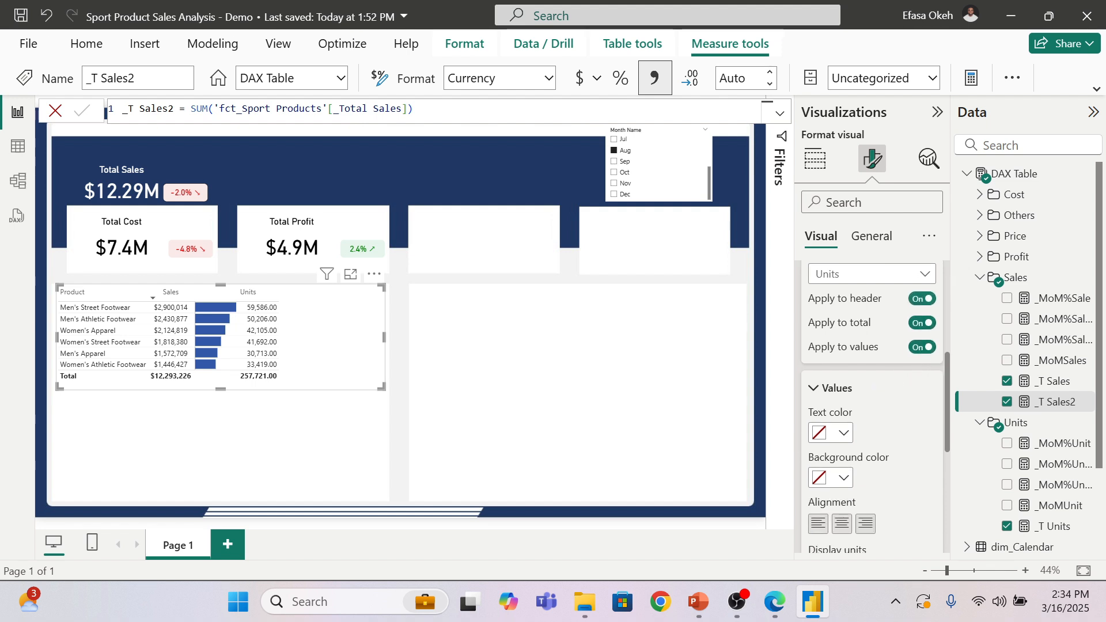
pyautogui.scroll(-2, 891, 438)
pyautogui.scroll(-3, 881, 447)
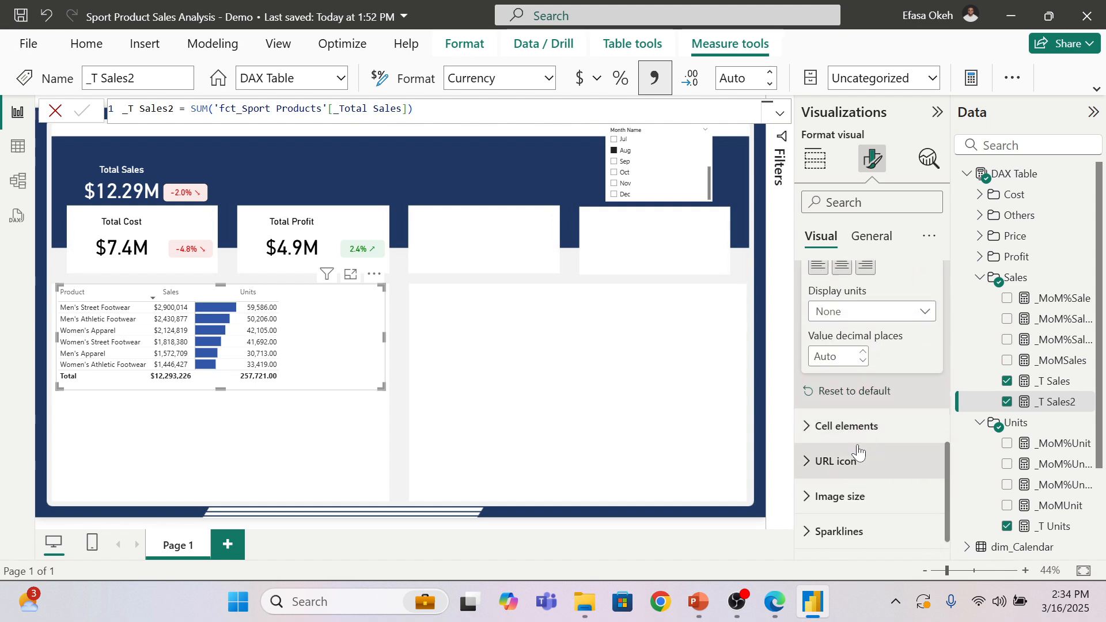
pyautogui.click(842, 319)
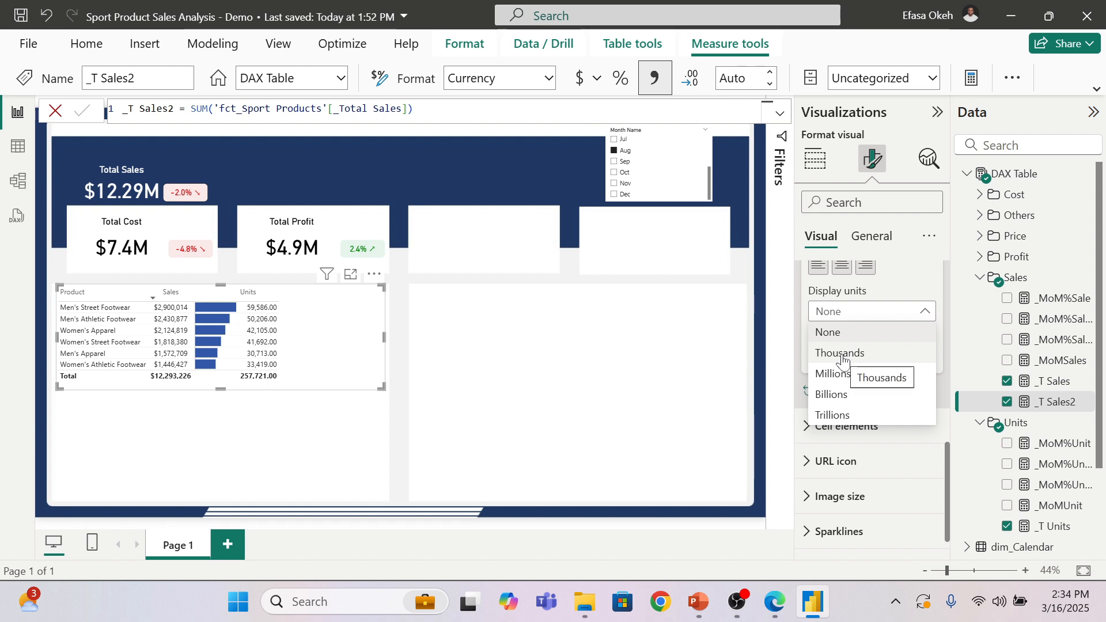
pyautogui.click(846, 353)
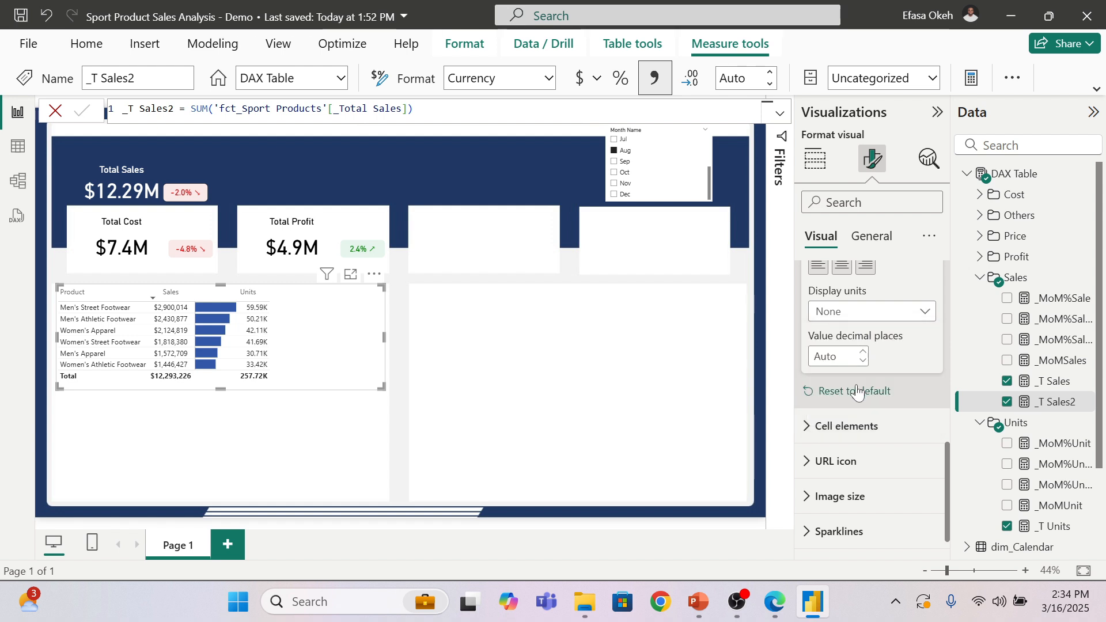
pyautogui.click(863, 352)
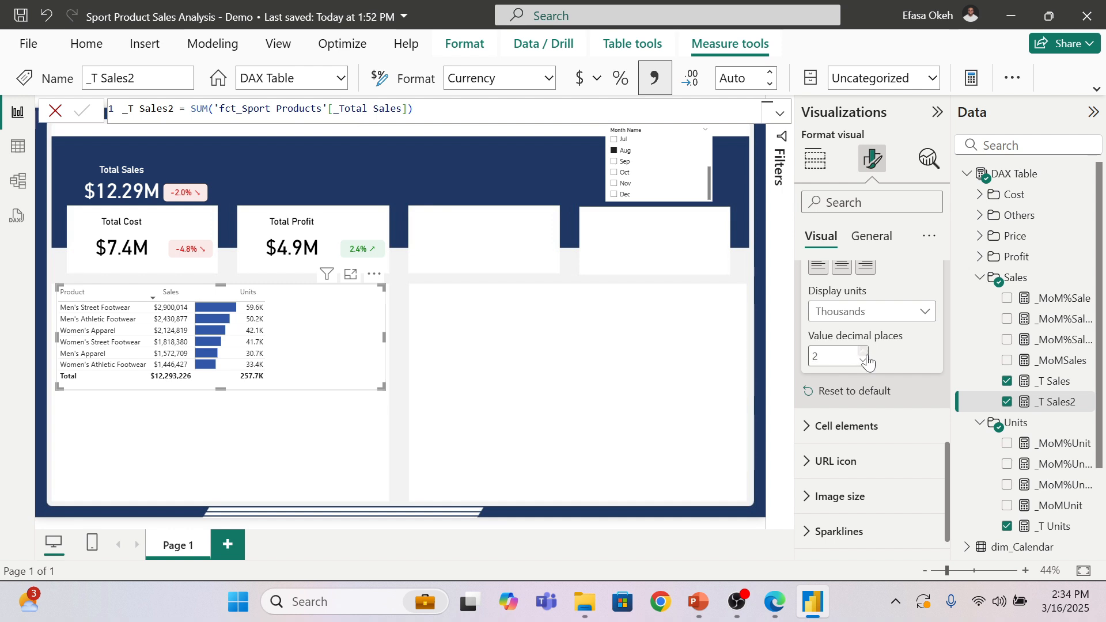
# Step: Center-align the Units column and close the specific column settings
pyautogui.scroll(2, 858, 369)
pyautogui.click(841, 352)
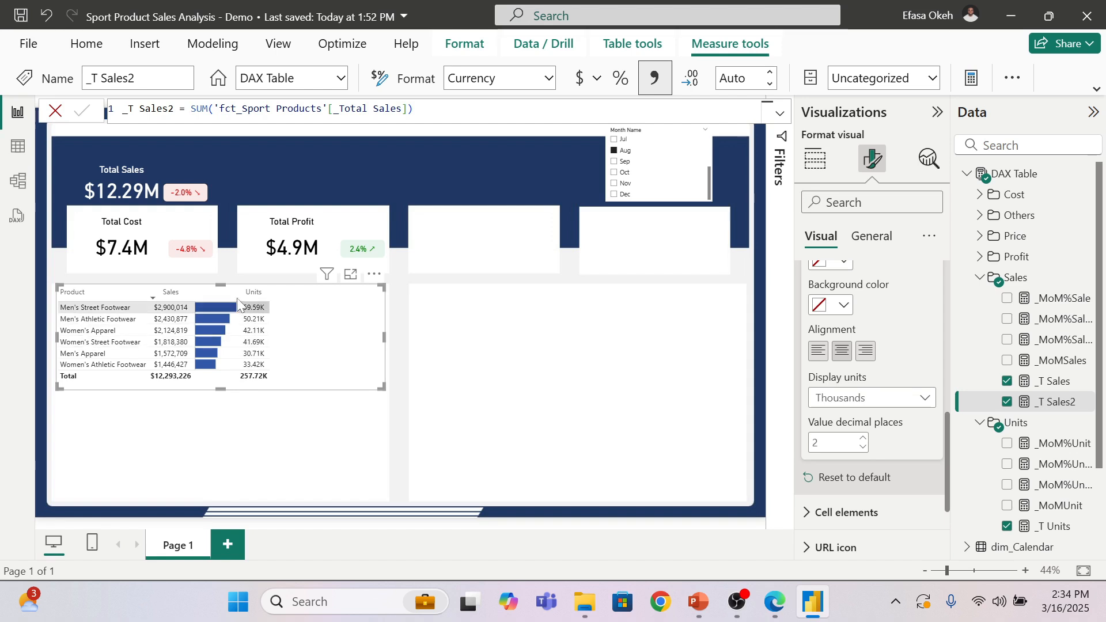
pyautogui.scroll(3, 877, 311)
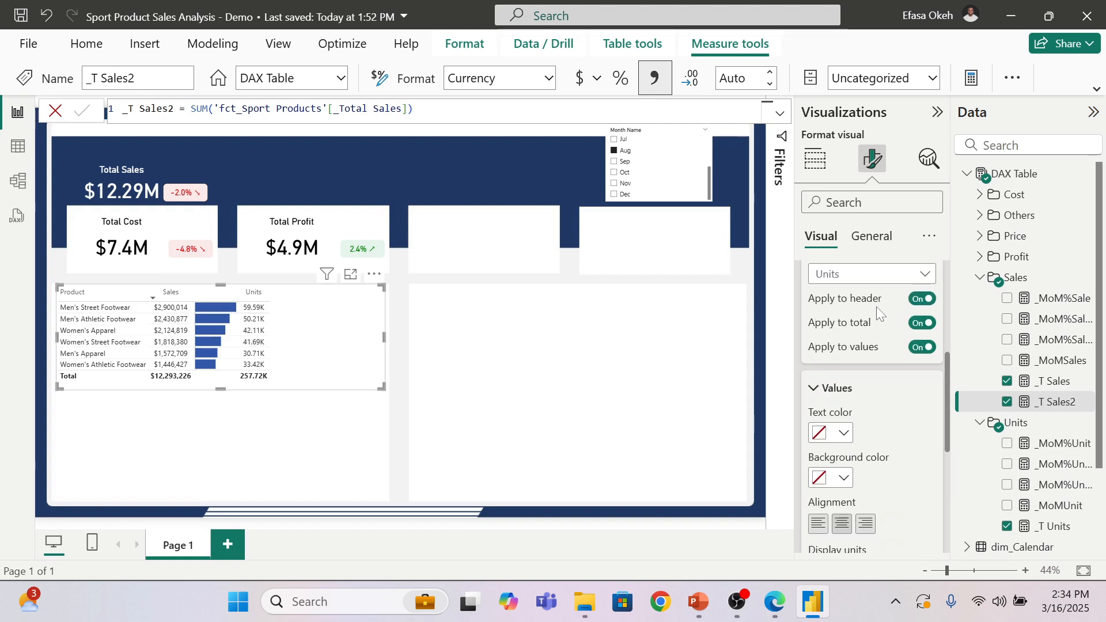
pyautogui.scroll(5, 838, 397)
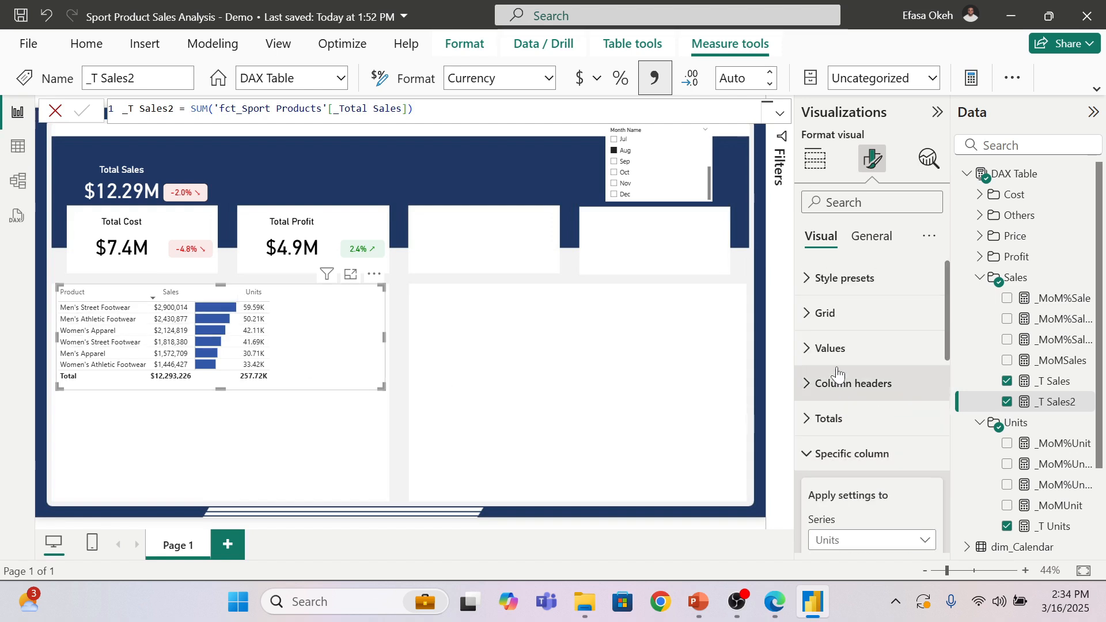
pyautogui.click(813, 455)
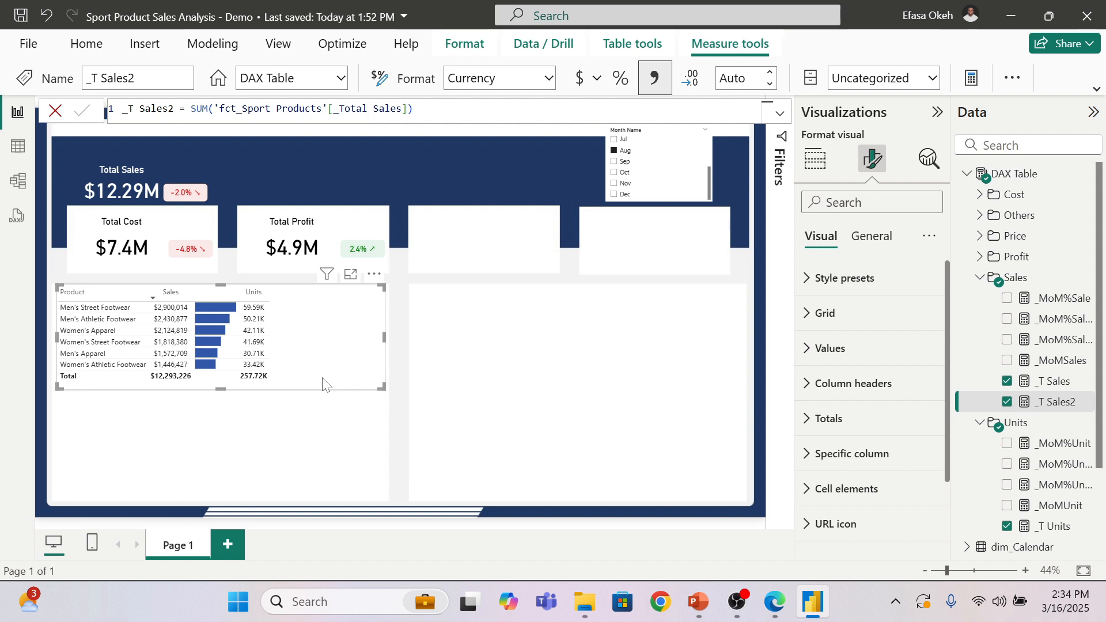
# Step: Add the _T Profit measure from the Profit folder to the product table
pyautogui.click(980, 278)
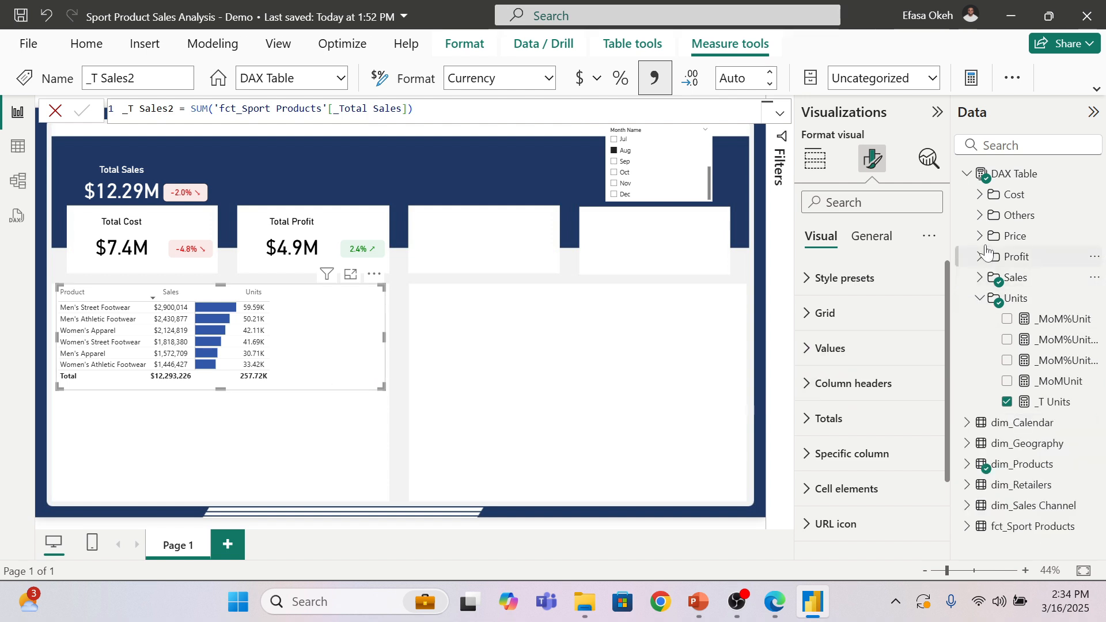
pyautogui.click(980, 258)
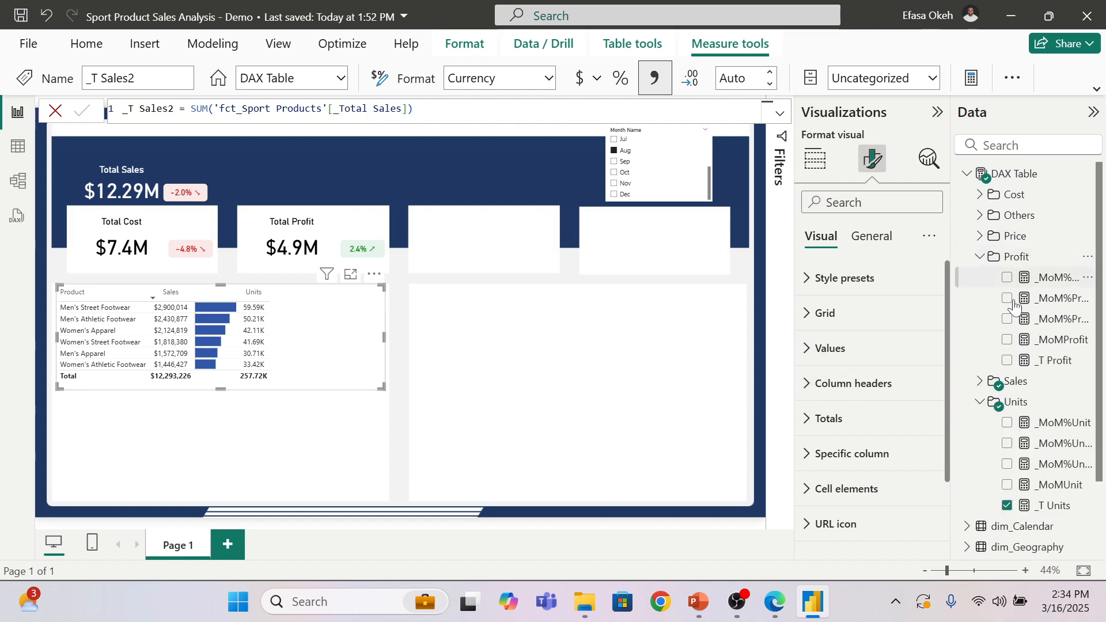
pyautogui.click(1007, 361)
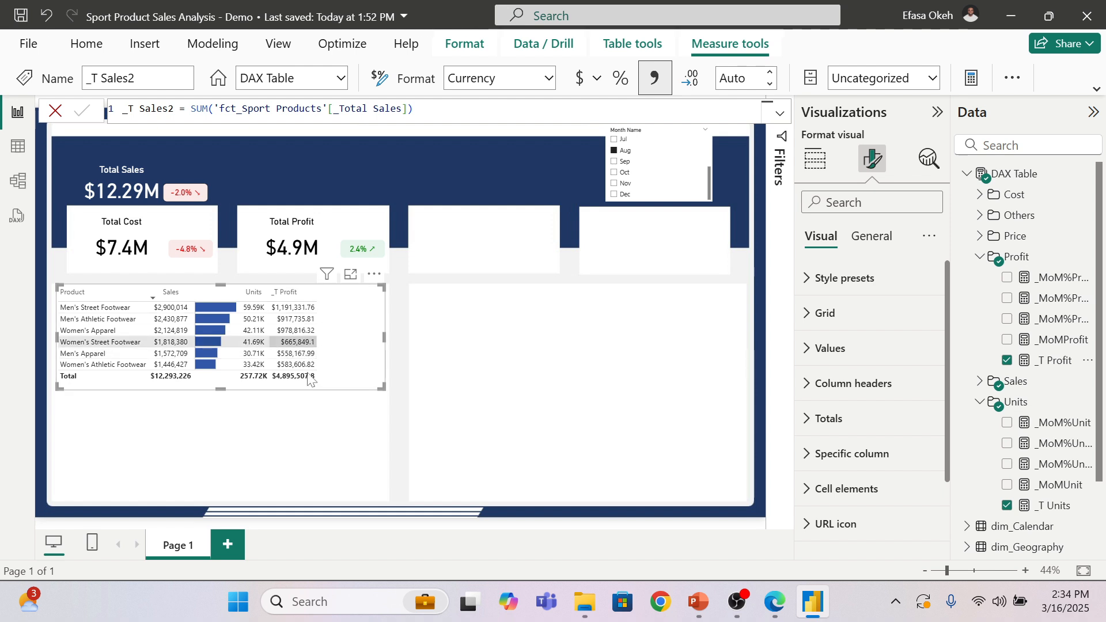
# Step: Target the _T Profit column in the table's specific column formatting, and apply the settings to its header and total too
pyautogui.scroll(-3, 833, 383)
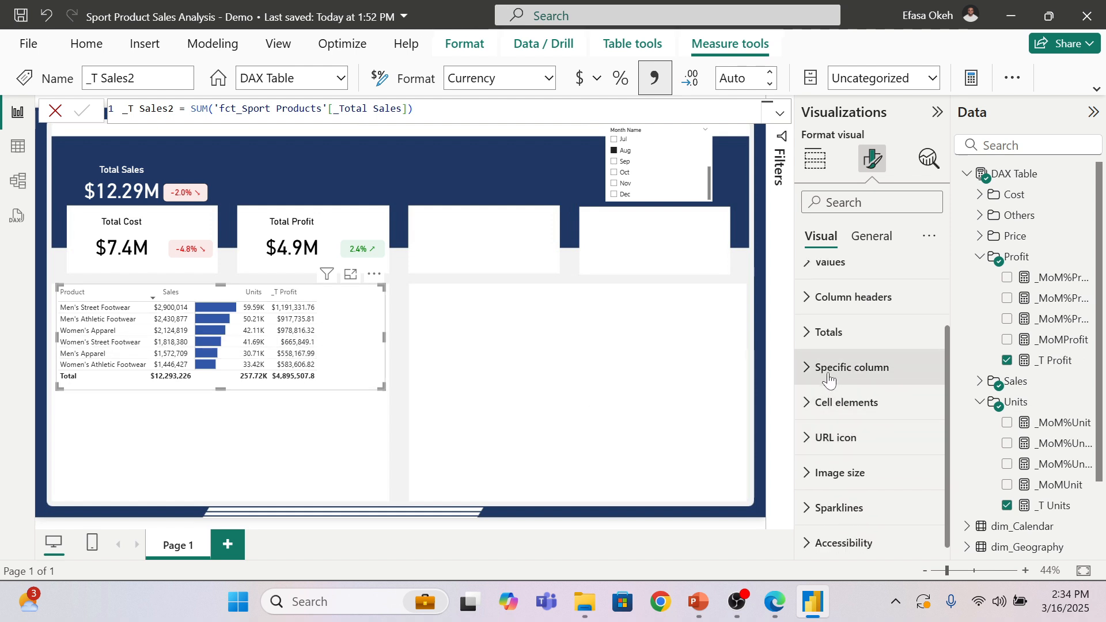
pyautogui.click(830, 380)
pyautogui.scroll(-3, 860, 419)
pyautogui.click(837, 283)
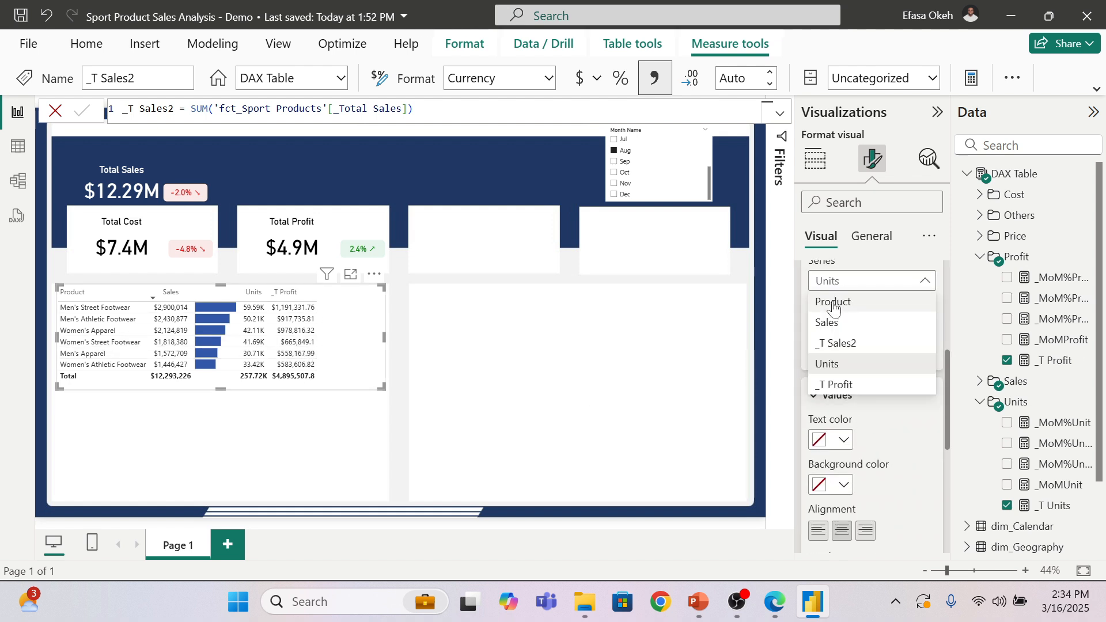
pyautogui.click(841, 386)
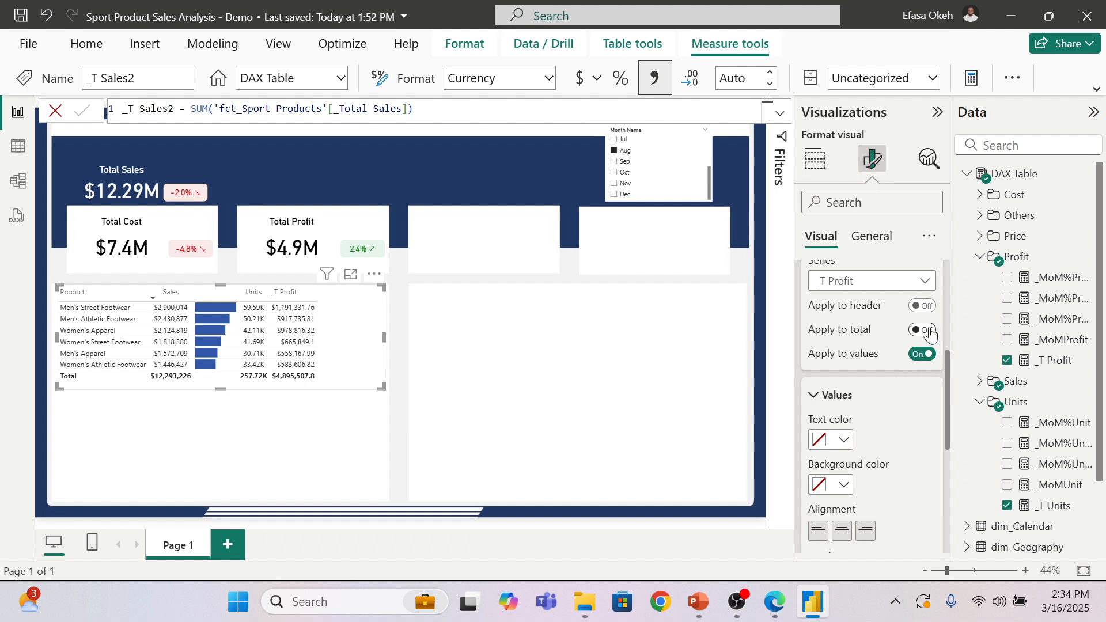
pyautogui.click(923, 306)
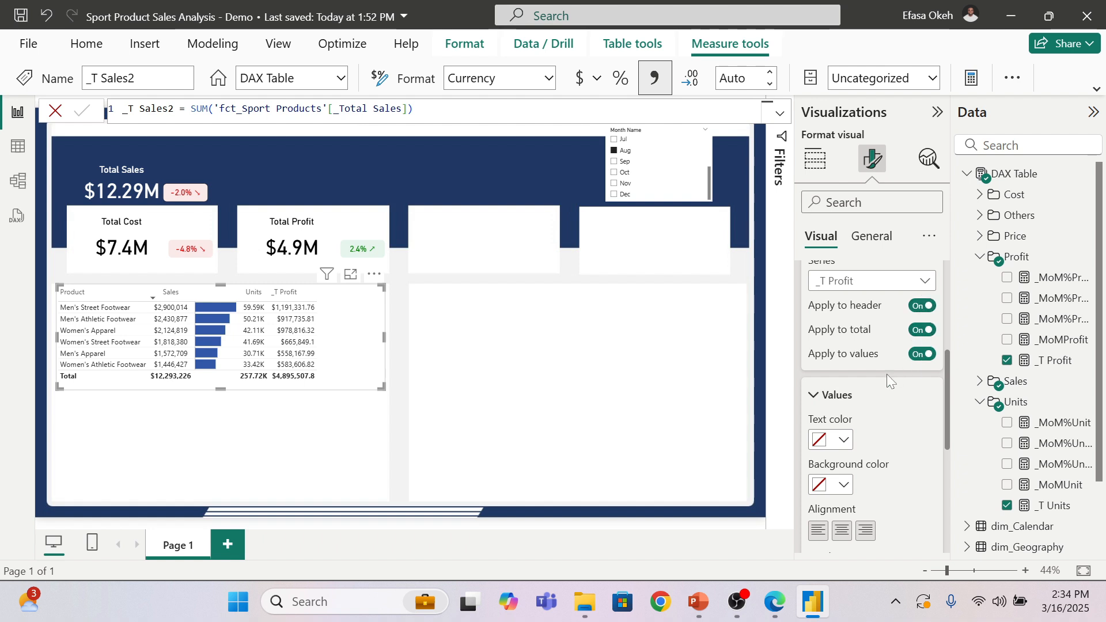
# Step: Show the _T Profit column values in thousands with 2 decimal places
pyautogui.scroll(-5, 886, 375)
pyautogui.click(847, 406)
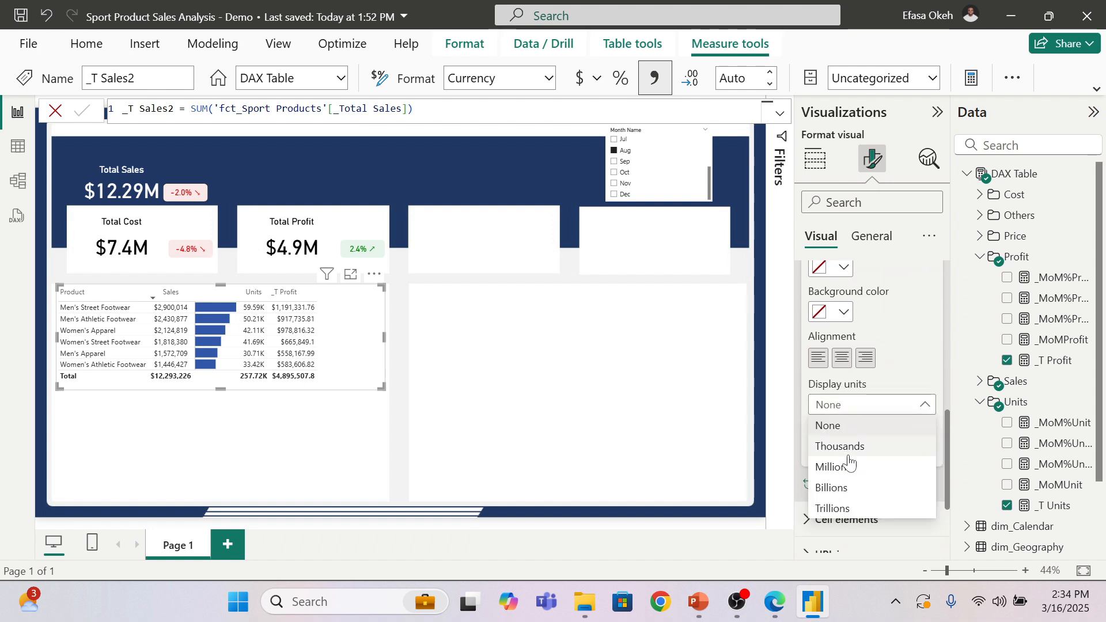
pyautogui.click(840, 446)
pyautogui.scroll(-3, 885, 458)
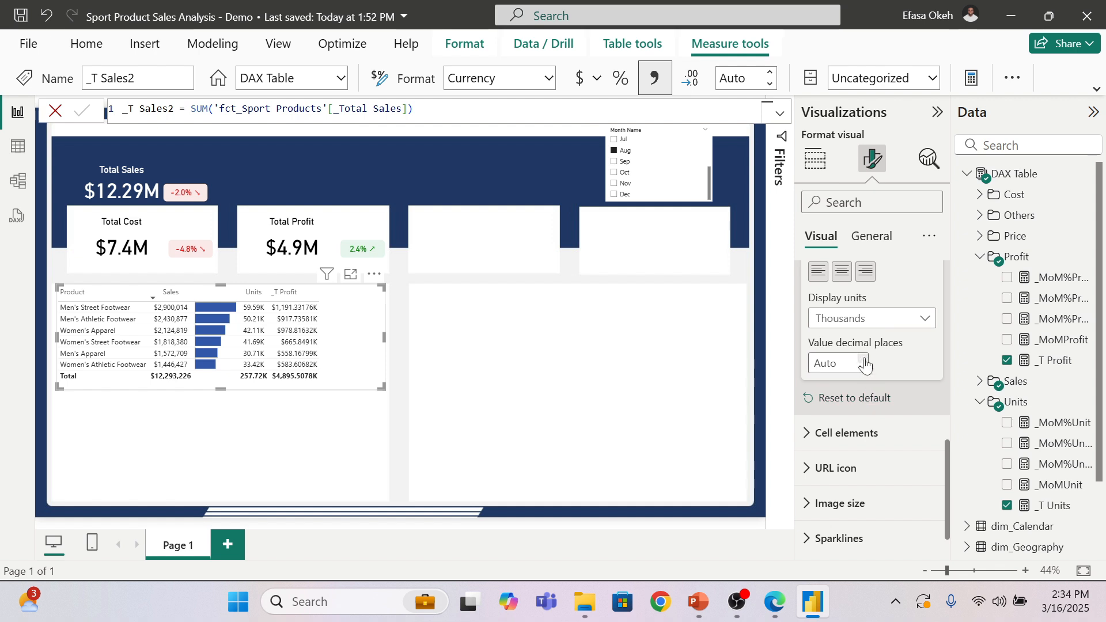
pyautogui.click(863, 369)
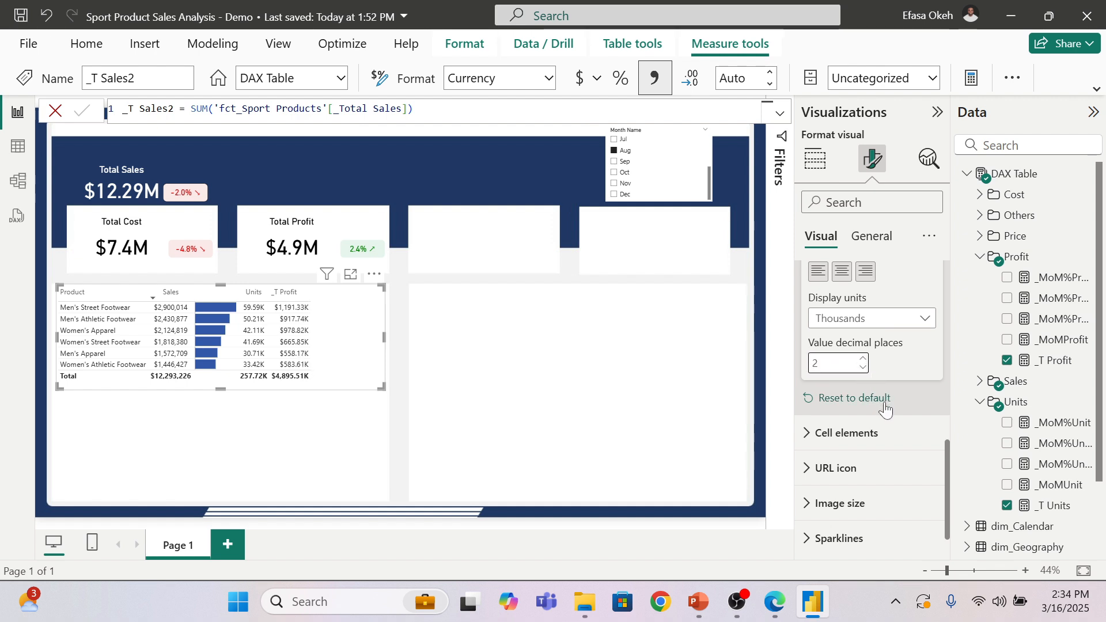
# Step: Rename the _T Profit column in the product table as Profit
pyautogui.scroll(-1, 873, 403)
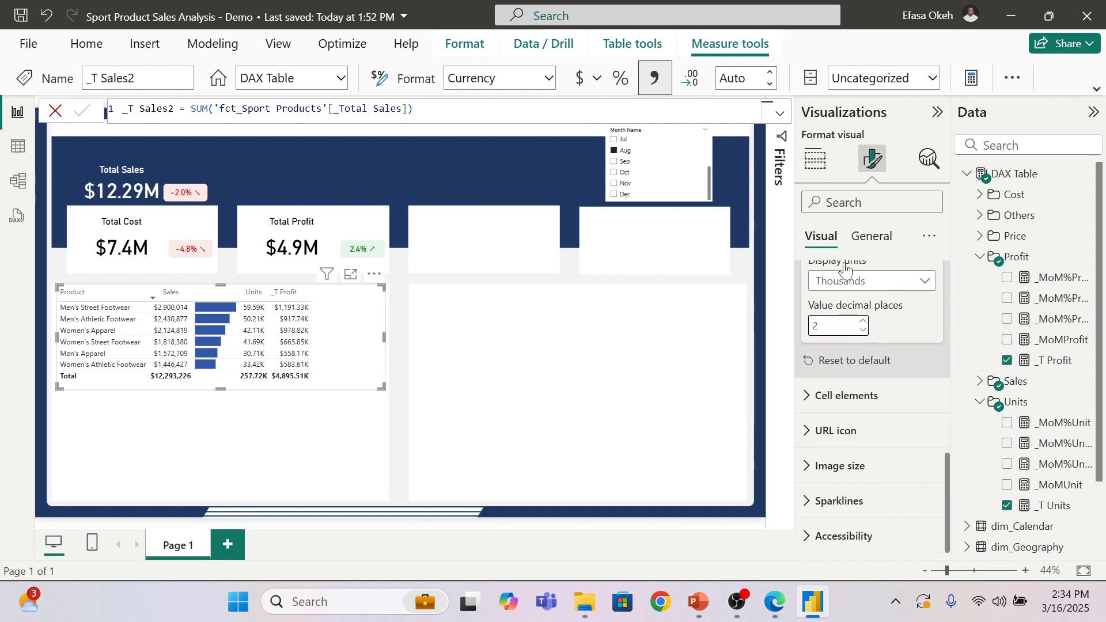
pyautogui.click(816, 161)
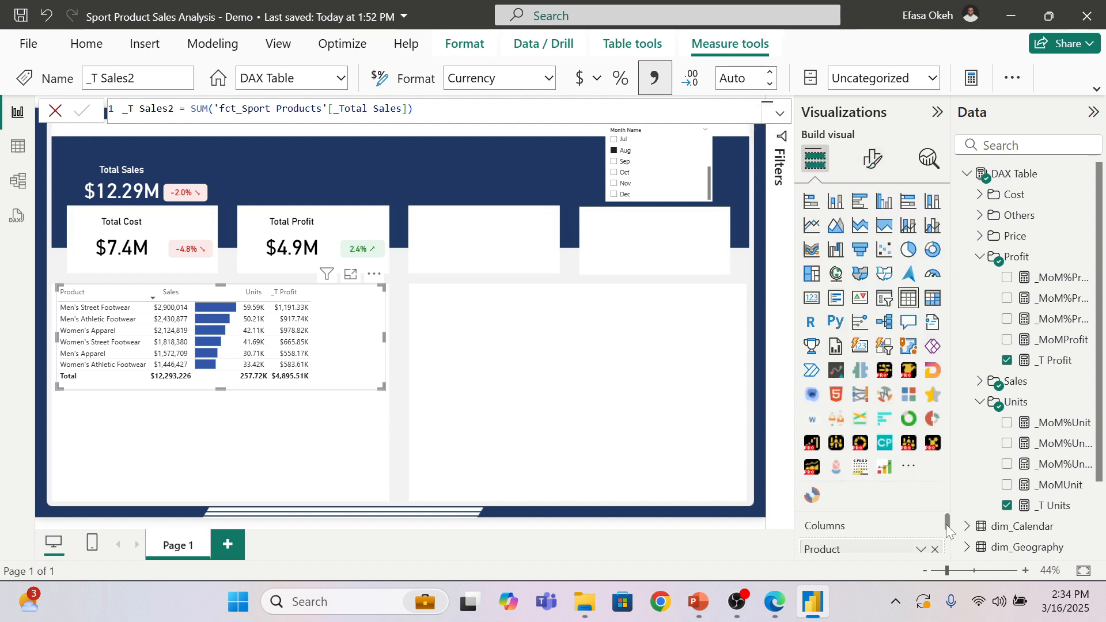
pyautogui.moveTo(948, 530); pyautogui.dragTo(945, 541)
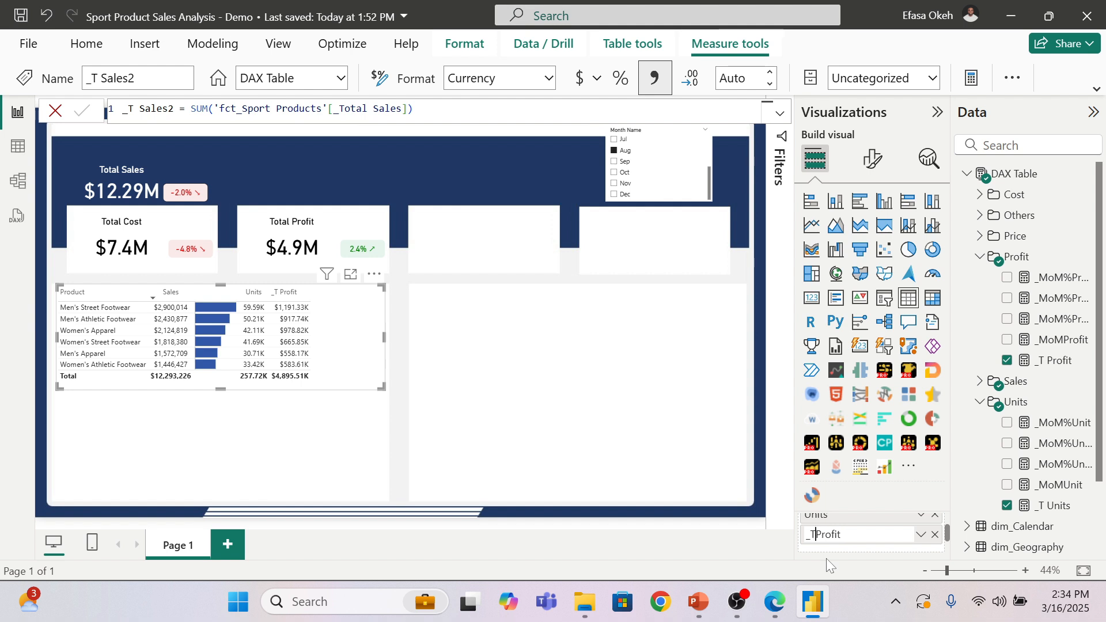
pyautogui.press('Return')
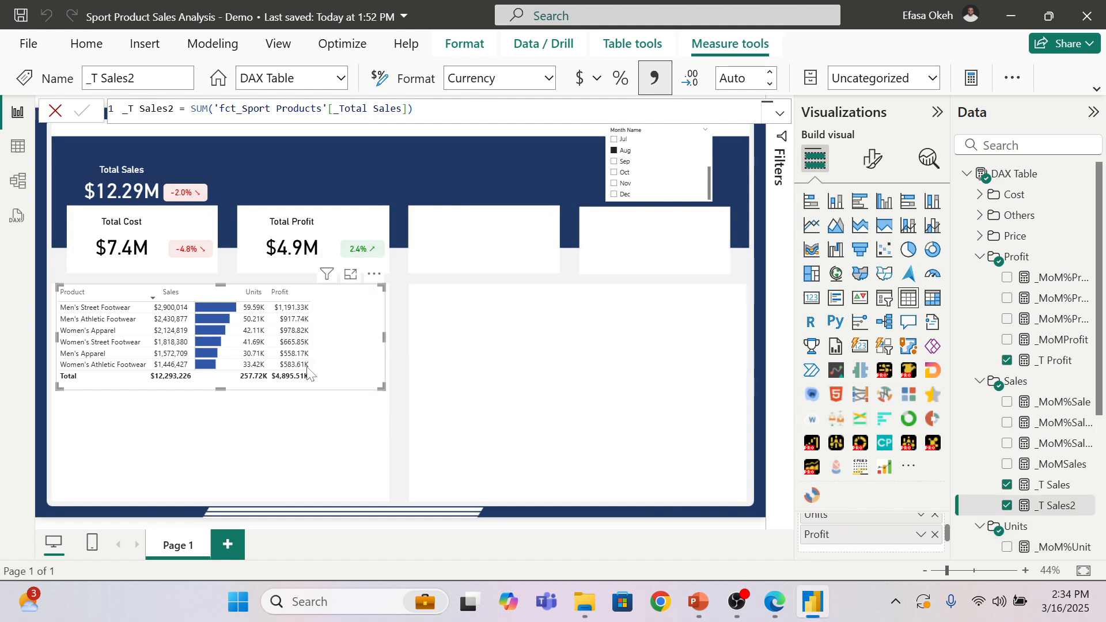
# Step: Target the Profit column in the specific column formatting and center-align it
pyautogui.click(873, 161)
pyautogui.click(841, 454)
pyautogui.scroll(-5, 847, 458)
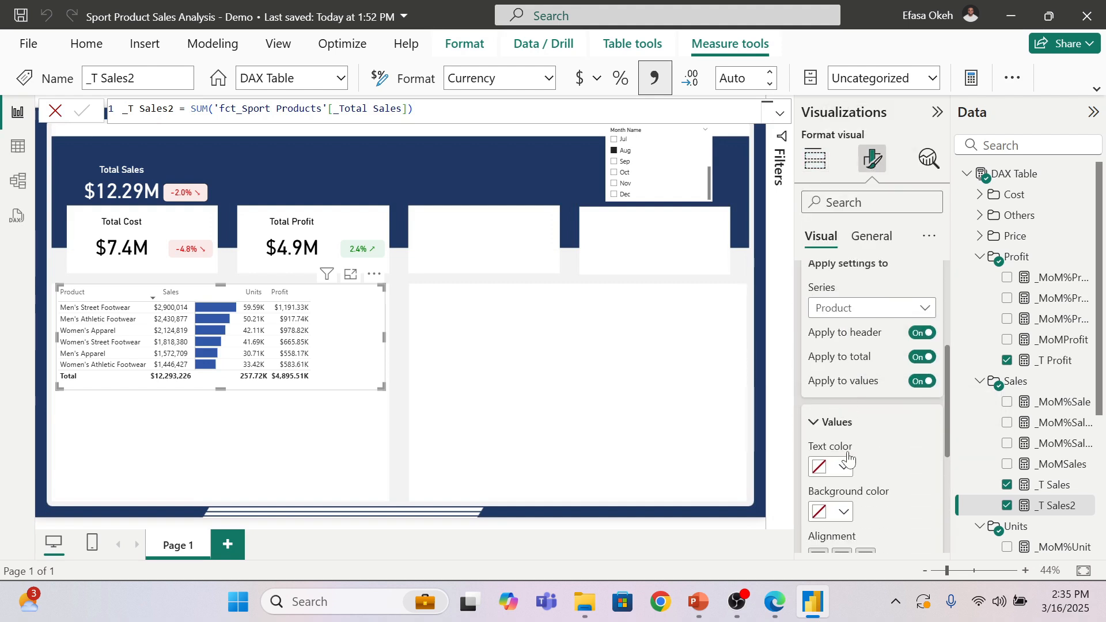
pyautogui.scroll(-1, 848, 459)
pyautogui.click(847, 282)
pyautogui.click(850, 420)
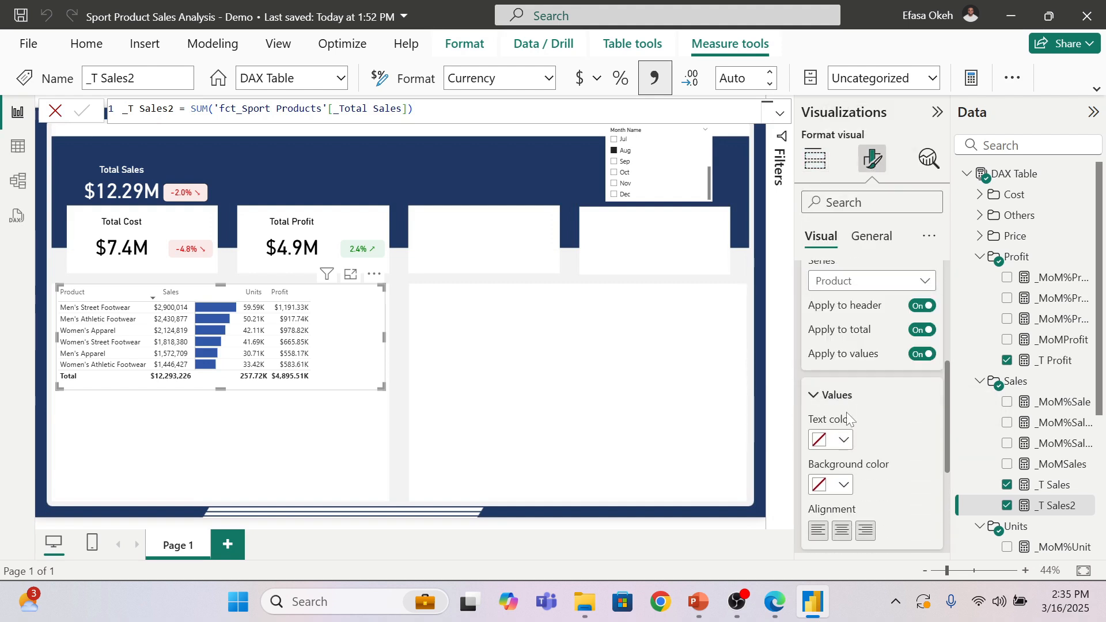
pyautogui.scroll(-6, 847, 403)
pyautogui.click(843, 358)
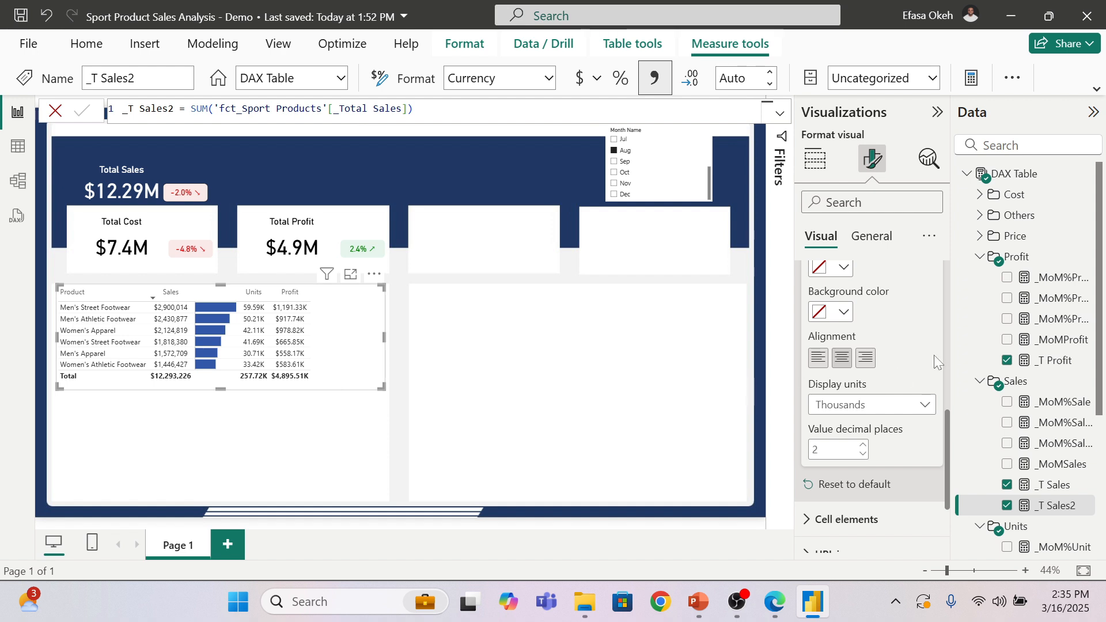
# Step: Collapse the Profit, Sales and Units folders and add the _PrevMonthPro measure from the Others folder to the product table
pyautogui.click(986, 259)
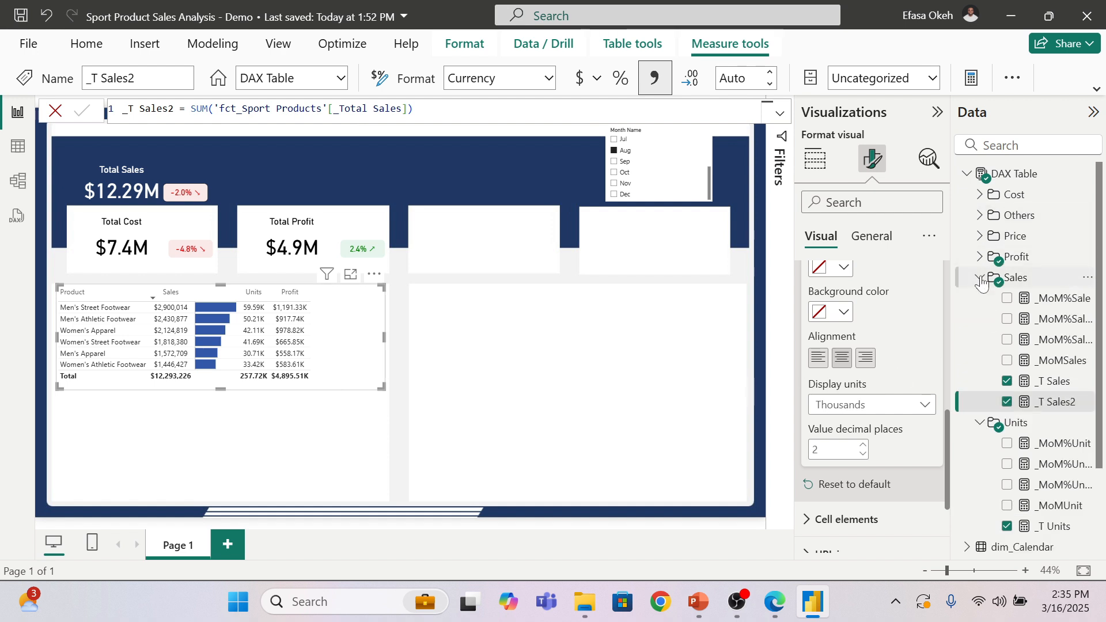
pyautogui.click(981, 280)
pyautogui.click(980, 298)
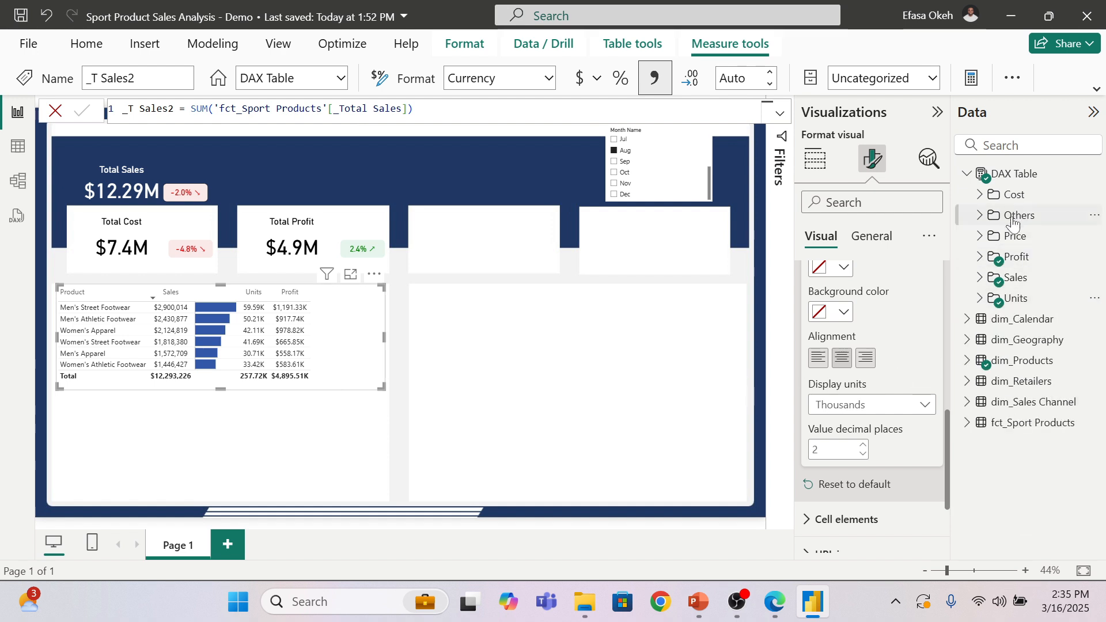
pyautogui.click(981, 216)
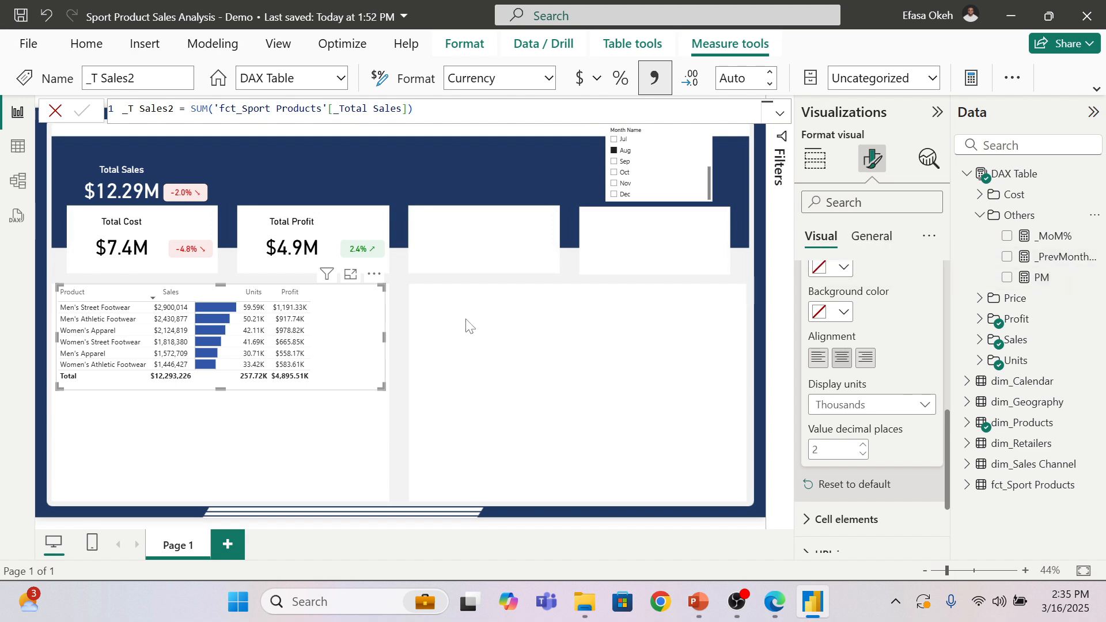
pyautogui.click(1006, 257)
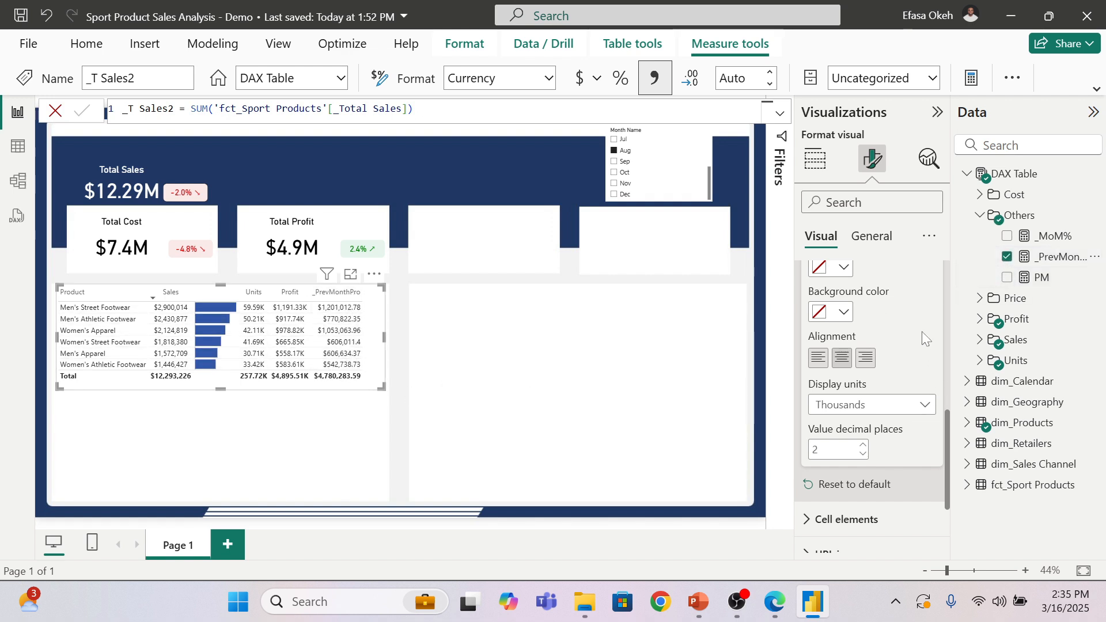
# Step: Switch the specific column formatting to _PrevMonthPro, and apply the settings to its header and total too
pyautogui.scroll(2, 866, 343)
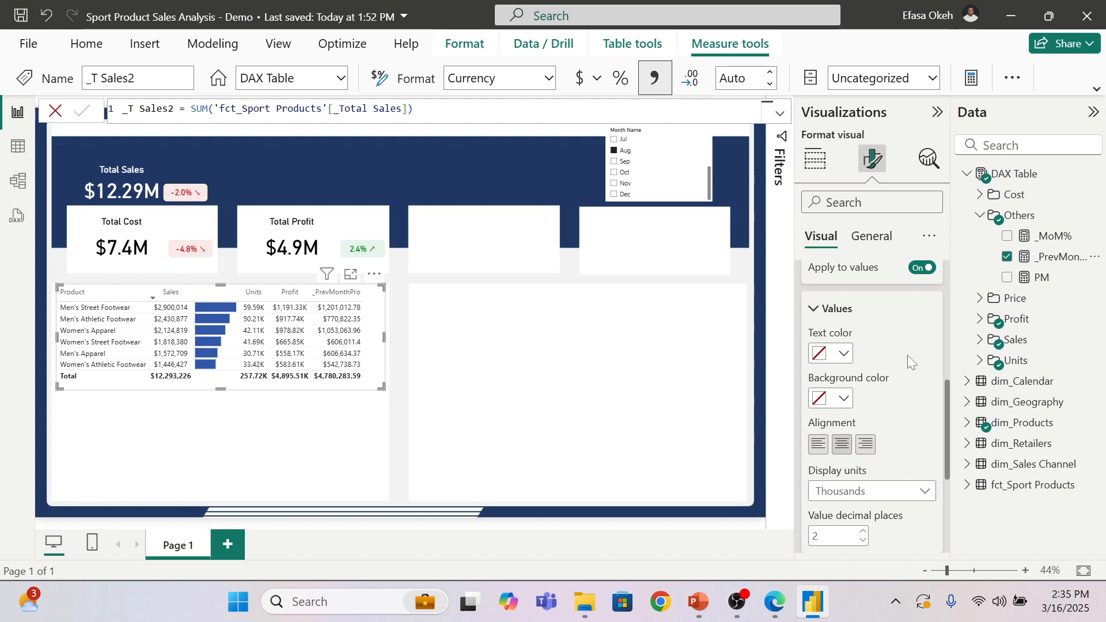
pyautogui.moveTo(946, 395); pyautogui.dragTo(957, 333)
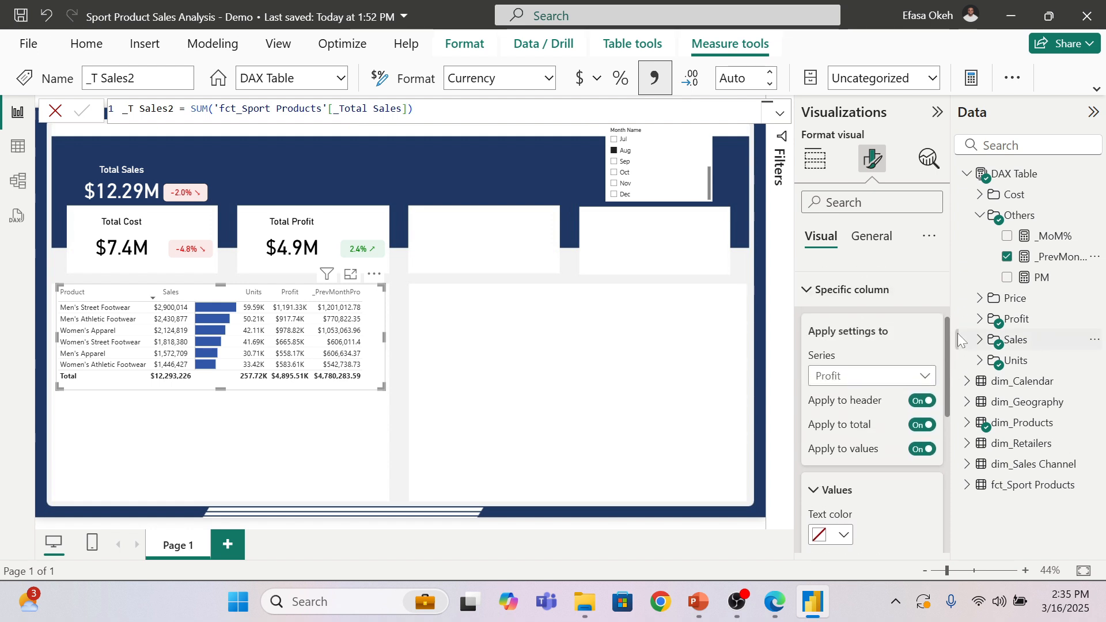
pyautogui.click(922, 376)
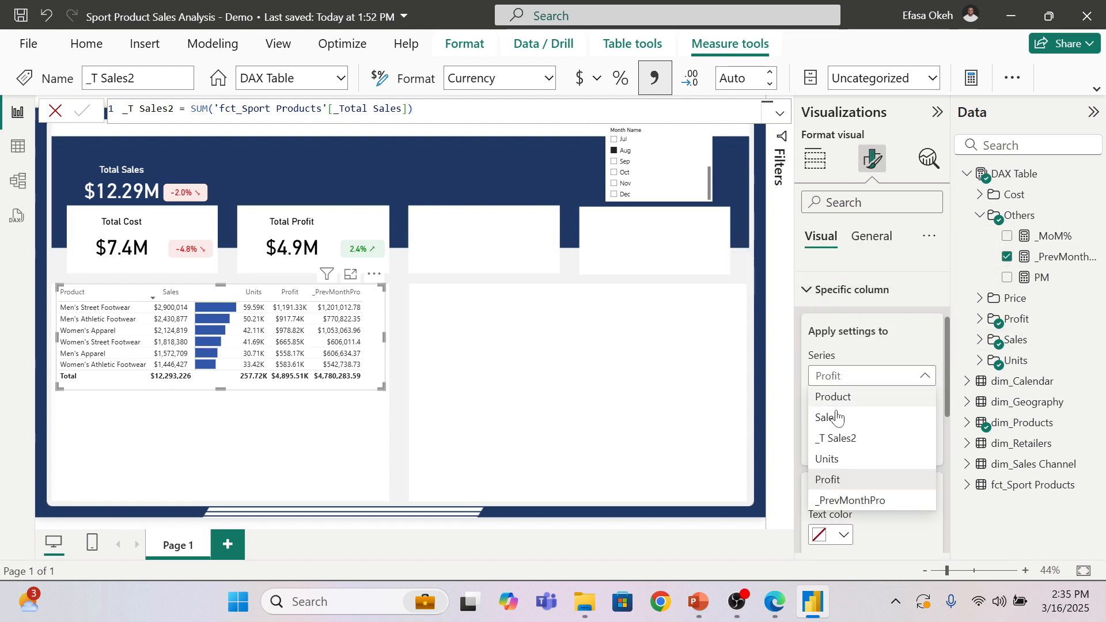
pyautogui.click(842, 501)
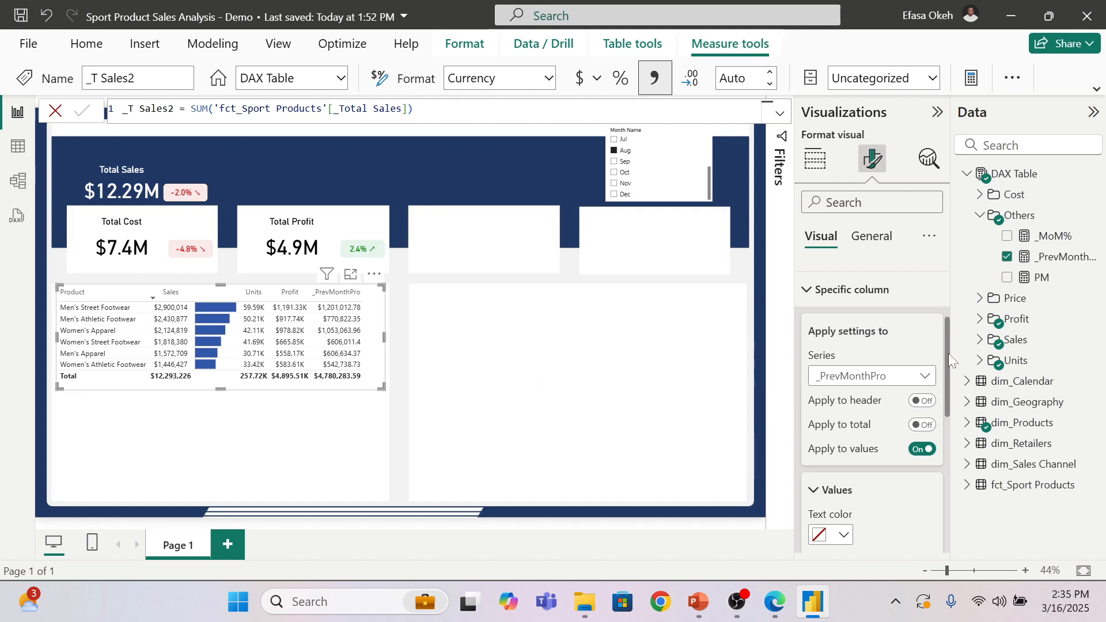
pyautogui.moveTo(948, 354); pyautogui.dragTo(931, 436)
pyautogui.click(922, 289)
pyautogui.click(922, 313)
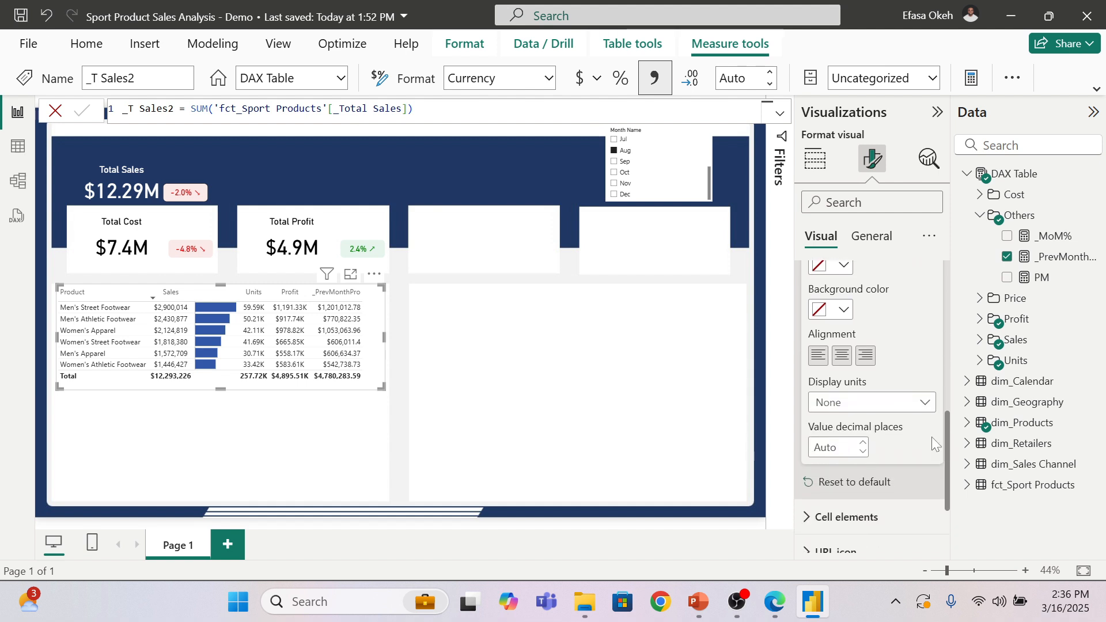
# Step: Show the _PrevMonthPro column values in thousands with 2 decimal places
pyautogui.click(848, 403)
pyautogui.click(846, 448)
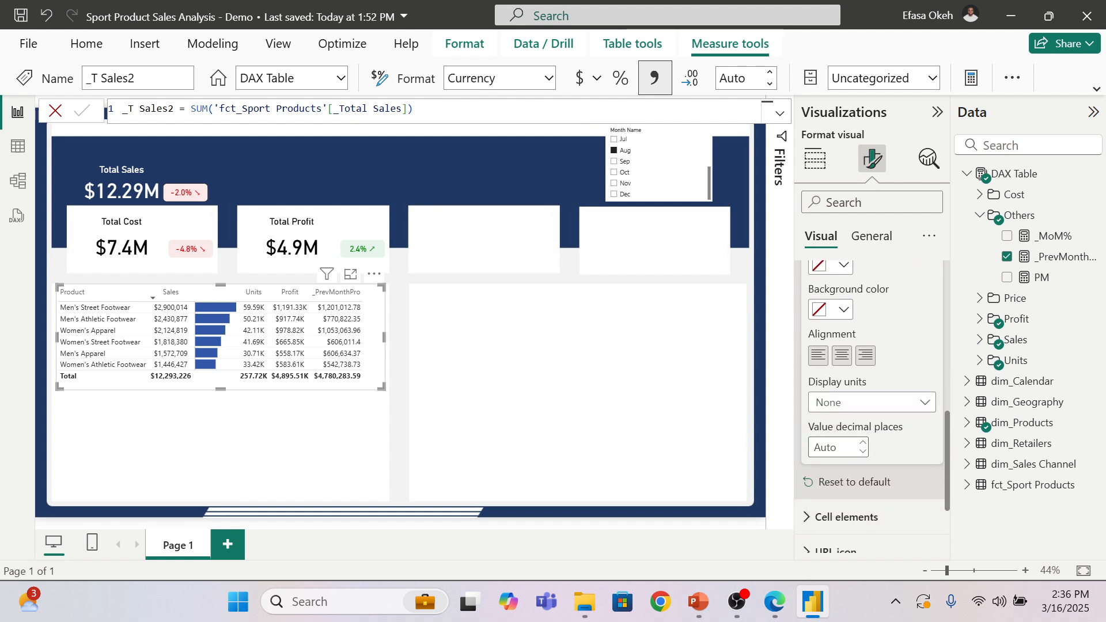
pyautogui.click(862, 453)
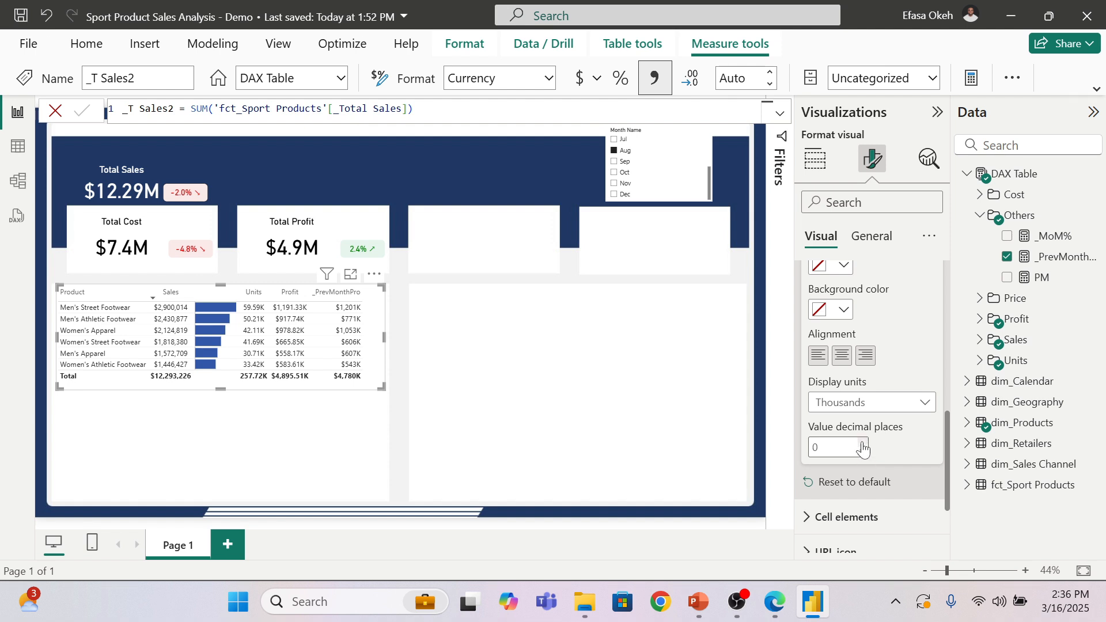
pyautogui.click(862, 455)
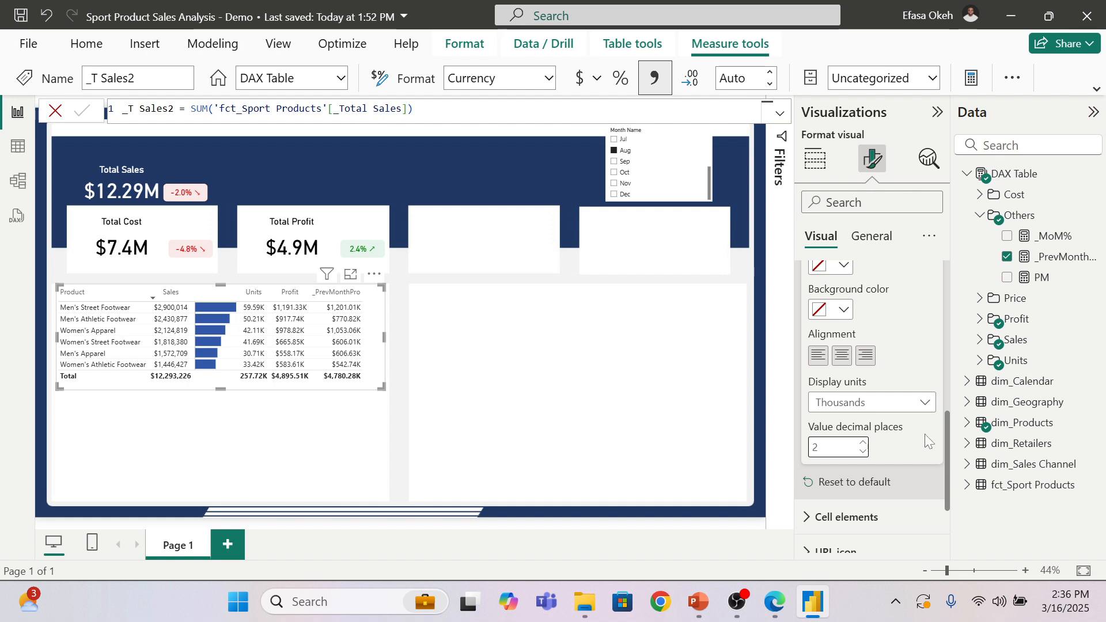
# Step: Center-align the _PrevMonthPro column and close the specific column settings
pyautogui.click(842, 361)
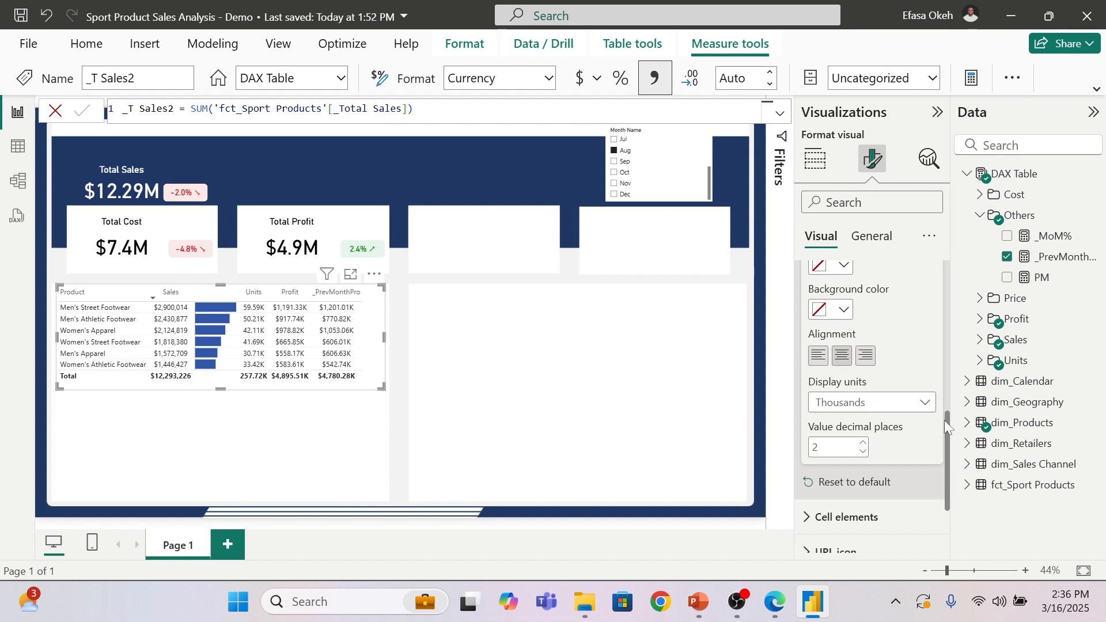
pyautogui.moveTo(948, 447); pyautogui.dragTo(948, 329)
pyautogui.click(828, 364)
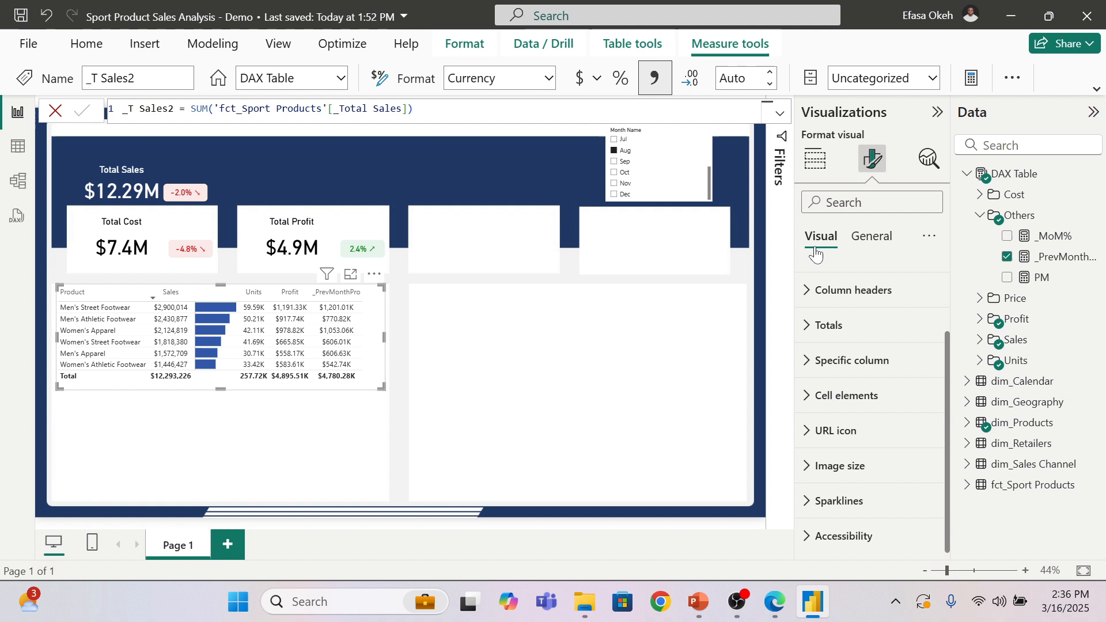
# Step: Rename the _PrevMonthPro column in the product table as PM-Profit and widen the table slightly
pyautogui.click(815, 159)
pyautogui.moveTo(945, 521); pyautogui.dragTo(945, 534)
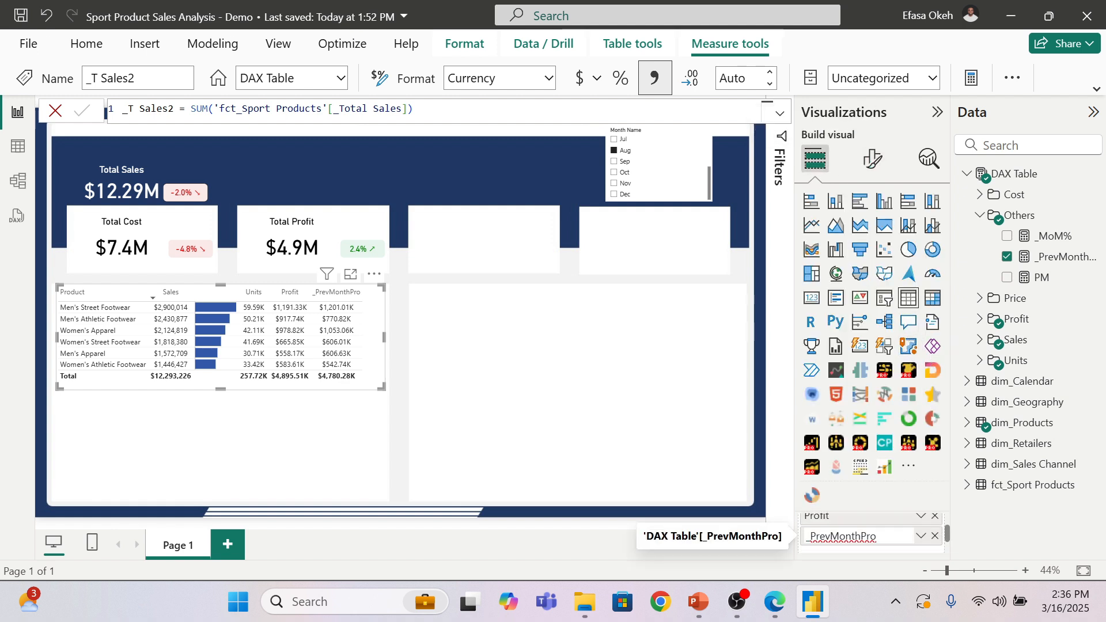
pyautogui.press('BackSpace')
pyautogui.press('BackSpace')
pyautogui.press('BackSpace')
pyautogui.press('BackSpace')
pyautogui.press('BackSpace')
pyautogui.press('BackSpace')
pyautogui.press('BackSpace')
pyautogui.press('BackSpace')
pyautogui.press('BackSpace')
pyautogui.press('BackSpace')
pyautogui.press('BackSpace')
pyautogui.press('BackSpace')
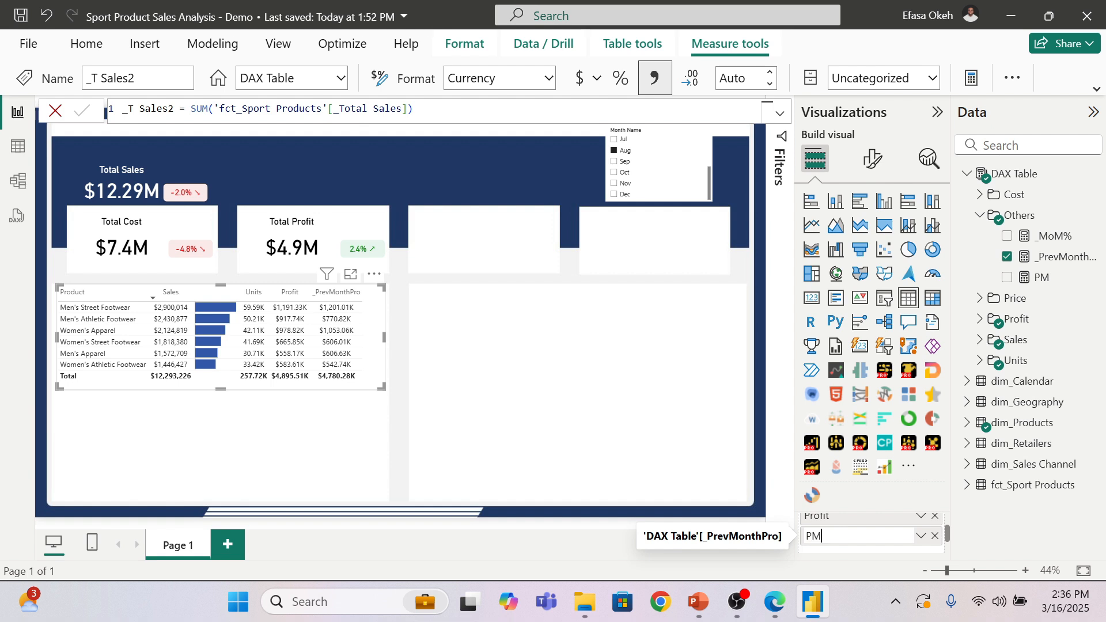
pyautogui.write('PM-Profit')
pyautogui.press('Return')
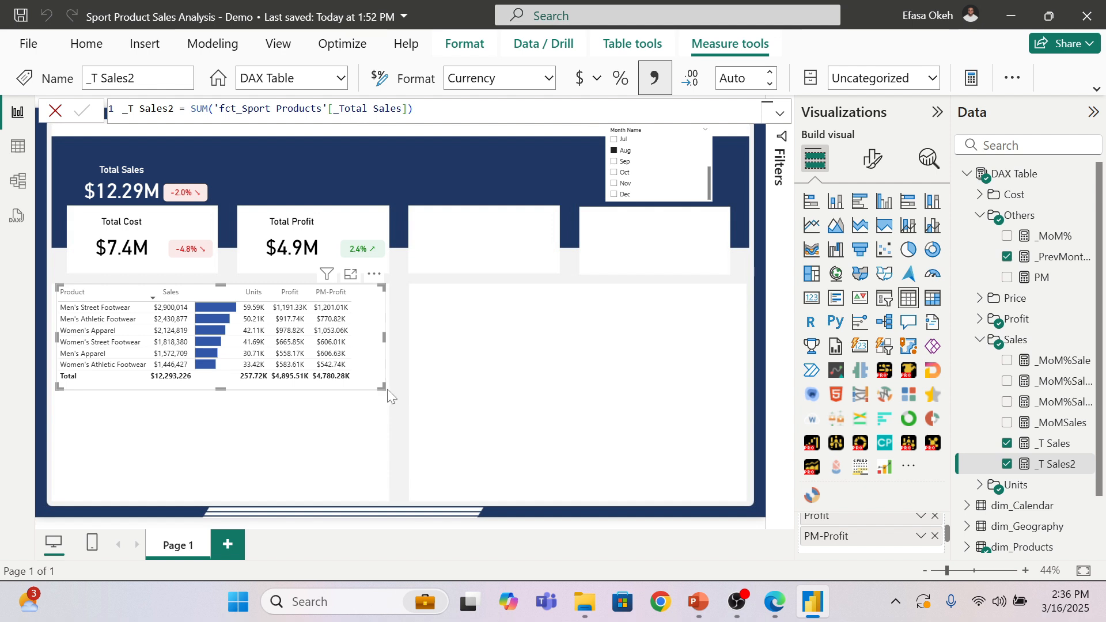
pyautogui.moveTo(388, 389); pyautogui.dragTo(389, 389)
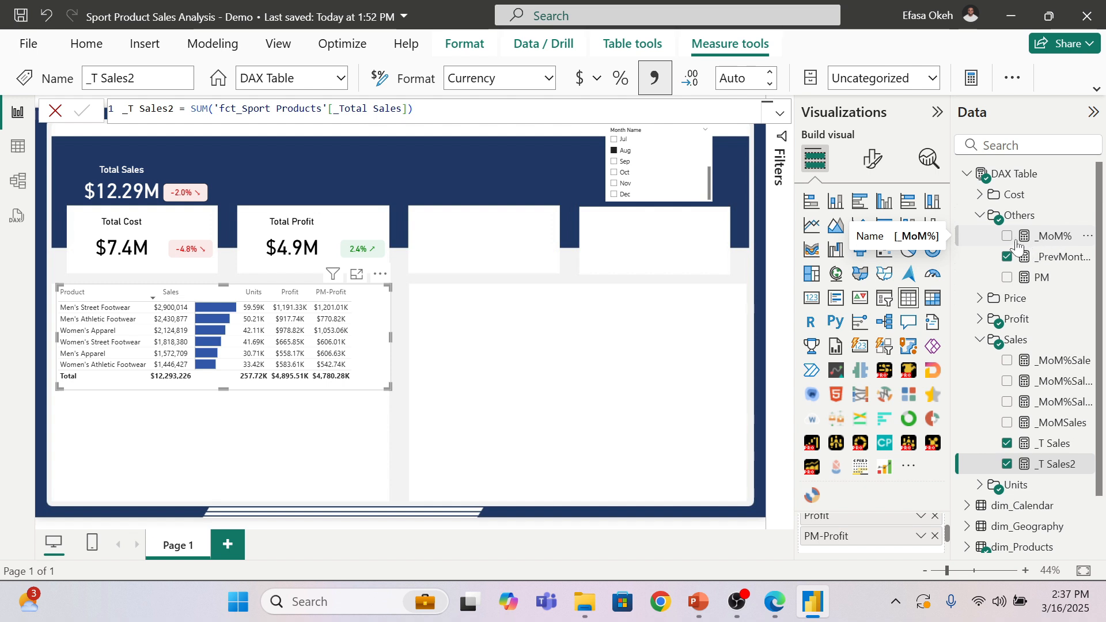
# Step: Add the _MoM% measure to the product table and rename its column as MoM▲%
pyautogui.click(1006, 237)
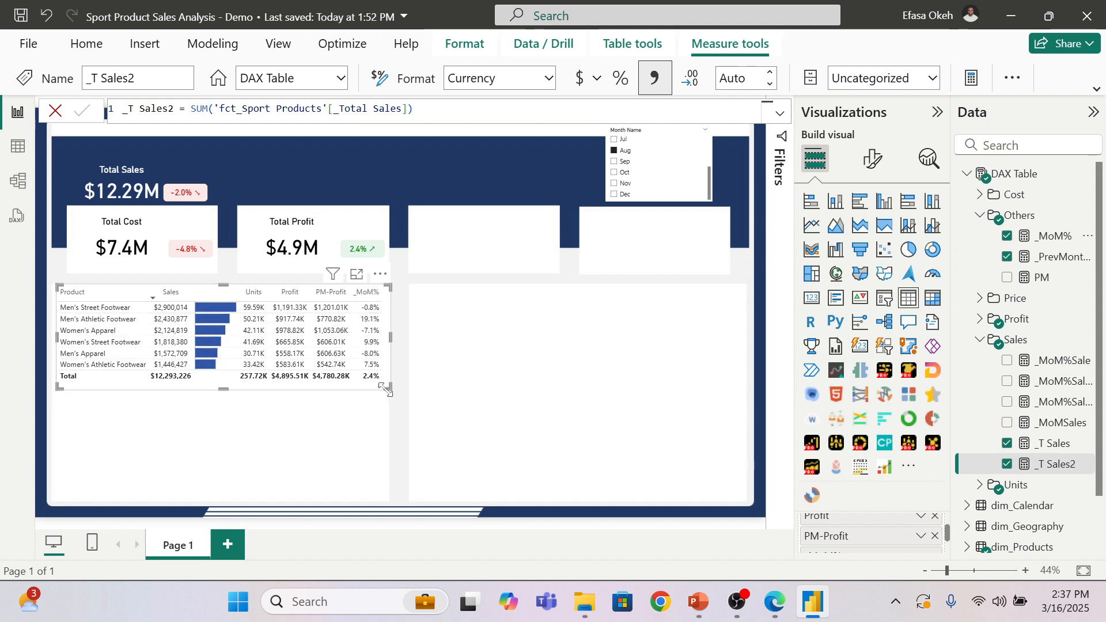
pyautogui.moveTo(384, 389); pyautogui.dragTo(383, 394)
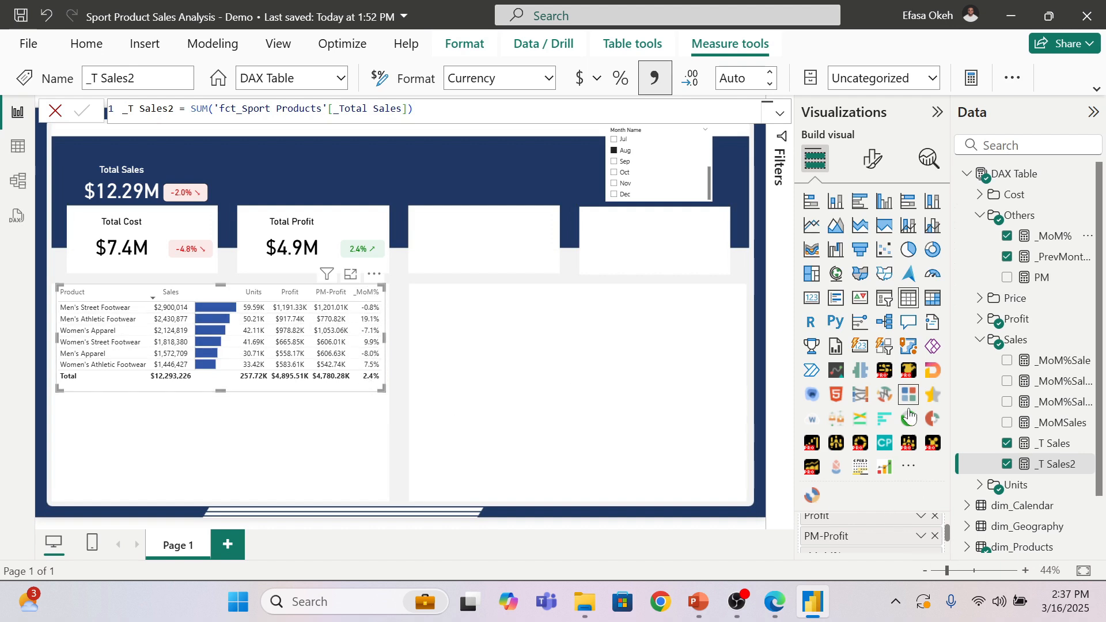
pyautogui.scroll(-1, 948, 538)
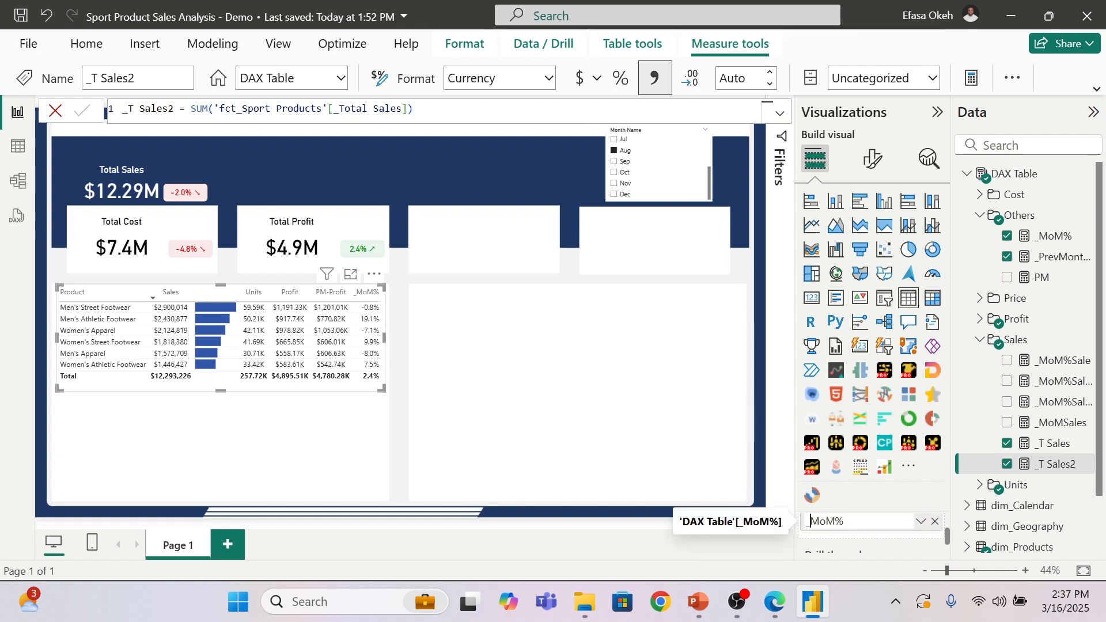
pyautogui.press('BackSpace')
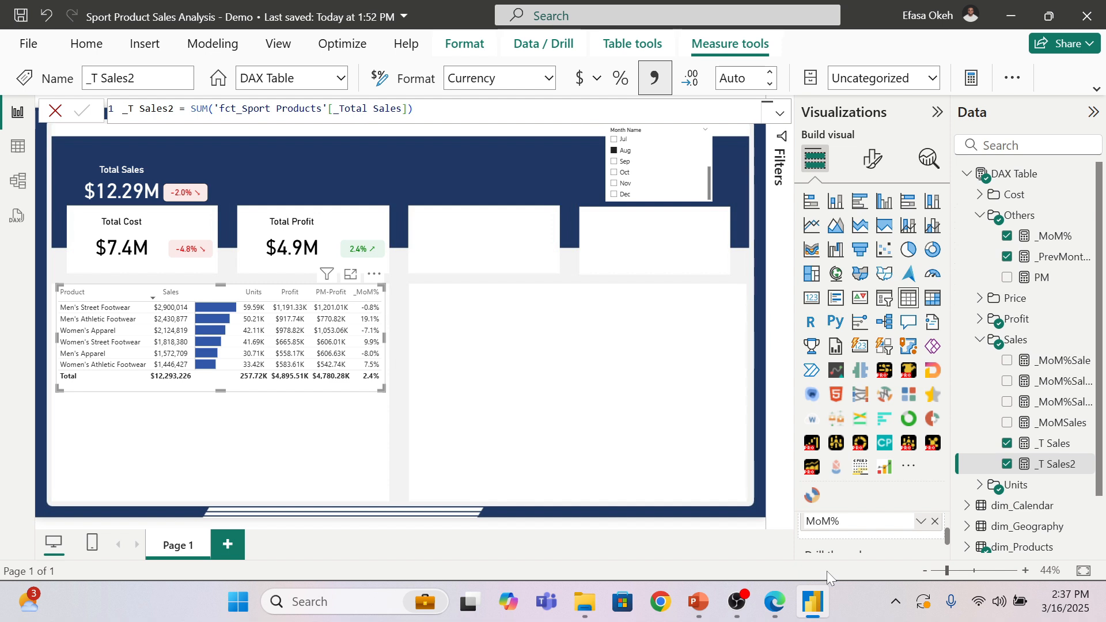
pyautogui.press('super+period')
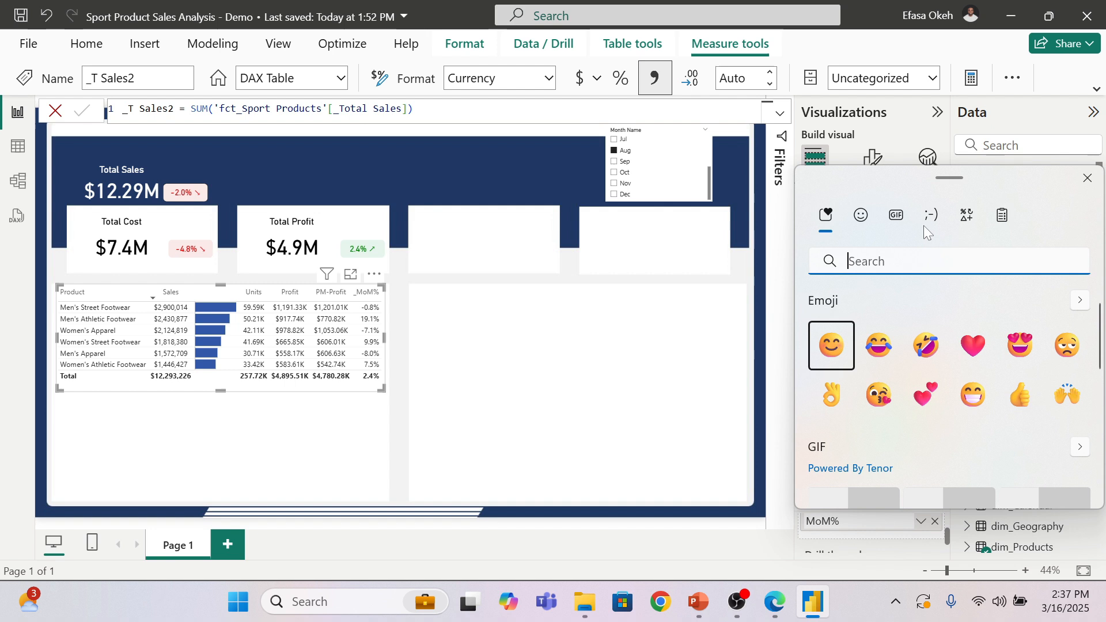
pyautogui.click(961, 222)
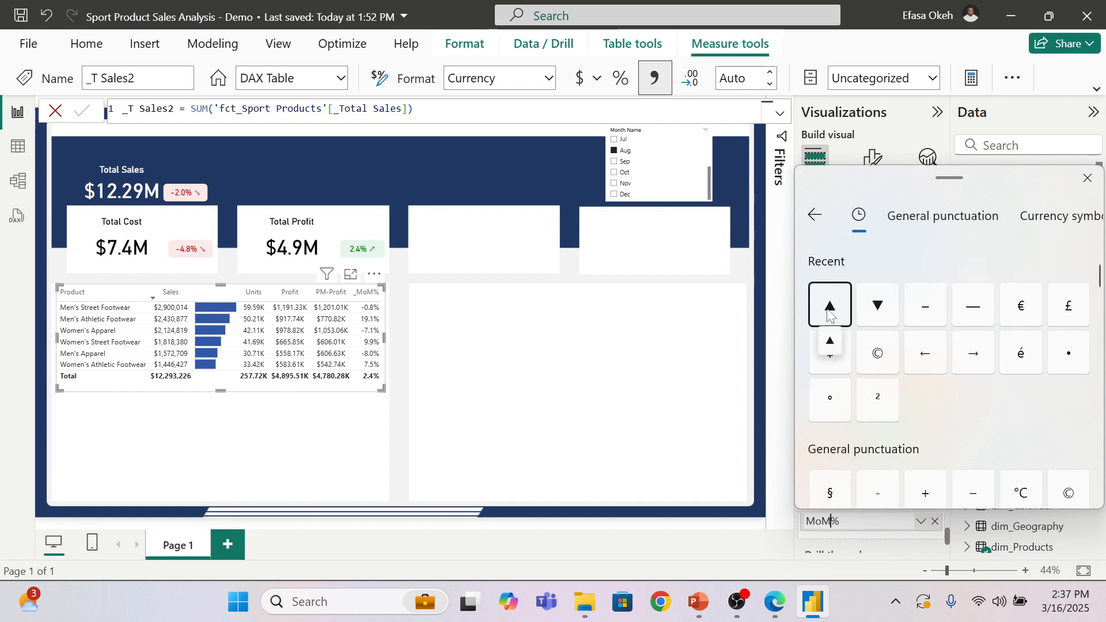
pyautogui.click(660, 468)
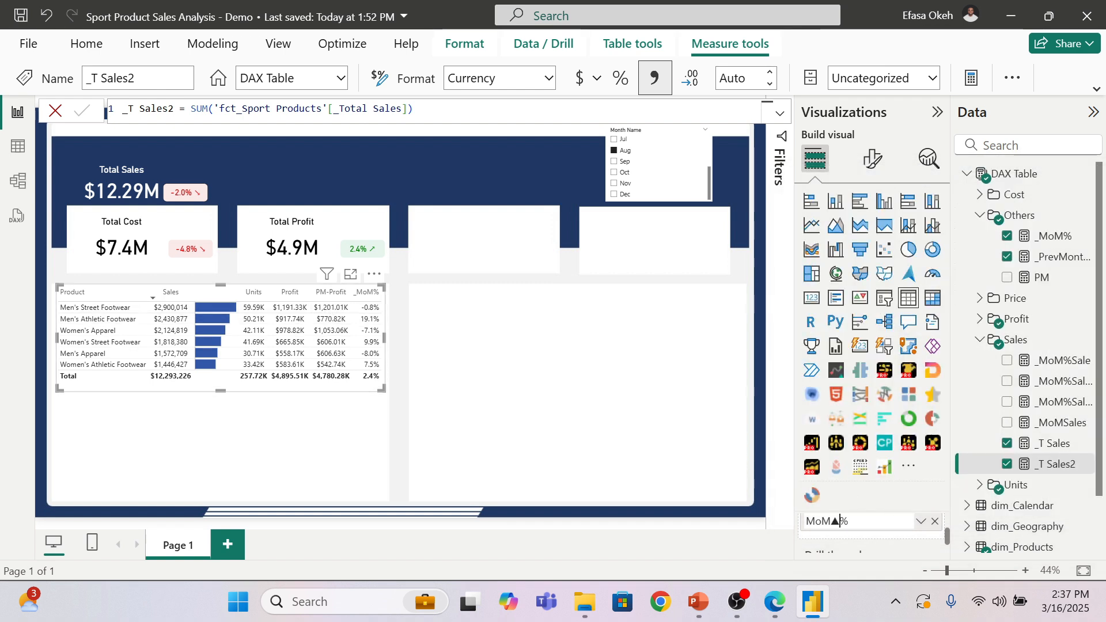
pyautogui.press('Return')
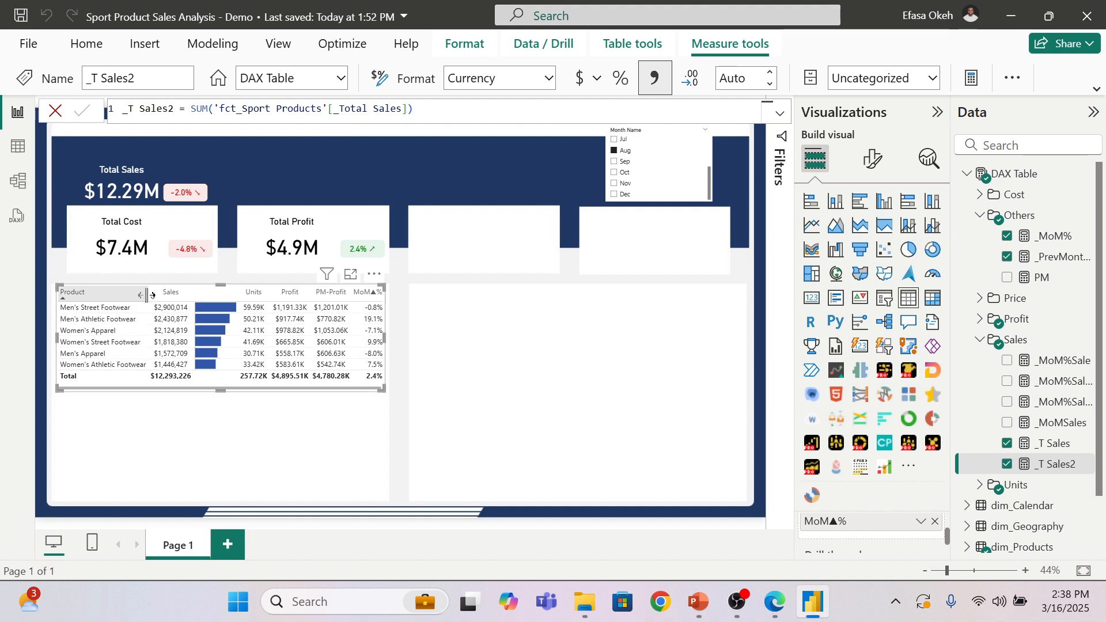
# Step: Widen the Product column slightly, narrow the sales data bar column, and enlarge the product table a little
pyautogui.moveTo(146, 295); pyautogui.dragTo(149, 295)
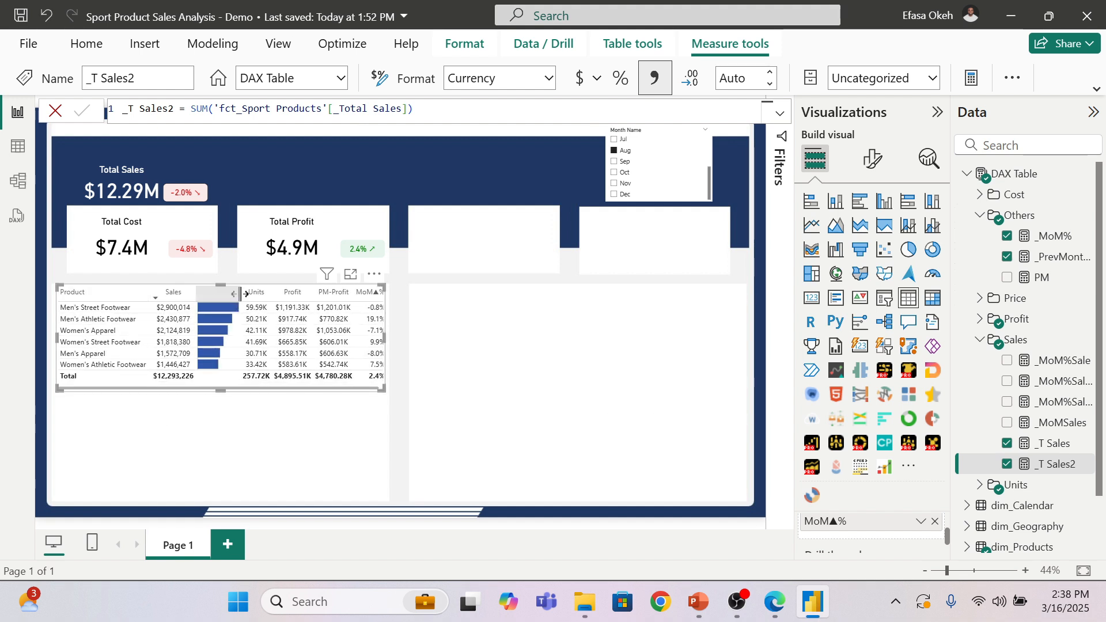
pyautogui.moveTo(241, 294); pyautogui.dragTo(232, 298)
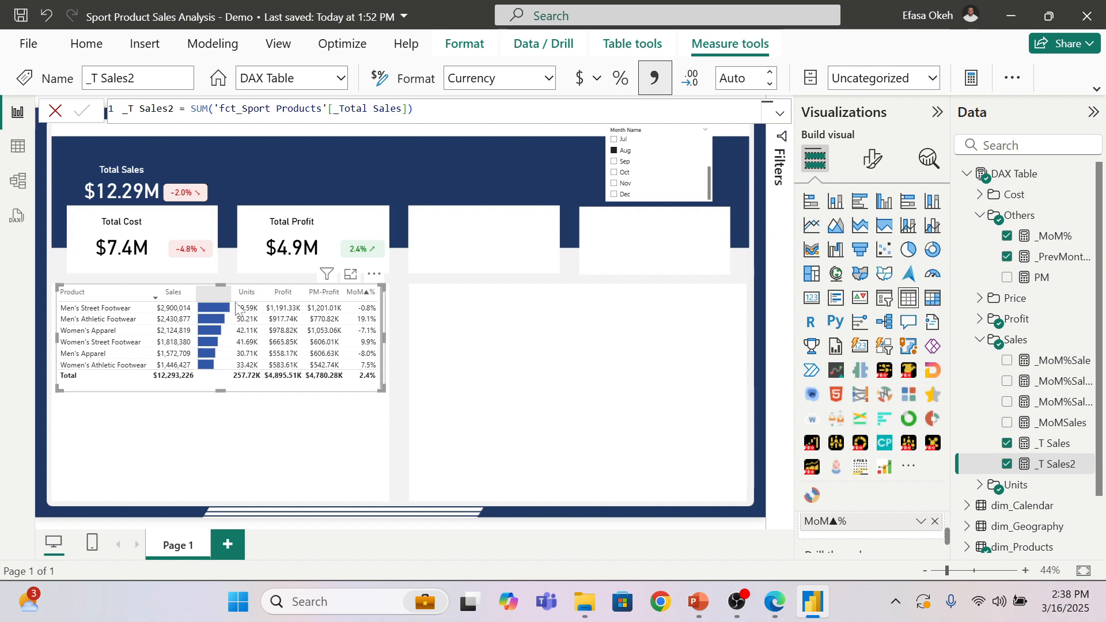
pyautogui.moveTo(381, 390); pyautogui.dragTo(390, 397)
pyautogui.click(406, 403)
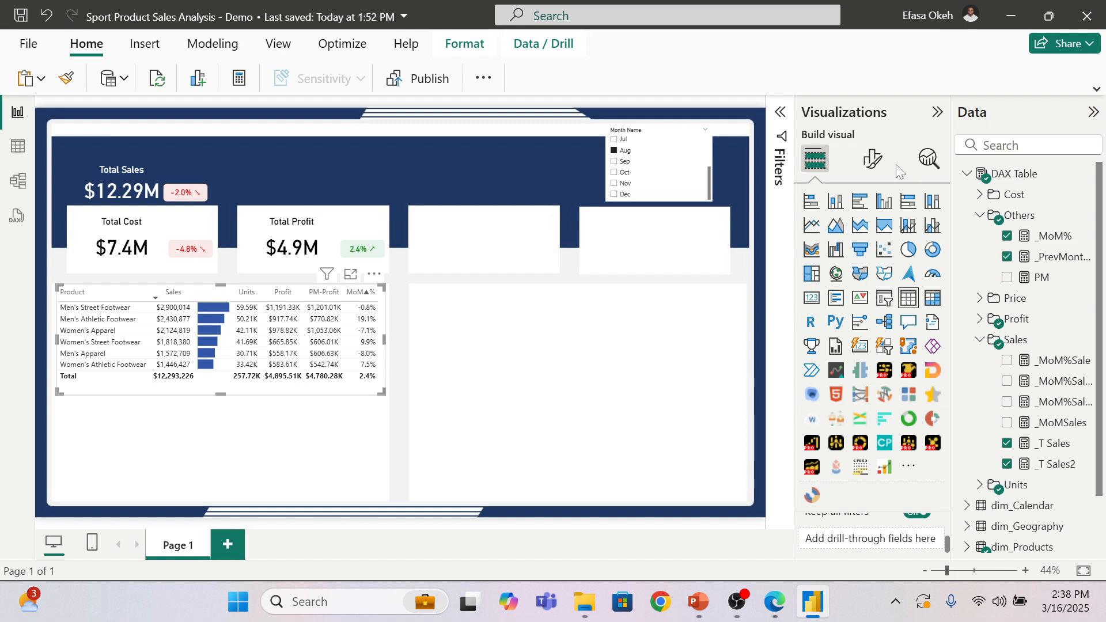
# Step: Switch the product table's specific column formatting to MoM▲%, and apply the settings to its header and total too
pyautogui.click(873, 159)
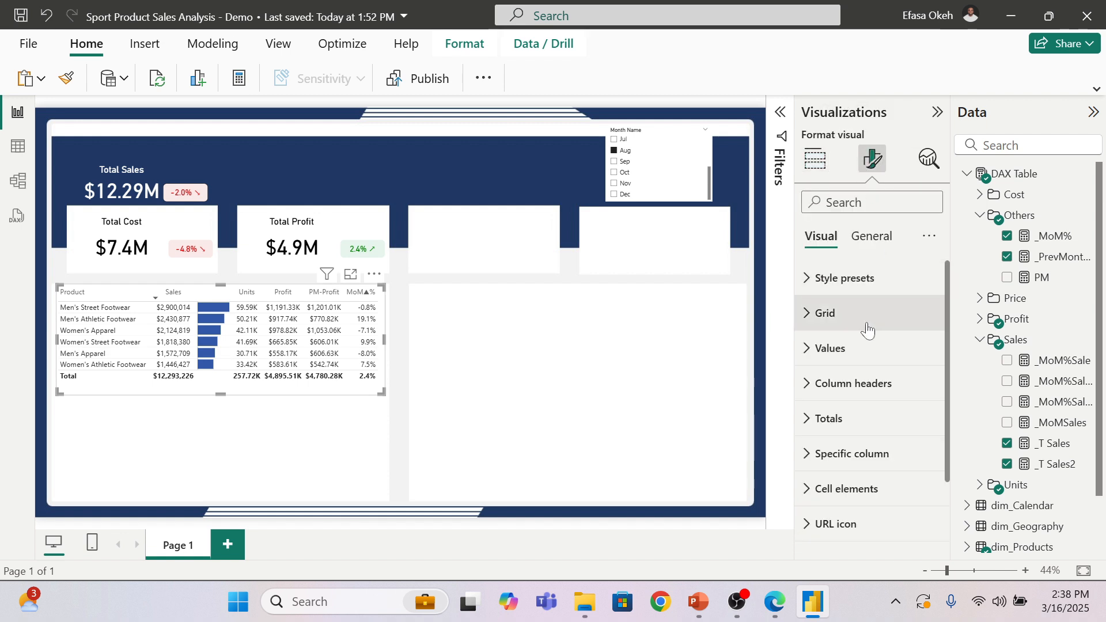
pyautogui.click(851, 454)
pyautogui.scroll(-1, 853, 461)
pyautogui.click(846, 282)
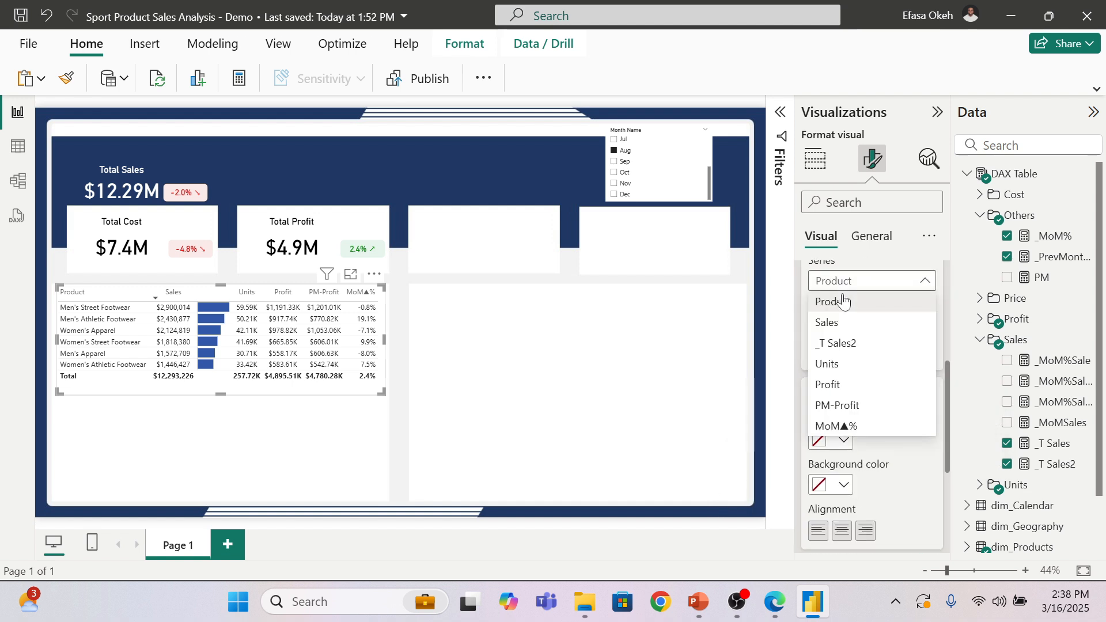
pyautogui.click(842, 431)
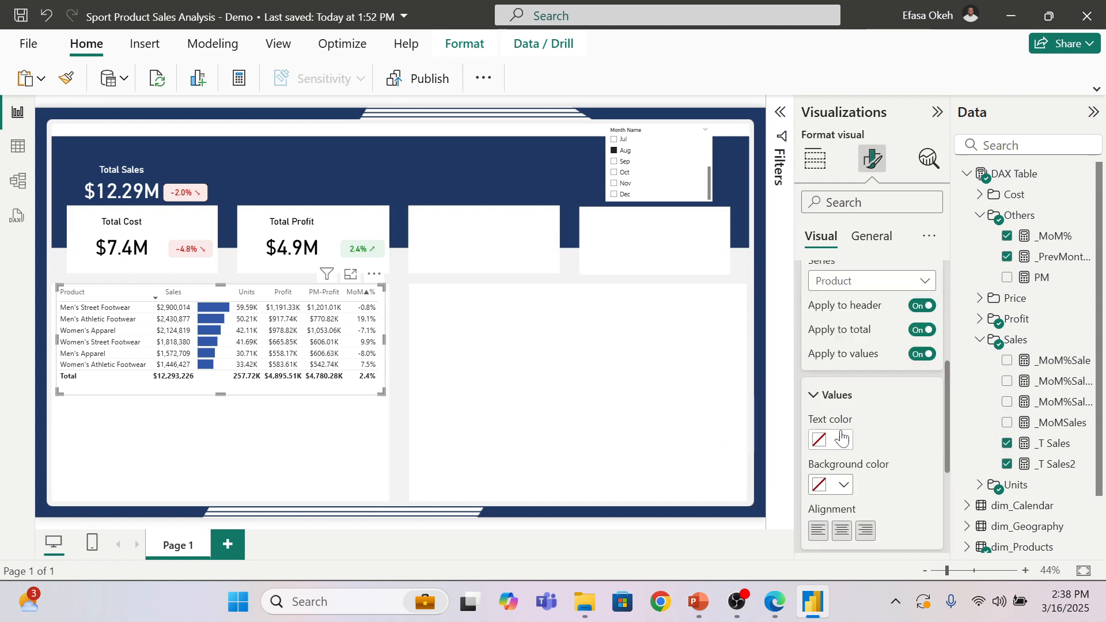
pyautogui.click(922, 329)
pyautogui.click(922, 305)
# Step: Center-align the MoM▲% column and close the specific column settings
pyautogui.scroll(-3, 881, 414)
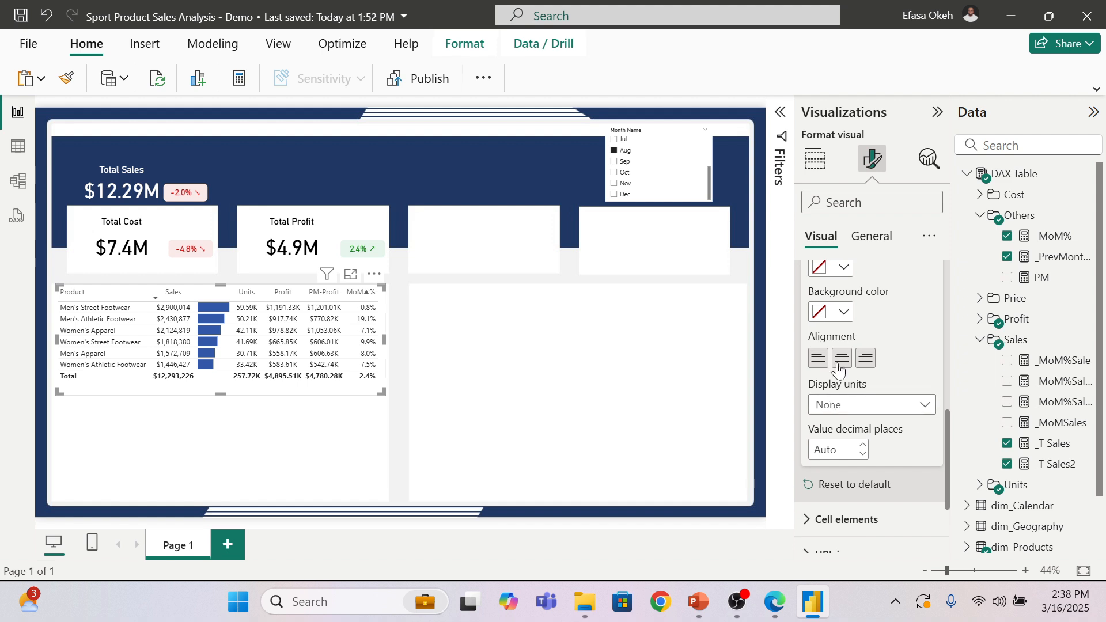
pyautogui.click(841, 358)
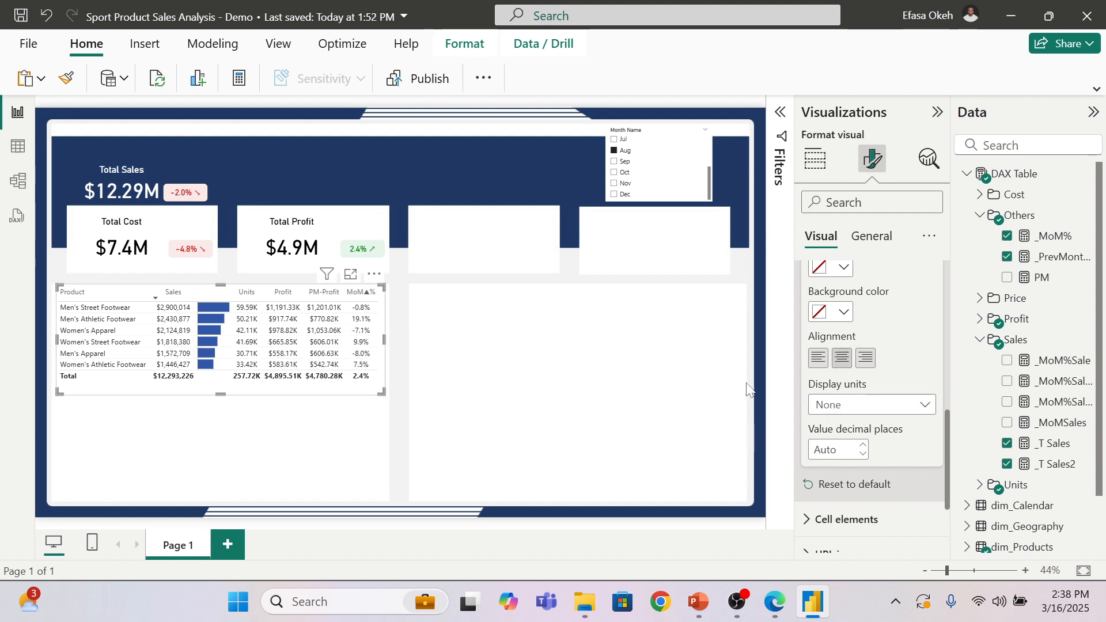
pyautogui.scroll(2, 870, 369)
pyautogui.scroll(3, 811, 329)
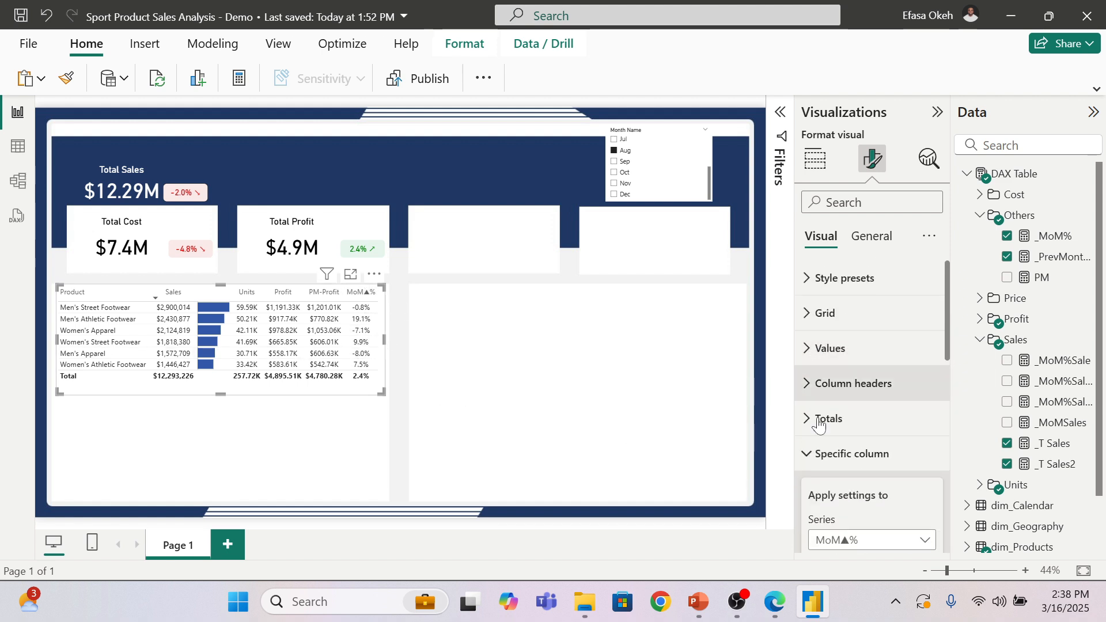
pyautogui.click(805, 455)
# Step: Turn on data bars in the cell elements of the MoM▲% column
pyautogui.scroll(-2, 827, 464)
pyautogui.click(827, 392)
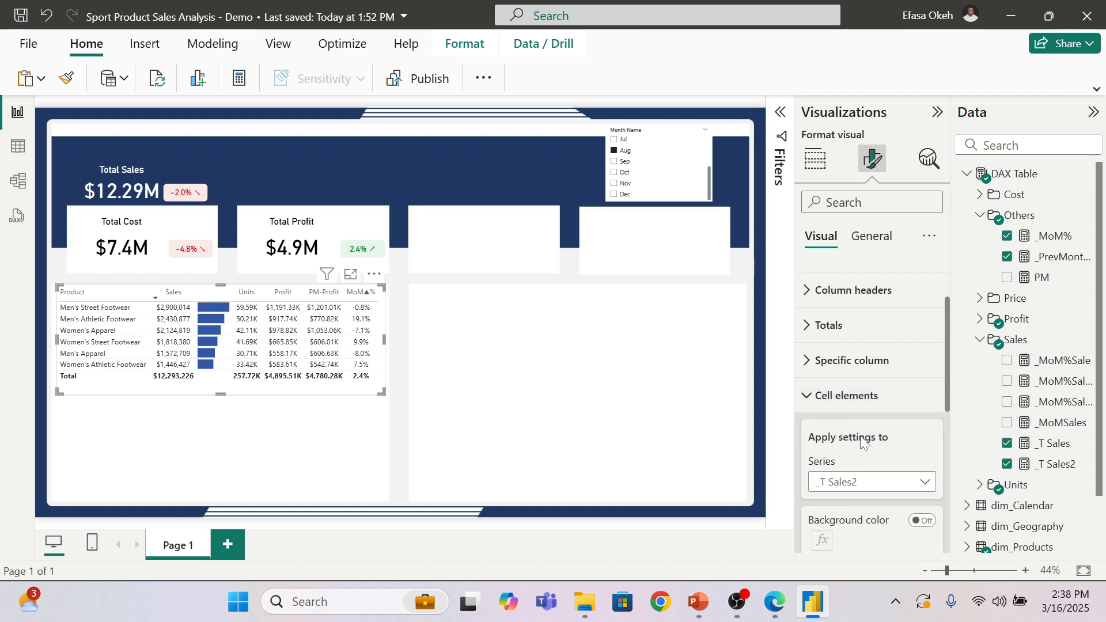
pyautogui.scroll(-3, 863, 442)
pyautogui.click(832, 310)
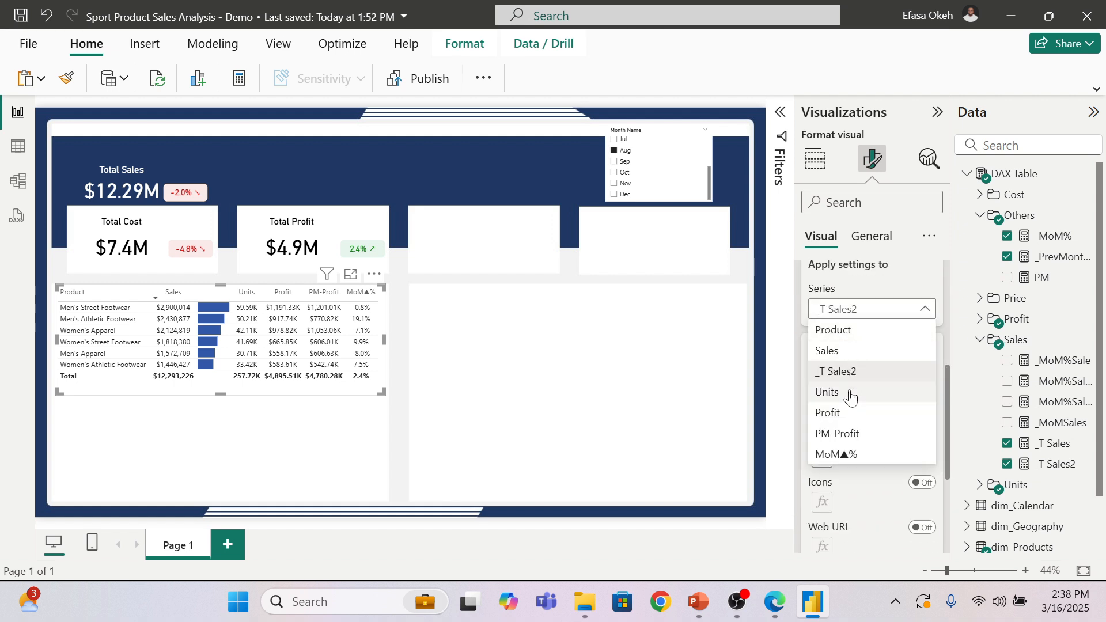
pyautogui.click(841, 455)
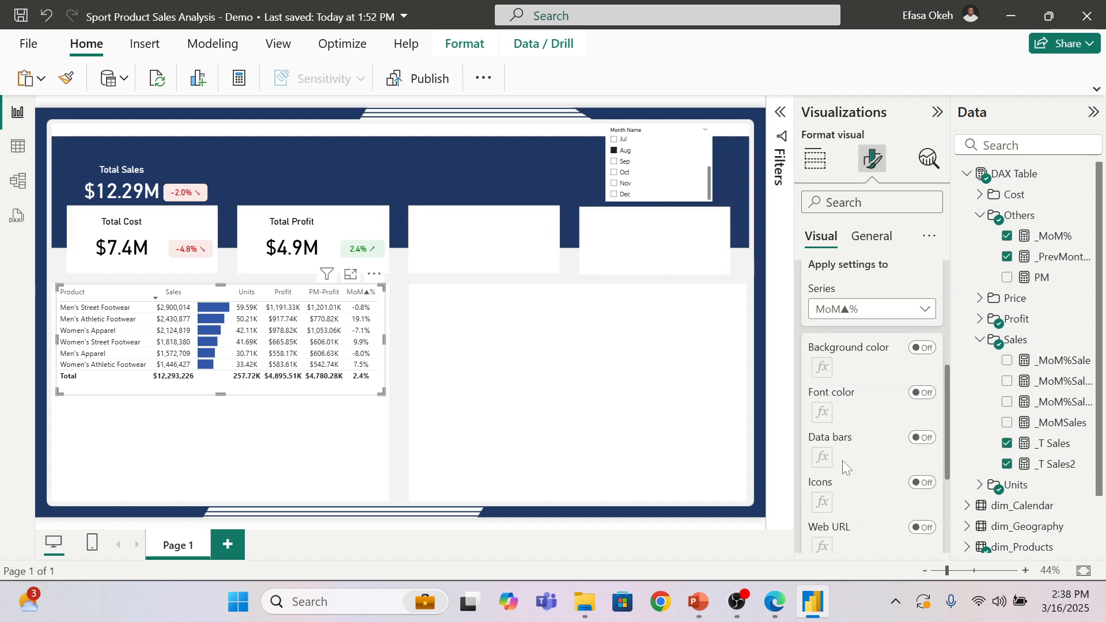
pyautogui.click(923, 439)
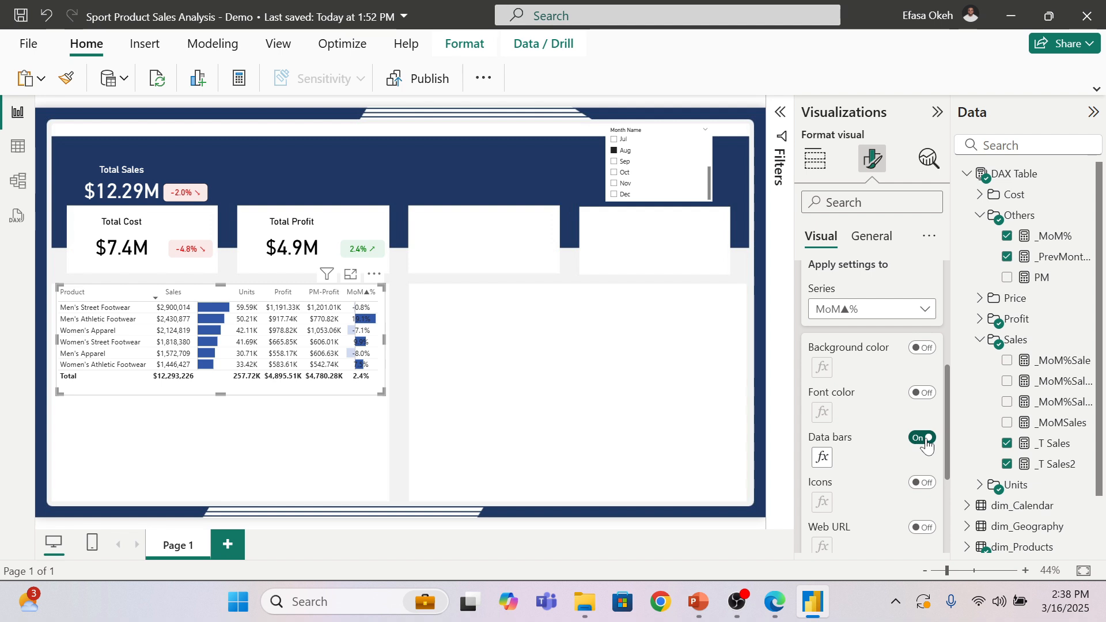
# Step: Set the MoM▲% data bars to teal green for positive values and light red #F96262 for negative values
pyautogui.click(819, 460)
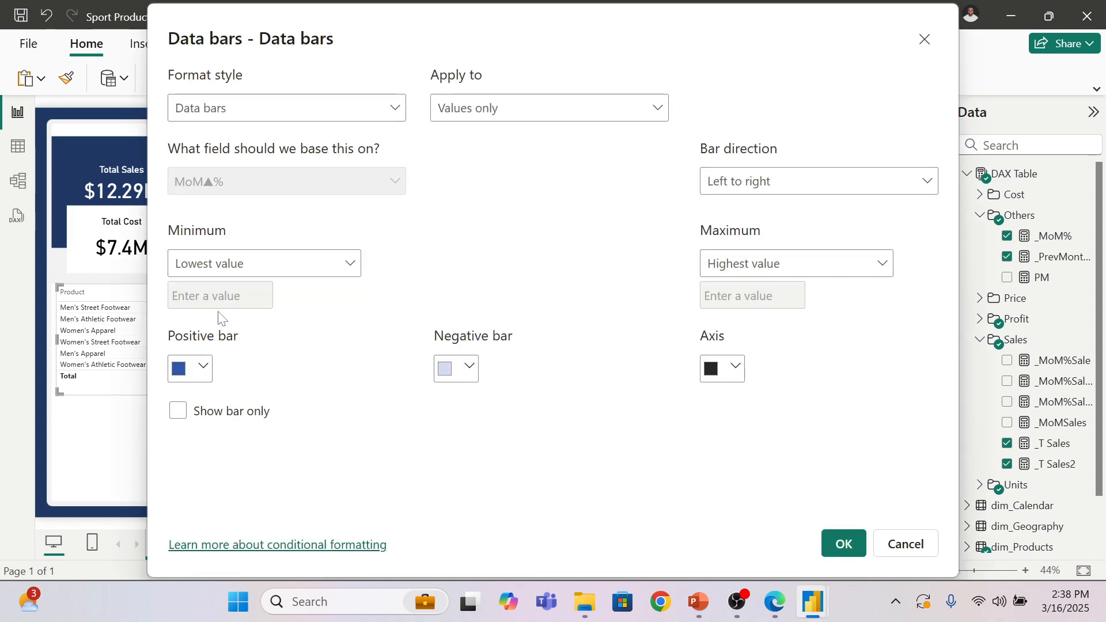
pyautogui.click(203, 367)
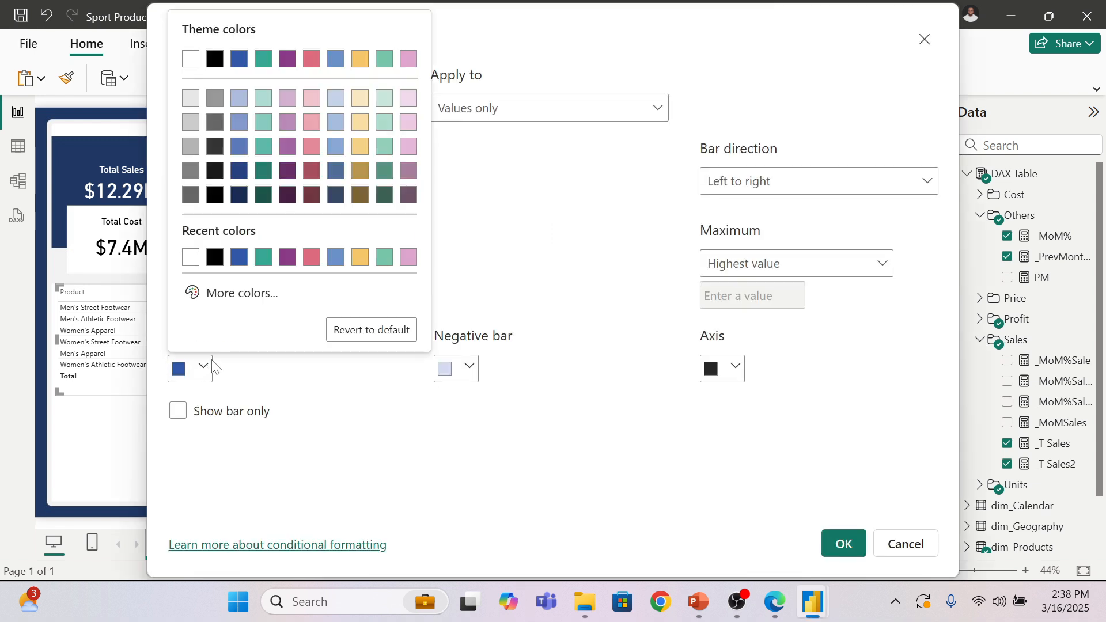
pyautogui.click(263, 148)
pyautogui.click(459, 366)
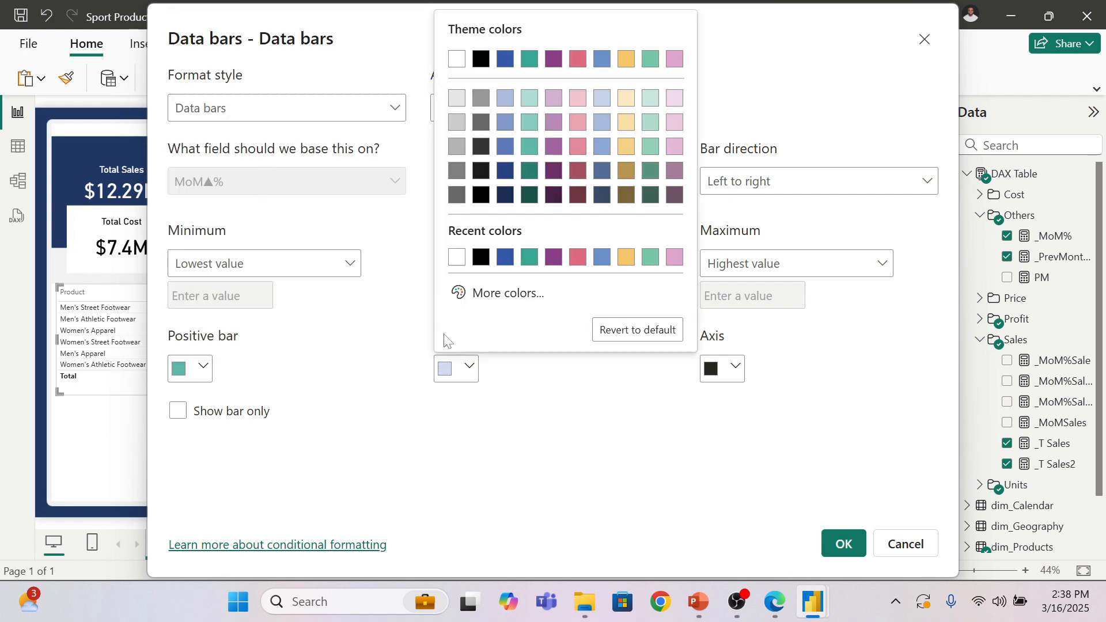
pyautogui.click(495, 295)
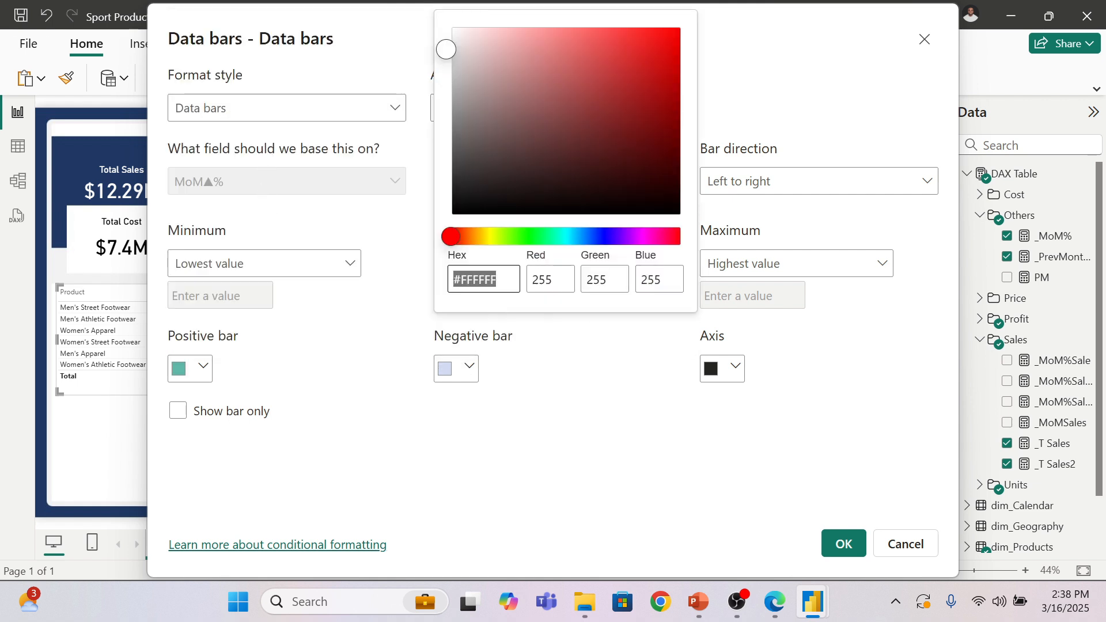
pyautogui.click(564, 37)
pyautogui.click(584, 30)
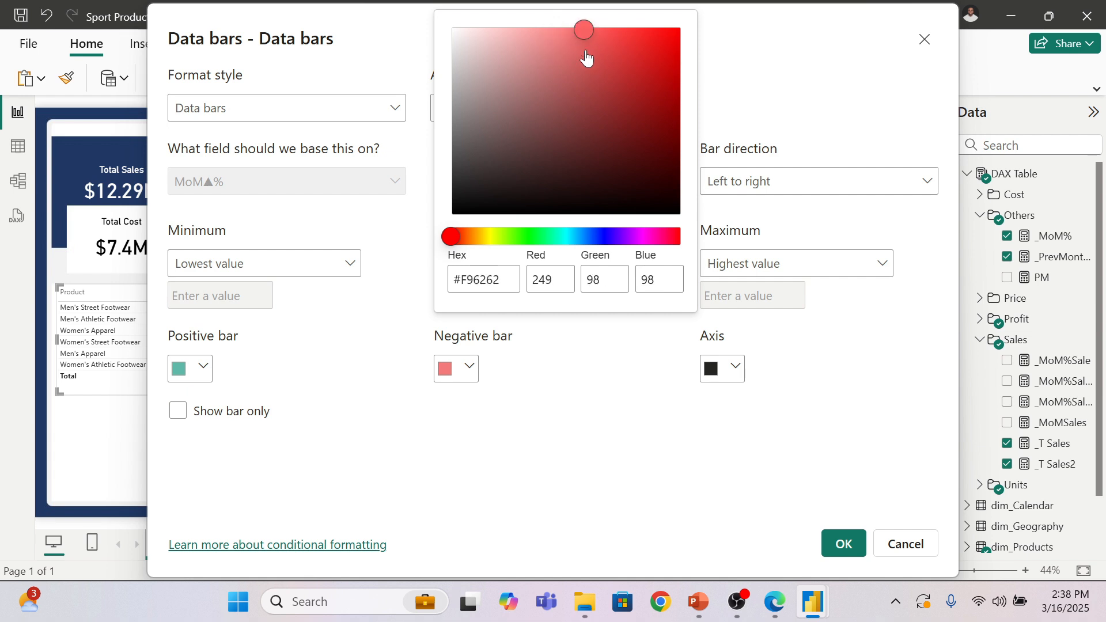
pyautogui.click(576, 396)
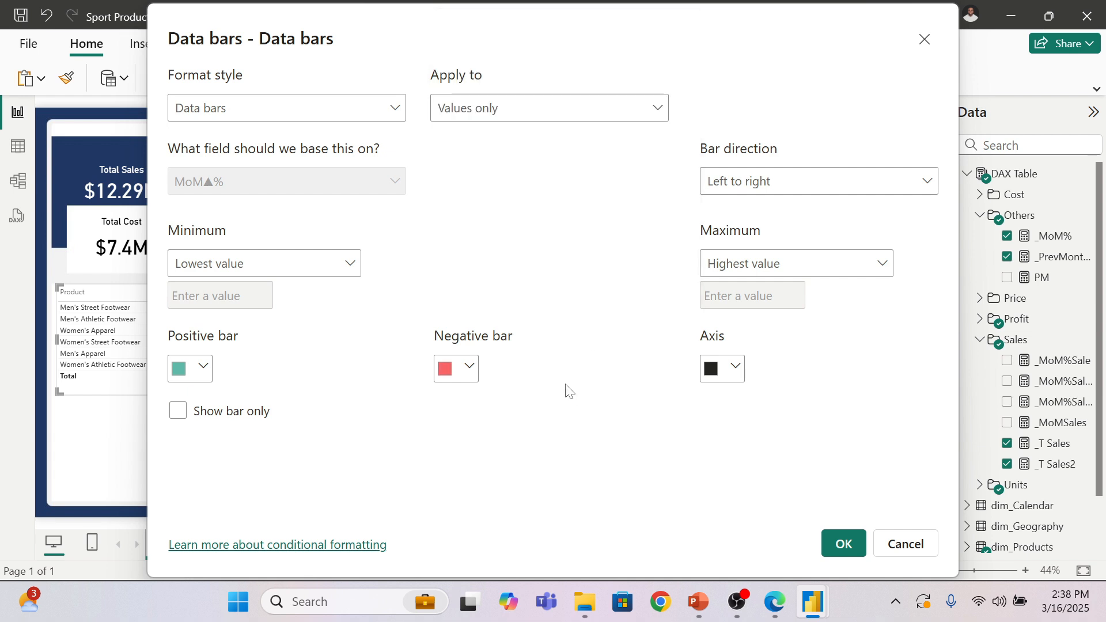
pyautogui.click(822, 534)
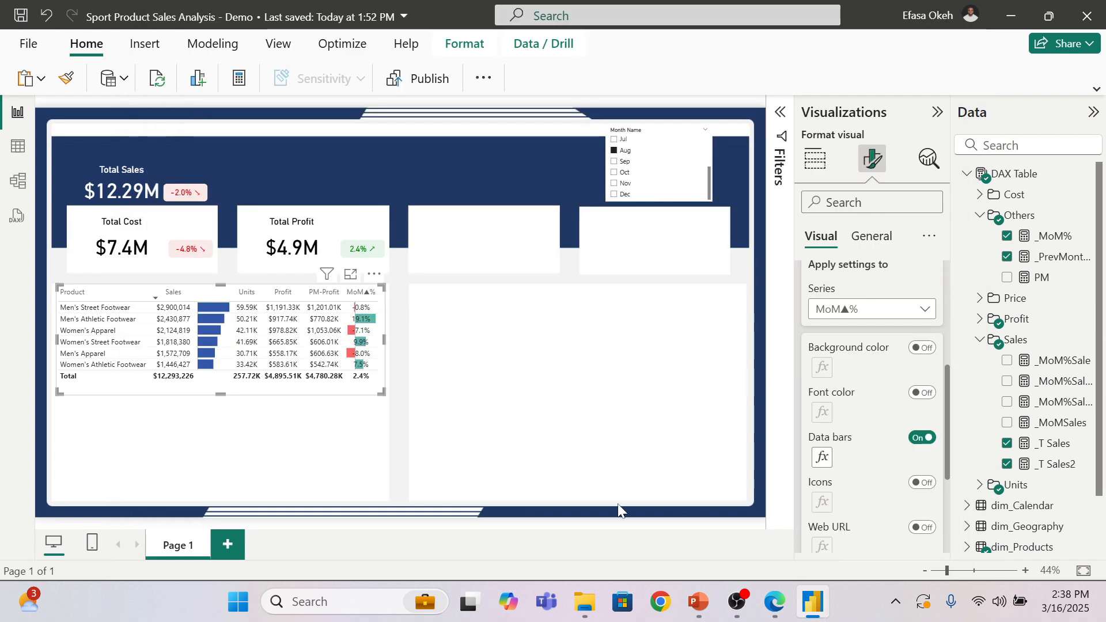
pyautogui.click(401, 415)
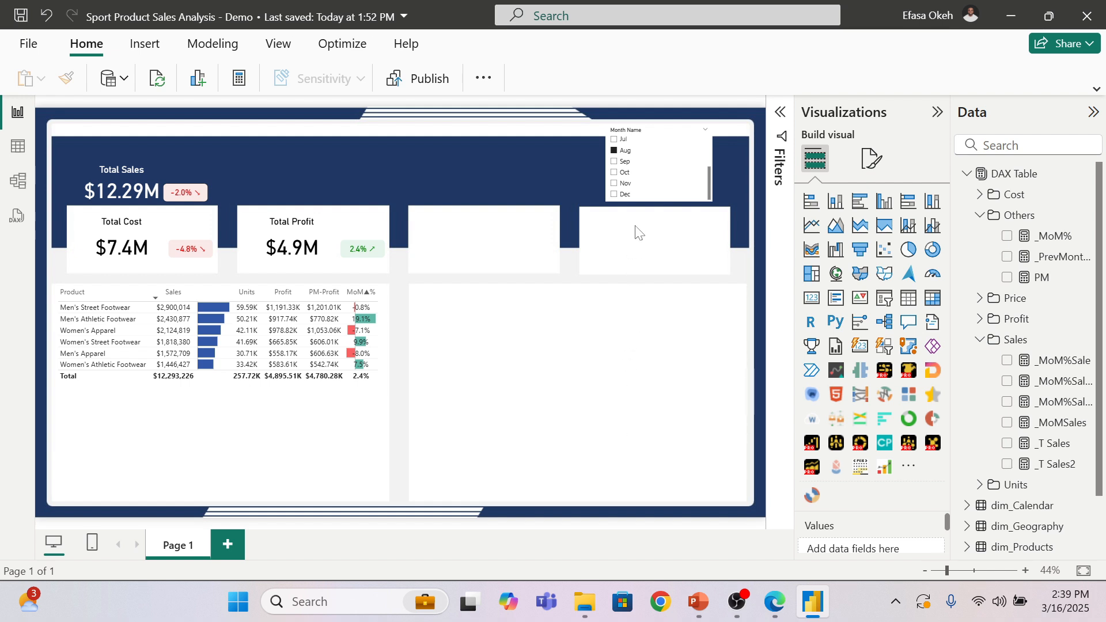
# Step: Filter the report by Sep, Oct and Nov in turn with the Month Name slicer, leaving Nov selected
pyautogui.click(624, 161)
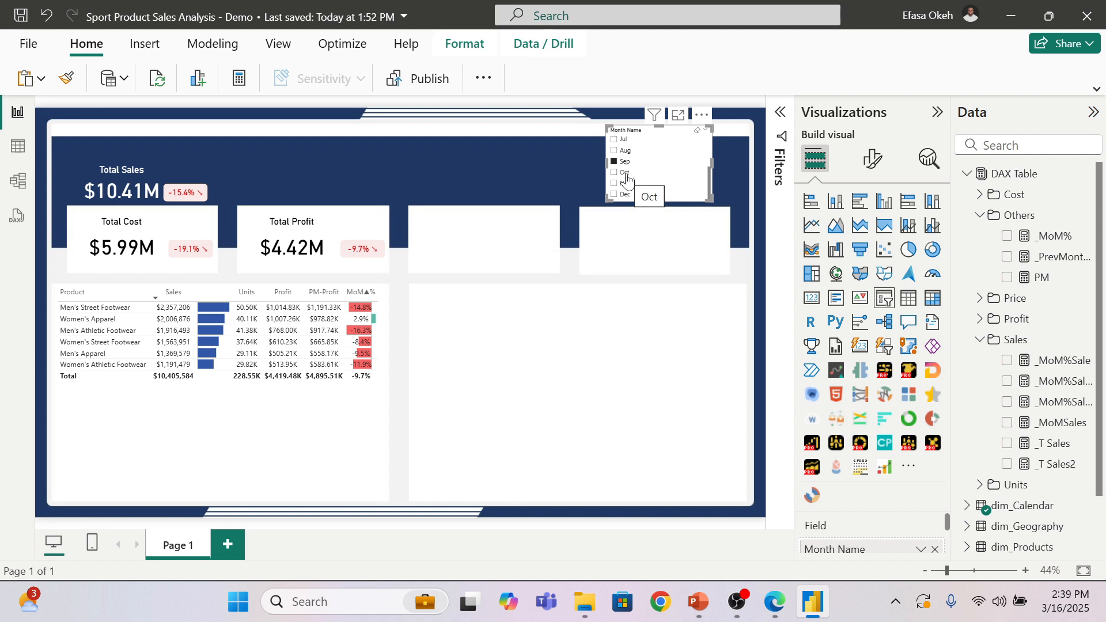
pyautogui.click(627, 174)
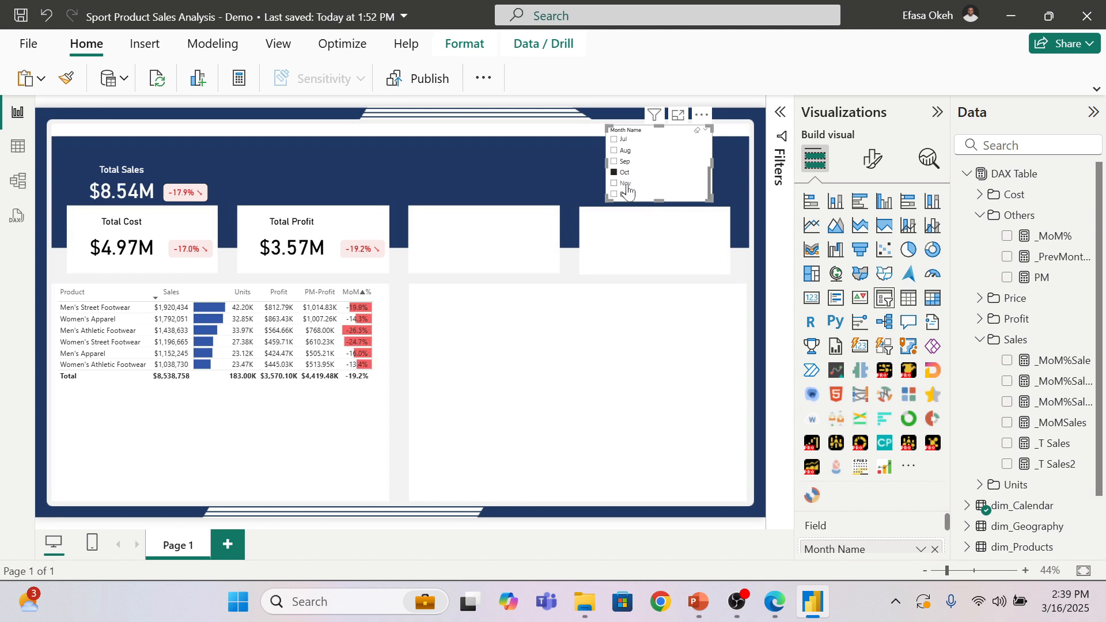
pyautogui.click(627, 184)
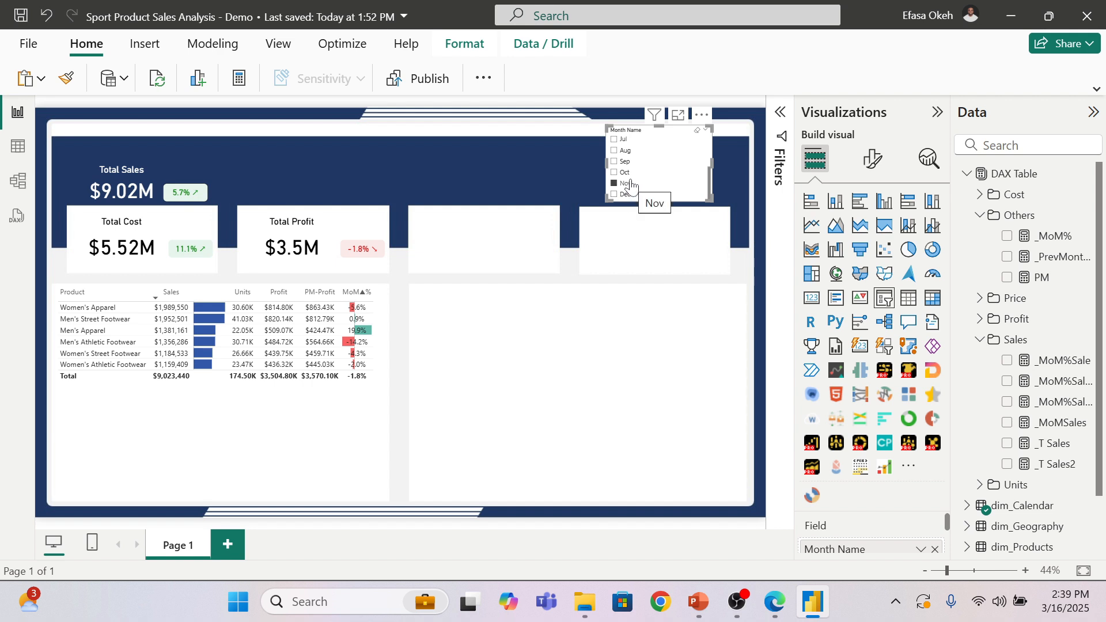
pyautogui.click(405, 342)
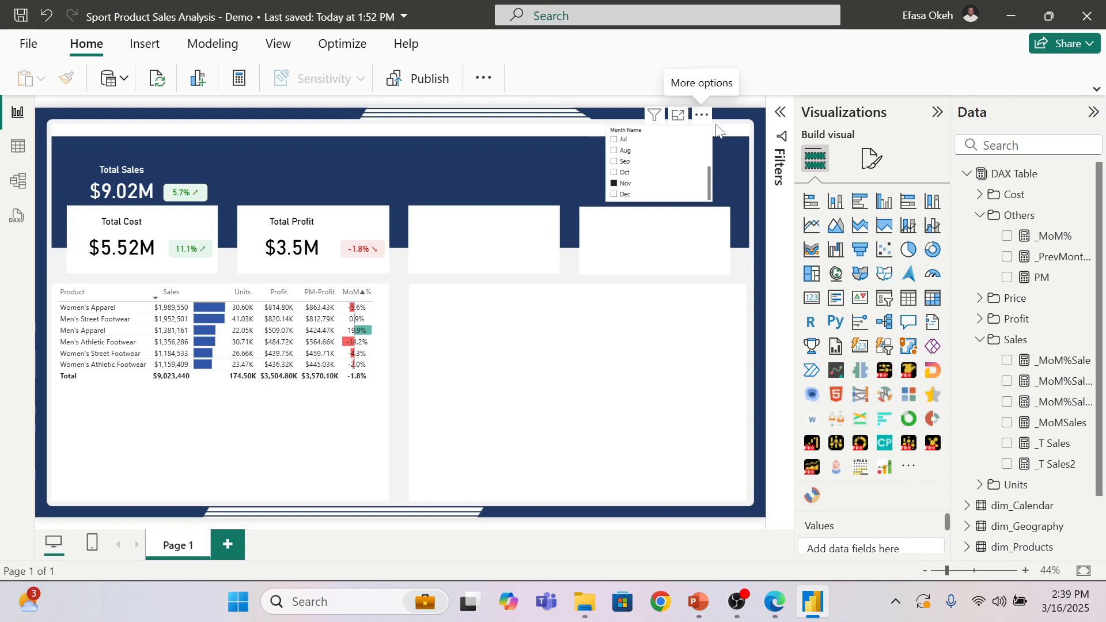
# Step: Move the Month Name slicer slightly to the right and the product table slightly down in its card
pyautogui.moveTo(668, 124); pyautogui.dragTo(693, 124)
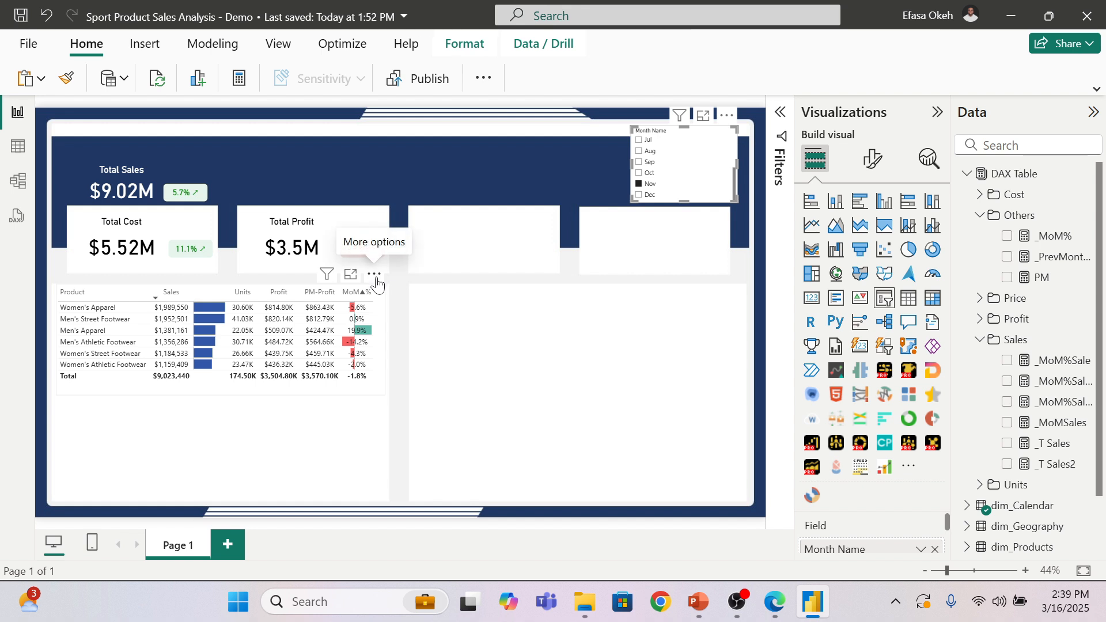
pyautogui.click(376, 283)
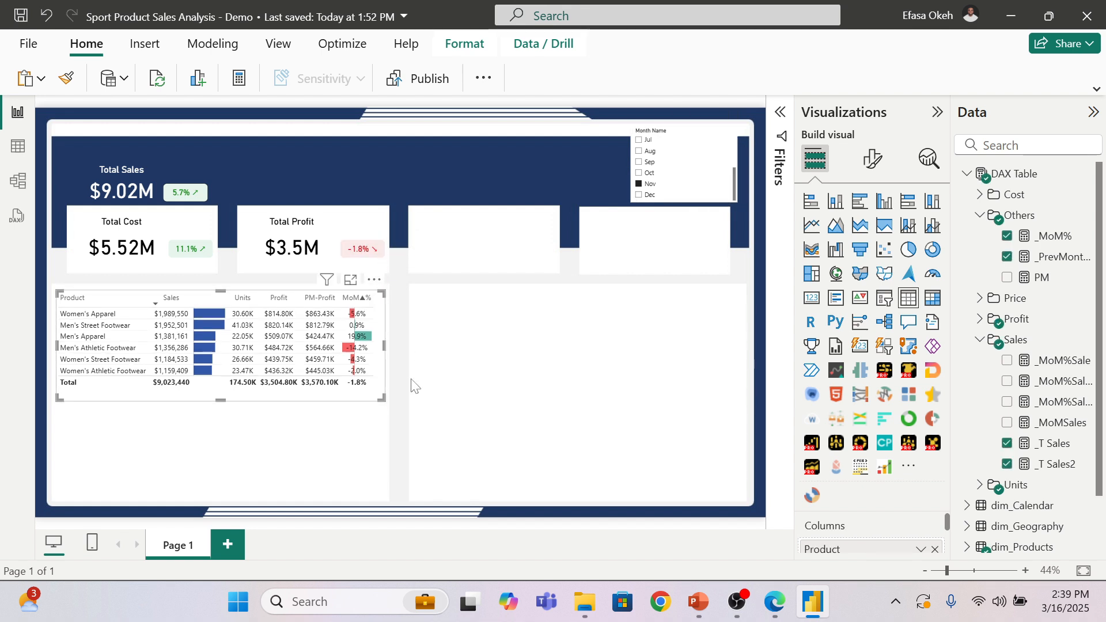
# Step: Switch to the Edge browser to examine the table titles in the finished report, and return to Power BI Desktop
pyautogui.click(390, 381)
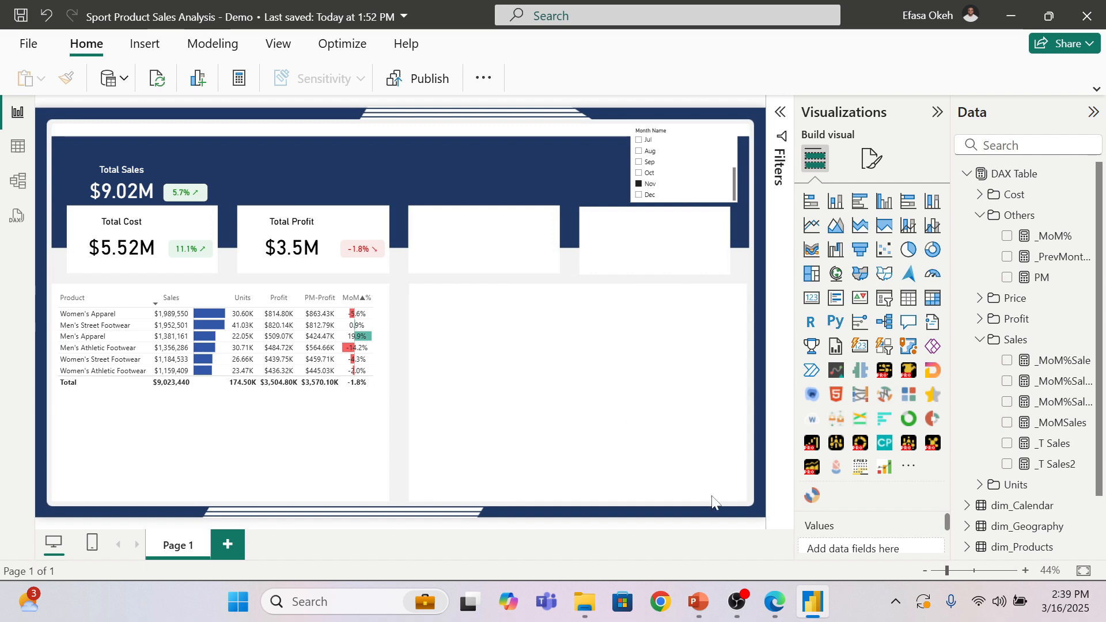
pyautogui.click(776, 600)
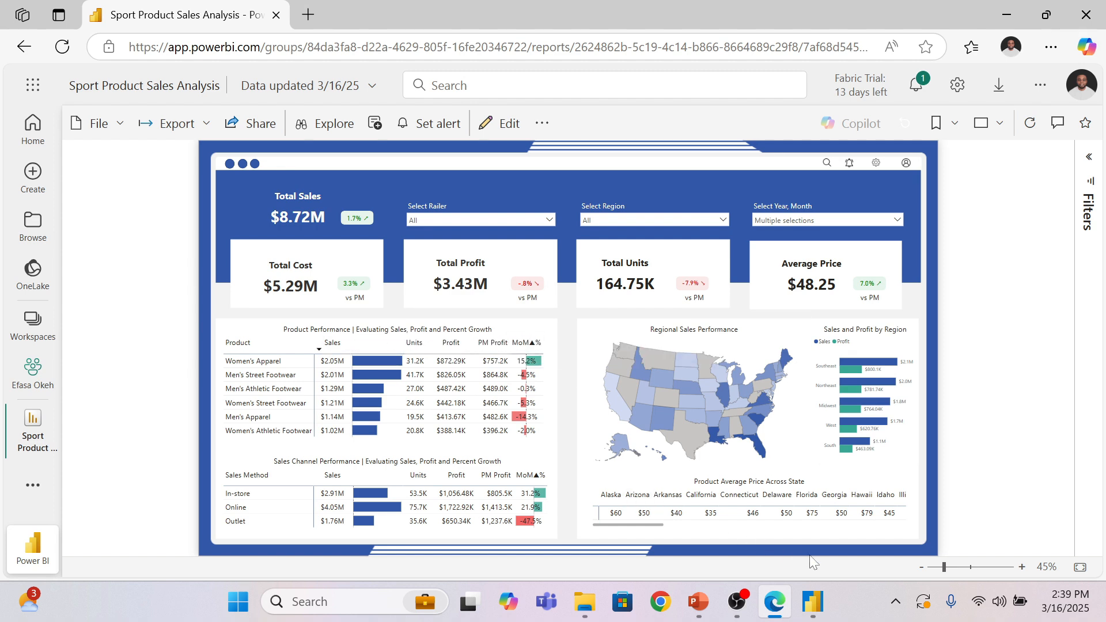
pyautogui.click(813, 602)
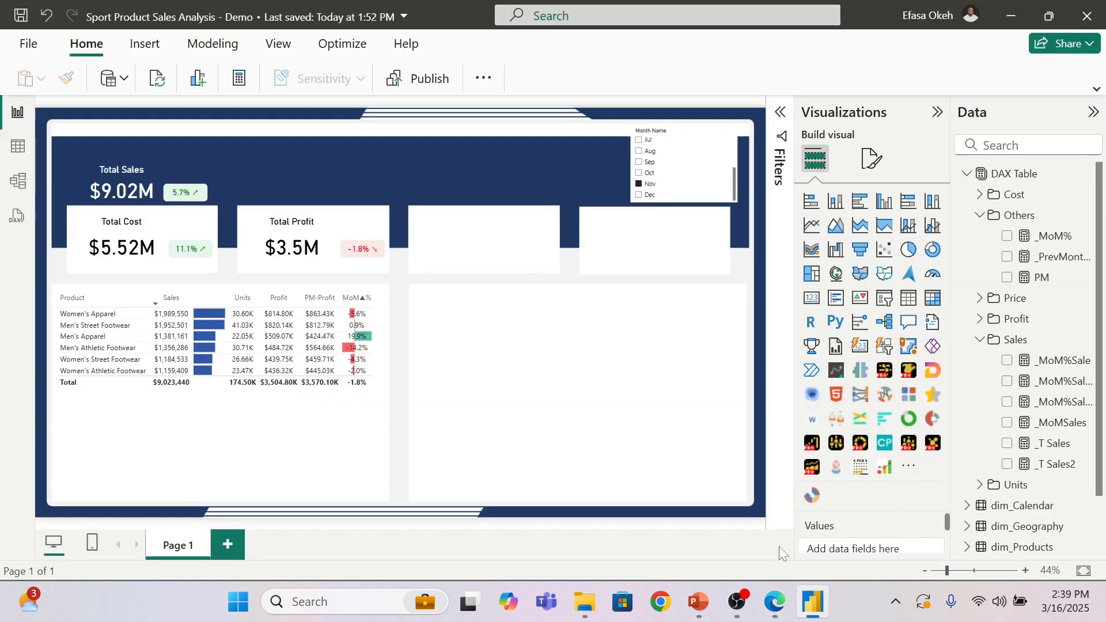
# Step: Turn on the product table's title and set its text to "Product Performance | Evaluating Sales, Units and Growth Percent"
pyautogui.click(379, 303)
pyautogui.click(872, 158)
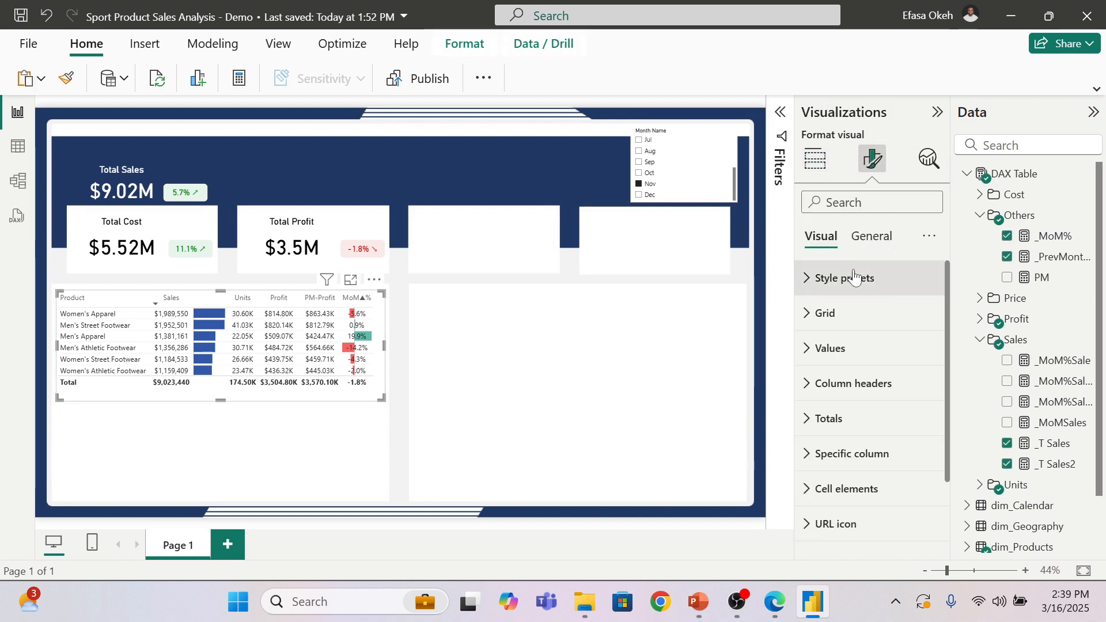
pyautogui.click(863, 242)
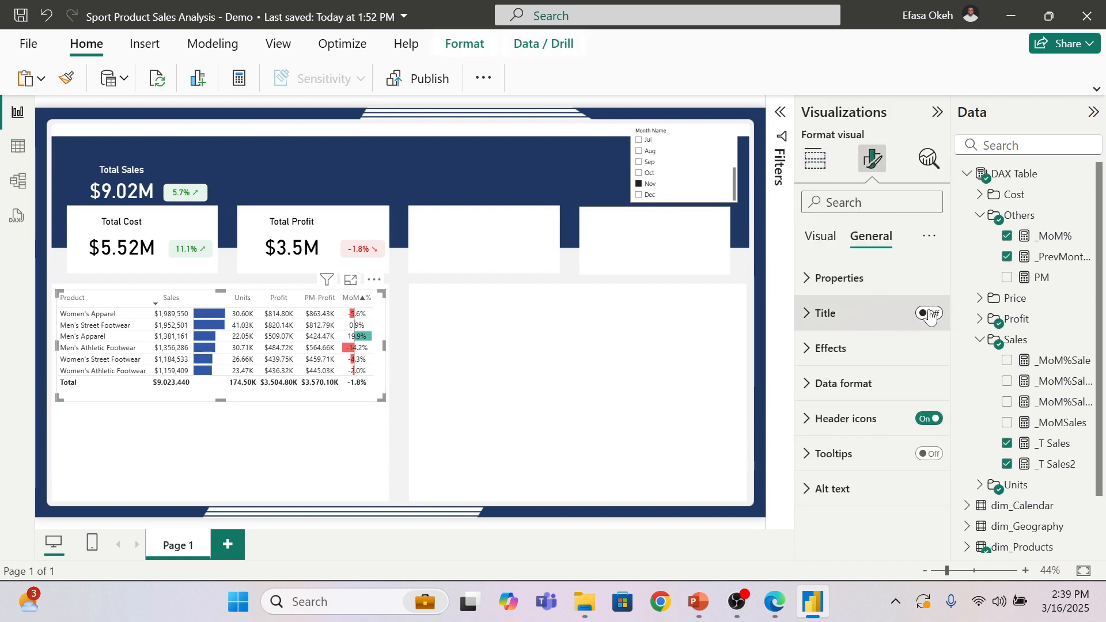
pyautogui.click(829, 314)
pyautogui.click(859, 400)
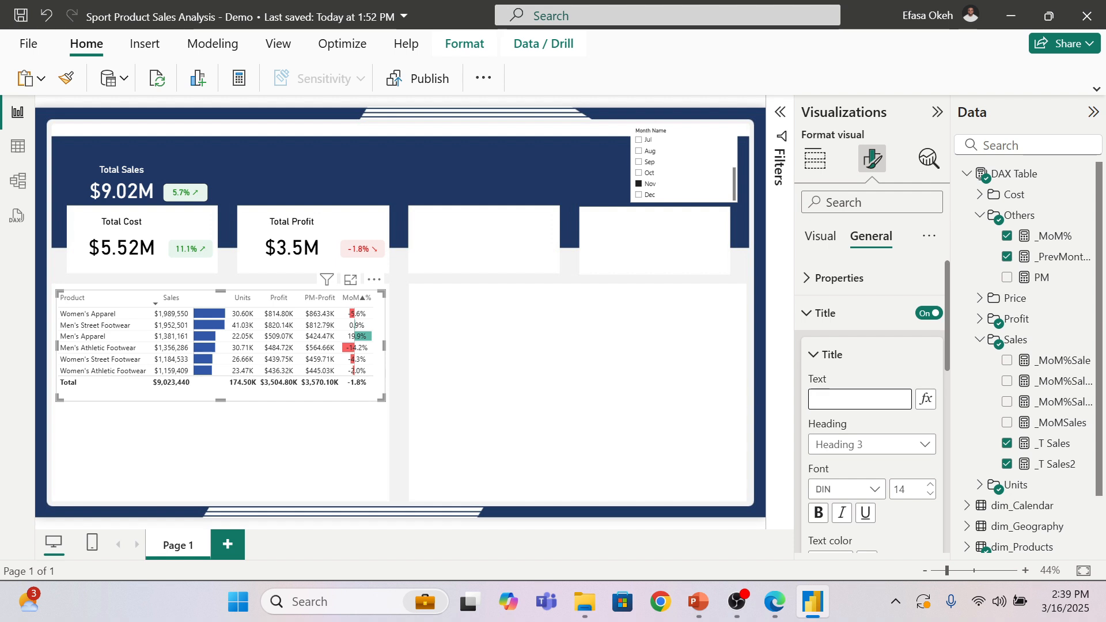
pyautogui.write('Product')
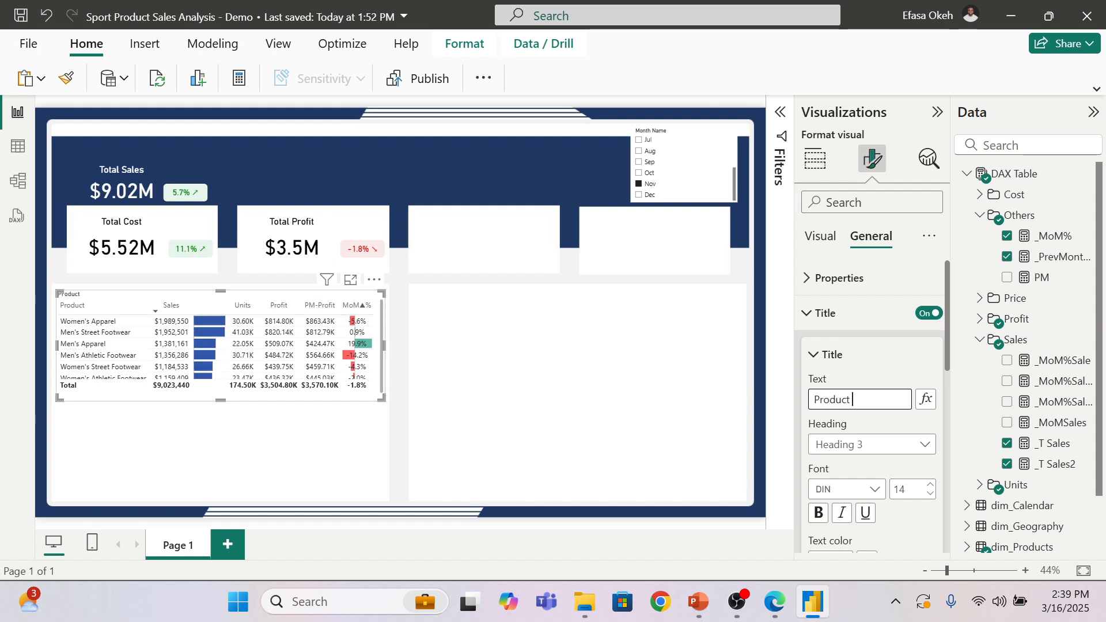
pyautogui.write(' Performance')
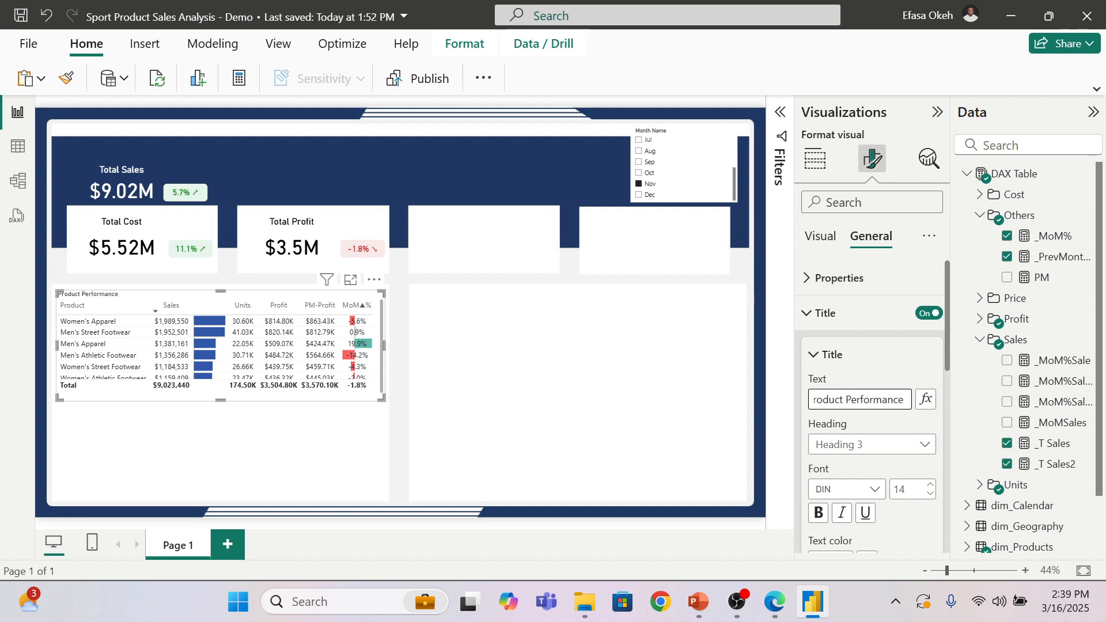
pyautogui.write(' | Evaluating S')
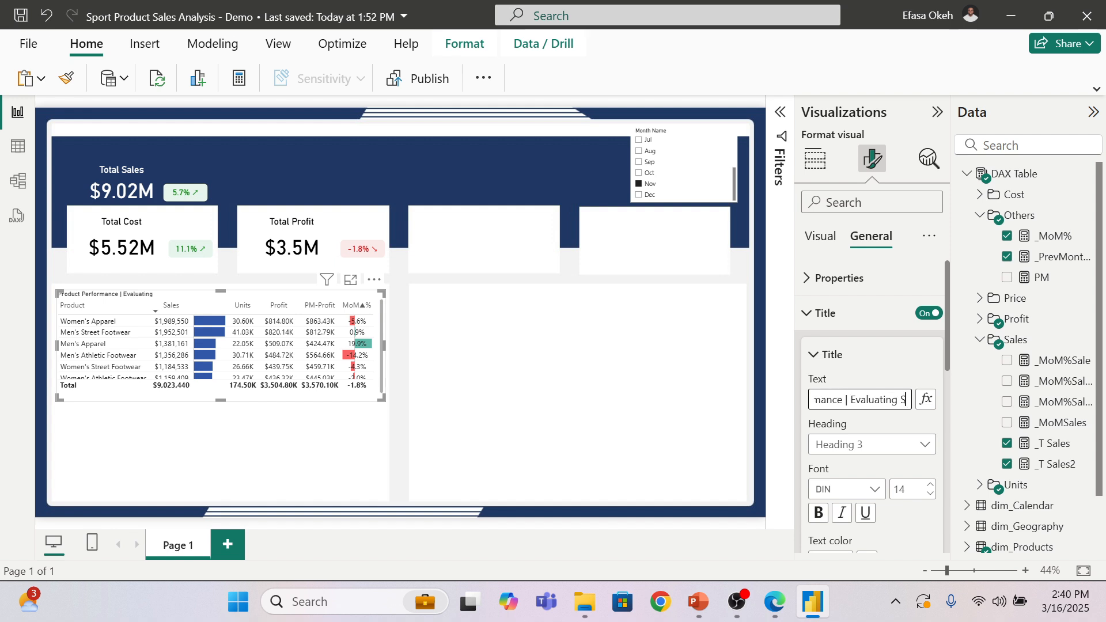
pyautogui.write('ales,')
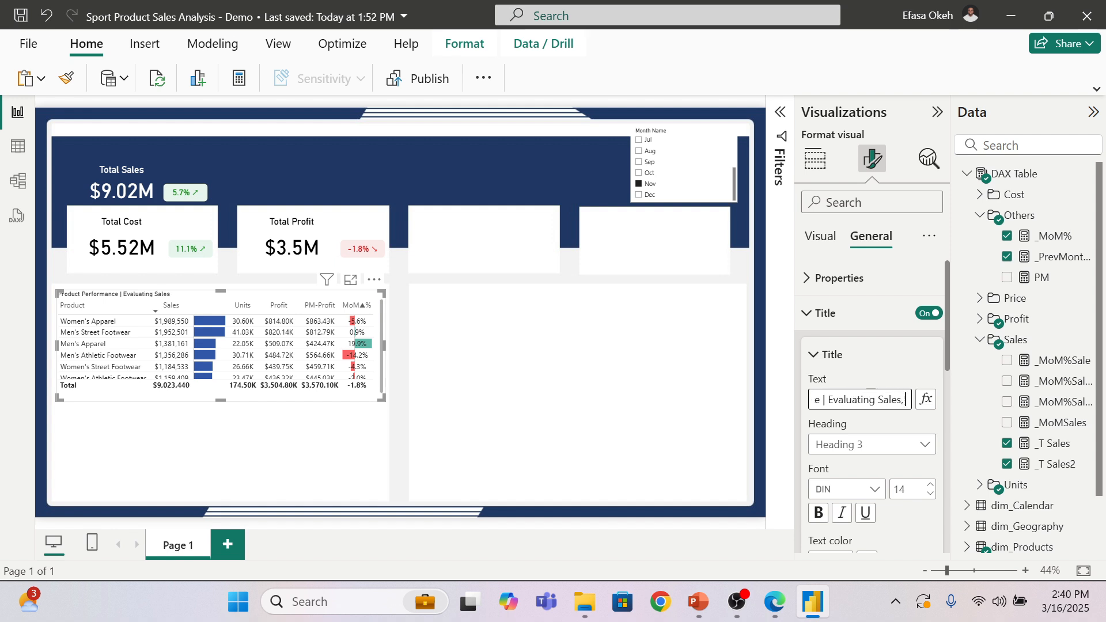
pyautogui.write(' Units and')
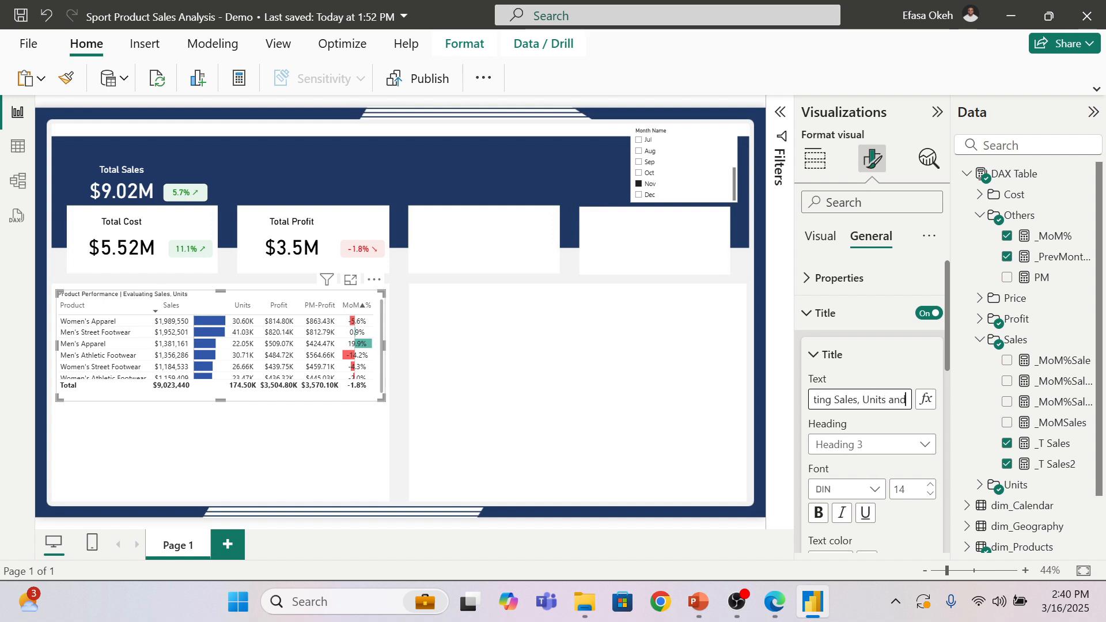
pyautogui.write(' Growth')
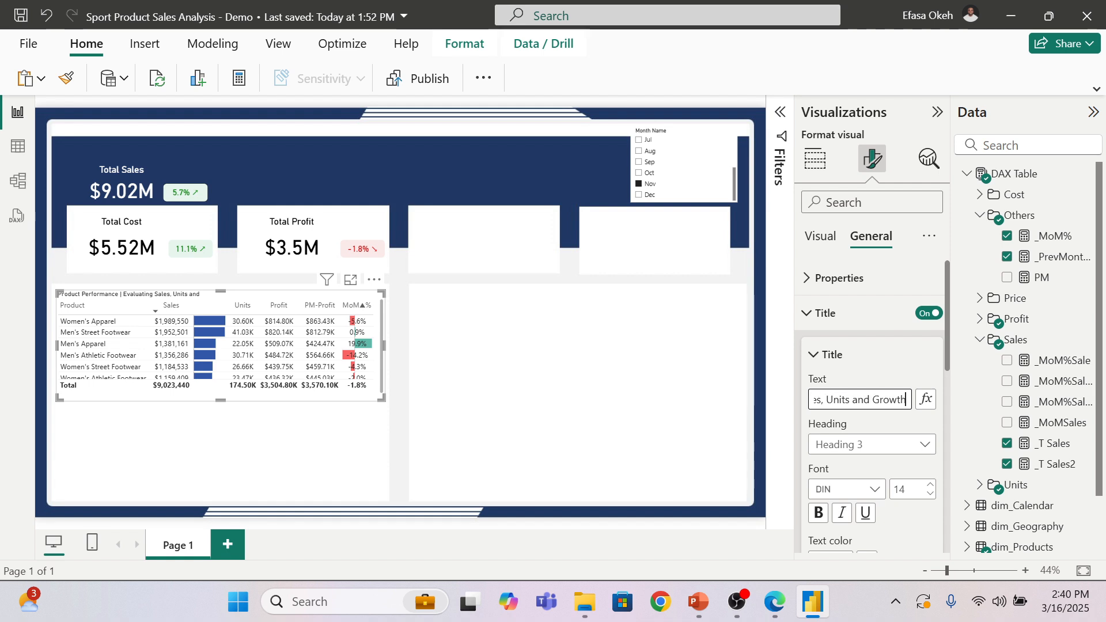
pyautogui.write(' Percent')
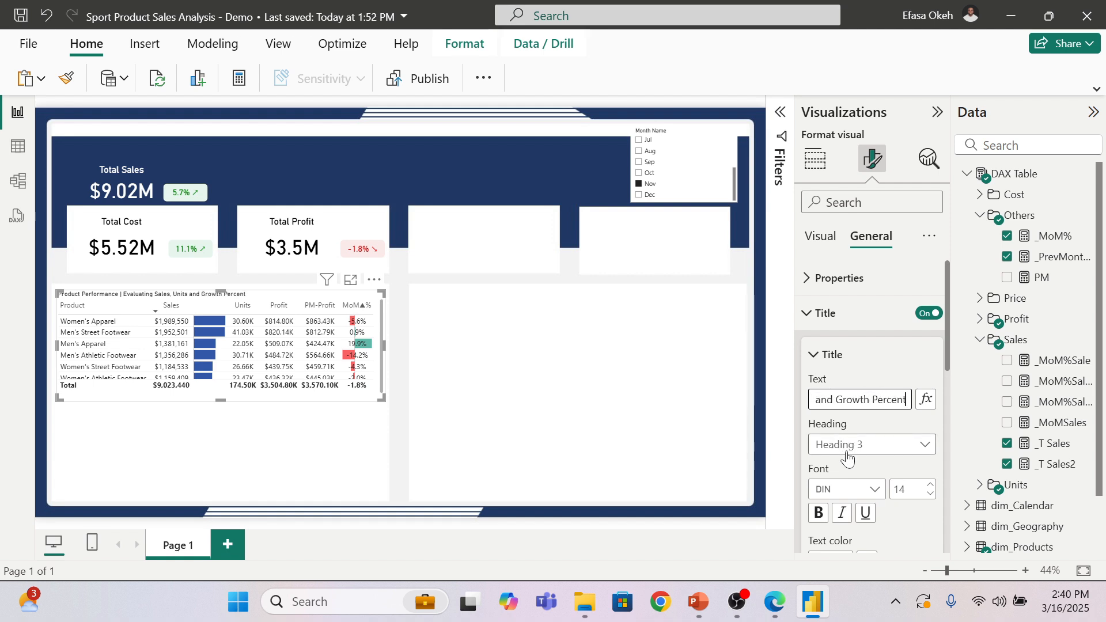
# Step: Center the product table's title horizontally
pyautogui.scroll(-2, 866, 499)
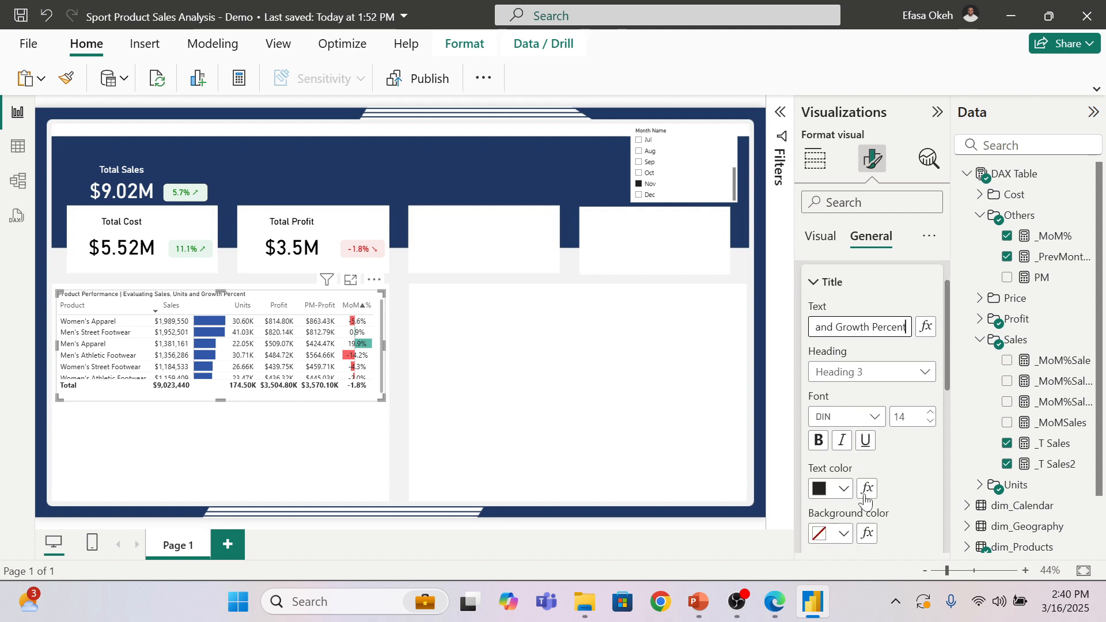
pyautogui.scroll(-3, 866, 500)
pyautogui.click(842, 478)
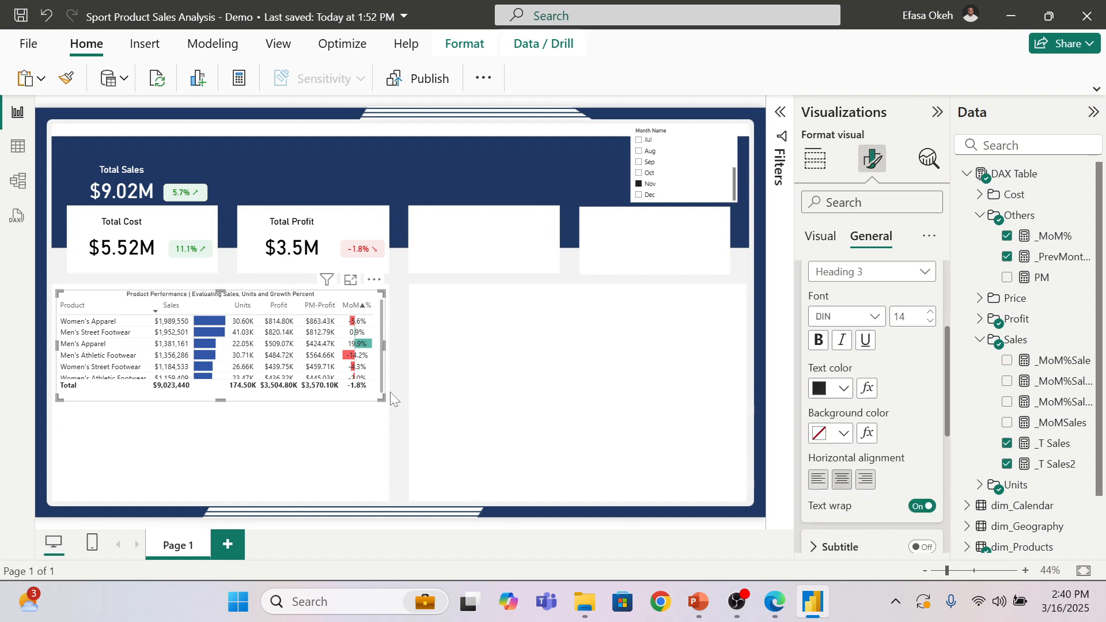
# Step: Increase the product table's height slightly so all product rows fit beneath the title without scrolling
pyautogui.moveTo(382, 397); pyautogui.dragTo(386, 410)
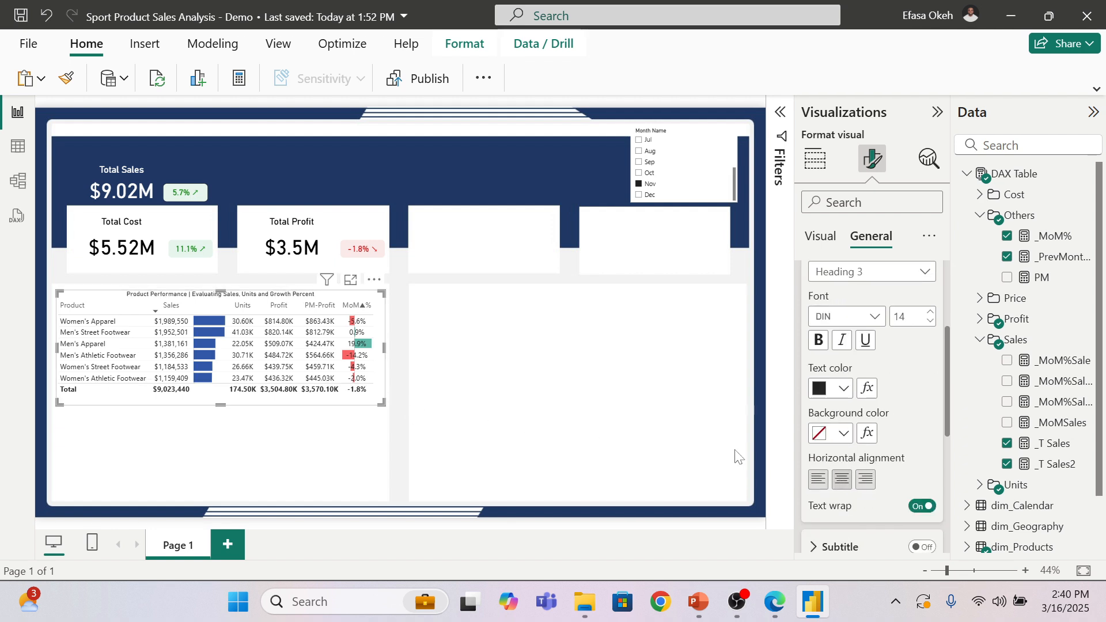
pyautogui.click(354, 444)
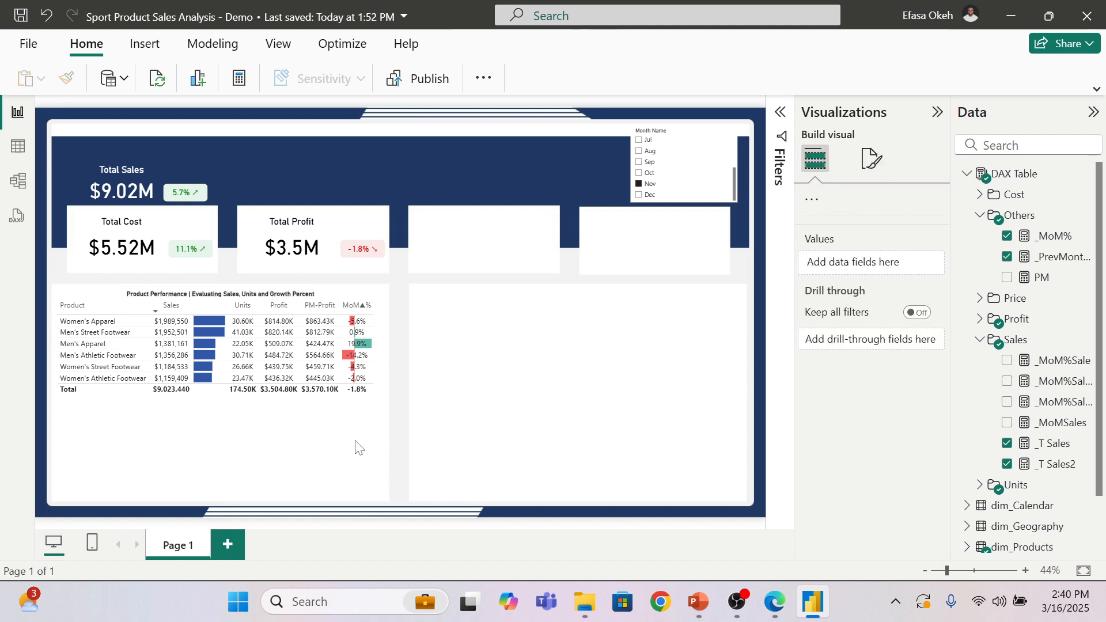
pyautogui.click(380, 405)
pyautogui.moveTo(384, 404); pyautogui.dragTo(385, 413)
pyautogui.click(423, 416)
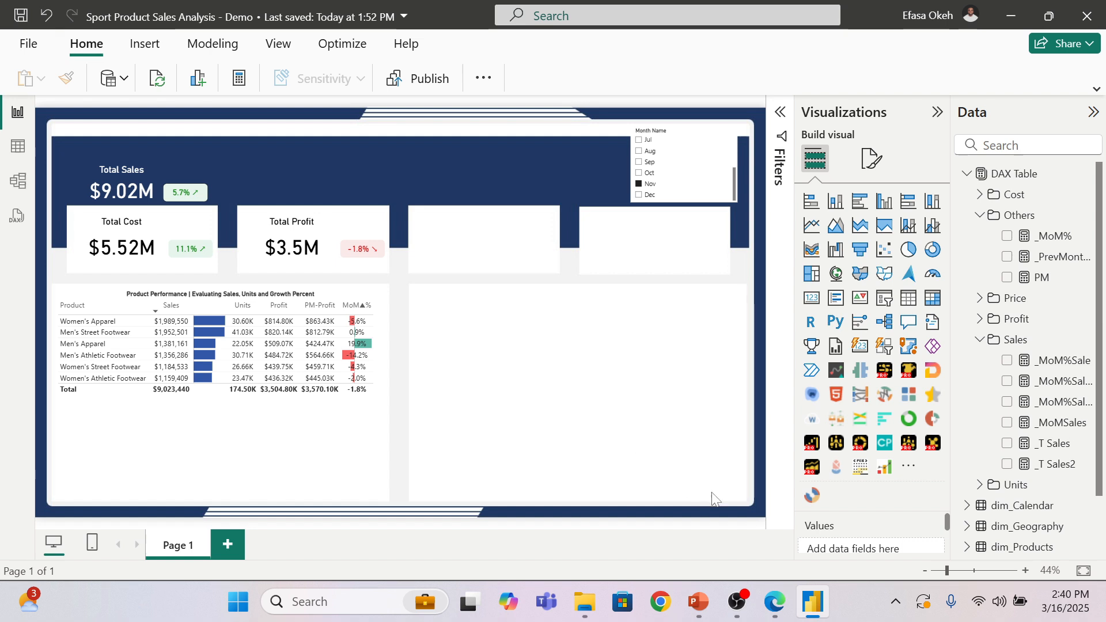
# Step: Collapse the Sales and Others folders and the whole DAX Table in the field list
pyautogui.click(979, 340)
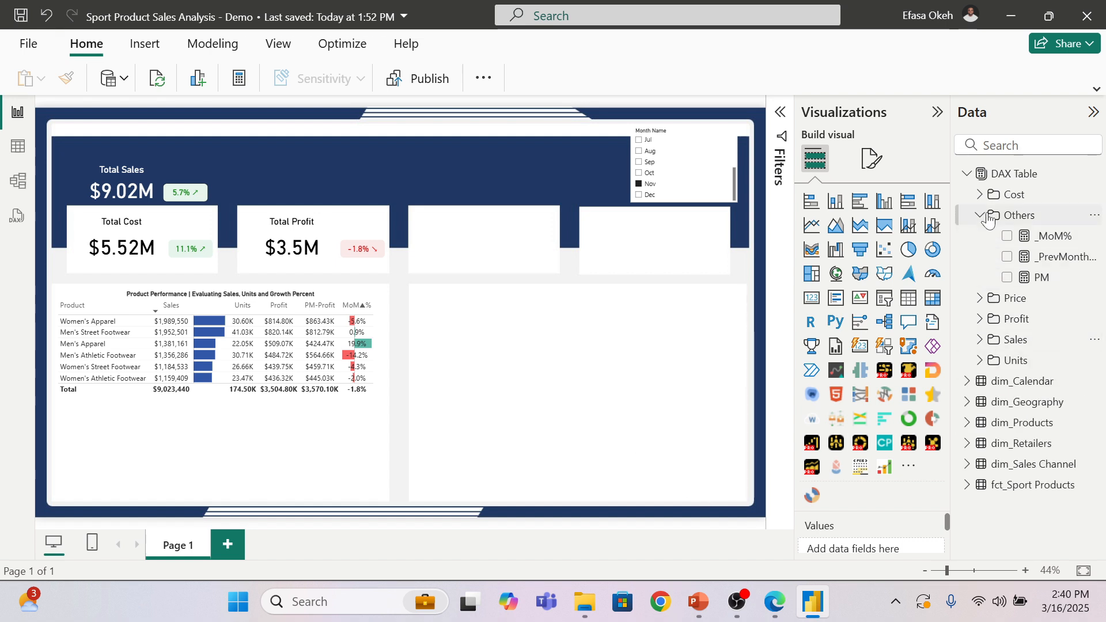
pyautogui.click(979, 215)
pyautogui.click(966, 174)
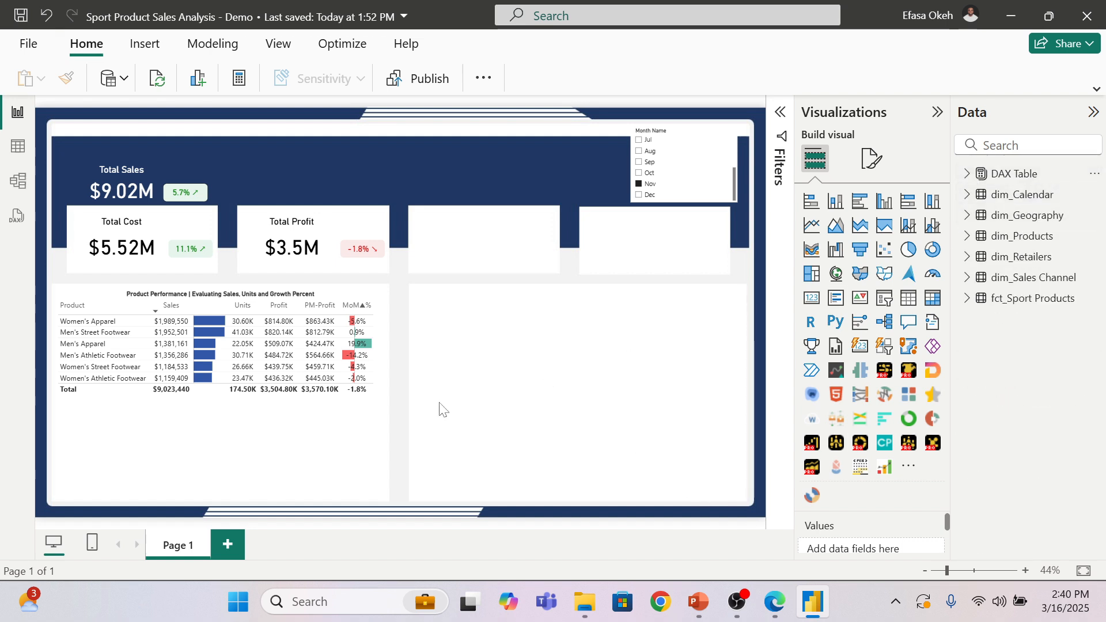
# Step: Duplicate the product table and place the copy in the large empty card beside the original
pyautogui.click(381, 382)
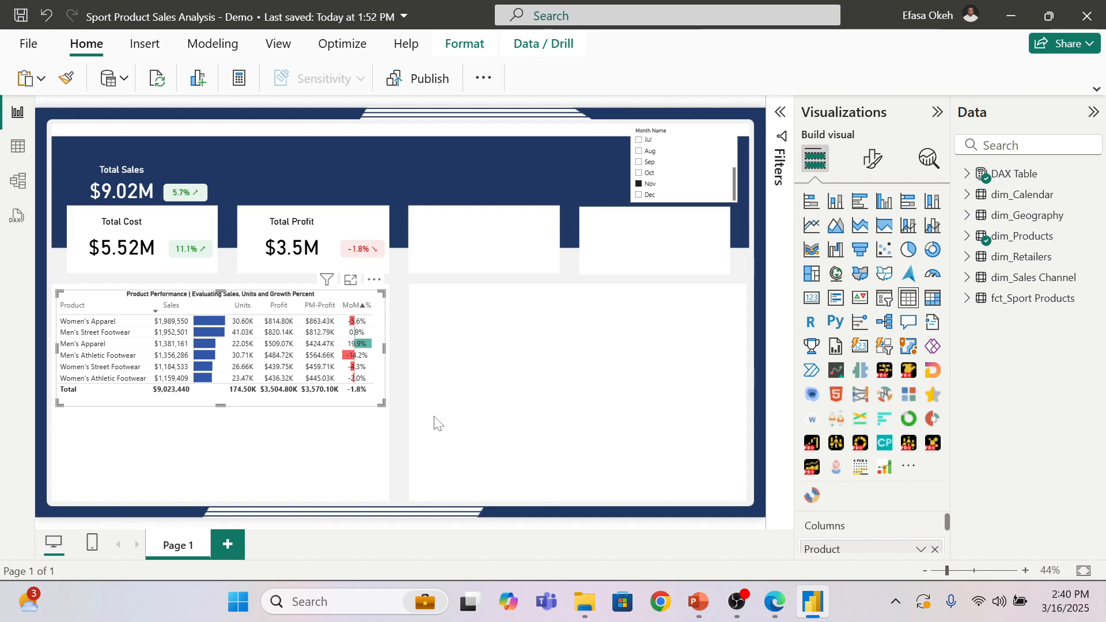
pyautogui.hotkey('ctrl', 'c')
pyautogui.hotkey('ctrl', 'v')
pyautogui.moveTo(369, 291); pyautogui.dragTo(726, 311)
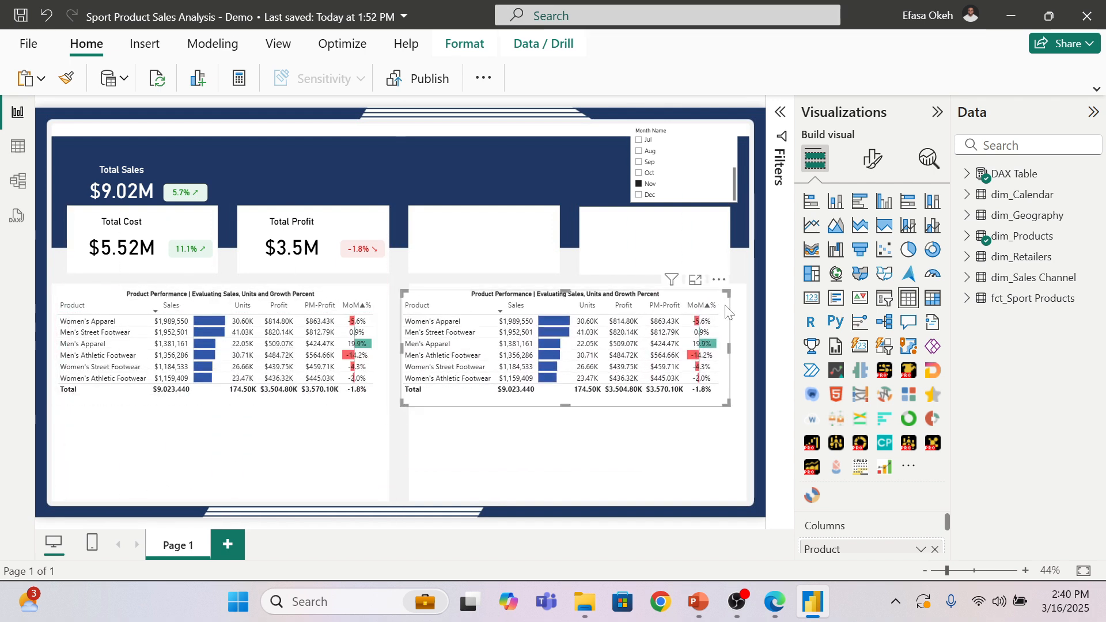
# Step: Replace the Product column in the copied table with Sales Method from dim_Sales Channel
pyautogui.click(933, 549)
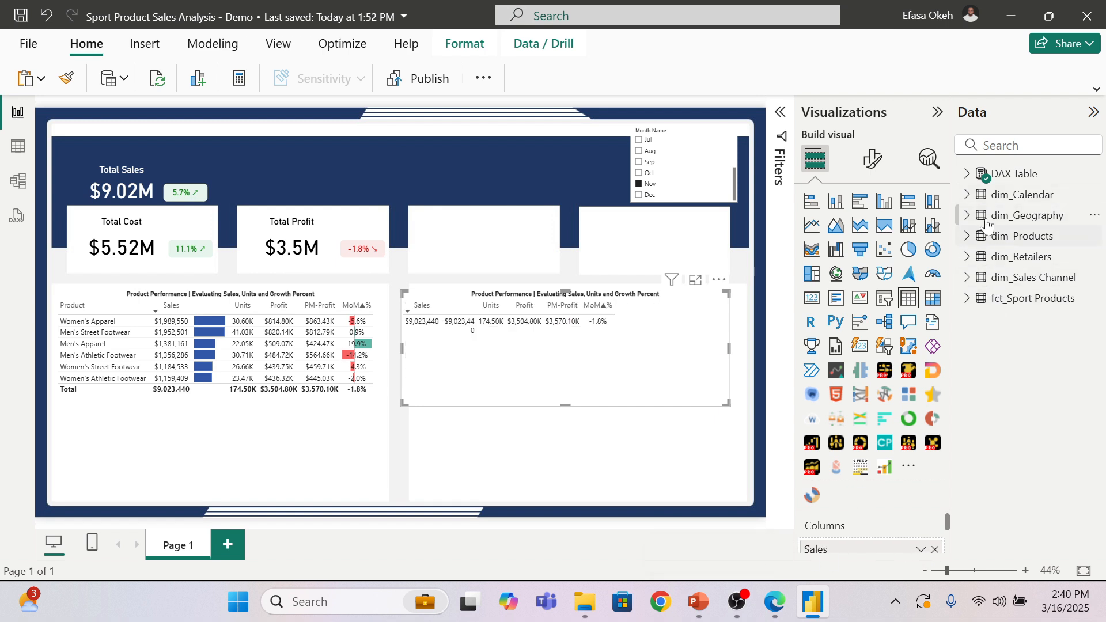
pyautogui.click(966, 257)
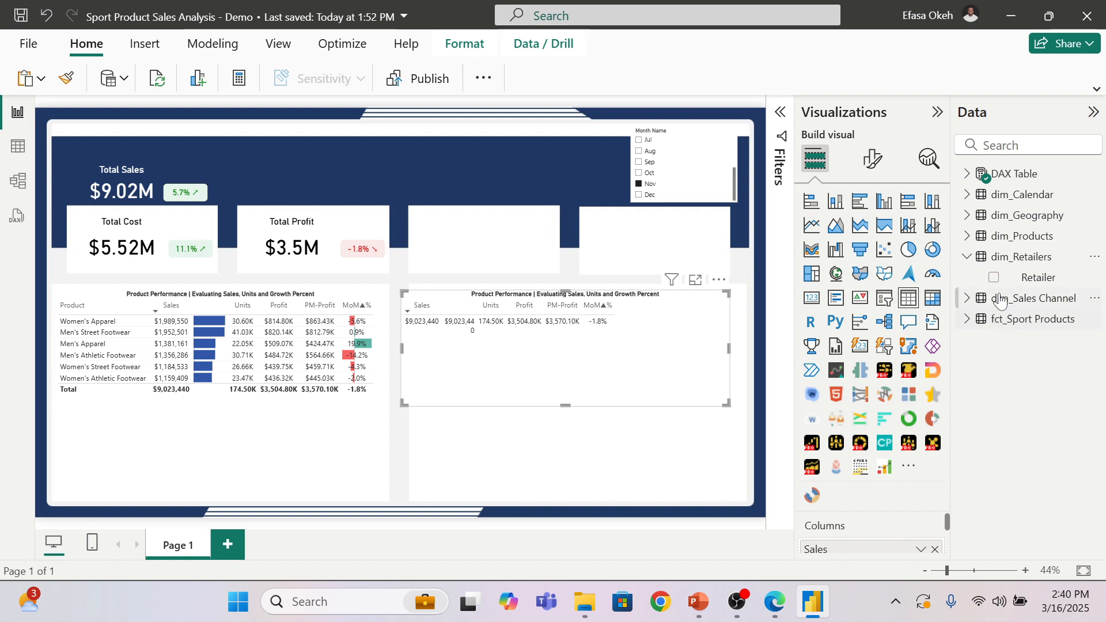
pyautogui.click(967, 259)
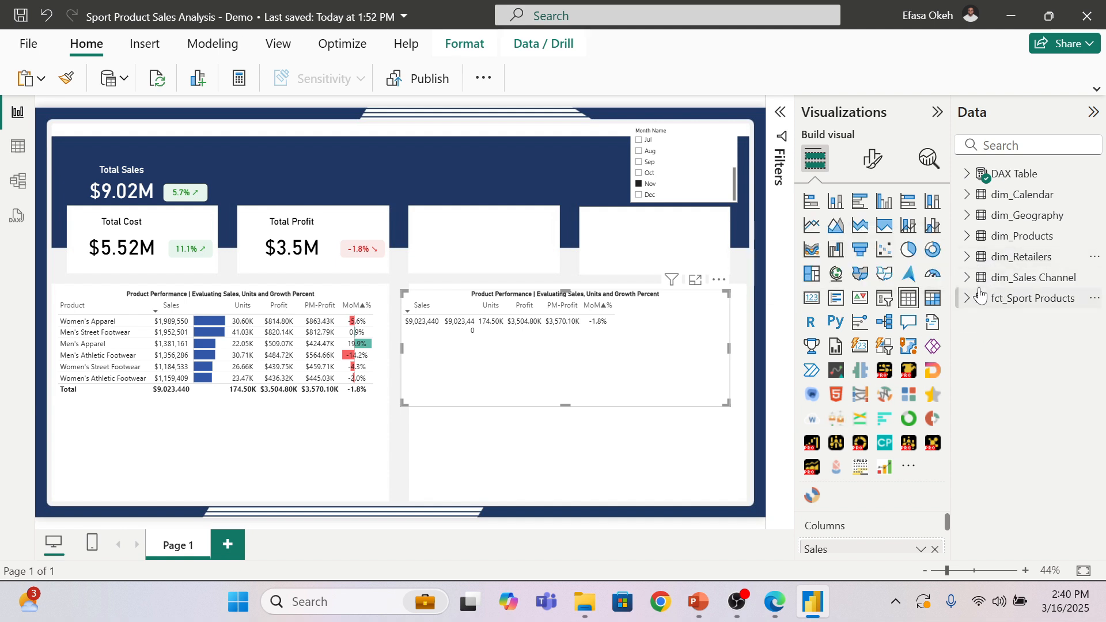
pyautogui.click(969, 278)
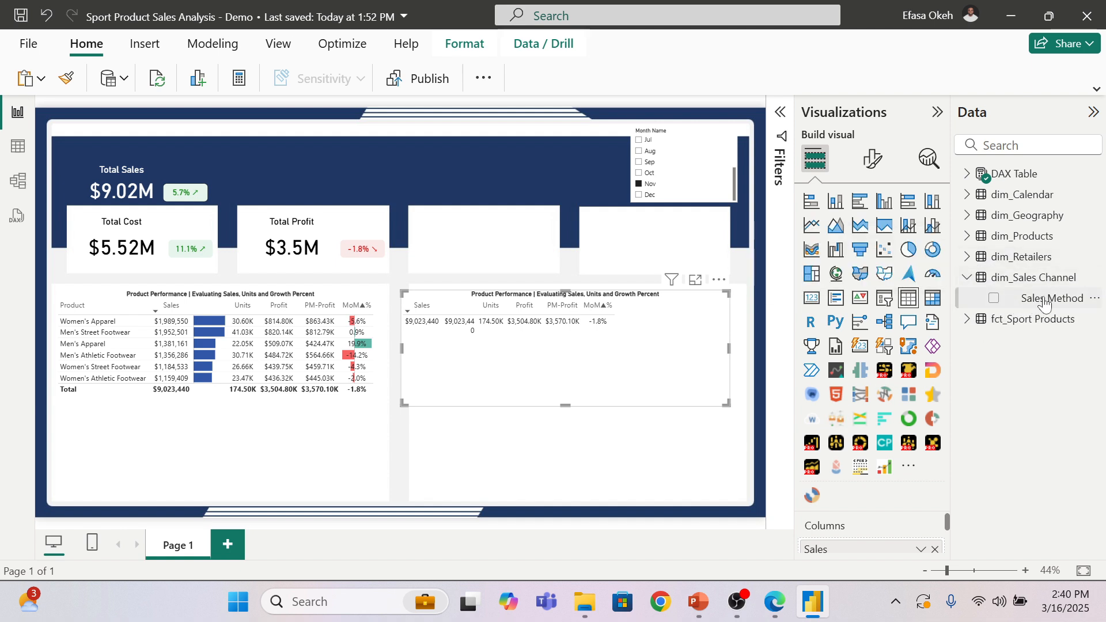
pyautogui.moveTo(1045, 304); pyautogui.dragTo(887, 540)
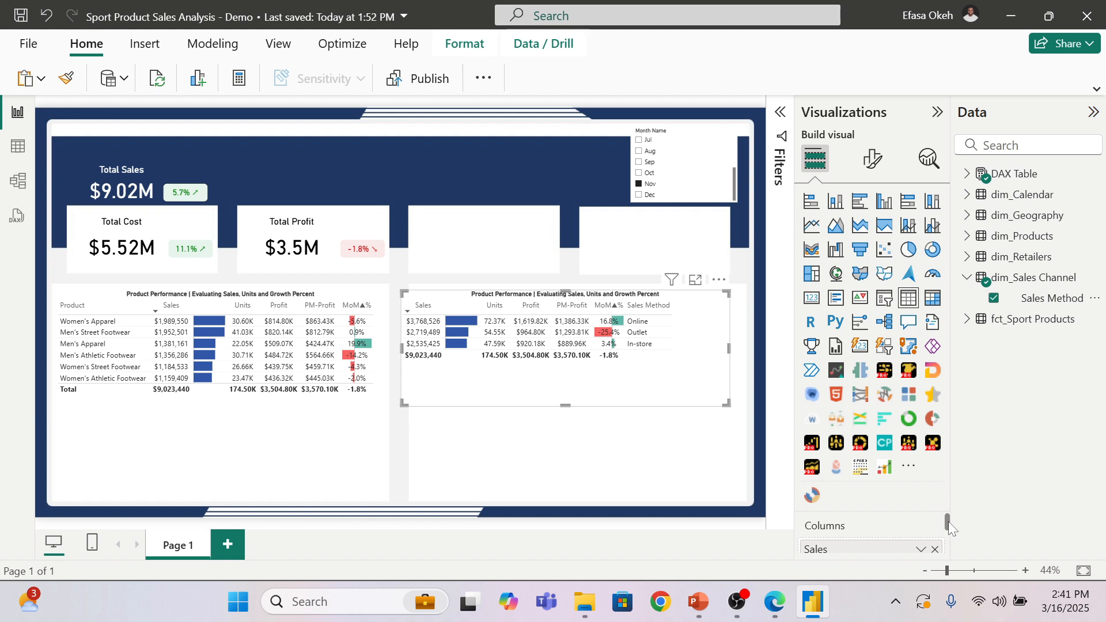
# Step: Reorder the copied table's fields so Sales Method becomes the first column, ahead of Sales
pyautogui.moveTo(947, 521); pyautogui.dragTo(947, 535)
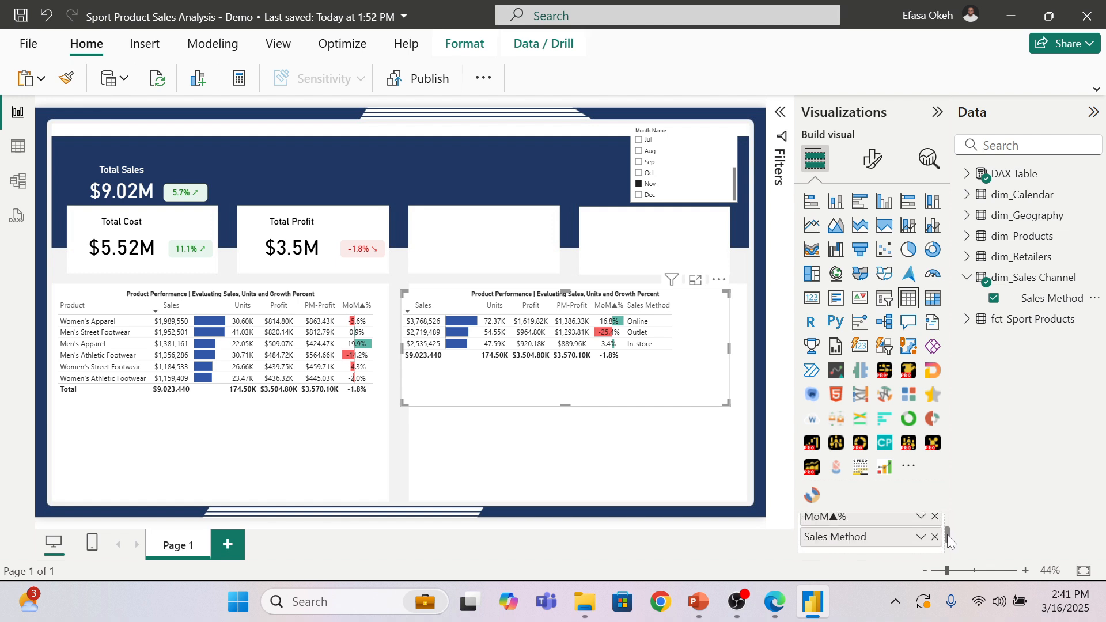
pyautogui.moveTo(874, 536); pyautogui.dragTo(874, 514)
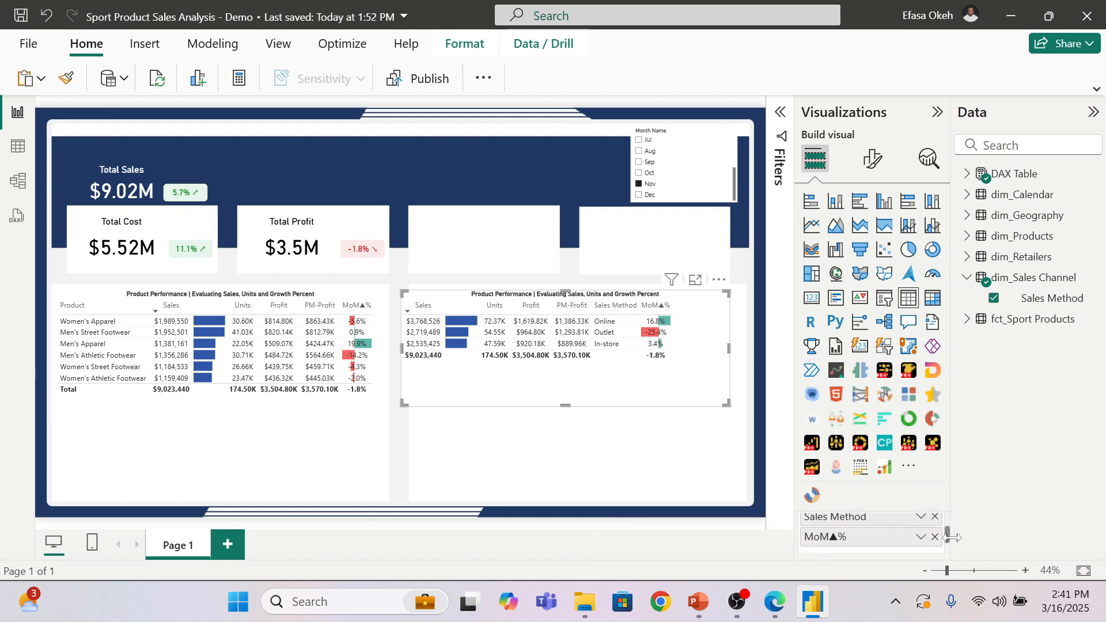
pyautogui.moveTo(945, 536); pyautogui.dragTo(945, 534)
pyautogui.moveTo(878, 530); pyautogui.dragTo(873, 523)
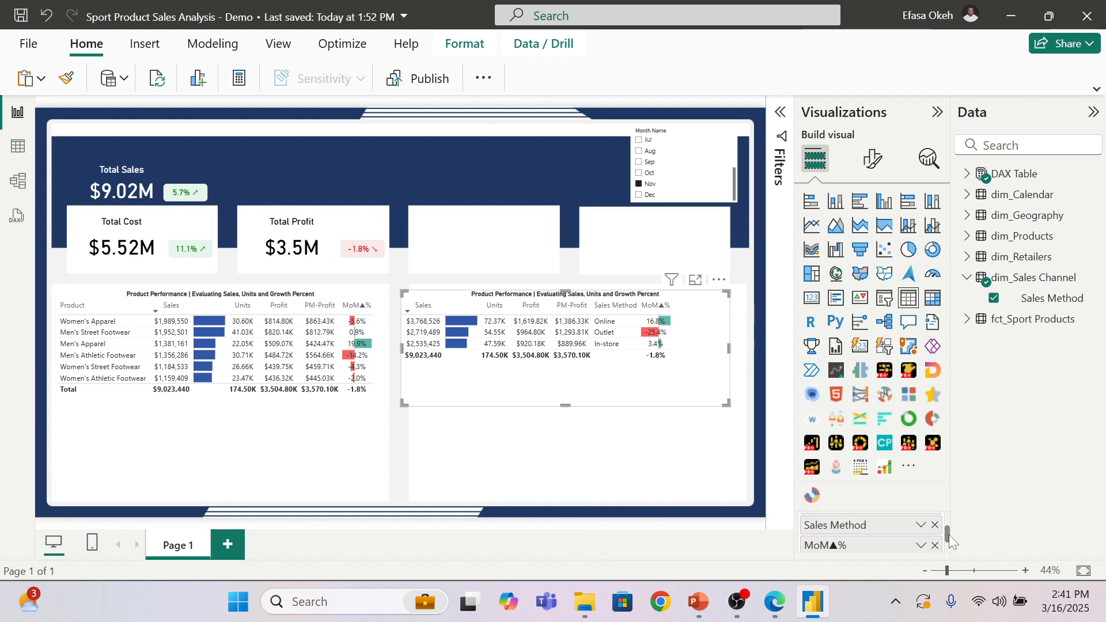
pyautogui.moveTo(948, 534); pyautogui.dragTo(944, 530)
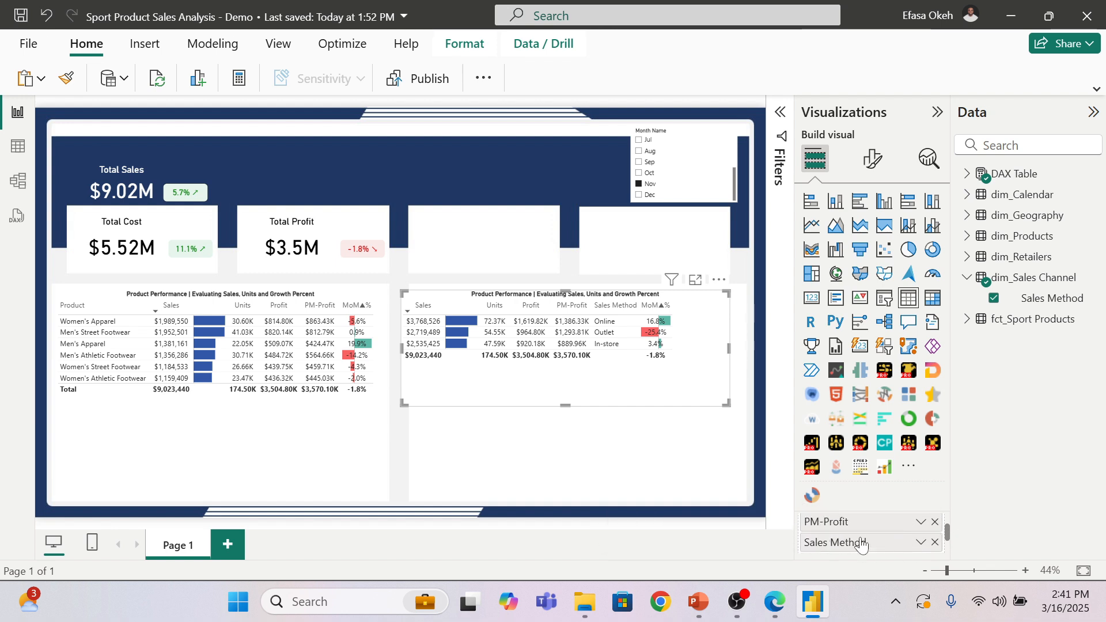
pyautogui.moveTo(861, 543); pyautogui.dragTo(862, 524)
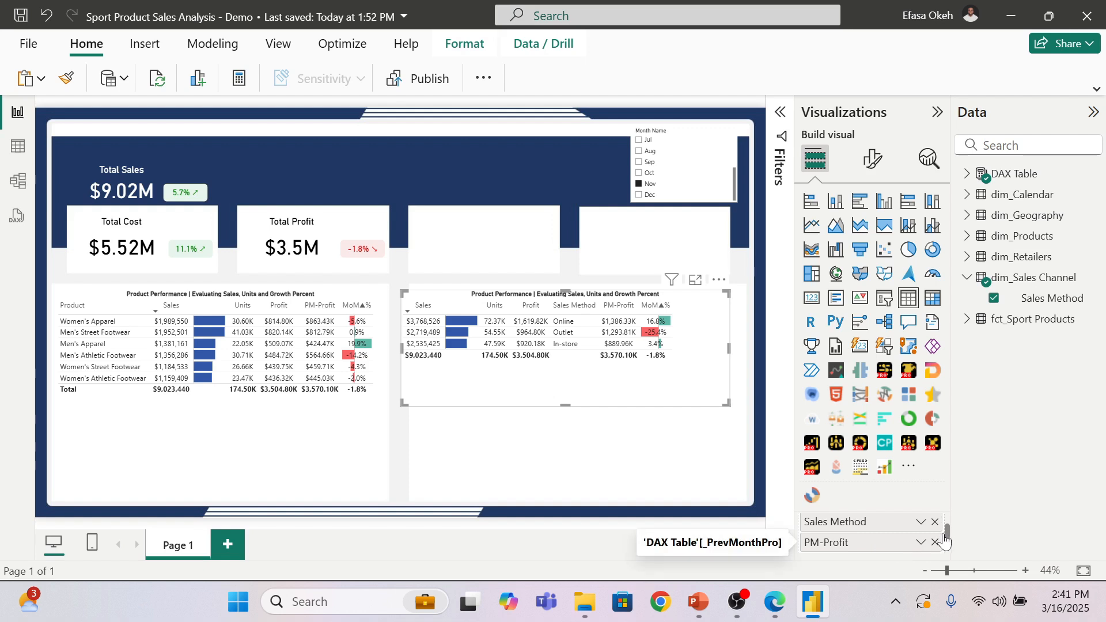
pyautogui.moveTo(945, 536); pyautogui.dragTo(944, 527)
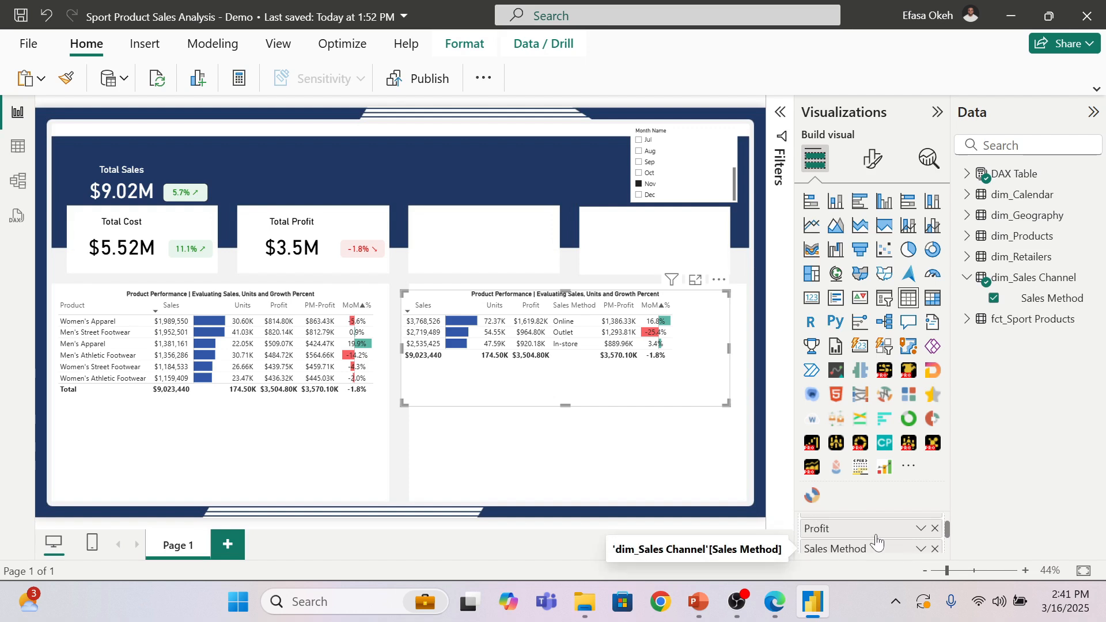
pyautogui.moveTo(876, 541); pyautogui.dragTo(863, 524)
pyautogui.moveTo(945, 526); pyautogui.dragTo(943, 527)
pyautogui.moveTo(877, 536); pyautogui.dragTo(867, 518)
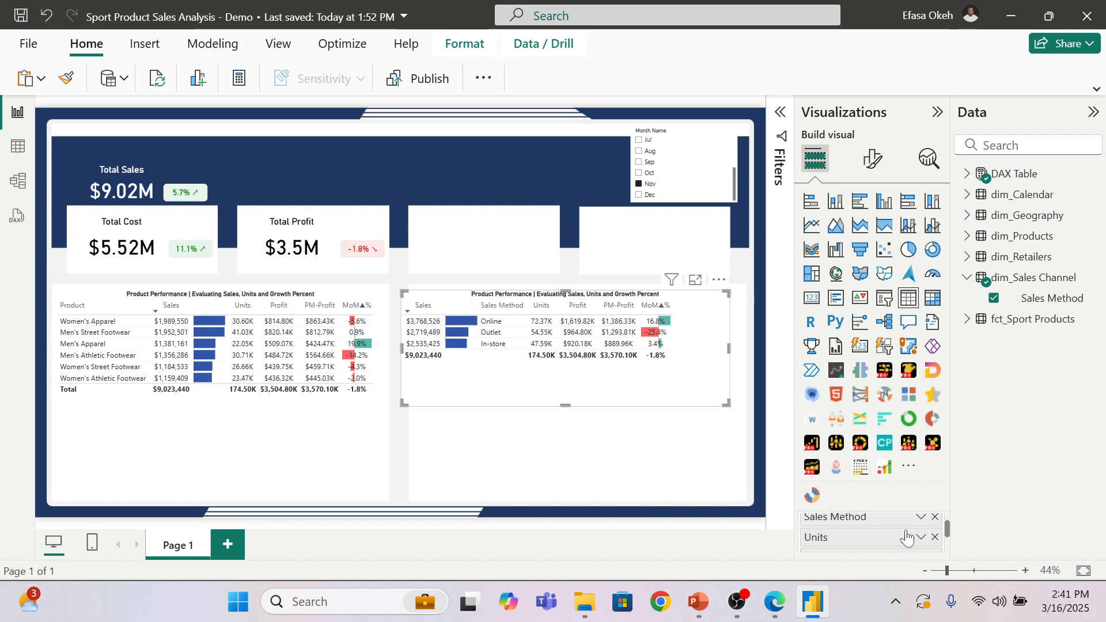
pyautogui.moveTo(946, 526); pyautogui.dragTo(944, 524)
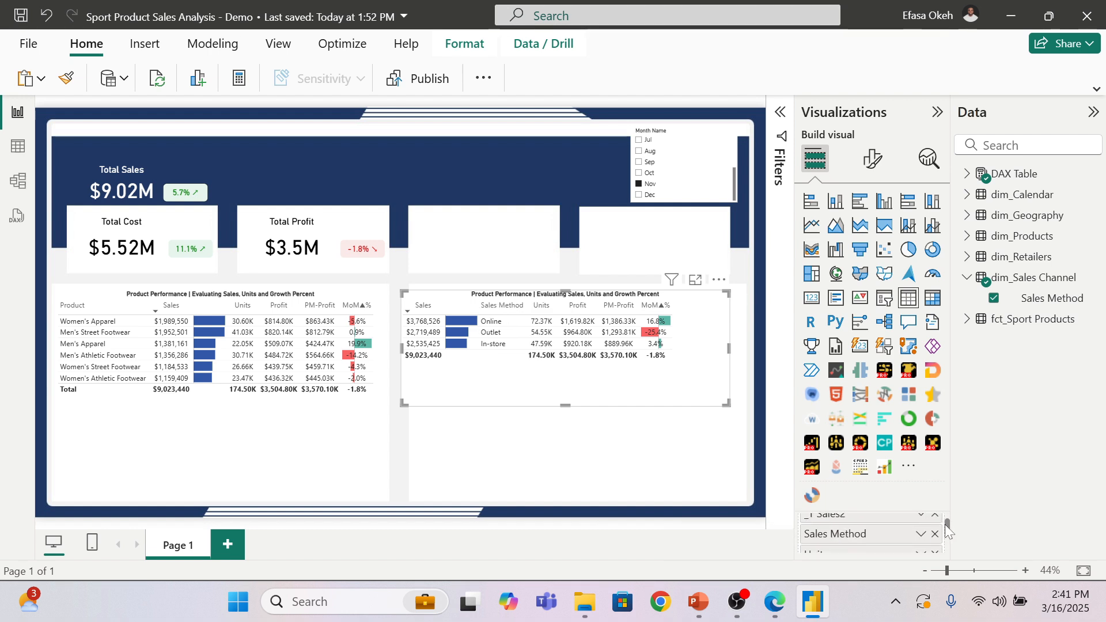
pyautogui.moveTo(876, 533); pyautogui.dragTo(867, 516)
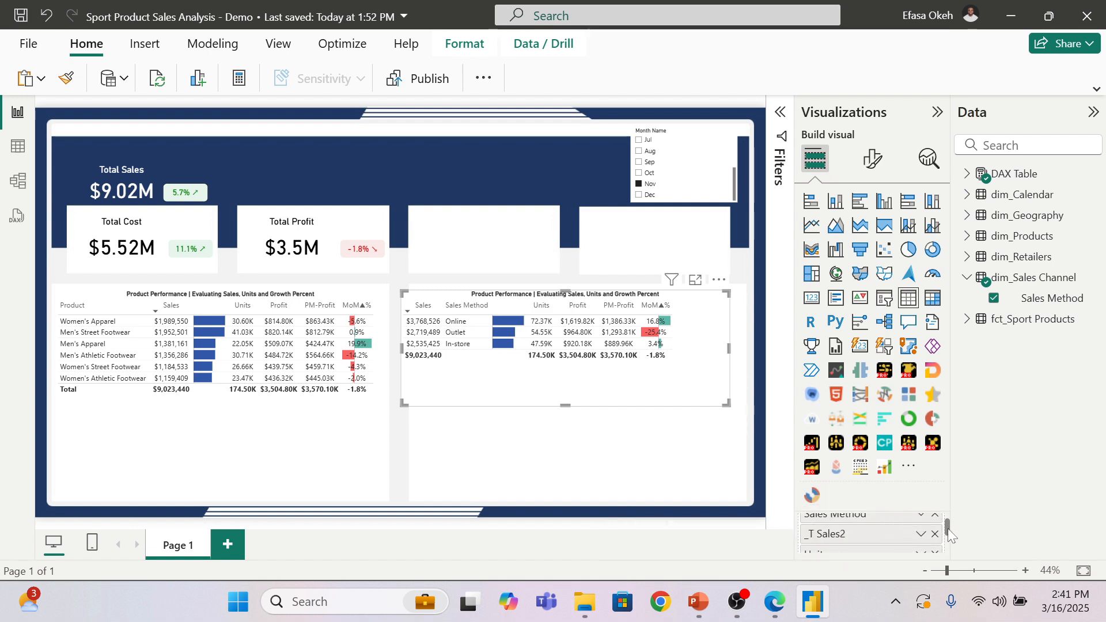
pyautogui.moveTo(948, 527); pyautogui.dragTo(946, 524)
pyautogui.moveTo(884, 548); pyautogui.dragTo(866, 529)
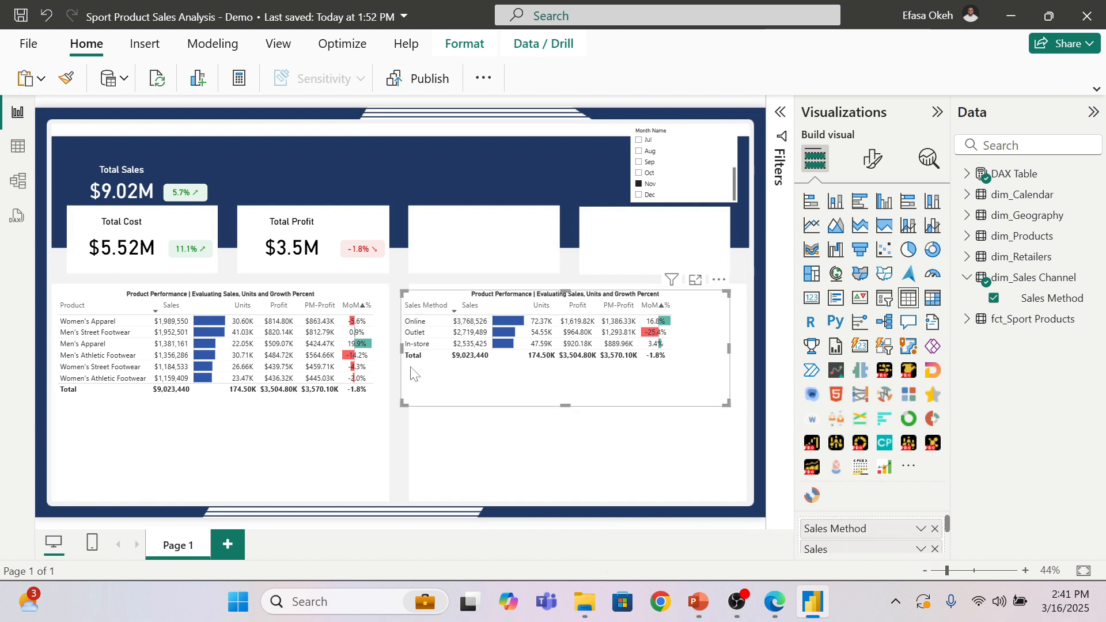
# Step: Shrink the sales-method table and move it into the empty space directly beneath the product table
pyautogui.moveTo(727, 404); pyautogui.dragTo(700, 380)
pyautogui.moveTo(695, 316); pyautogui.dragTo(346, 407)
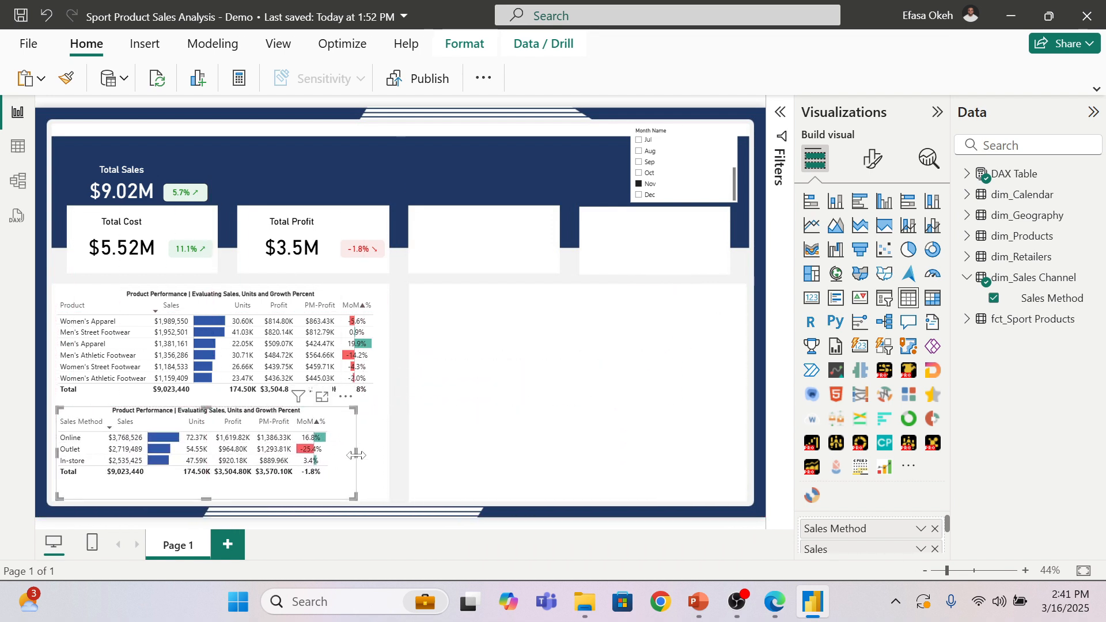
pyautogui.click(370, 461)
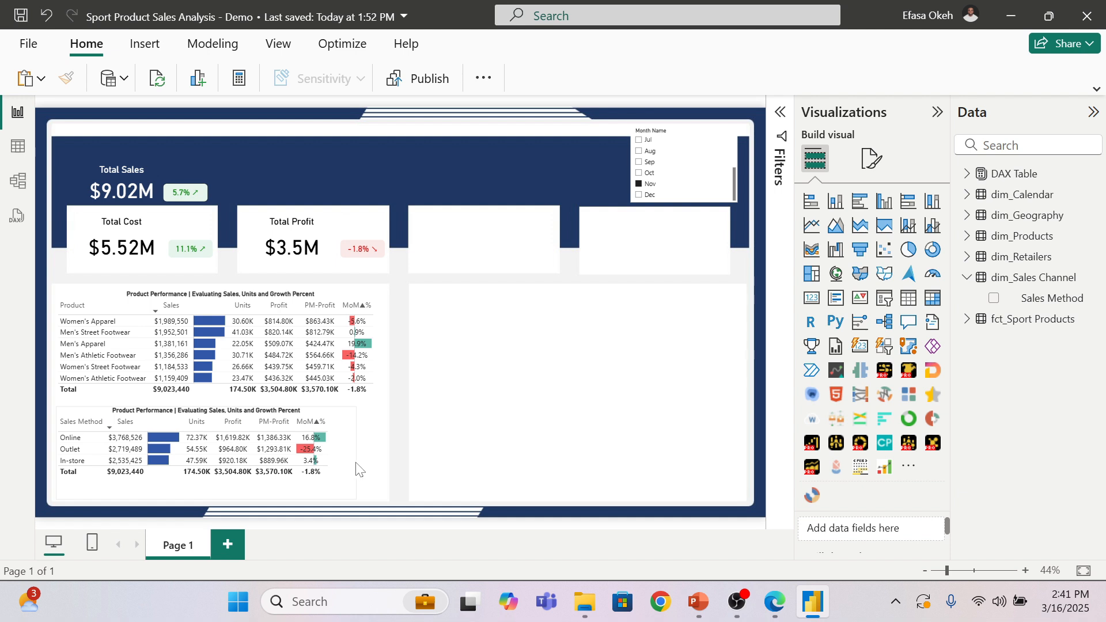
pyautogui.moveTo(357, 470); pyautogui.dragTo(331, 457)
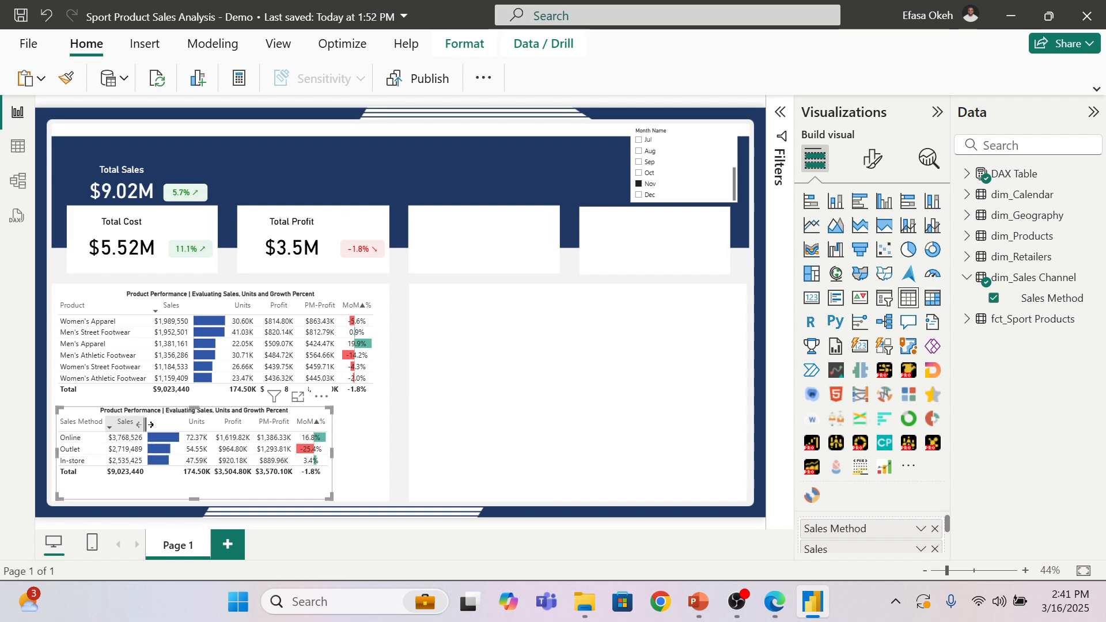
# Step: Adjust the sales-method table's column widths and frame so its columns line up with the product table above, and trim its height
pyautogui.moveTo(146, 424); pyautogui.dragTo(148, 426)
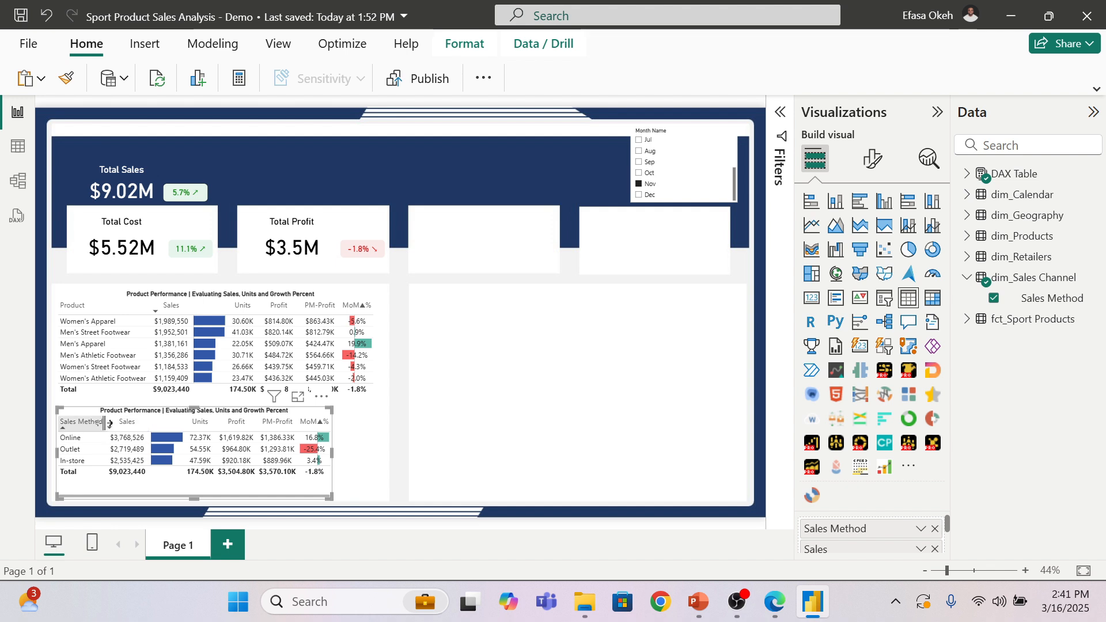
pyautogui.moveTo(106, 426); pyautogui.dragTo(149, 428)
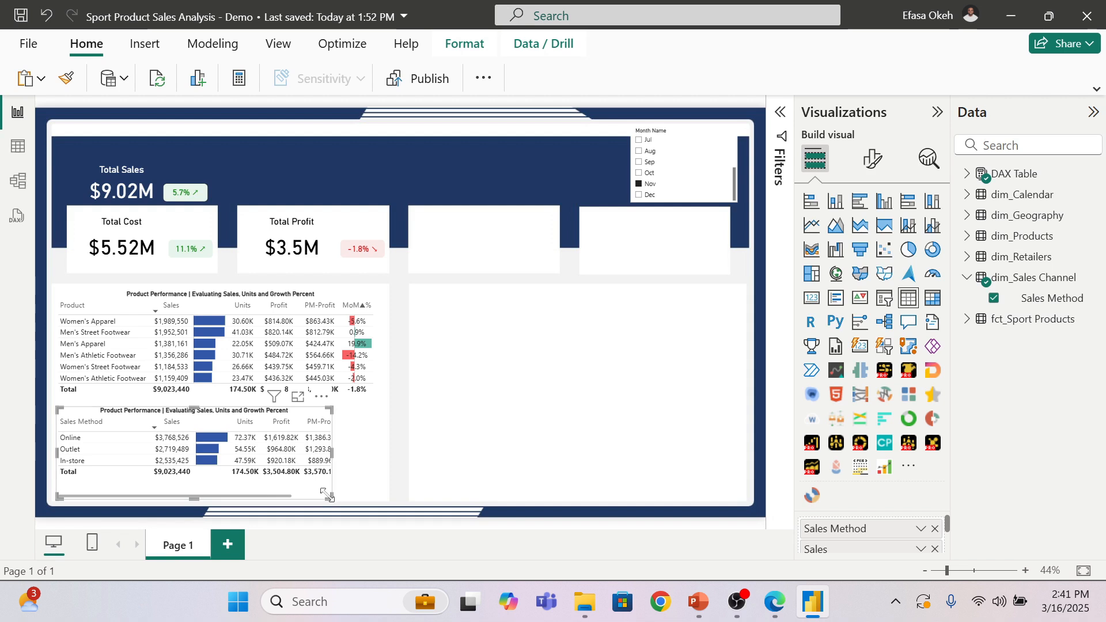
pyautogui.moveTo(330, 497); pyautogui.dragTo(387, 505)
pyautogui.click(412, 475)
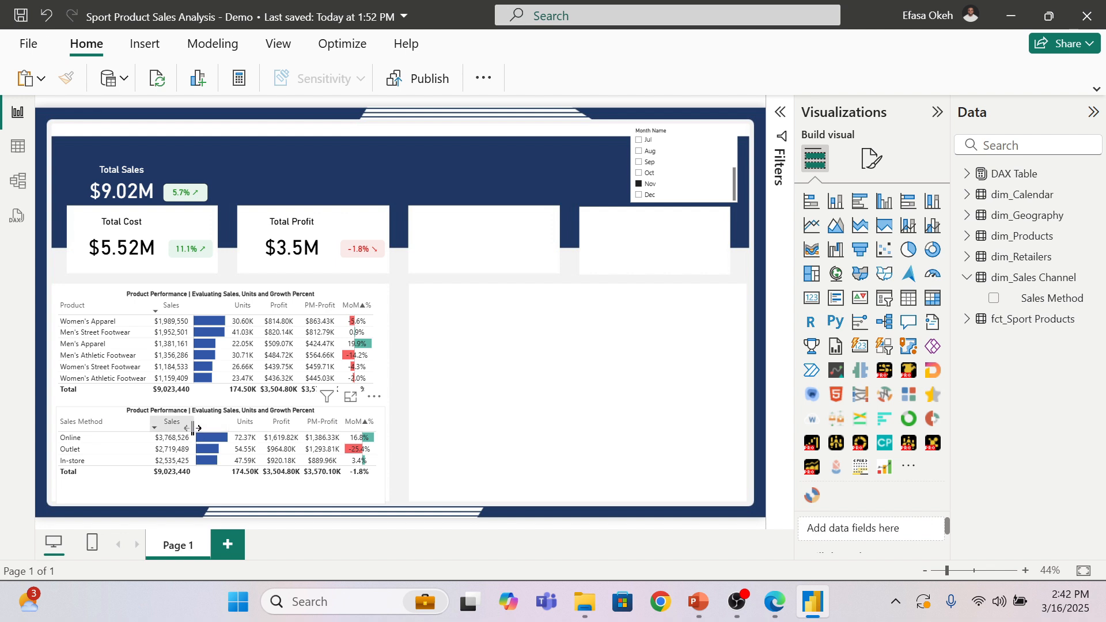
pyautogui.moveTo(192, 427)
pyautogui.mouseDown()
pyautogui.moveTo(151, 424)
pyautogui.moveTo(188, 430)
pyautogui.mouseUp()
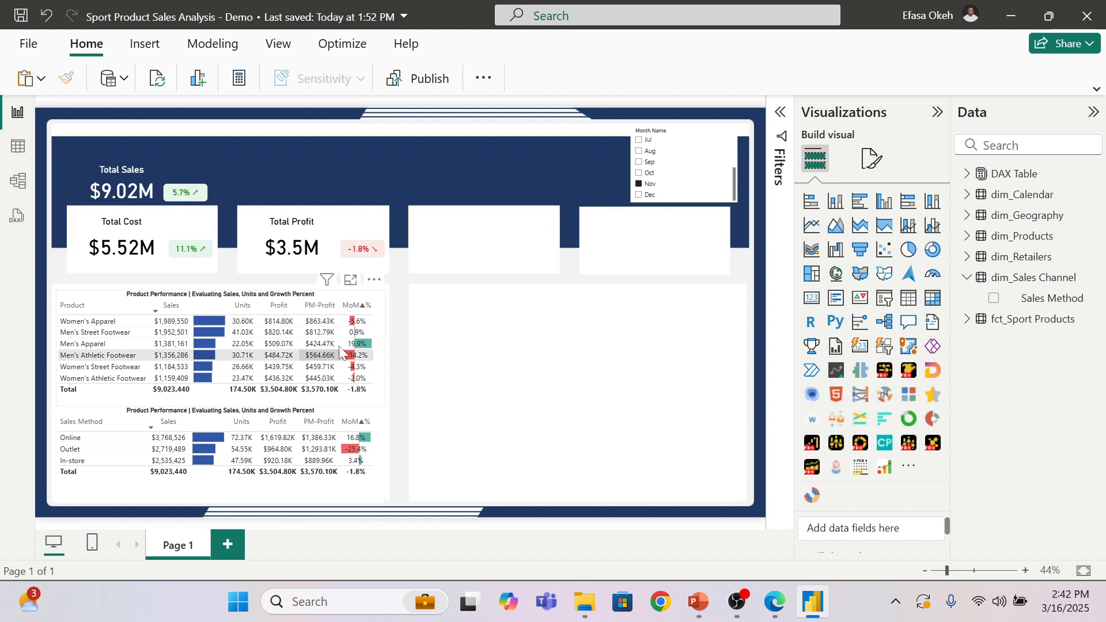
pyautogui.click(382, 505)
pyautogui.moveTo(382, 503); pyautogui.dragTo(381, 488)
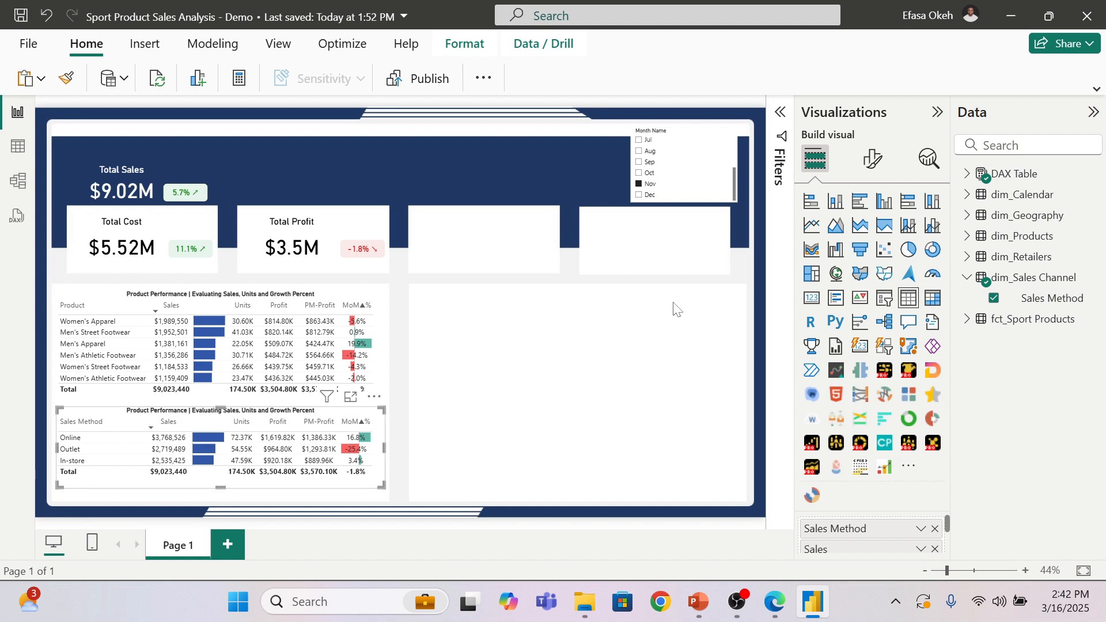
# Step: Change the sales-method table's title to "Channel Performance | Evaluating Sales, Units and Growth Percent"
pyautogui.click(869, 167)
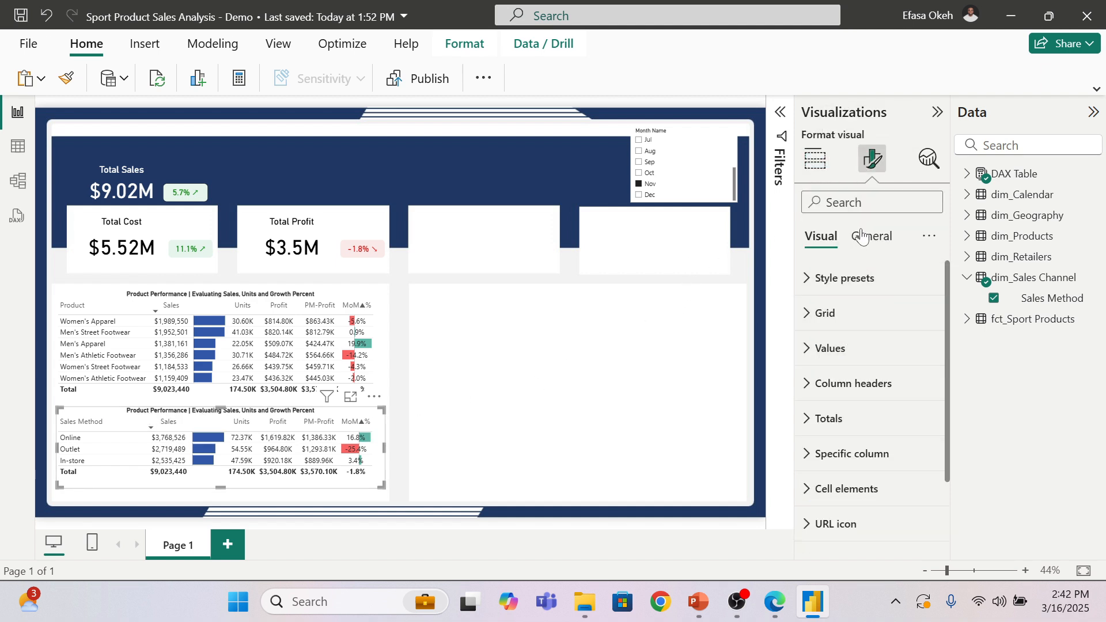
pyautogui.click(870, 236)
pyautogui.click(834, 315)
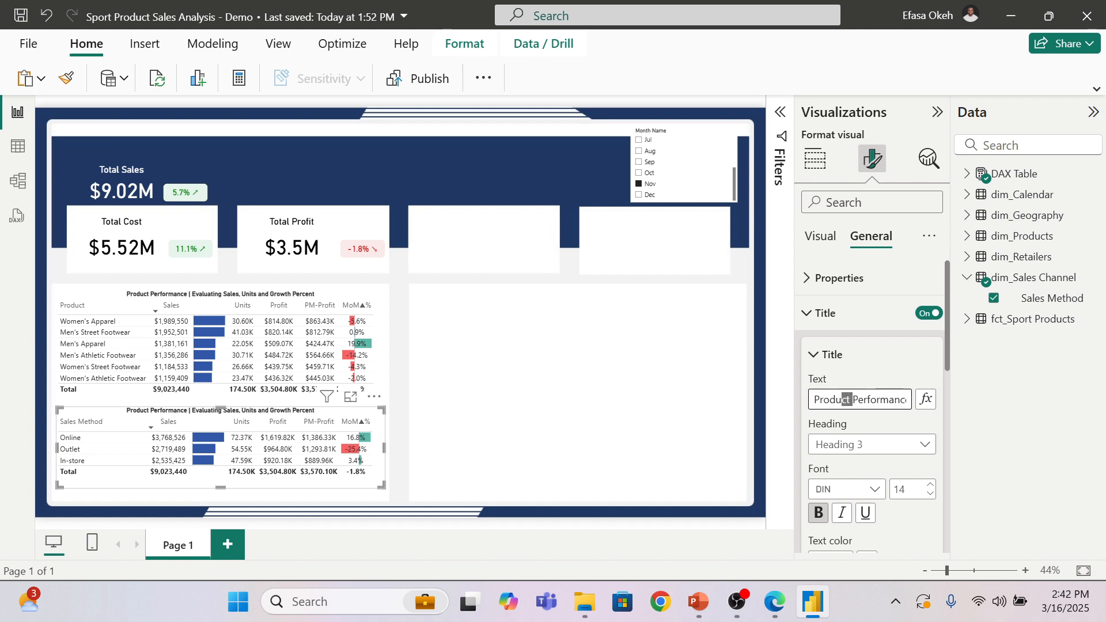
pyautogui.doubleClick(830, 399)
pyautogui.write('Channel')
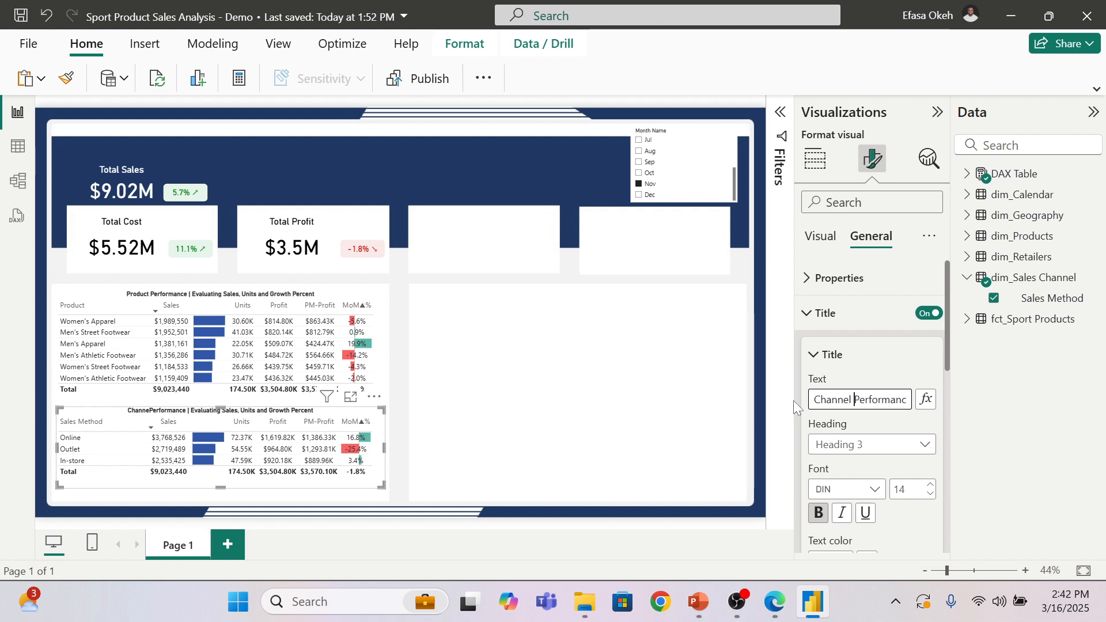
pyautogui.click(403, 457)
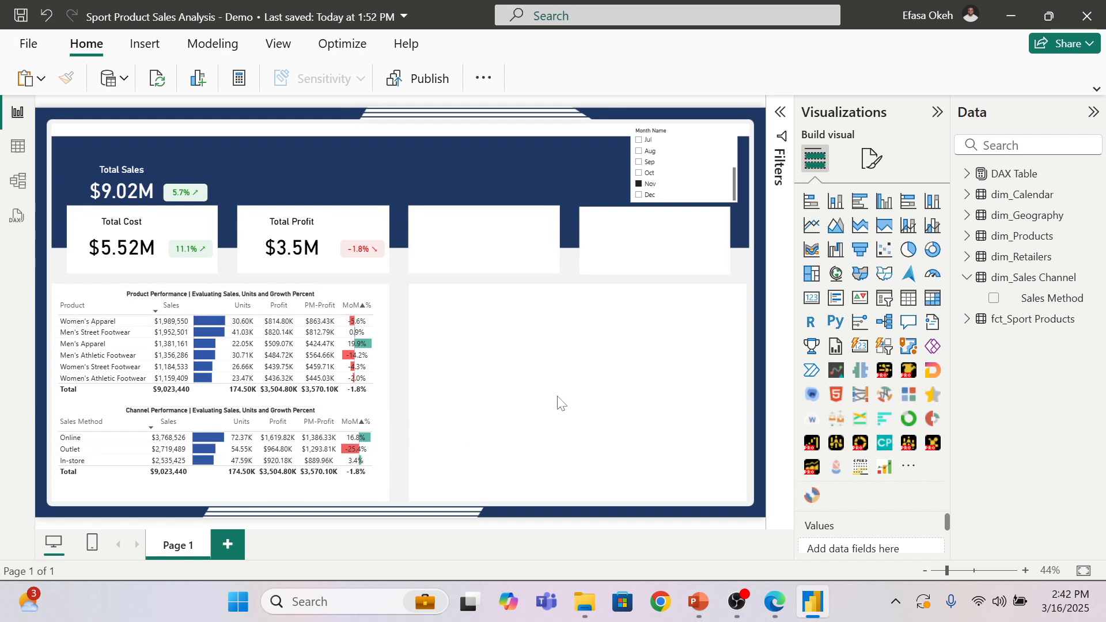
# Step: Check how the cards and both tables respond to Sep and Oct in the month slicer, and return to Nov
pyautogui.click(649, 162)
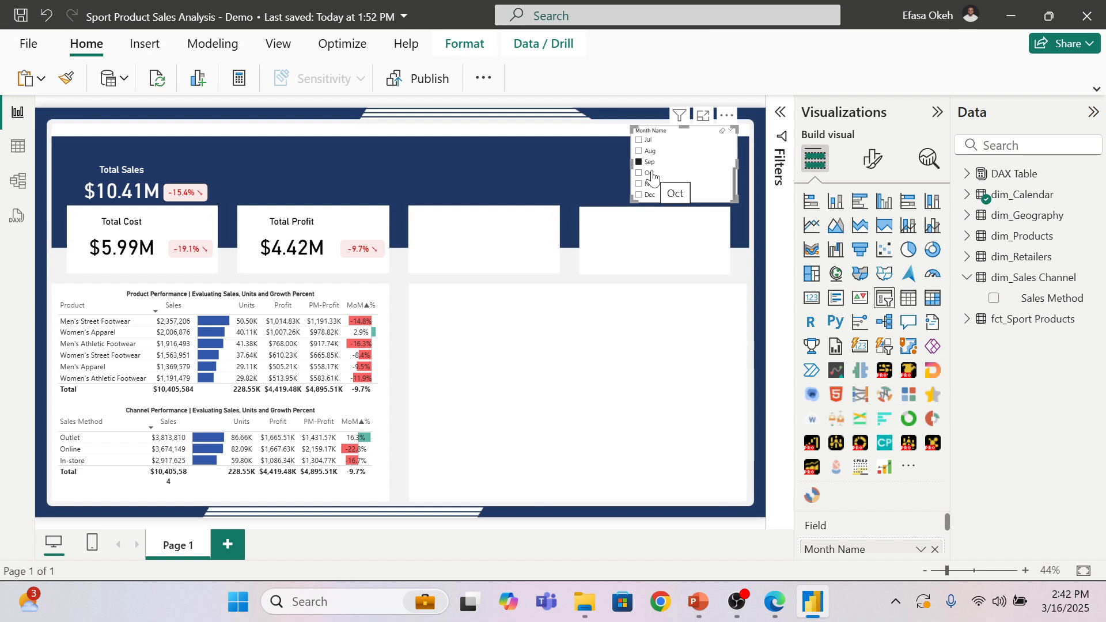
pyautogui.click(651, 174)
pyautogui.click(651, 183)
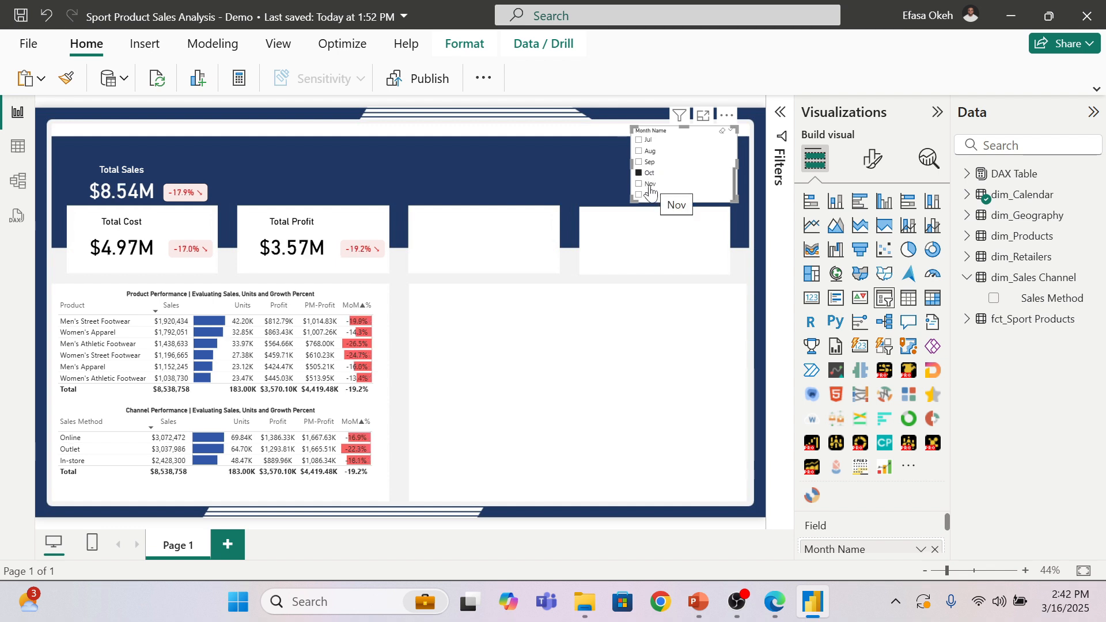
pyautogui.click(558, 184)
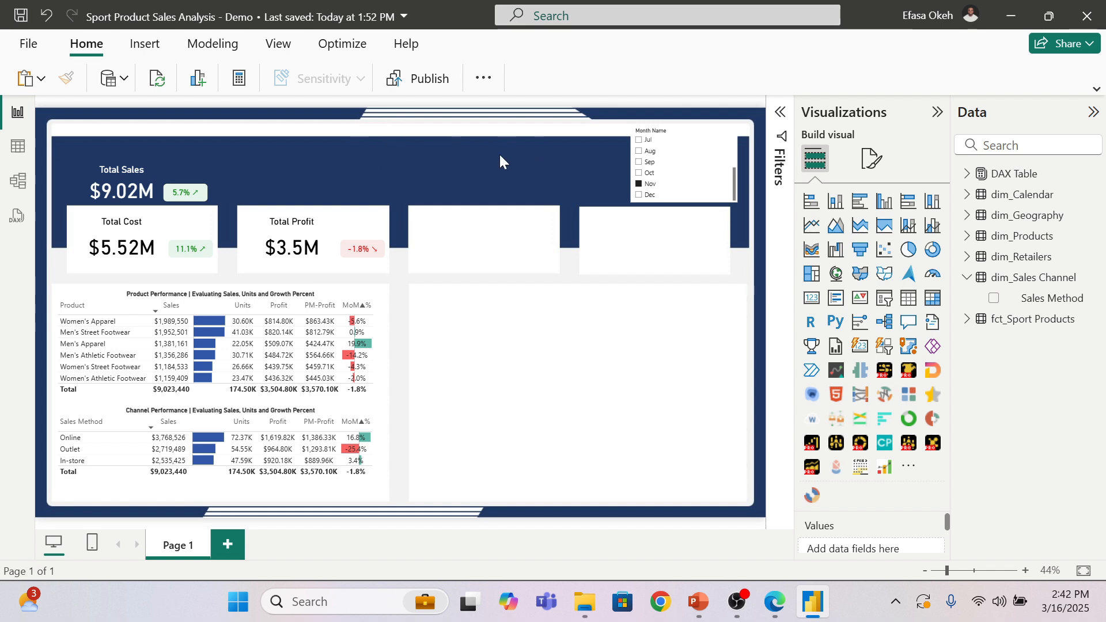
# Step: Insert a text box reading "VS PM" and format its text in DIN at size 14
pyautogui.click(1095, 90)
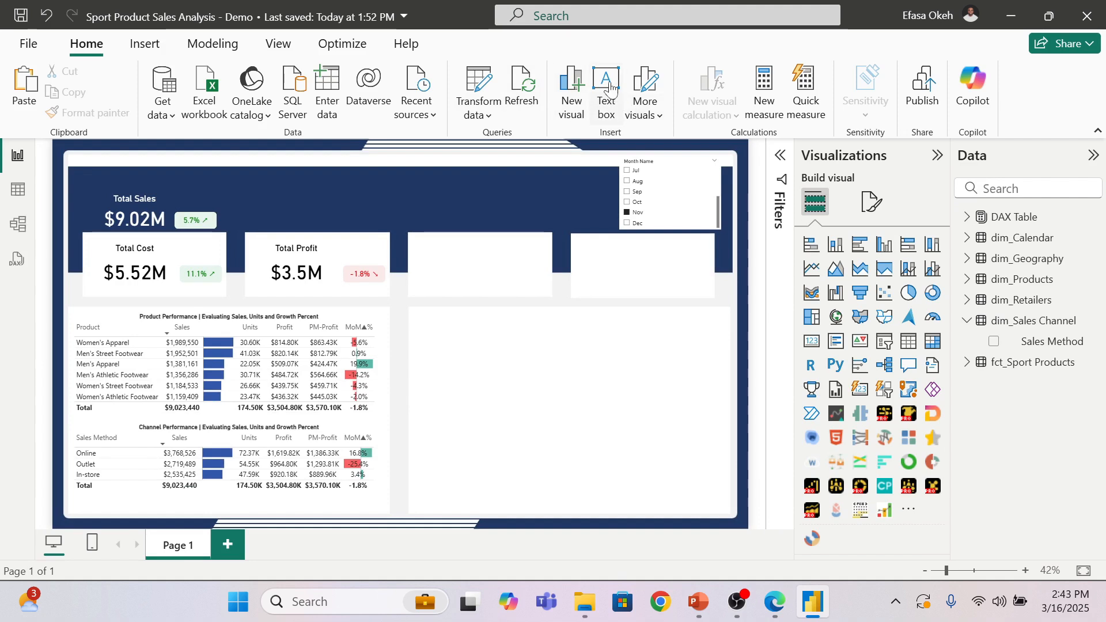
pyautogui.click(606, 87)
pyautogui.click(103, 162)
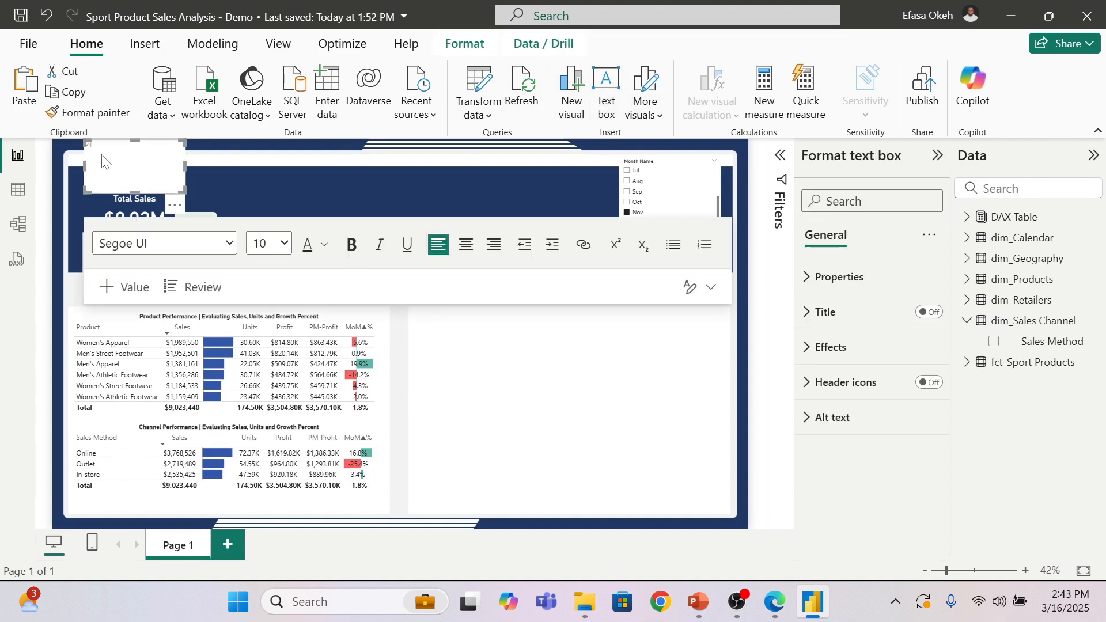
pyautogui.write('VS PM')
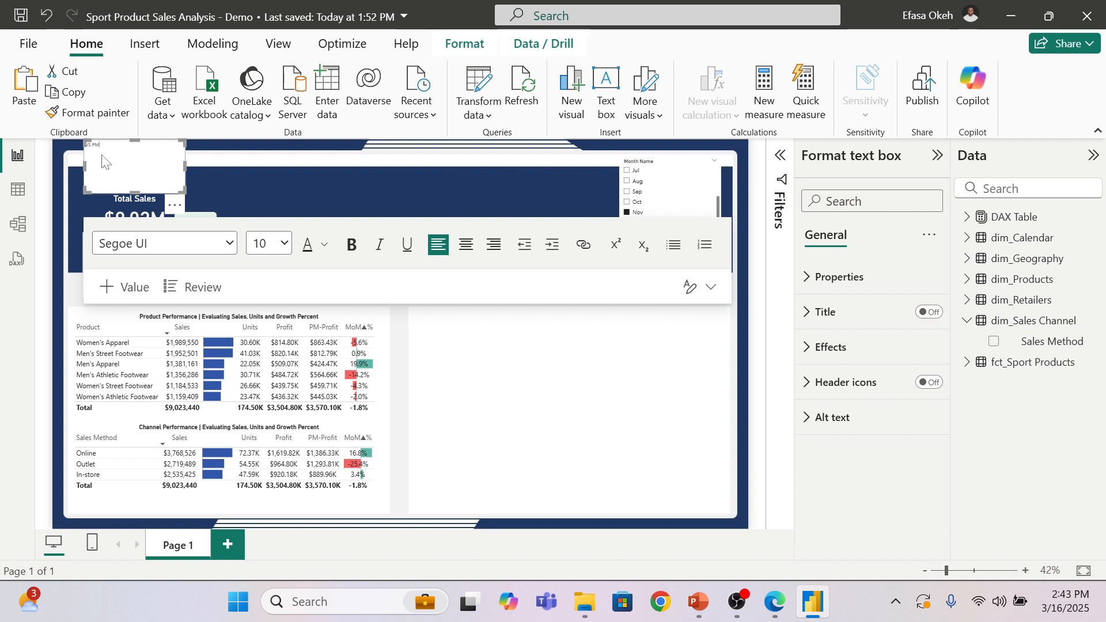
pyautogui.hotkey('ctrl', 'a')
pyautogui.click(271, 243)
pyautogui.click(265, 408)
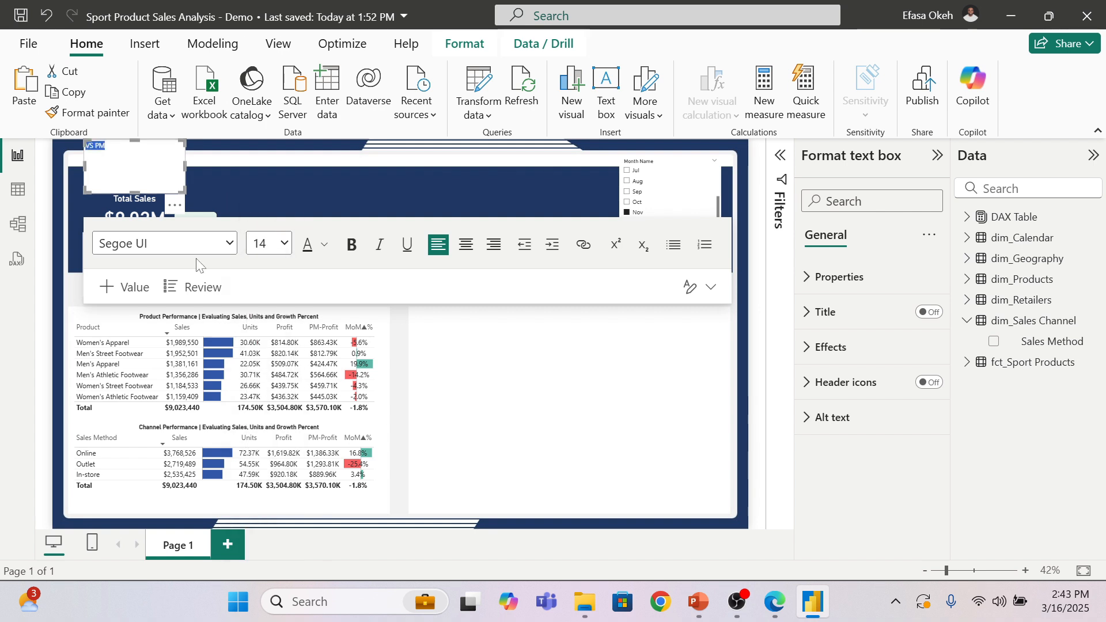
pyautogui.click(188, 244)
pyautogui.click(149, 473)
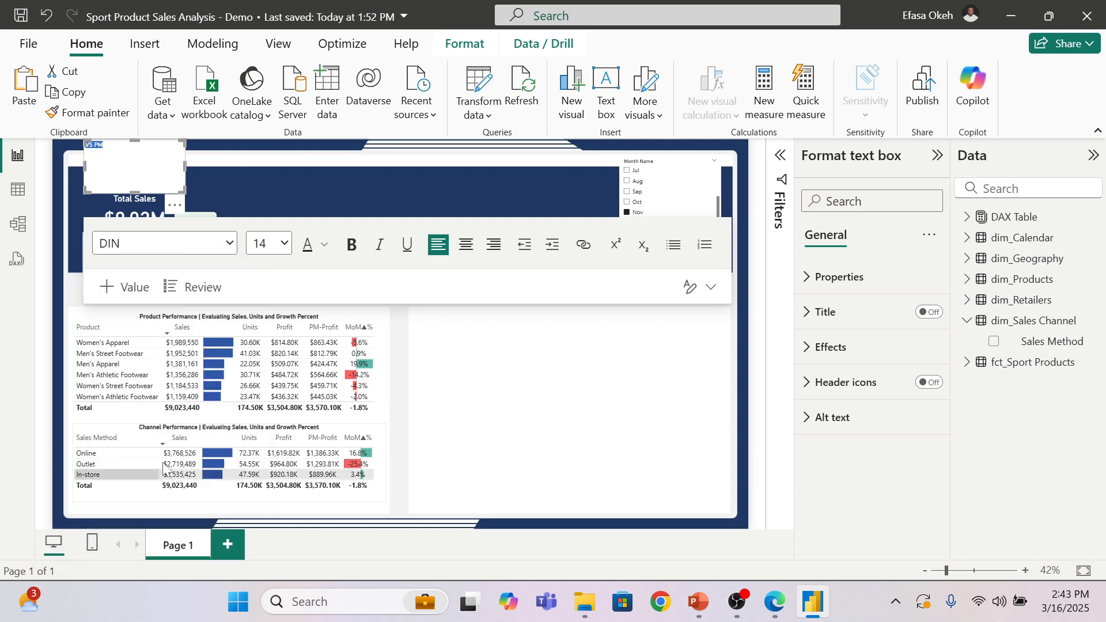
pyautogui.click(403, 202)
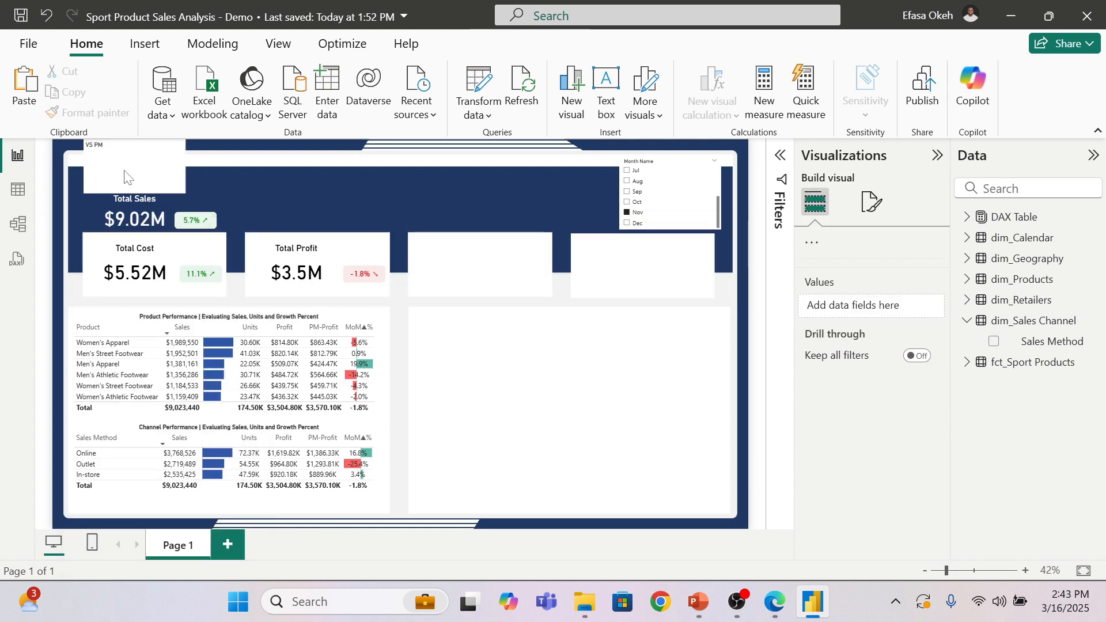
# Step: Shrink the VS PM text box, place it beneath the Total Profit card's percentage badge, and turn off its background
pyautogui.click(141, 174)
pyautogui.moveTo(184, 192); pyautogui.dragTo(377, 320)
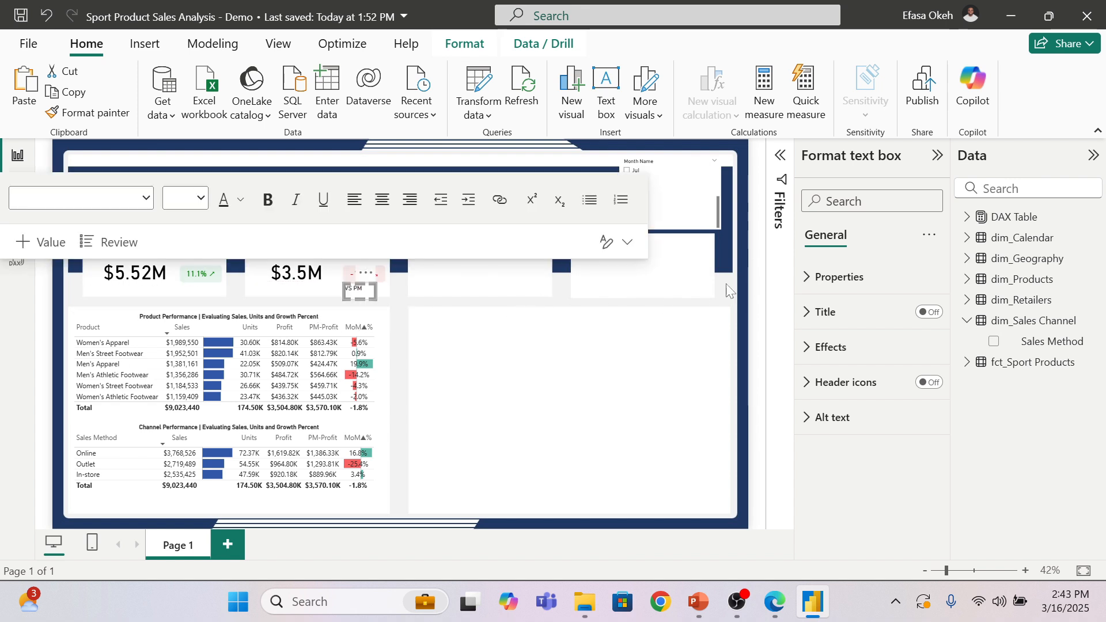
pyautogui.click(831, 347)
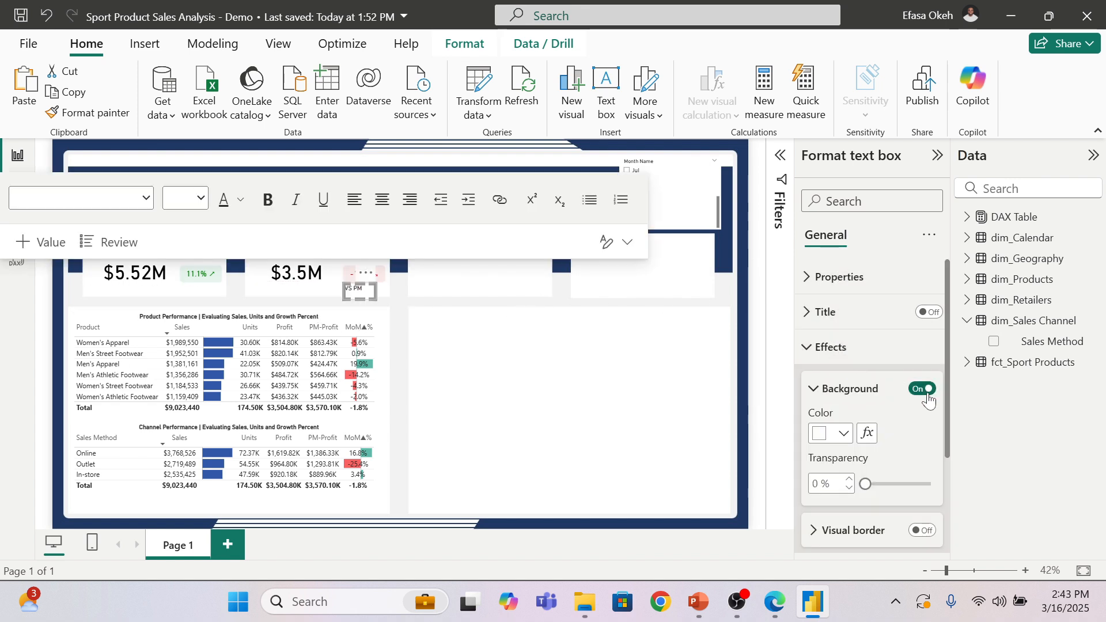
pyautogui.click(366, 299)
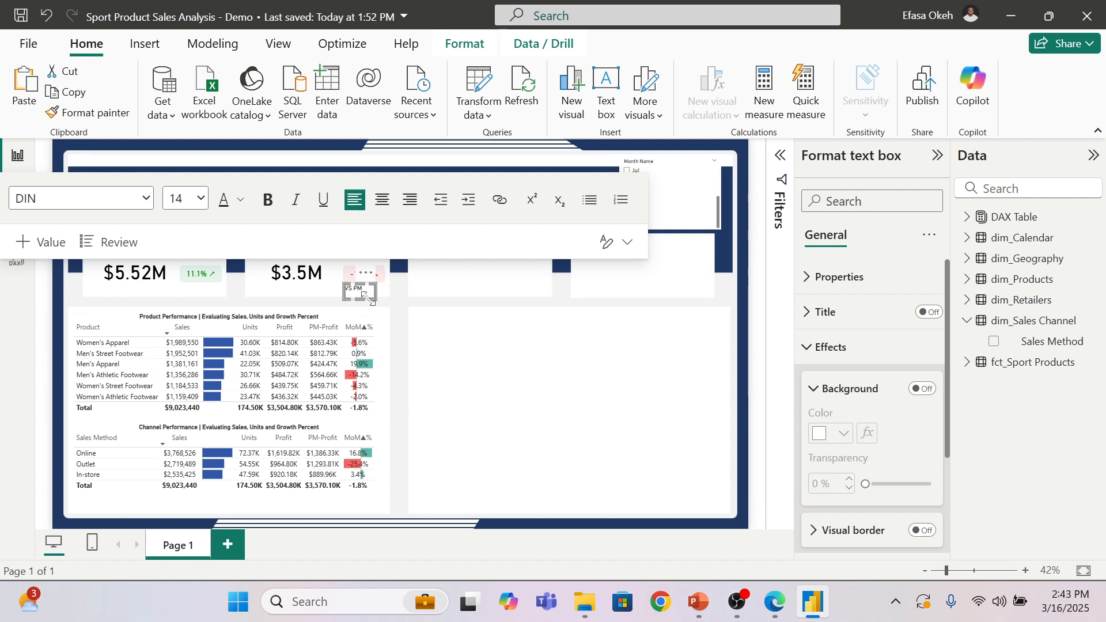
pyautogui.click(366, 300)
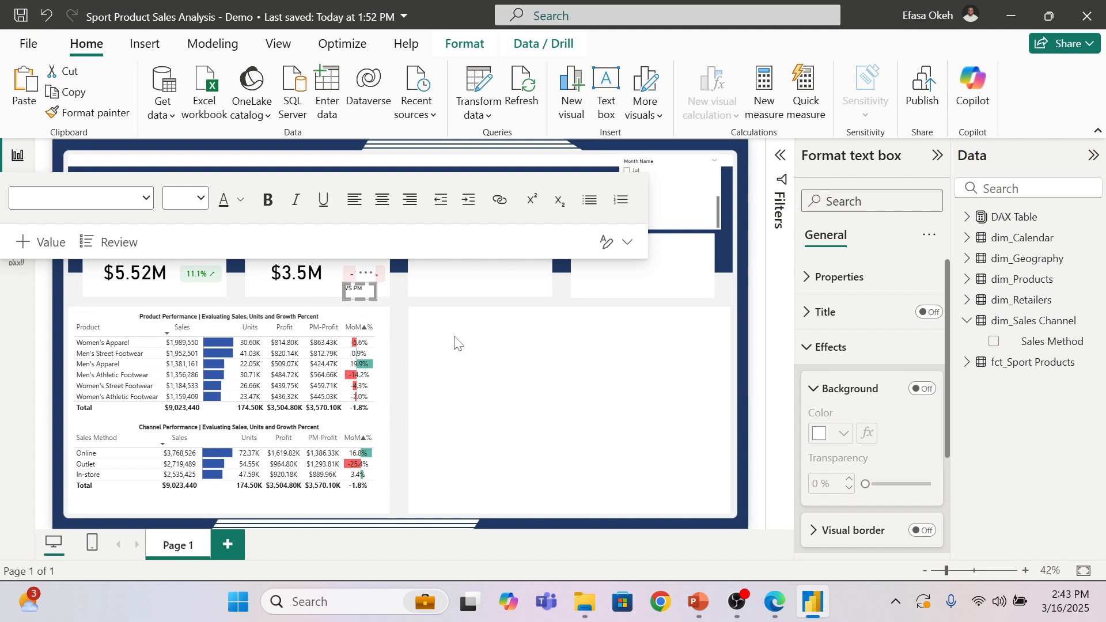
# Step: Position the duplicate VS PM text box beneath the Total Cost badge and centre the original beneath the Total Profit badge
pyautogui.moveTo(372, 284); pyautogui.dragTo(212, 278)
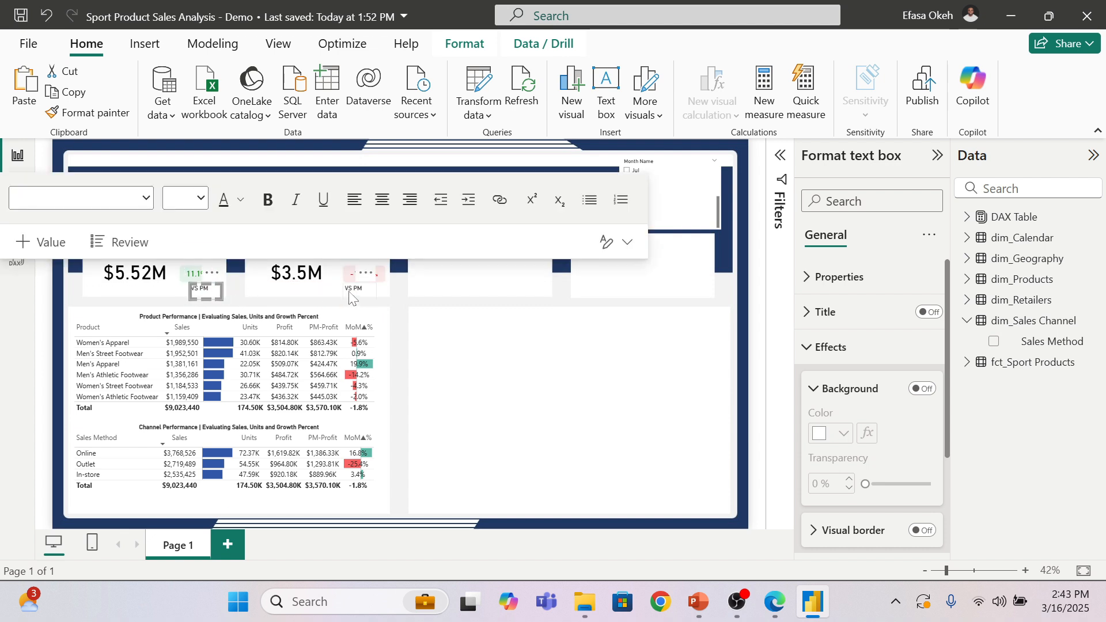
pyautogui.click(367, 296)
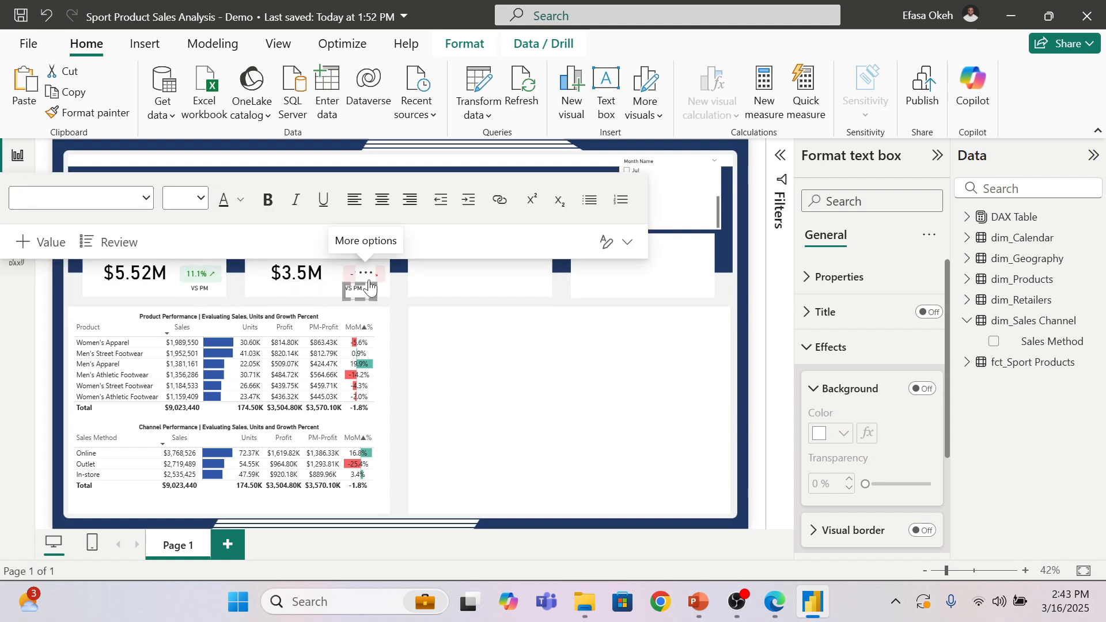
pyautogui.moveTo(364, 282); pyautogui.dragTo(381, 283)
pyautogui.click(435, 294)
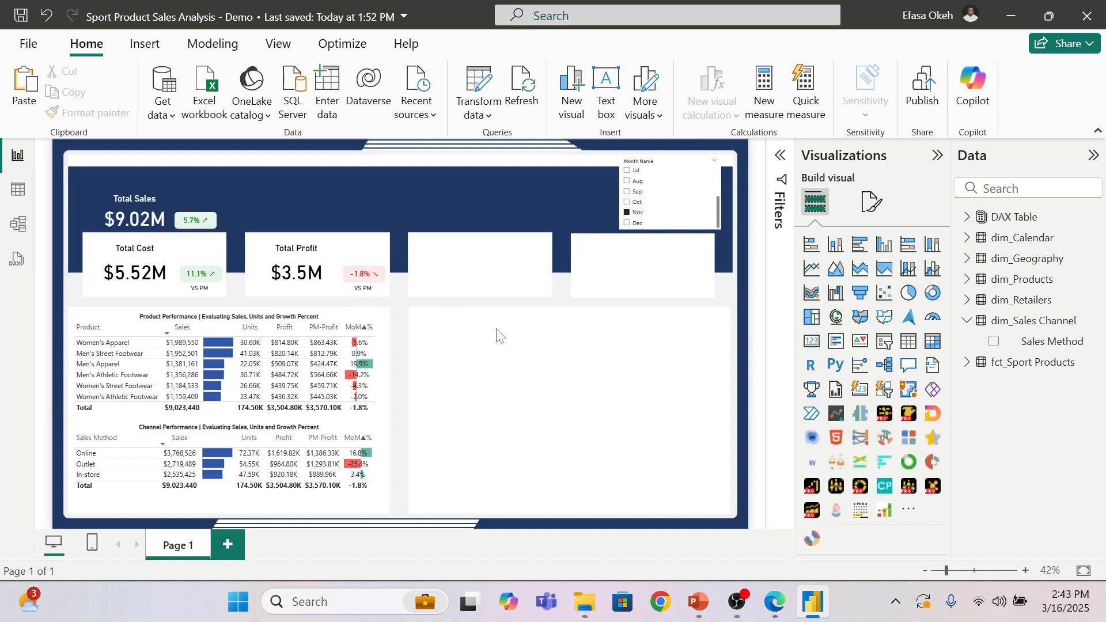
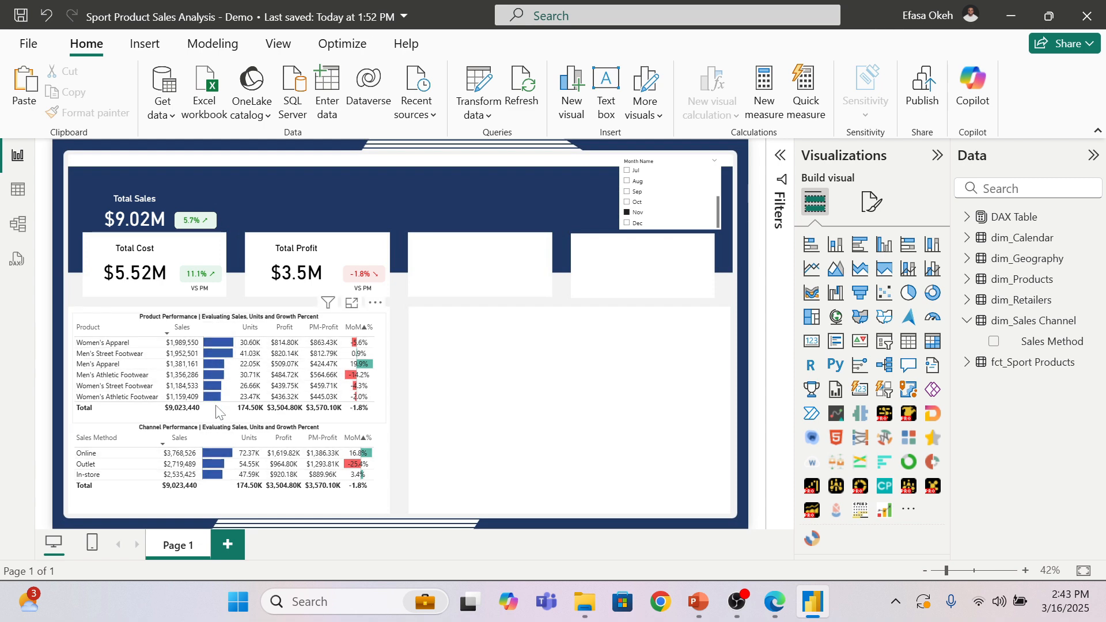
# Step: Switch to PowerPoint, copy the hex code of the header shape's dark blue fill, and return to Power BI
pyautogui.click(698, 601)
pyautogui.click(622, 225)
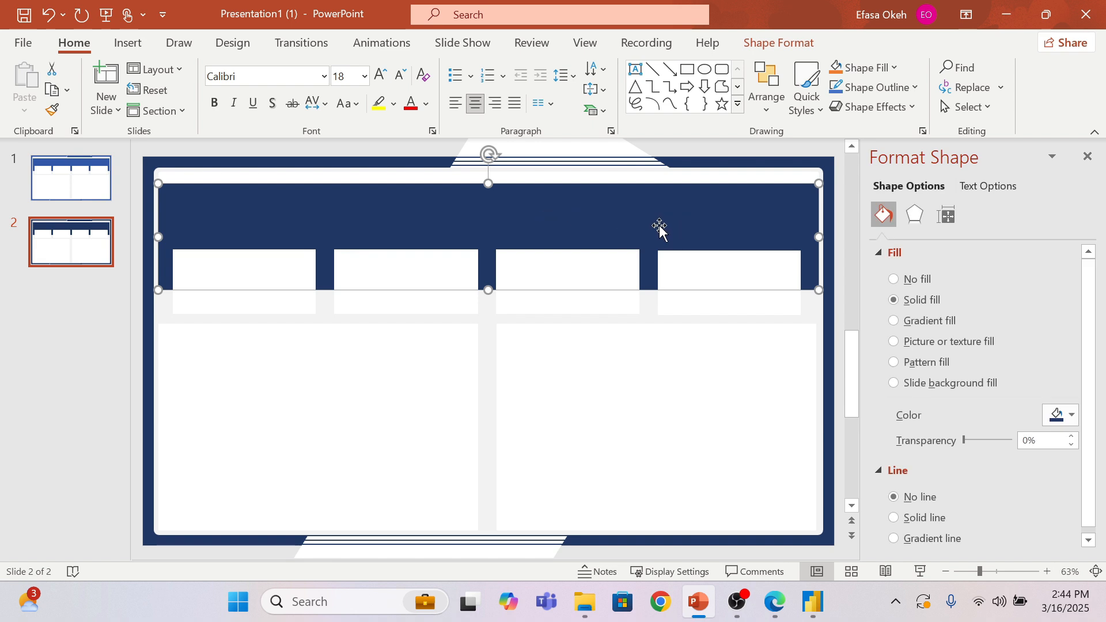
pyautogui.click(1070, 415)
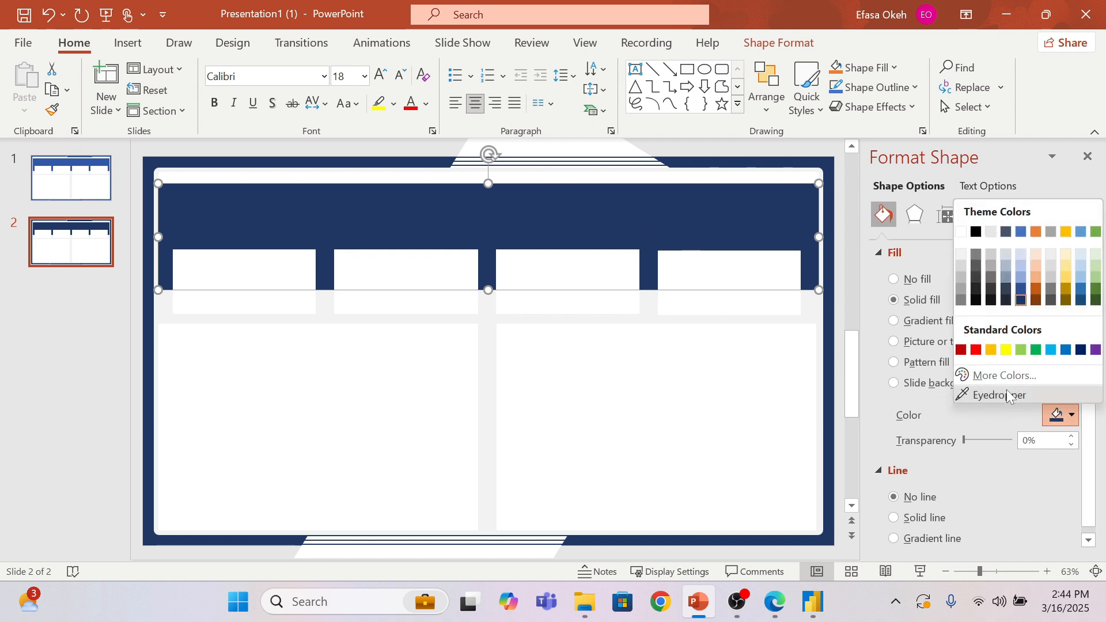
pyautogui.click(1005, 376)
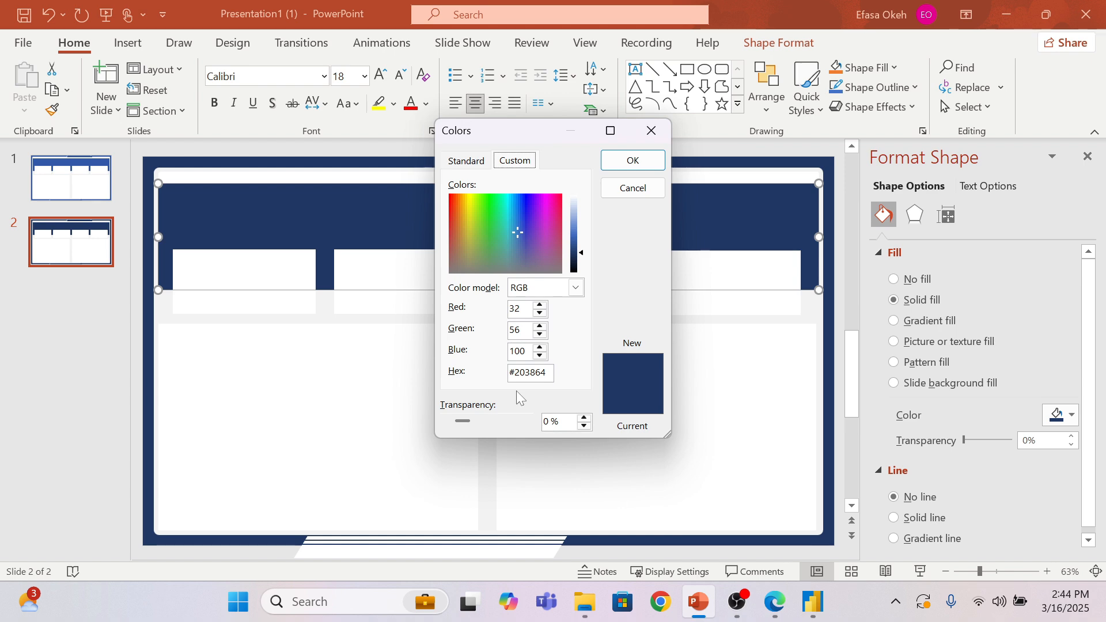
pyautogui.moveTo(544, 373); pyautogui.dragTo(498, 379)
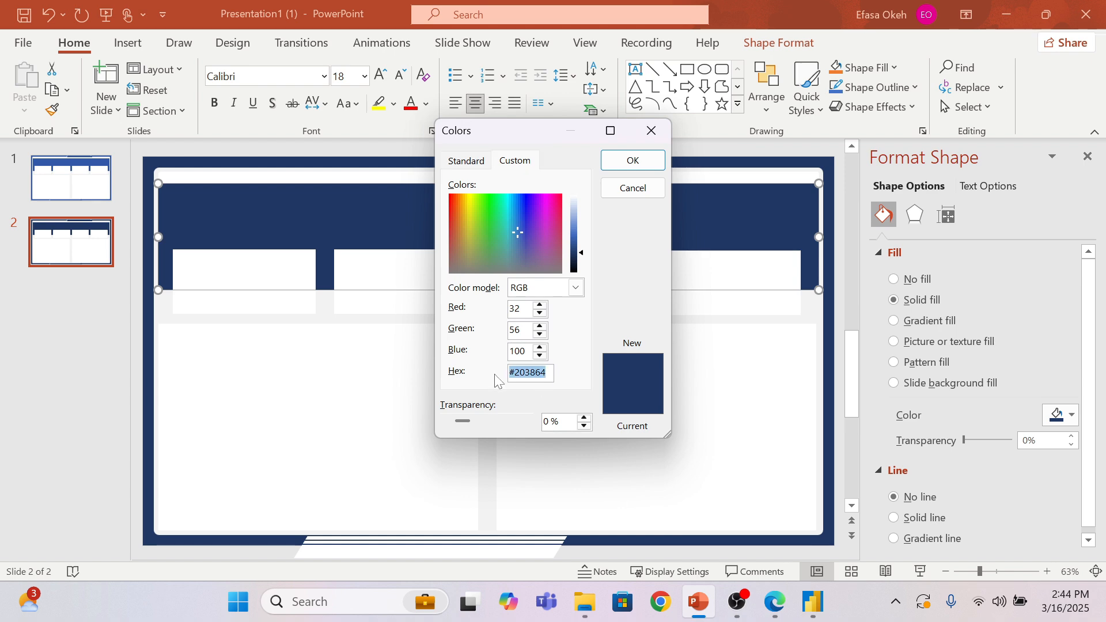
pyautogui.click(633, 160)
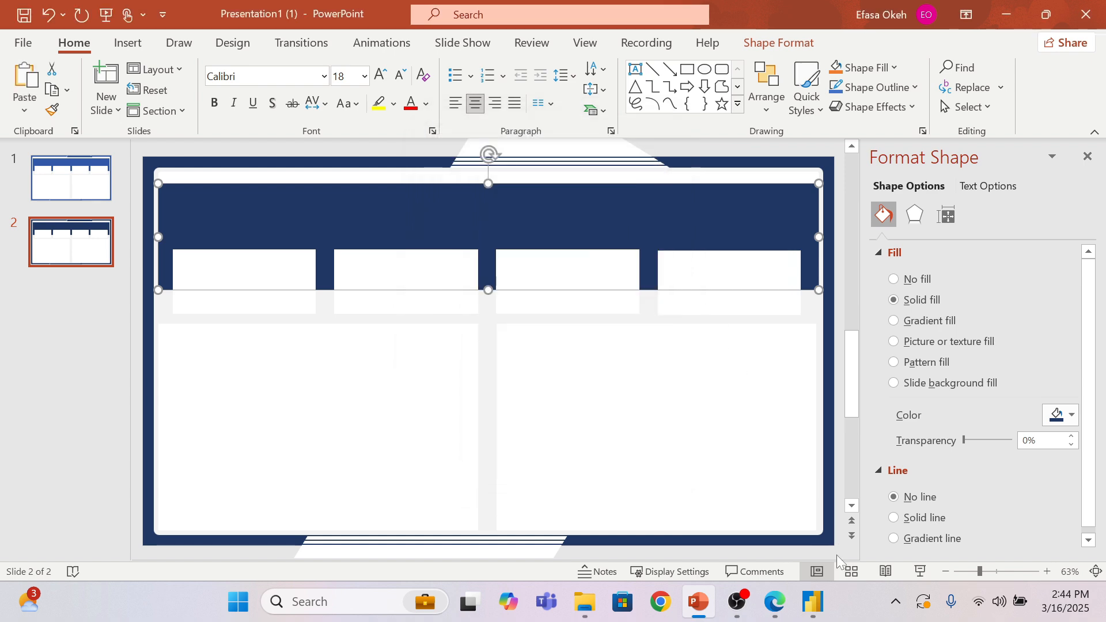
pyautogui.click(806, 610)
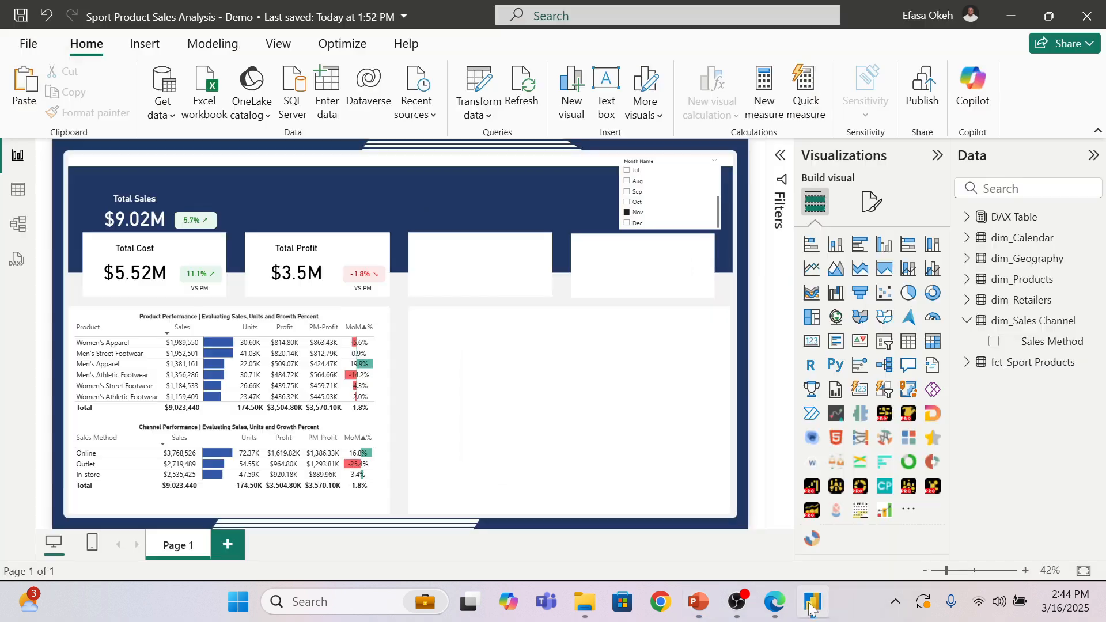
# Step: Set the positive data bar colour of the Product Performance table's _T Sales2 column to #203864
pyautogui.click(369, 357)
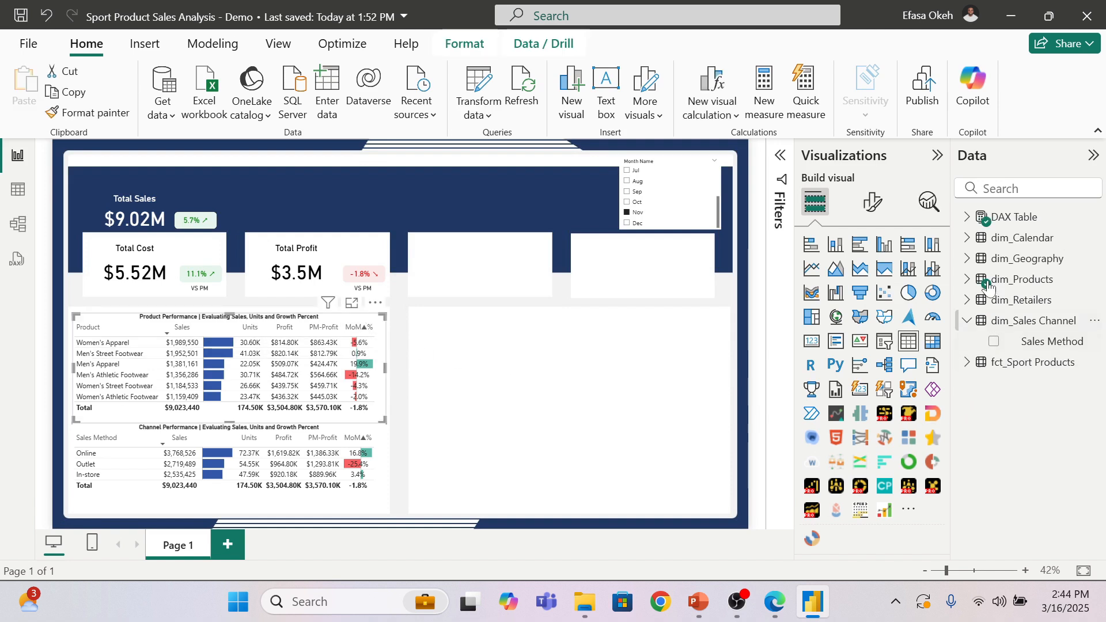
pyautogui.click(866, 206)
pyautogui.scroll(-4, 869, 446)
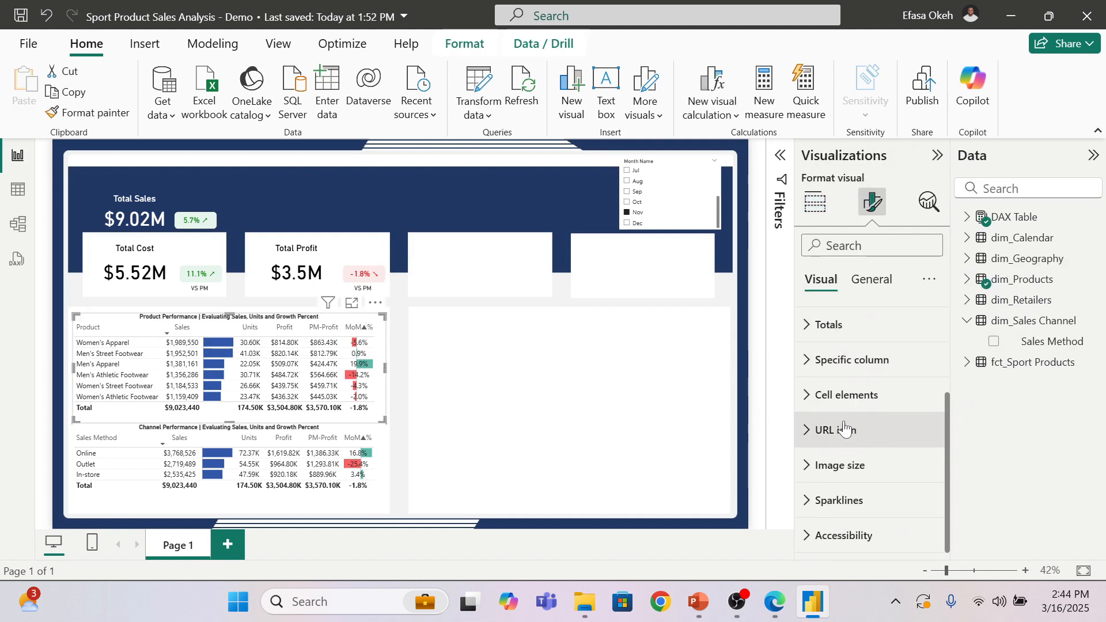
pyautogui.click(834, 410)
pyautogui.scroll(-3, 862, 427)
pyautogui.scroll(1, 847, 369)
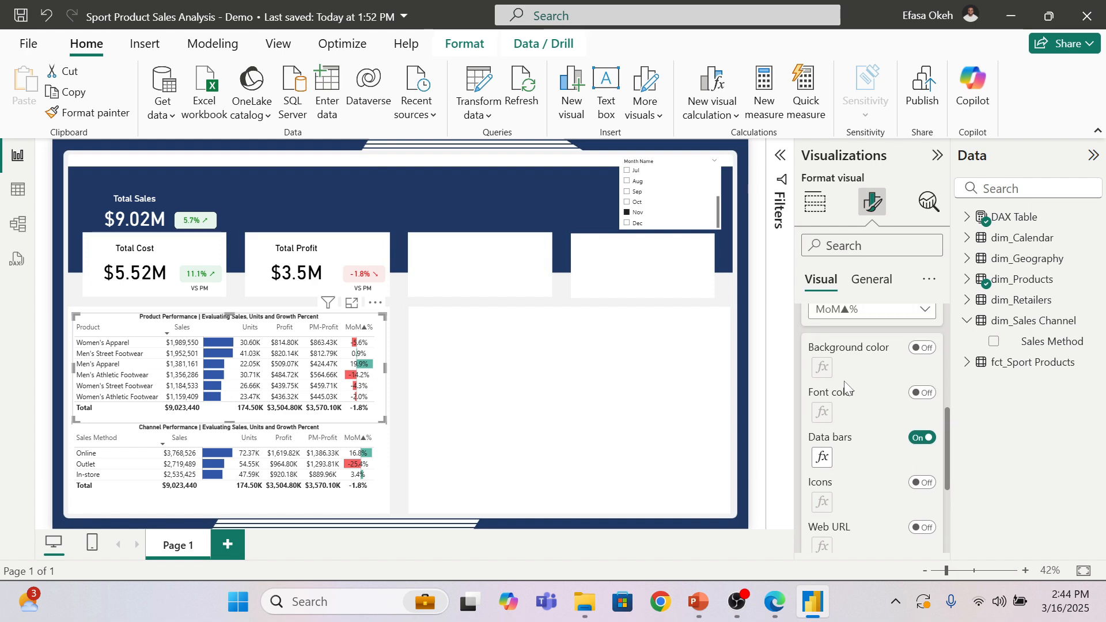
pyautogui.click(834, 313)
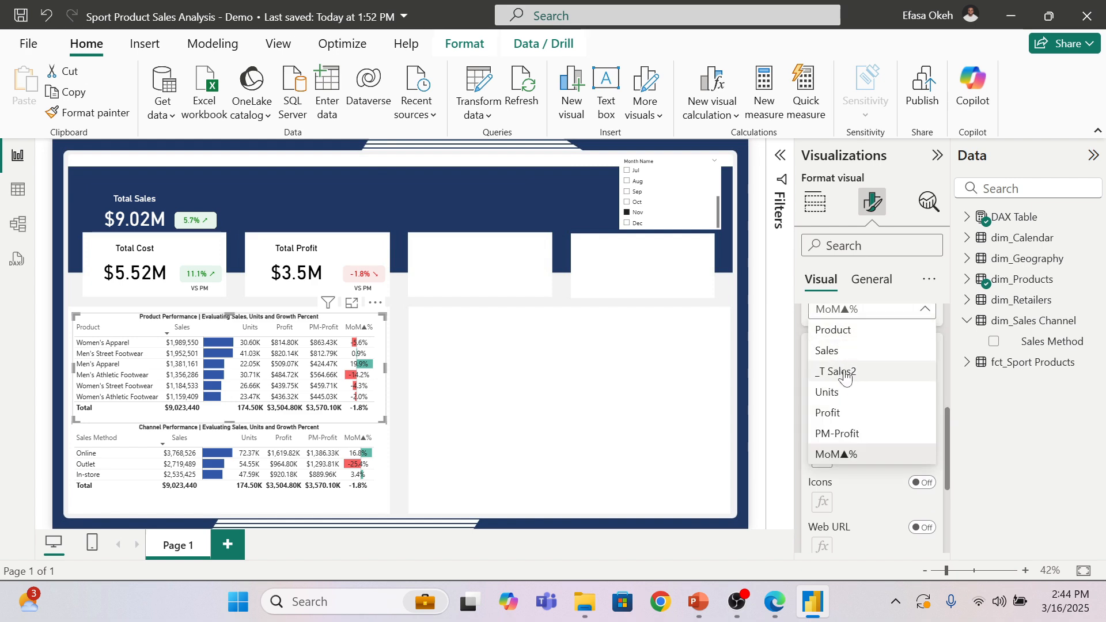
pyautogui.click(840, 371)
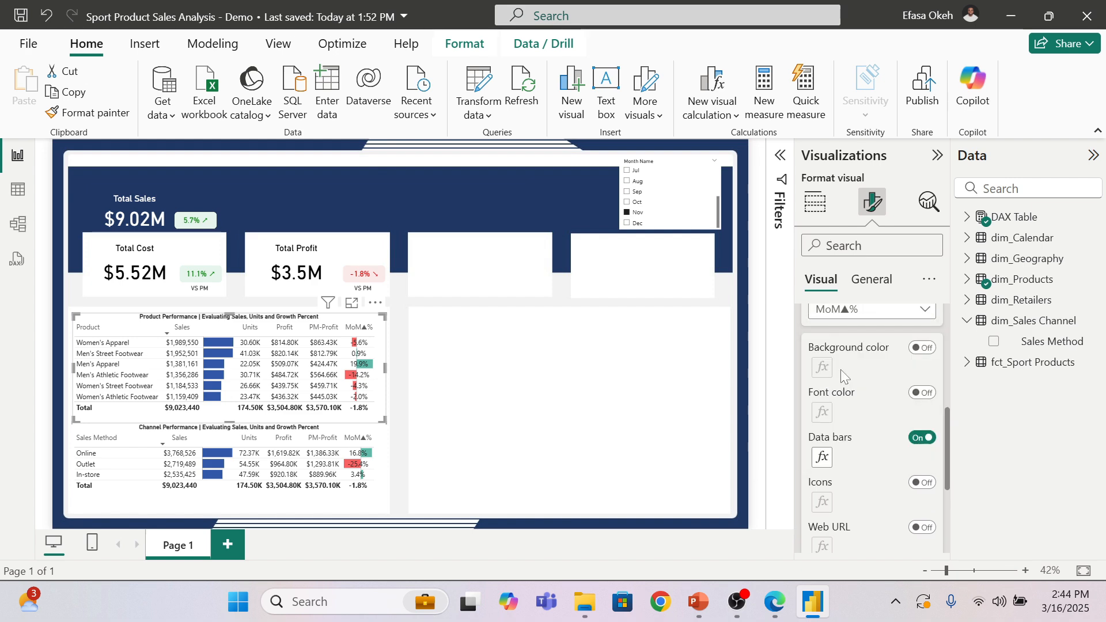
pyautogui.click(822, 456)
pyautogui.click(198, 369)
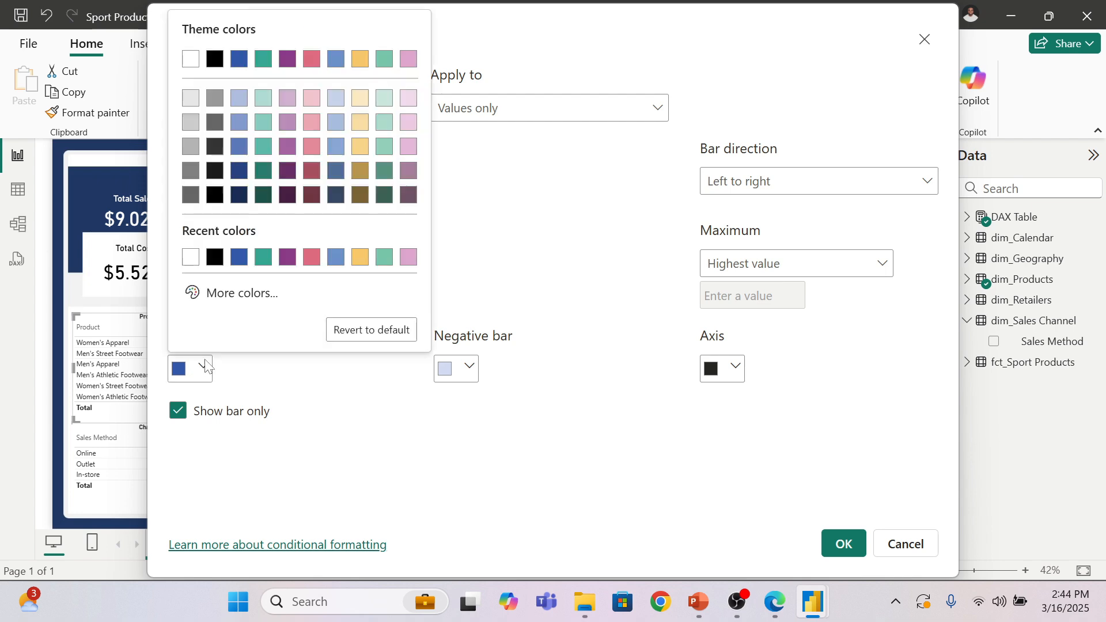
pyautogui.click(240, 295)
pyautogui.write('#203864')
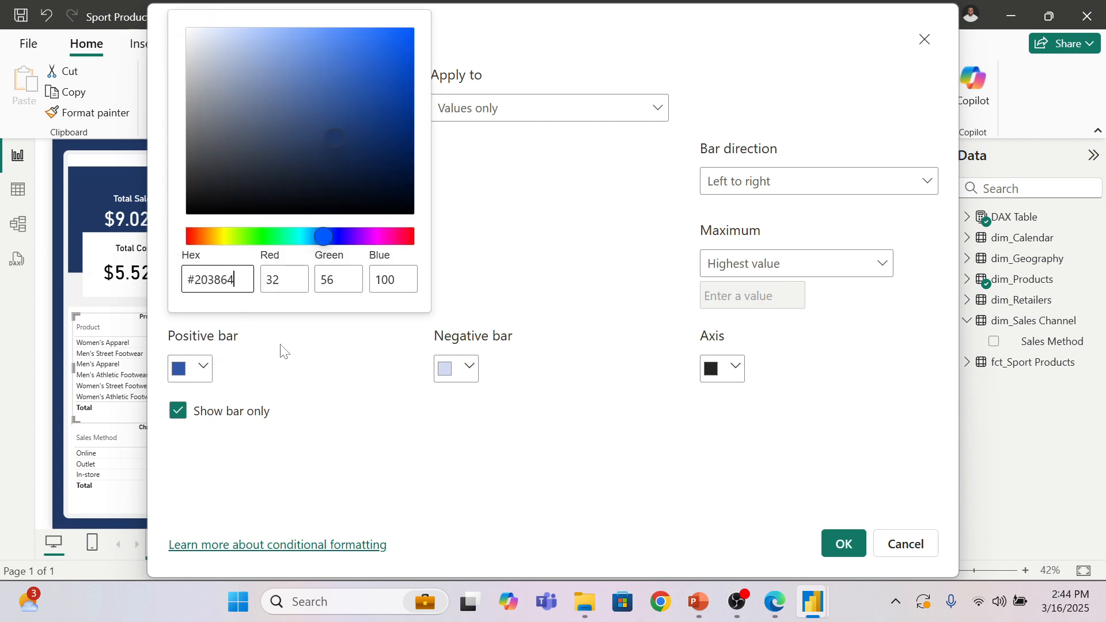
pyautogui.click(332, 382)
pyautogui.click(844, 545)
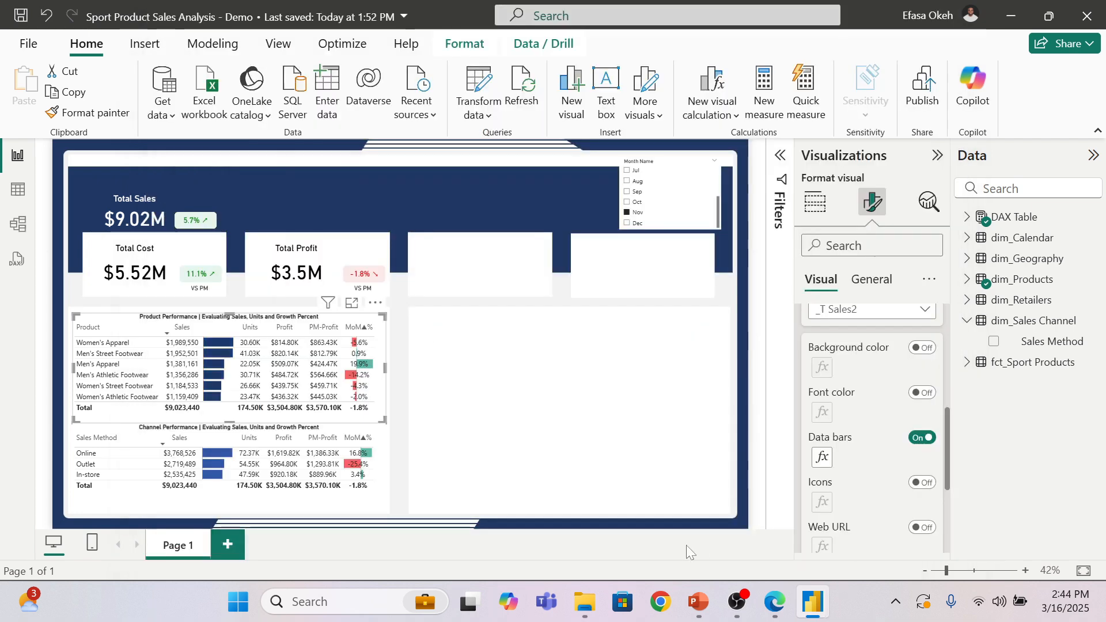
# Step: Set the positive data bar colour of the Channel Performance table's _T Sales2 column to #203864
pyautogui.click(385, 452)
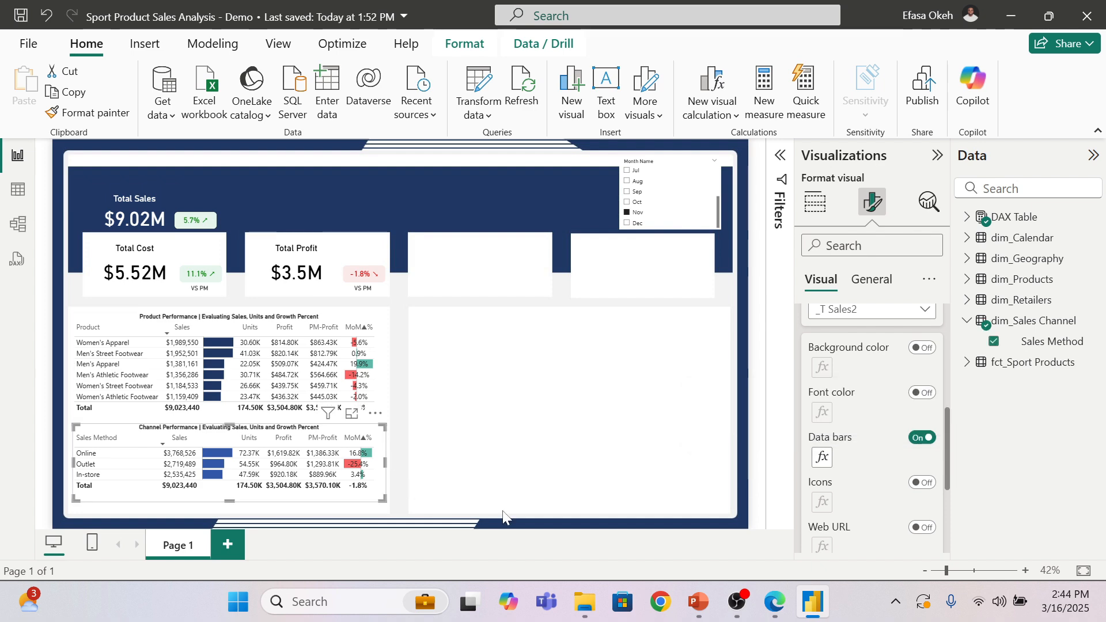
pyautogui.click(822, 458)
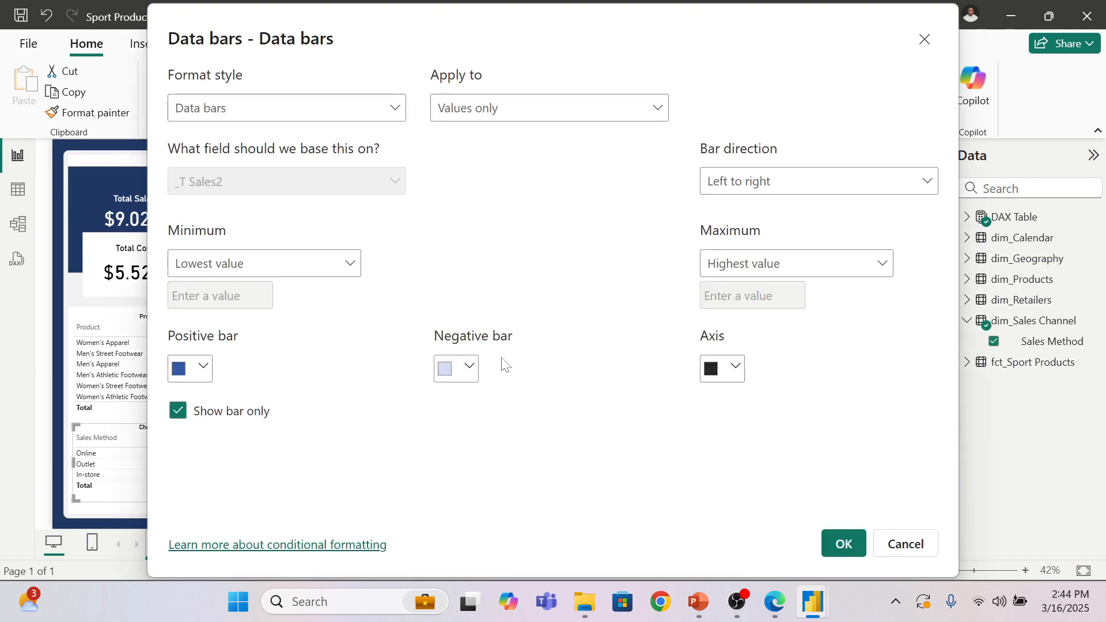
pyautogui.click(202, 367)
pyautogui.click(230, 293)
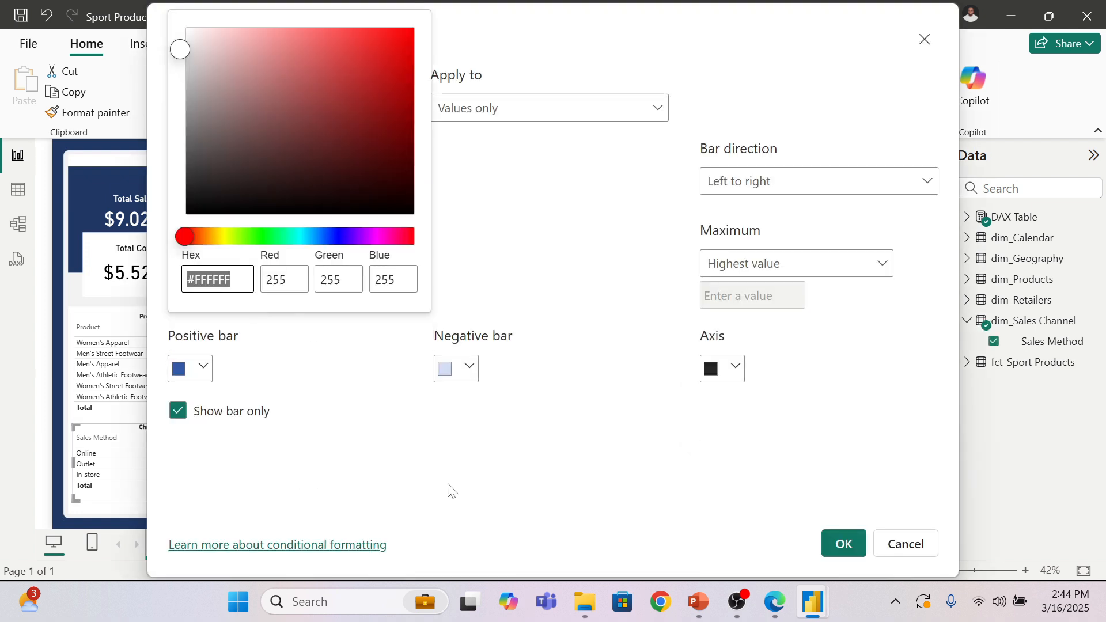
pyautogui.write('#203864')
pyautogui.click(543, 509)
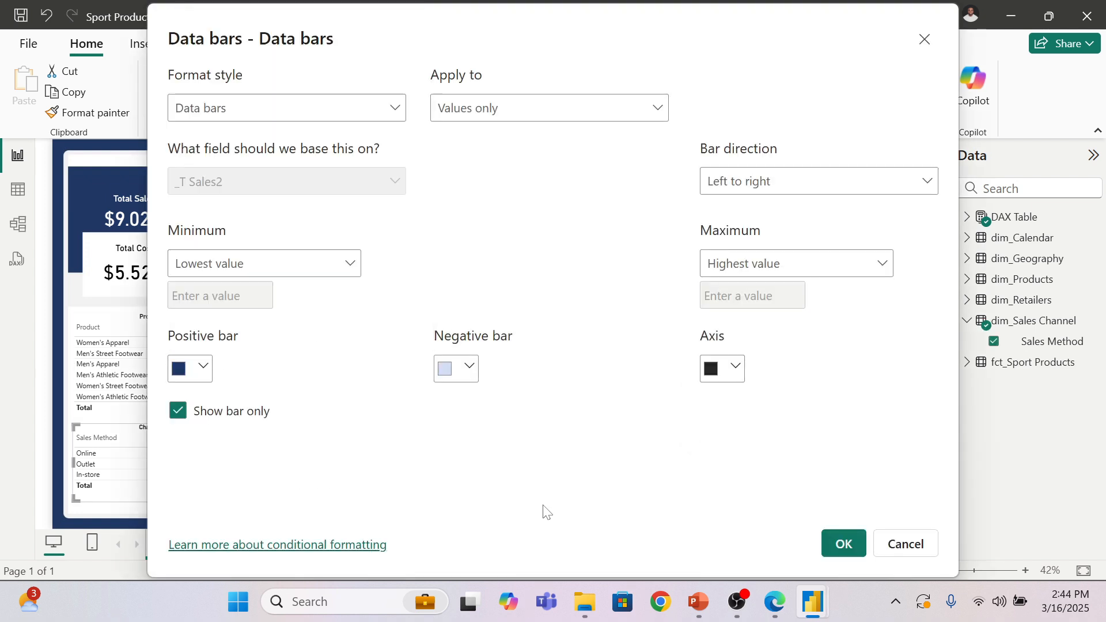
pyautogui.click(843, 544)
pyautogui.click(518, 446)
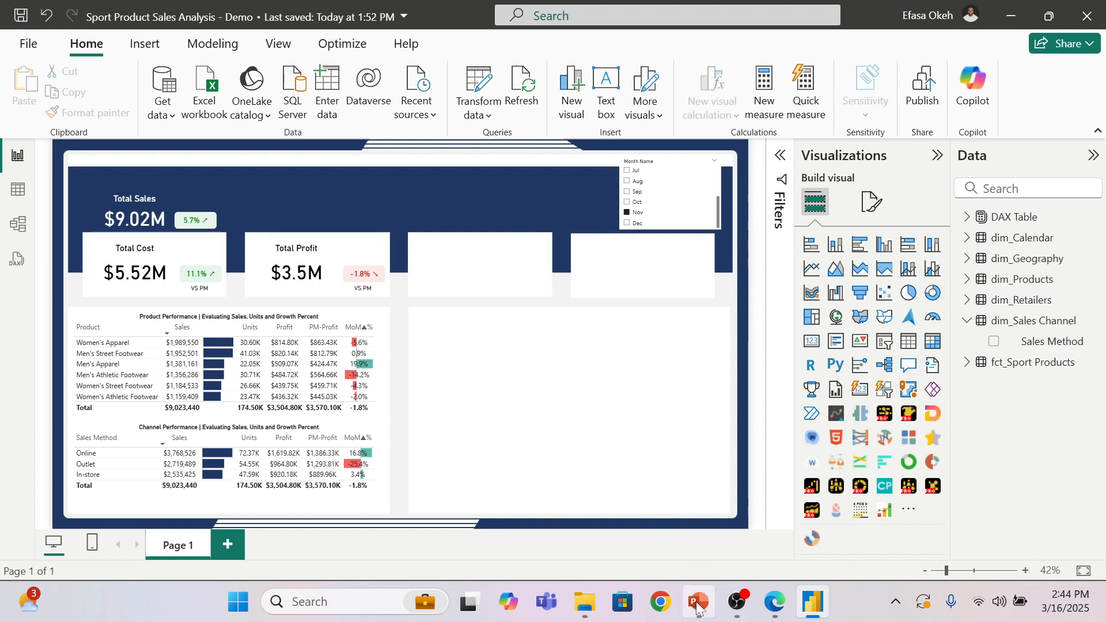
# Step: Examine the regional map section of the published reference report in Edge, and return to Power BI Desktop
pyautogui.click(769, 603)
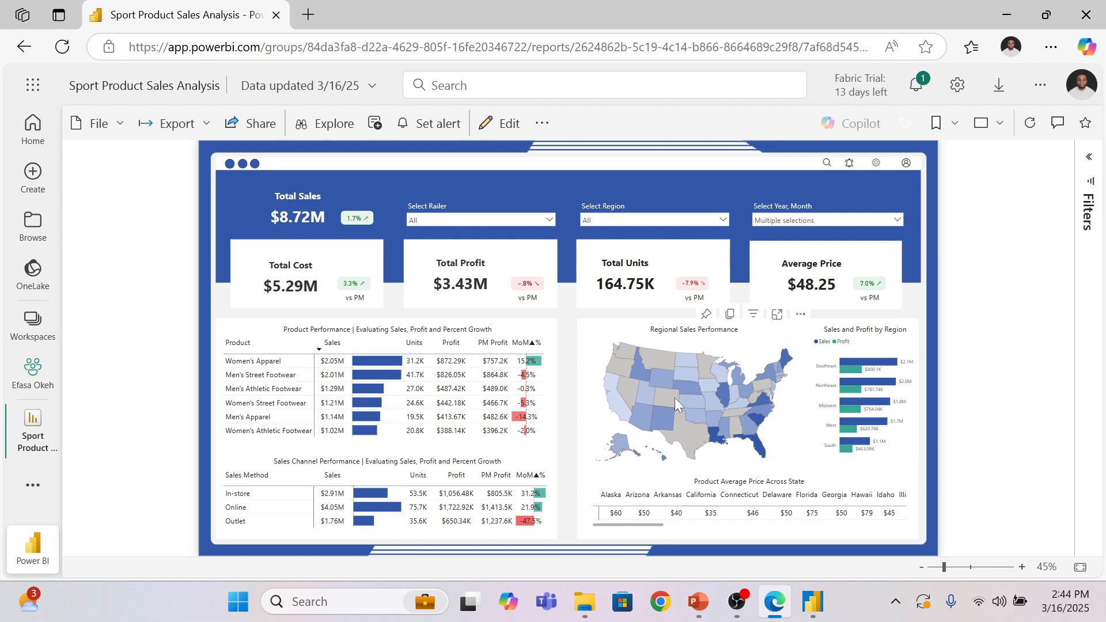
pyautogui.moveTo(724, 392)
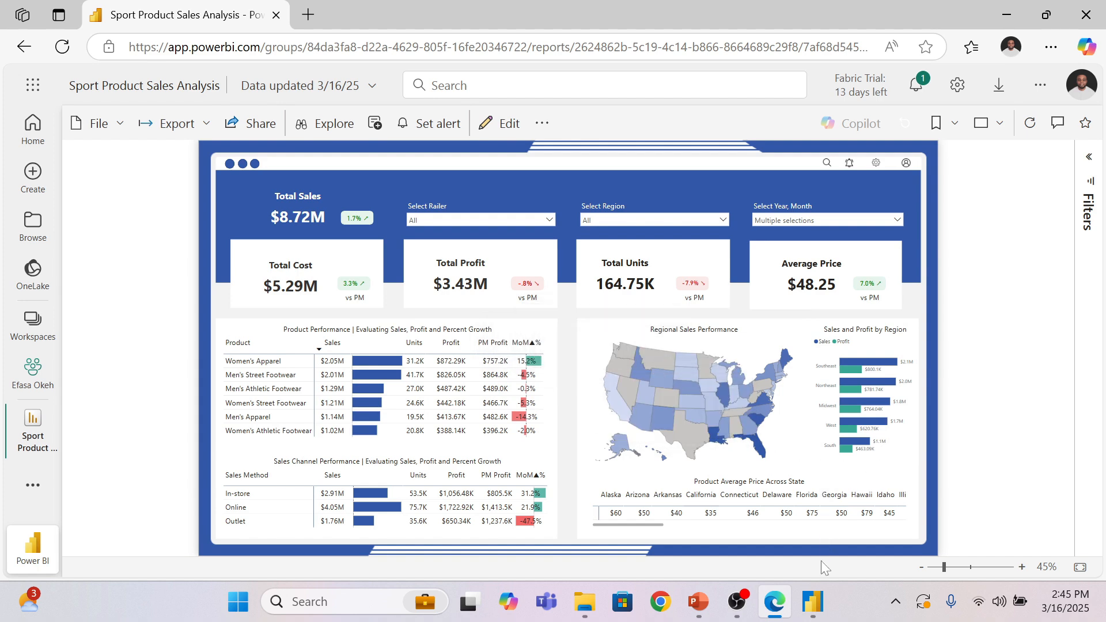
pyautogui.click(816, 604)
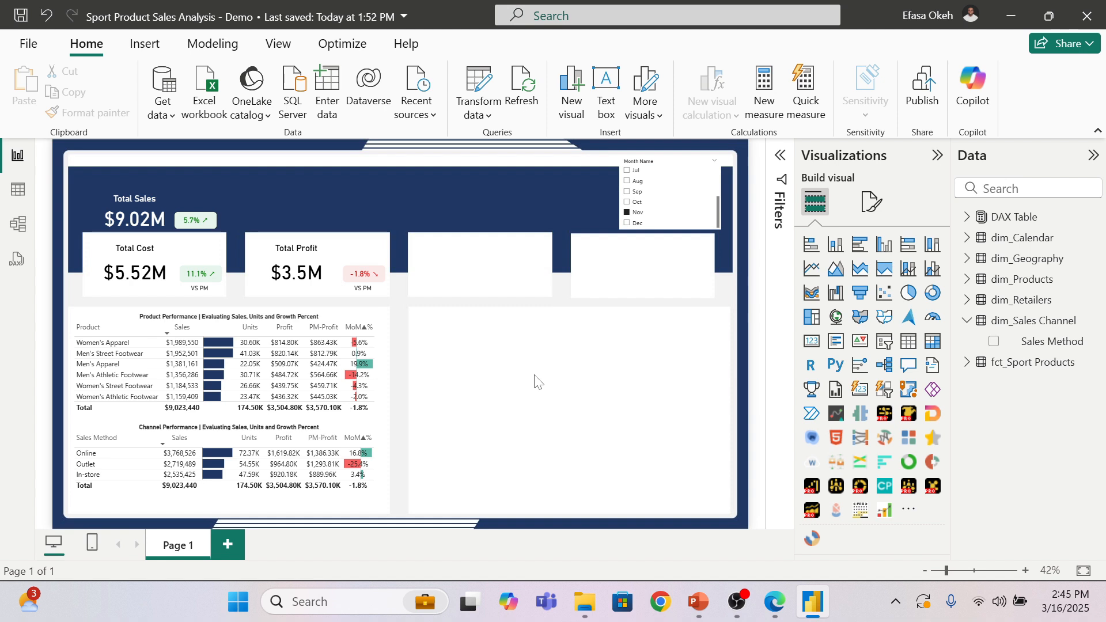
# Step: Add a shape map to the blank panel beside the tables, enlarge it to about two thirds of the panel's width, and collapse the ribbon
pyautogui.click(885, 318)
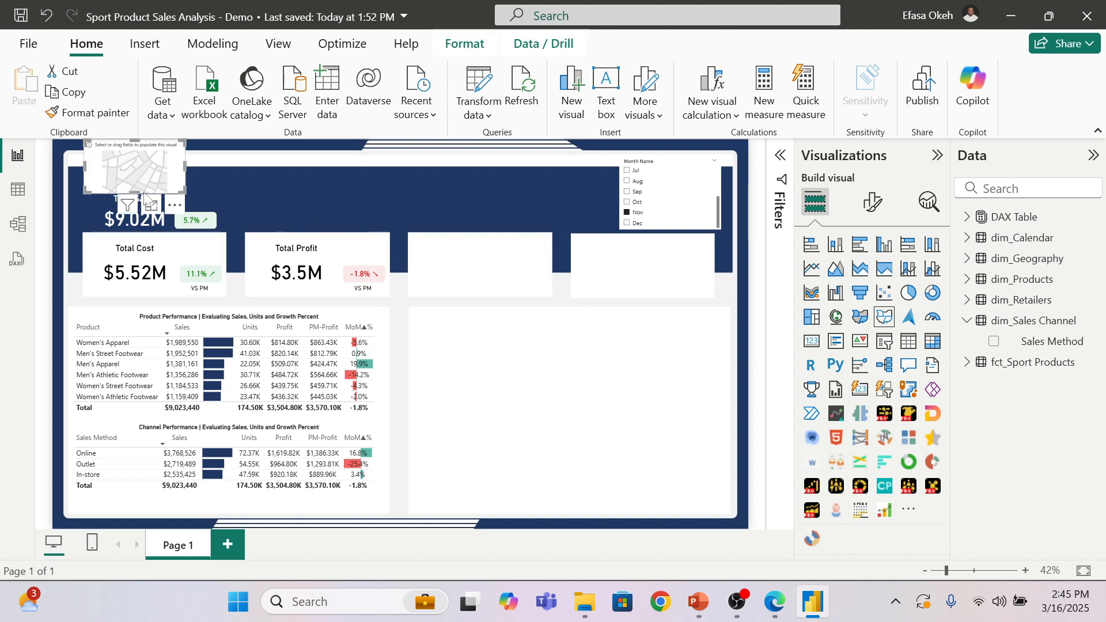
pyautogui.moveTo(121, 164); pyautogui.dragTo(448, 326)
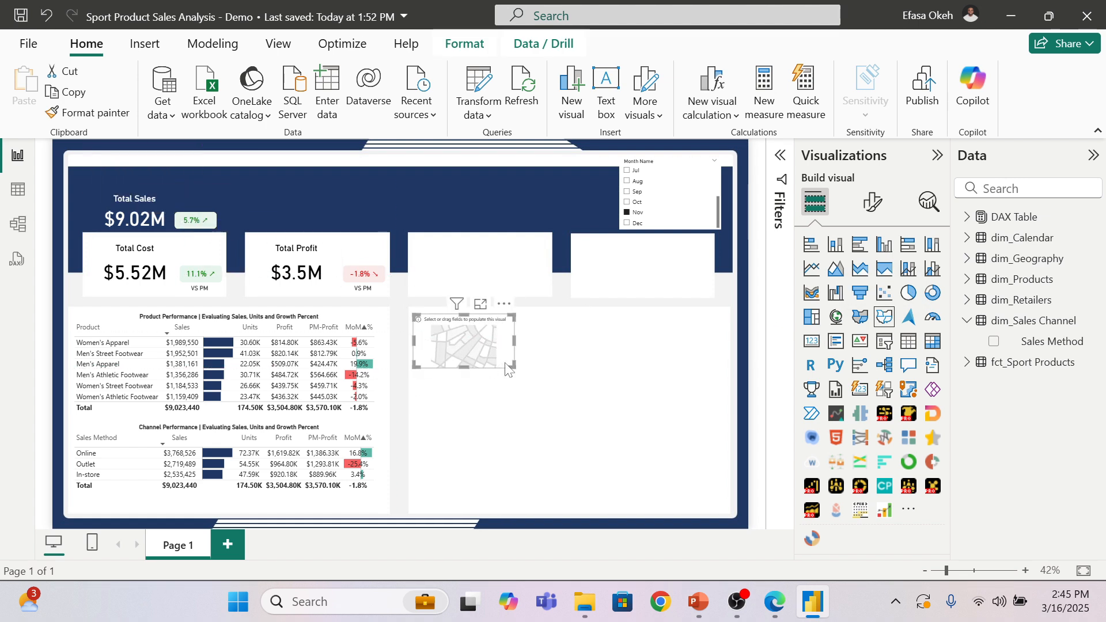
pyautogui.moveTo(511, 365); pyautogui.dragTo(623, 431)
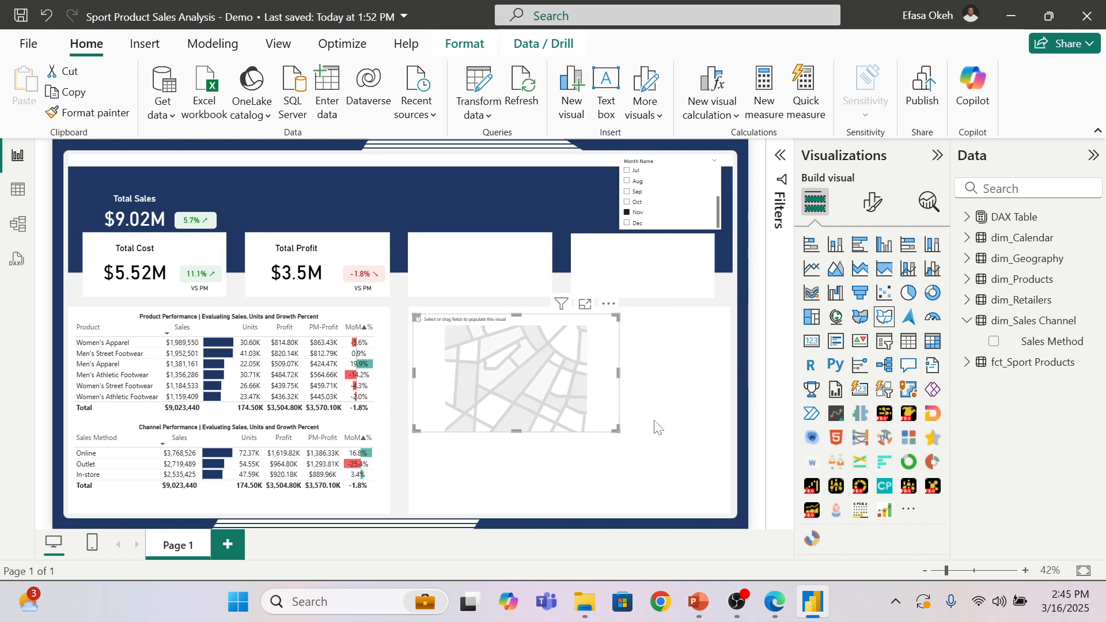
pyautogui.click(654, 421)
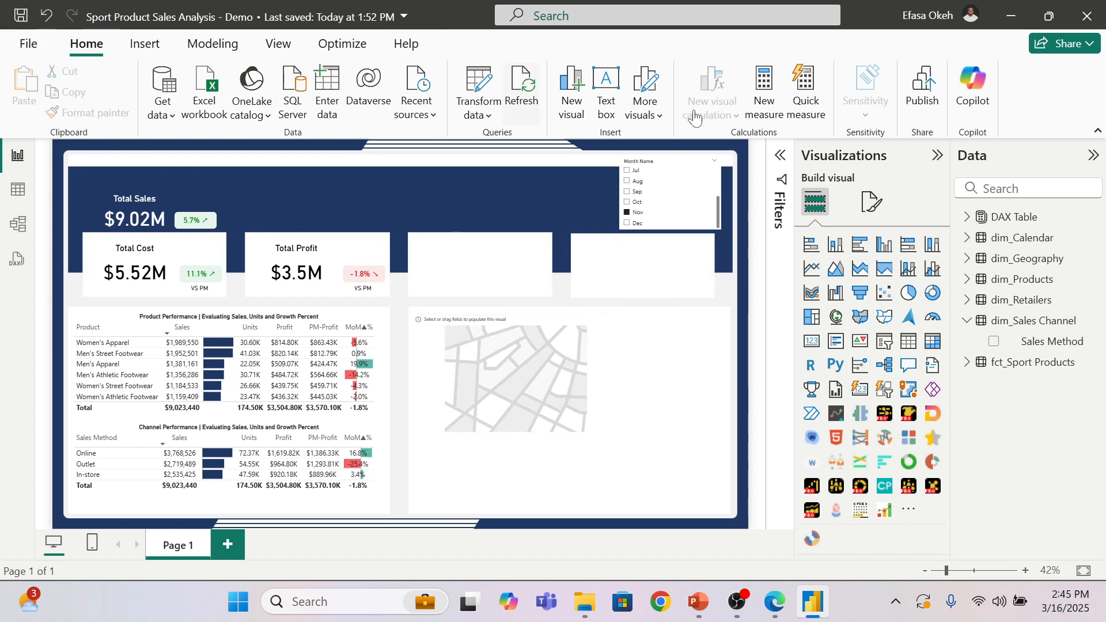
pyautogui.click(1097, 131)
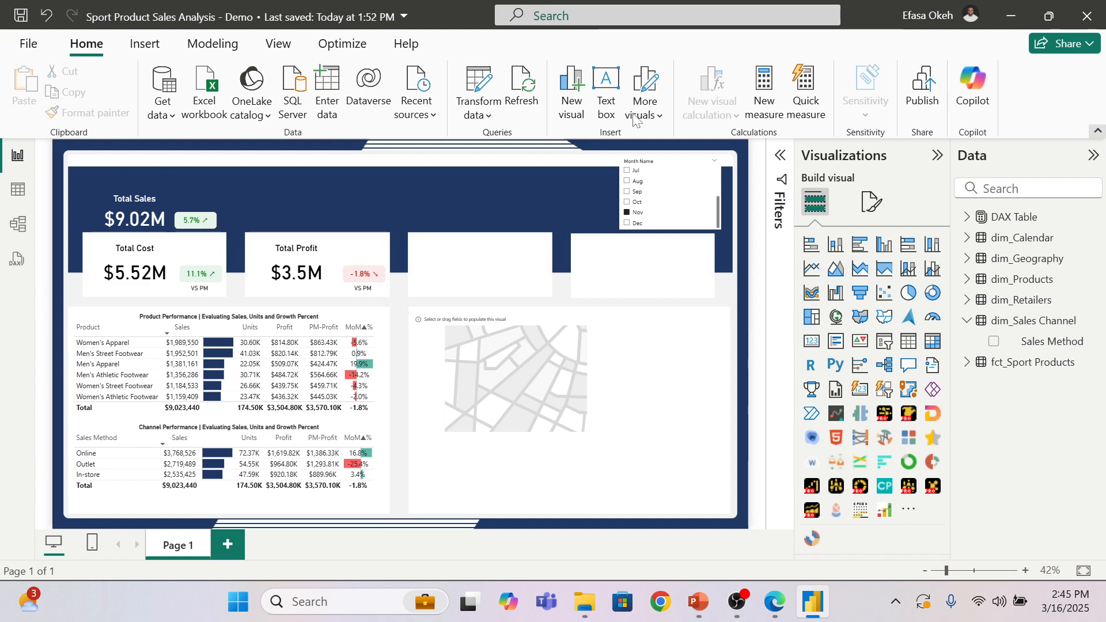
# Step: Open the preview features in the program's options and check whether Shape map visual is enabled
pyautogui.click(29, 43)
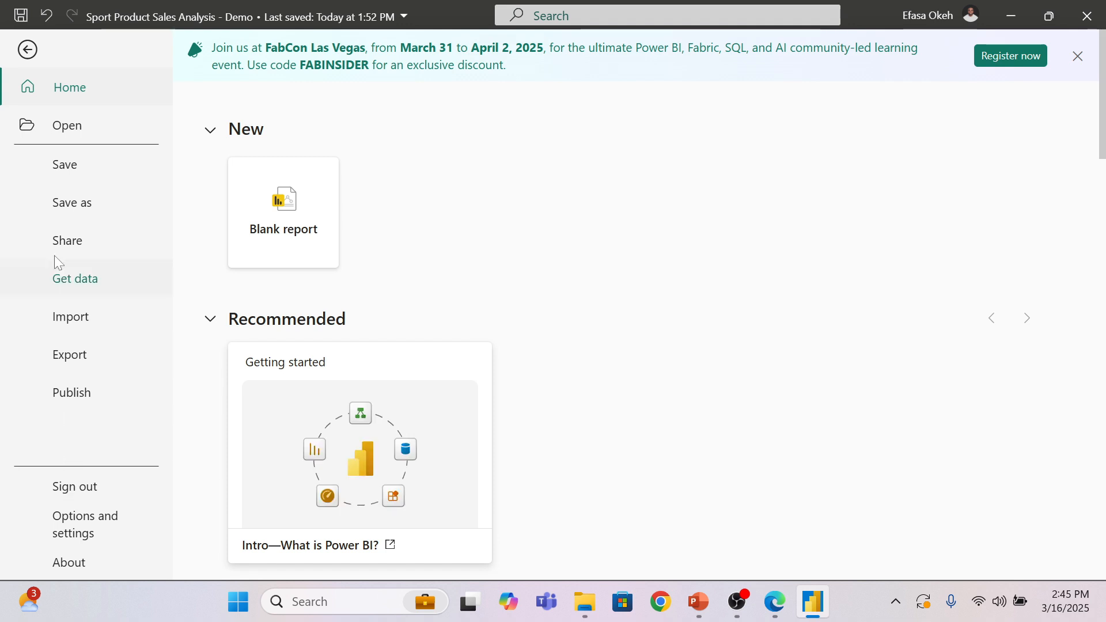
pyautogui.click(80, 532)
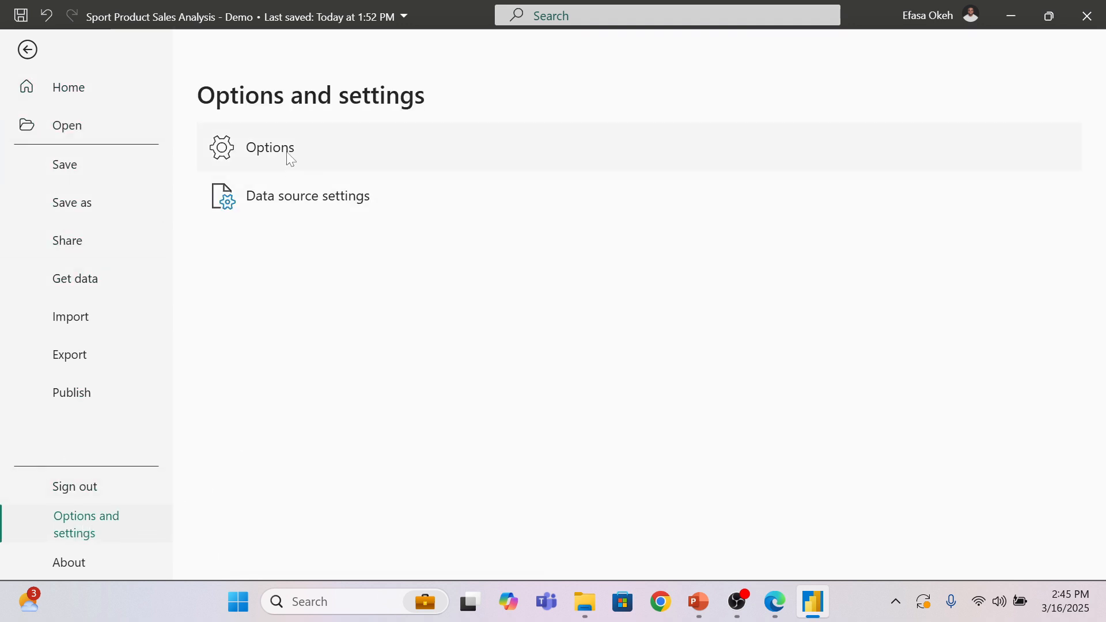
pyautogui.press('Escape')
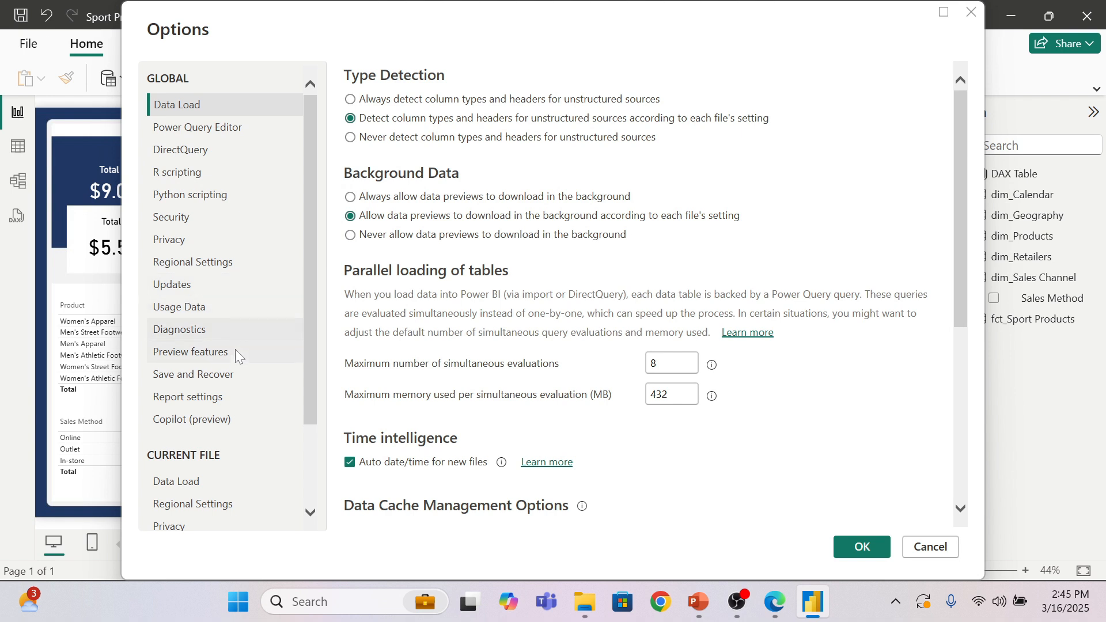
pyautogui.click(198, 352)
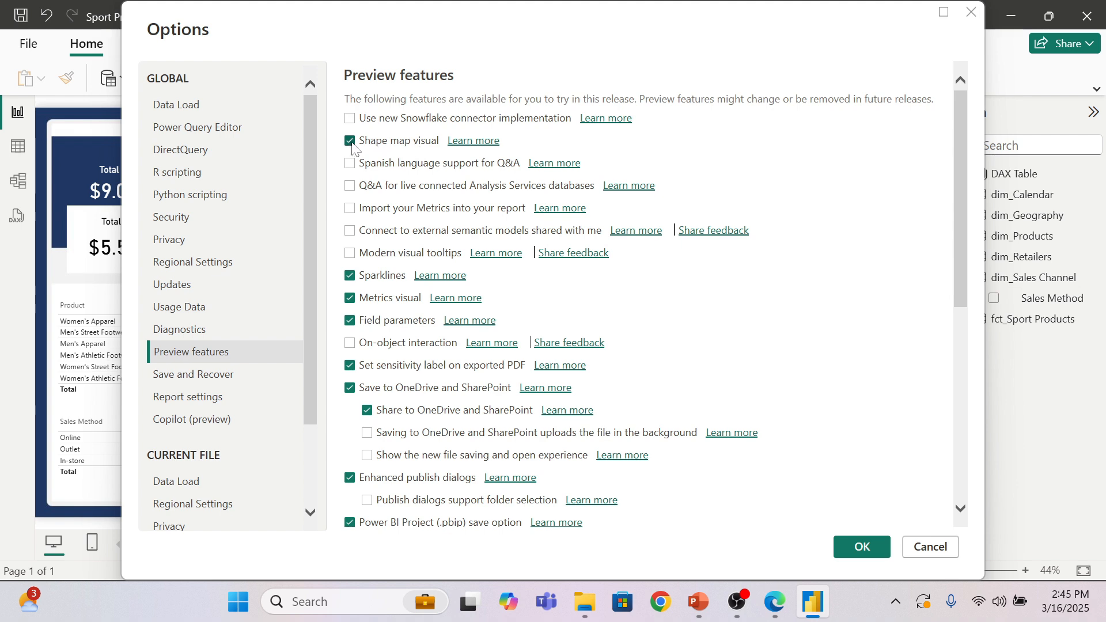
# Step: Accept the program options with Shape map visual enabled, check the published reference report in Edge, and return to Power BI Desktop
pyautogui.click(864, 548)
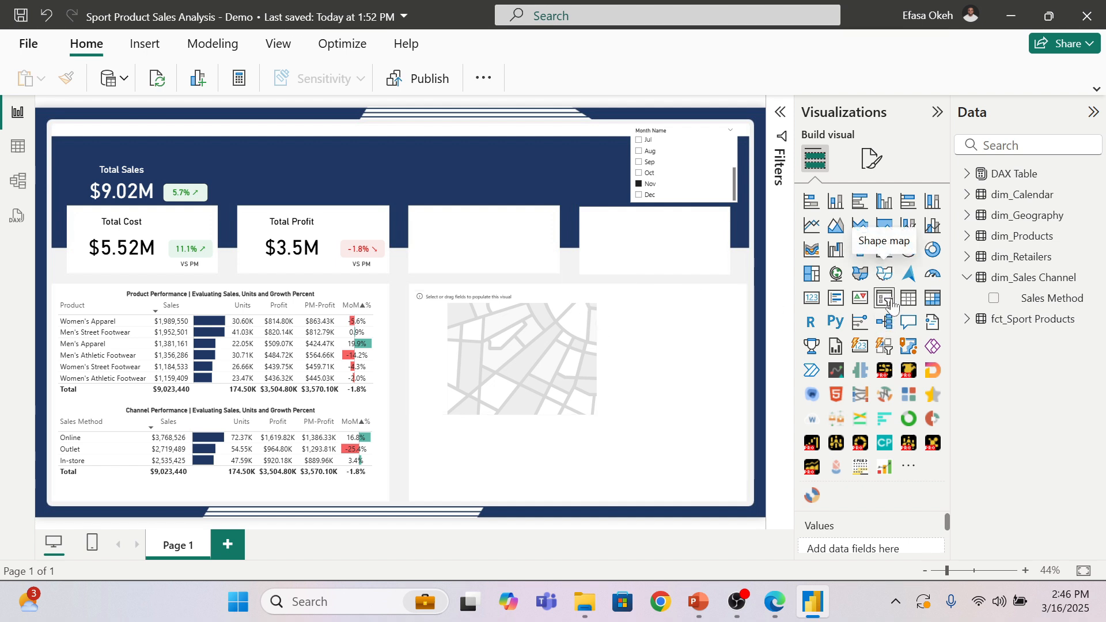
pyautogui.moveTo(551, 329)
pyautogui.mouseDown()
pyautogui.moveTo(565, 340)
pyautogui.moveTo(556, 335)
pyautogui.mouseUp()
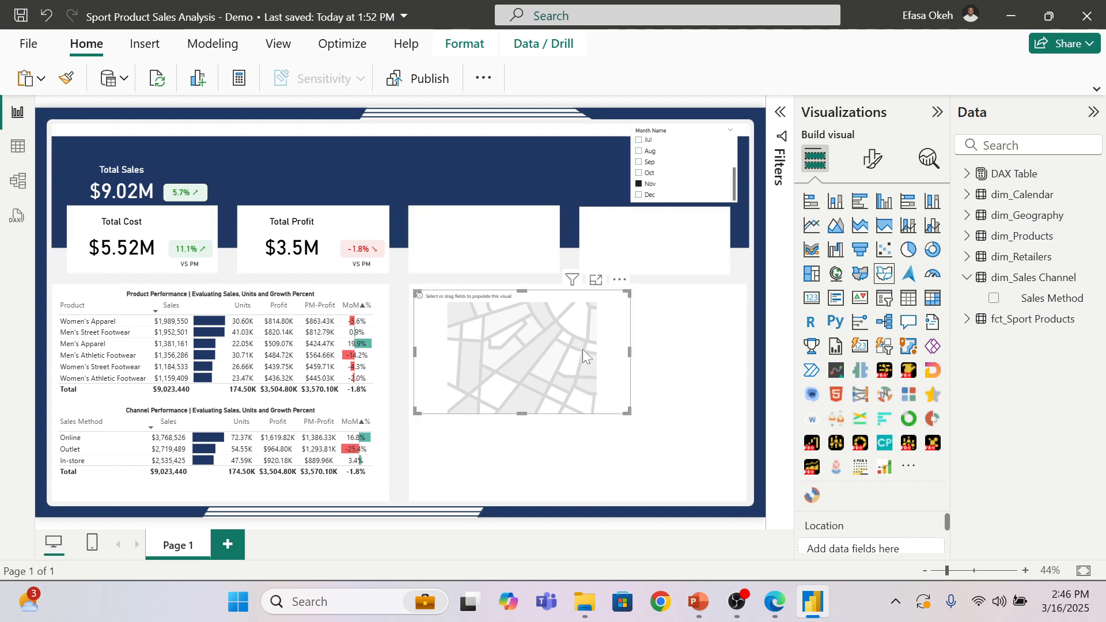
pyautogui.click(685, 376)
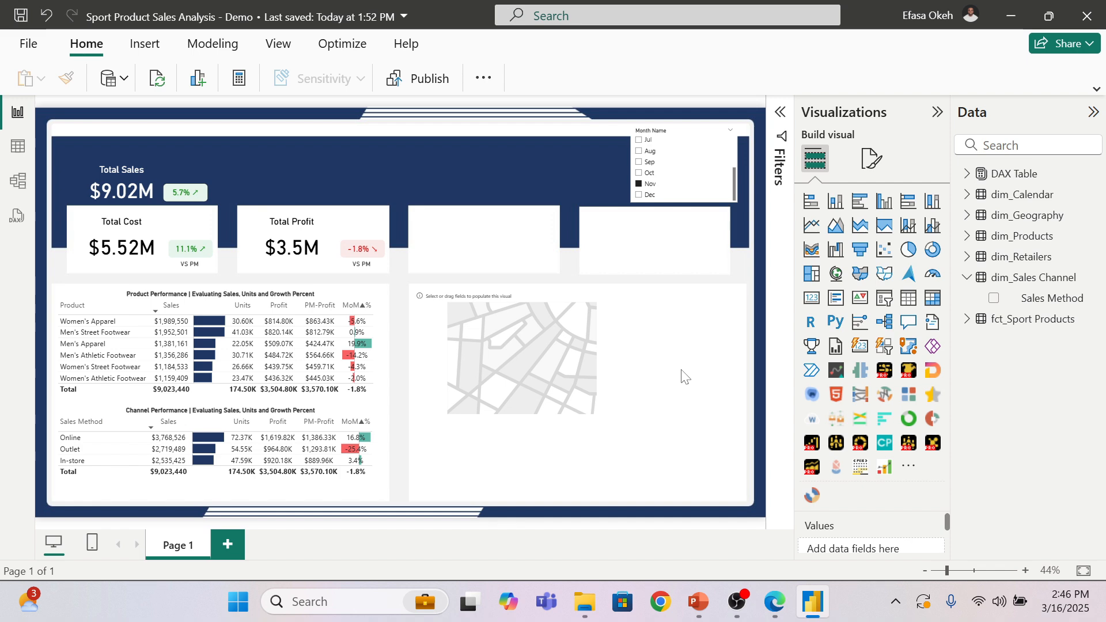
pyautogui.click(775, 601)
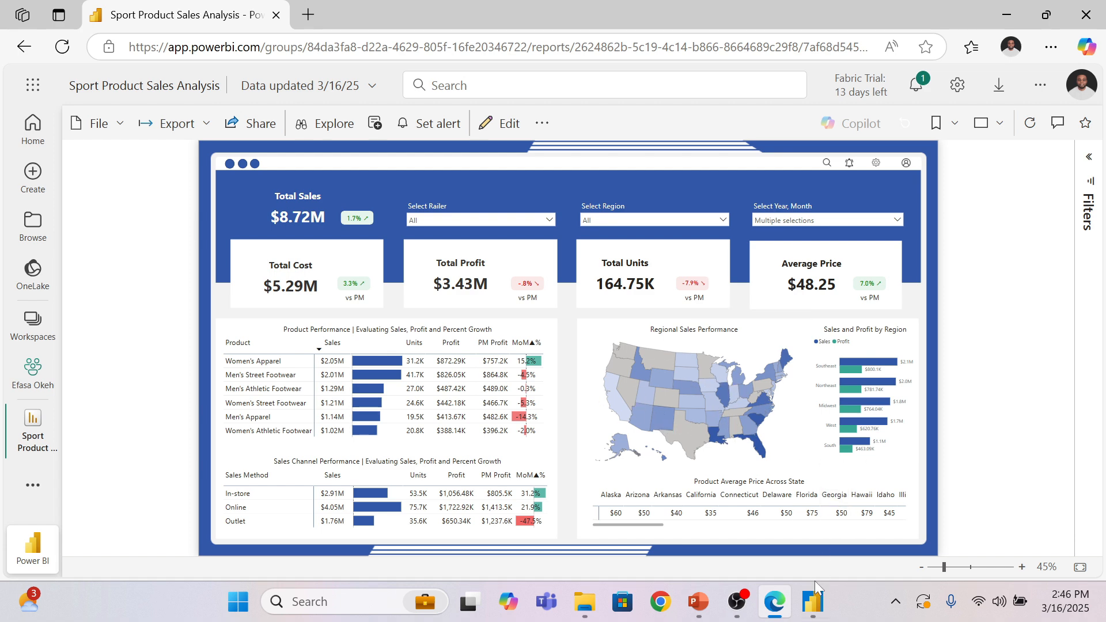
pyautogui.click(812, 602)
# Step: Enlarge the shape map slightly and assign the State field from dim_Geography as its location
pyautogui.click(602, 366)
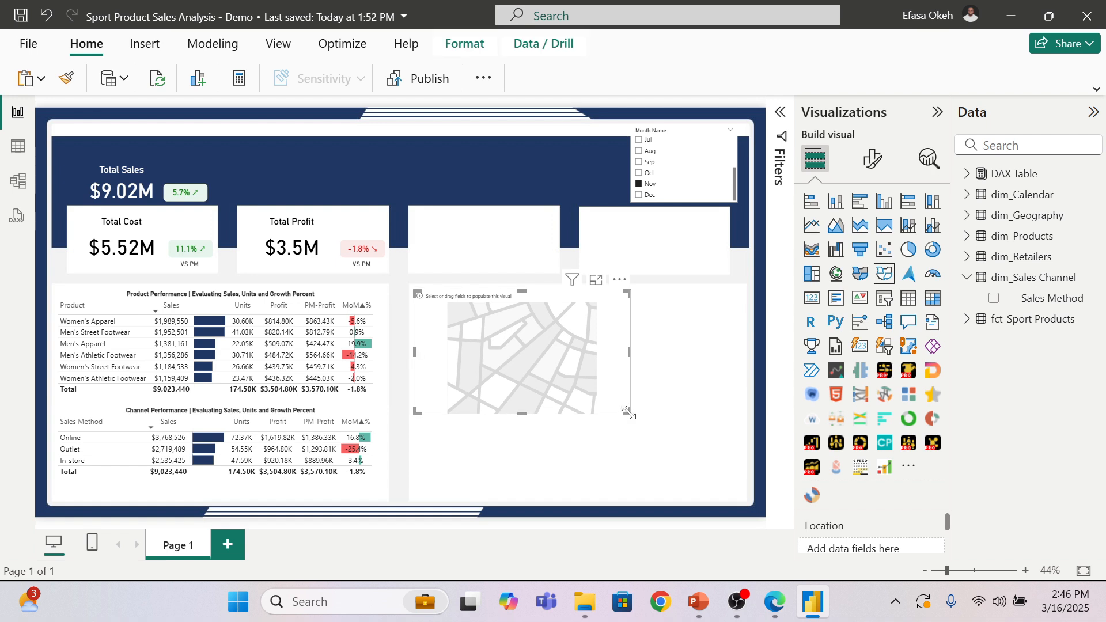
pyautogui.moveTo(629, 413); pyautogui.dragTo(637, 424)
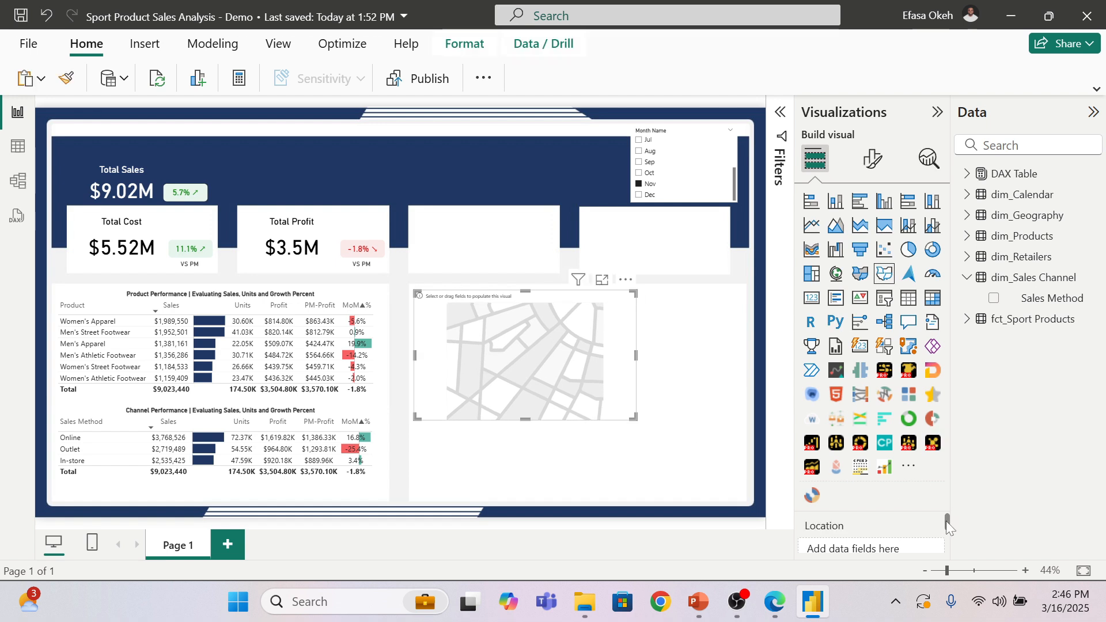
pyautogui.moveTo(946, 521); pyautogui.dragTo(947, 521)
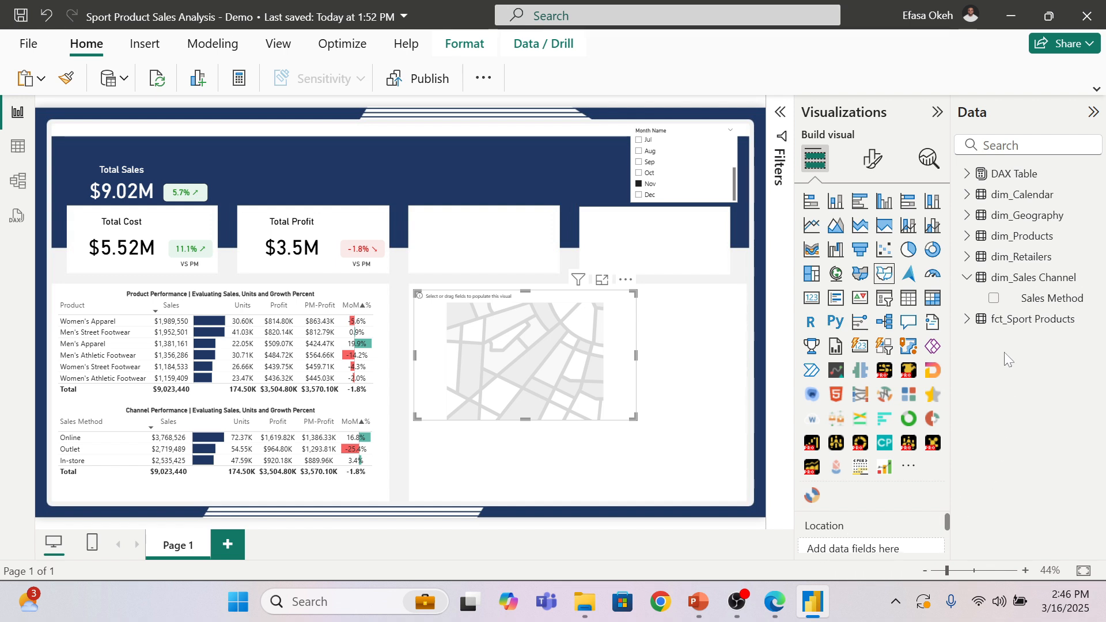
pyautogui.click(967, 216)
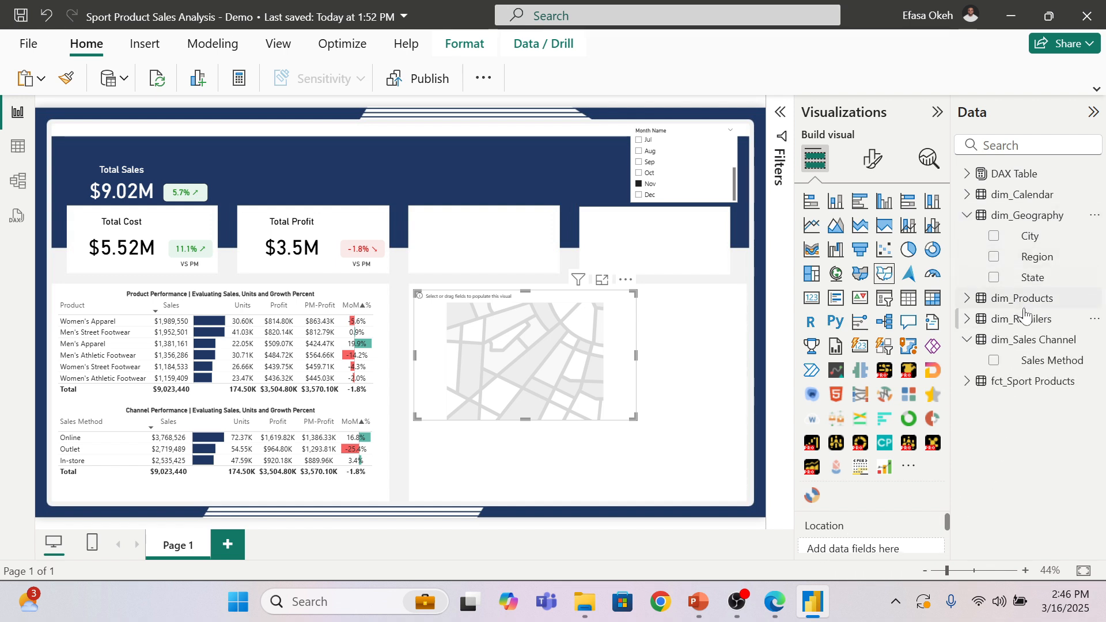
pyautogui.moveTo(1031, 277); pyautogui.dragTo(1004, 440)
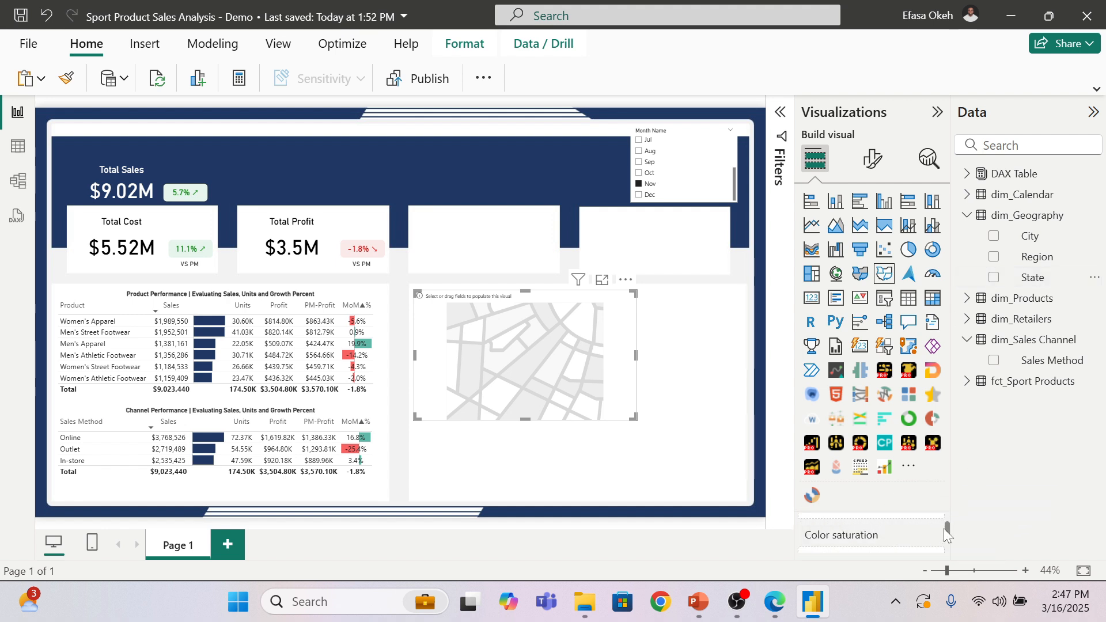
pyautogui.moveTo(945, 529); pyautogui.dragTo(944, 520)
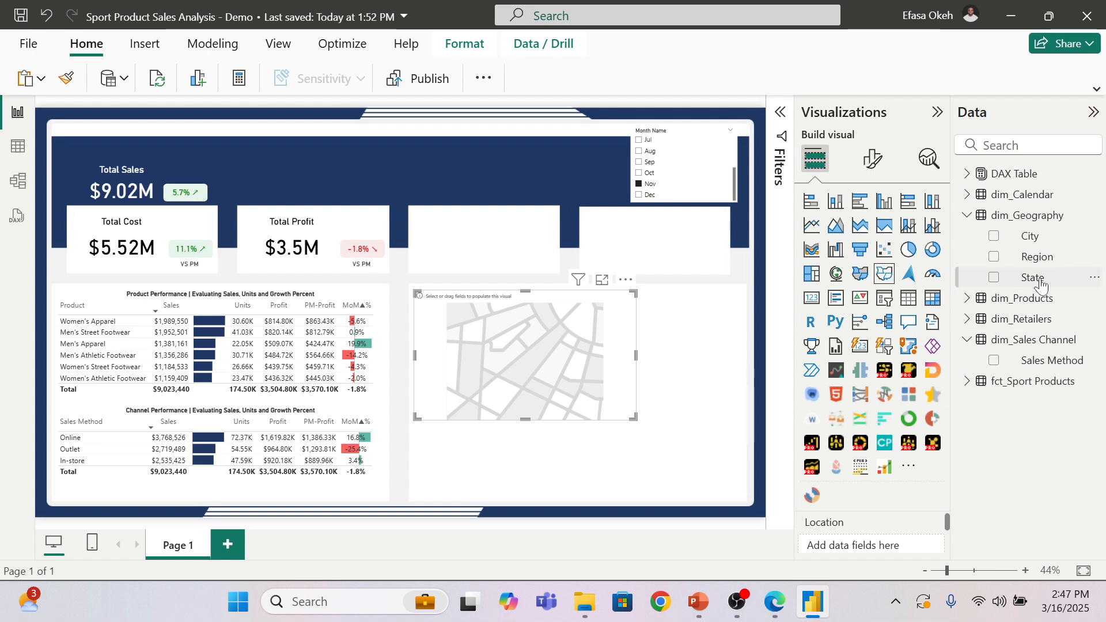
pyautogui.moveTo(1041, 284); pyautogui.dragTo(896, 546)
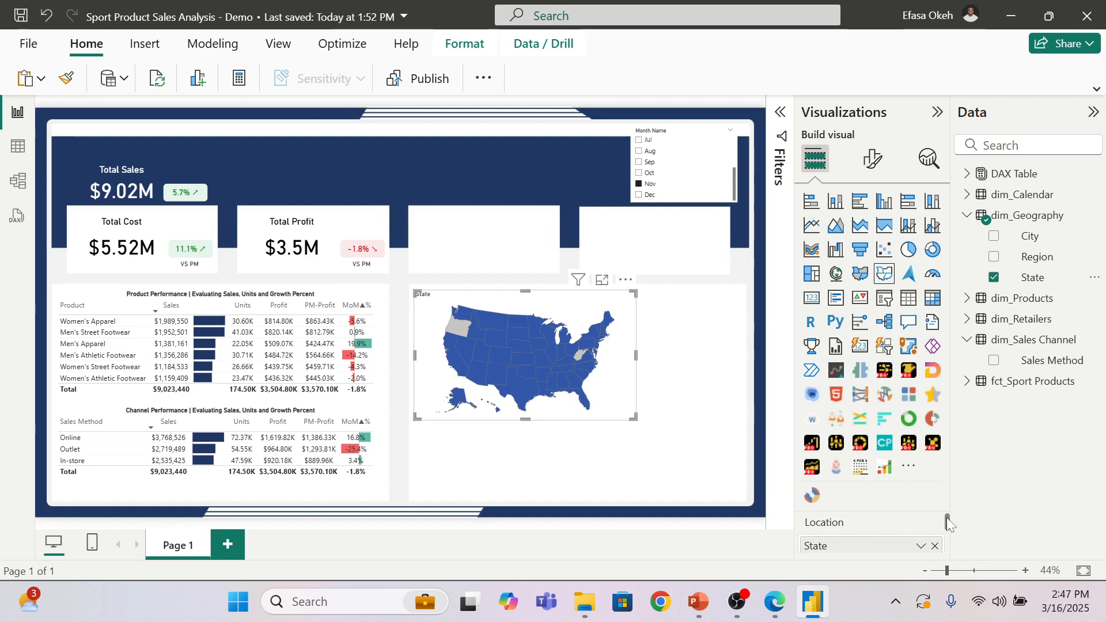
# Step: Add the _T Sales measure from the DAX Table's Sales folder as the shape map's color saturation
pyautogui.moveTo(946, 517); pyautogui.dragTo(948, 530)
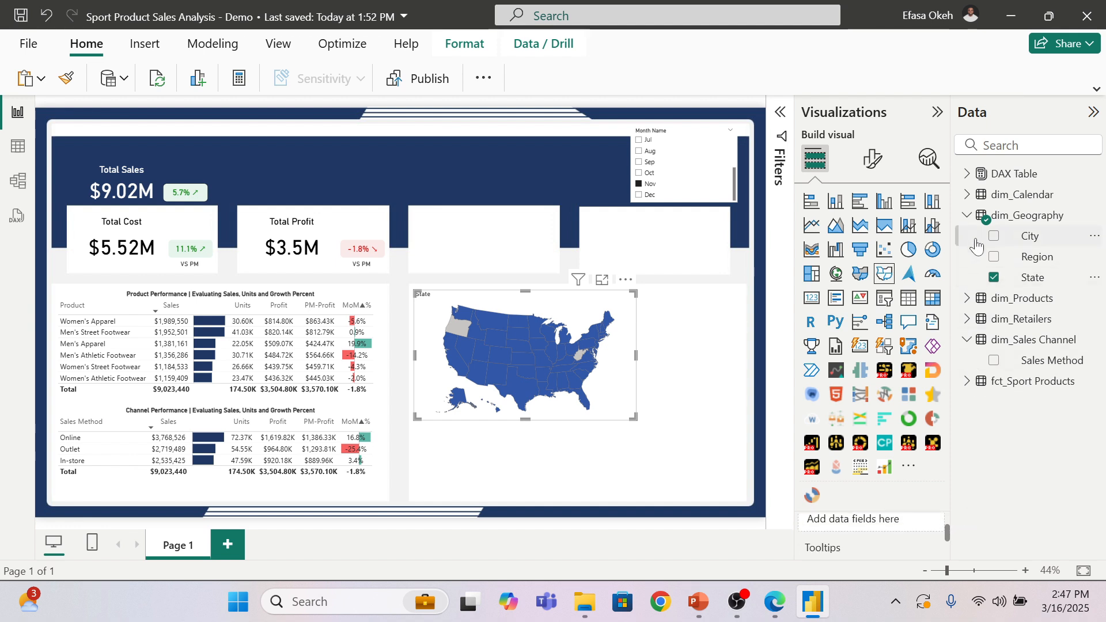
pyautogui.click(967, 216)
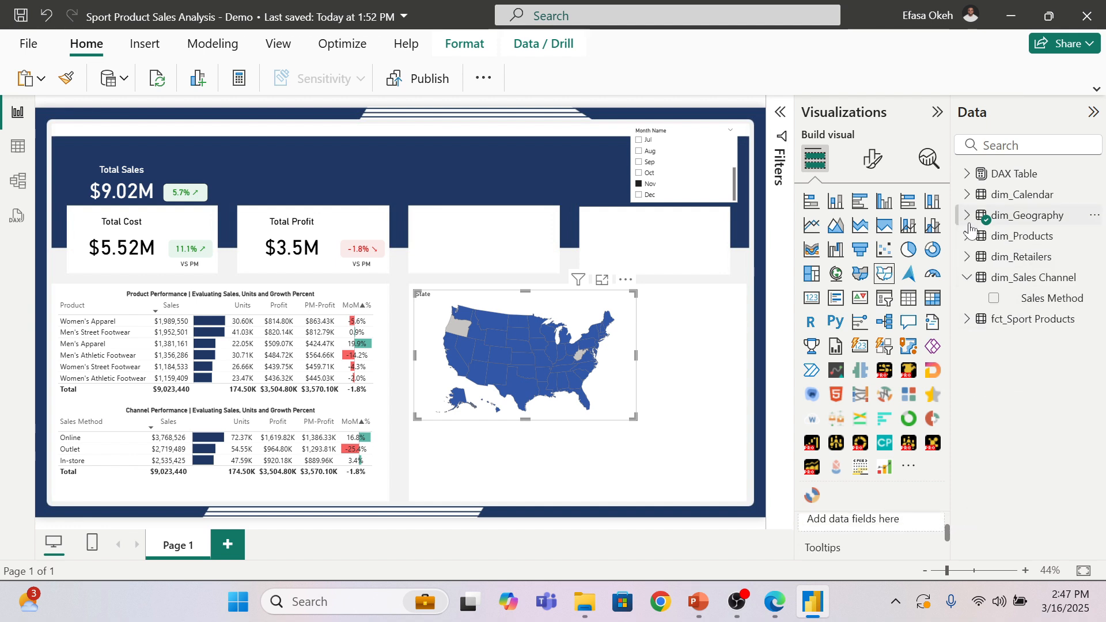
pyautogui.click(966, 278)
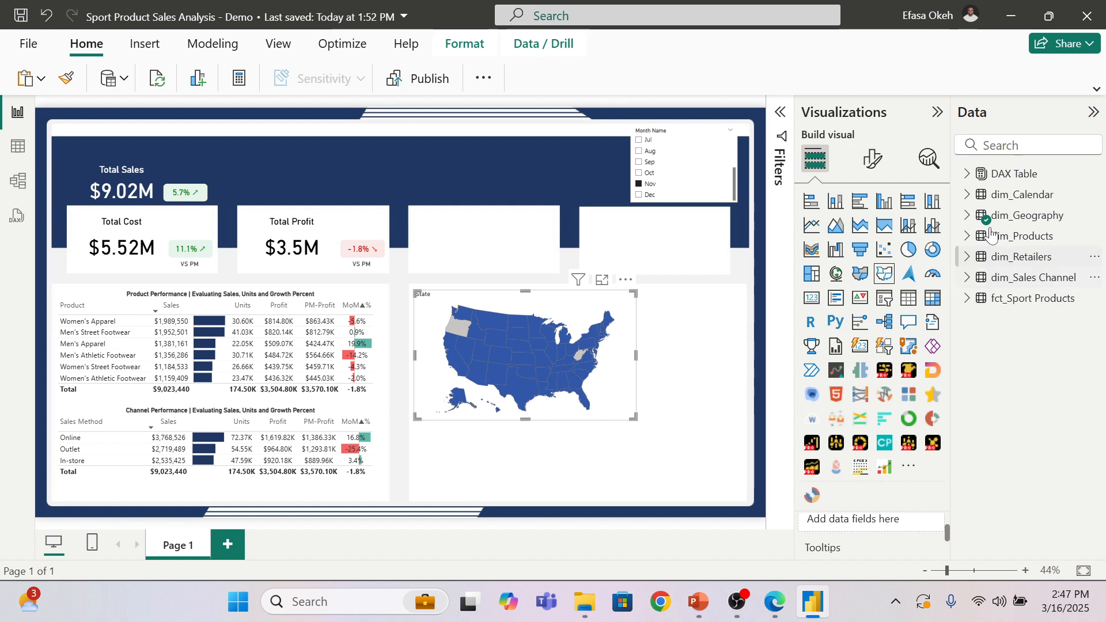
pyautogui.click(967, 174)
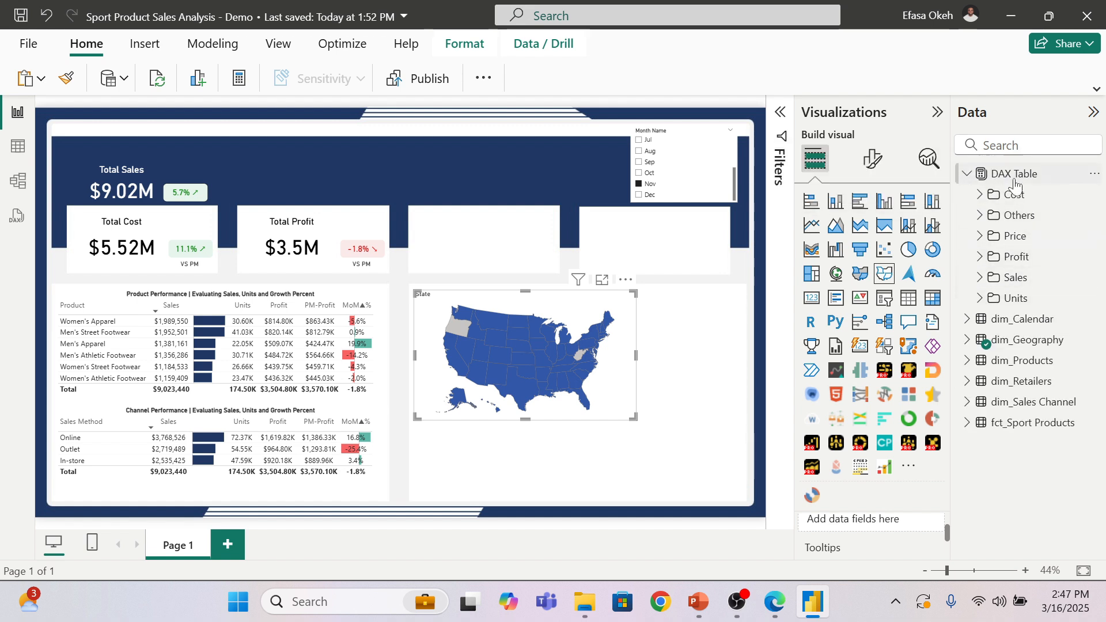
pyautogui.click(980, 277)
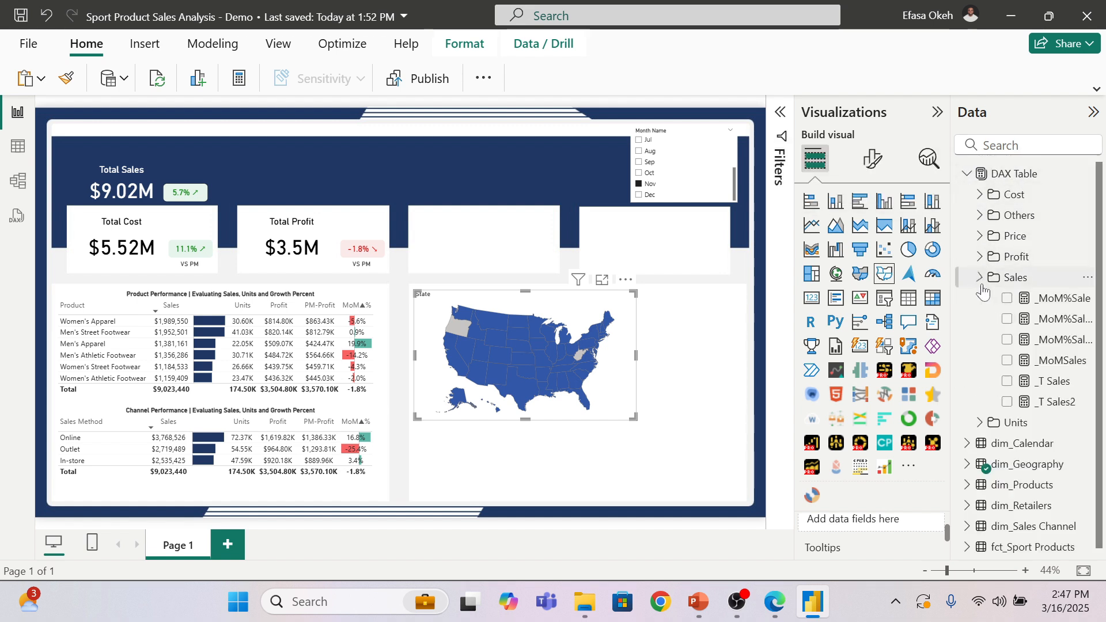
pyautogui.click(1007, 381)
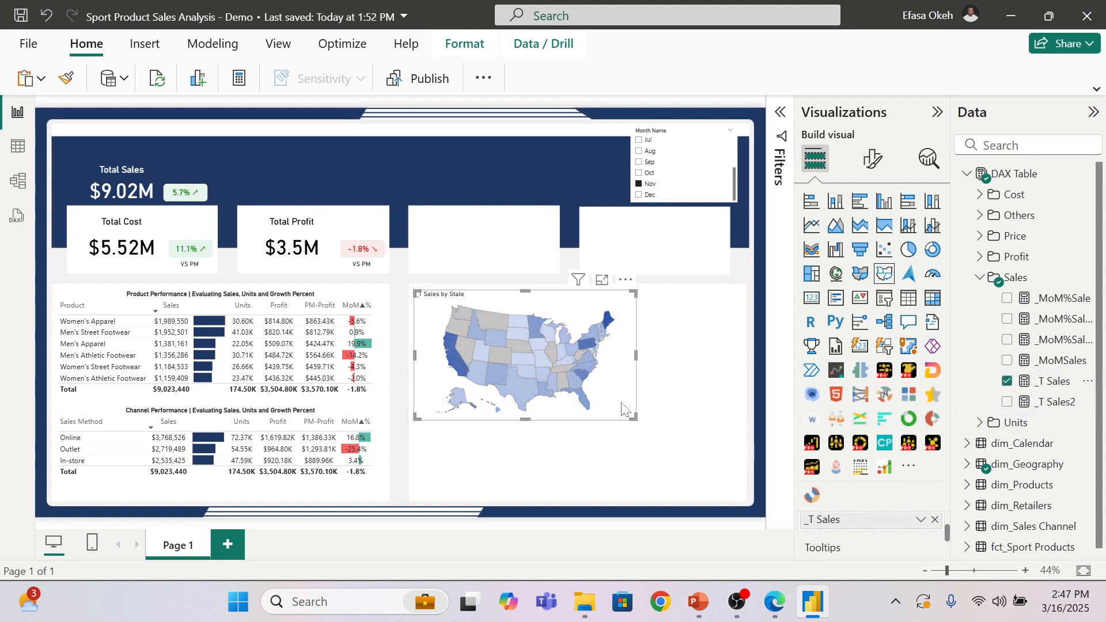
# Step: Rename the shape map's _T Sales color saturation field to Sales for this visual
pyautogui.moveTo(948, 529); pyautogui.dragTo(948, 527)
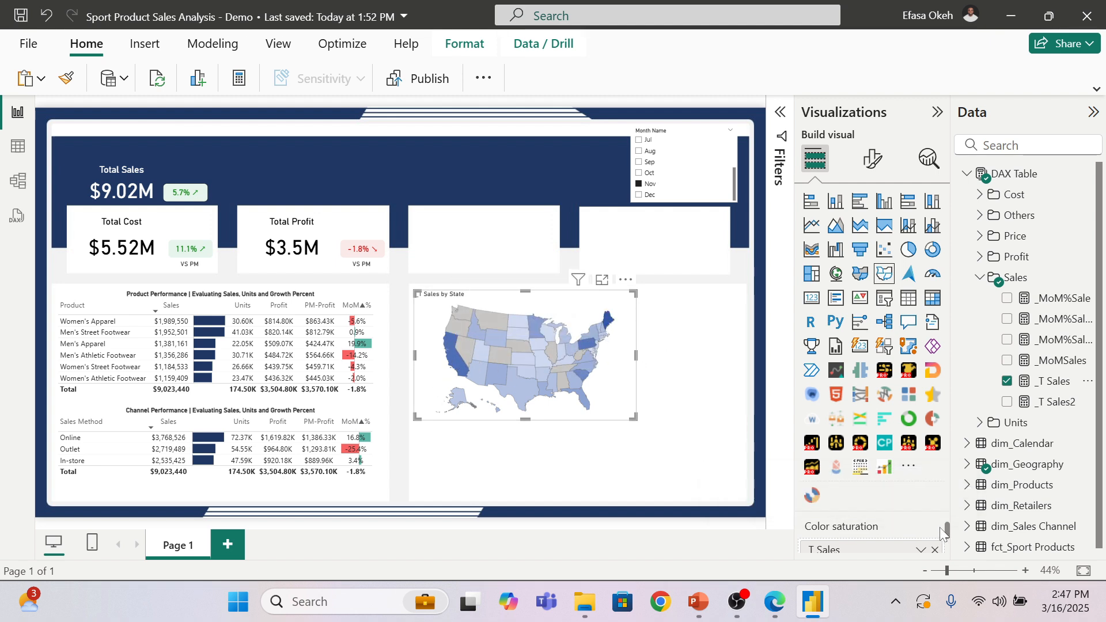
pyautogui.scroll(-1, 949, 532)
pyautogui.doubleClick(829, 530)
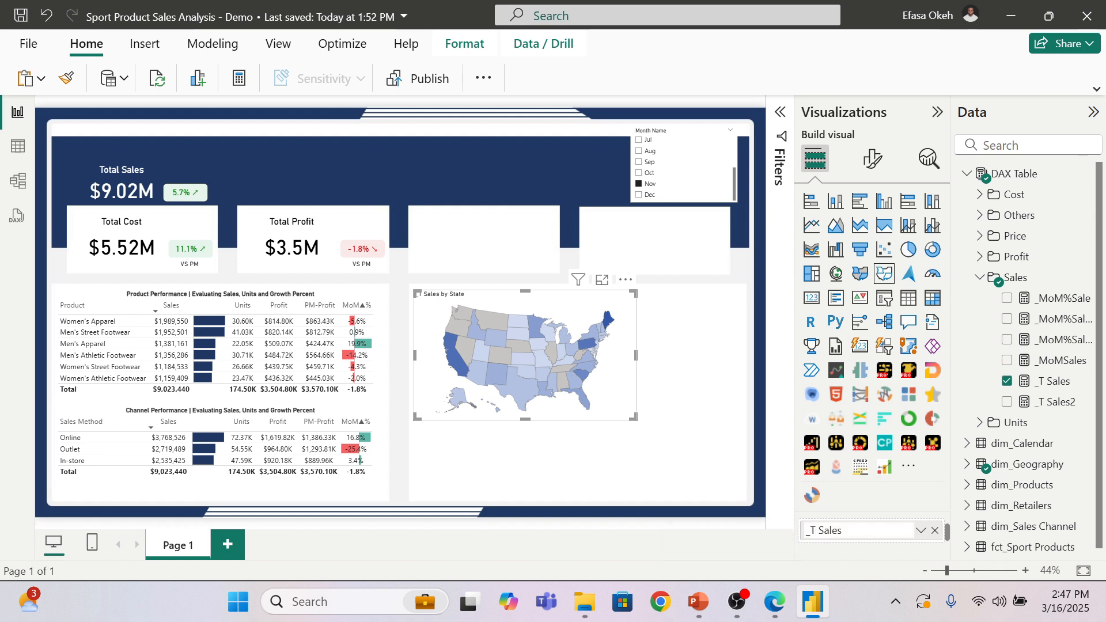
pyautogui.press('Home')
pyautogui.press('Delete')
pyautogui.press('Delete')
pyautogui.press('Delete')
pyautogui.press('Return')
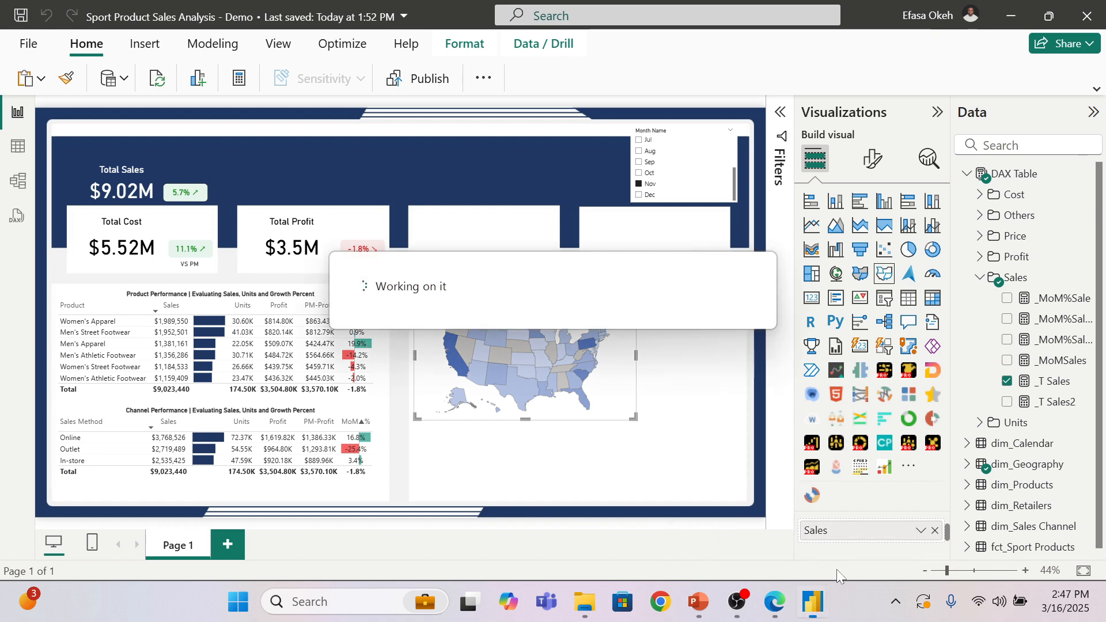
pyautogui.moveTo(457, 359)
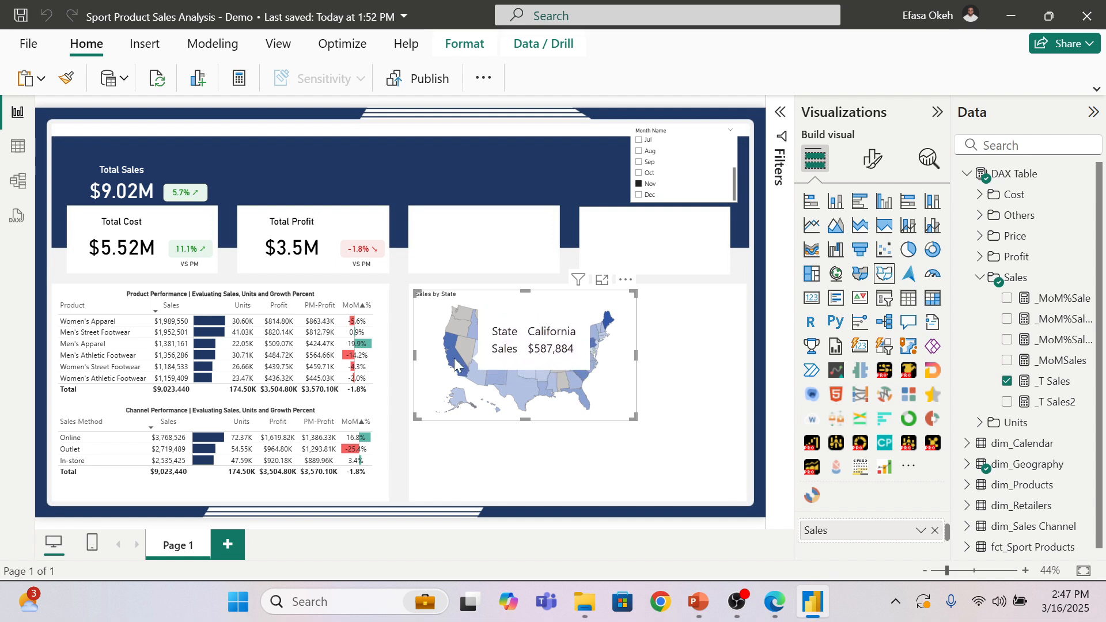
pyautogui.moveTo(609, 323)
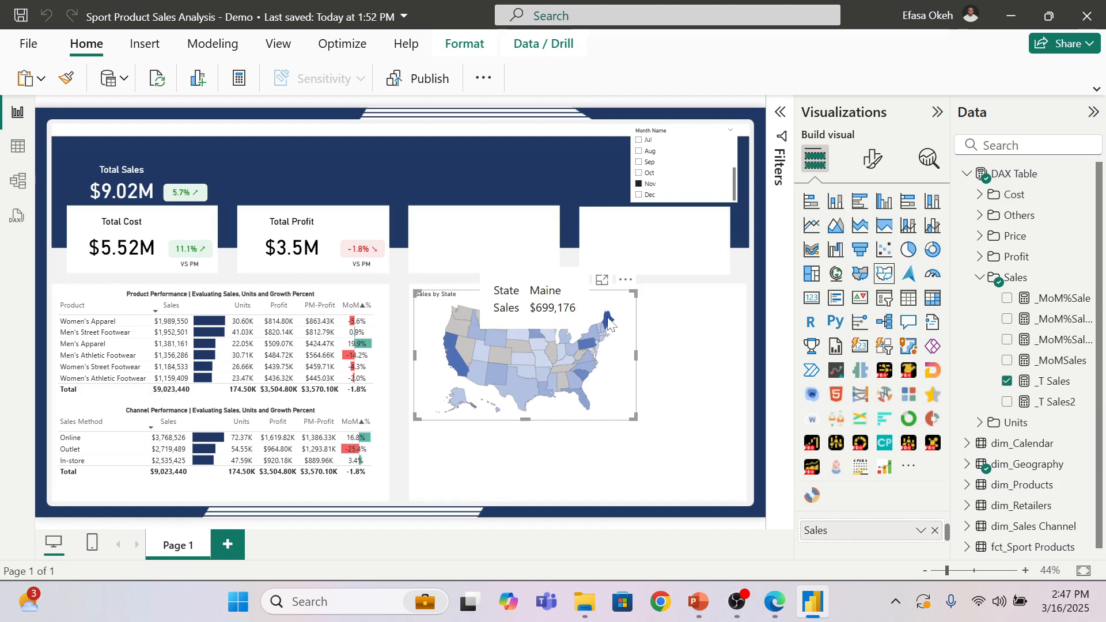
pyautogui.moveTo(523, 324)
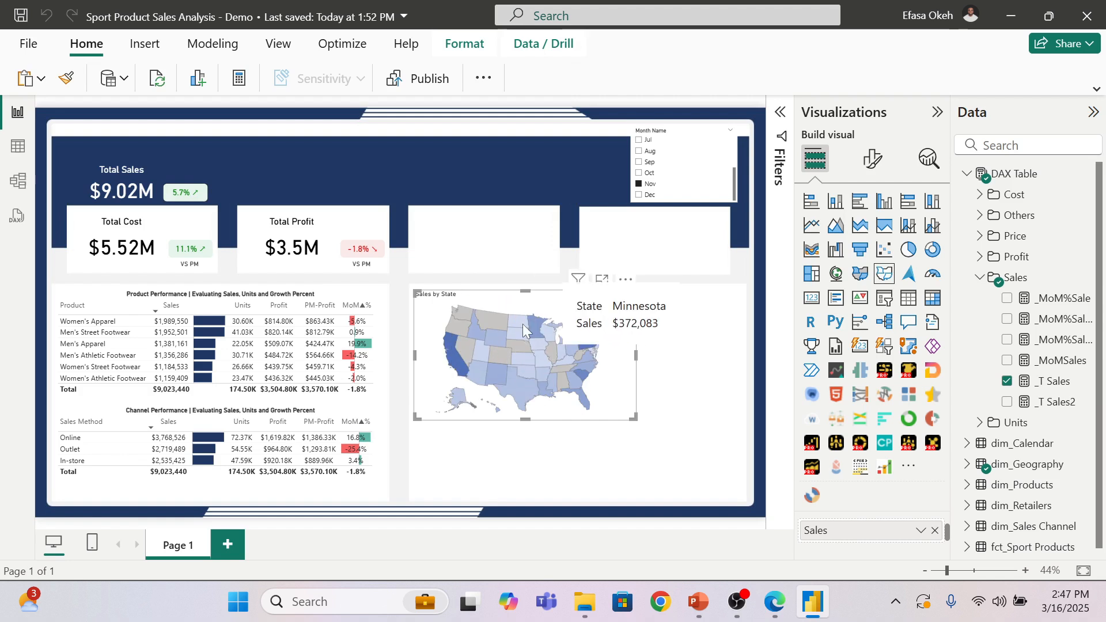
# Step: Center the shape map's title horizontally and deselect the visual
pyautogui.click(868, 171)
pyautogui.click(871, 236)
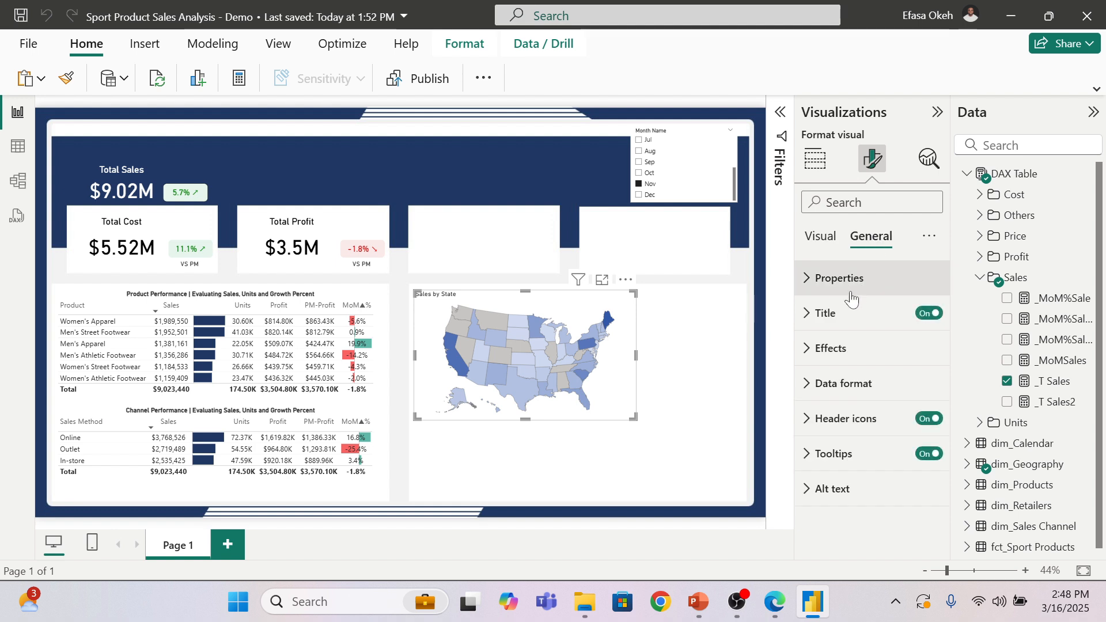
pyautogui.click(848, 313)
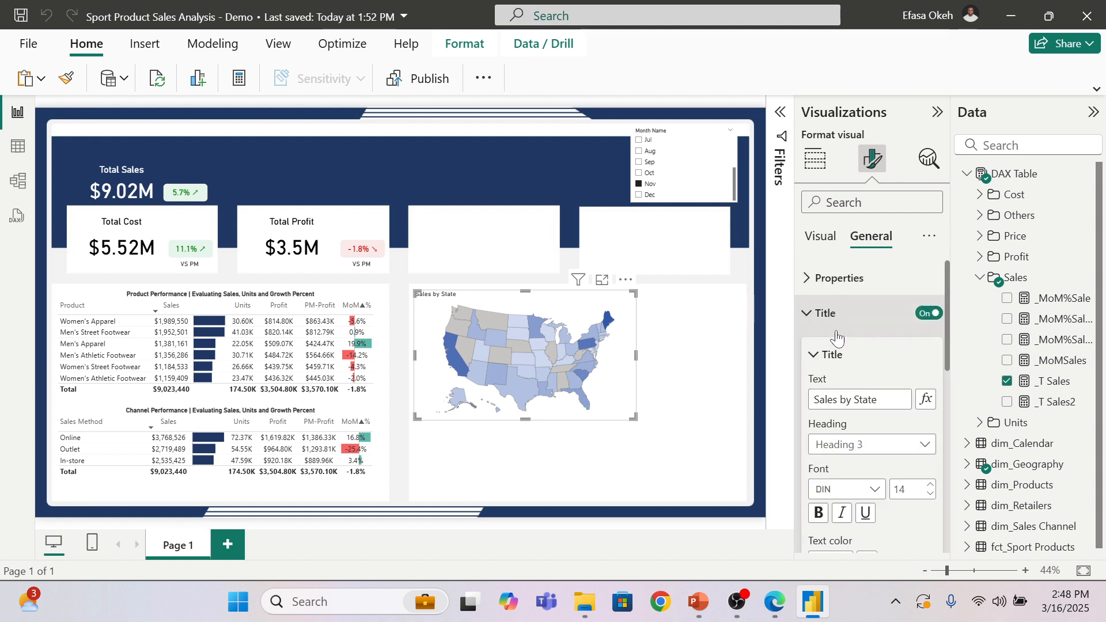
pyautogui.scroll(-3, 854, 485)
pyautogui.click(841, 479)
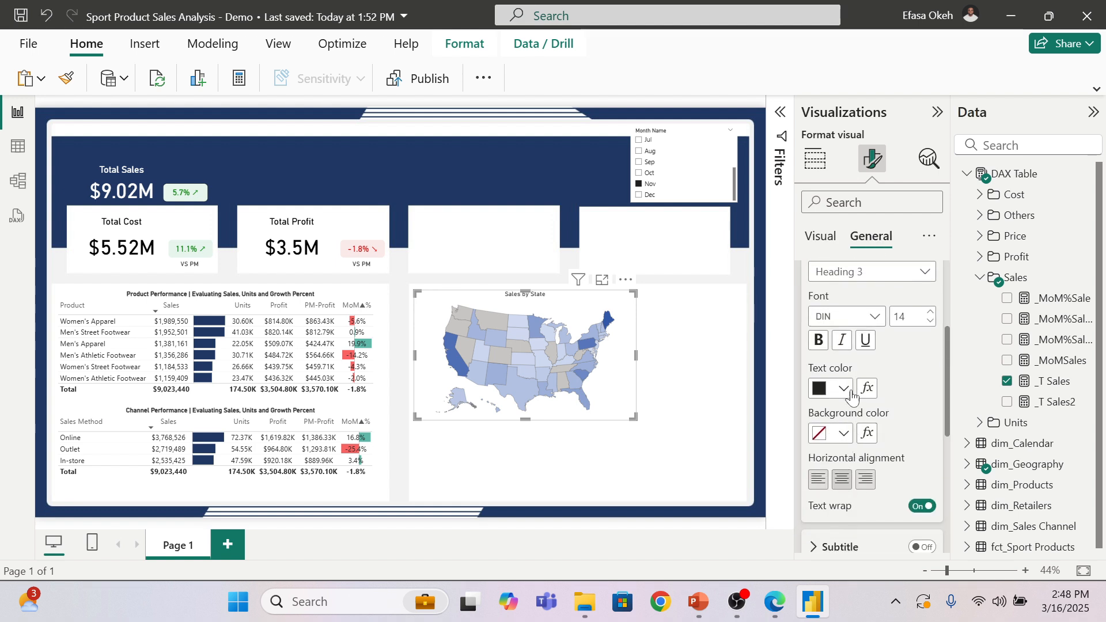
pyautogui.click(665, 402)
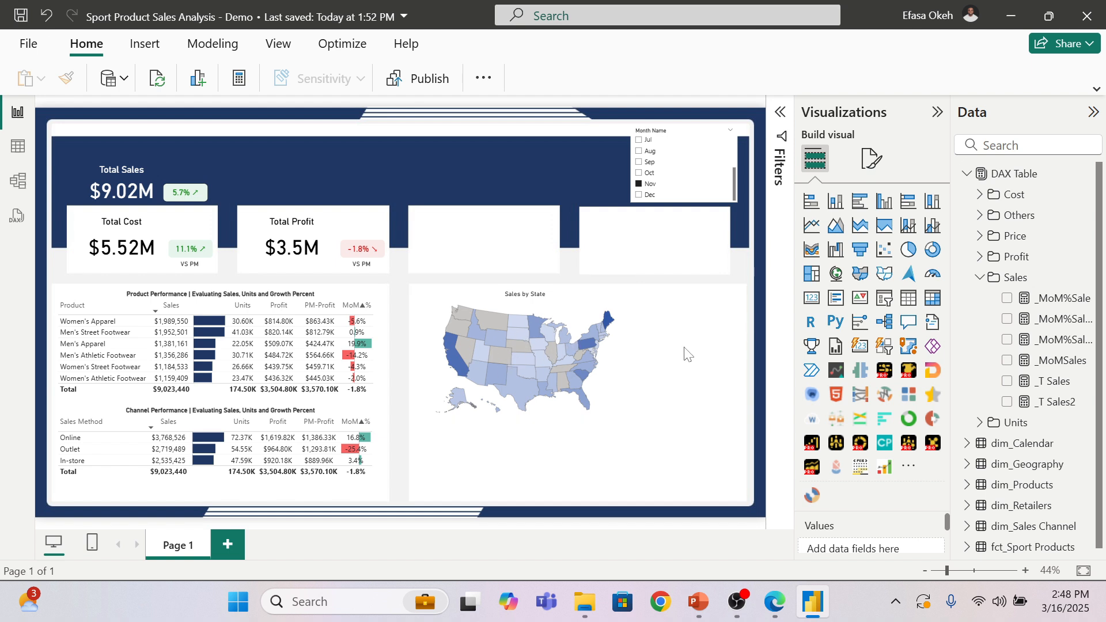
# Step: Add a clustered bar chart, place it beside the shape map, and extend its height down to the map's lower edge
pyautogui.click(609, 399)
pyautogui.click(685, 406)
pyautogui.click(860, 202)
pyautogui.moveTo(148, 139); pyautogui.dragTo(708, 323)
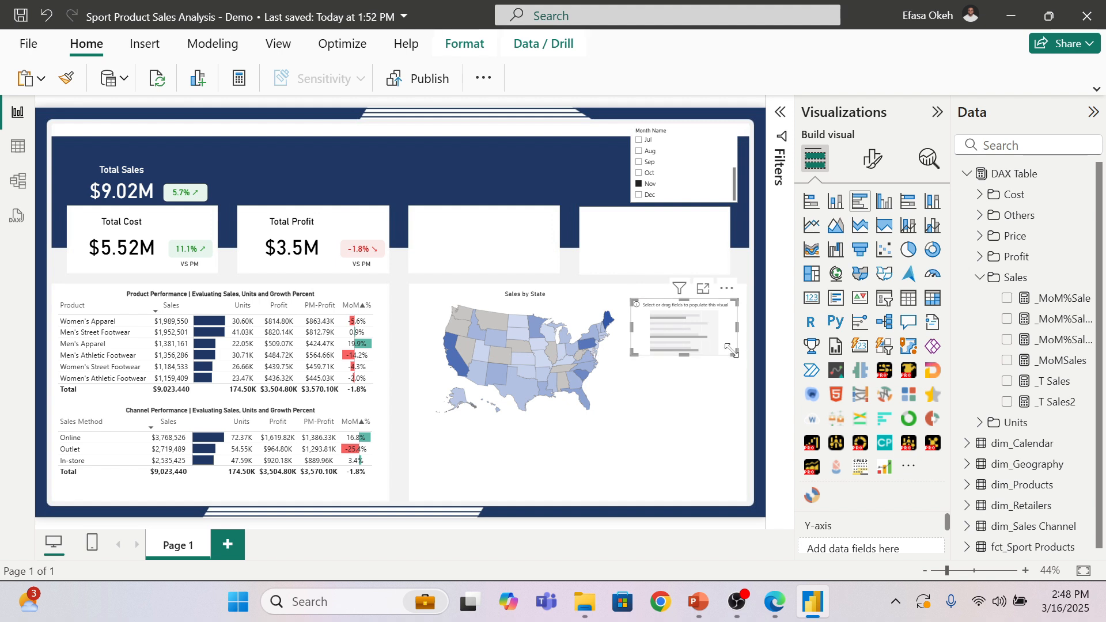
pyautogui.moveTo(738, 356); pyautogui.dragTo(737, 419)
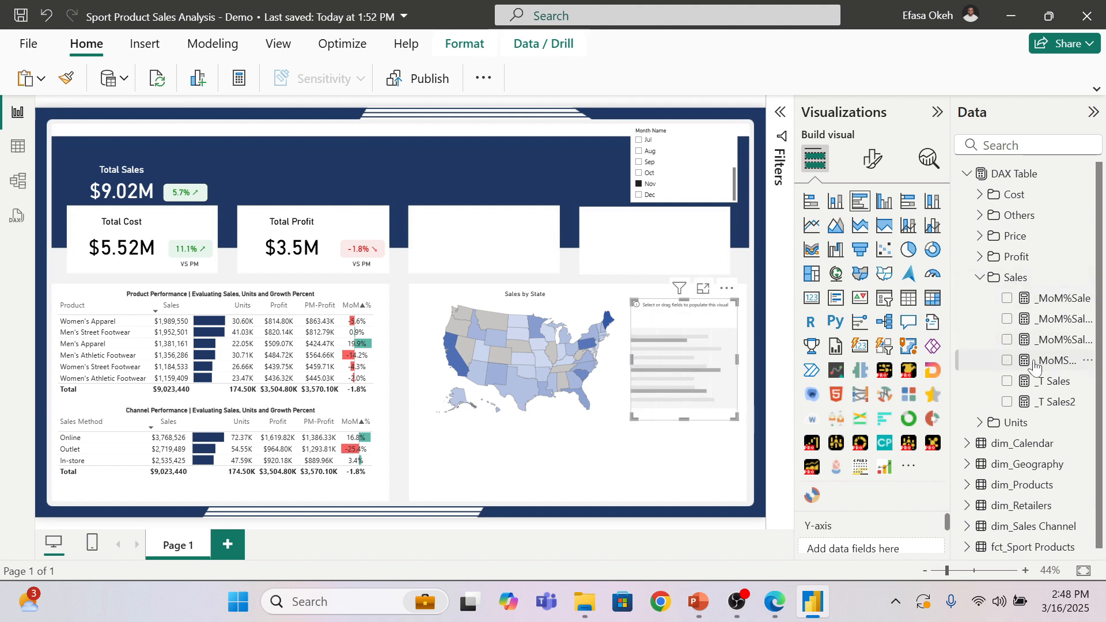
# Step: Add the _T Sales and _T Profit measures to the clustered bar chart
pyautogui.click(1008, 383)
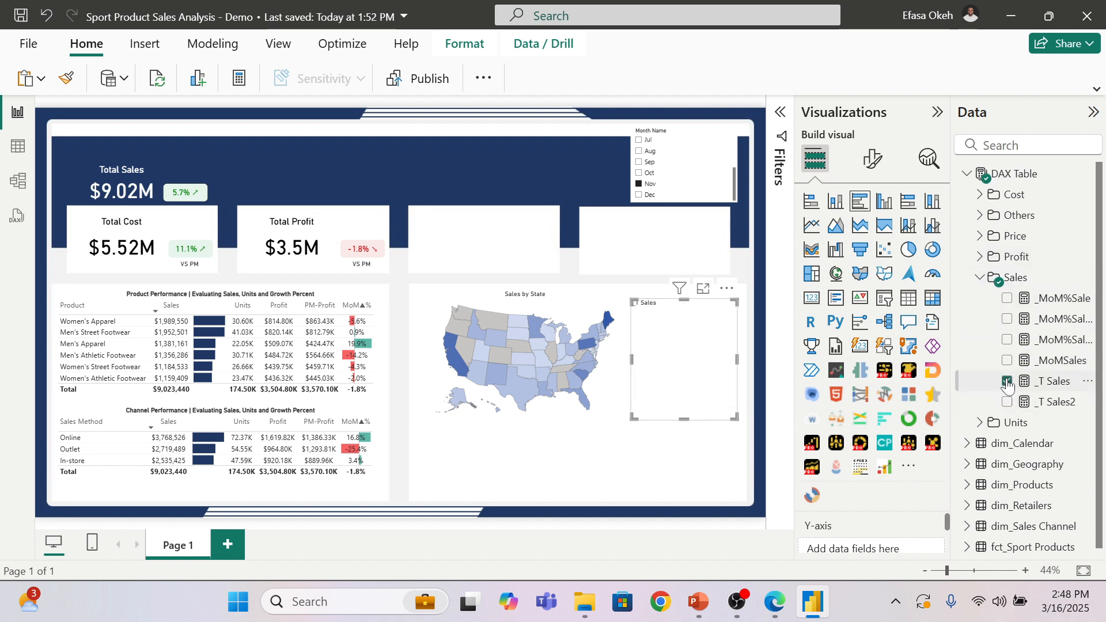
pyautogui.click(979, 277)
pyautogui.click(979, 257)
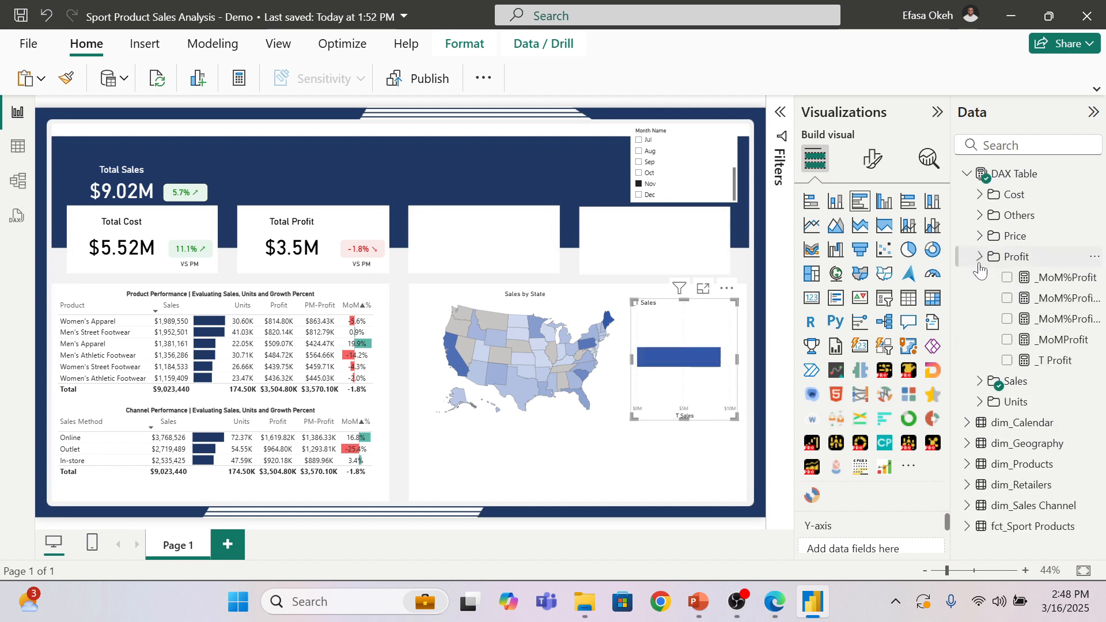
pyautogui.click(1006, 361)
pyautogui.click(980, 258)
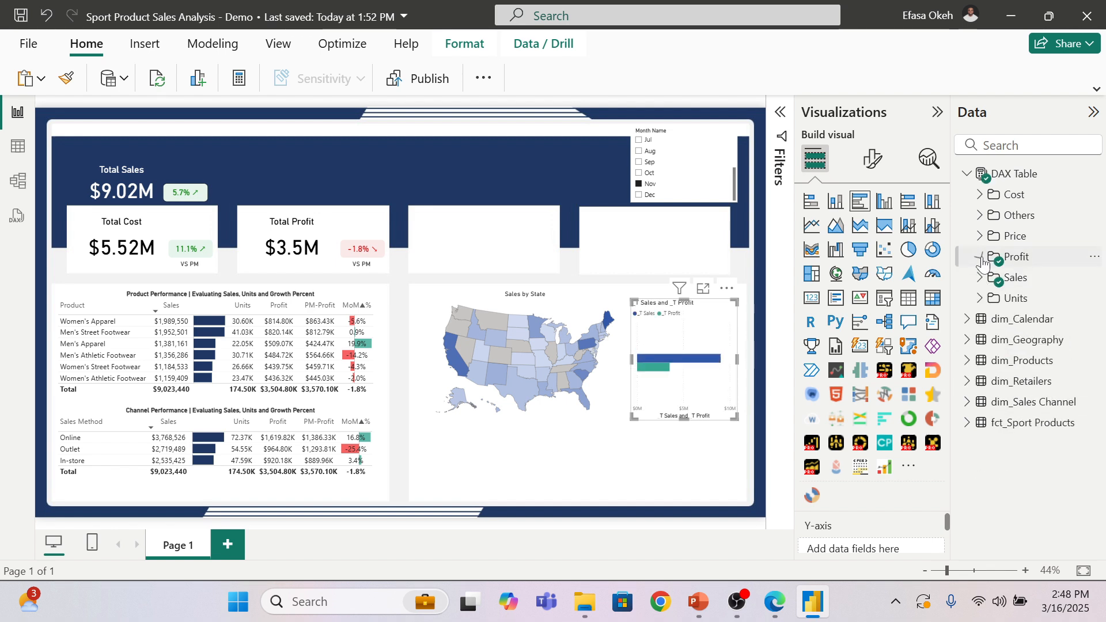
# Step: Break the bar chart down by the Region field from dim_Geography on its Y-axis
pyautogui.click(967, 173)
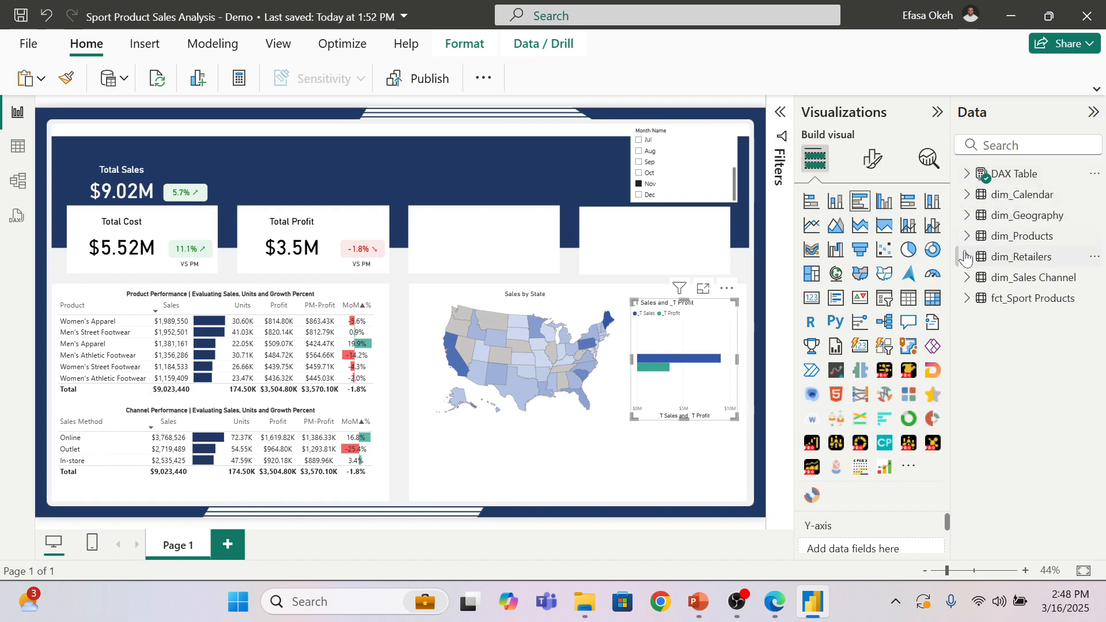
pyautogui.click(967, 215)
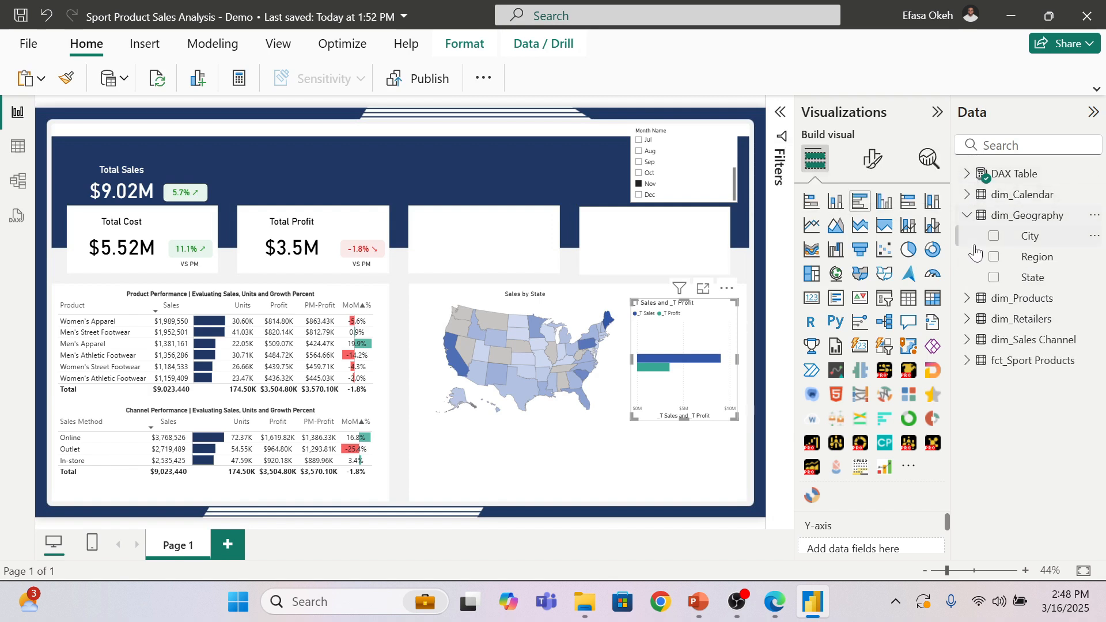
pyautogui.click(994, 257)
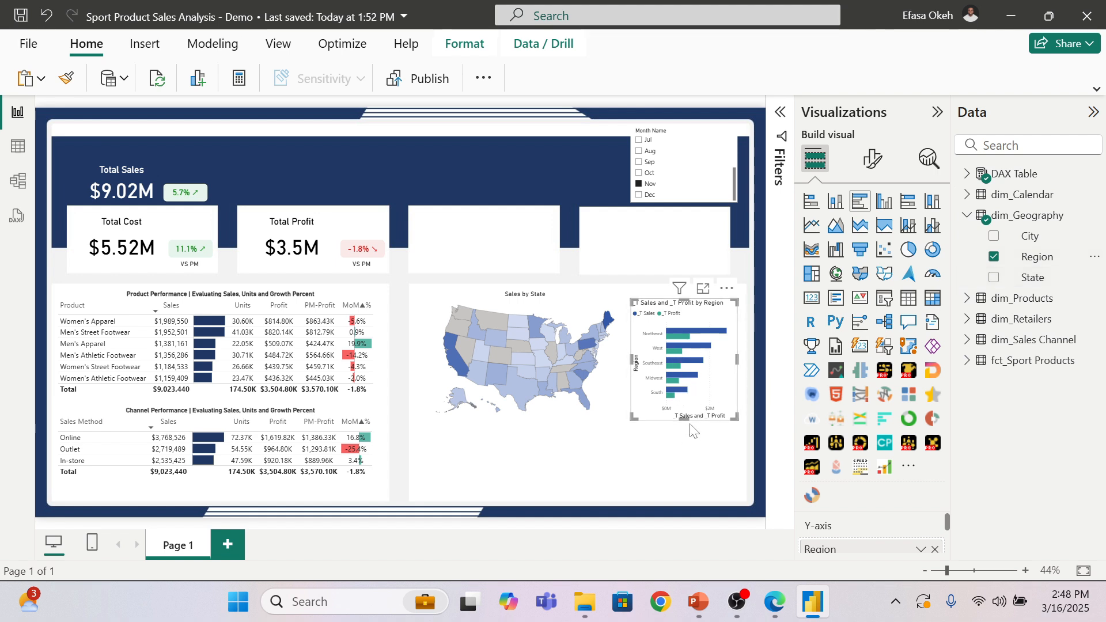
# Step: Make the regional bar chart taller at both its lower and upper edges, and turn off its X-axis title and values
pyautogui.moveTo(685, 427); pyautogui.dragTo(685, 438)
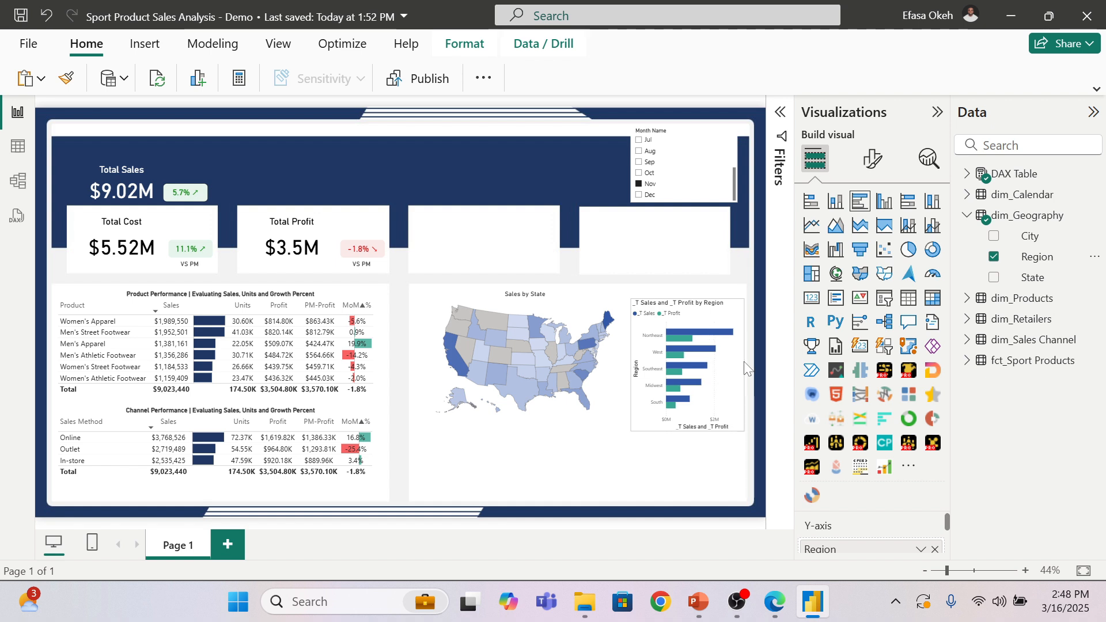
pyautogui.moveTo(685, 303); pyautogui.dragTo(690, 304)
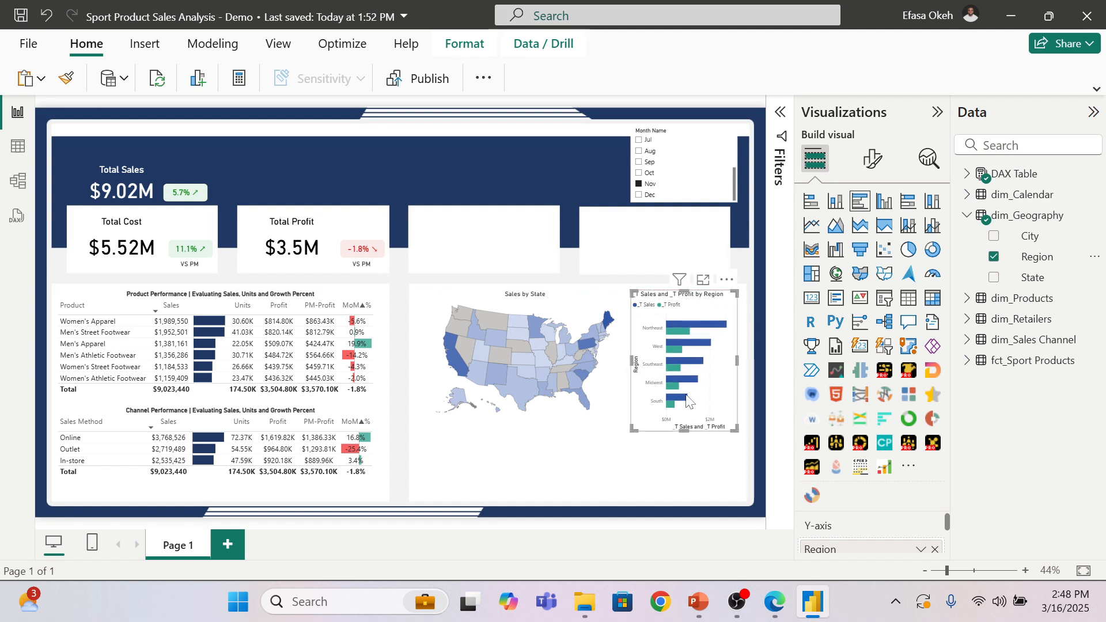
pyautogui.click(870, 163)
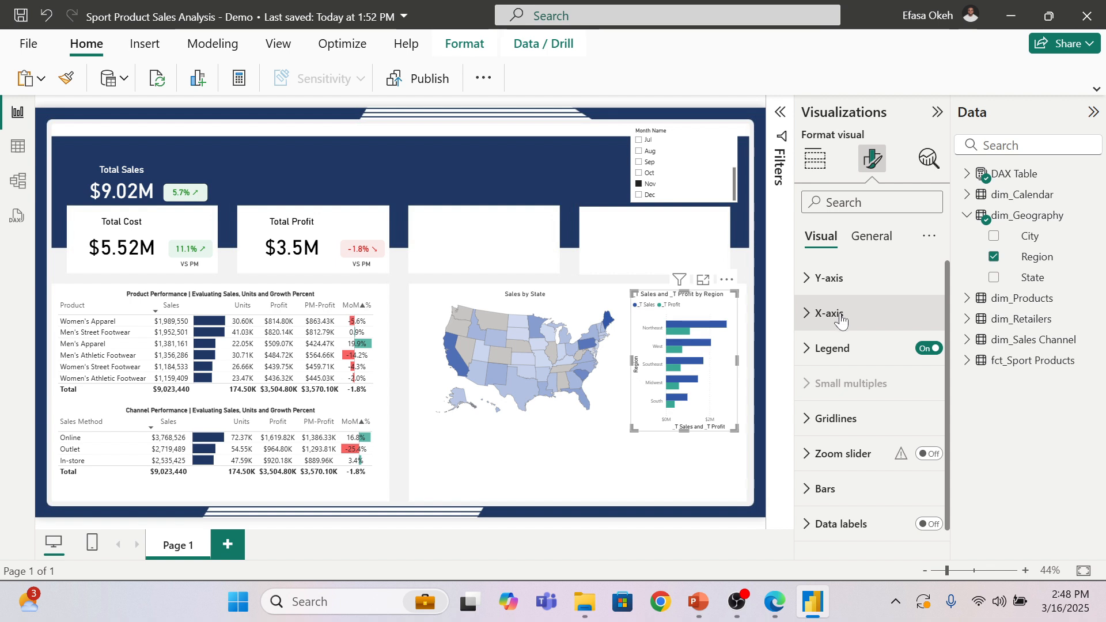
pyautogui.click(829, 313)
pyautogui.scroll(-3, 875, 421)
pyautogui.click(917, 404)
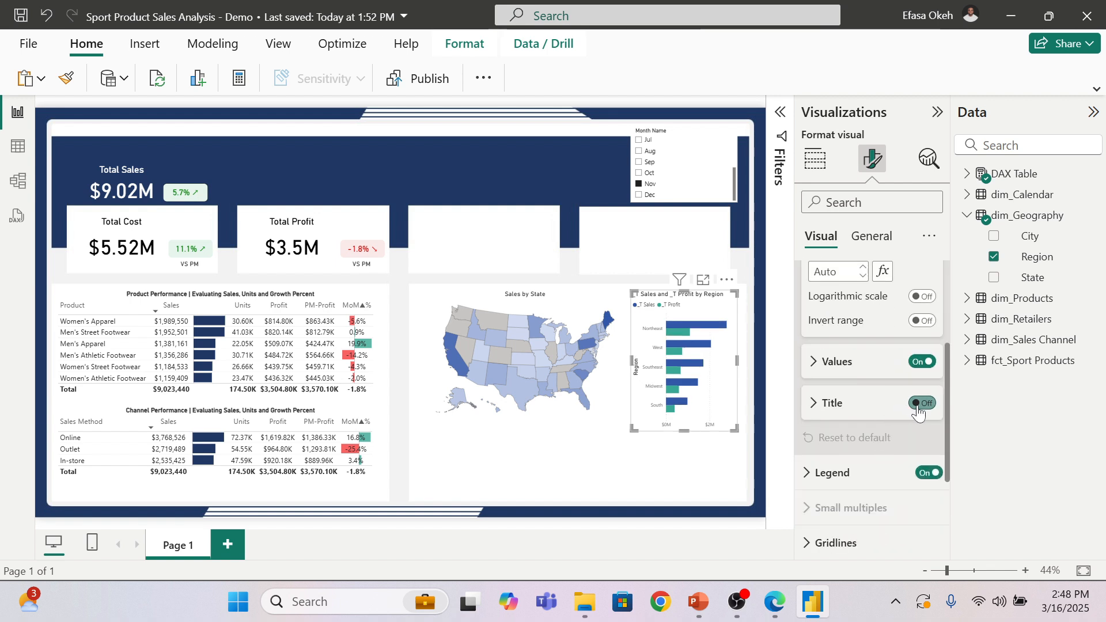
pyautogui.click(919, 362)
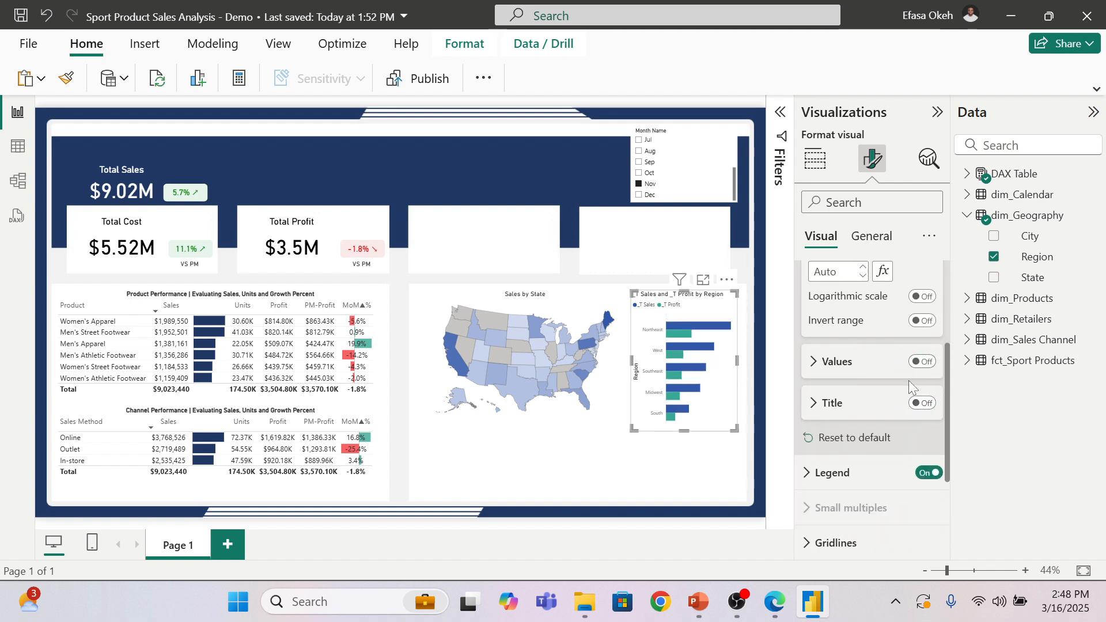
pyautogui.scroll(1, 890, 397)
pyautogui.scroll(5, 829, 314)
pyautogui.click(823, 311)
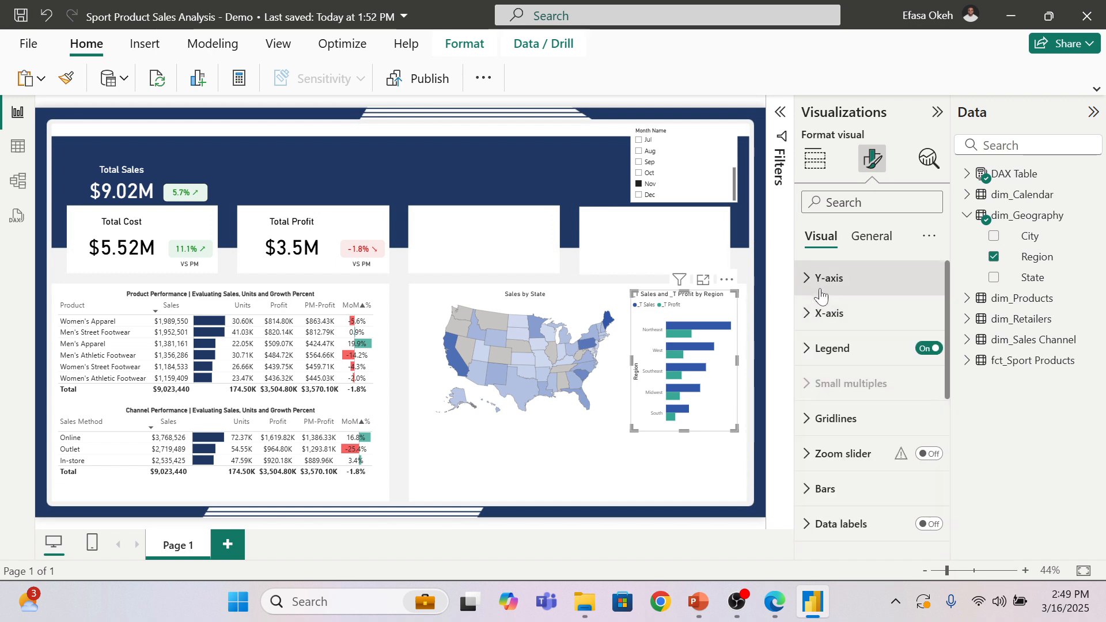
# Step: Turn off the bar chart's Y-axis title and increase the font size of its Y-axis labels by one step
pyautogui.click(824, 277)
pyautogui.scroll(-2, 876, 447)
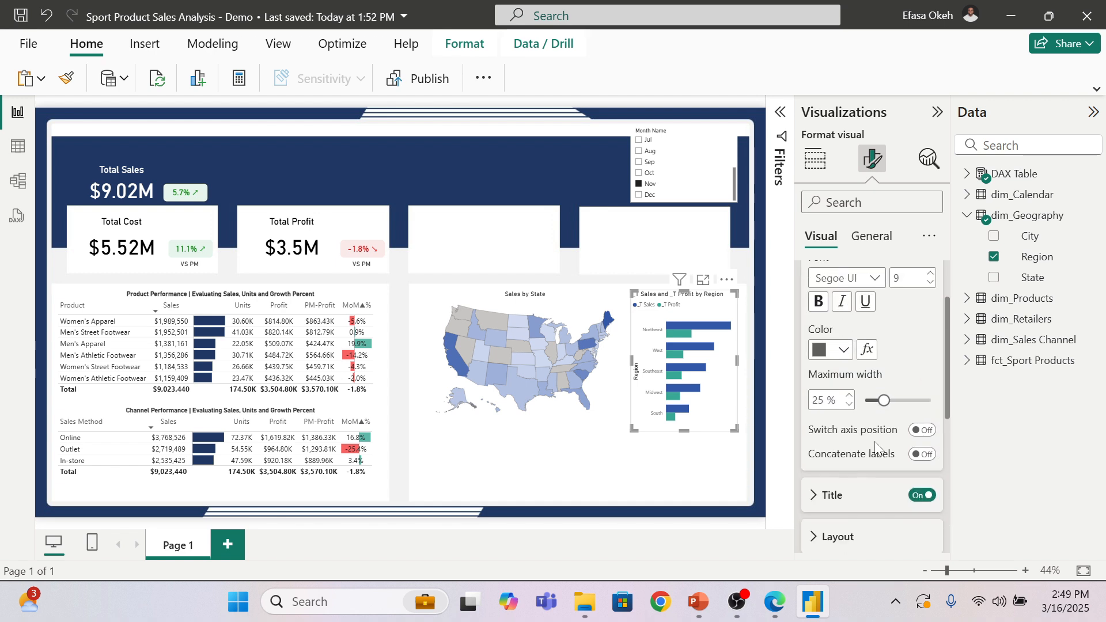
pyautogui.click(922, 495)
pyautogui.scroll(2, 879, 391)
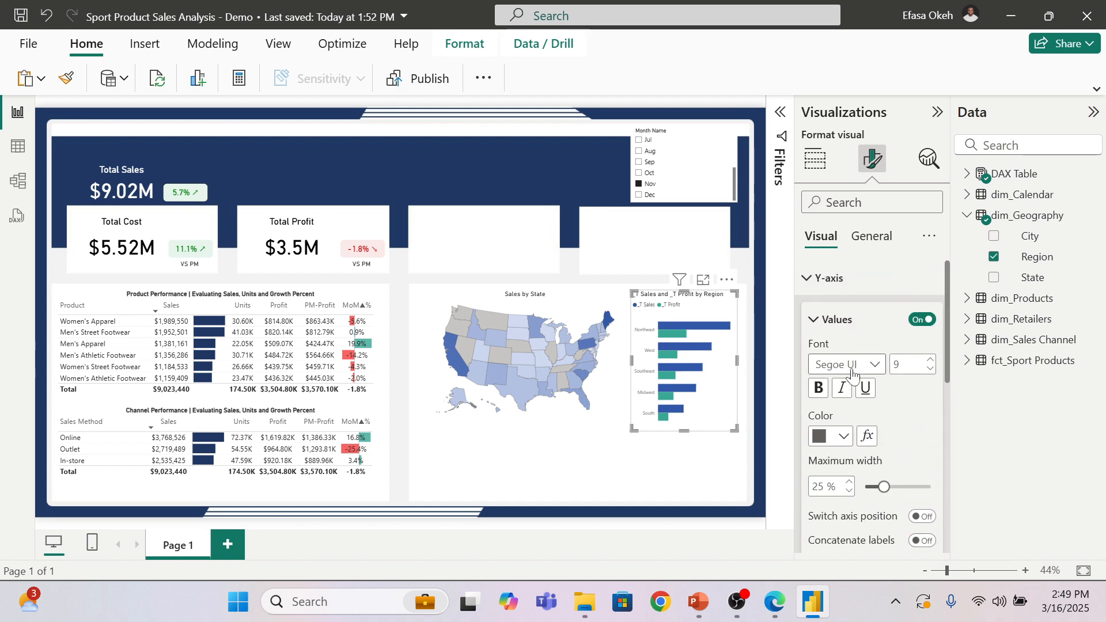
pyautogui.click(852, 369)
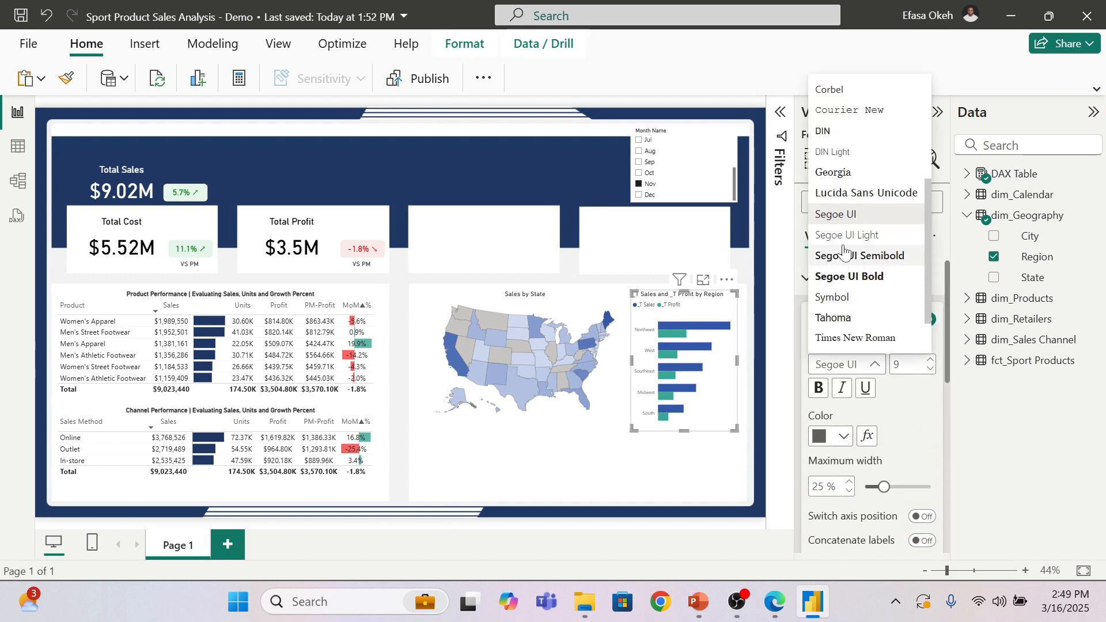
pyautogui.click(930, 359)
pyautogui.click(805, 282)
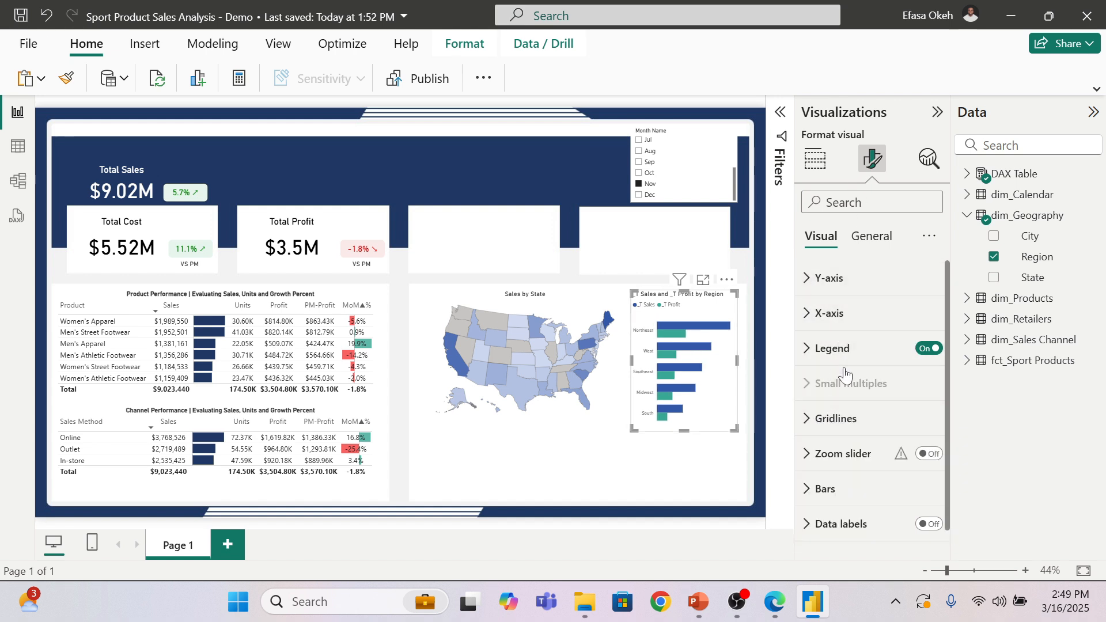
pyautogui.click(829, 348)
pyautogui.scroll(-2, 873, 449)
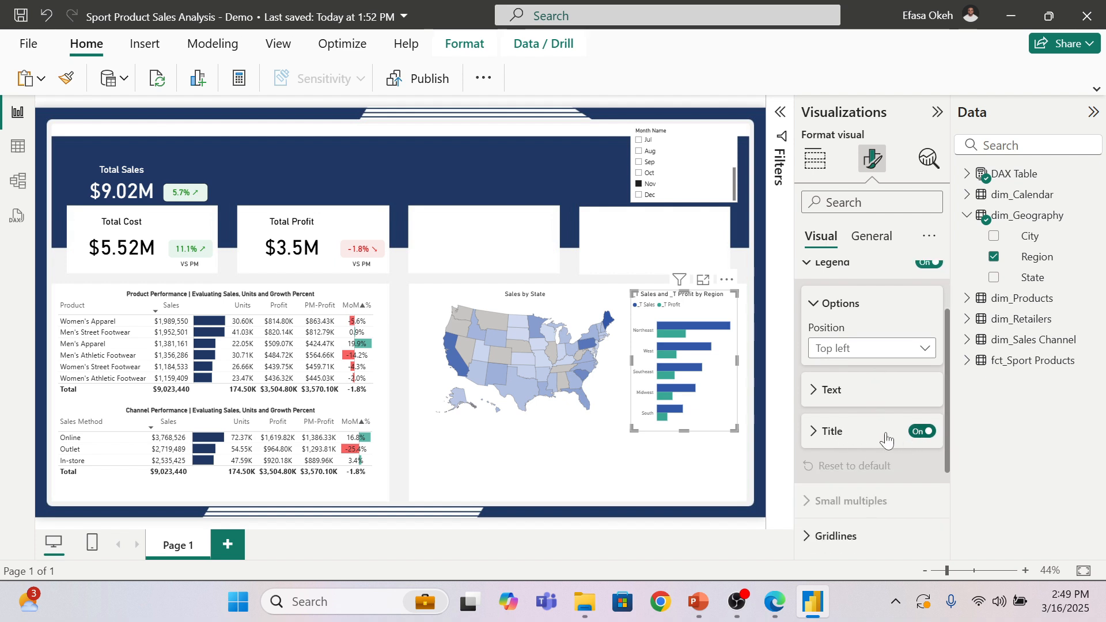
pyautogui.scroll(2, 831, 337)
pyautogui.click(827, 348)
pyautogui.scroll(-1, 824, 354)
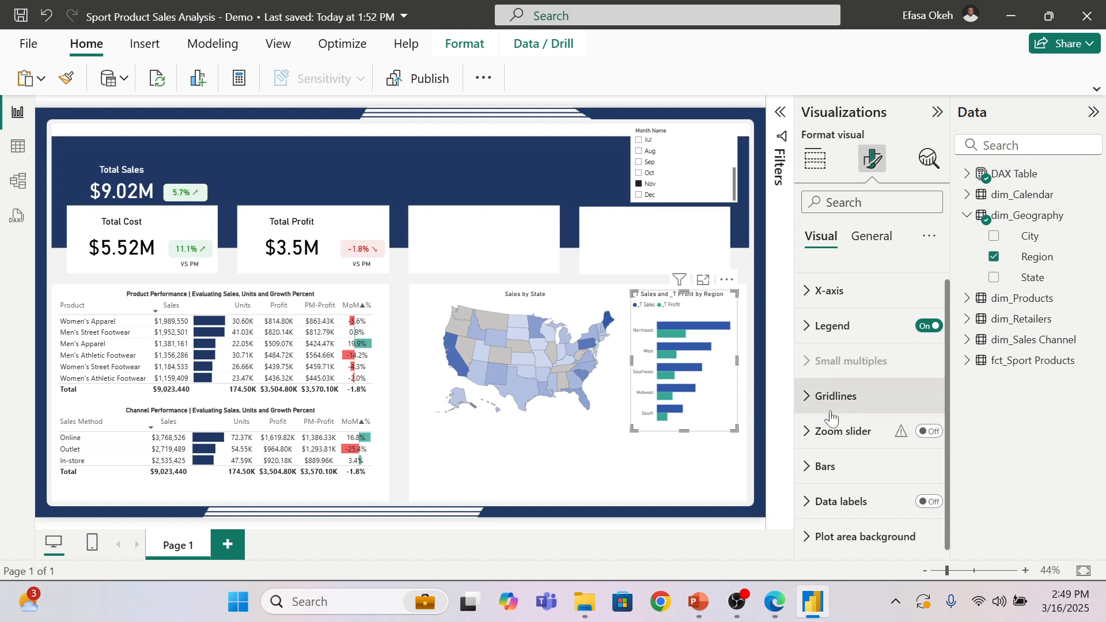
# Step: Rename the bar chart's _T Sales and _T Profit measures to Sales and Profit for this visual
pyautogui.click(814, 158)
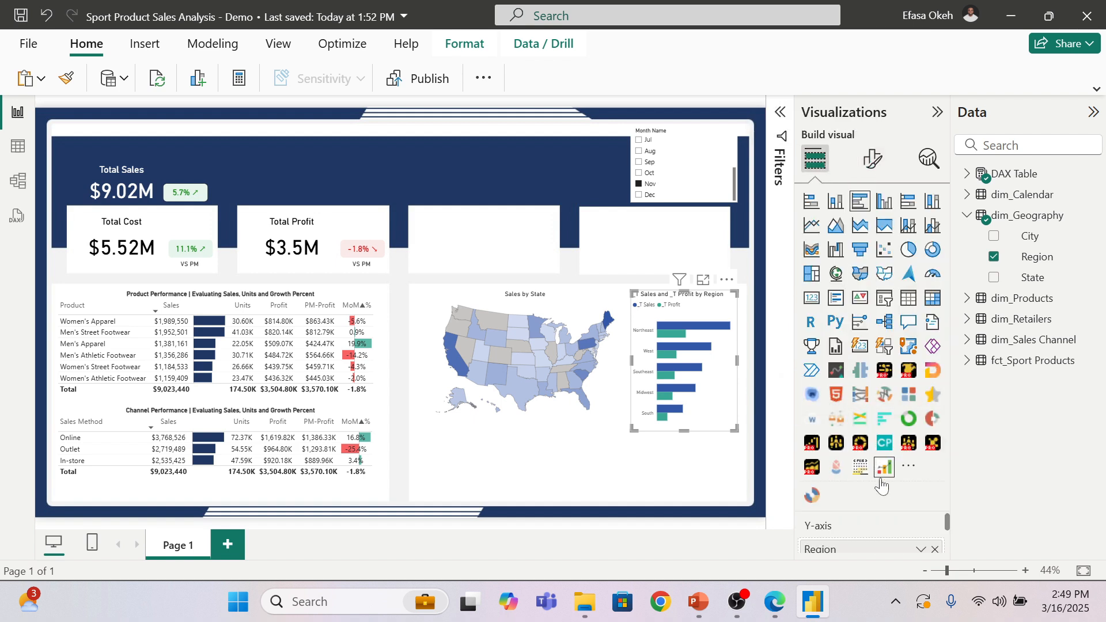
pyautogui.scroll(-3, 946, 520)
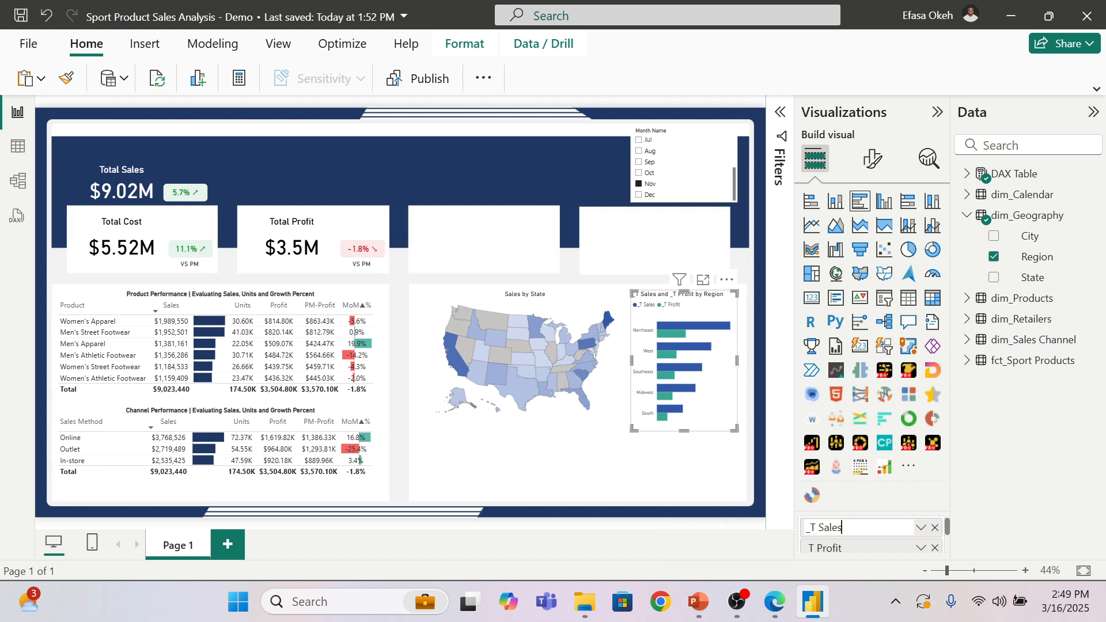
pyautogui.press('BackSpace')
pyautogui.press('BackSpace')
pyautogui.press('BackSpace')
pyautogui.press('Return')
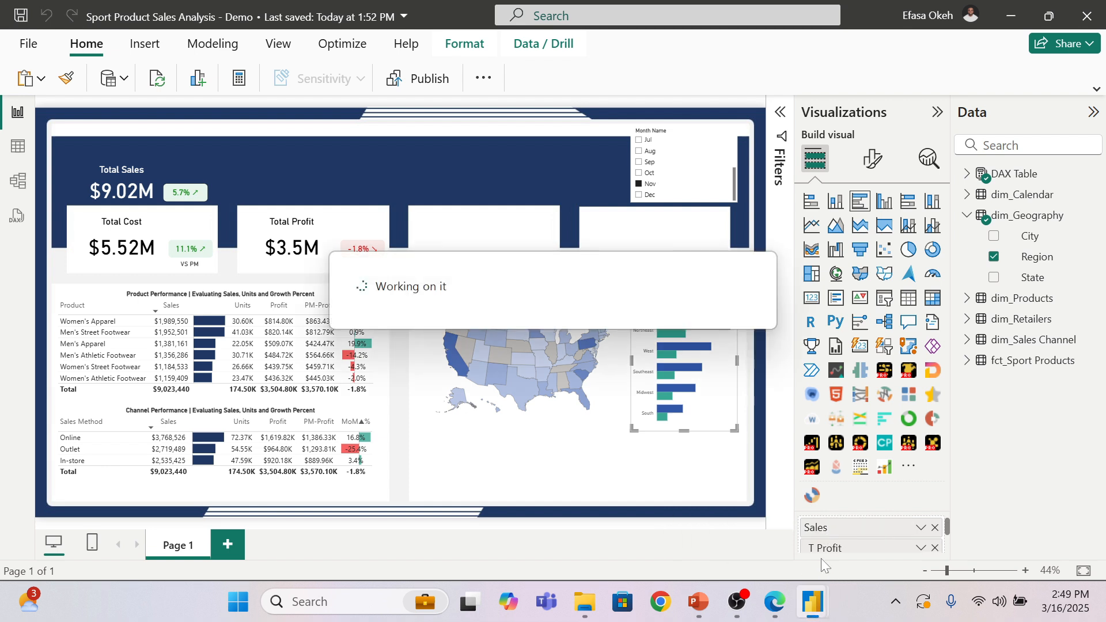
pyautogui.doubleClick(816, 550)
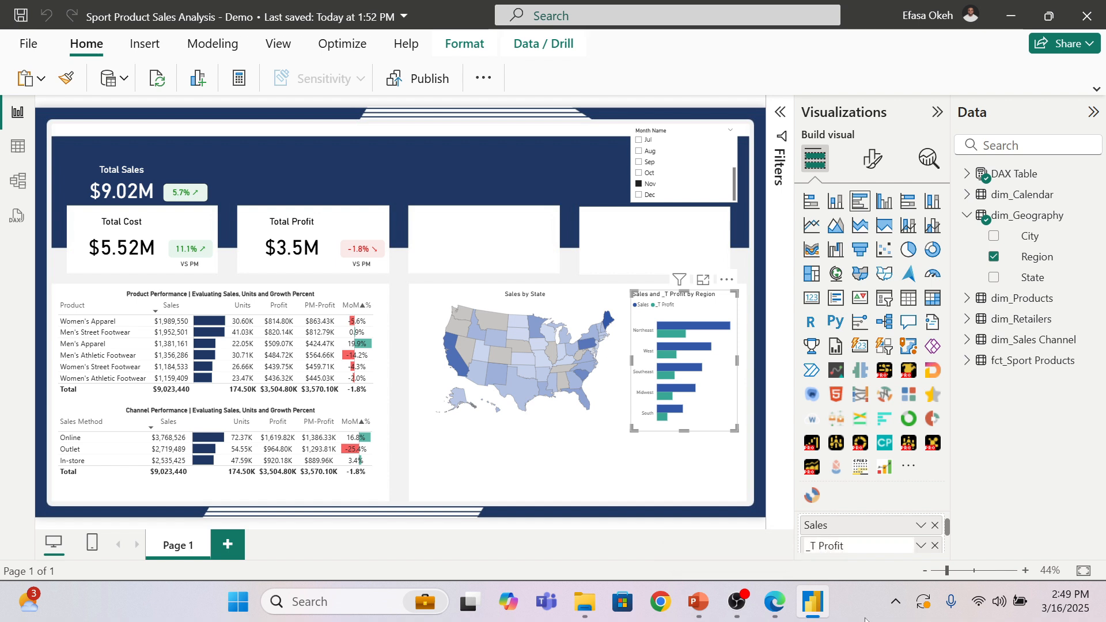
pyautogui.press('Return')
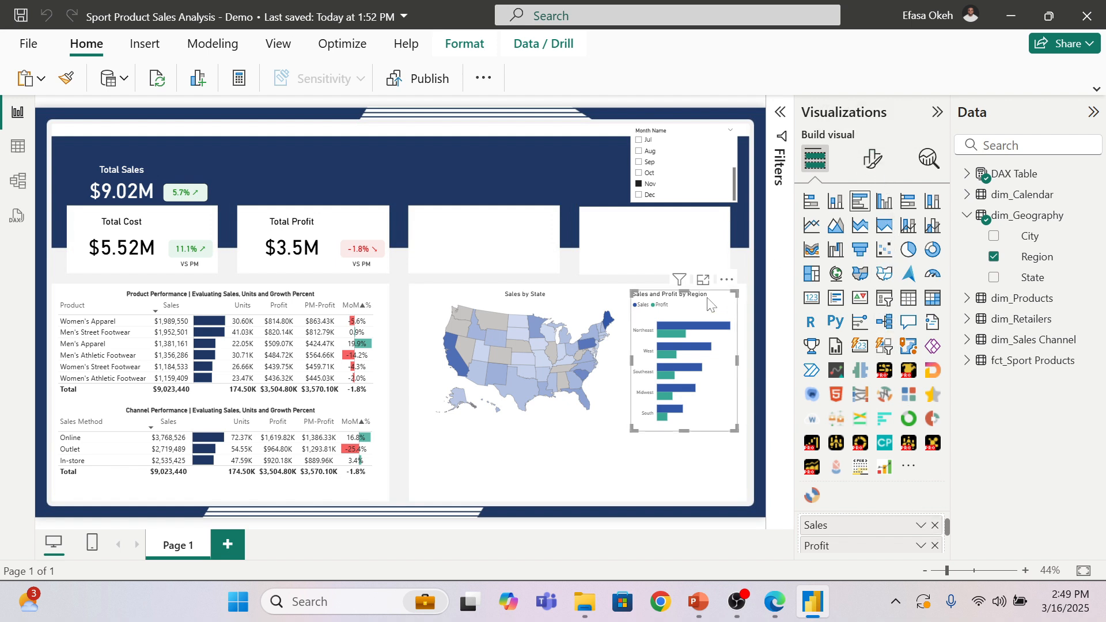
# Step: Center the bar chart's title horizontally
pyautogui.click(873, 164)
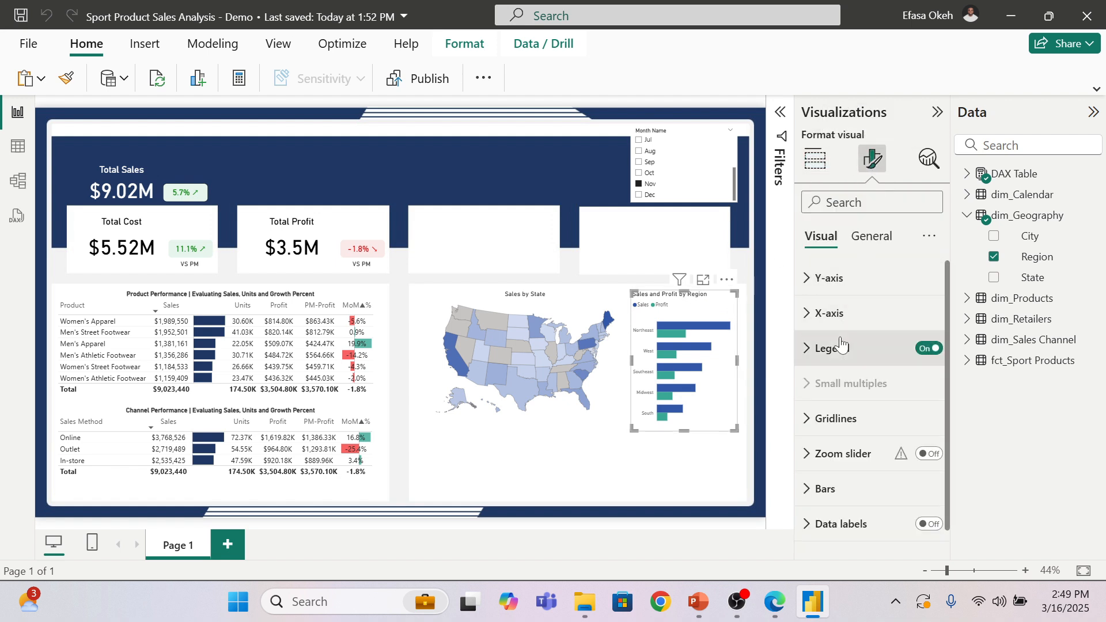
pyautogui.click(868, 237)
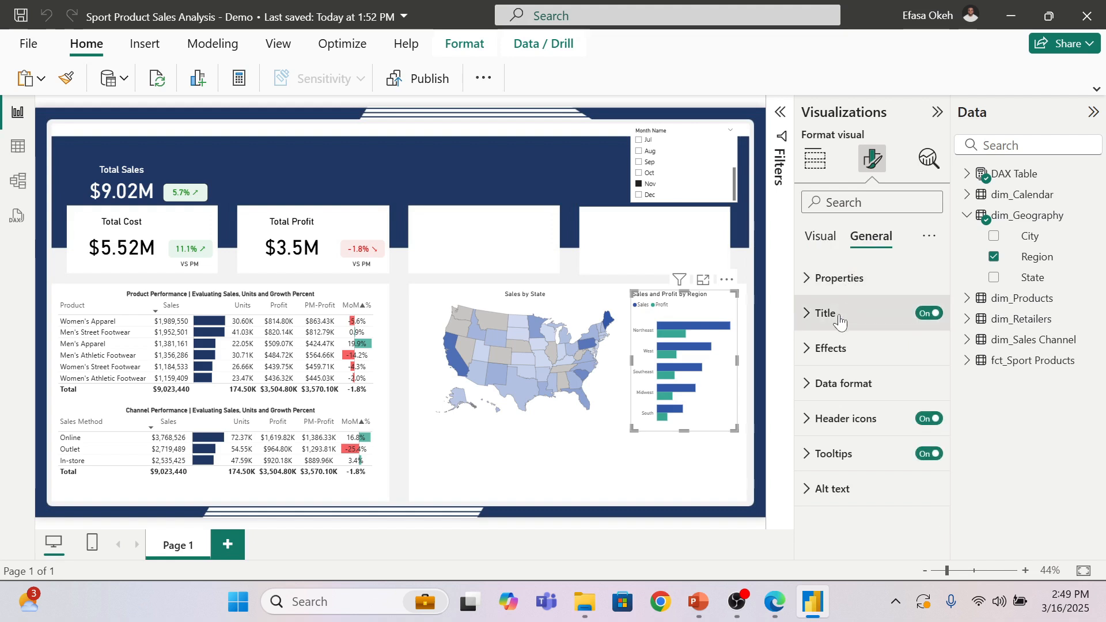
pyautogui.click(835, 314)
pyautogui.scroll(-3, 876, 478)
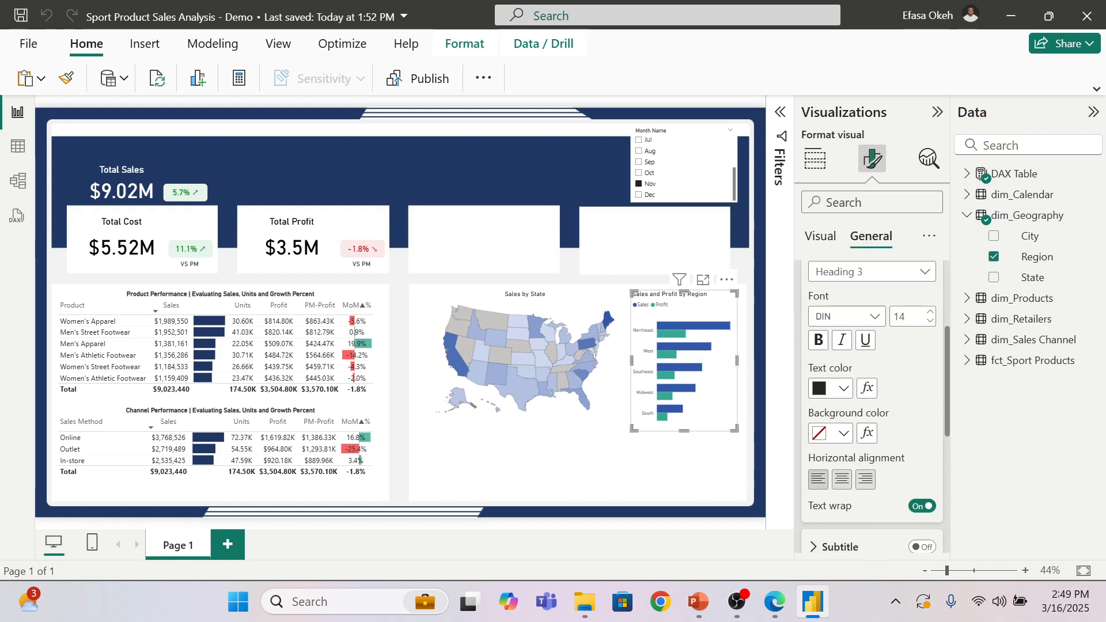
pyautogui.click(842, 481)
pyautogui.scroll(3, 835, 279)
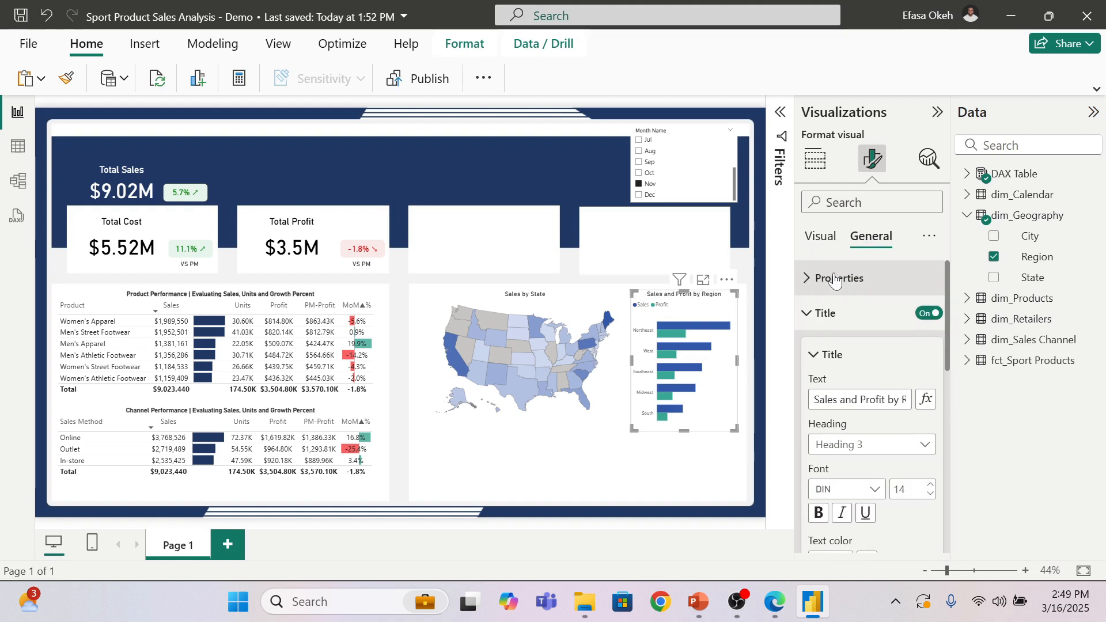
pyautogui.click(826, 314)
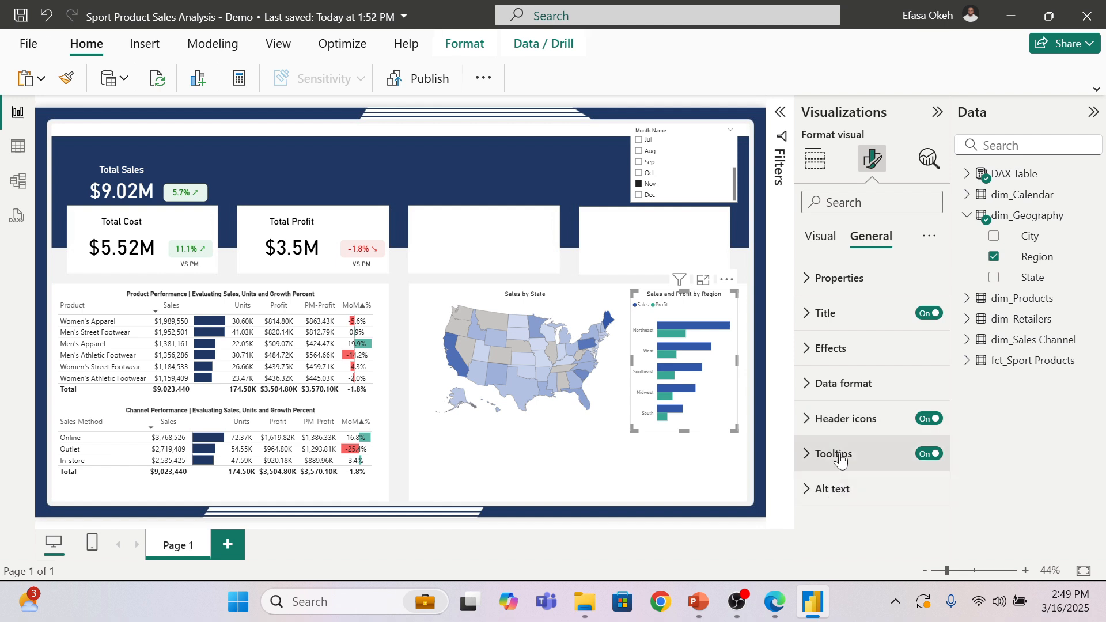
# Step: Turn on data labels for the bar chart and deselect the visual
pyautogui.click(817, 163)
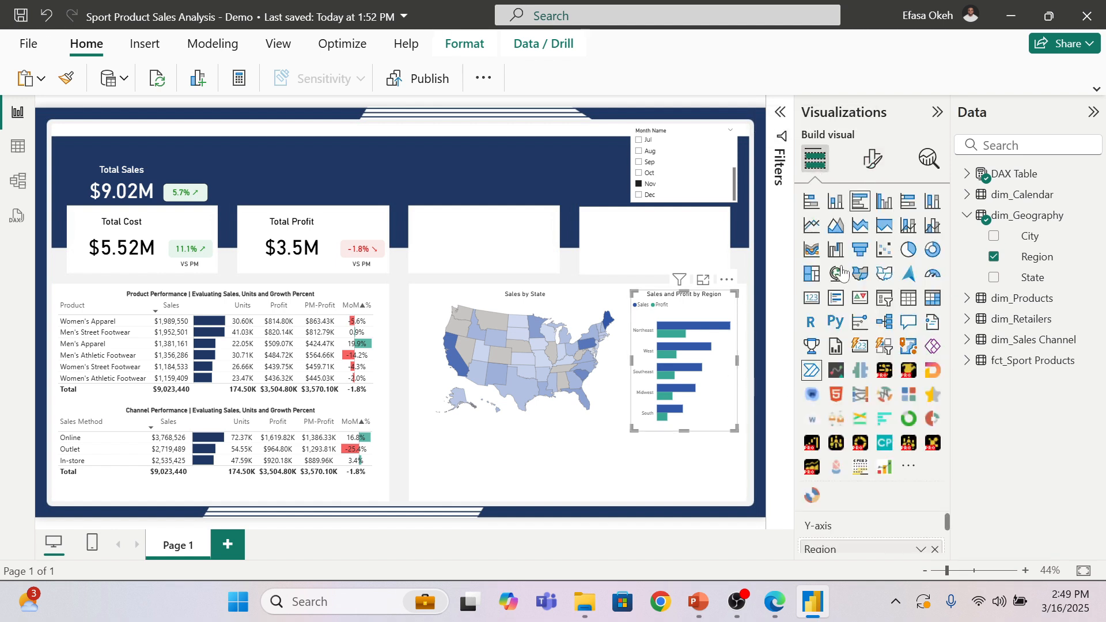
pyautogui.click(872, 159)
pyautogui.scroll(-2, 856, 322)
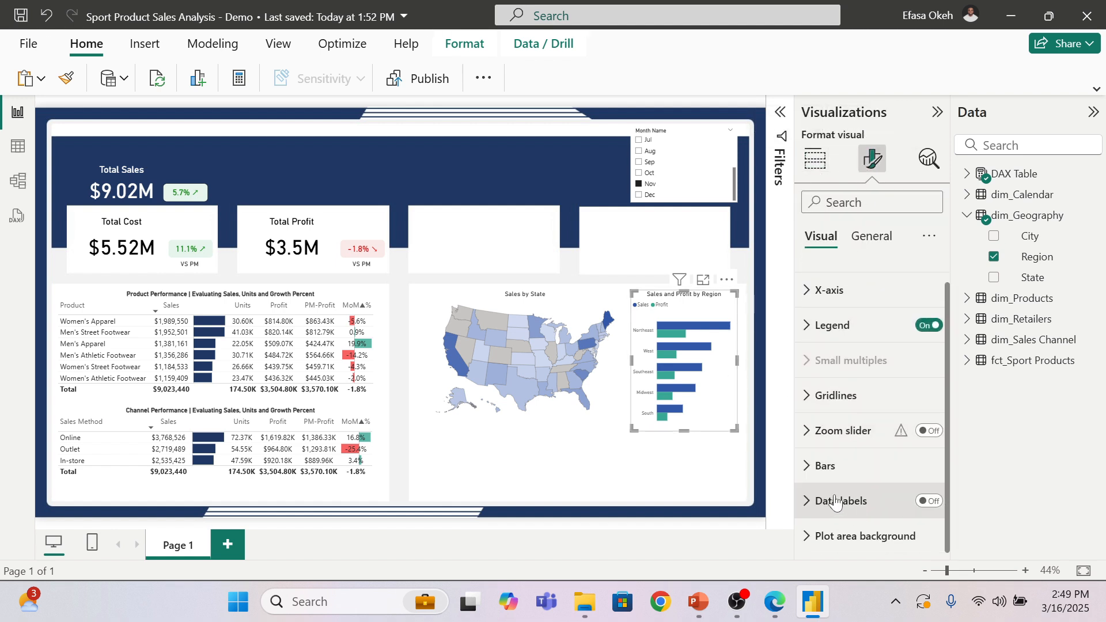
pyautogui.click(932, 501)
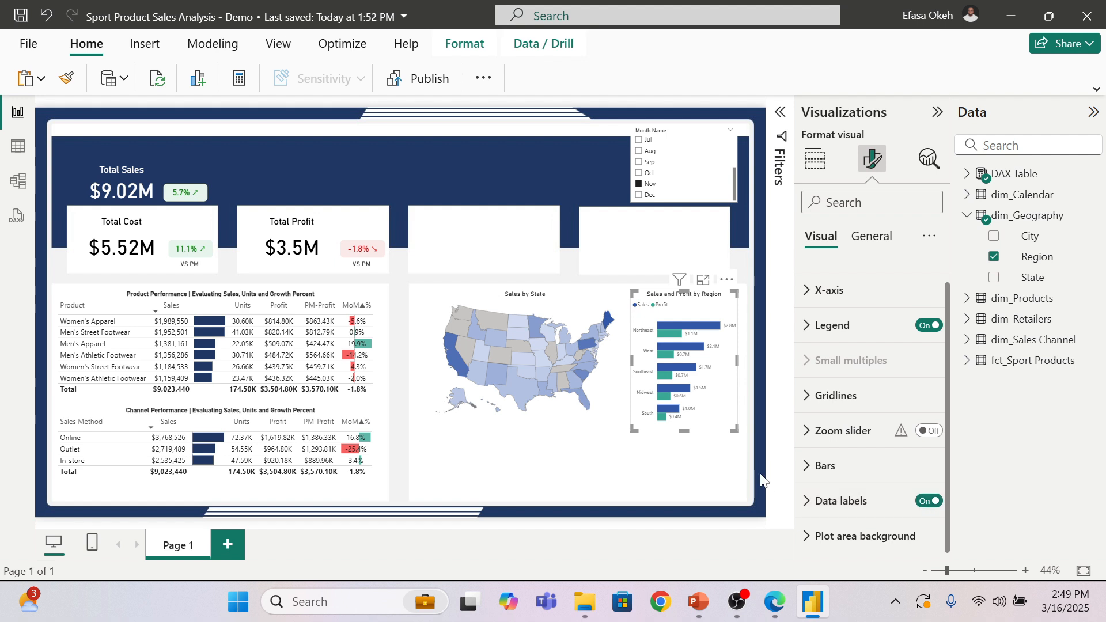
pyautogui.click(724, 461)
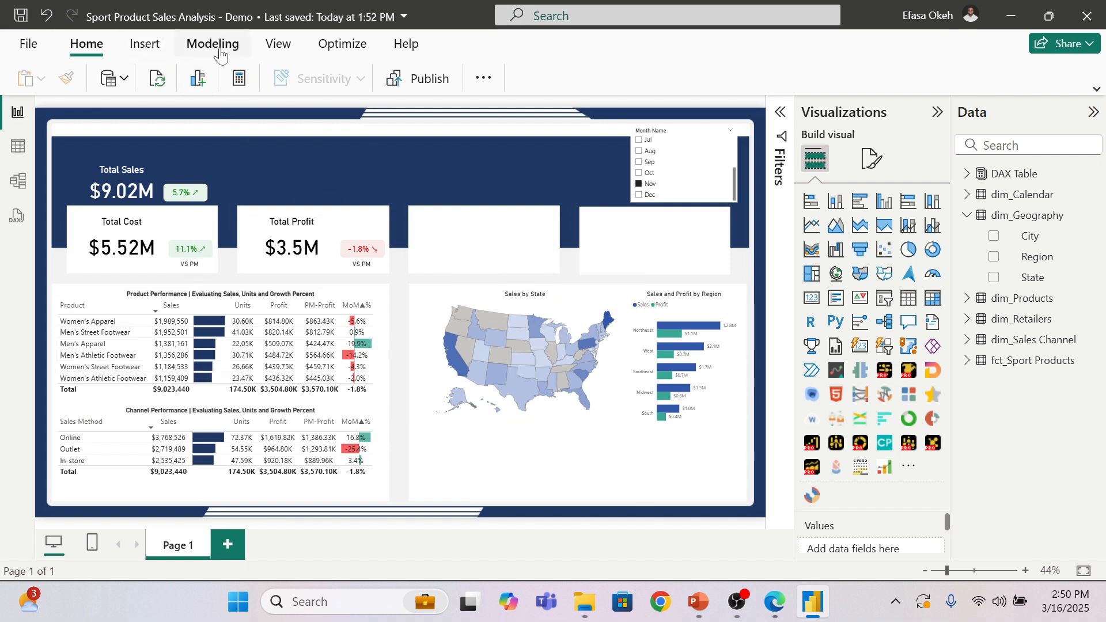
# Step: Open the customization of the current report theme and check the color picker for Color 1
pyautogui.click(271, 46)
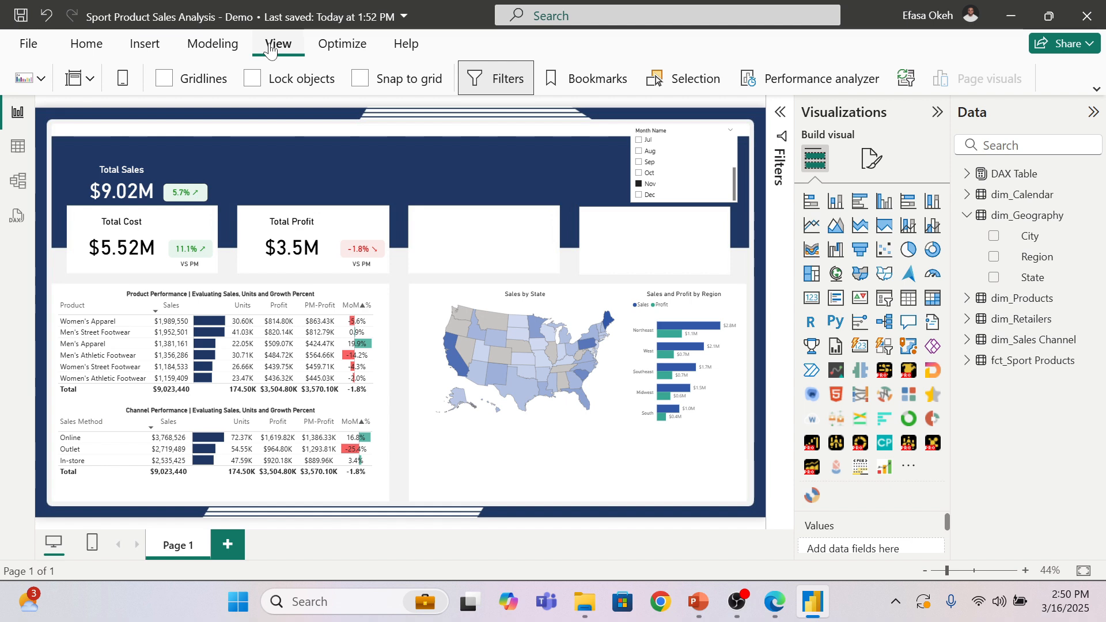
pyautogui.click(1095, 91)
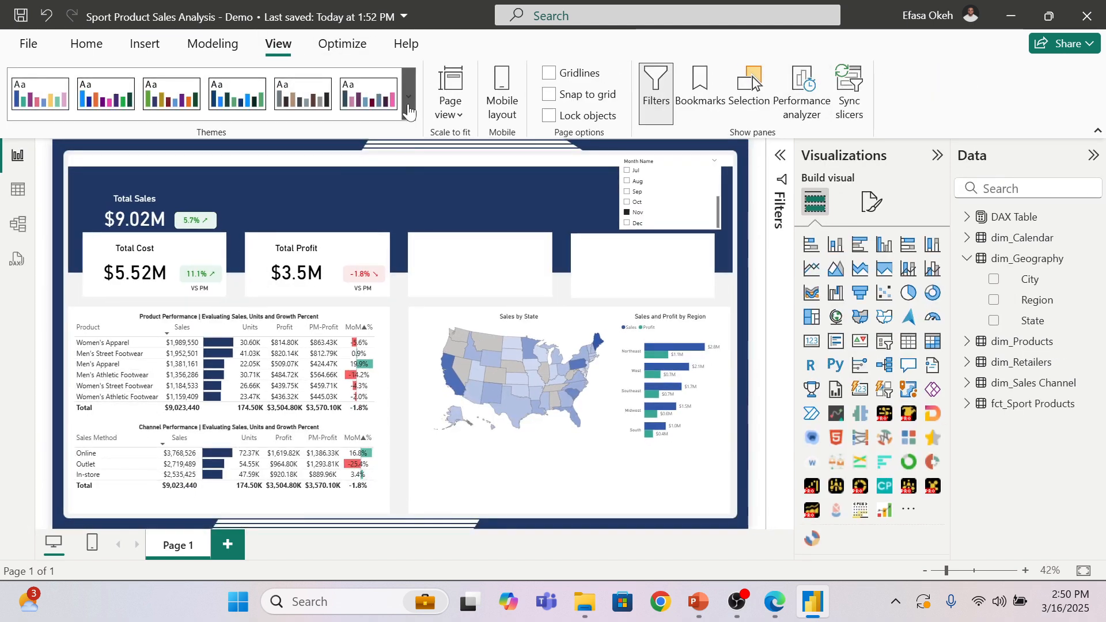
pyautogui.click(408, 109)
pyautogui.scroll(-5, 363, 357)
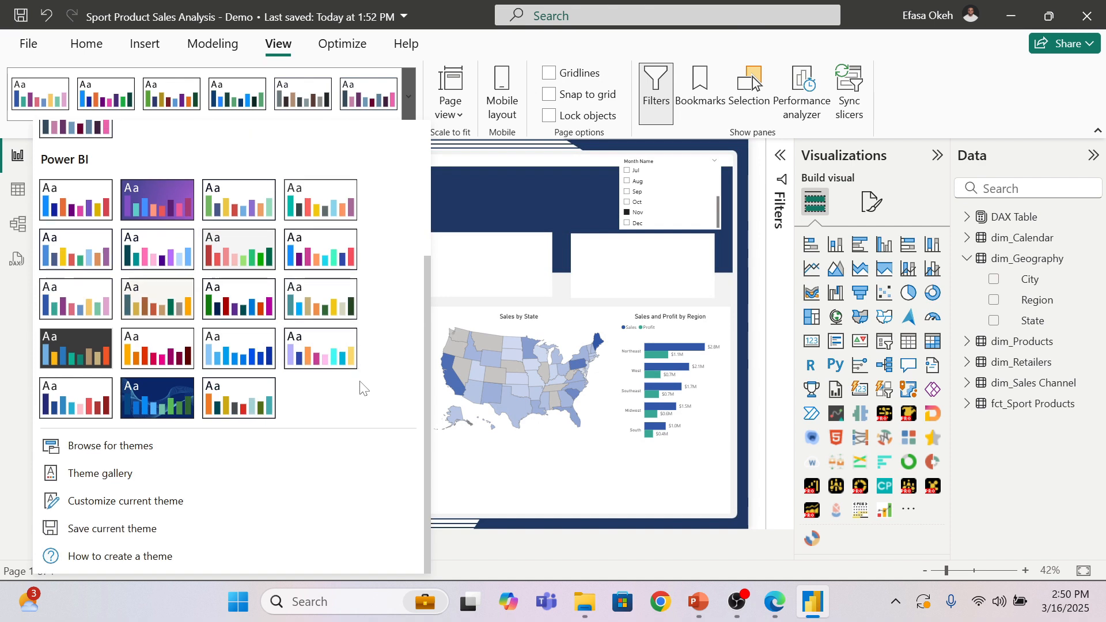
pyautogui.click(145, 502)
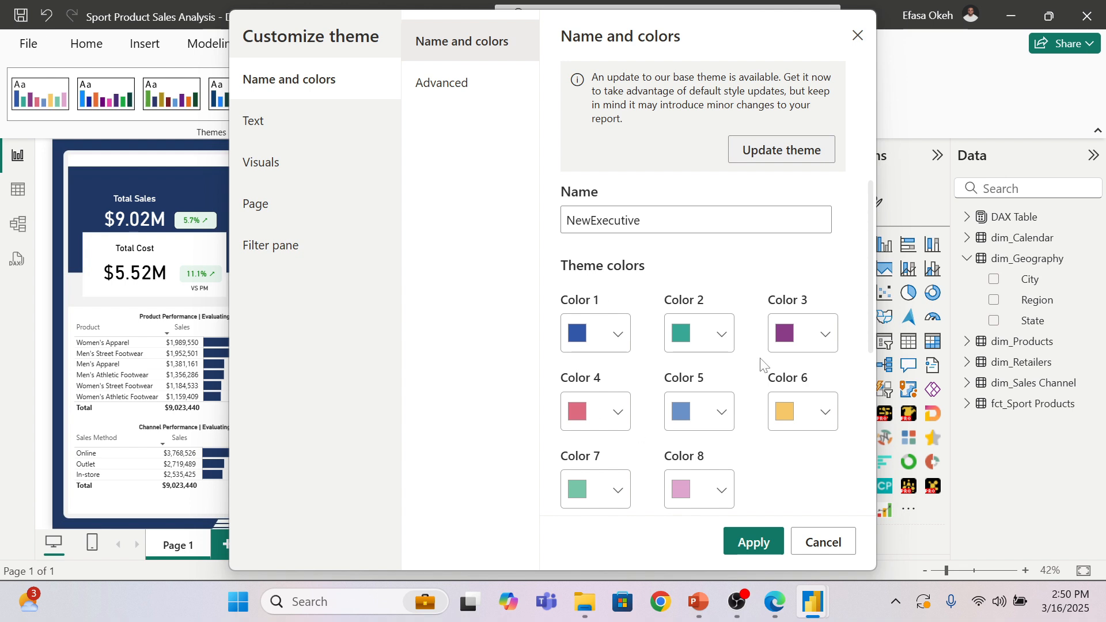
pyautogui.click(617, 339)
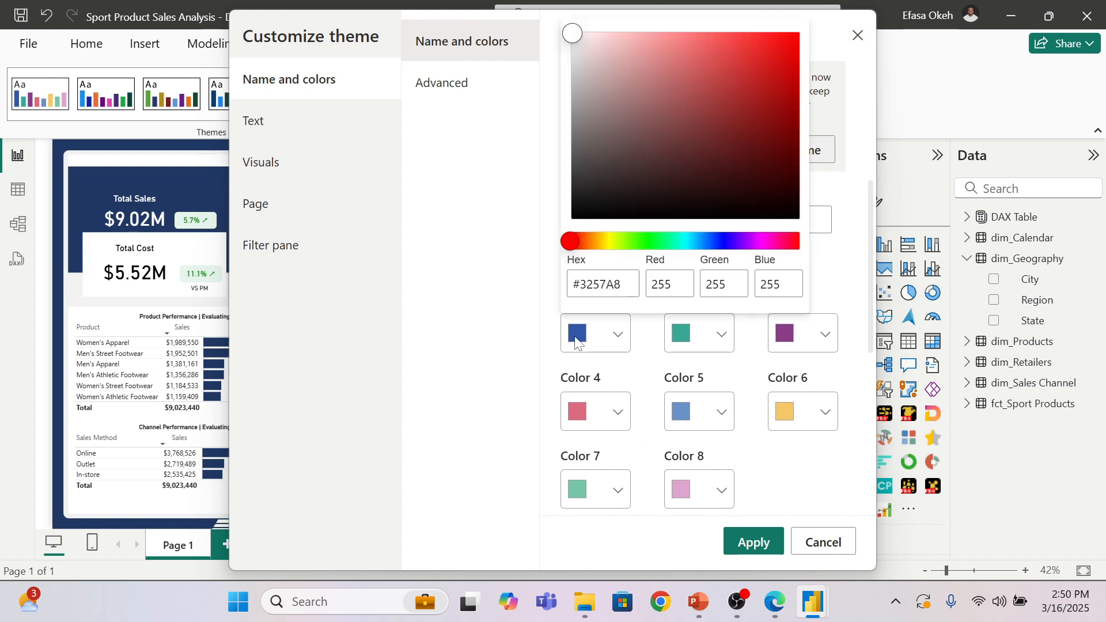
pyautogui.click(471, 326)
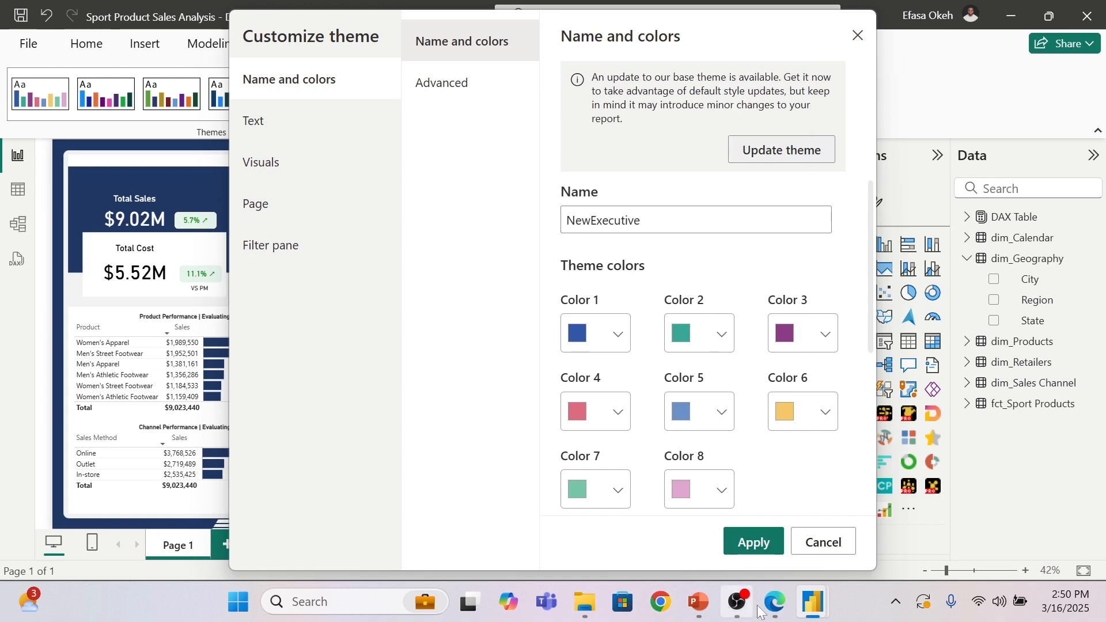
# Step: Switch to PowerPoint and copy the hex code of the dark blue banner rectangle's fill color, leaving the fill as is
pyautogui.click(775, 601)
pyautogui.click(698, 601)
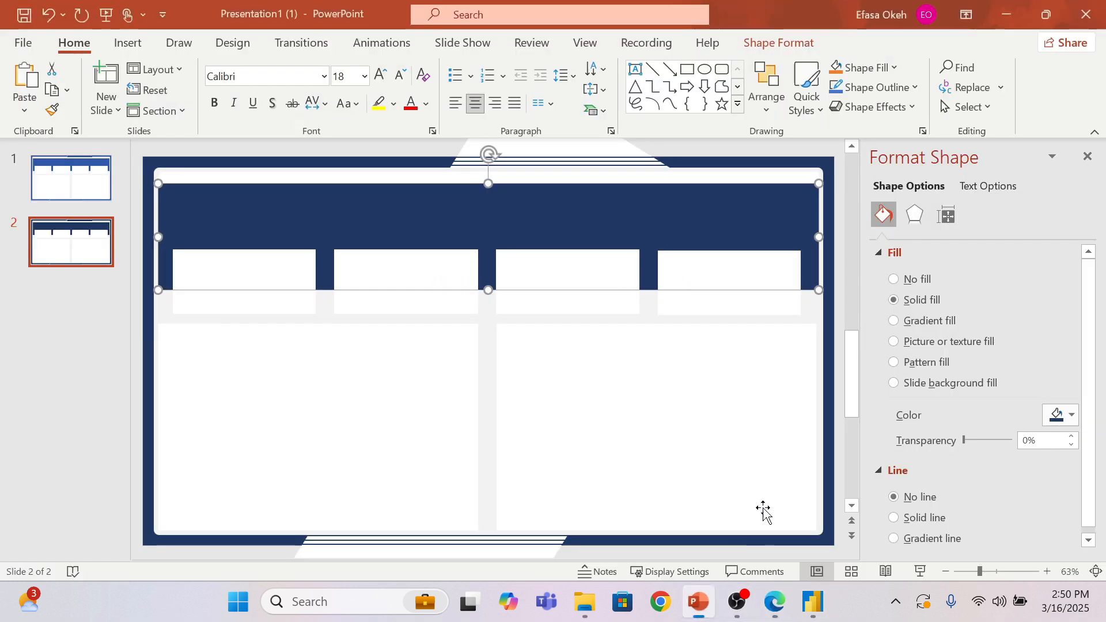
pyautogui.click(1068, 416)
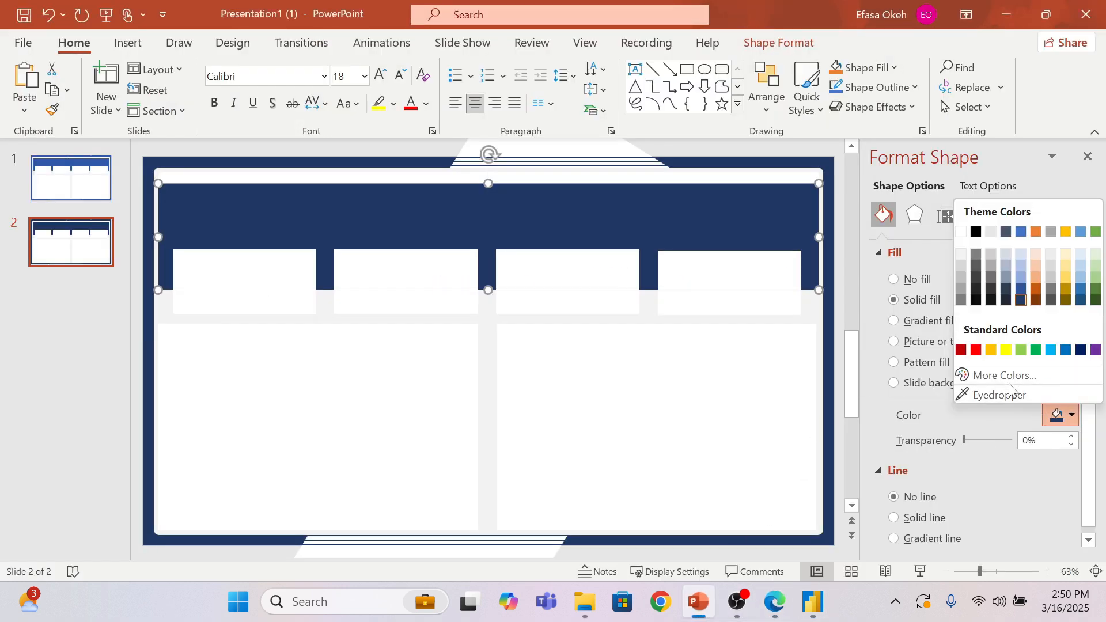
pyautogui.click(1007, 377)
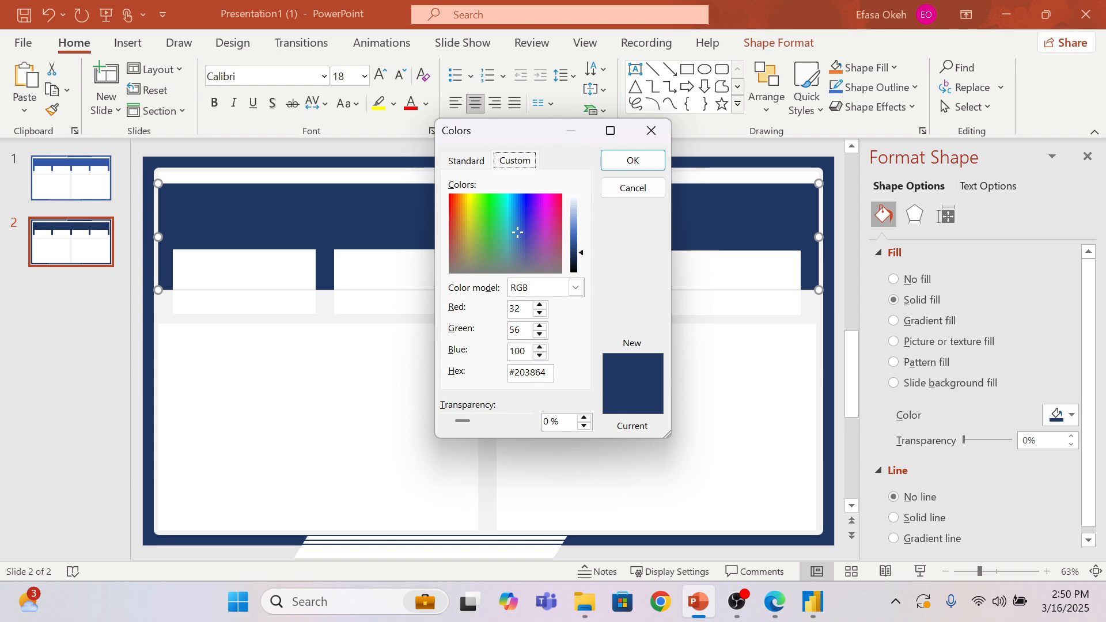
pyautogui.doubleClick(529, 373)
pyautogui.hotkey('ctrl', 'c')
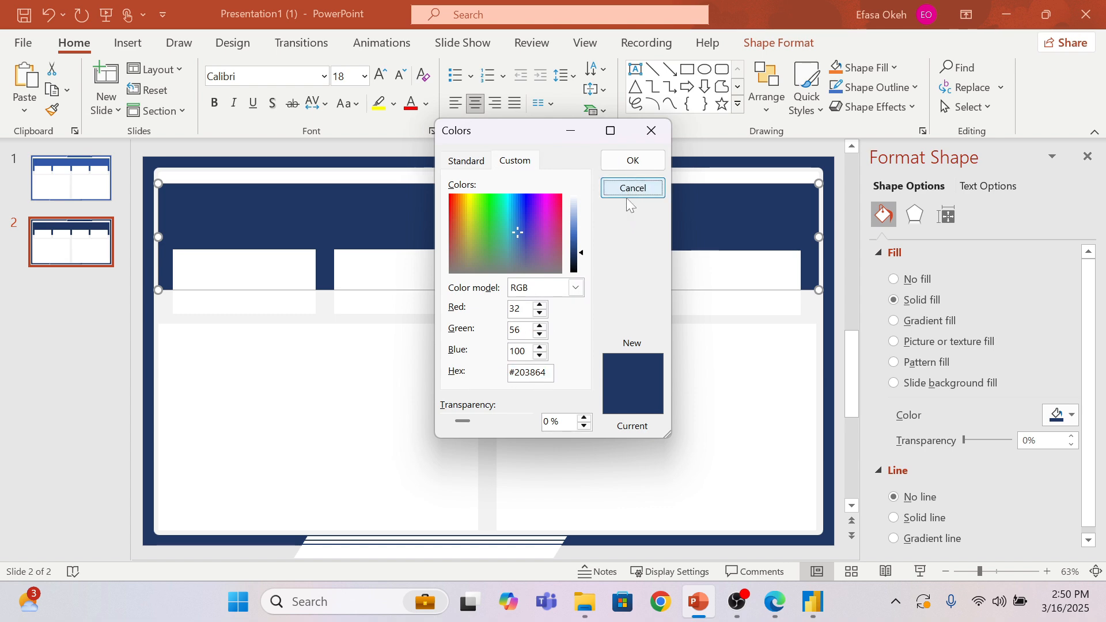
pyautogui.click(627, 194)
# Step: Switch back to Power BI Desktop, set theme Color 1 to #203864 and apply the customized theme
pyautogui.click(774, 601)
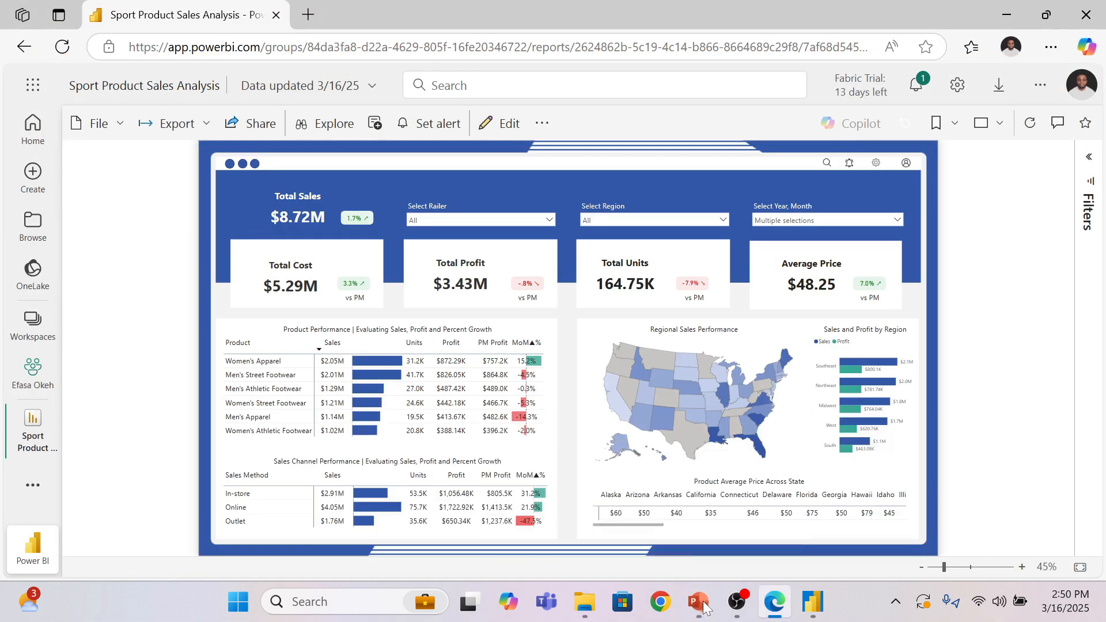
pyautogui.moveTo(817, 603)
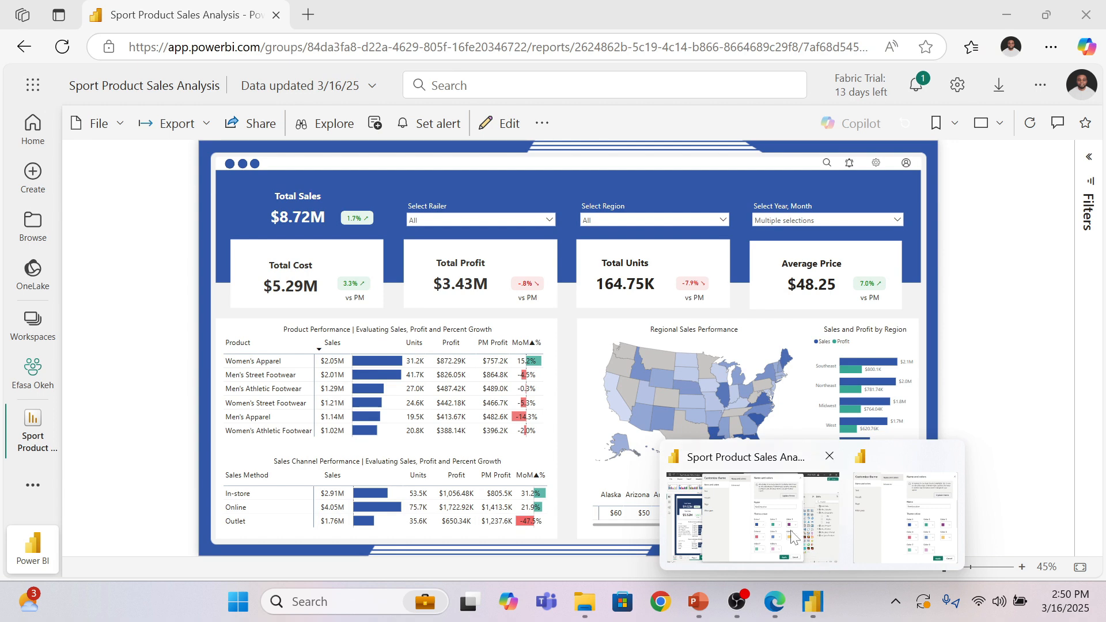
pyautogui.click(767, 518)
pyautogui.click(615, 340)
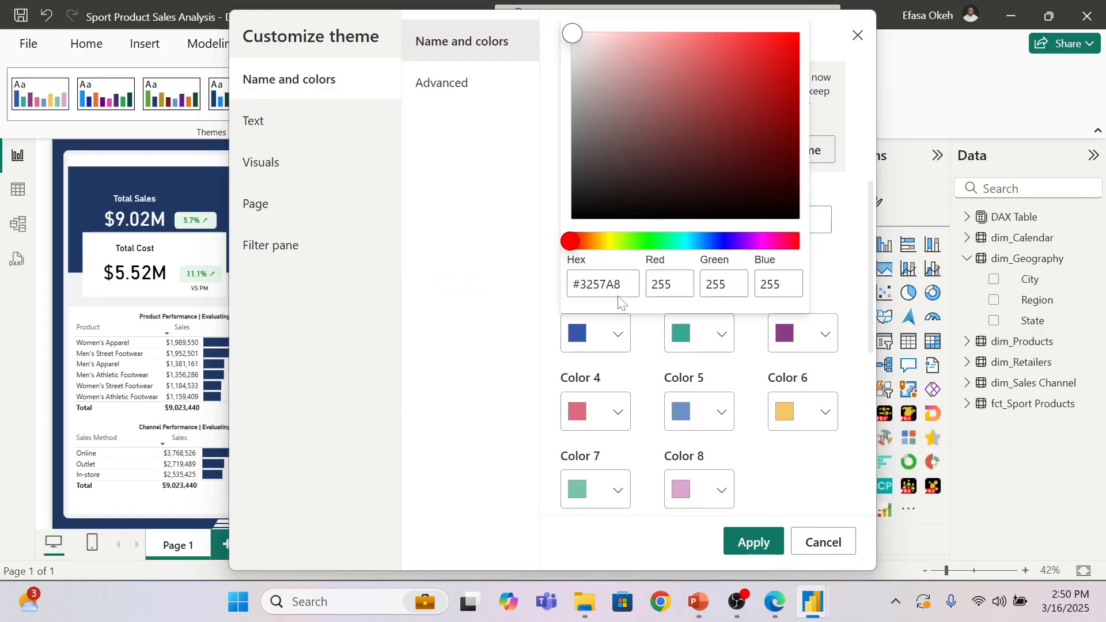
pyautogui.hotkey('ctrl', 'a')
pyautogui.hotkey('ctrl', 'v')
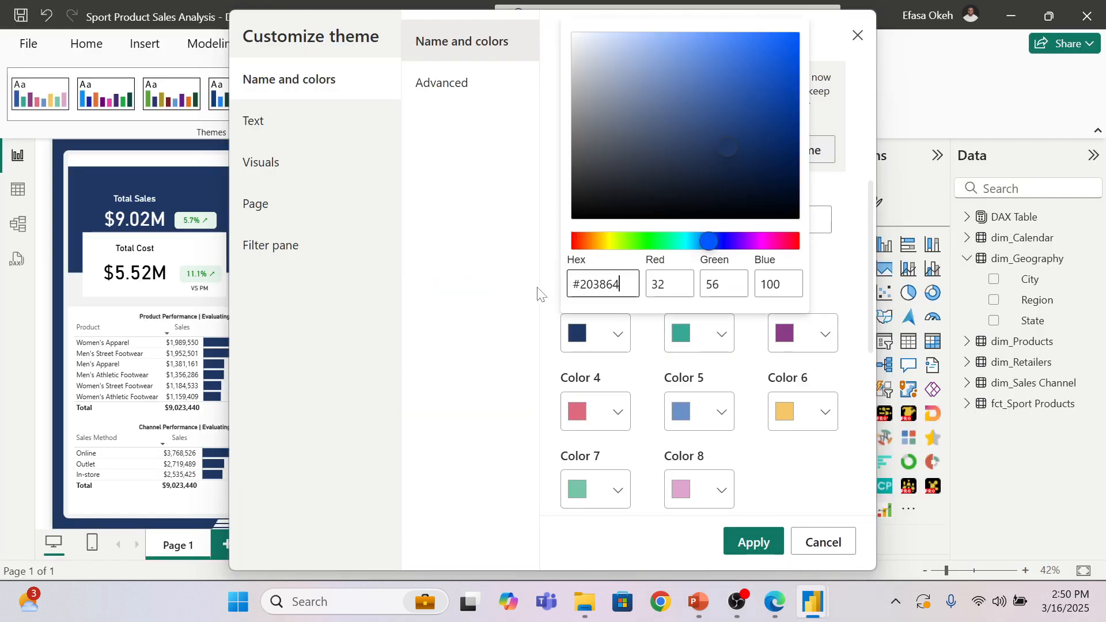
pyautogui.click(495, 306)
pyautogui.click(754, 542)
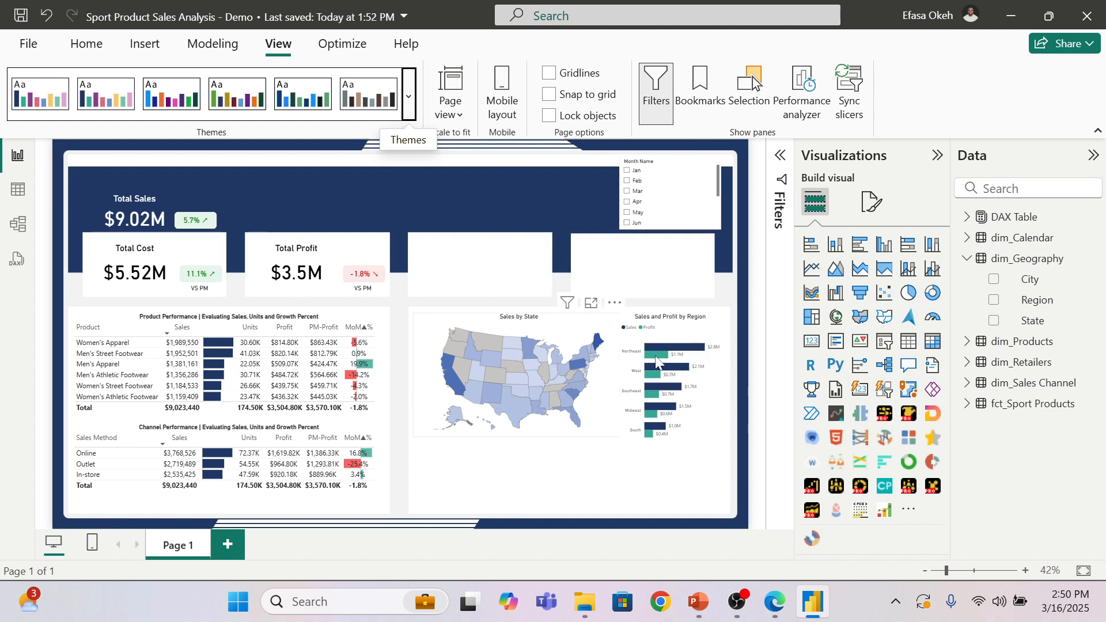
# Step: Set the maximum fill color of the Sales by State map's gradient to #203864 and deselect the map
pyautogui.moveTo(661, 355)
pyautogui.click(562, 337)
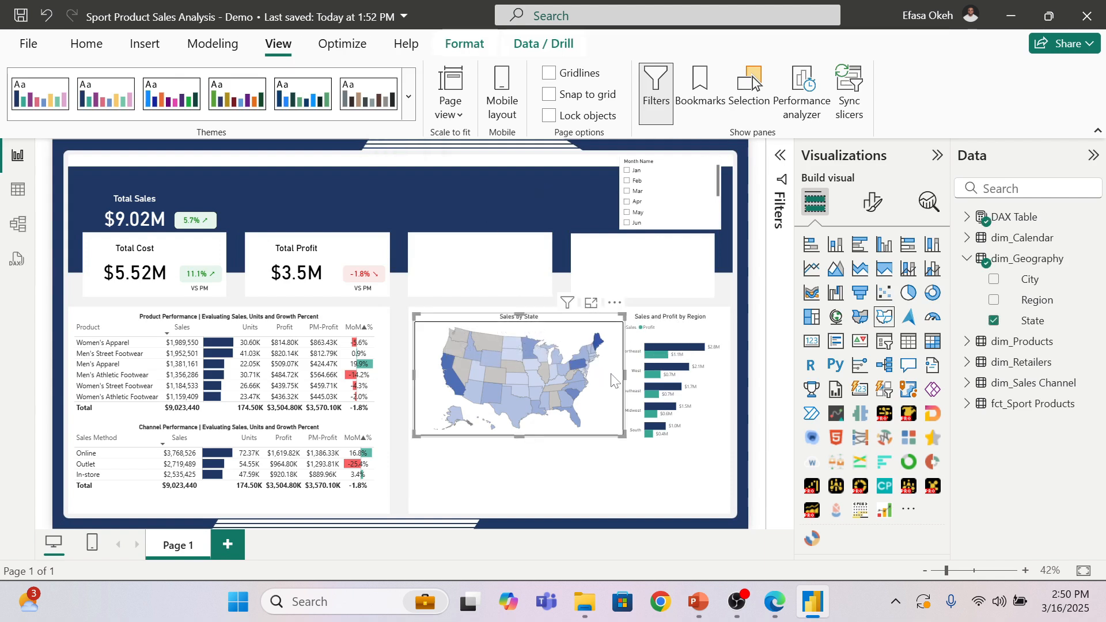
pyautogui.click(871, 213)
pyautogui.click(832, 391)
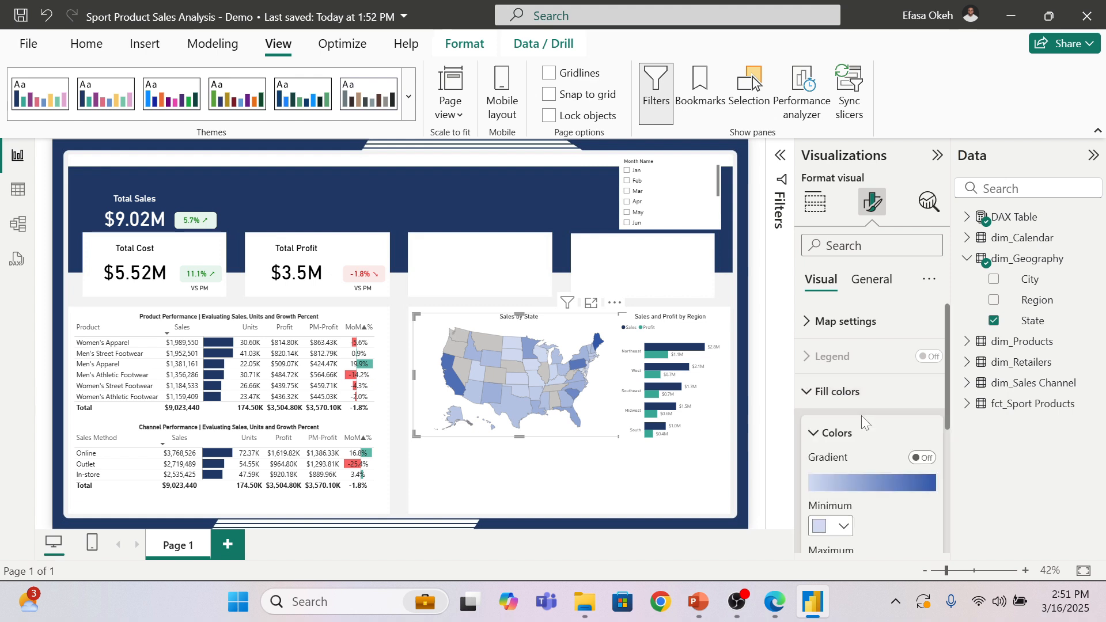
pyautogui.scroll(-3, 862, 418)
pyautogui.click(843, 399)
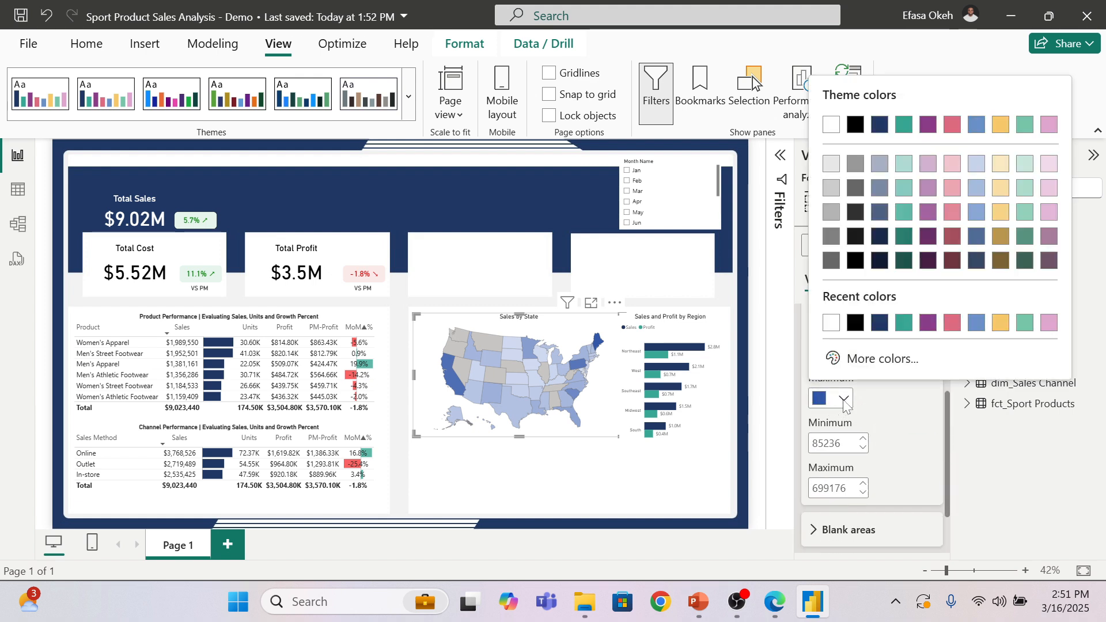
pyautogui.click(862, 359)
pyautogui.write('#203864')
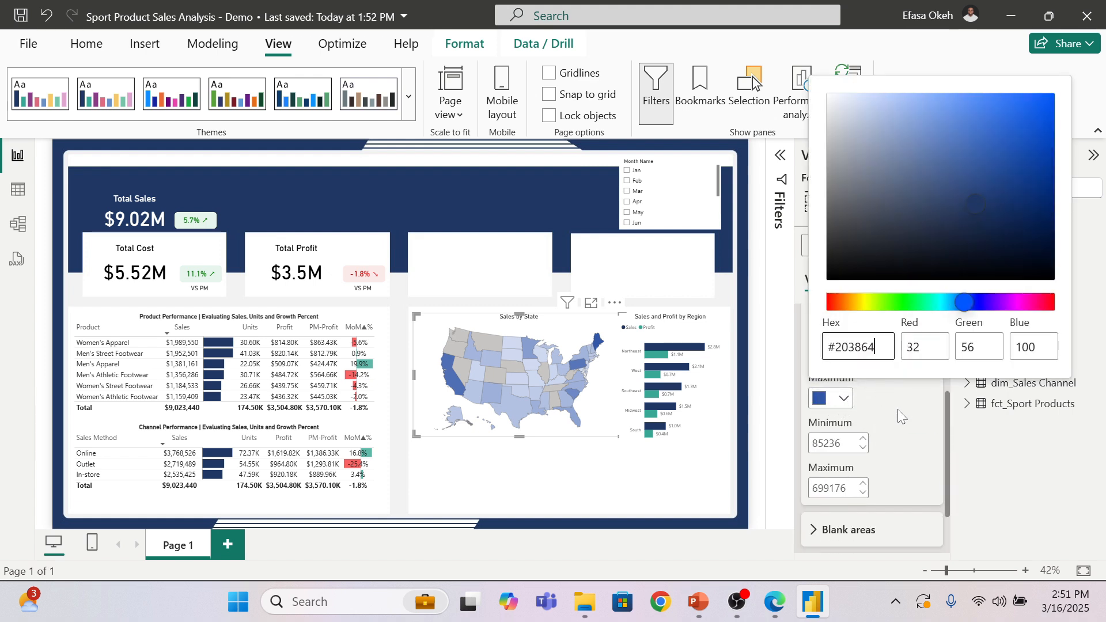
pyautogui.click(898, 403)
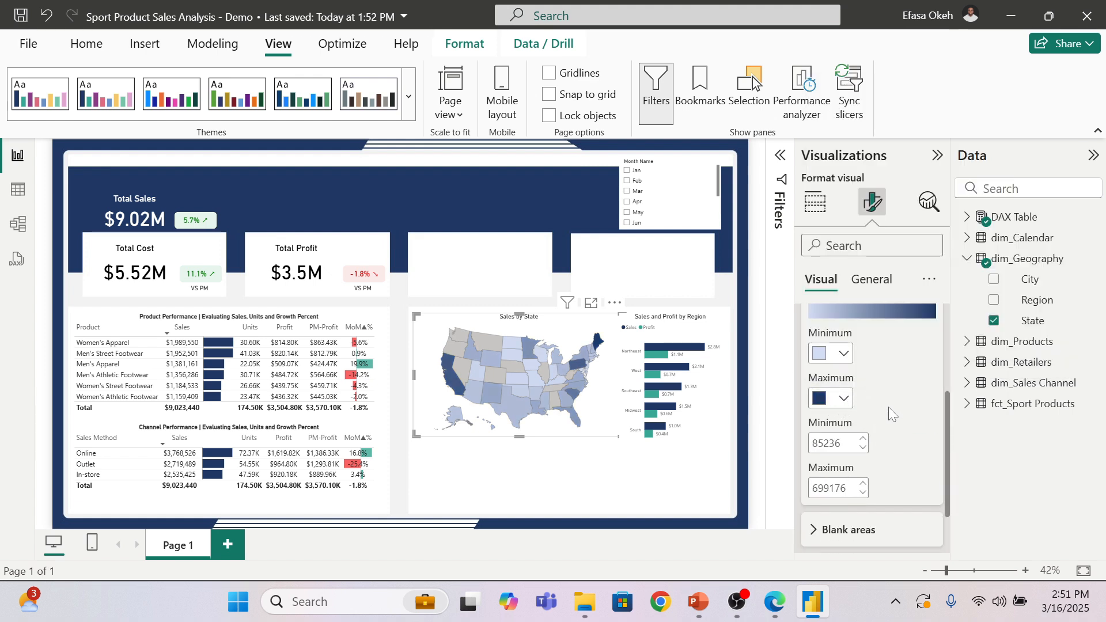
pyautogui.click(494, 286)
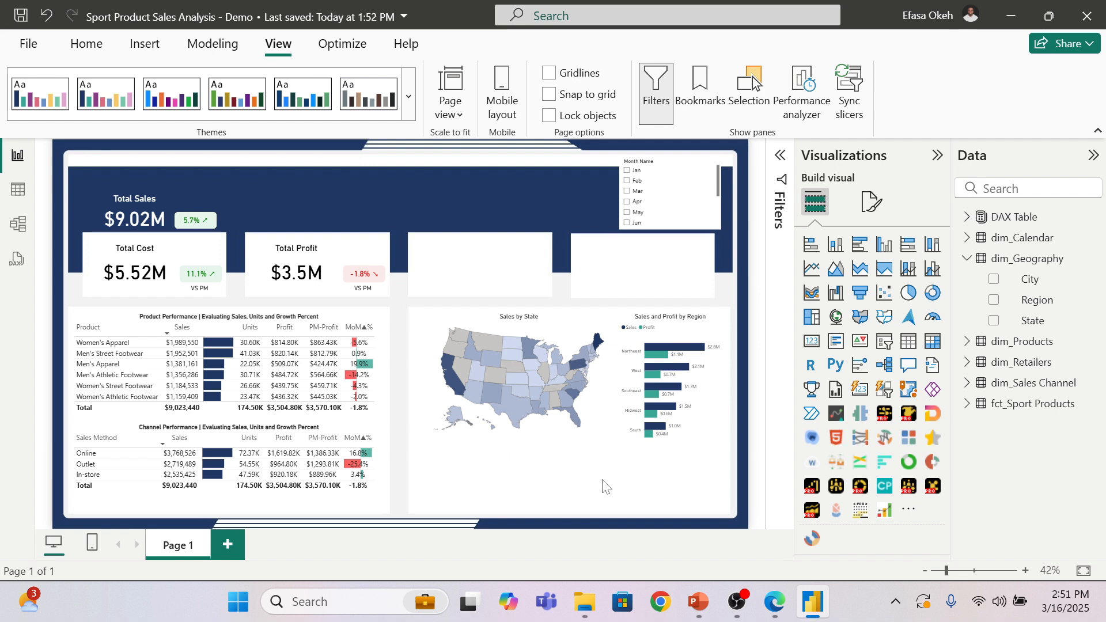
# Step: Consult the reference report in Edge, and add an enlarged matrix visual with the State field to the Power BI Desktop page
pyautogui.moveTo(775, 581)
pyautogui.click(749, 550)
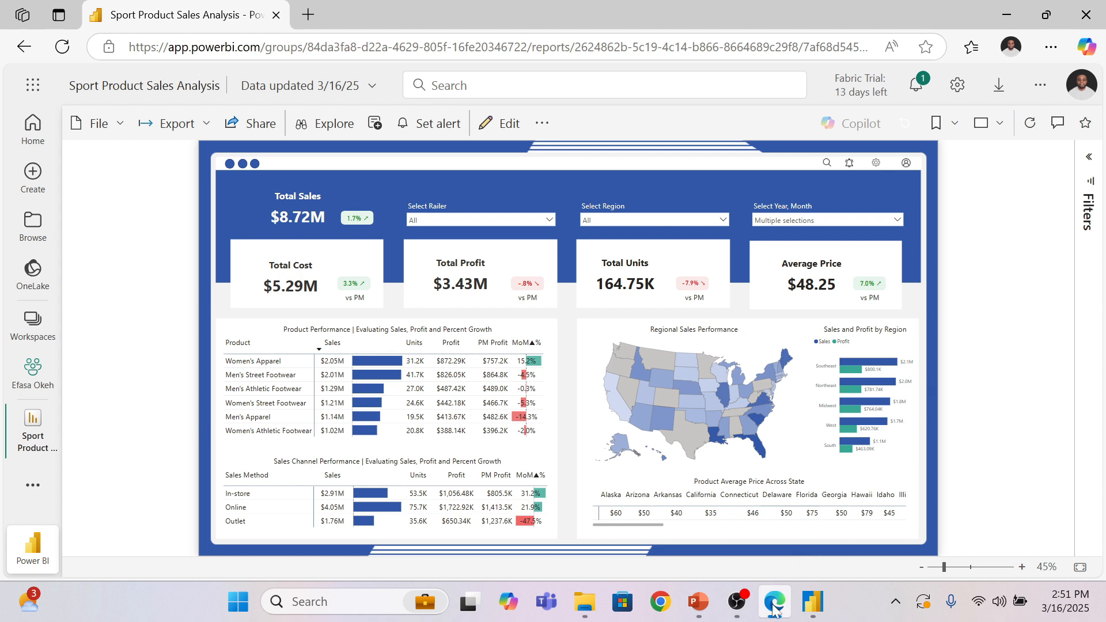
pyautogui.click(812, 601)
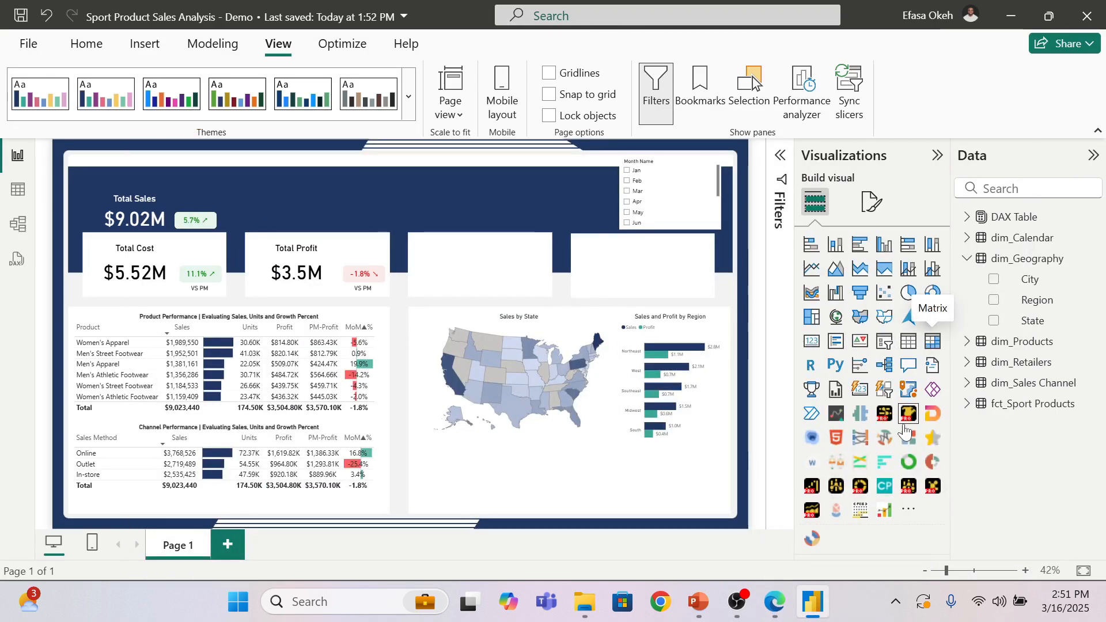
pyautogui.click(774, 604)
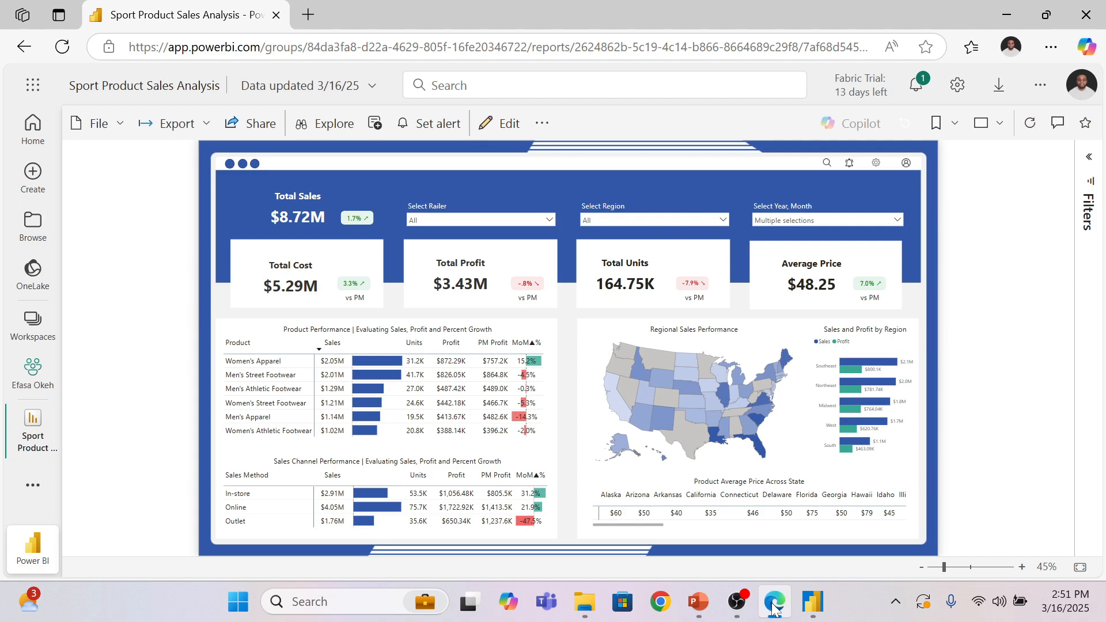
pyautogui.click(772, 605)
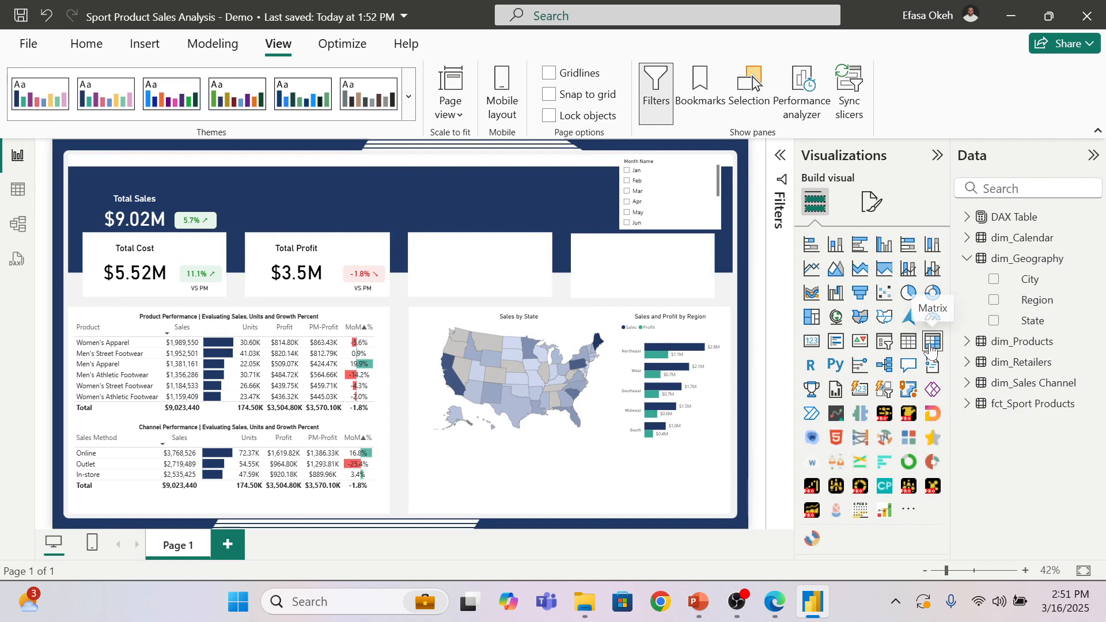
pyautogui.click(931, 342)
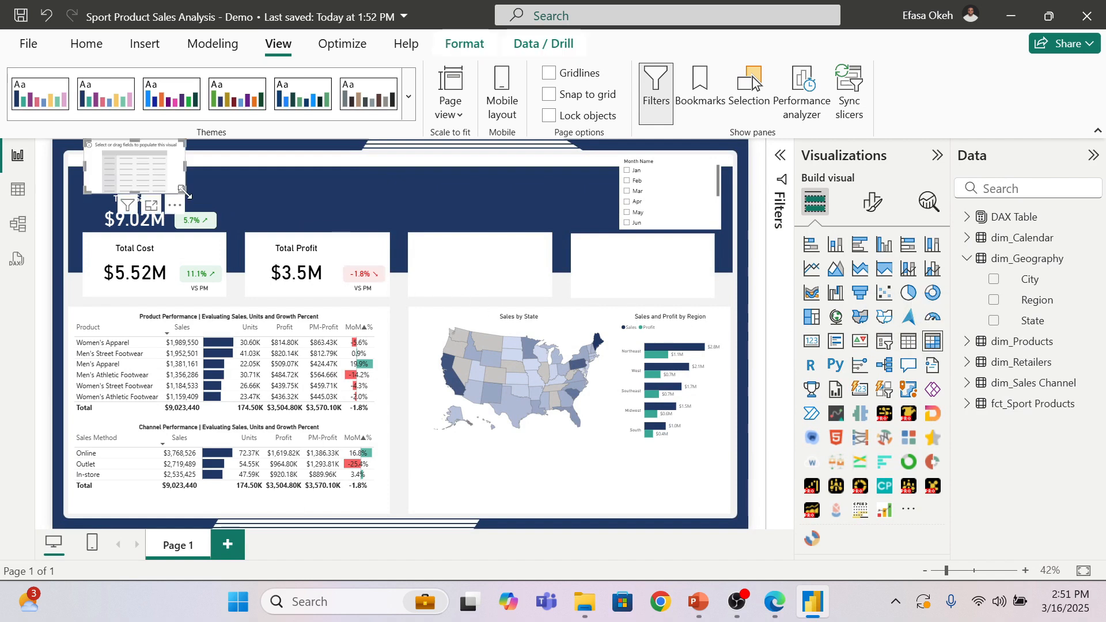
pyautogui.moveTo(183, 192); pyautogui.dragTo(593, 282)
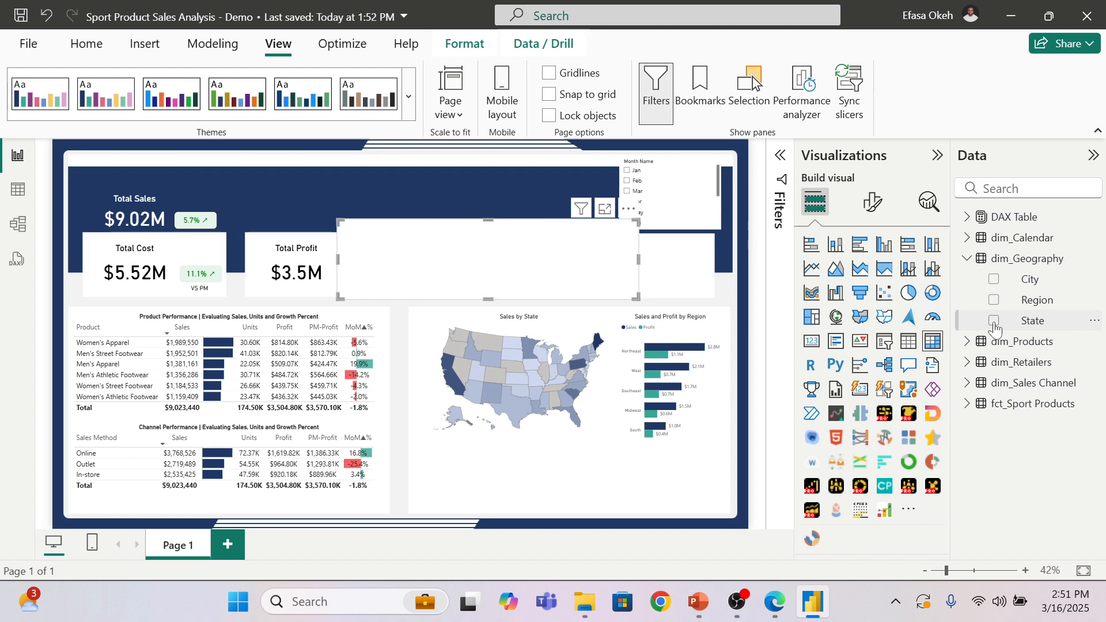
pyautogui.click(993, 321)
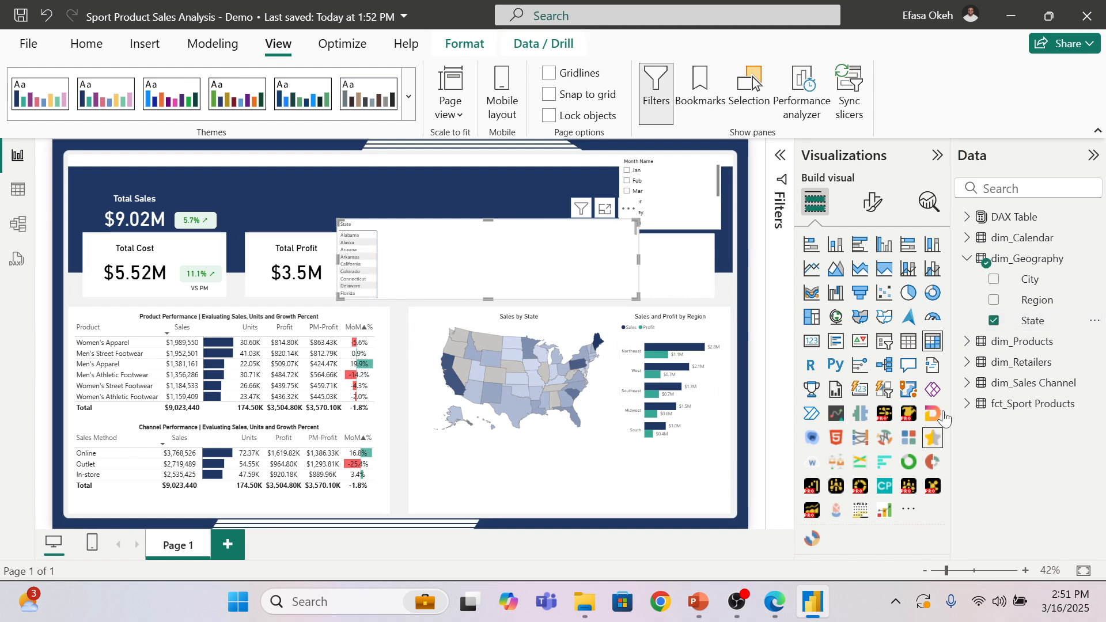
# Step: Move the matrix's State field from its rows to its columns, with the ribbon minimized
pyautogui.click(967, 258)
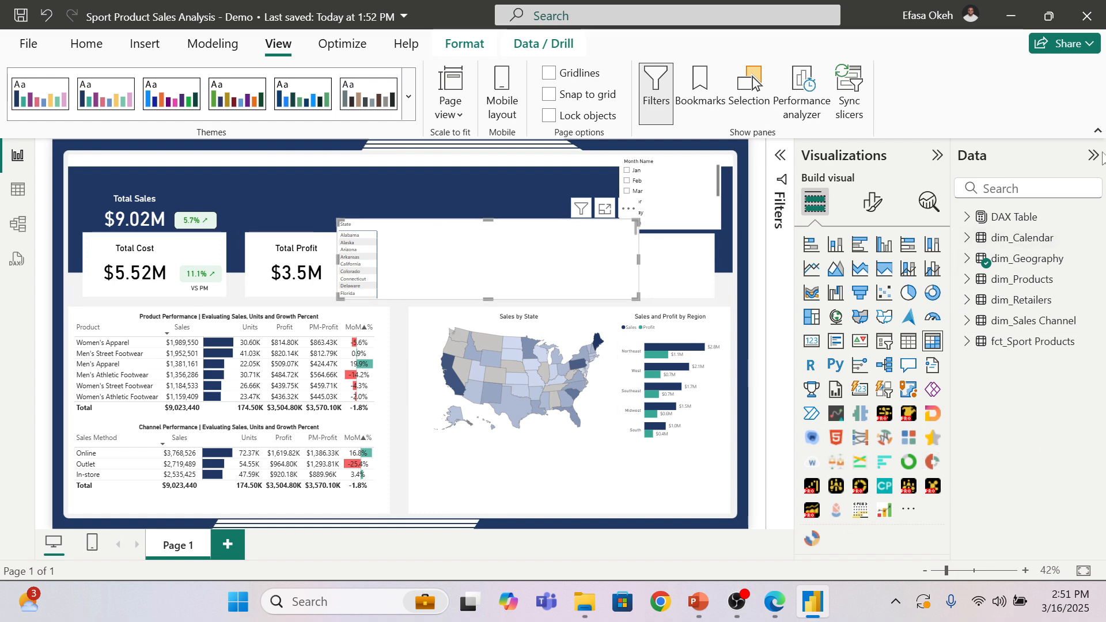
pyautogui.click(1097, 133)
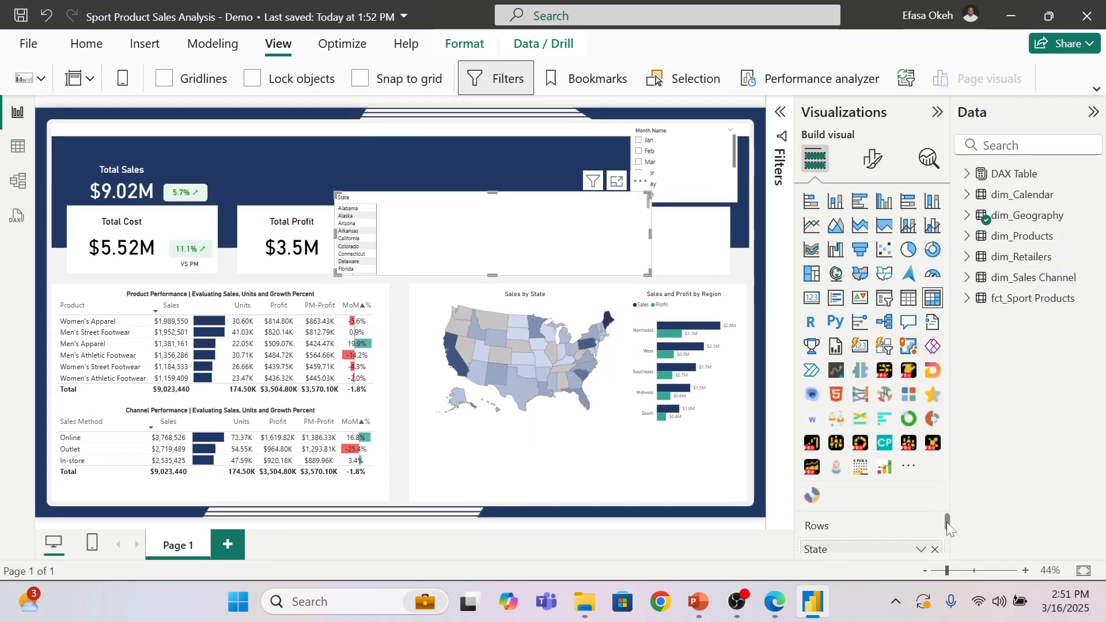
pyautogui.moveTo(946, 527); pyautogui.dragTo(945, 528)
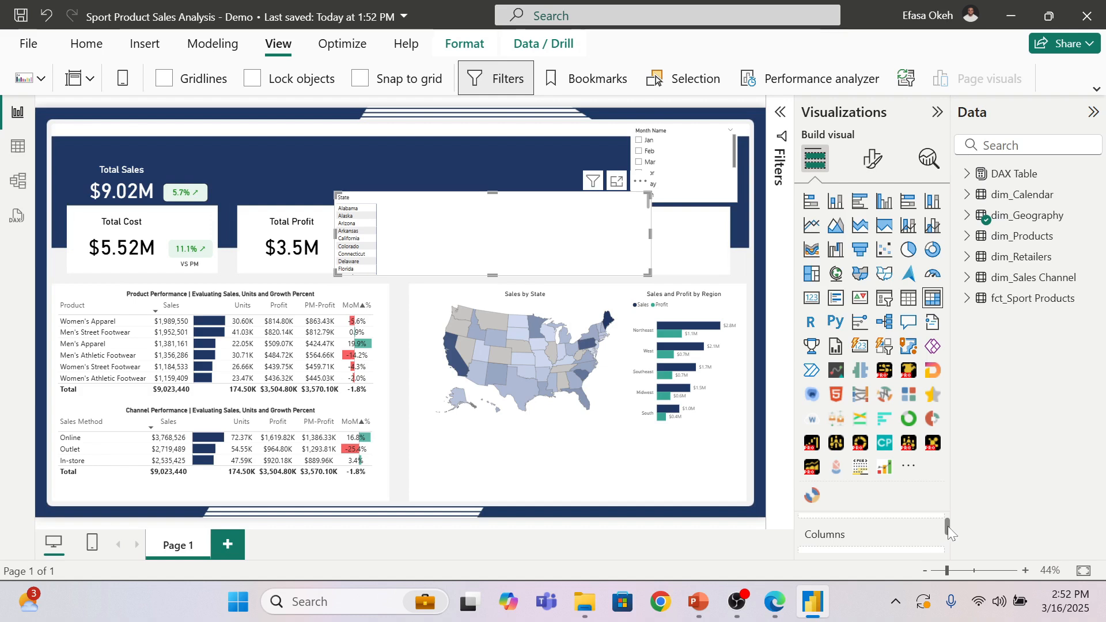
pyautogui.moveTo(945, 526); pyautogui.dragTo(945, 523)
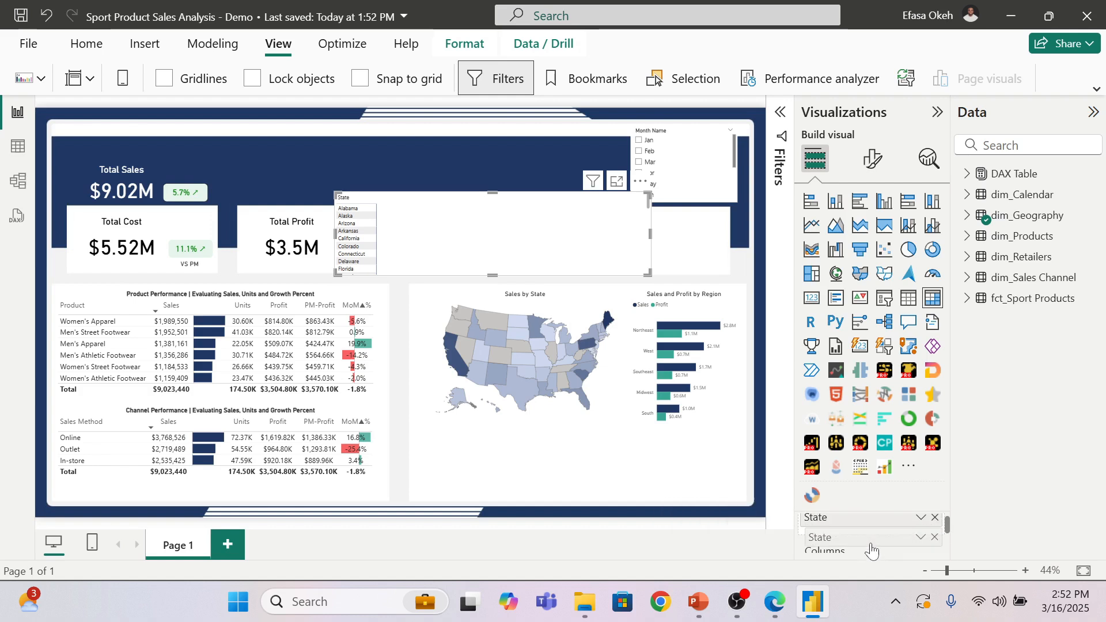
pyautogui.click(934, 517)
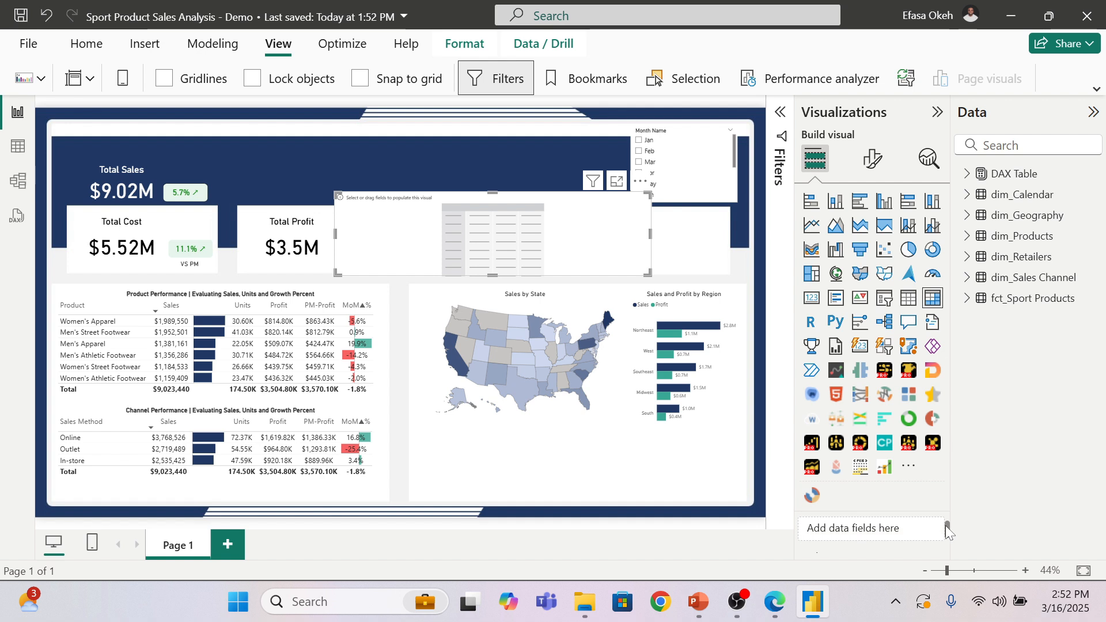
pyautogui.click(966, 217)
pyautogui.moveTo(1034, 277); pyautogui.dragTo(877, 537)
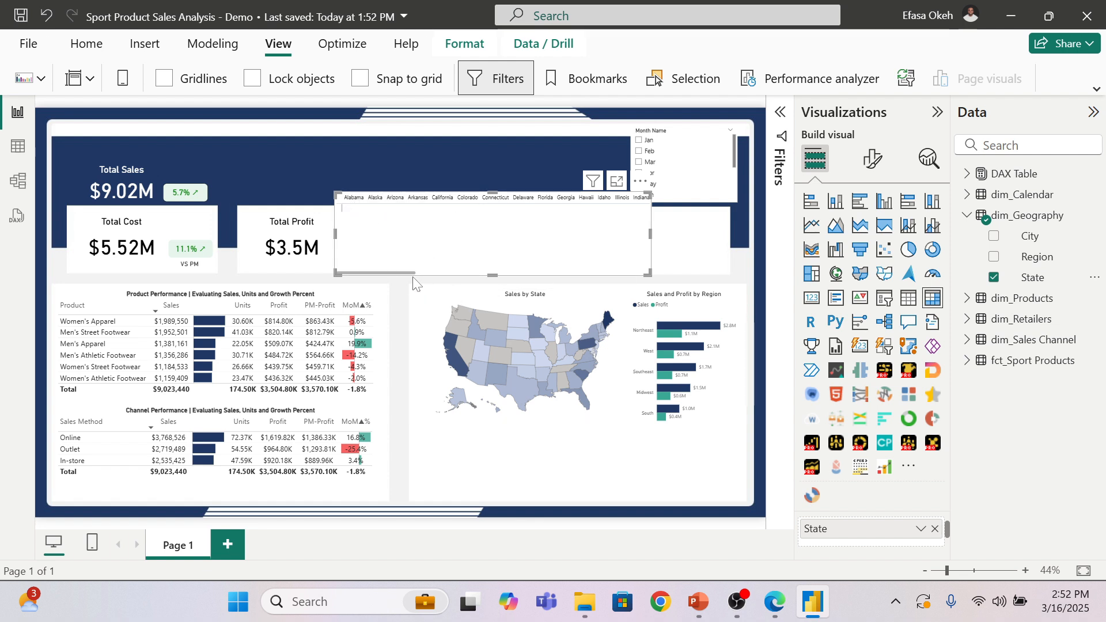
# Step: Make the matrix wider and shorter, and add the _Avg Price measure from the Price folder to it
pyautogui.moveTo(409, 274); pyautogui.dragTo(388, 253)
pyautogui.moveTo(650, 274); pyautogui.dragTo(713, 229)
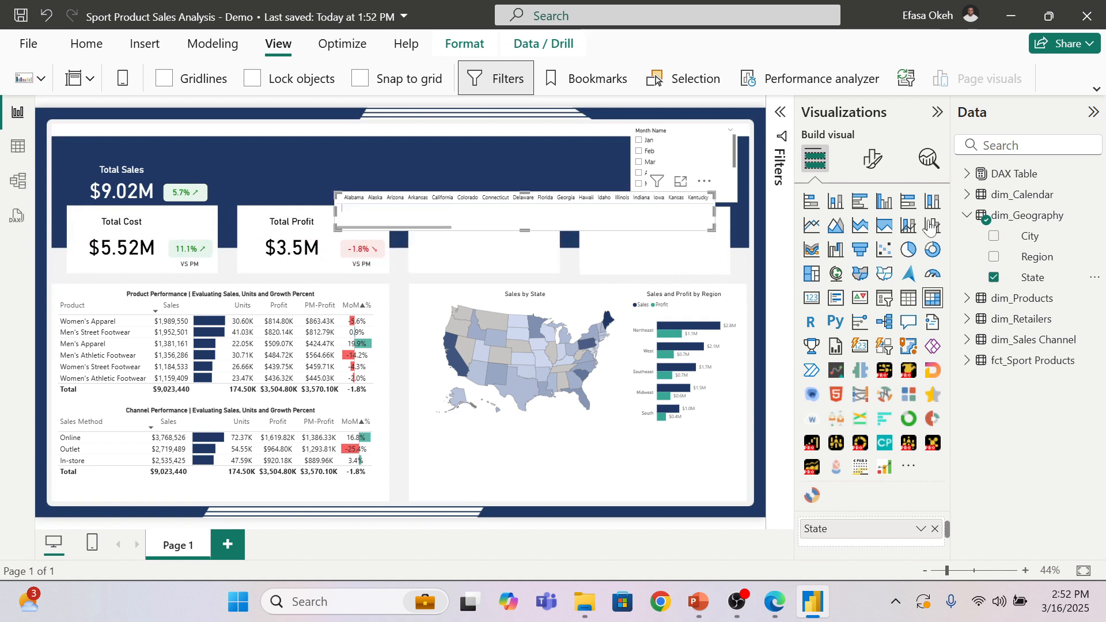
pyautogui.click(967, 216)
pyautogui.click(968, 174)
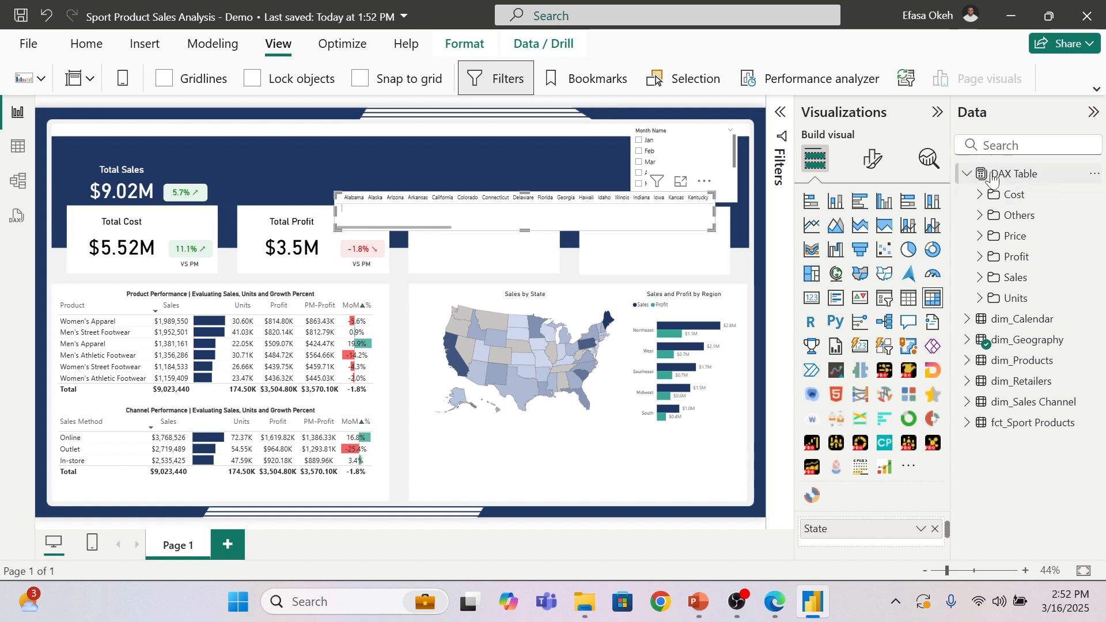
pyautogui.click(980, 235)
pyautogui.click(1006, 257)
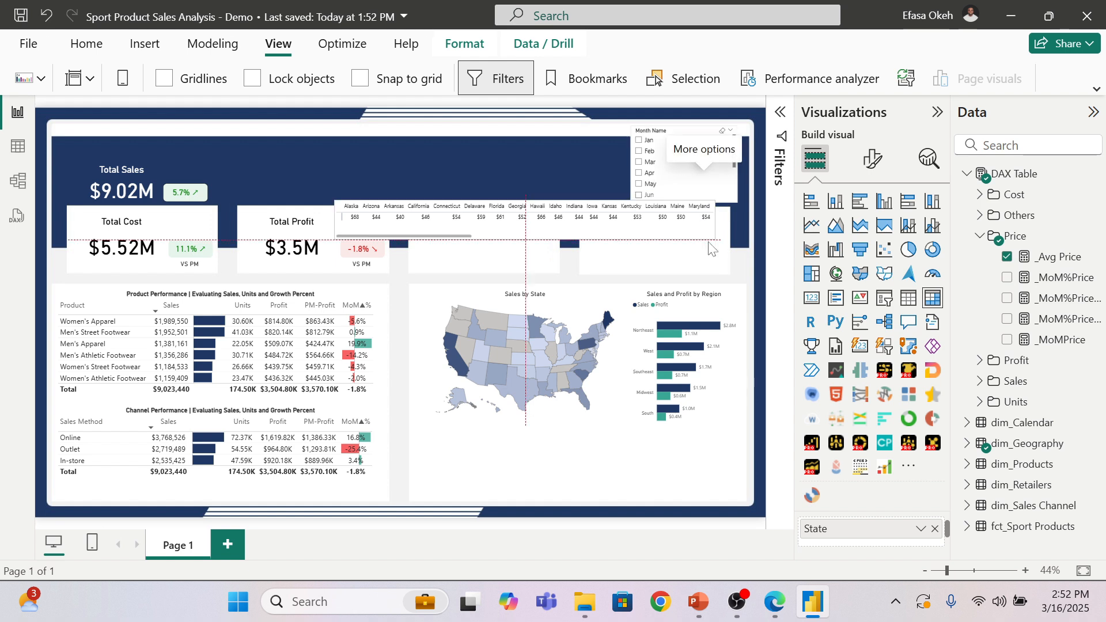
# Step: Move the average price matrix below the state map and fit its width inside the white background card
pyautogui.moveTo(701, 194); pyautogui.dragTo(733, 480)
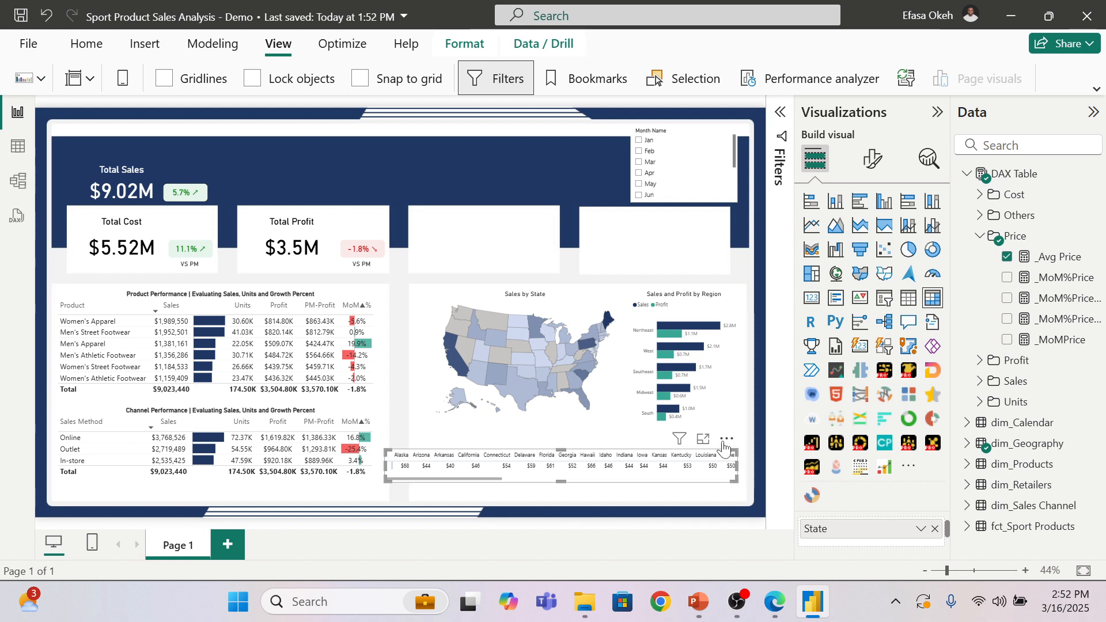
pyautogui.moveTo(737, 442); pyautogui.dragTo(752, 448)
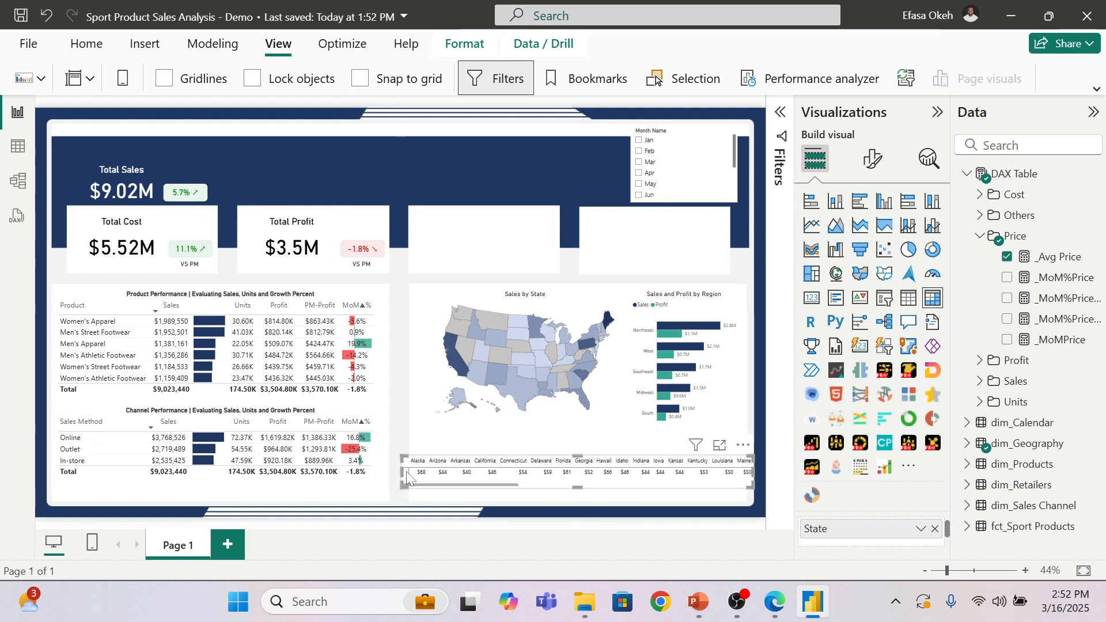
pyautogui.moveTo(402, 471); pyautogui.dragTo(414, 471)
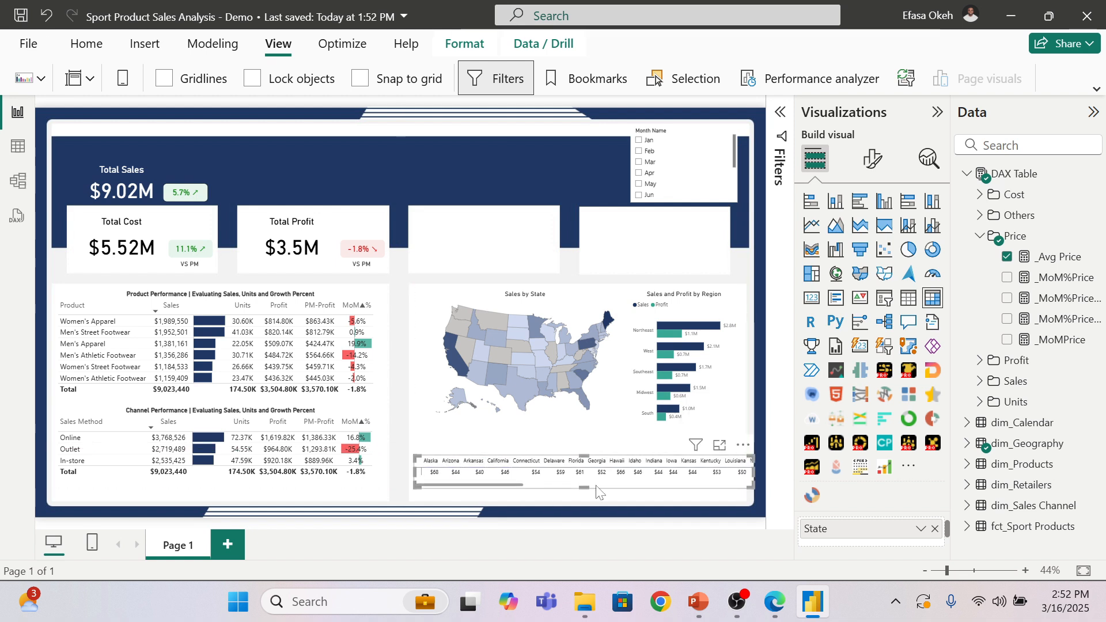
pyautogui.moveTo(751, 486); pyautogui.dragTo(723, 449)
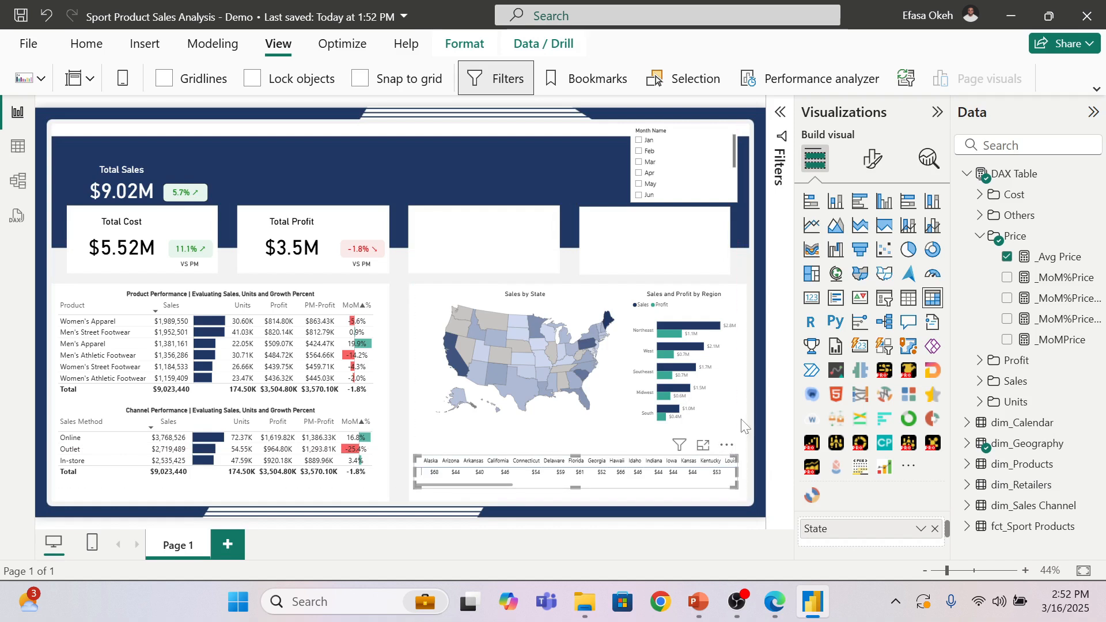
# Step: Shrink the Month Name slicer and position it in the blue banner directly above the rightmost white card
pyautogui.click(742, 420)
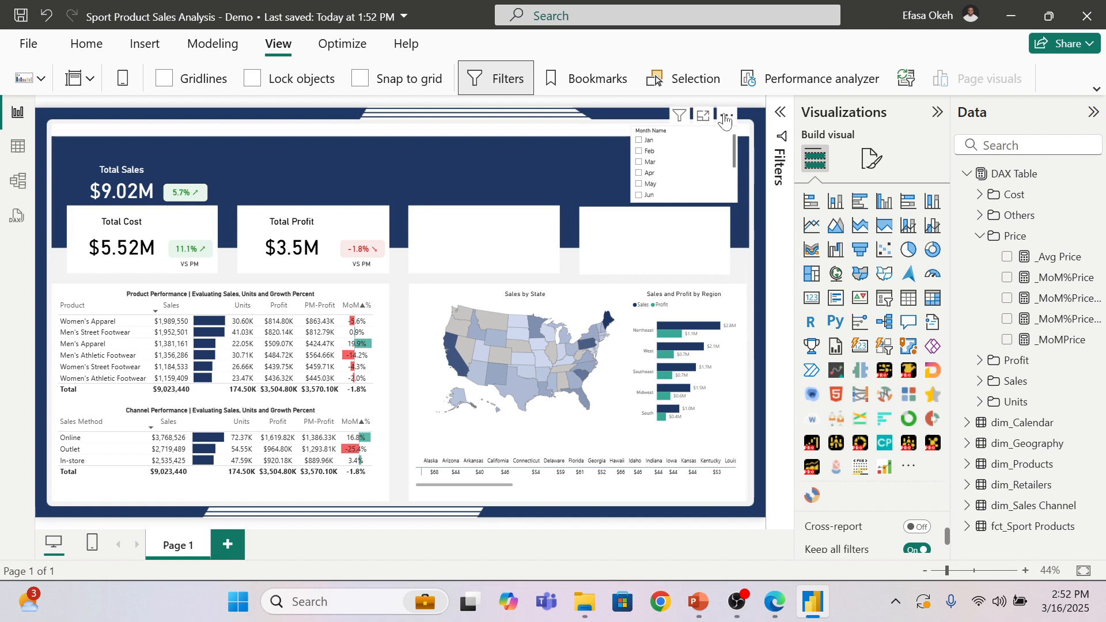
pyautogui.moveTo(697, 133); pyautogui.dragTo(677, 157)
pyautogui.moveTo(691, 241); pyautogui.dragTo(724, 200)
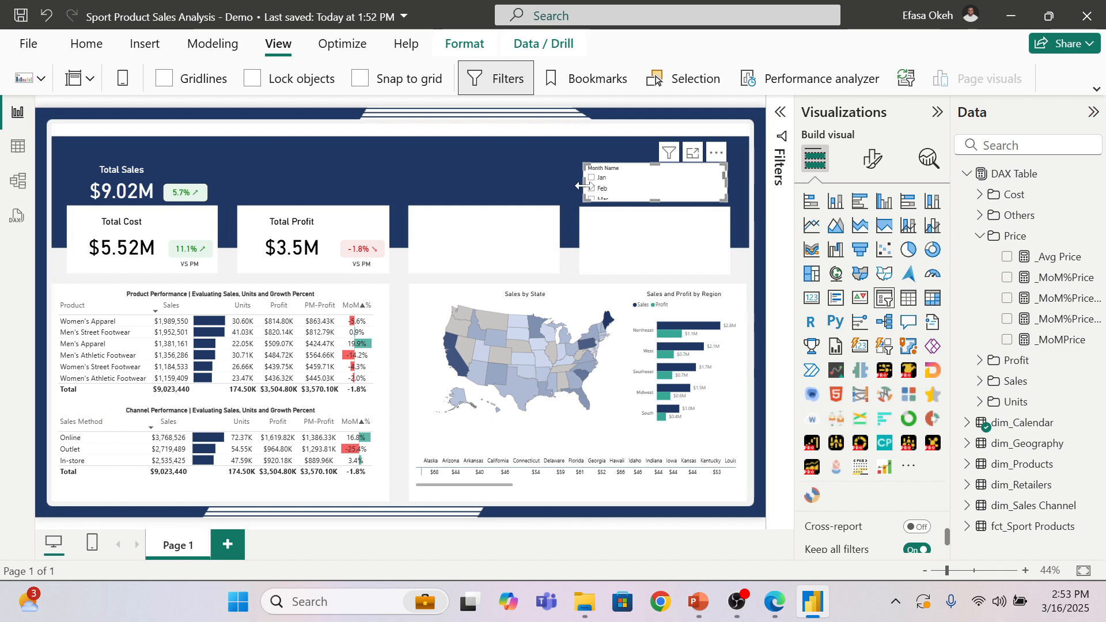
pyautogui.moveTo(585, 185); pyautogui.dragTo(584, 190)
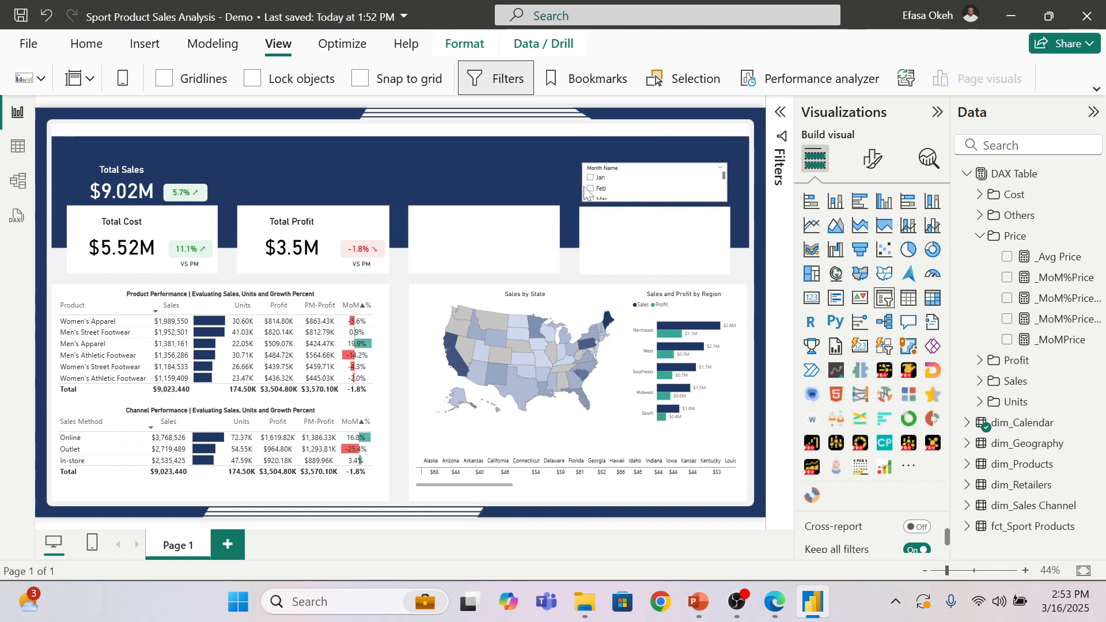
# Step: Change the Month Name slicer's style to Dropdown
pyautogui.click(872, 159)
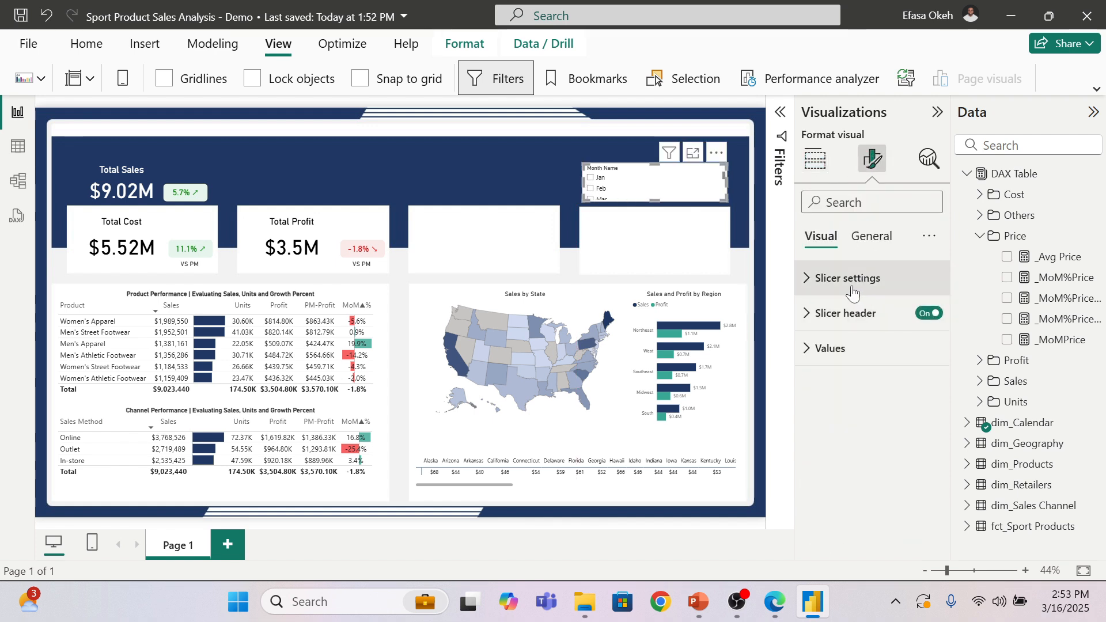
pyautogui.click(848, 279)
pyautogui.click(845, 368)
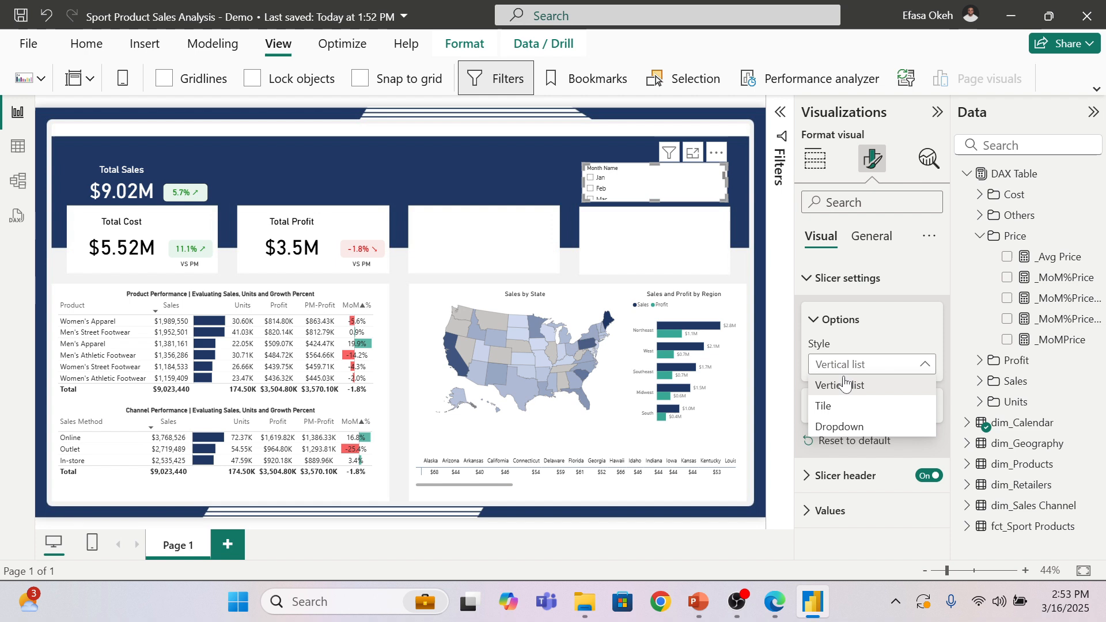
pyautogui.click(839, 424)
# Step: Reduce the month slicer's height and align its position and width with the rightmost white card below it
pyautogui.moveTo(654, 199); pyautogui.dragTo(659, 191)
pyautogui.moveTo(714, 156); pyautogui.dragTo(715, 167)
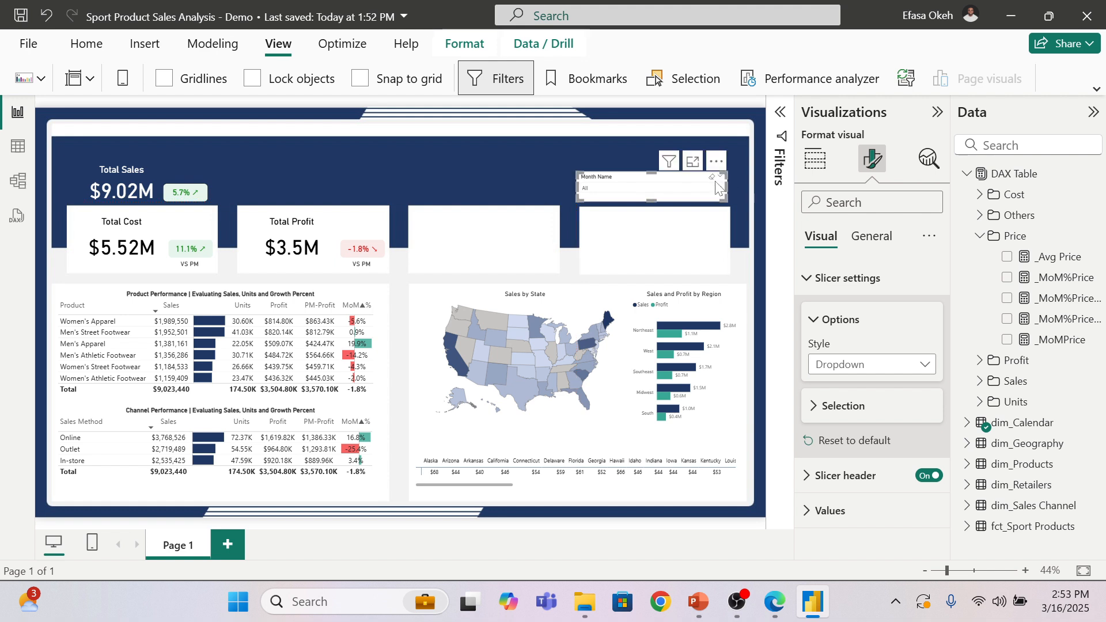
pyautogui.moveTo(715, 168); pyautogui.dragTo(721, 196)
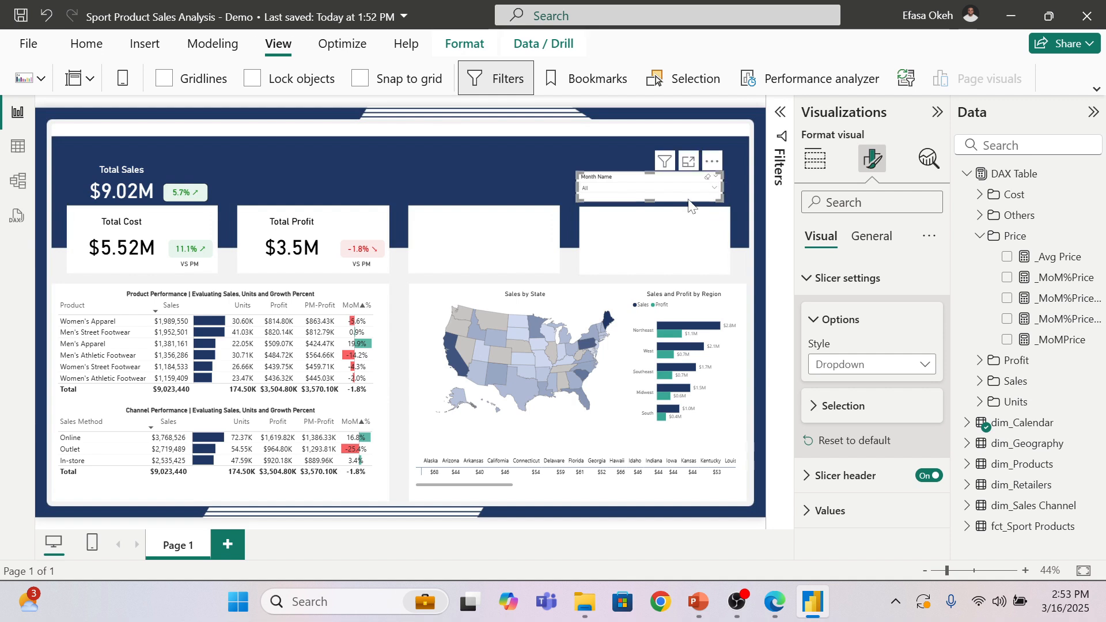
pyautogui.press('Right')
pyautogui.press('Right')
pyautogui.press('Right')
pyautogui.press('Right')
pyautogui.press('Right')
pyautogui.press('Right')
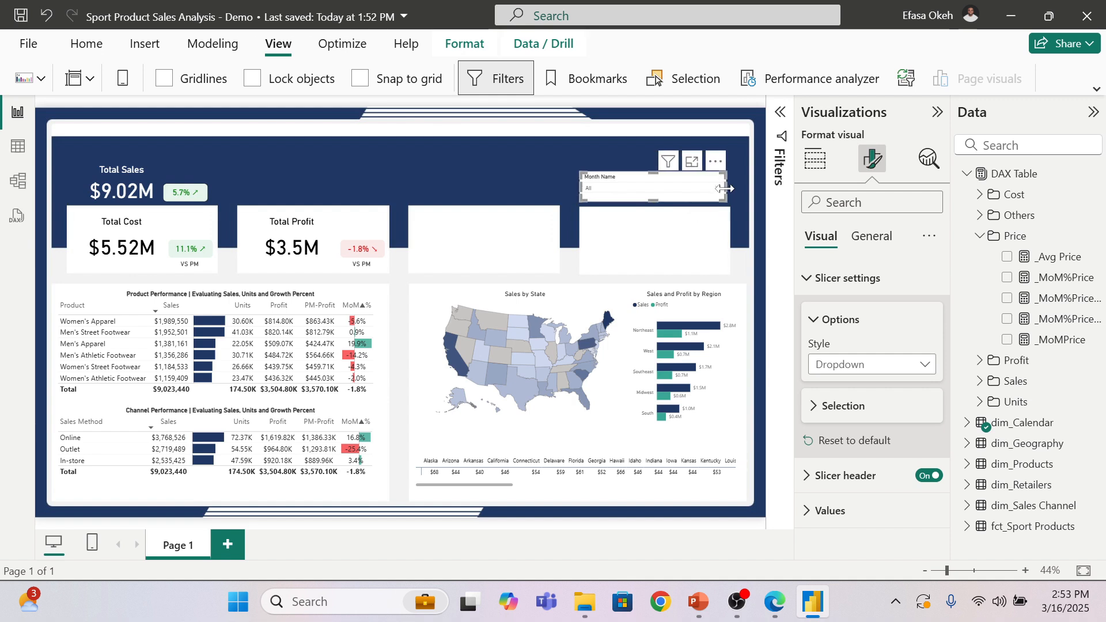
pyautogui.moveTo(725, 189); pyautogui.dragTo(729, 192)
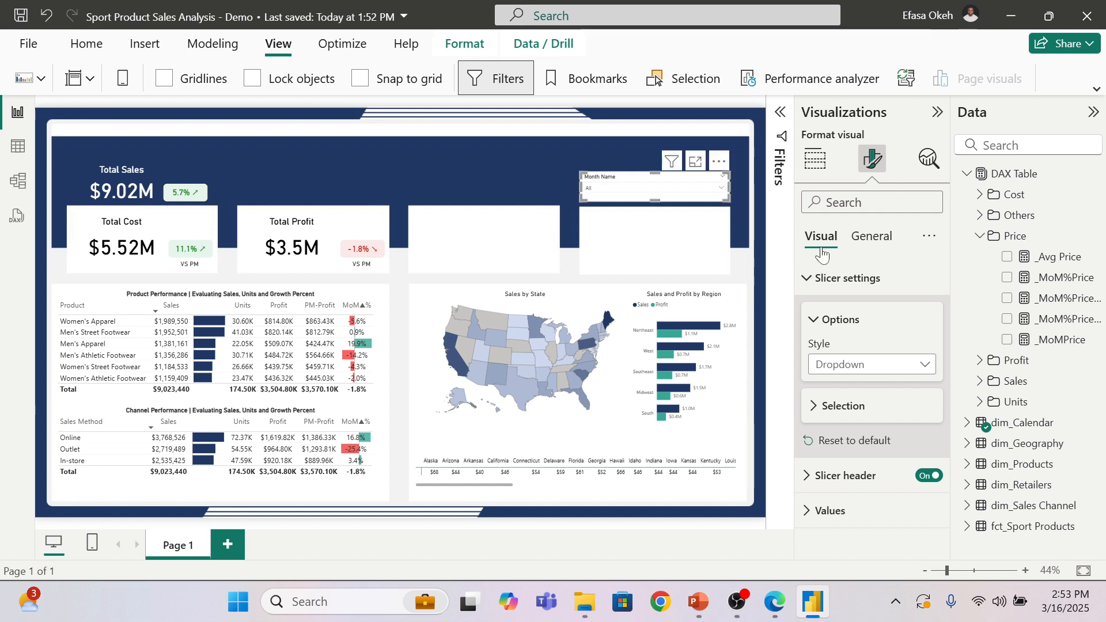
# Step: Turn off the month slicer's background effect
pyautogui.click(825, 285)
pyautogui.click(868, 241)
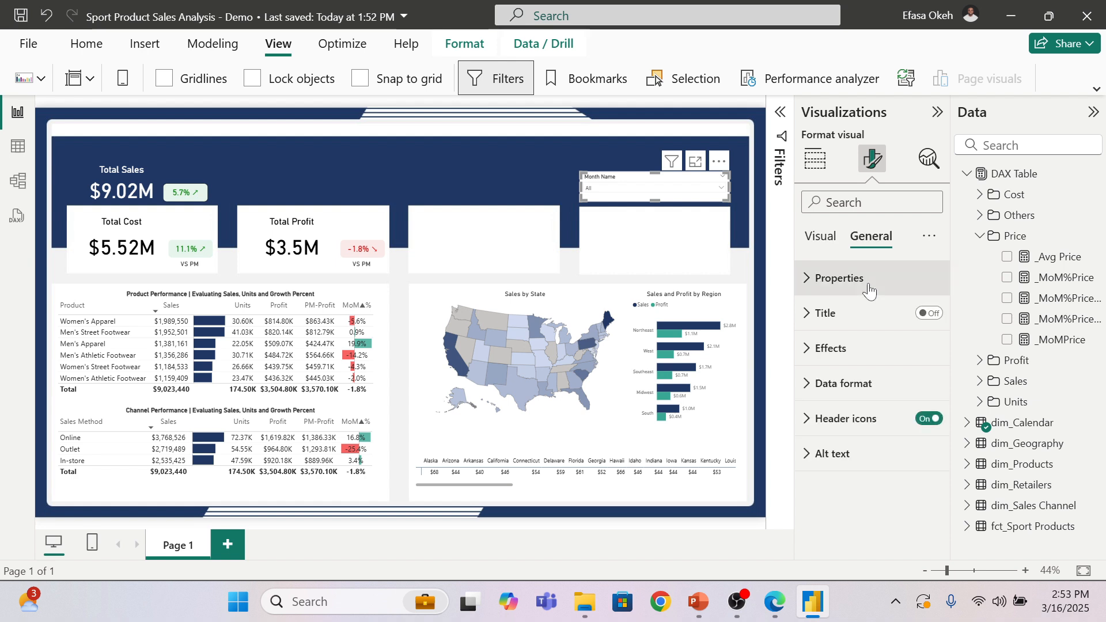
pyautogui.click(844, 352)
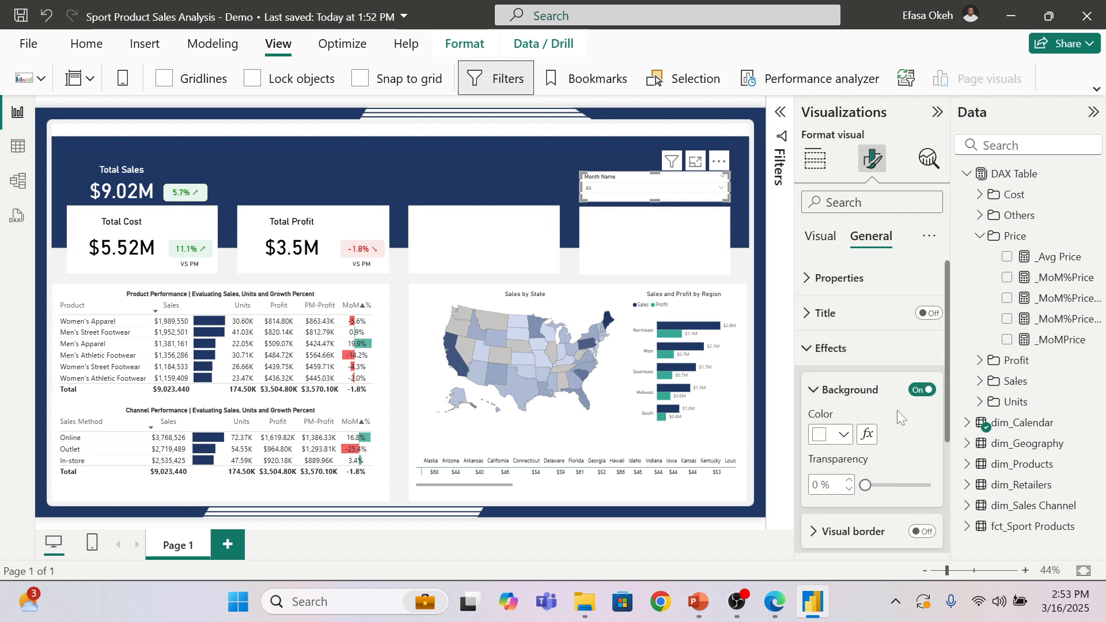
pyautogui.click(922, 390)
pyautogui.click(830, 348)
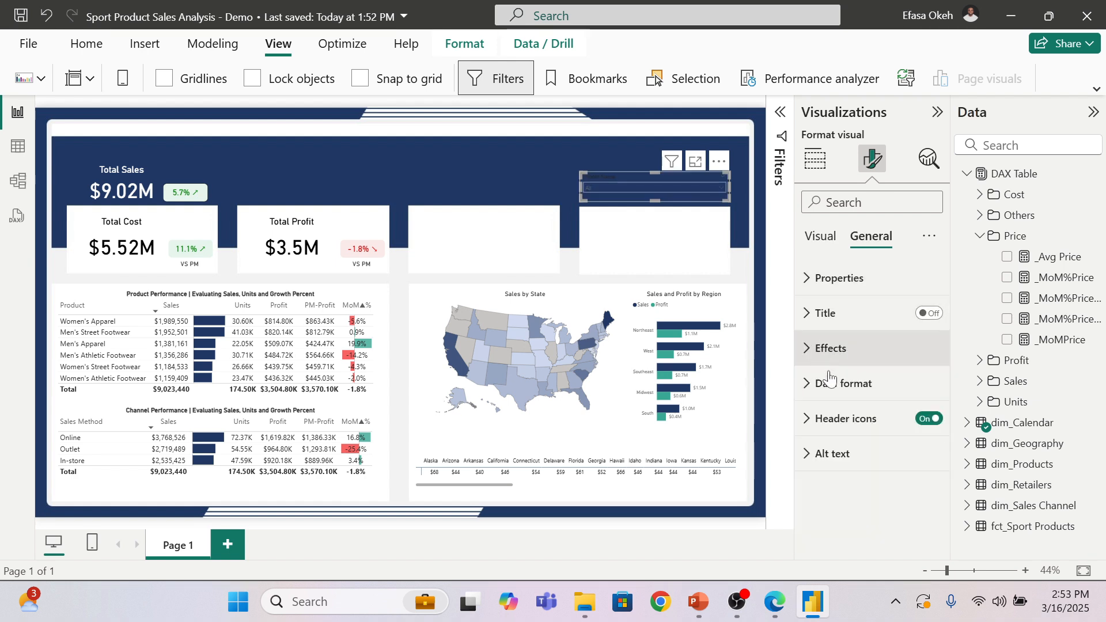
# Step: Set the month slicer's values font to DIN and the values background to white
pyautogui.click(821, 237)
pyautogui.click(825, 353)
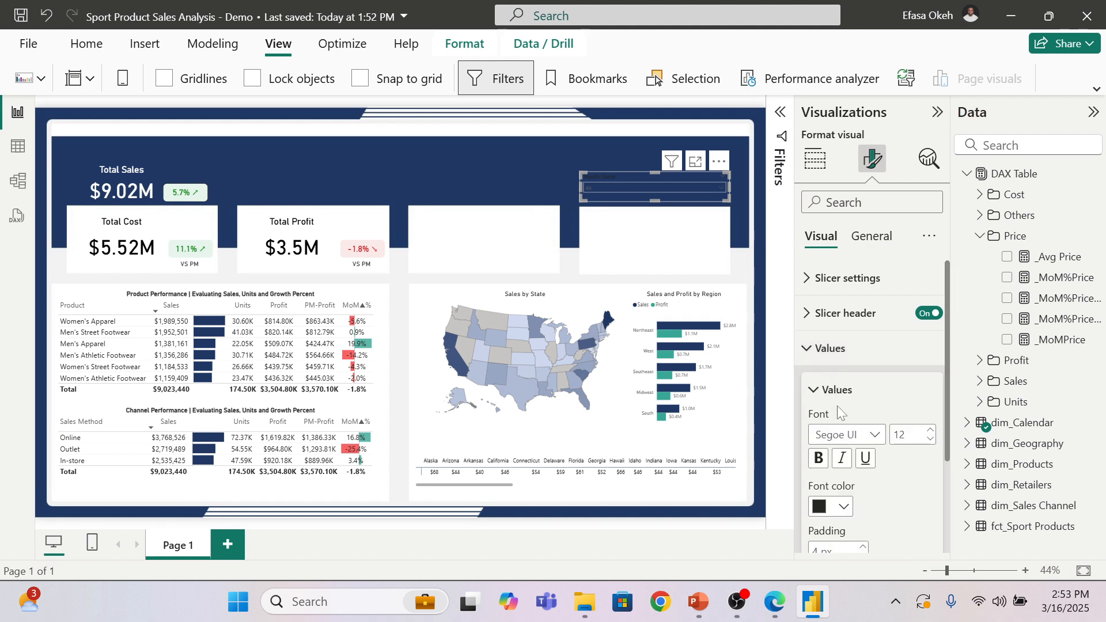
pyautogui.scroll(-3, 838, 405)
pyautogui.click(848, 302)
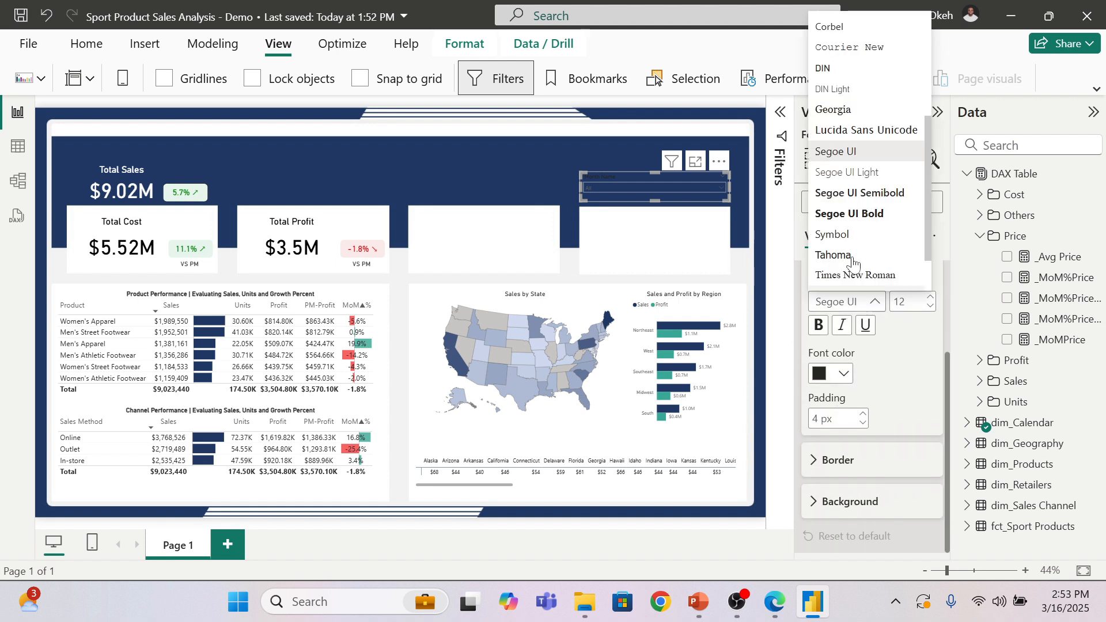
pyautogui.click(829, 79)
pyautogui.click(841, 501)
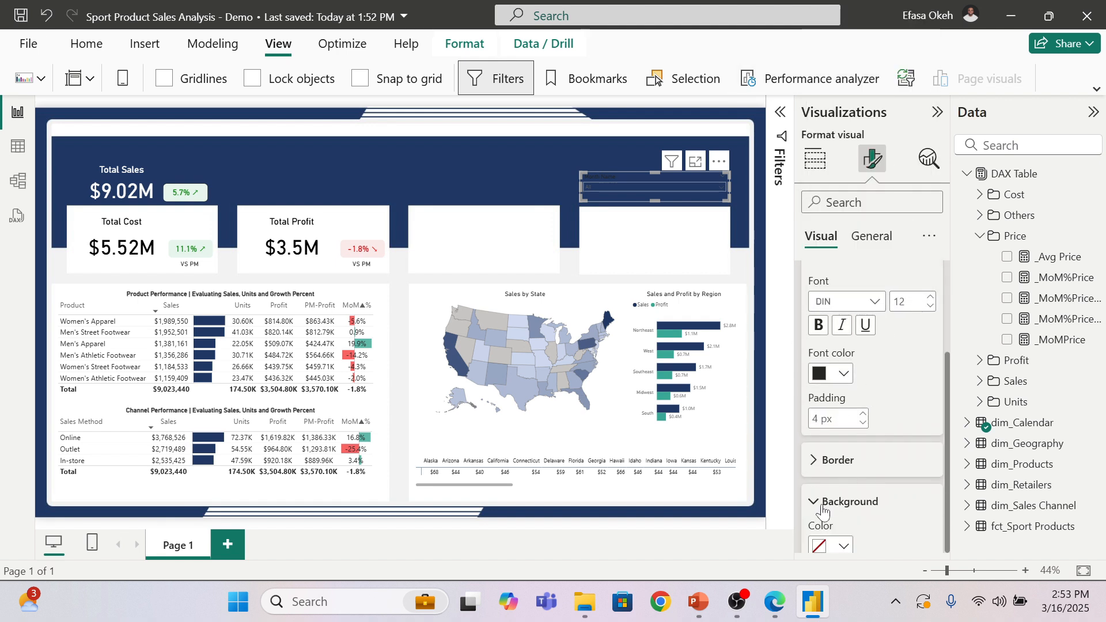
pyautogui.scroll(-1, 839, 484)
pyautogui.click(842, 496)
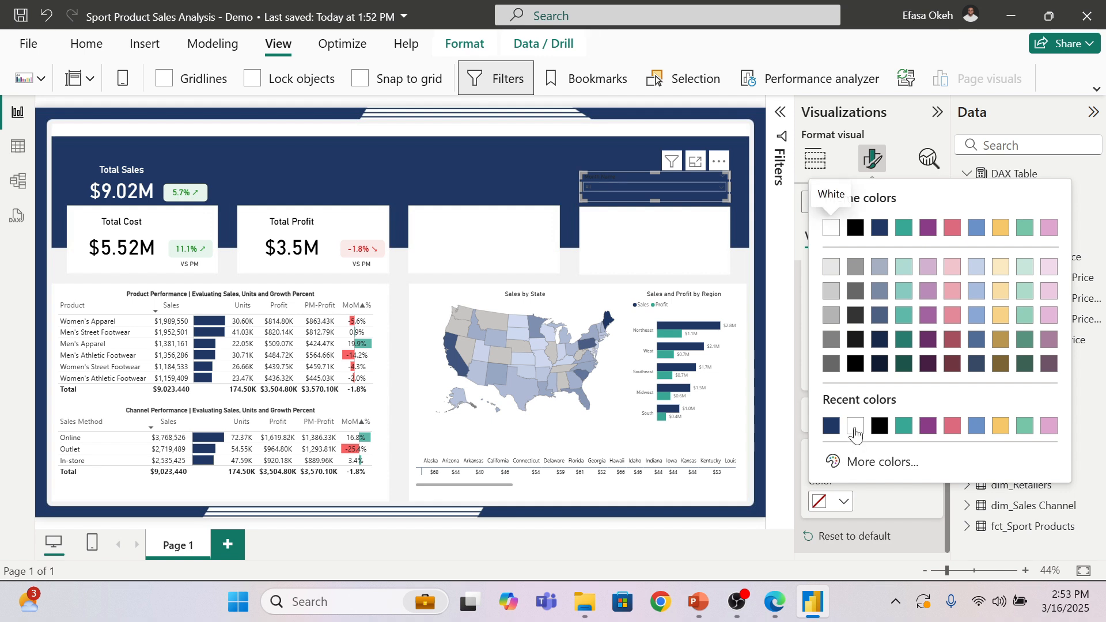
pyautogui.click(831, 226)
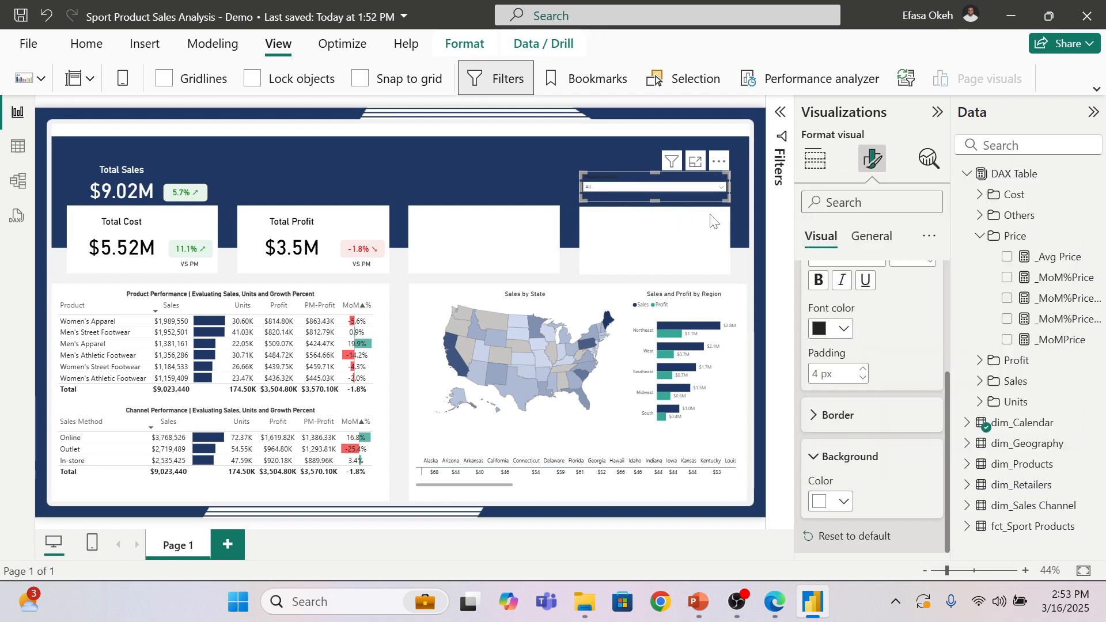
# Step: Retitle the month slicer's header as Select Month, with font size 14 and white text
pyautogui.scroll(4, 829, 345)
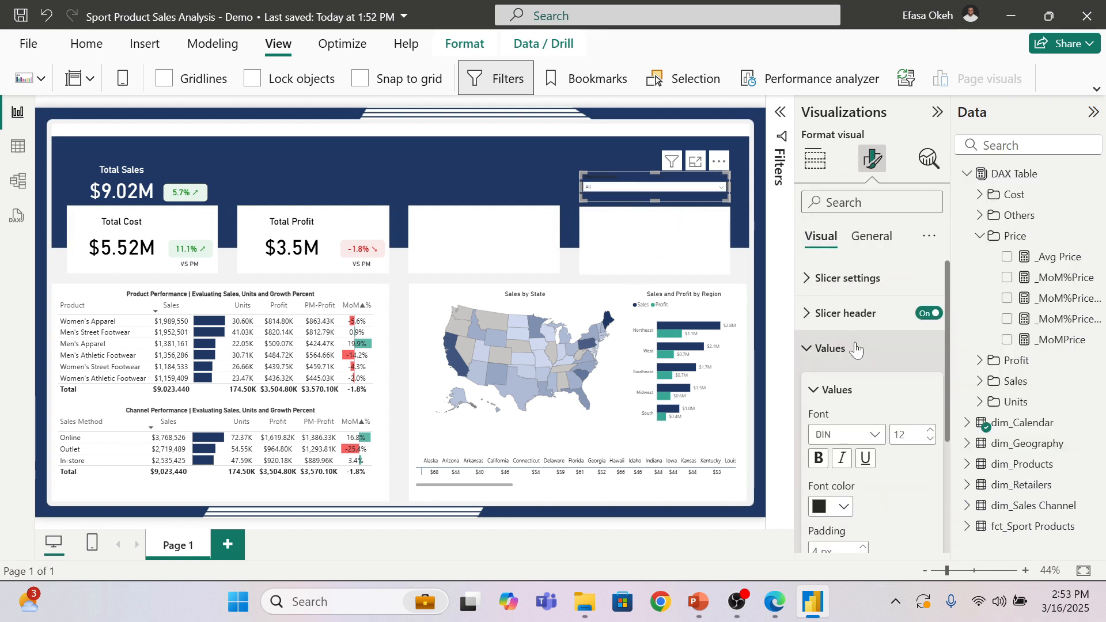
pyautogui.click(820, 349)
pyautogui.click(845, 316)
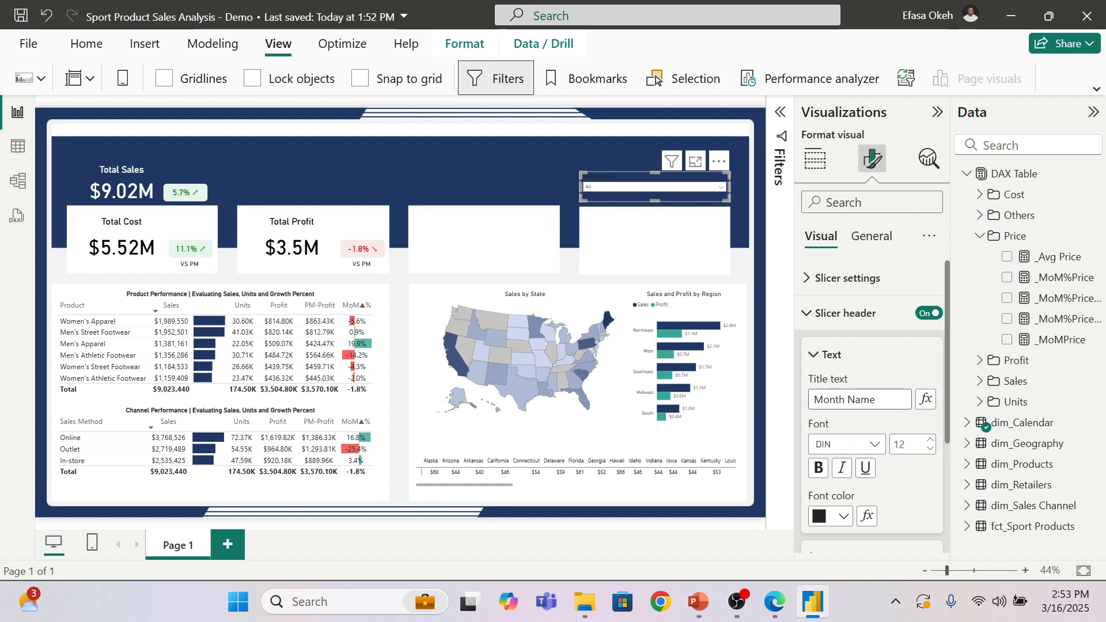
pyautogui.moveTo(883, 399); pyautogui.dragTo(801, 409)
pyautogui.write('Se')
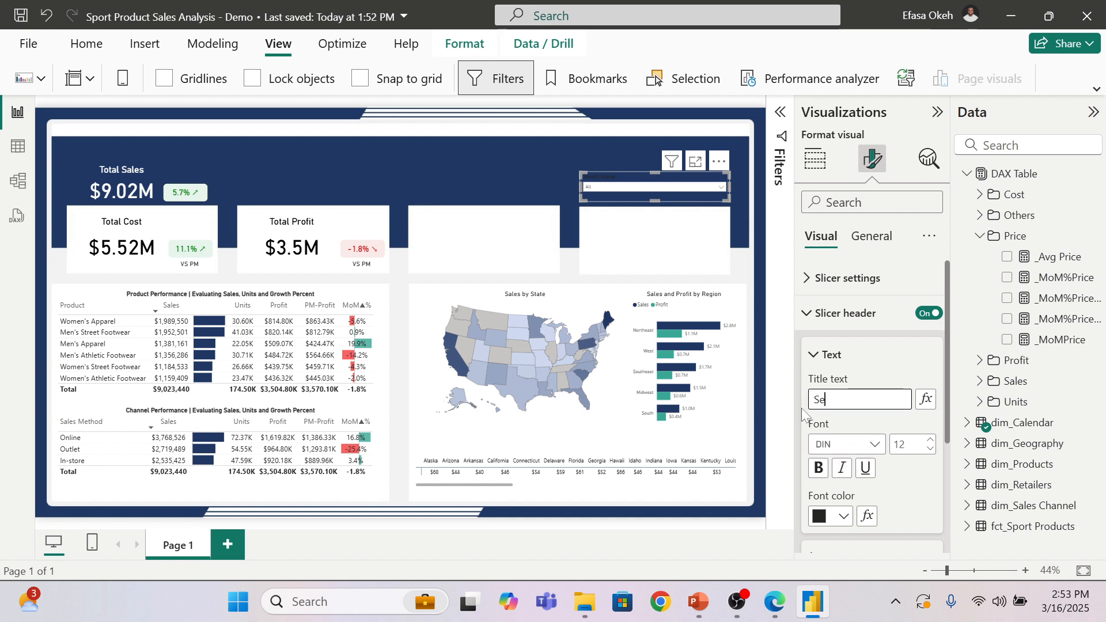
pyautogui.write('lect Month')
pyautogui.click(930, 439)
pyautogui.click(843, 516)
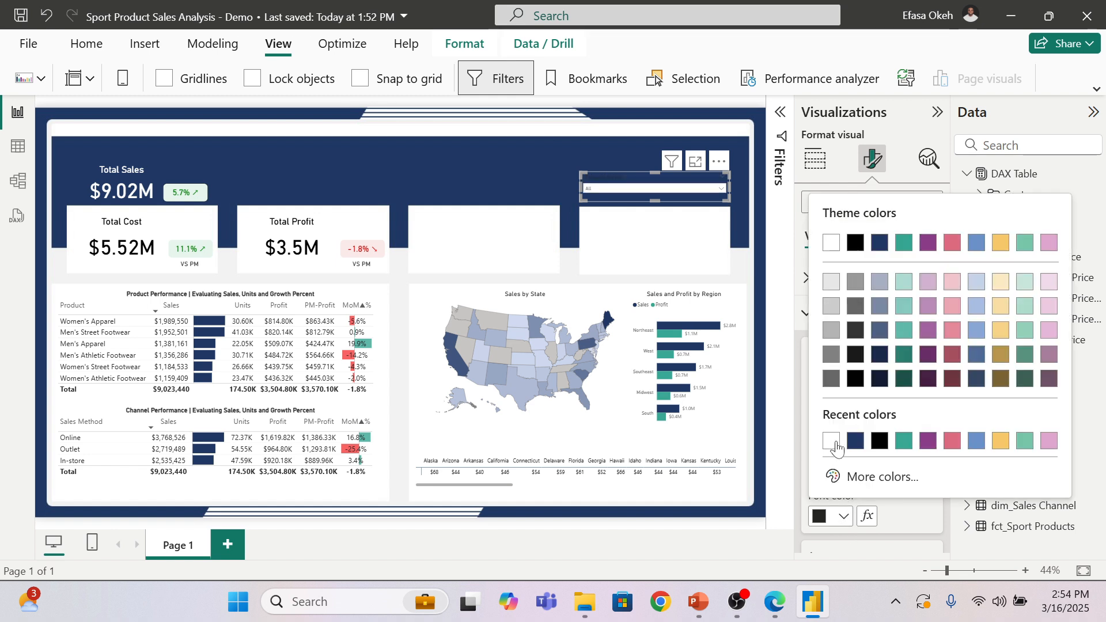
pyautogui.click(836, 447)
pyautogui.click(510, 170)
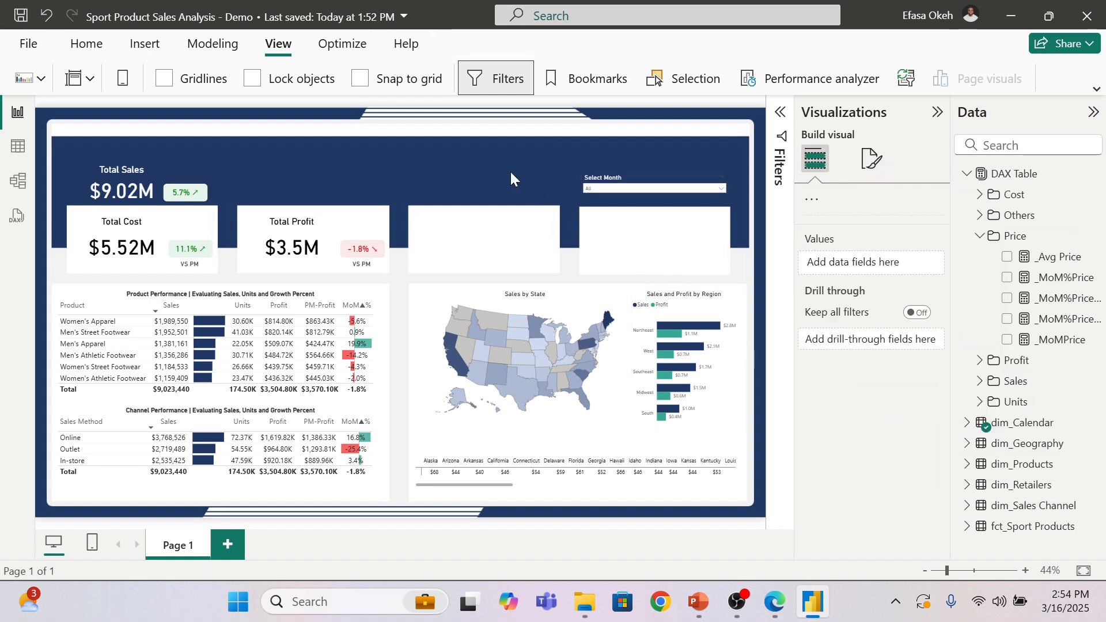
# Step: Duplicate the Select Month slicer and place the copy above the third white card, level with the original
pyautogui.click(638, 183)
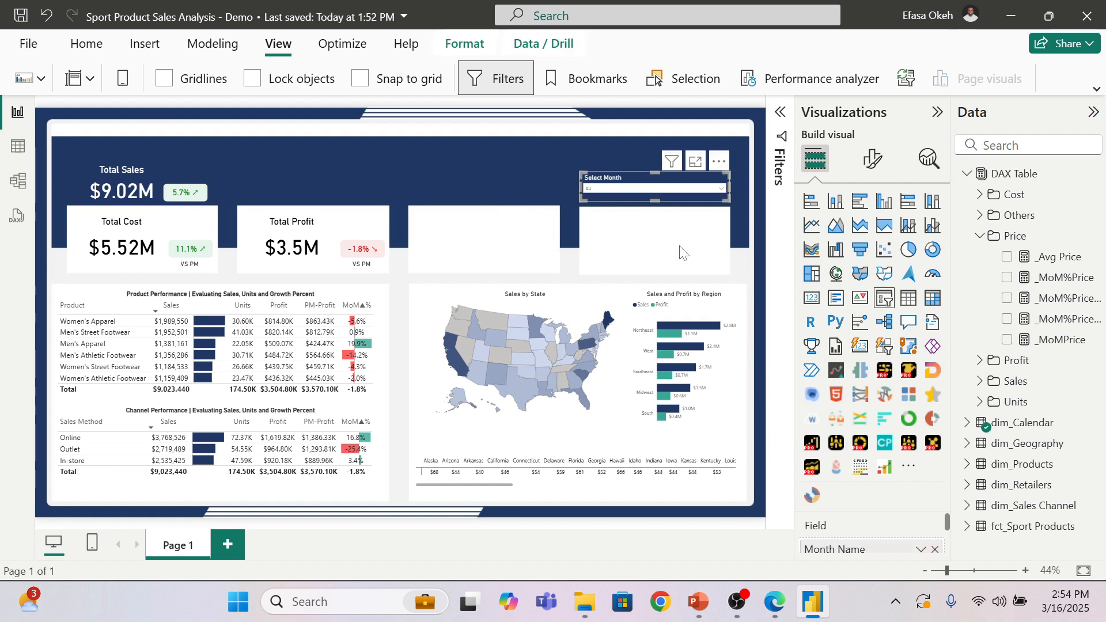
pyautogui.hotkey('ctrl', 'c')
pyautogui.hotkey('ctrl', 'v')
pyautogui.moveTo(644, 168); pyautogui.dragTo(545, 166)
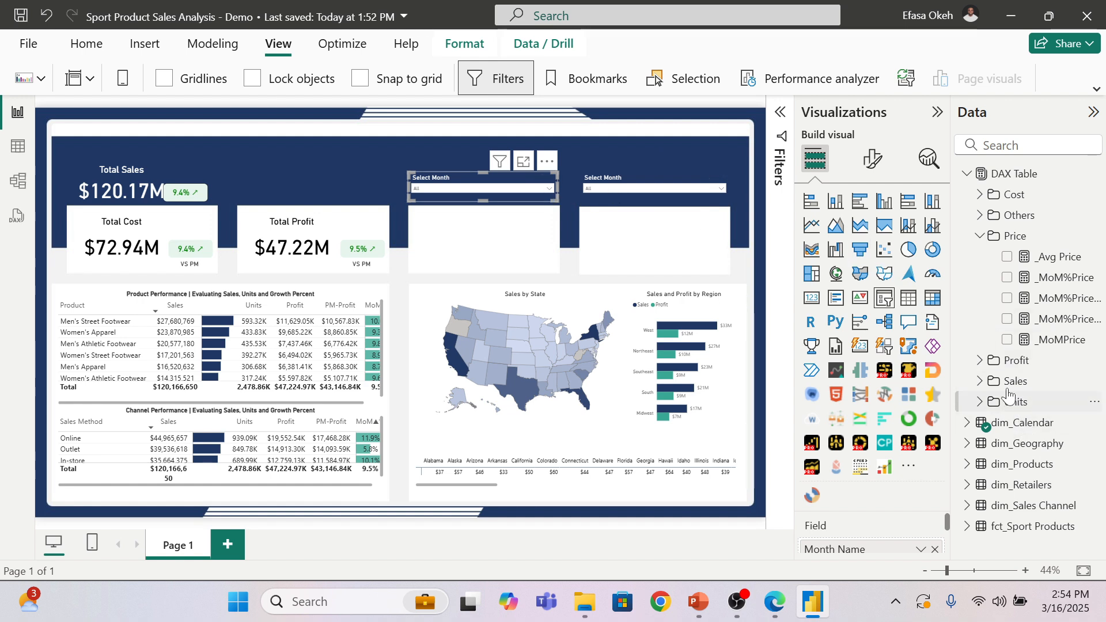
# Step: Replace the Month Name field with Year from dim_Calendar in the copied slicer
pyautogui.click(967, 424)
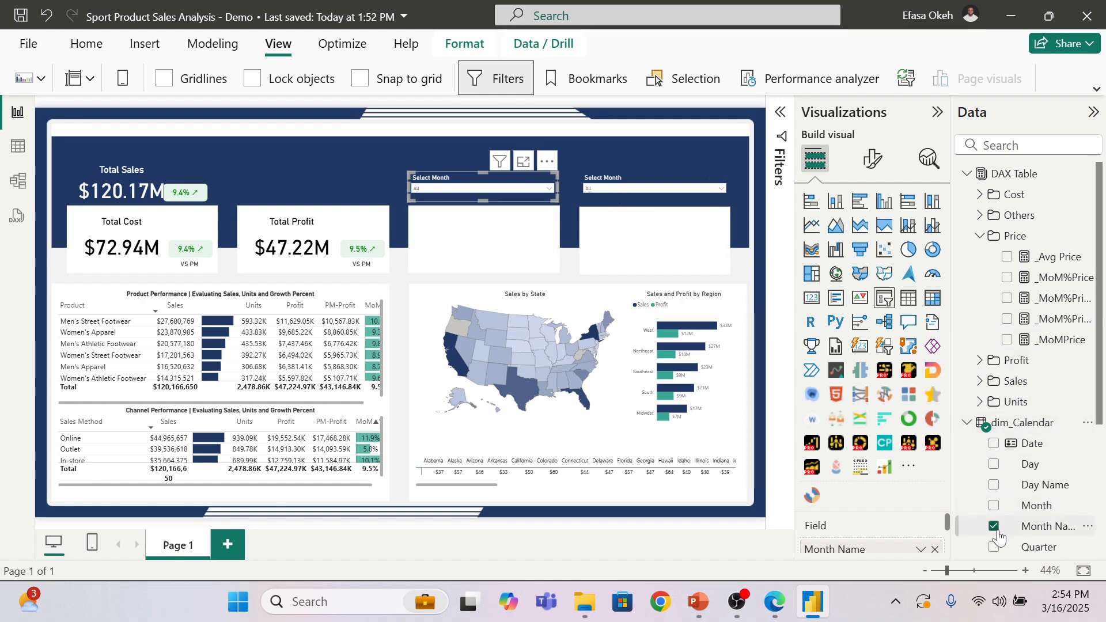
pyautogui.click(994, 526)
pyautogui.scroll(-3, 996, 518)
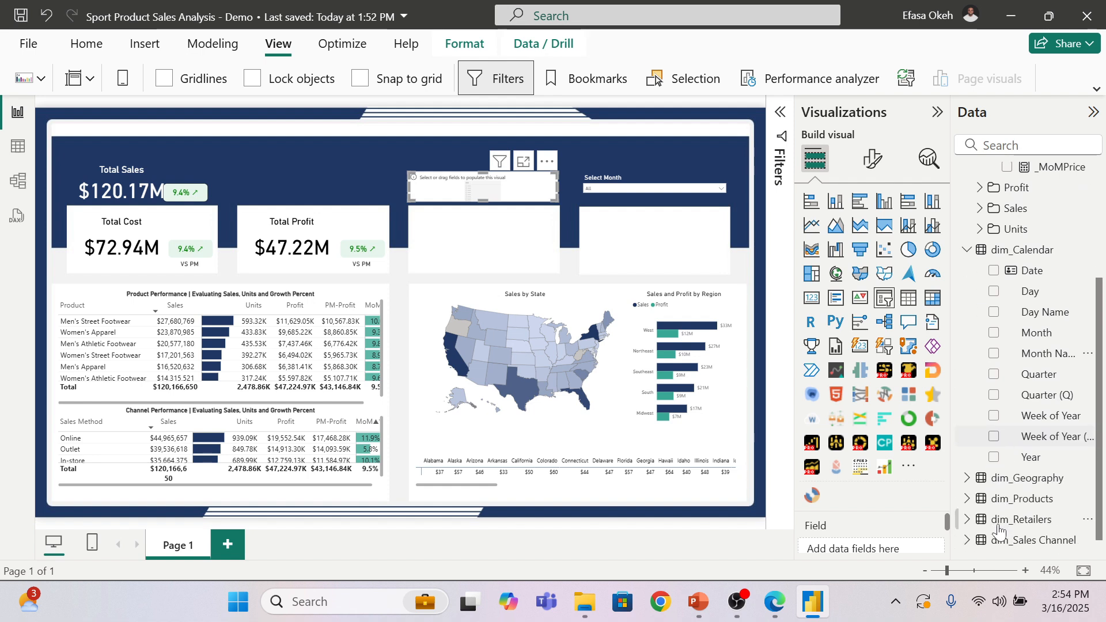
pyautogui.click(993, 457)
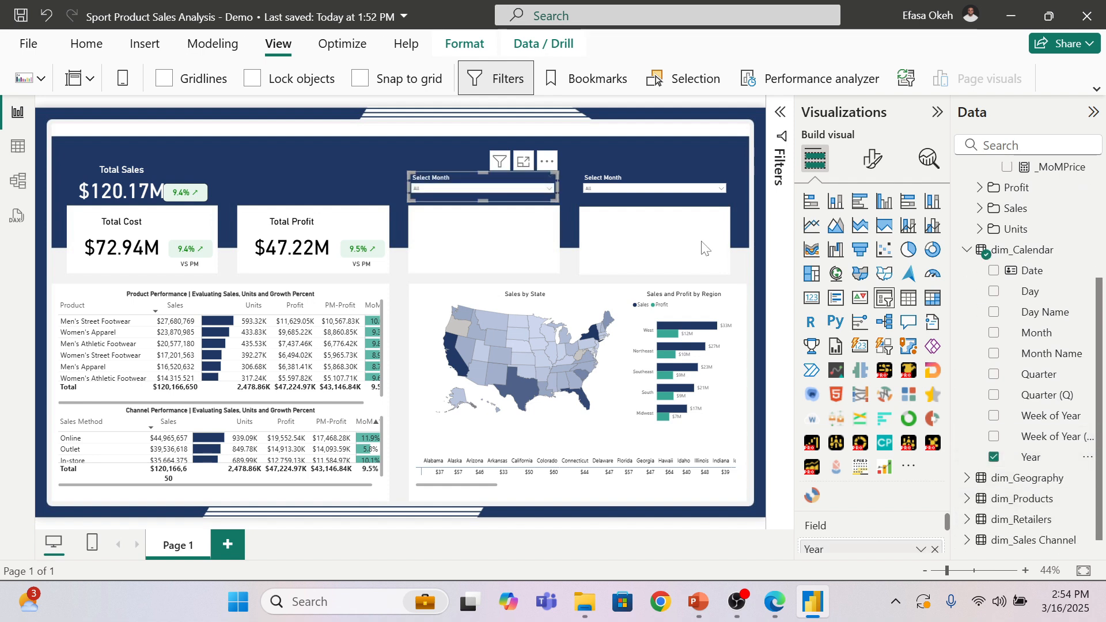
# Step: Change the copied slicer's header text to Select Year
pyautogui.click(873, 160)
pyautogui.click(929, 313)
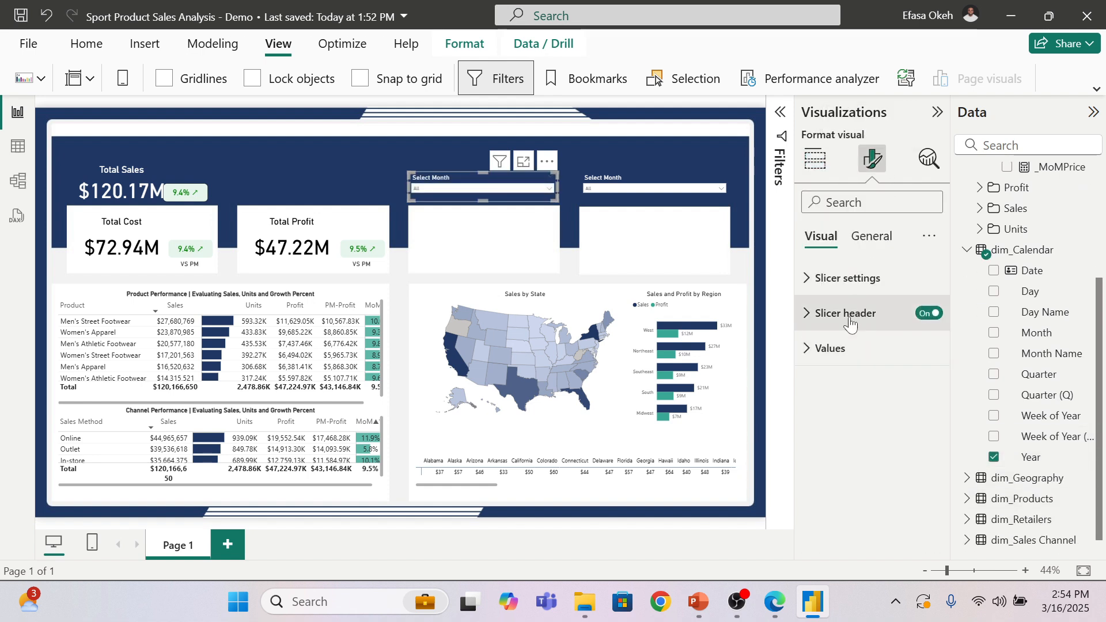
pyautogui.click(845, 312)
pyautogui.moveTo(874, 400); pyautogui.dragTo(844, 400)
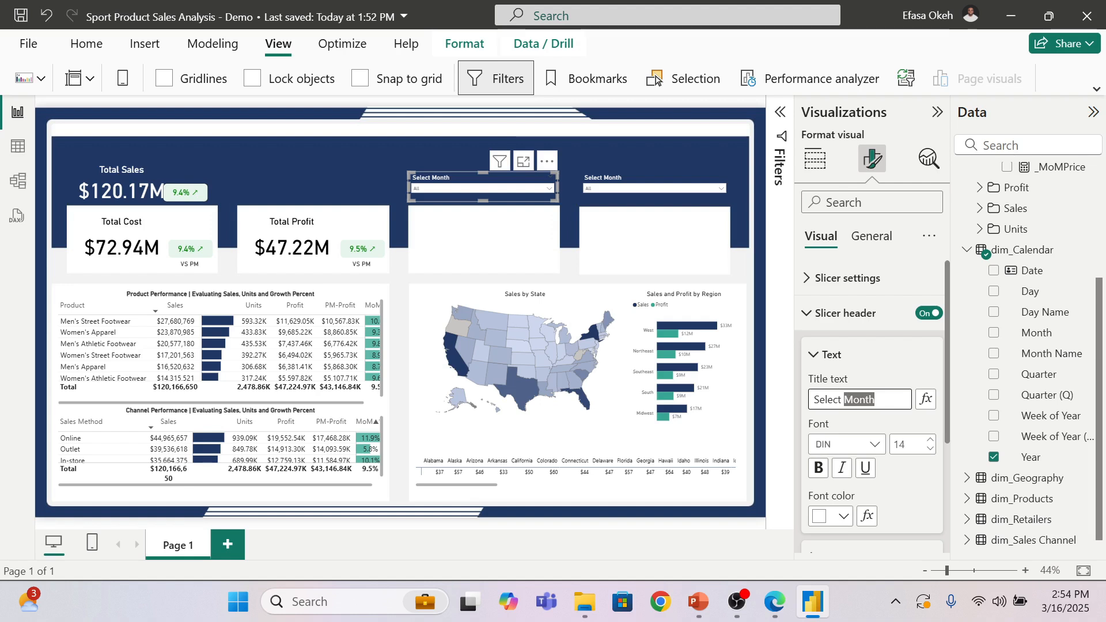
pyautogui.write('Year')
pyautogui.click(400, 145)
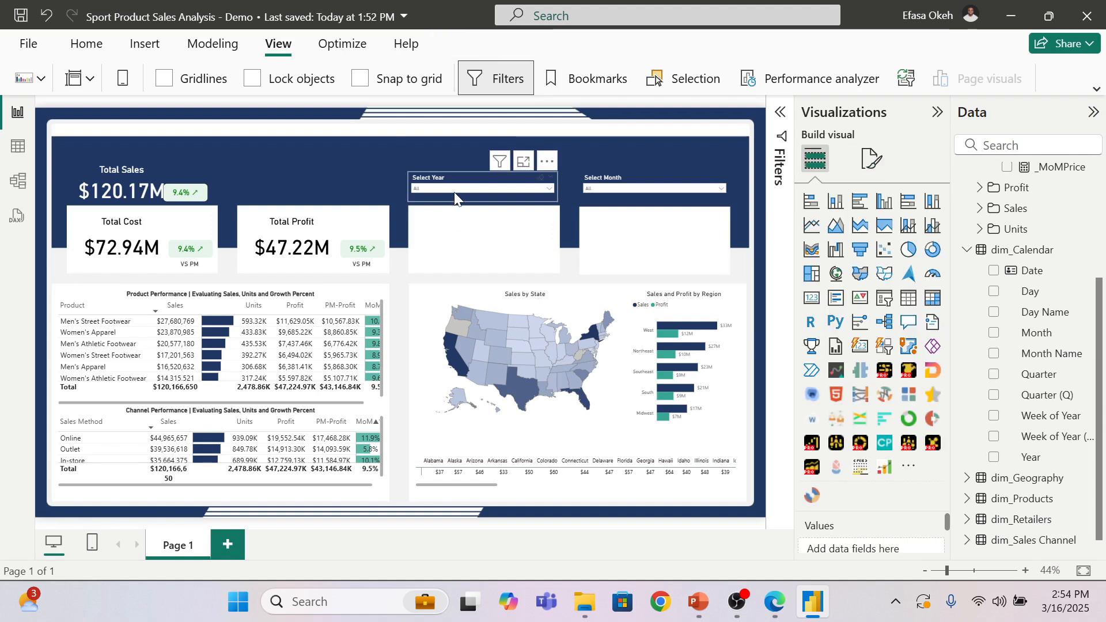
# Step: Test the slicers by filtering the report to year 2020 and selecting Mar, May and finally Oct
pyautogui.click(457, 189)
pyautogui.click(429, 200)
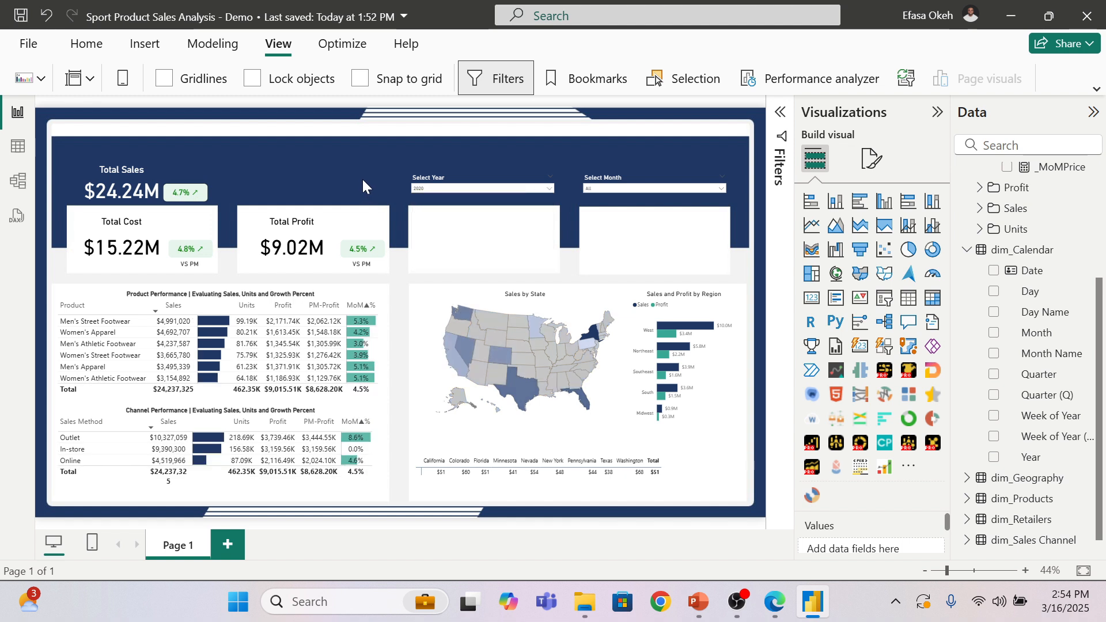
pyautogui.click(617, 189)
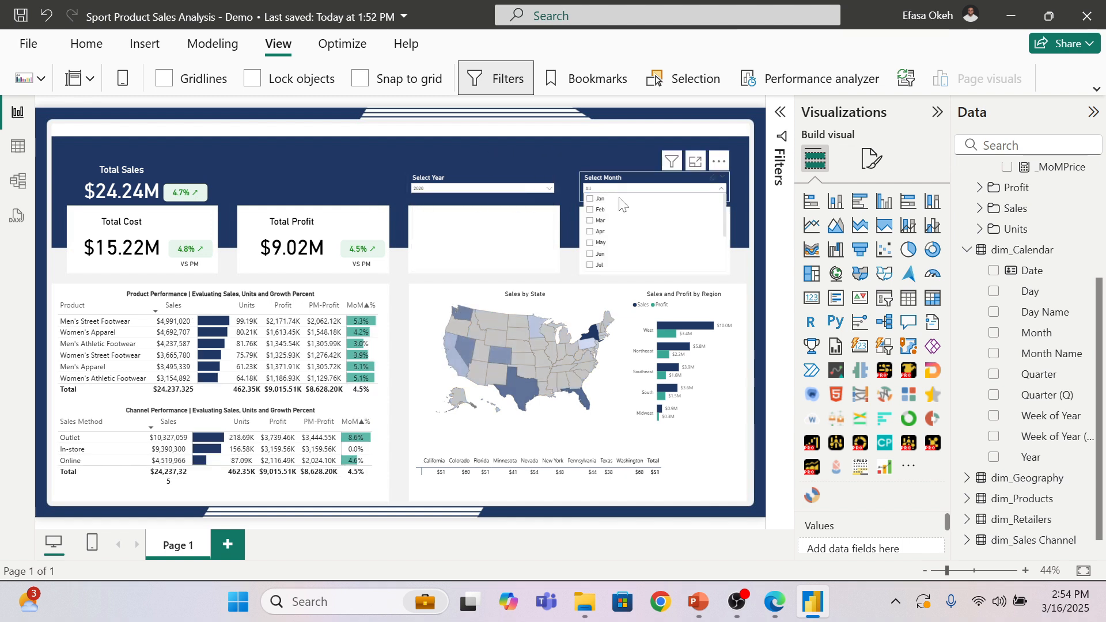
pyautogui.click(601, 232)
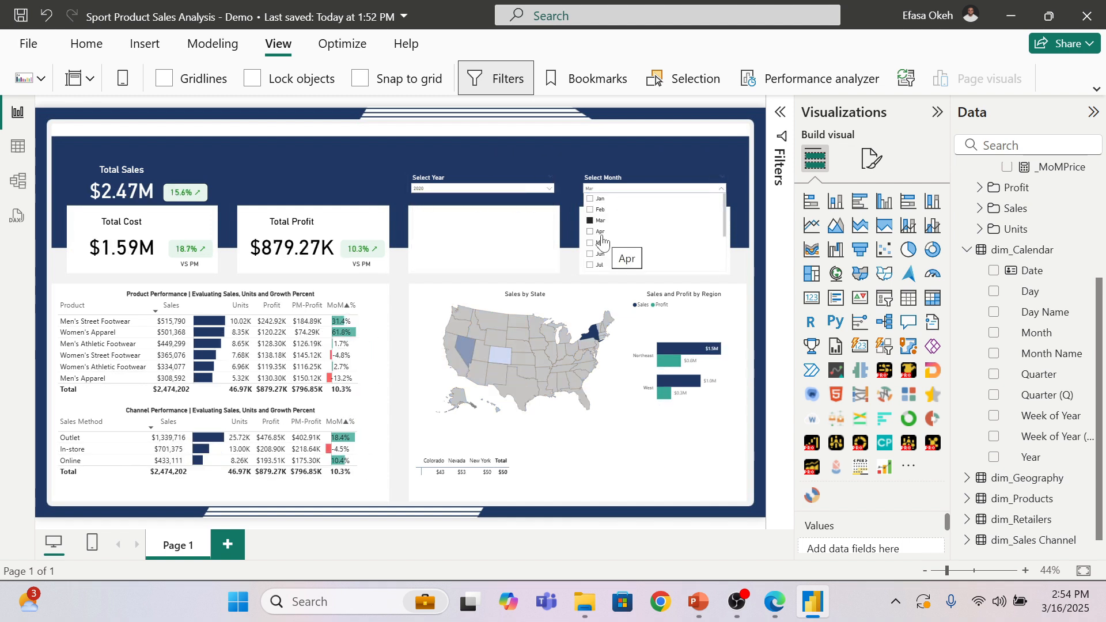
pyautogui.click(601, 243)
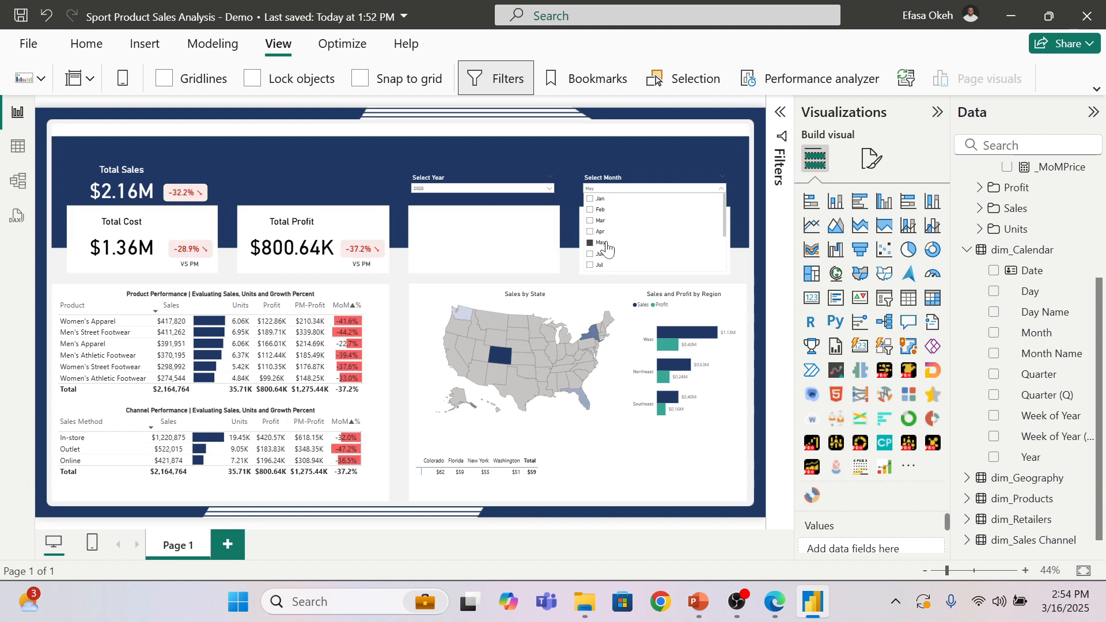
pyautogui.scroll(-3, 599, 254)
pyautogui.click(597, 242)
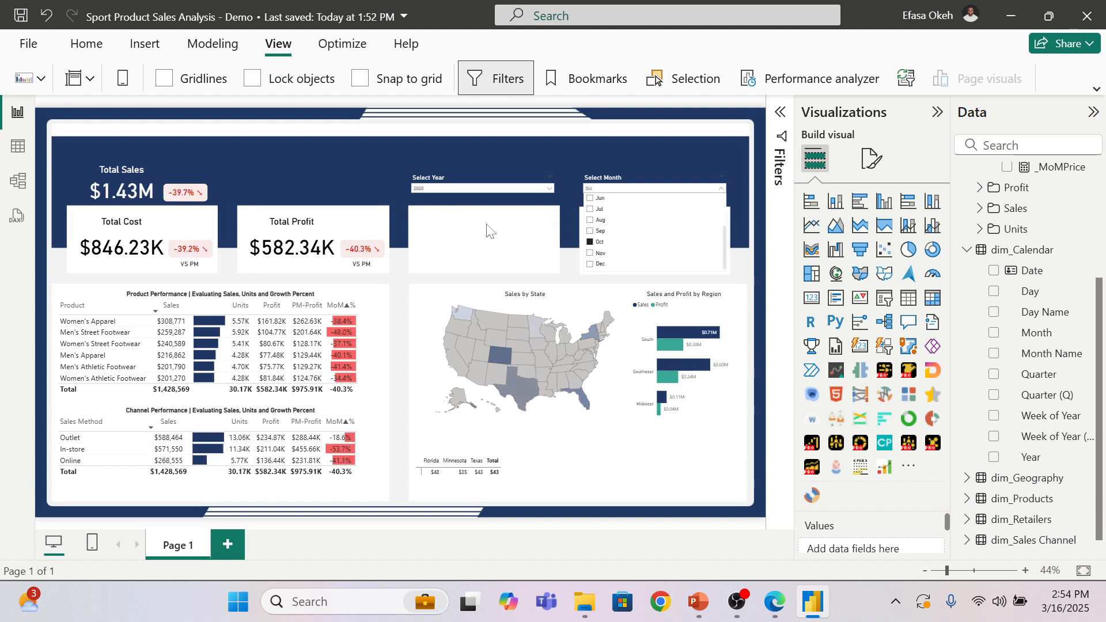
# Step: Filter the report to year 2021 with the Select Year slicer
pyautogui.click(360, 185)
pyautogui.click(455, 189)
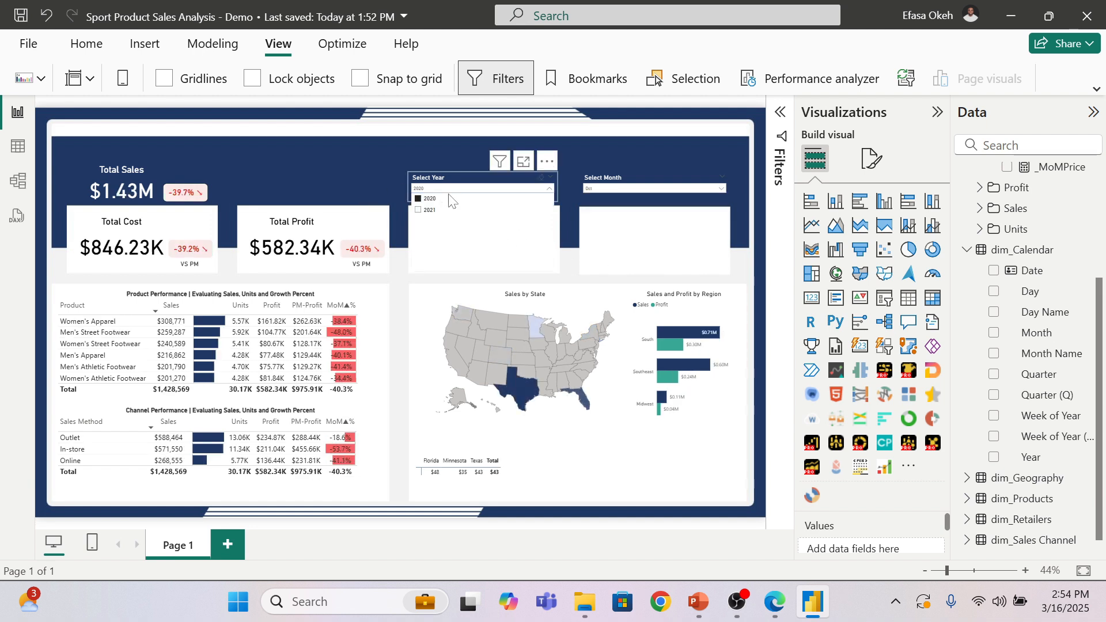
pyautogui.click(429, 210)
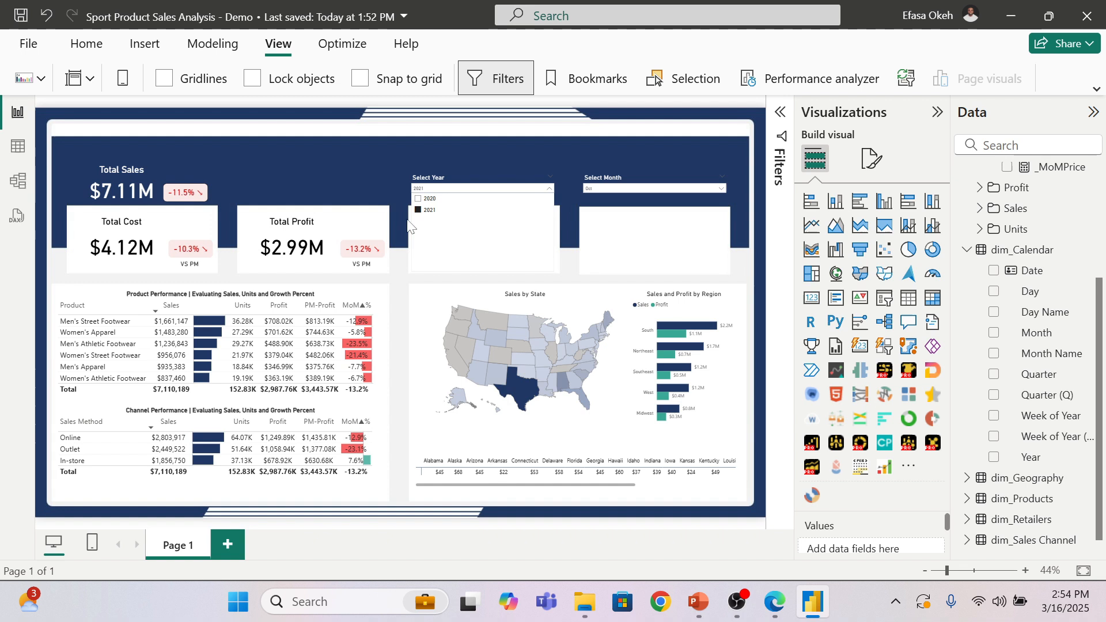
pyautogui.click(333, 162)
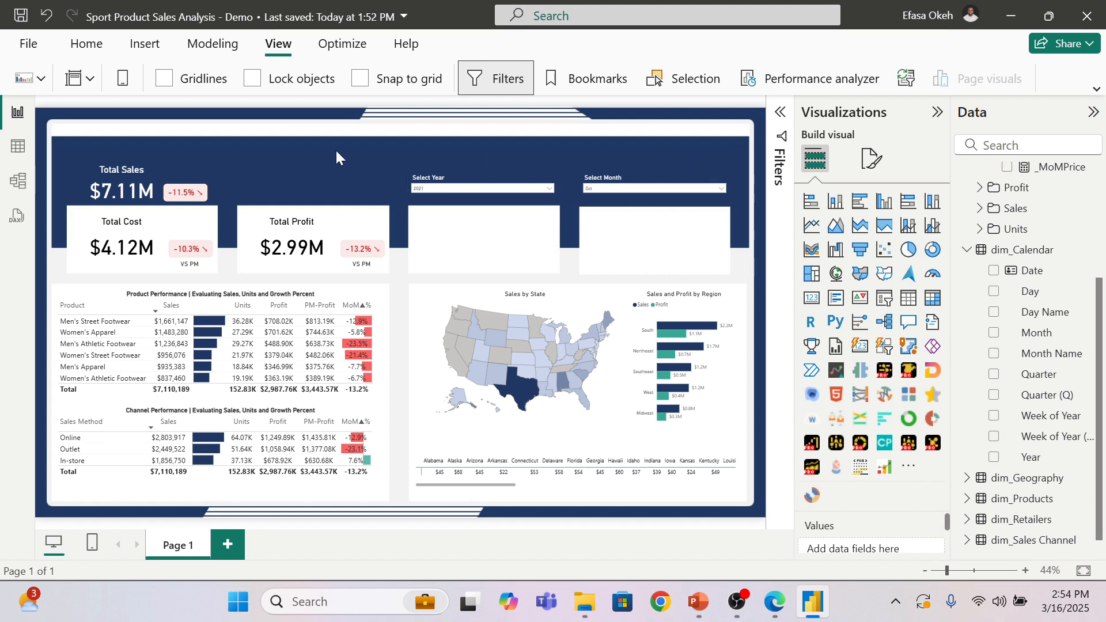
# Step: Test the Select Month slicer by filtering the report to May, Oct, Nov and finally Aug
pyautogui.click(605, 188)
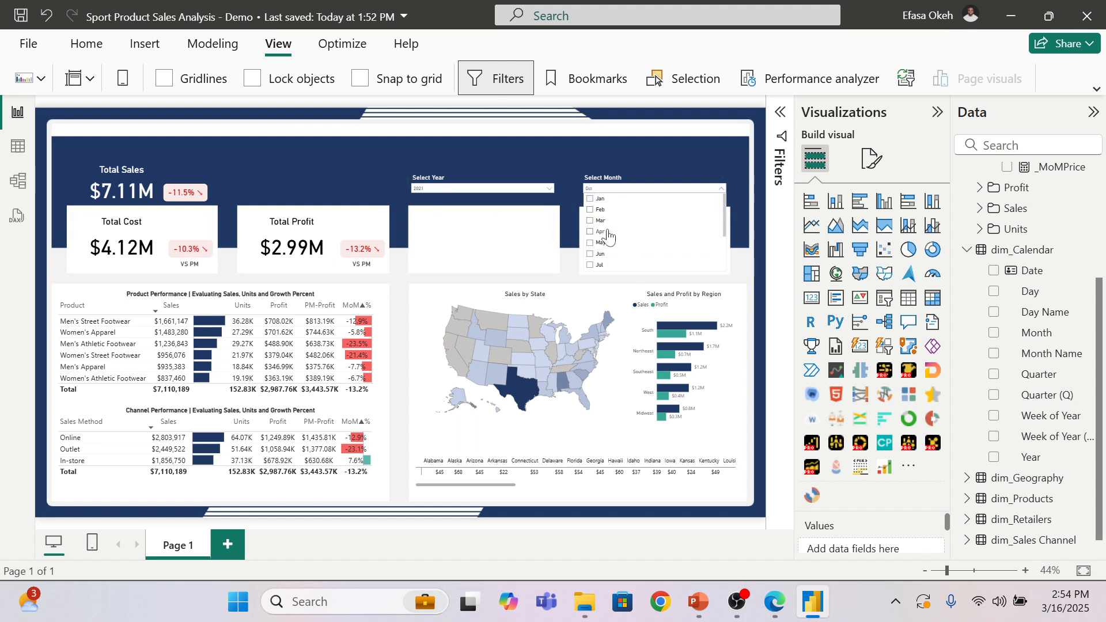
pyautogui.click(602, 232)
pyautogui.click(602, 242)
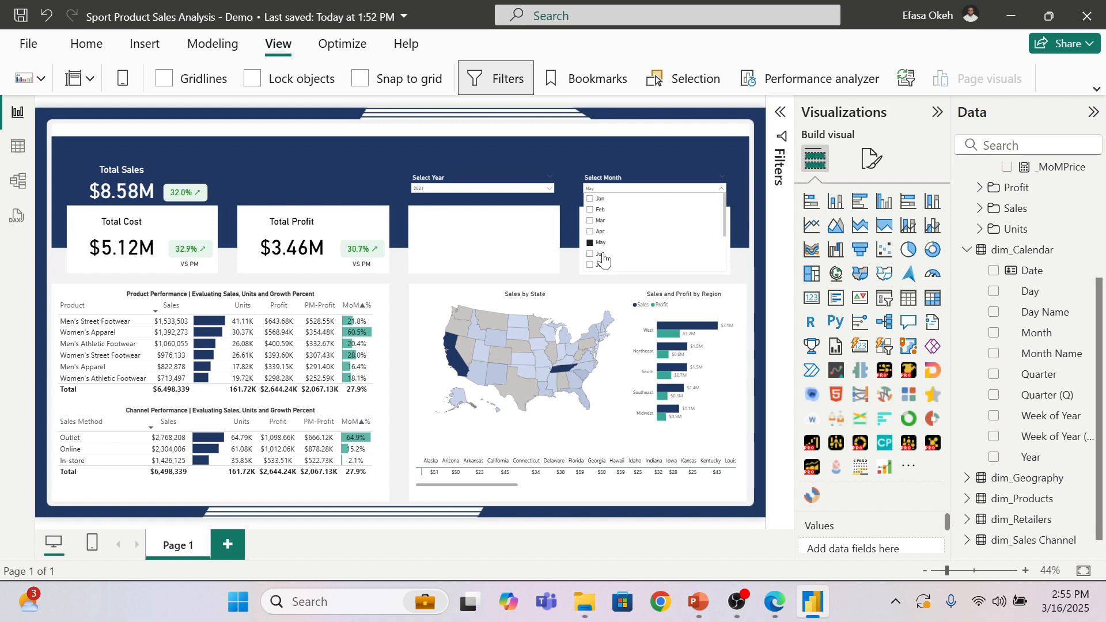
pyautogui.scroll(-1, 604, 253)
pyautogui.scroll(-2, 603, 255)
pyautogui.click(599, 241)
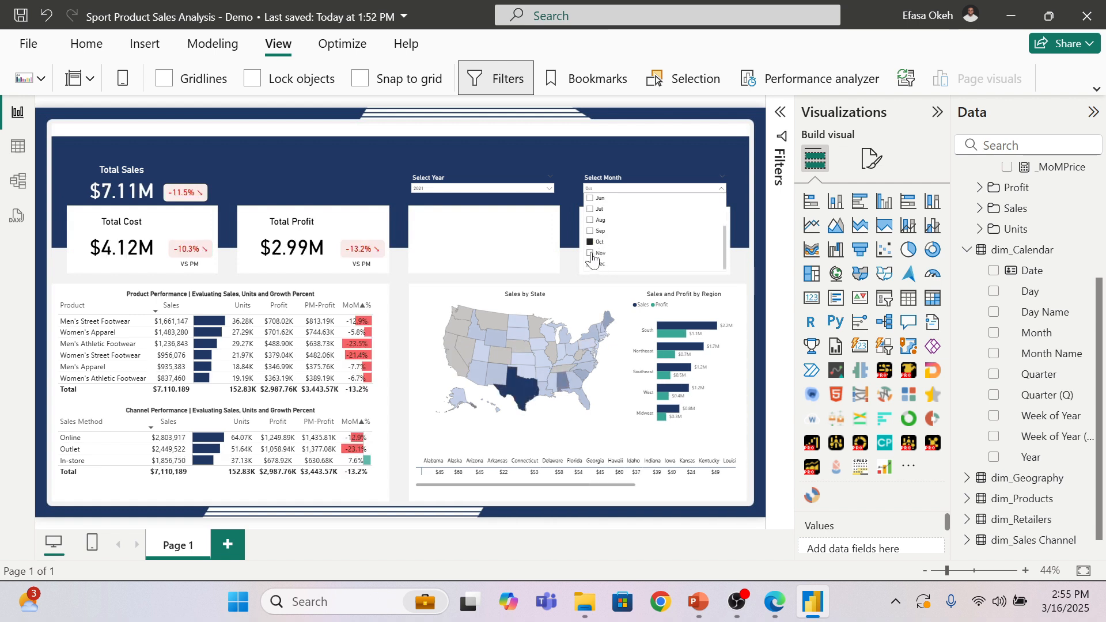
pyautogui.click(599, 231)
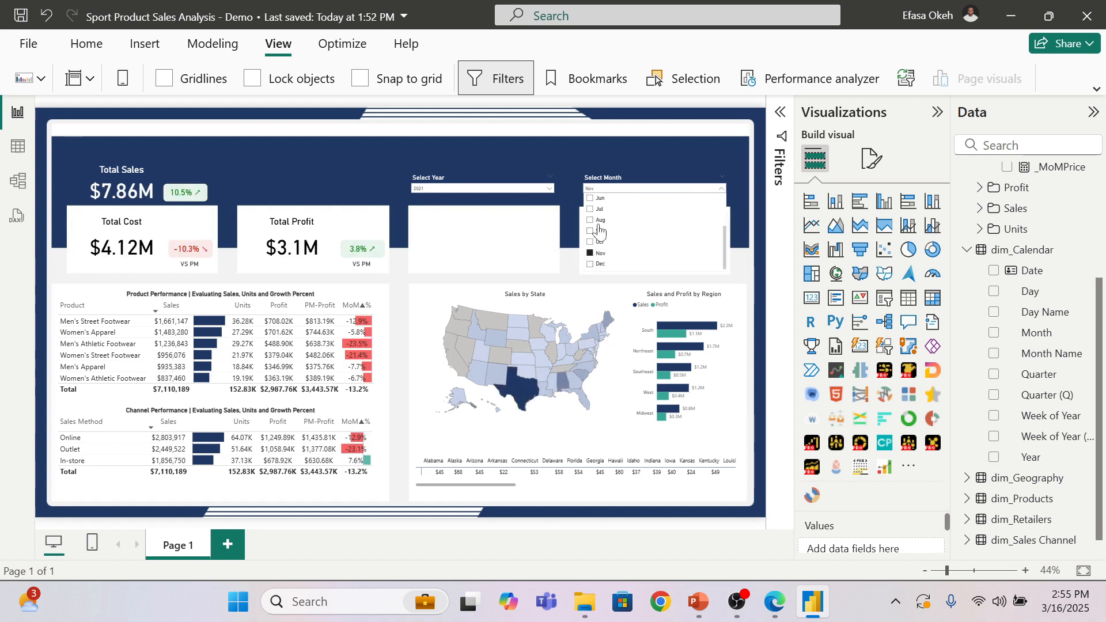
pyautogui.click(601, 222)
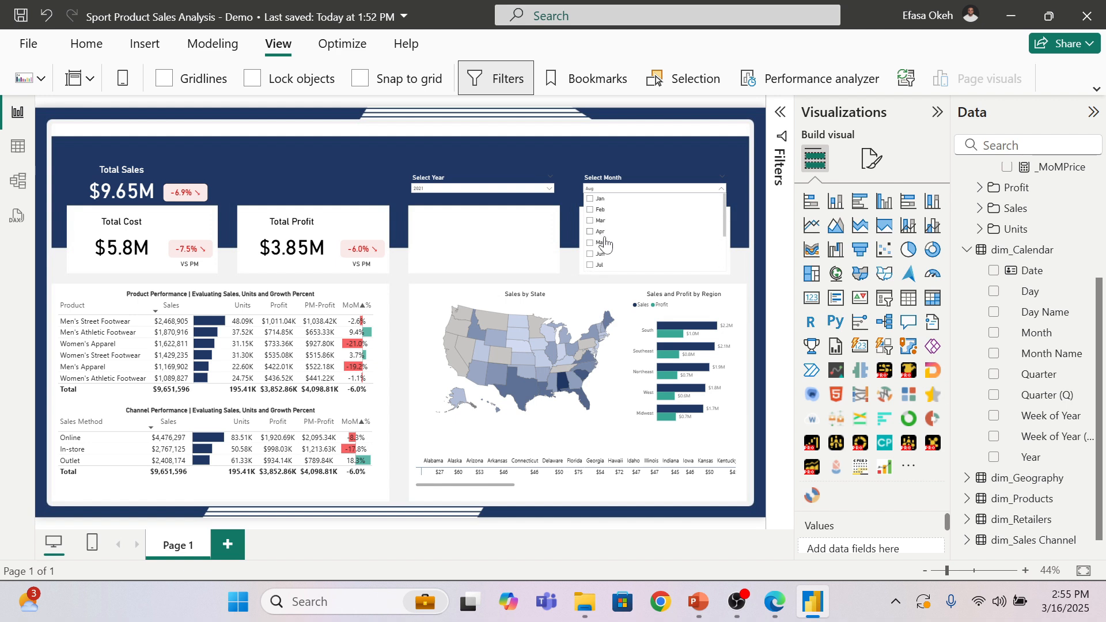
pyautogui.click(340, 157)
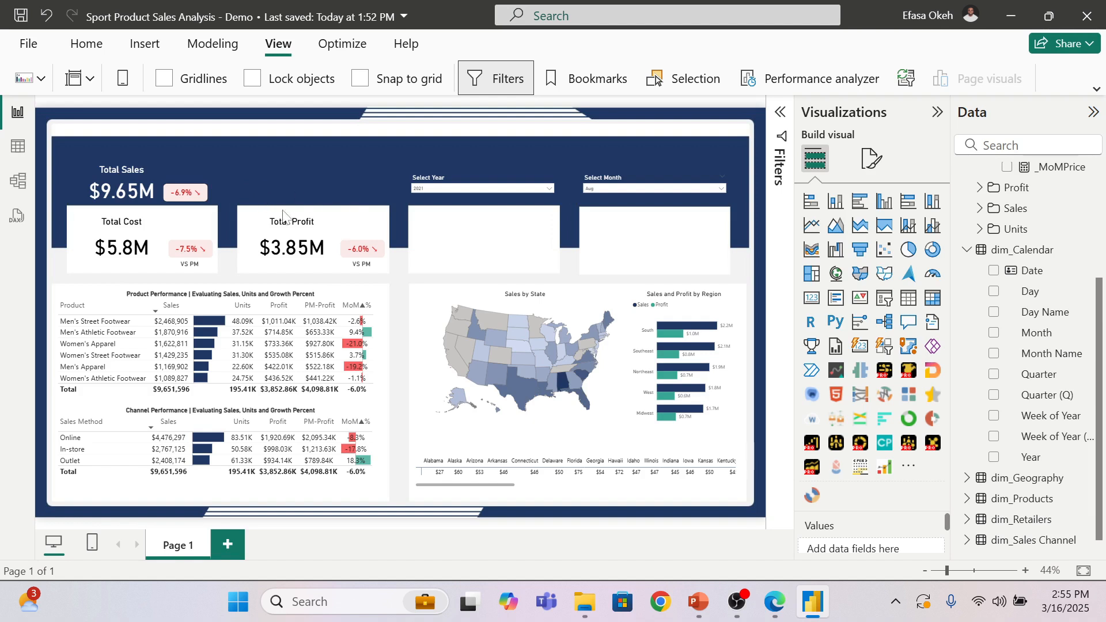
# Step: Turn on the title of the average-price matrix and set its text to Average Price Across States
pyautogui.click(738, 486)
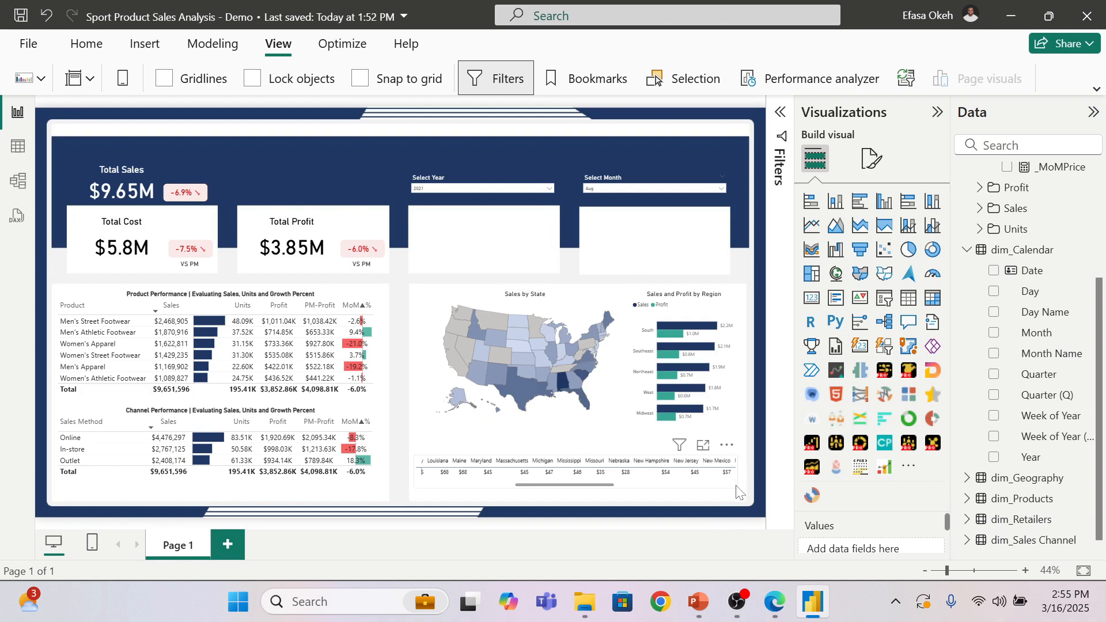
pyautogui.click(872, 159)
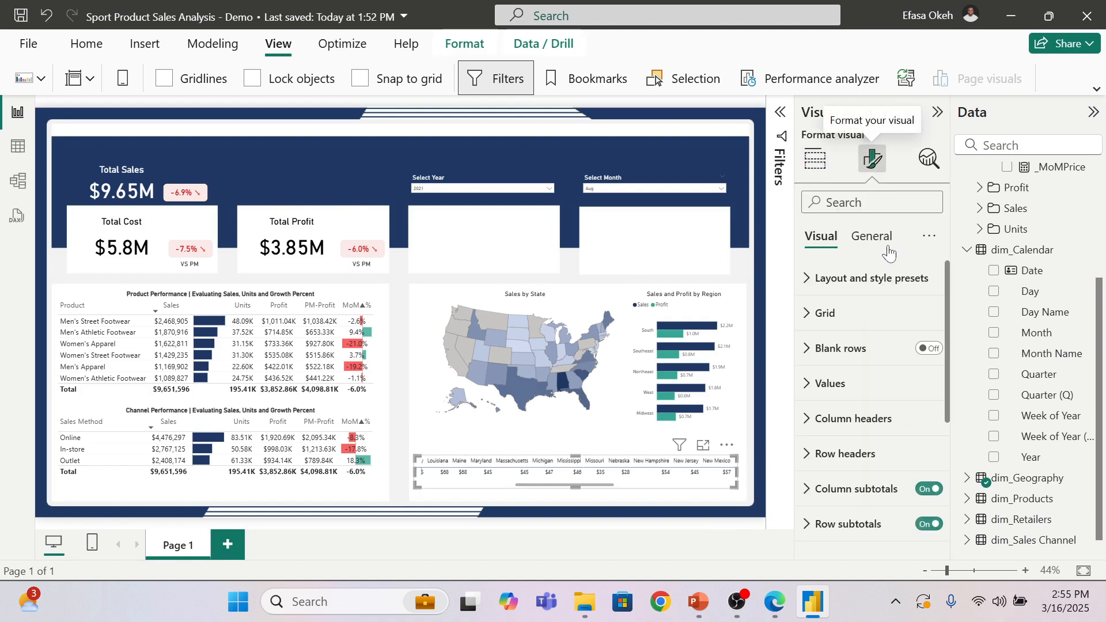
pyautogui.click(874, 246)
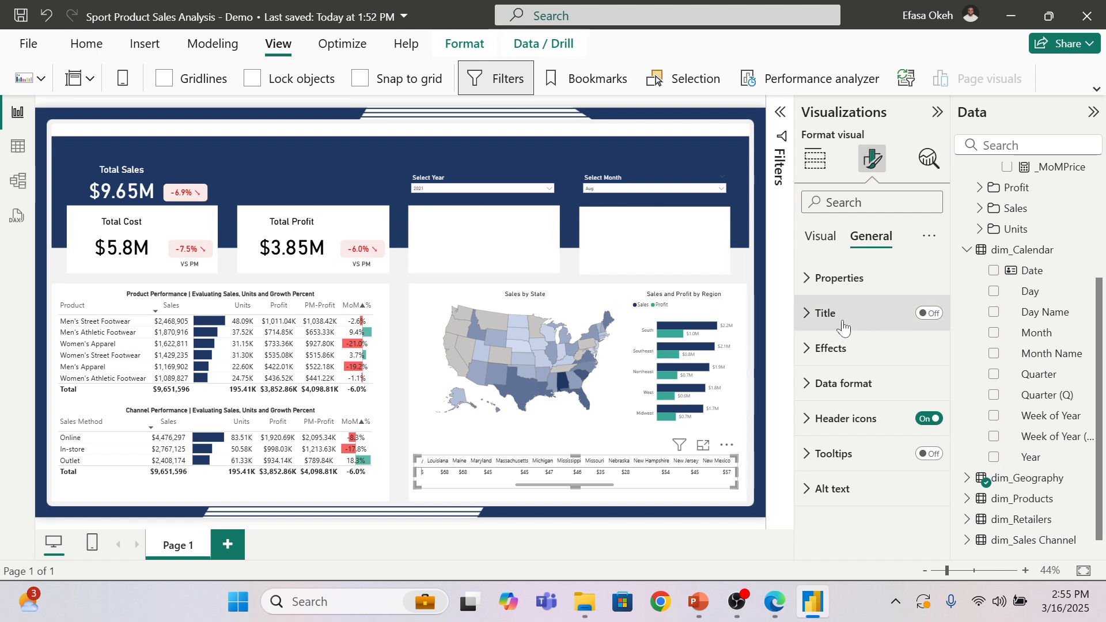
pyautogui.click(822, 318)
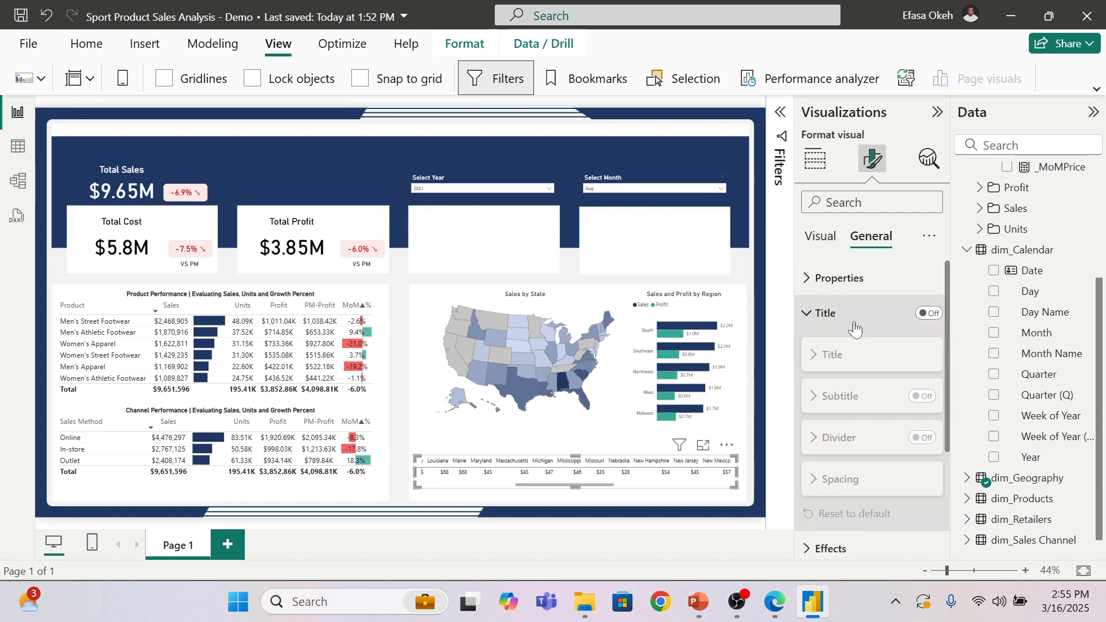
pyautogui.click(926, 314)
pyautogui.click(855, 399)
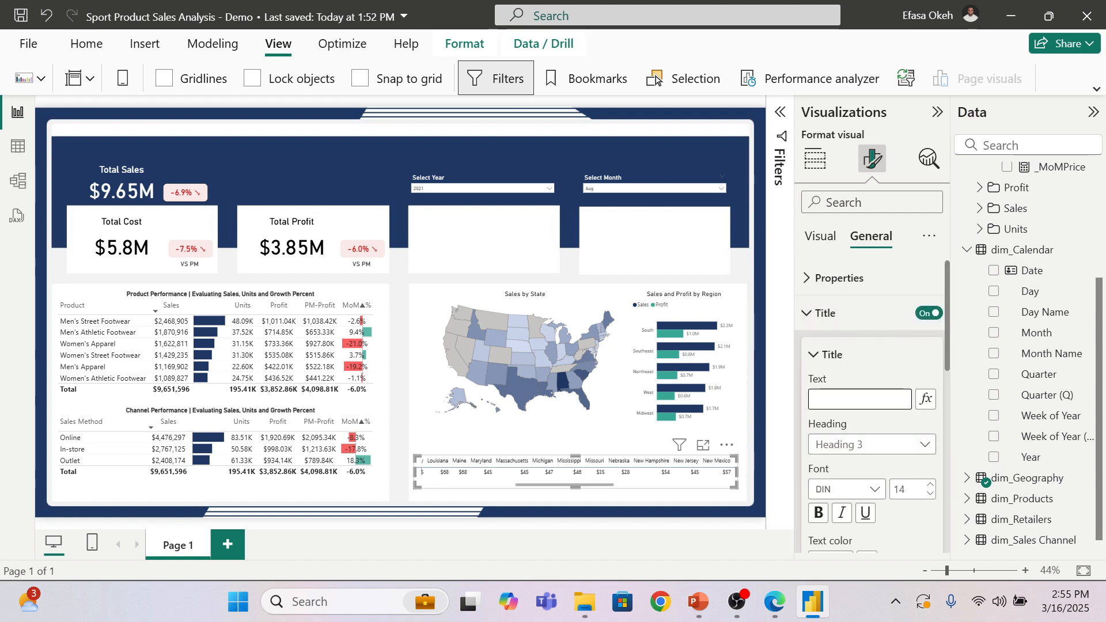
pyautogui.write('Ave')
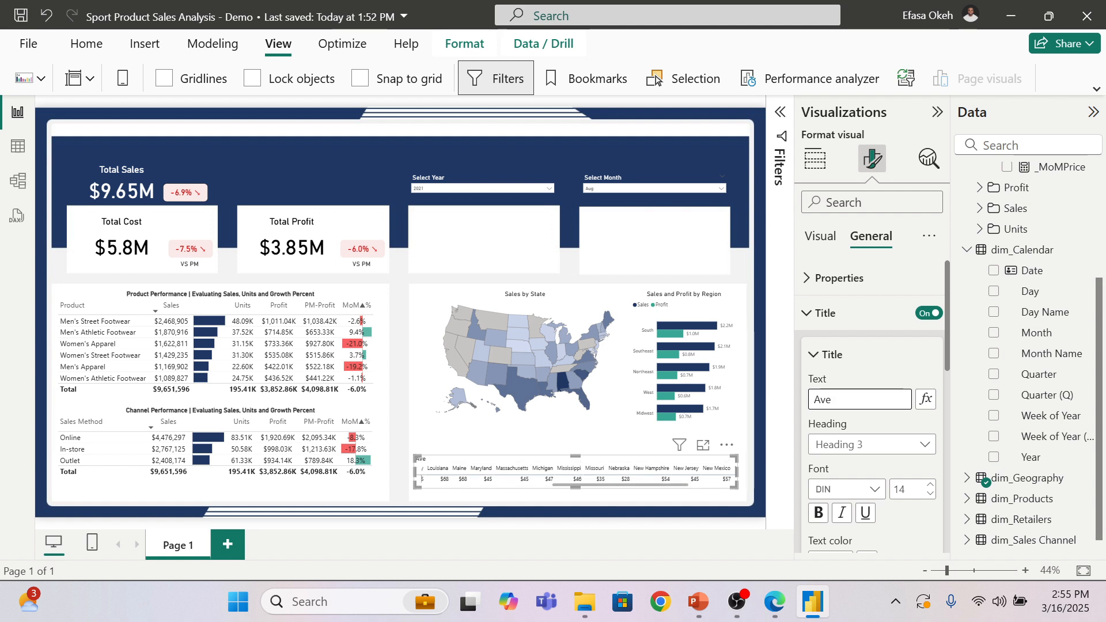
pyautogui.write('rage Pri')
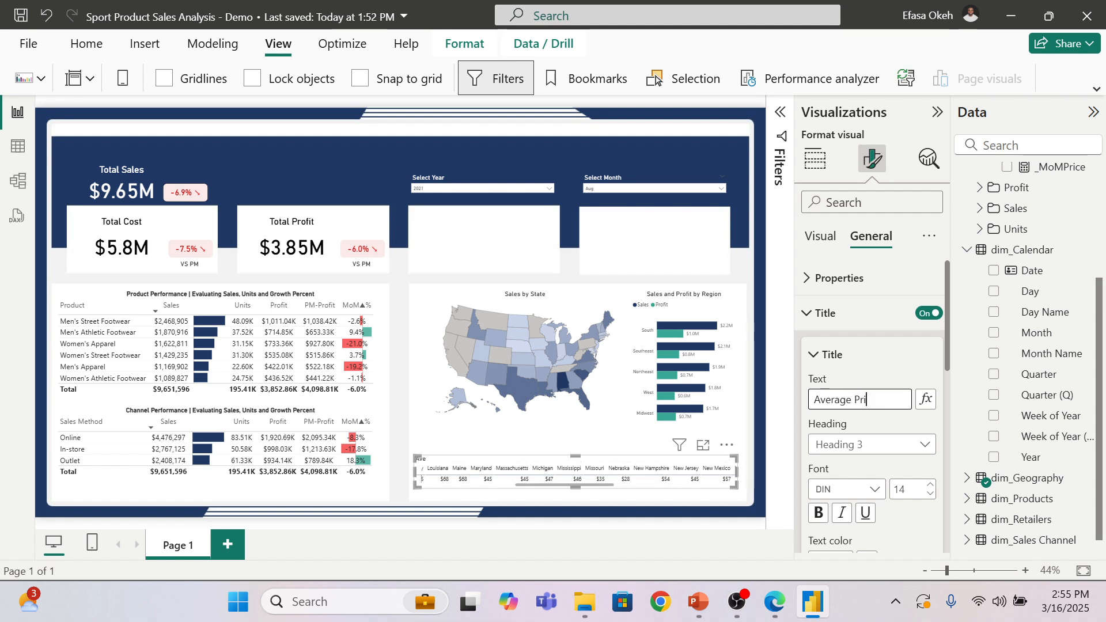
pyautogui.write('ce Acr')
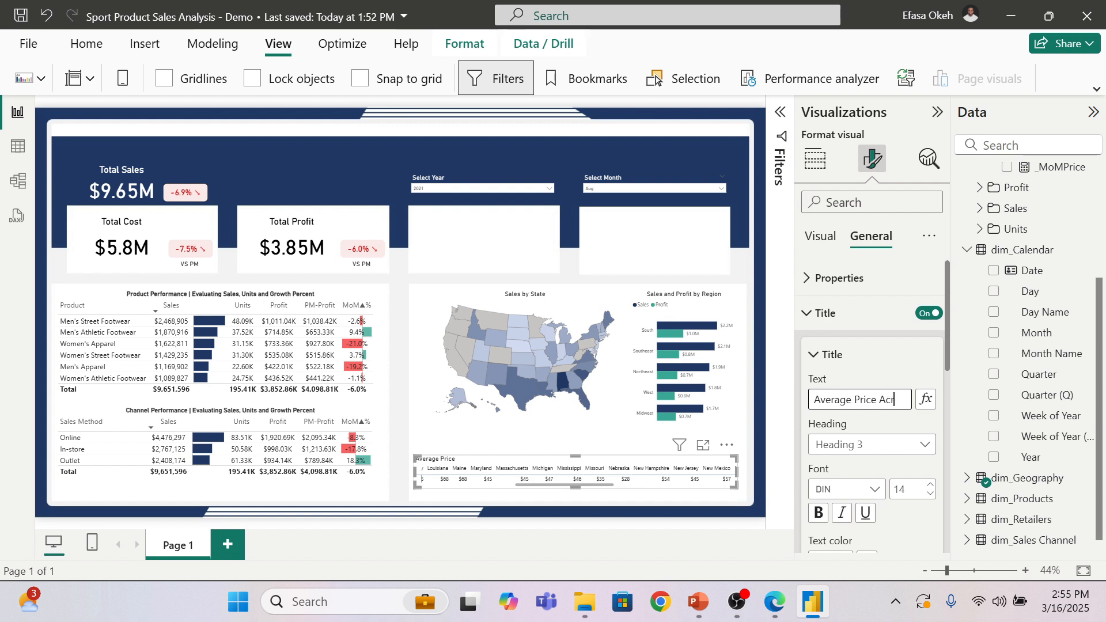
pyautogui.write('oss')
pyautogui.write(' S')
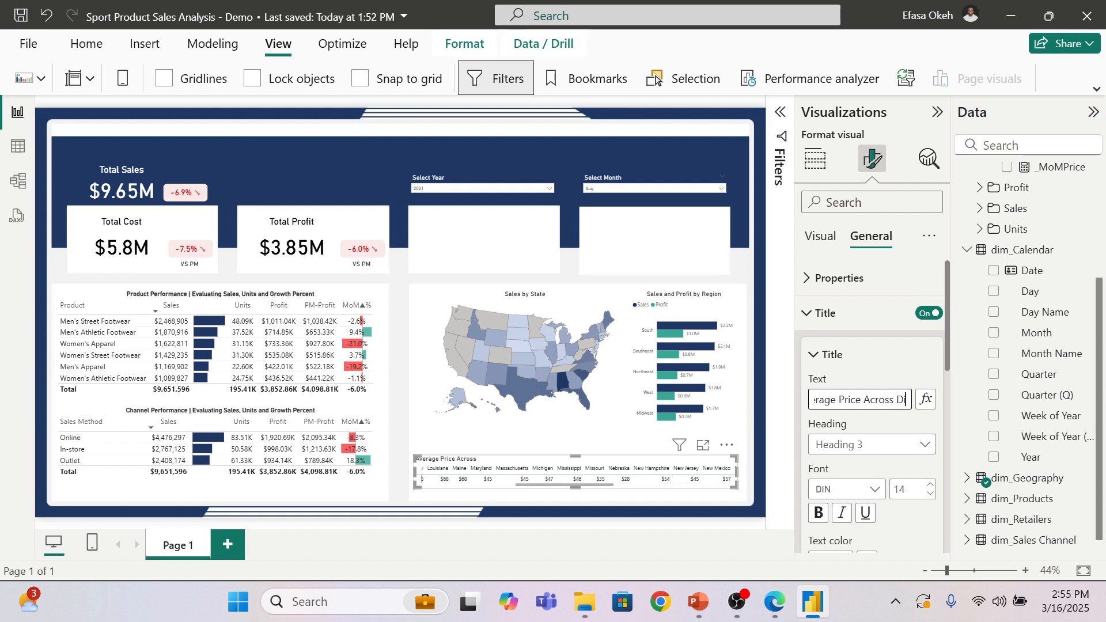
pyautogui.write('tates')
# Step: Center the average-price matrix's title horizontally
pyautogui.scroll(-5, 859, 458)
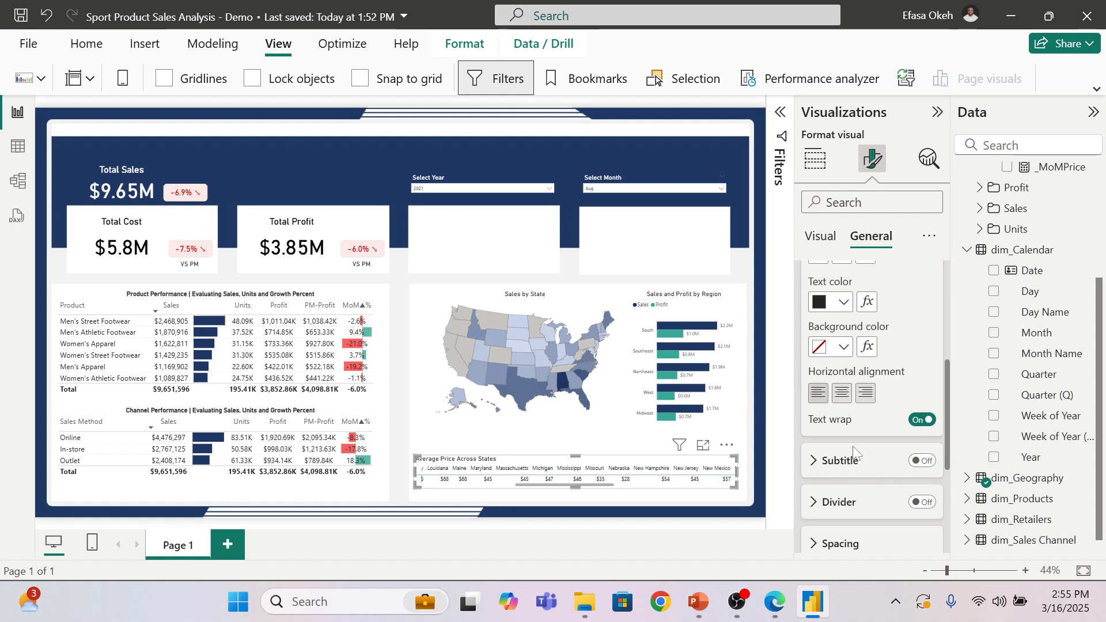
pyautogui.click(842, 397)
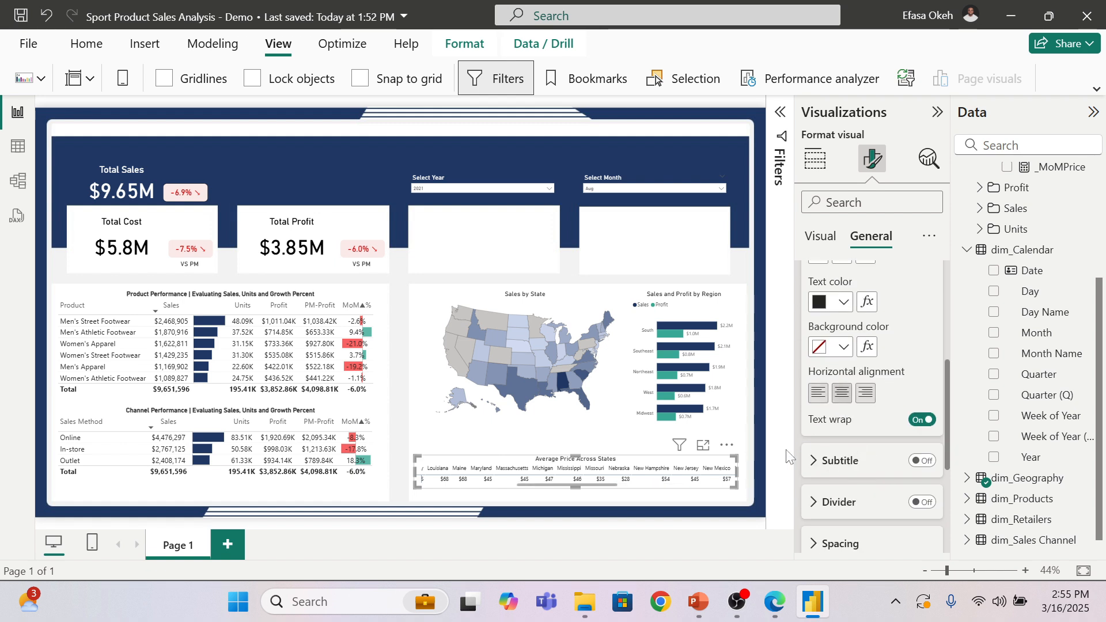
pyautogui.click(522, 148)
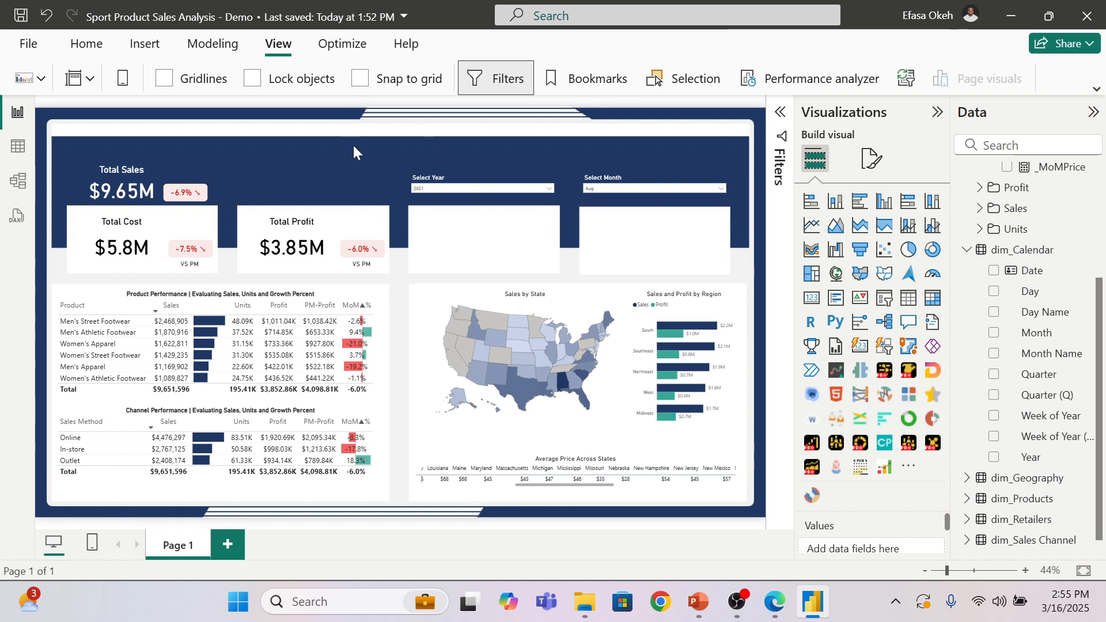
# Step: Insert a text box in the blue header above the Total Profit card, reading SPORTS PRODUCT SALES PERFORMANCE REPORT
pyautogui.click(92, 46)
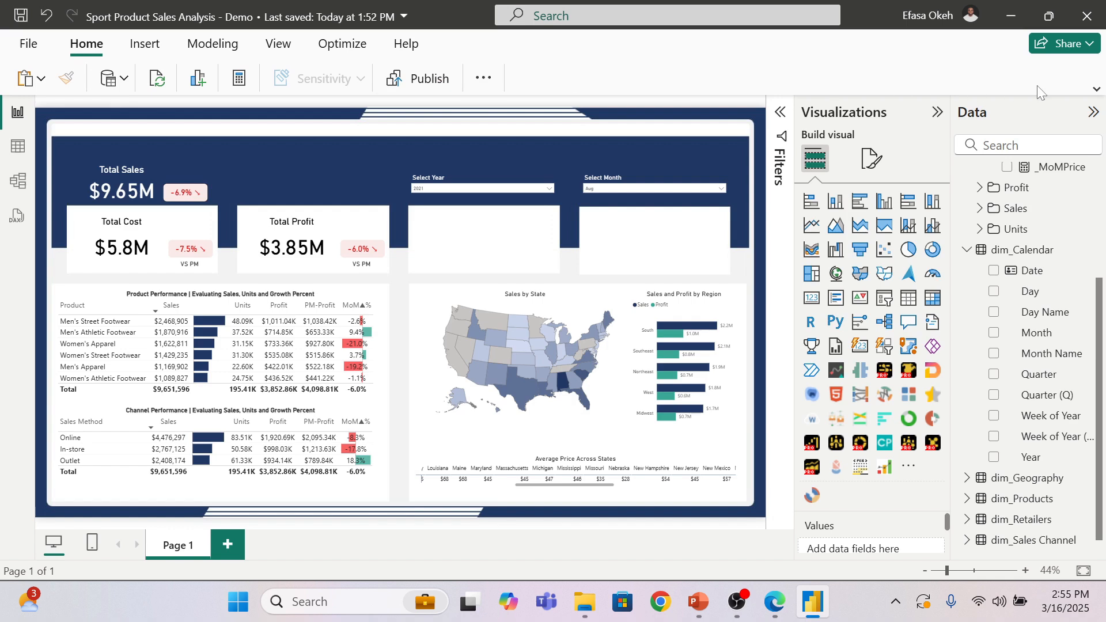
pyautogui.click(1096, 89)
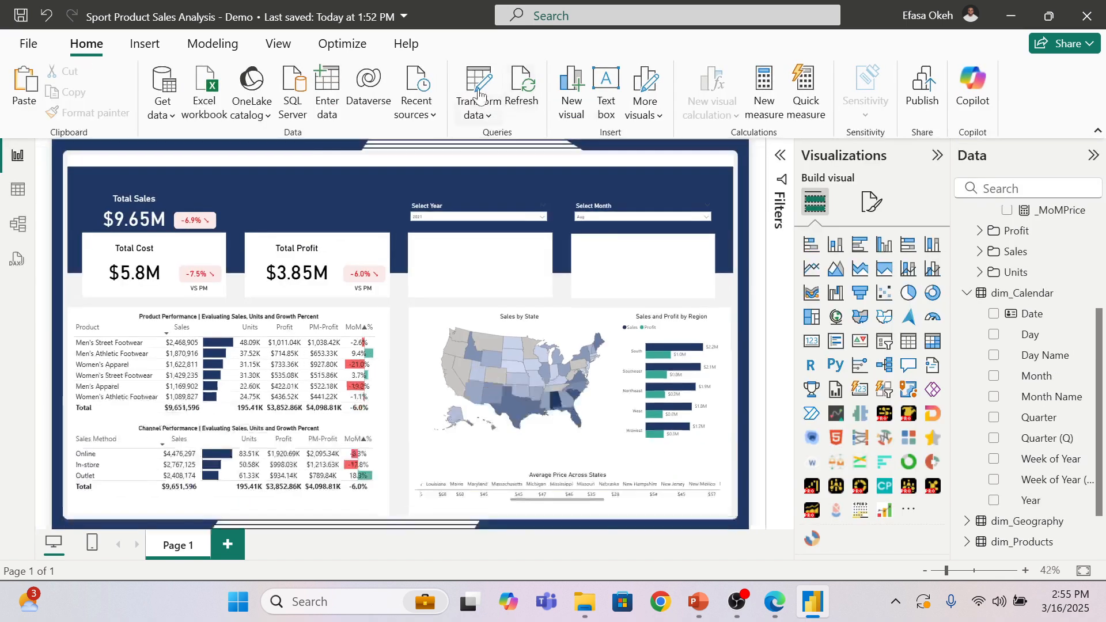
pyautogui.click(606, 87)
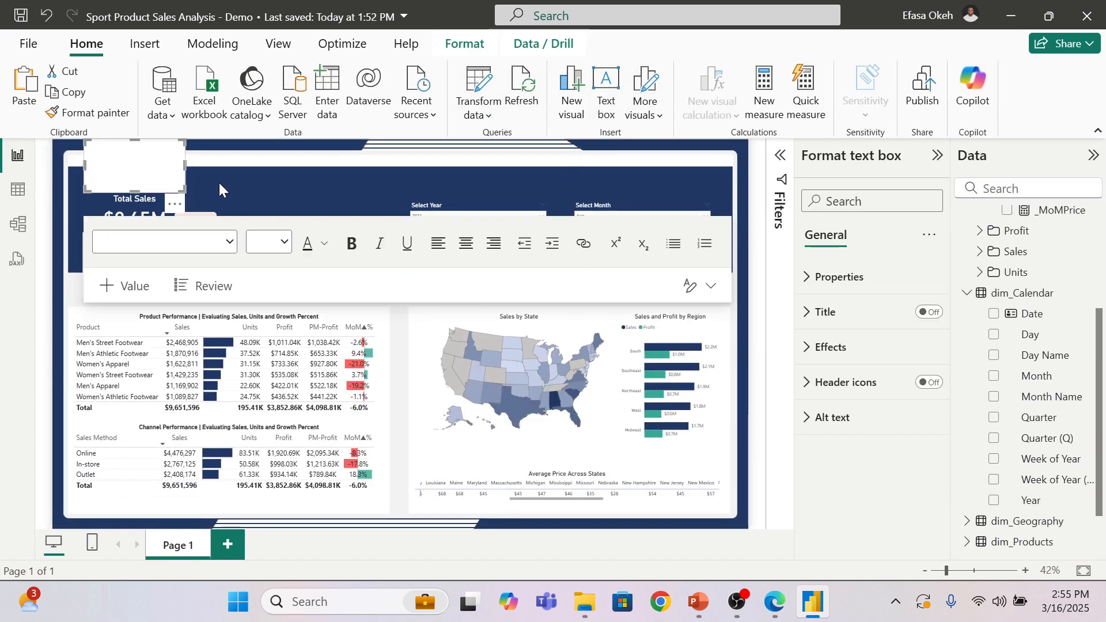
pyautogui.moveTo(147, 193); pyautogui.dragTo(331, 228)
pyautogui.click(299, 198)
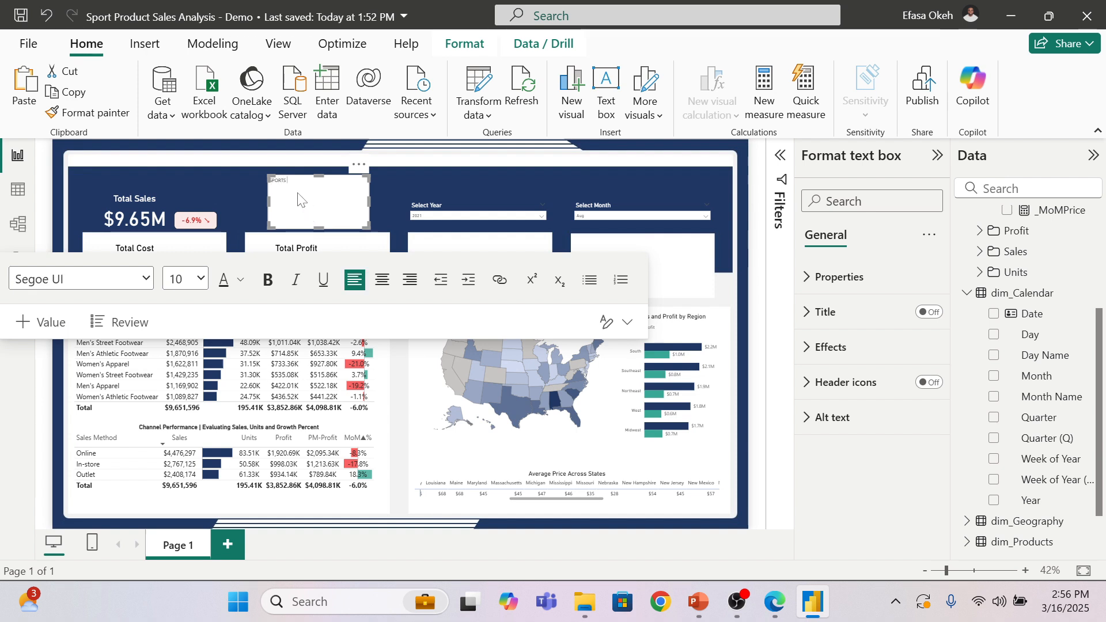
pyautogui.write('SPORTS PRODUCT')
pyautogui.write(' SALES ANALYSI')
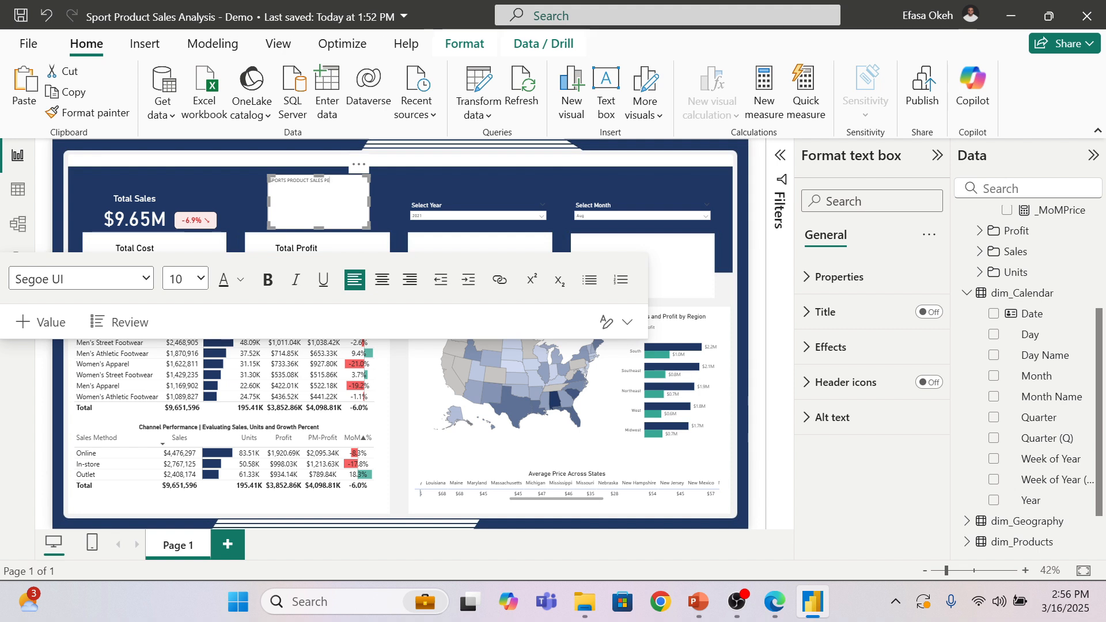
pyautogui.write('NCE REPORT')
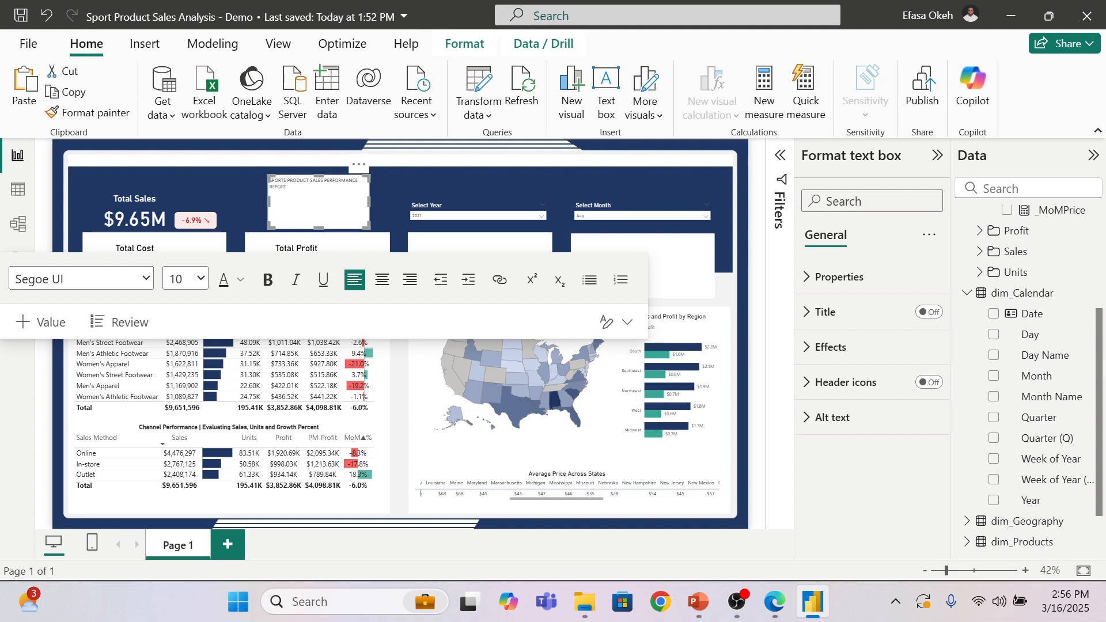
# Step: Set the report title to DIN at size 40 and widen its text box so the title fits on one line
pyautogui.hotkey('ctrl', 'a')
pyautogui.click(92, 282)
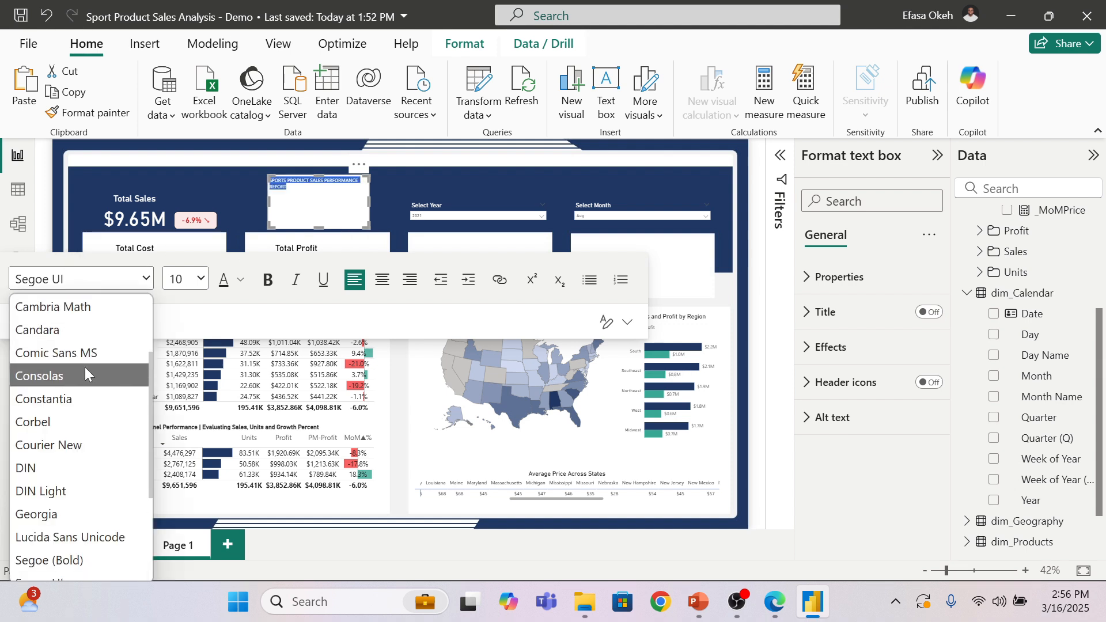
pyautogui.click(77, 465)
pyautogui.click(184, 279)
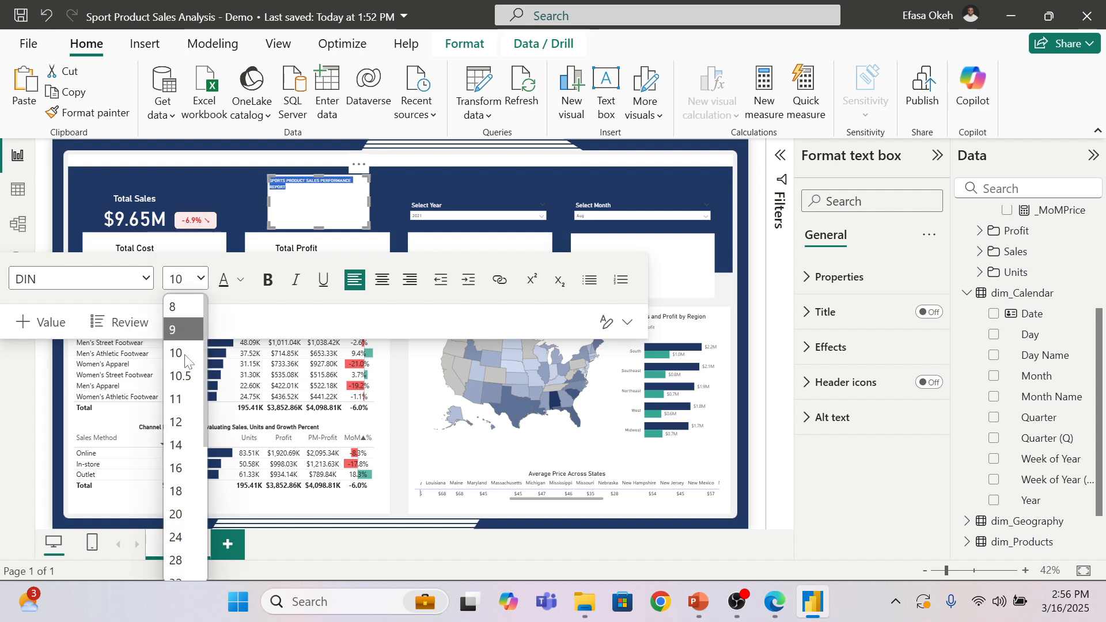
pyautogui.scroll(-3, 179, 517)
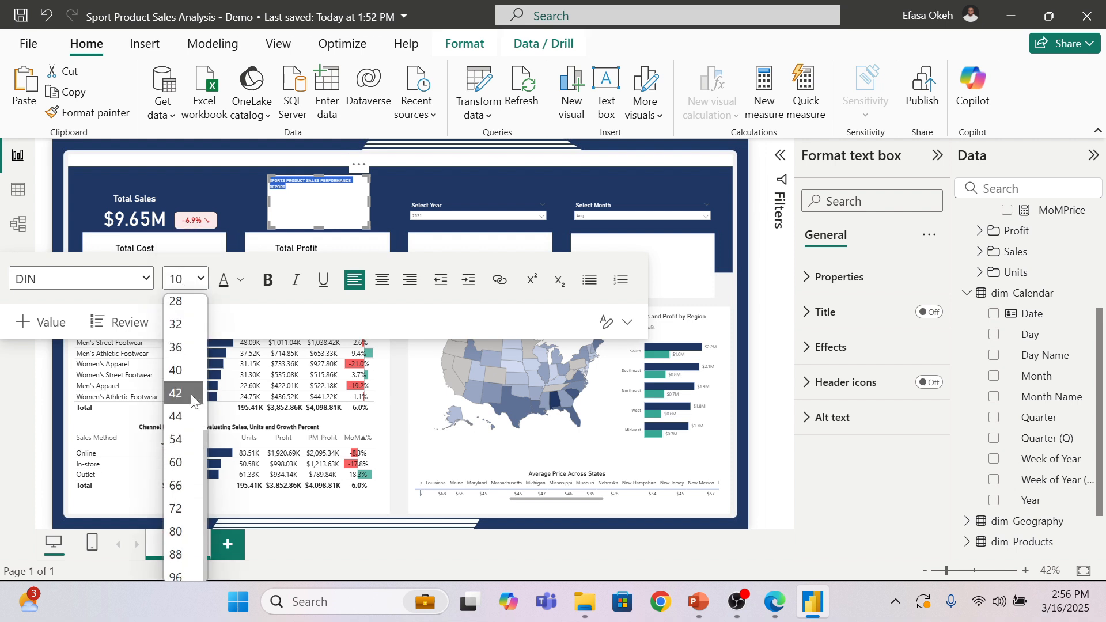
pyautogui.click(186, 371)
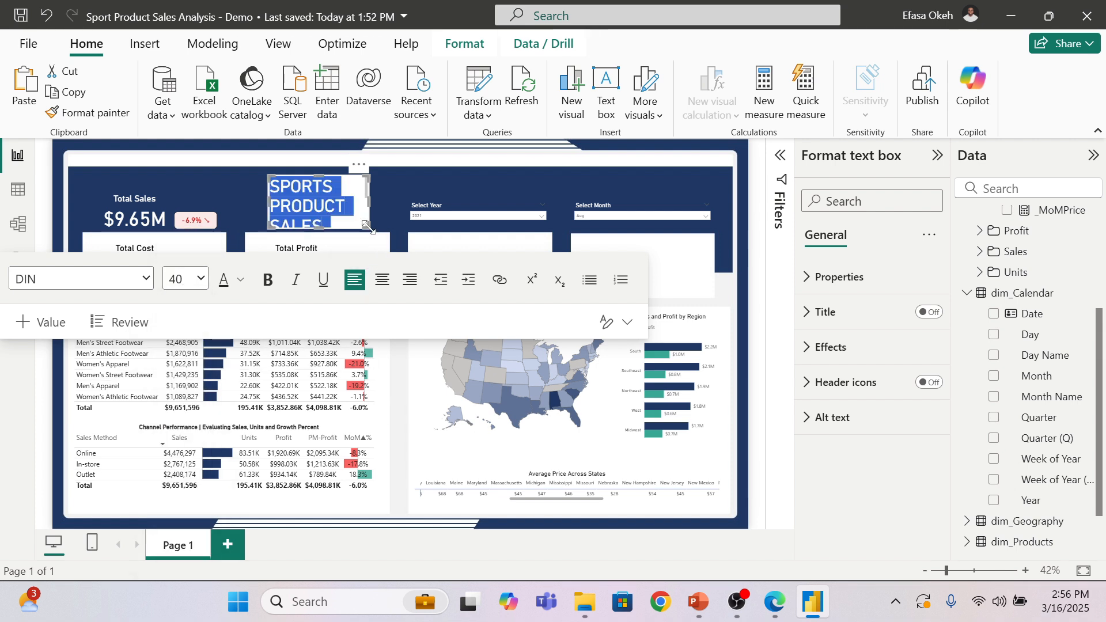
pyautogui.moveTo(368, 227); pyautogui.dragTo(641, 172)
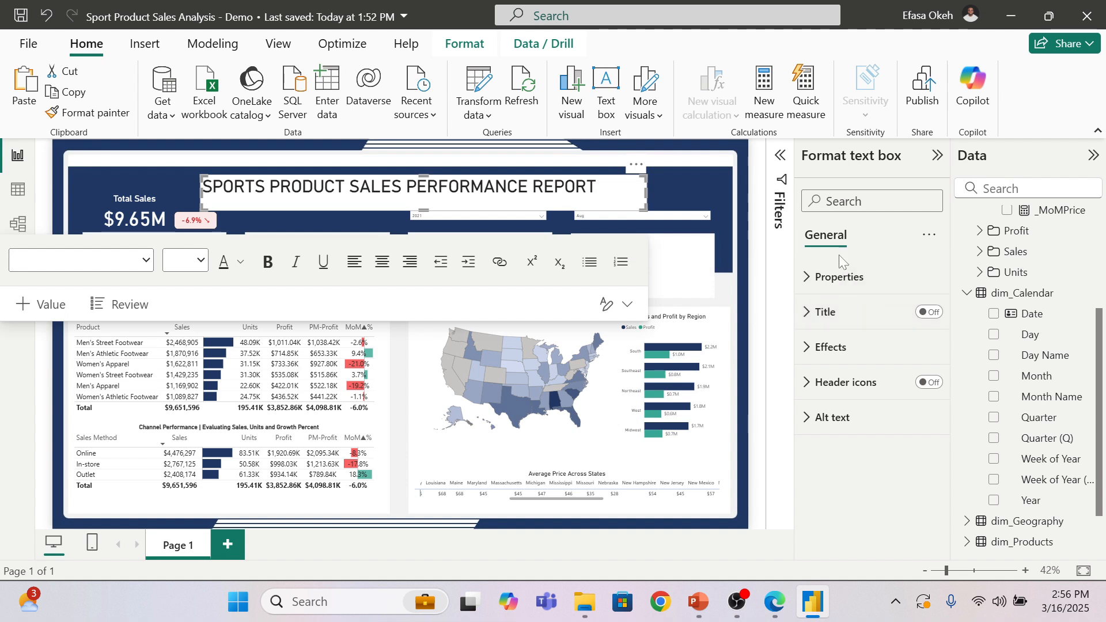
# Step: Turn off the background of the report title's text box
pyautogui.click(831, 347)
pyautogui.click(922, 389)
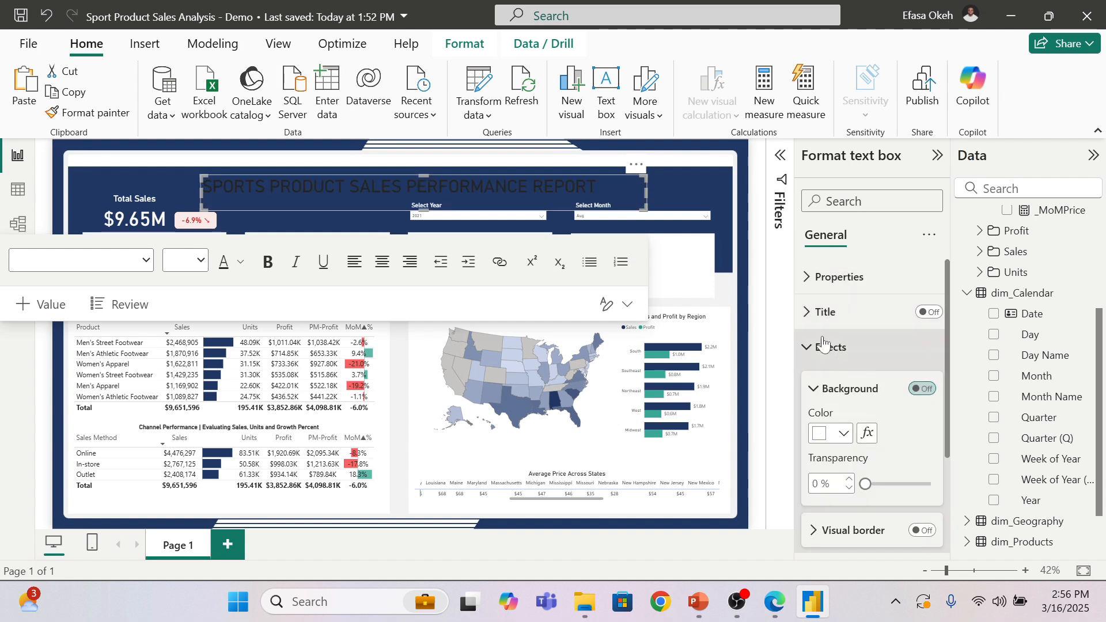
pyautogui.click(822, 348)
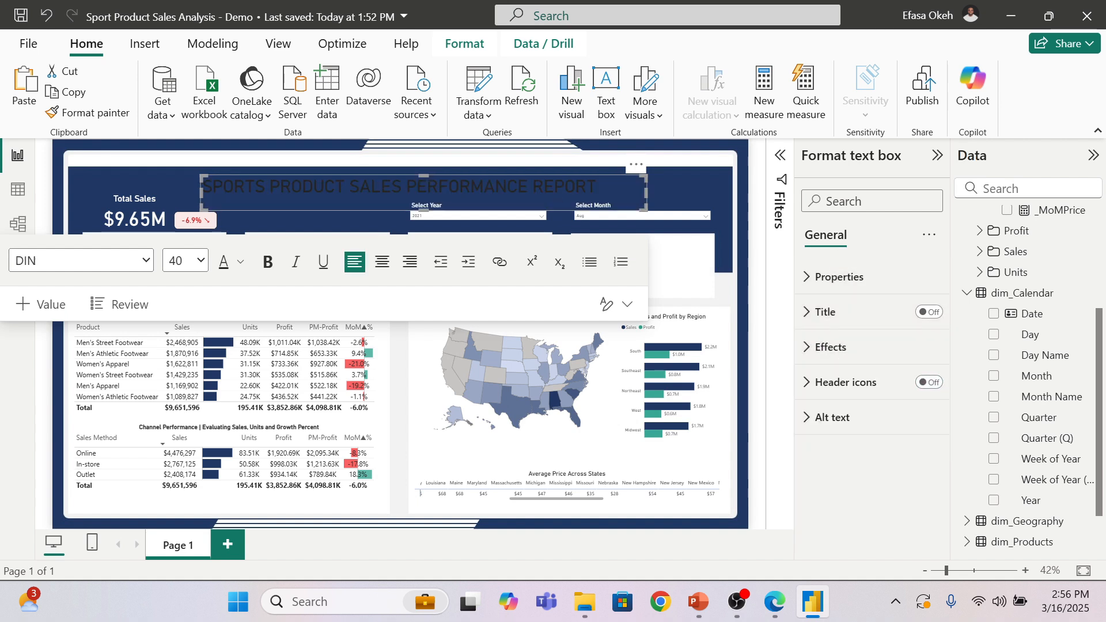
# Step: Change the font color of the entire SPORTS PRODUCT SALES PERFORMANCE REPORT title to white
pyautogui.tripleClick(340, 188)
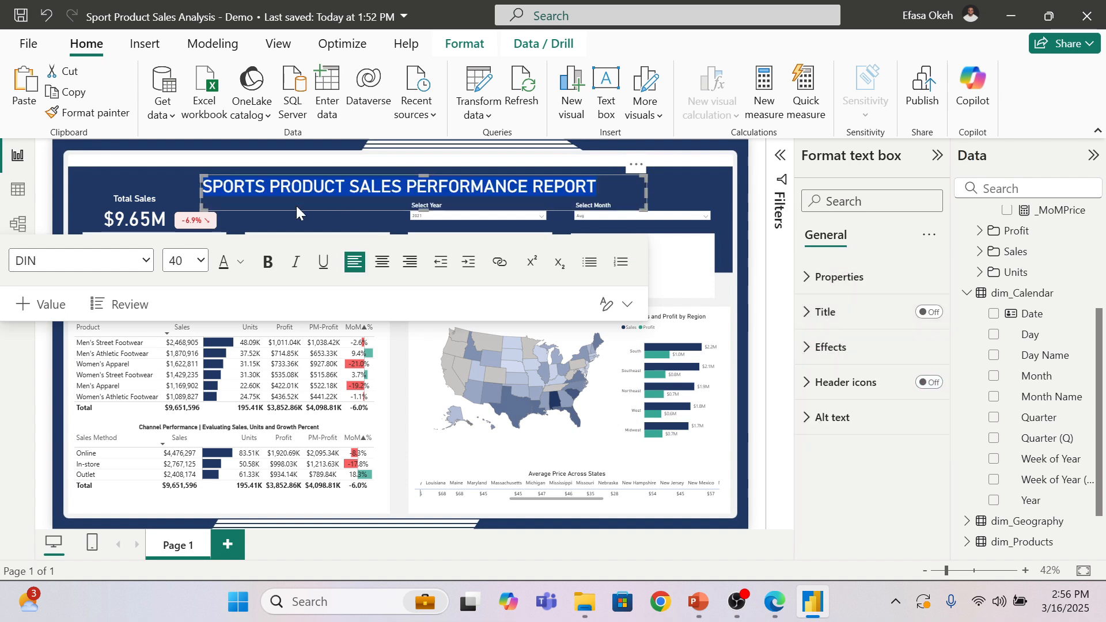
pyautogui.click(240, 263)
pyautogui.click(261, 320)
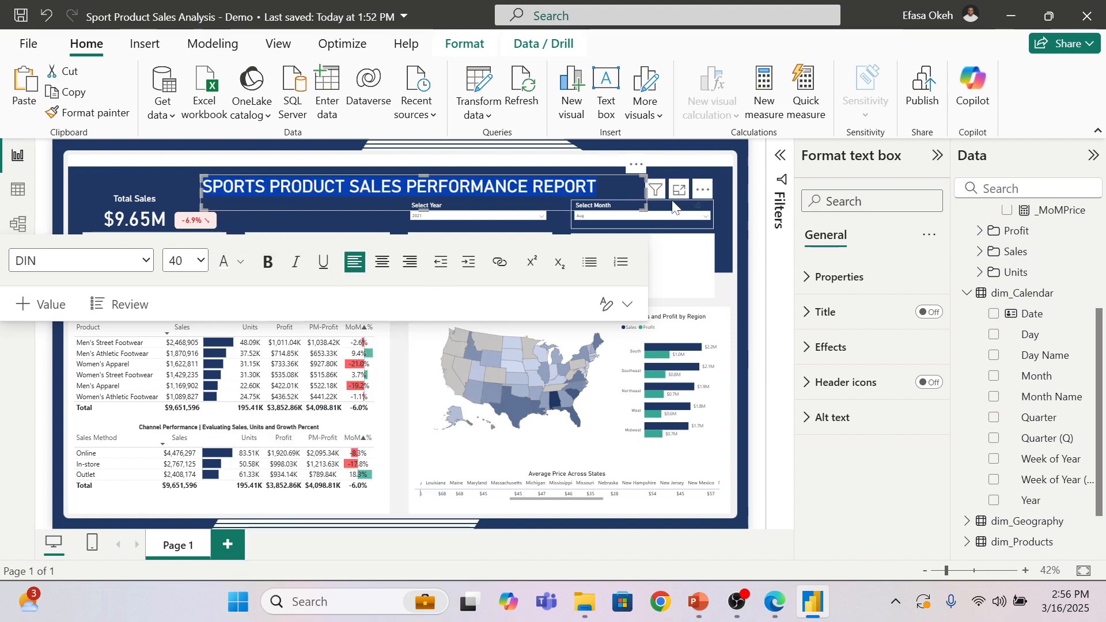
pyautogui.click(716, 172)
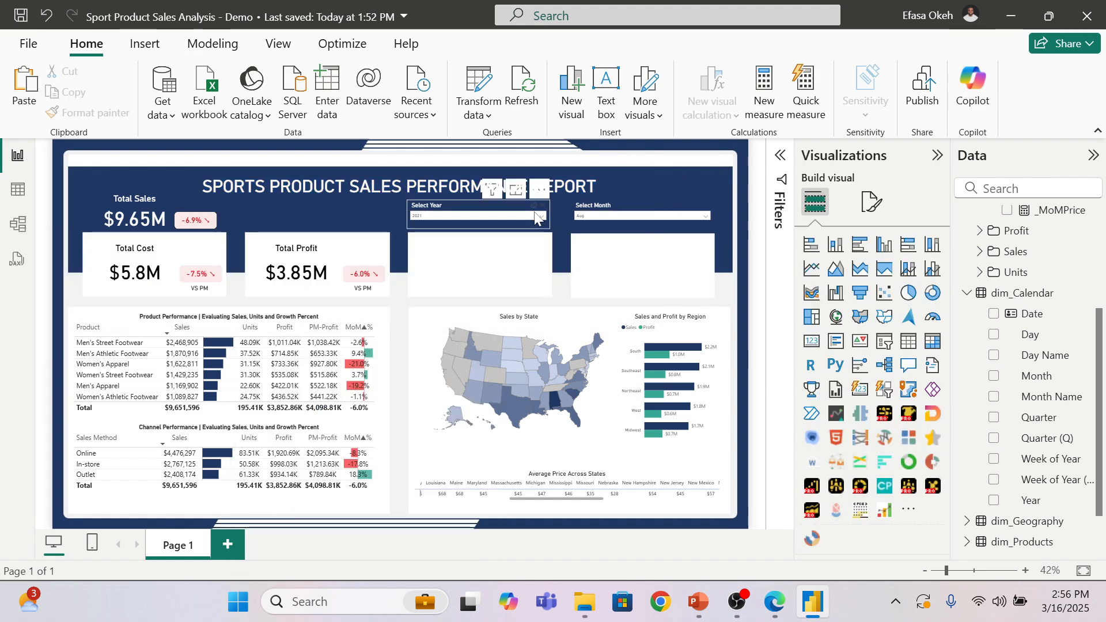
# Step: Move the report title's text box slightly up and to the right within the blue header, above the year and month slicers
pyautogui.click(630, 208)
pyautogui.moveTo(646, 210); pyautogui.dragTo(621, 161)
pyautogui.click(666, 183)
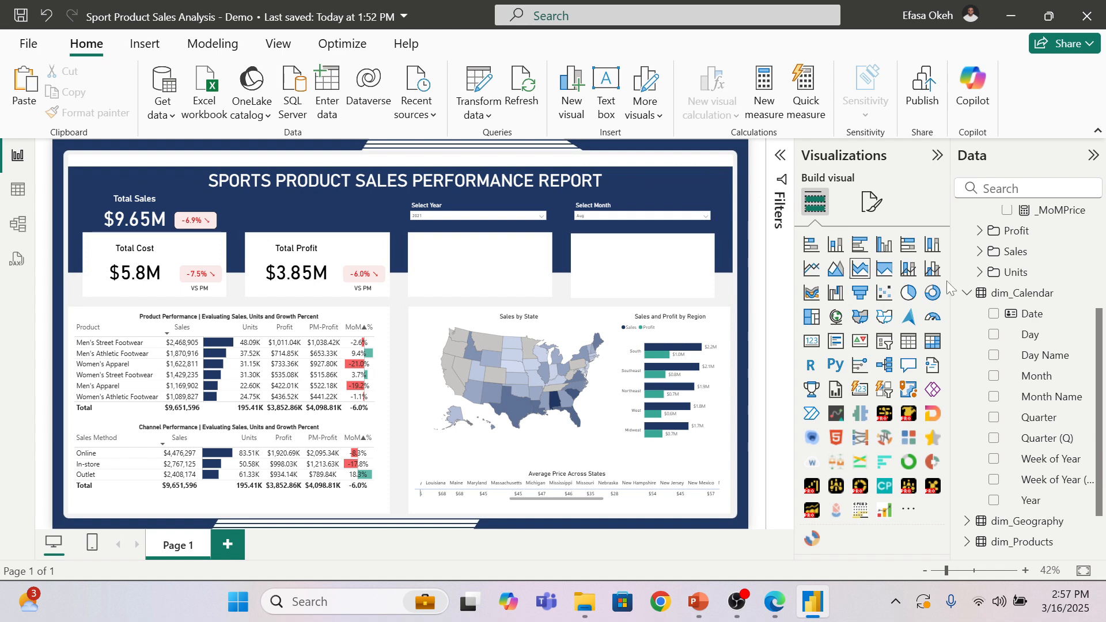
# Step: Collapse the dim_Calendar table, the Price measure folder and the DAX Table in the data field list
pyautogui.click(967, 293)
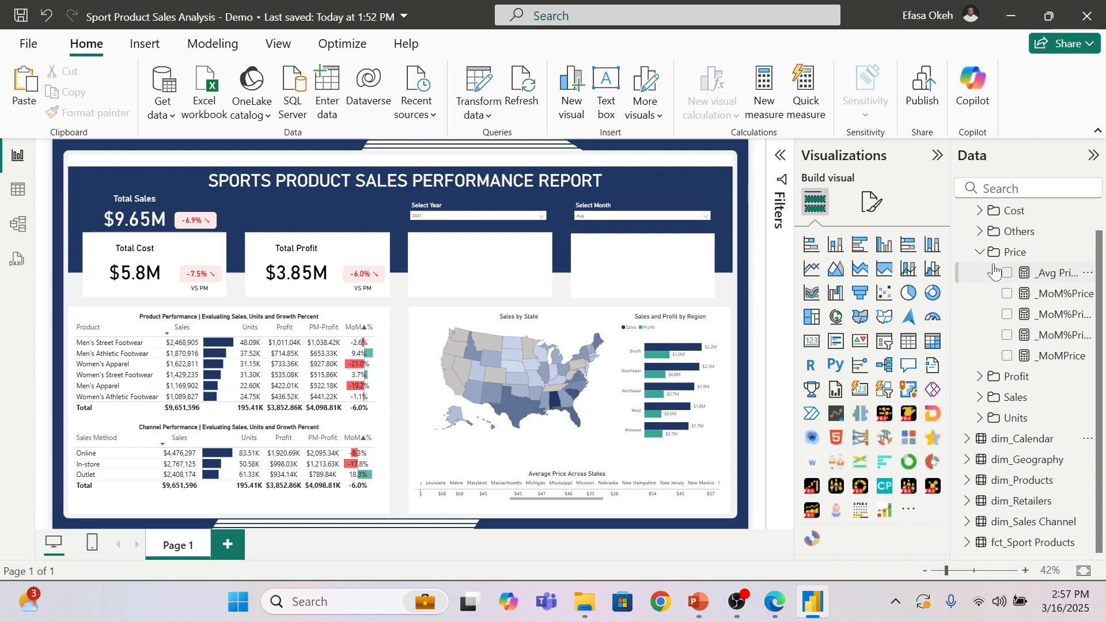
pyautogui.click(979, 251)
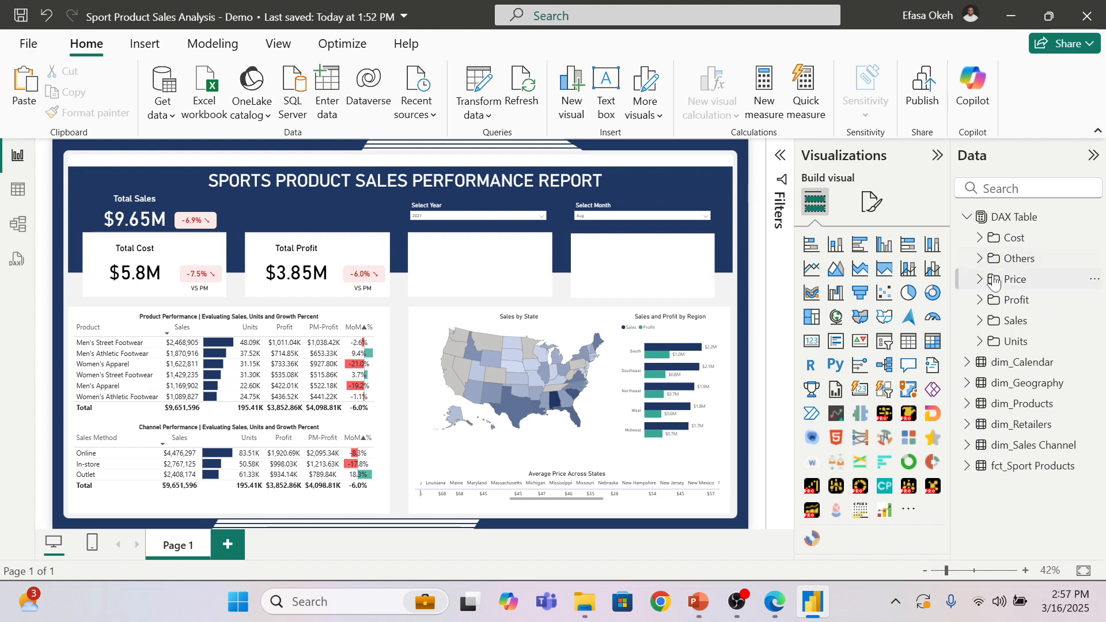
pyautogui.click(967, 216)
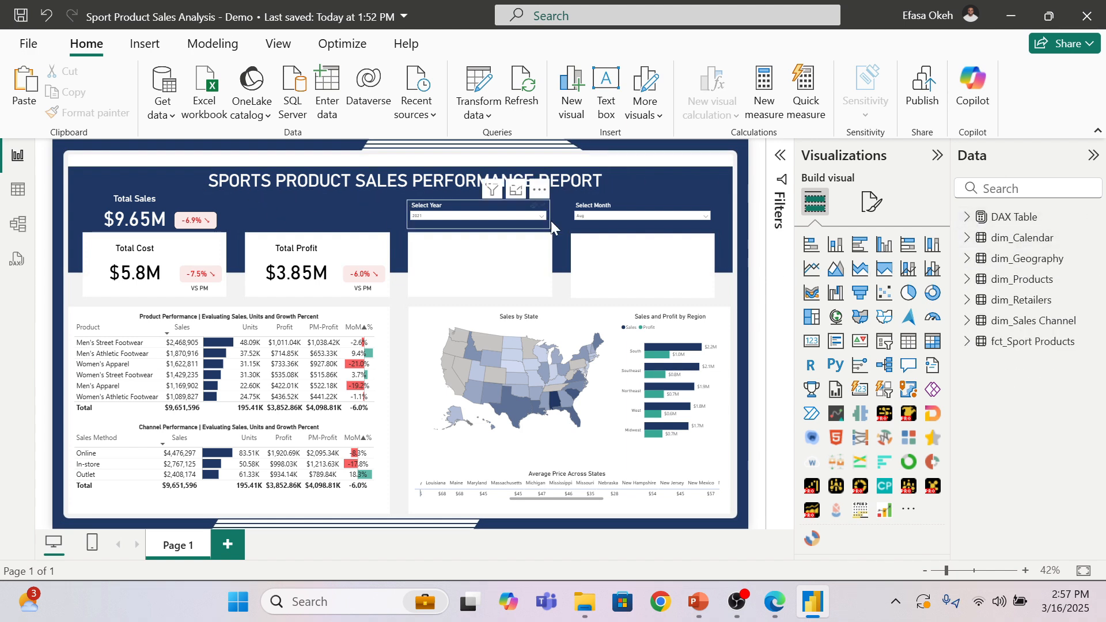